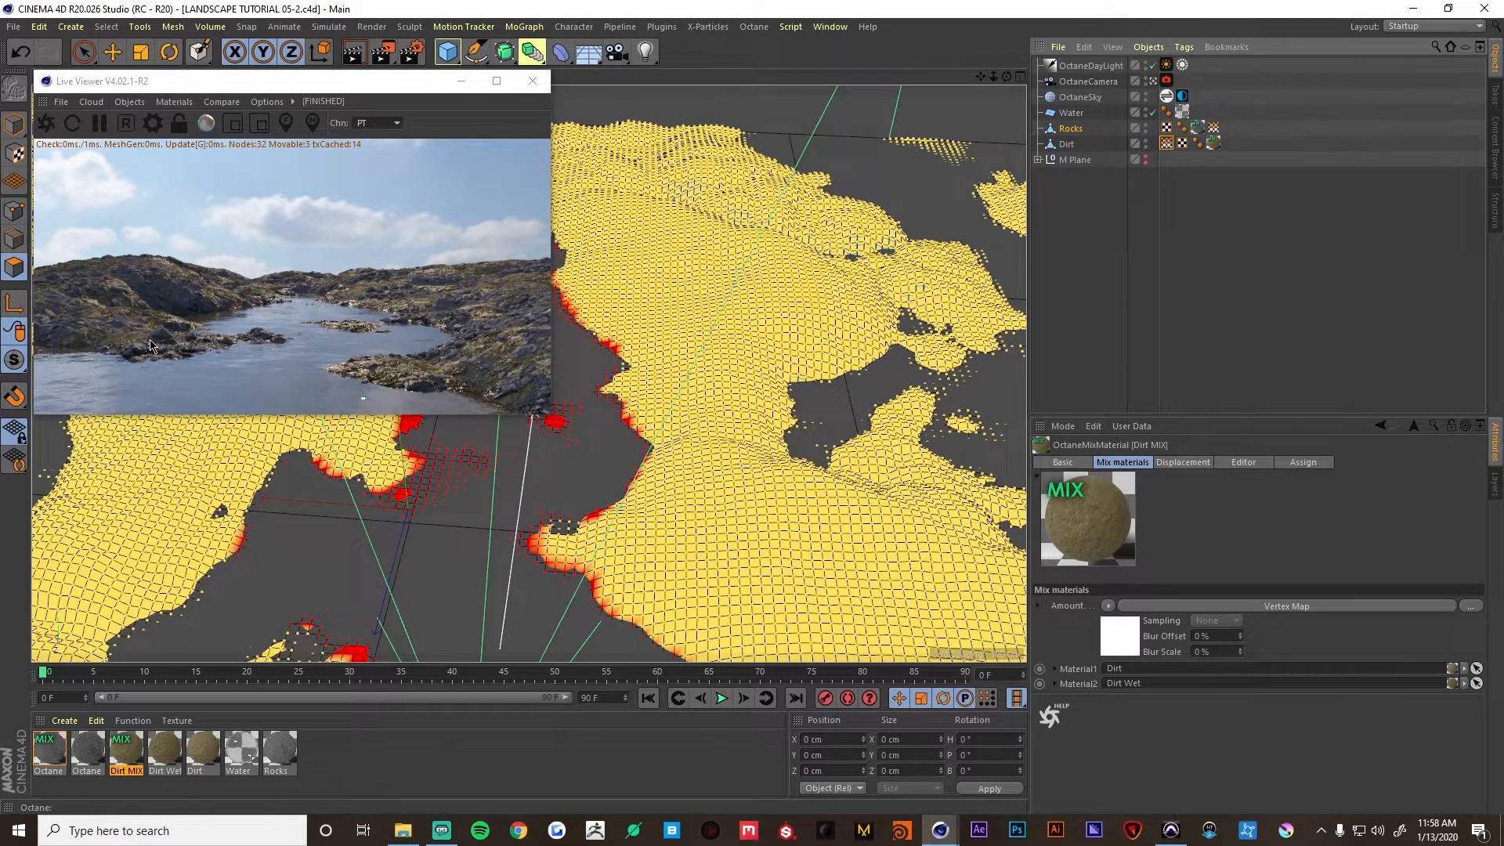
pyautogui.click(664, 35)
pyautogui.moveTo(699, 92)
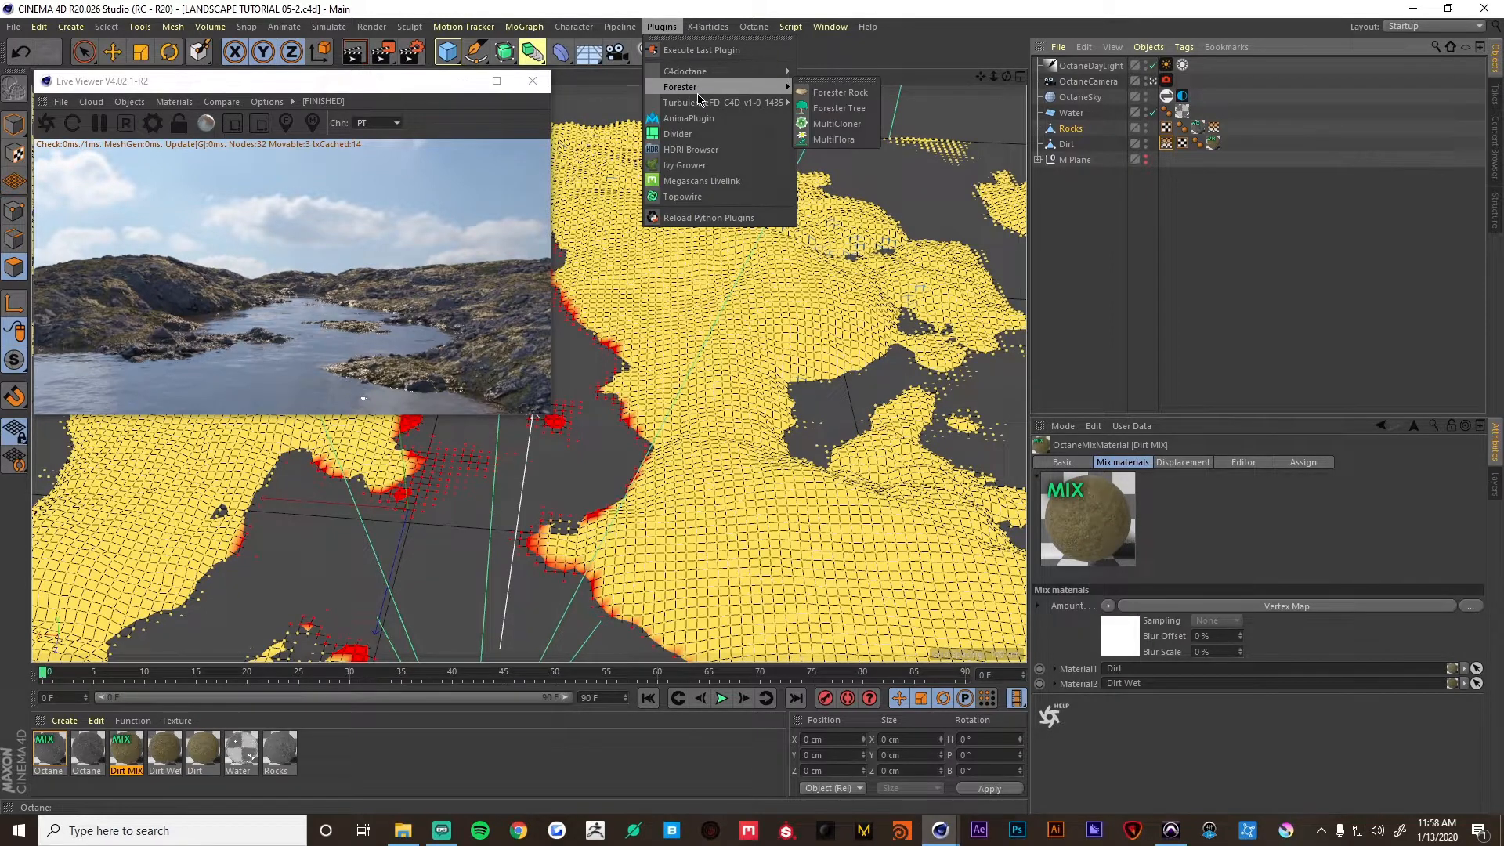
pyautogui.click(822, 110)
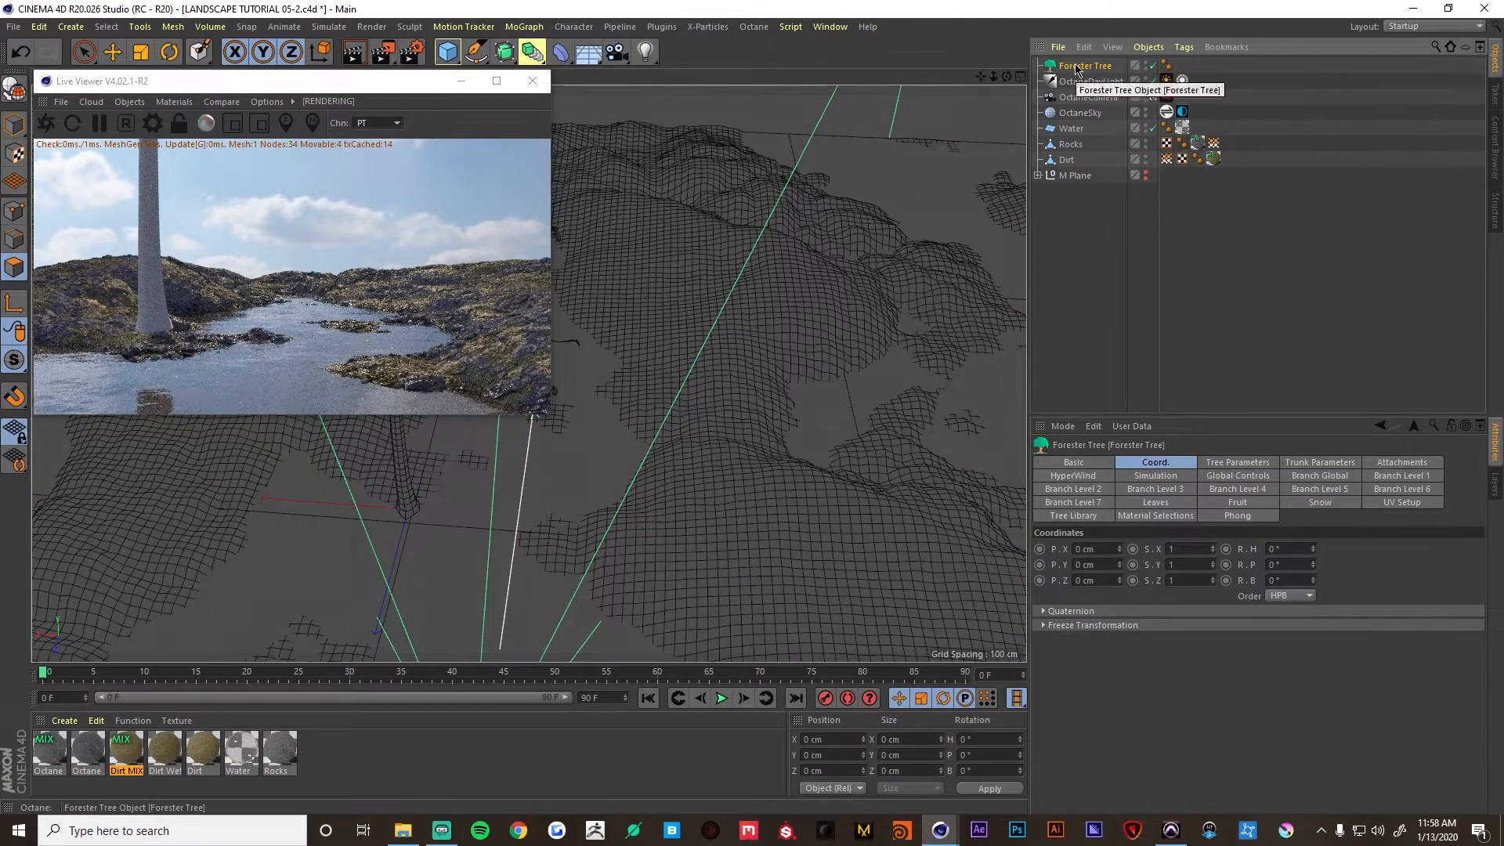
pyautogui.press('Delete')
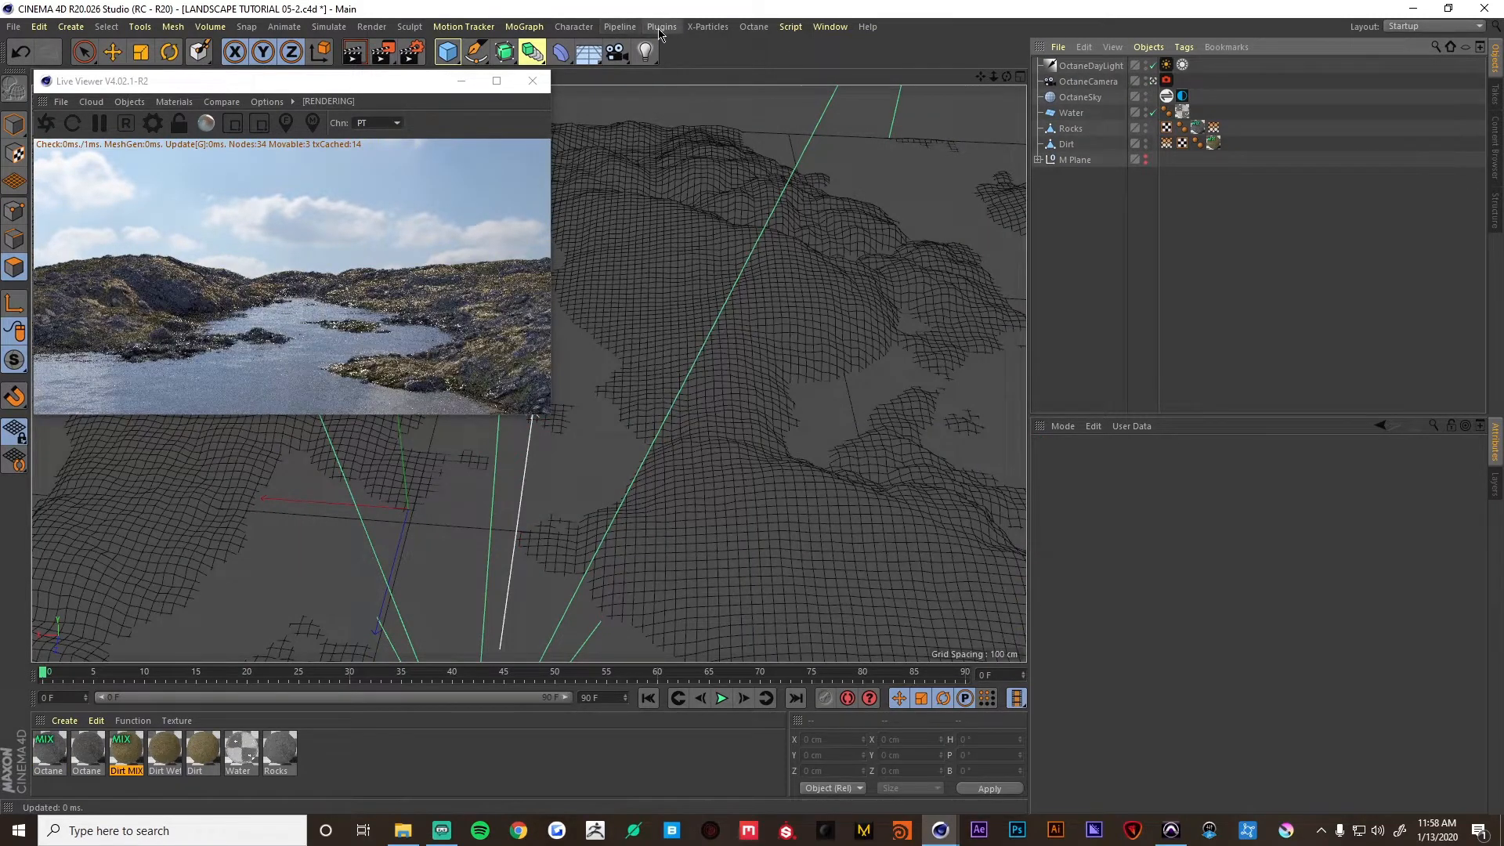
# Add a Forester MultiFlora object to the scene and minimize the Live Viewer window.
pyautogui.click(661, 26)
pyautogui.moveTo(689, 87)
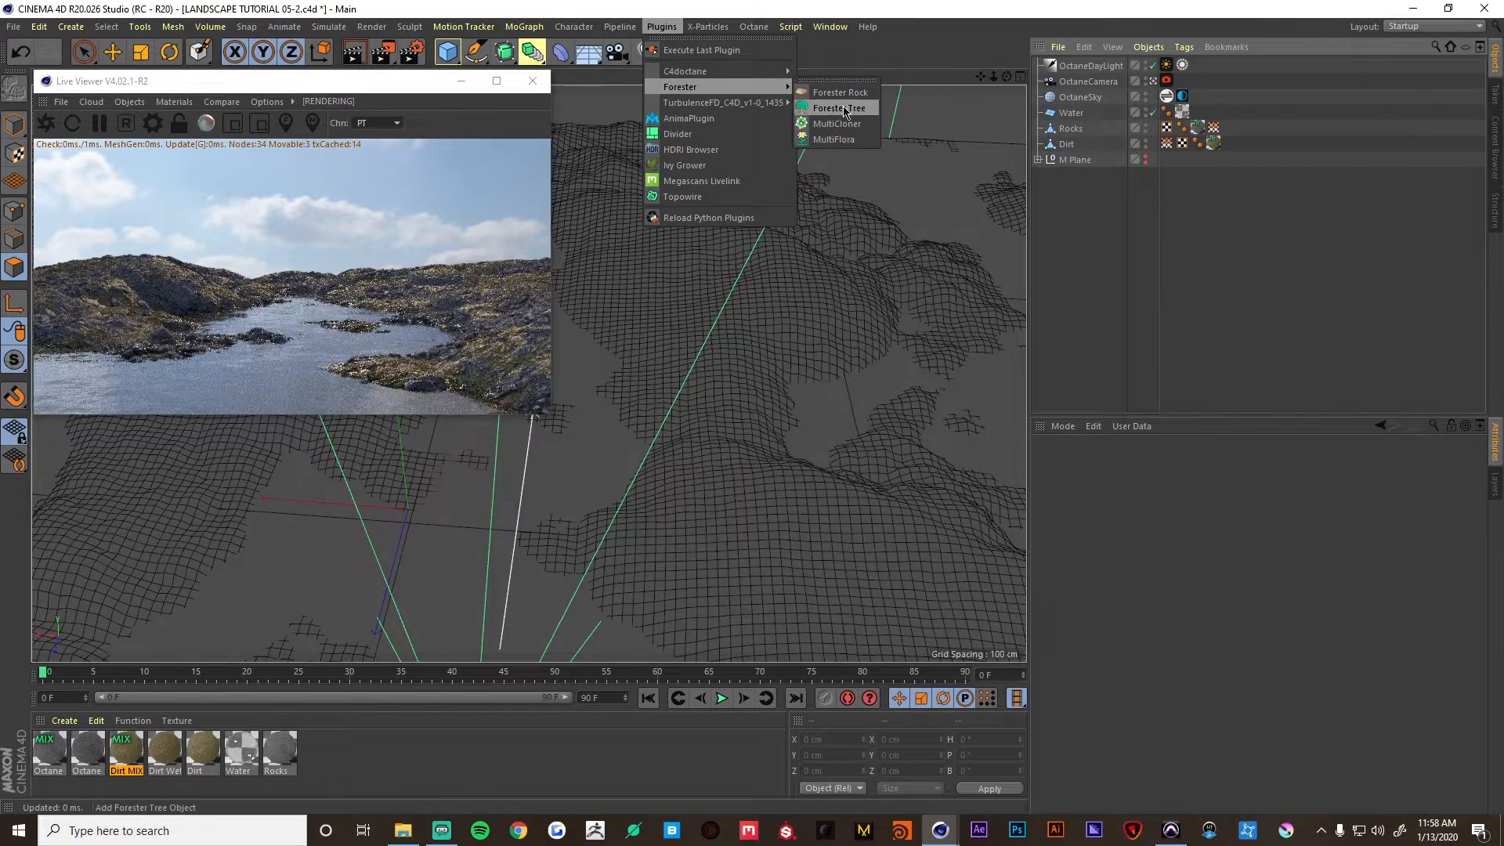
pyautogui.click(833, 139)
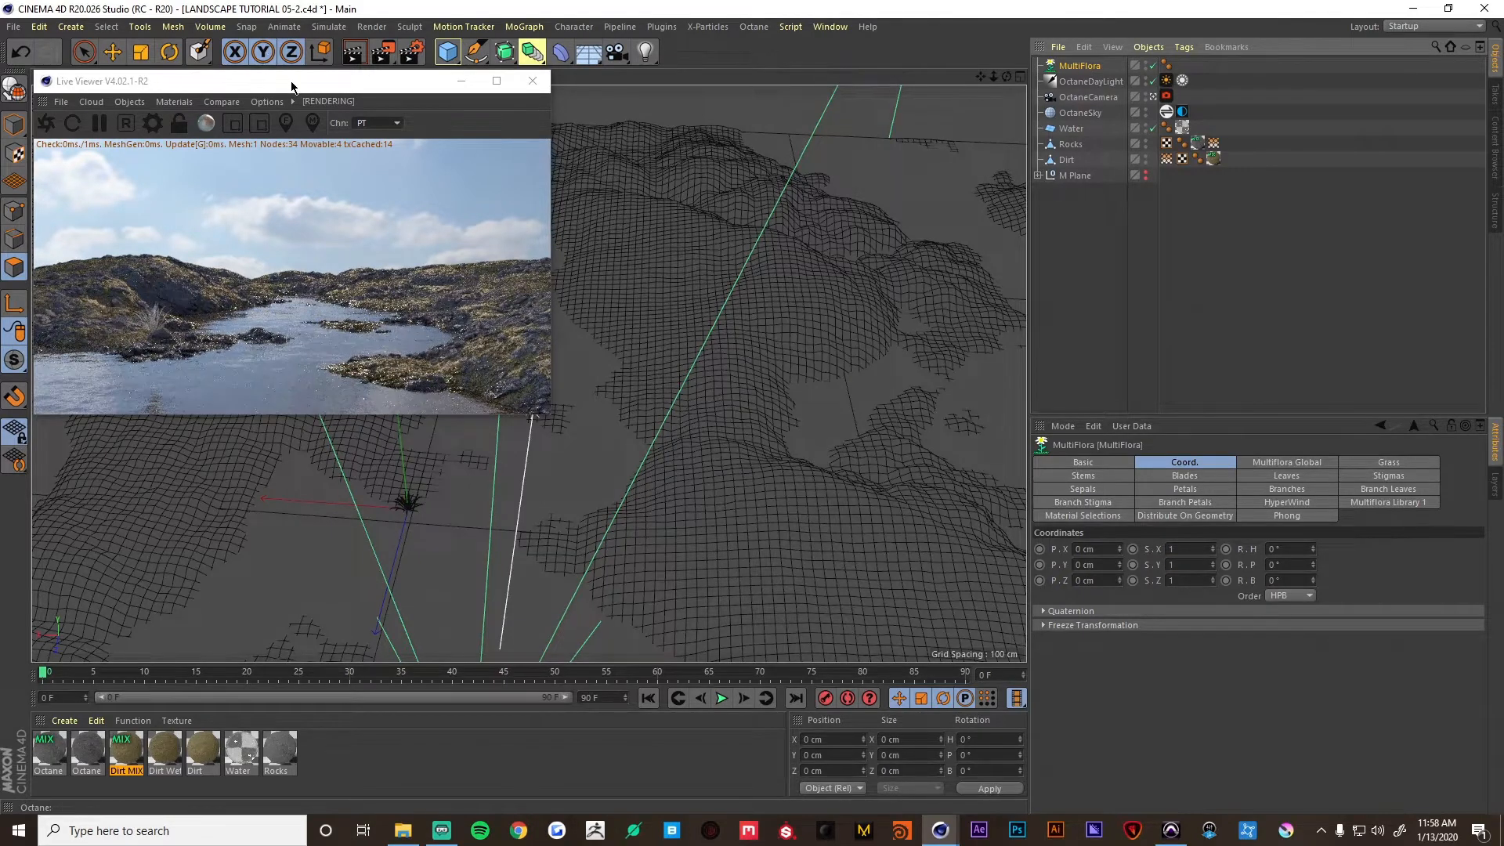
pyautogui.moveTo(291, 86); pyautogui.dragTo(717, 147)
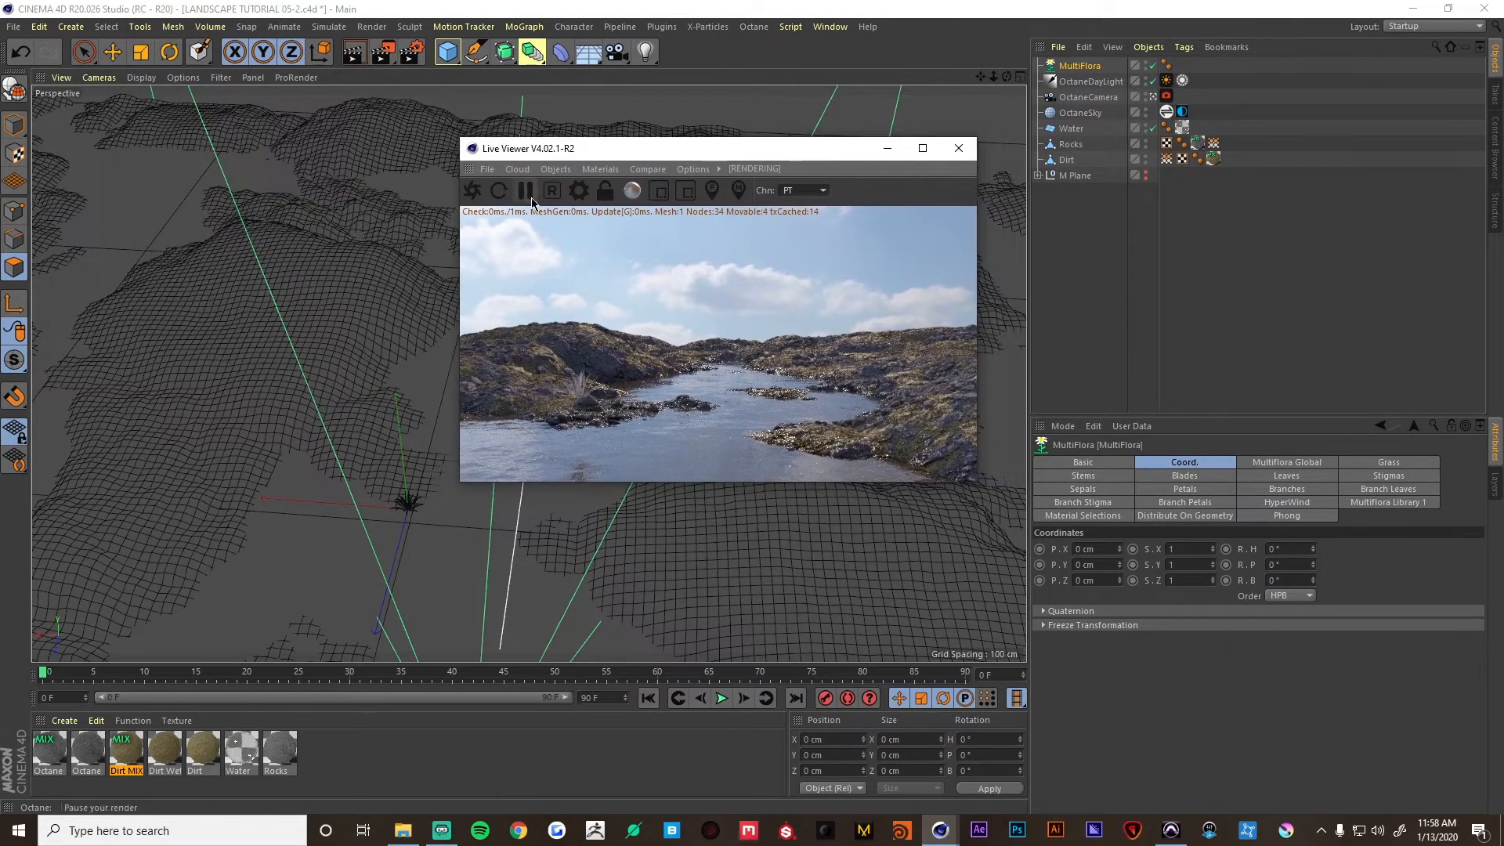
pyautogui.click(887, 148)
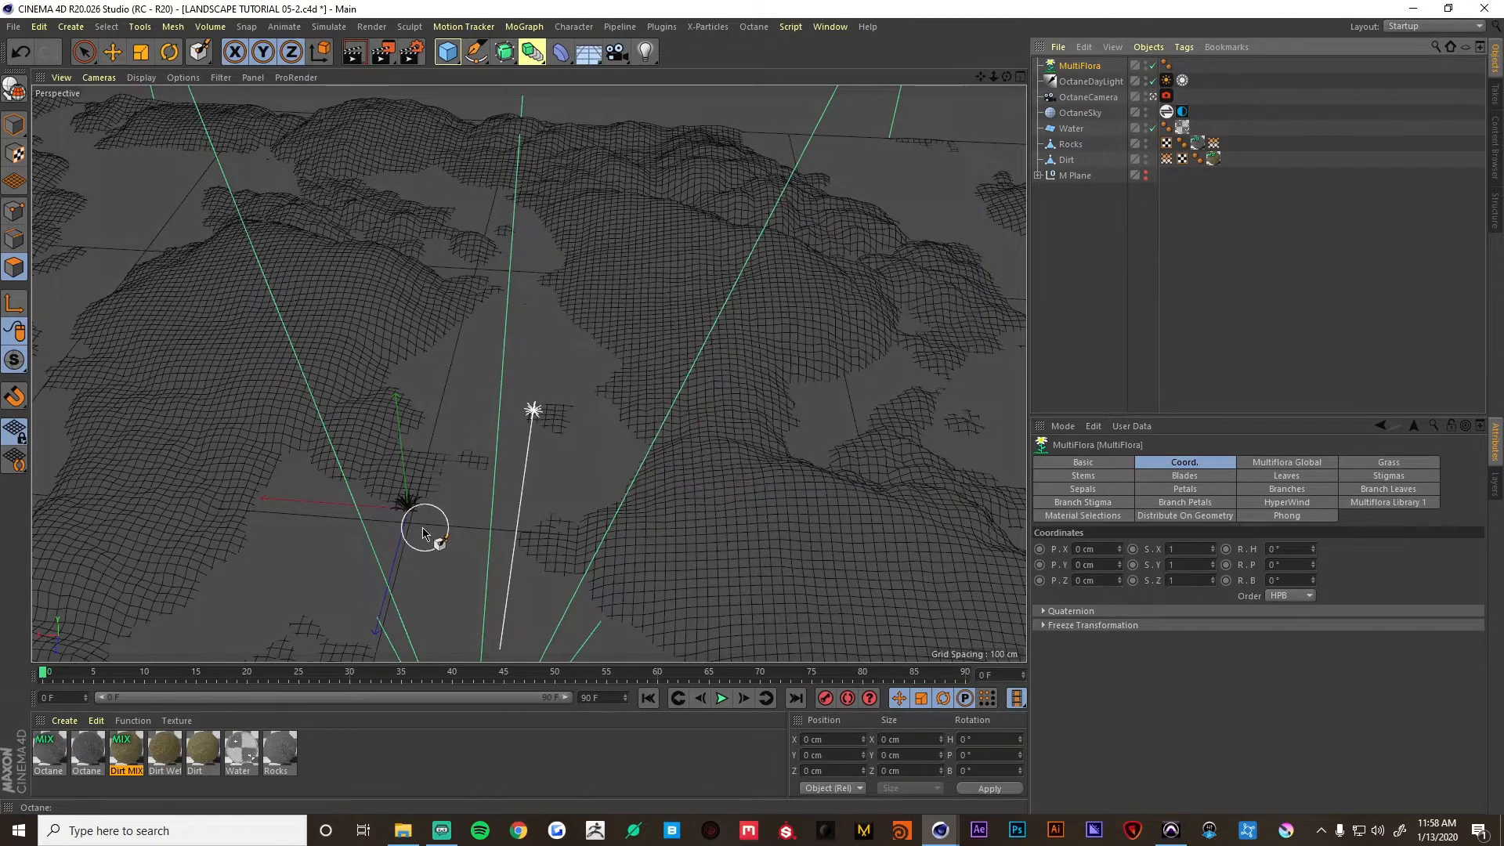
# Move the MultiFlora object onto the terrain across the water, to about X -538 cm and Z -124 cm.
pyautogui.scroll(10, 423, 533)
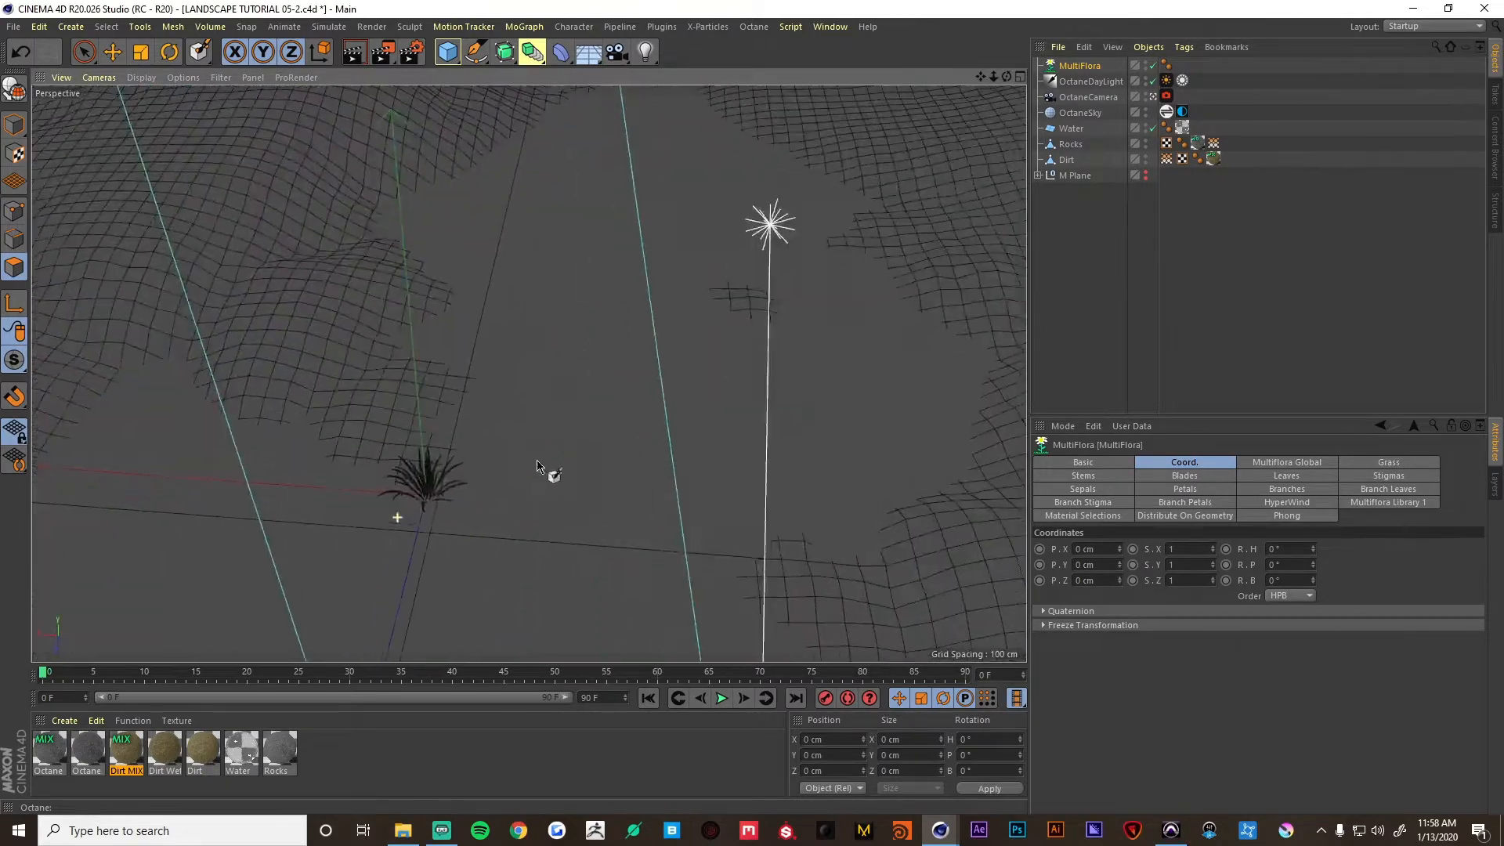
pyautogui.moveTo(537, 466)
pyautogui.keyDown('alt'); pyautogui.mouseDown()
pyautogui.moveTo(427, 496)
pyautogui.moveTo(513, 407)
pyautogui.moveTo(552, 451)
pyautogui.mouseUp(); pyautogui.keyUp('alt')
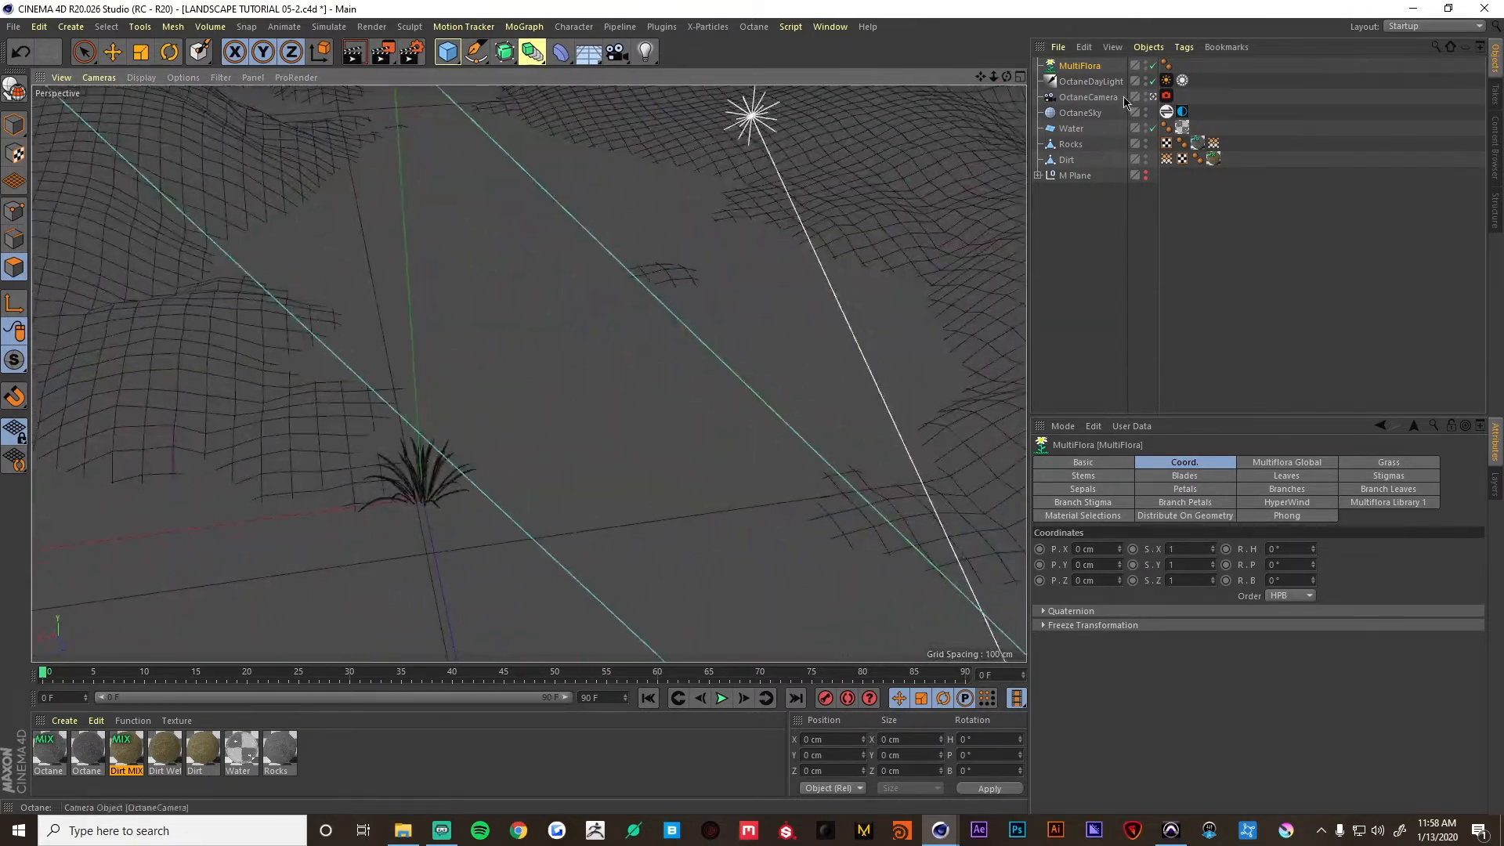
pyautogui.keyDown('alt'); pyautogui.moveTo(657, 416); pyautogui.dragTo(511, 463, button='right'); pyautogui.keyUp('alt')
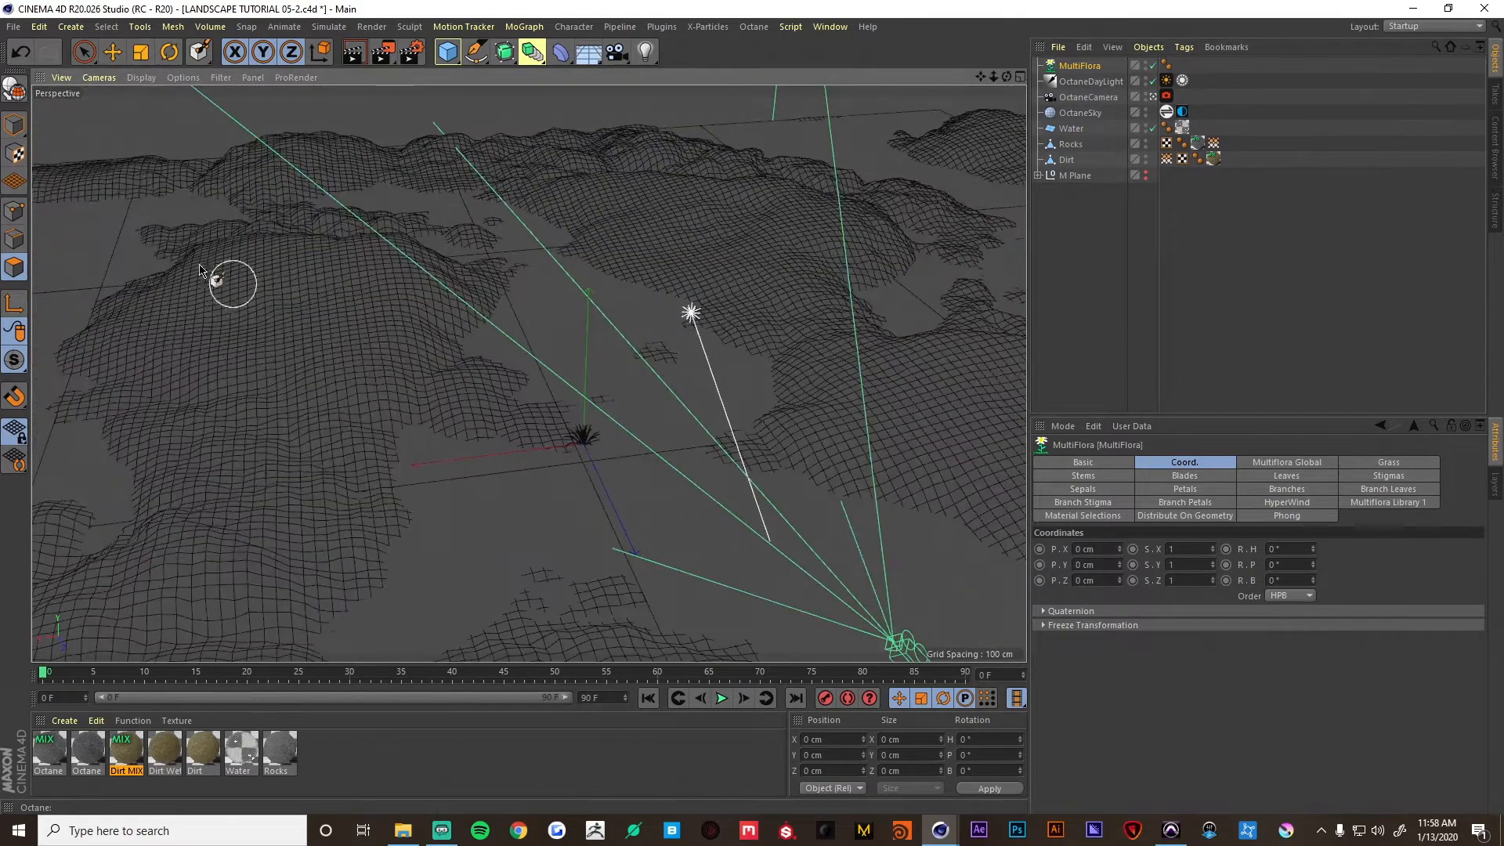
pyautogui.click(9, 125)
pyautogui.keyDown('alt'); pyautogui.moveTo(553, 436); pyautogui.dragTo(527, 423); pyautogui.keyUp('alt')
pyautogui.click(115, 55)
pyautogui.scroll(3, 499, 507)
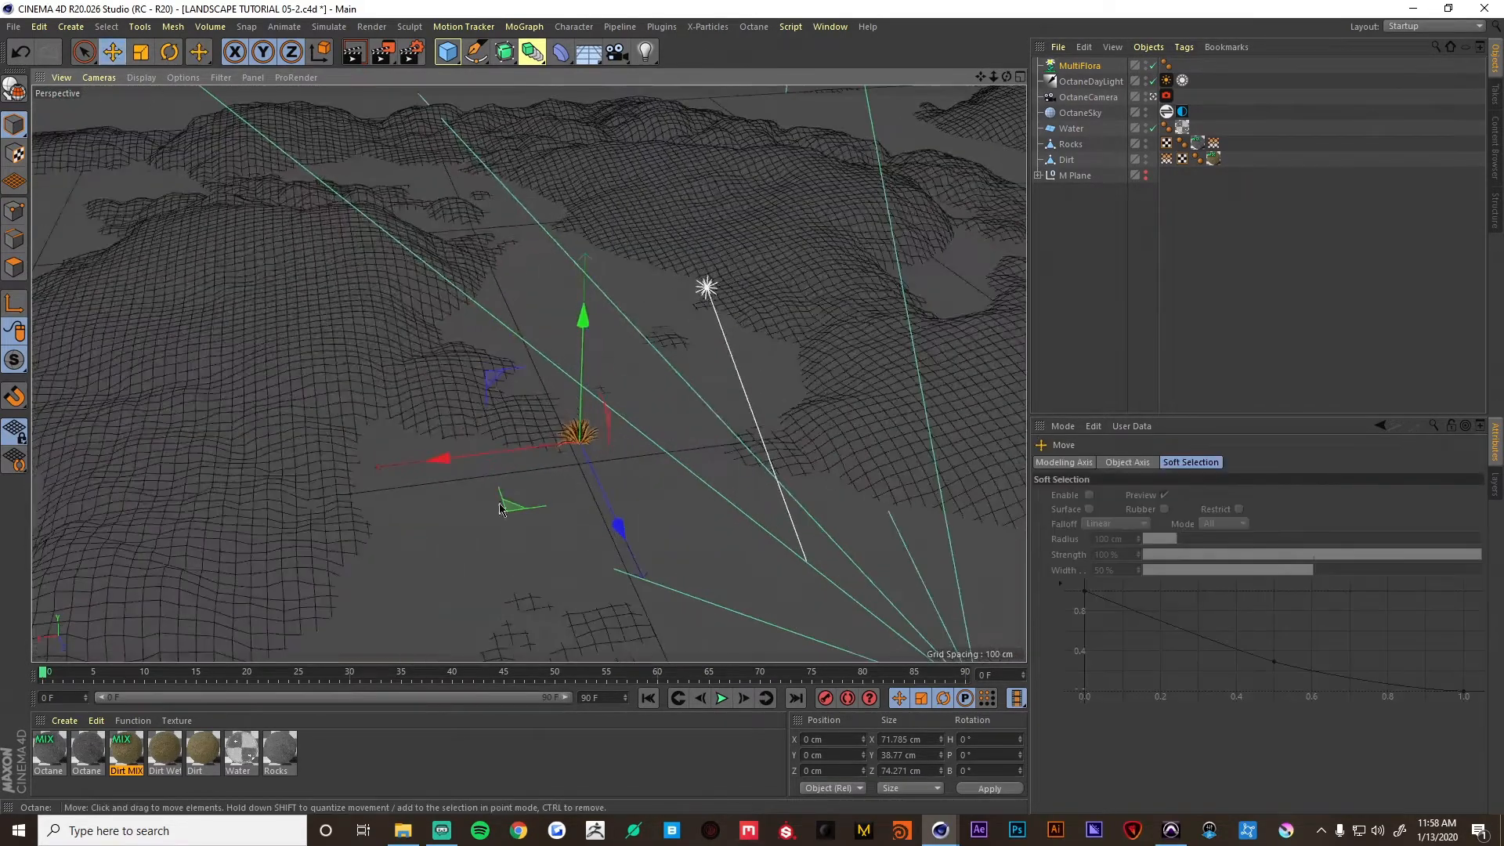
pyautogui.moveTo(523, 507); pyautogui.dragTo(961, 313)
pyautogui.moveTo(830, 366); pyautogui.dragTo(806, 368)
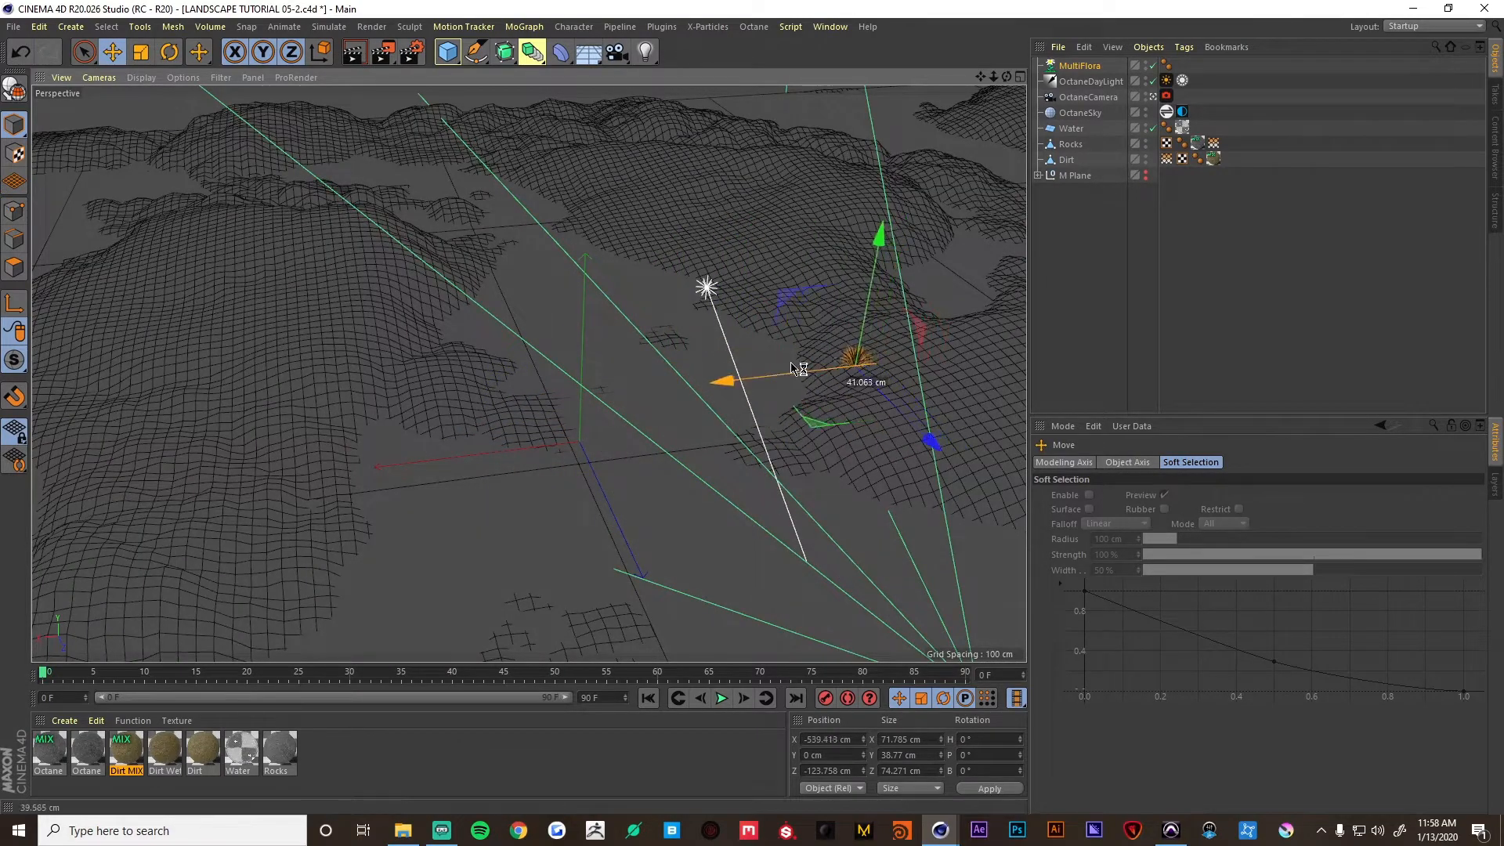
# Apply the Long Grass preset from Multiflora Library 1 to the MultiFlora object.
pyautogui.keyDown('alt'); pyautogui.moveTo(851, 365); pyautogui.dragTo(914, 342, button='right'); pyautogui.keyUp('alt')
pyautogui.keyDown('alt'); pyautogui.moveTo(913, 342); pyautogui.dragTo(771, 341, button='middle'); pyautogui.keyUp('alt')
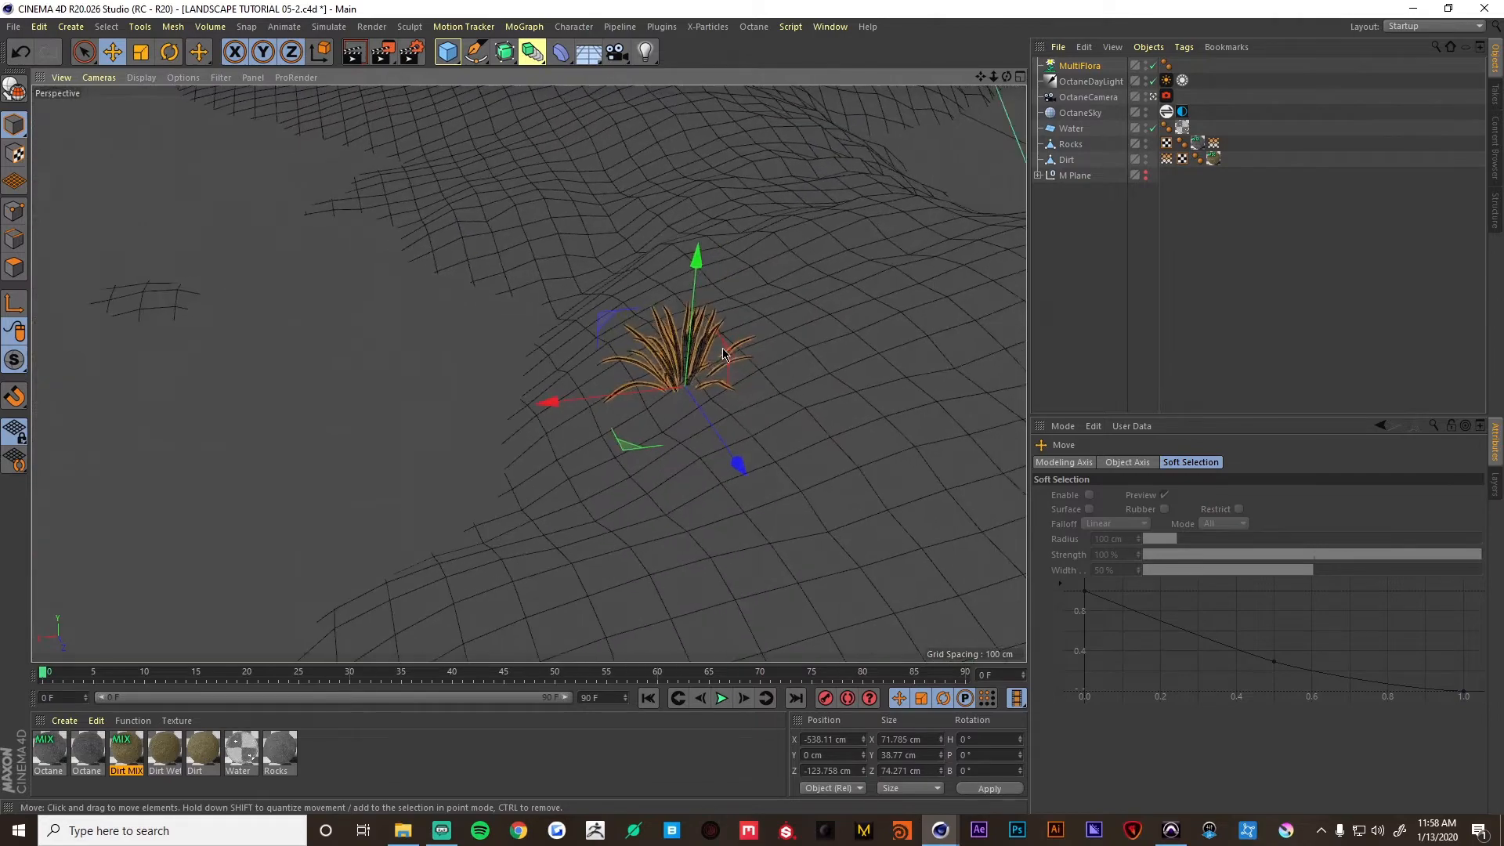
pyautogui.keyDown('alt'); pyautogui.moveTo(675, 407); pyautogui.dragTo(716, 399, button='right'); pyautogui.keyUp('alt')
pyautogui.keyDown('alt'); pyautogui.moveTo(715, 399); pyautogui.dragTo(836, 386); pyautogui.keyUp('alt')
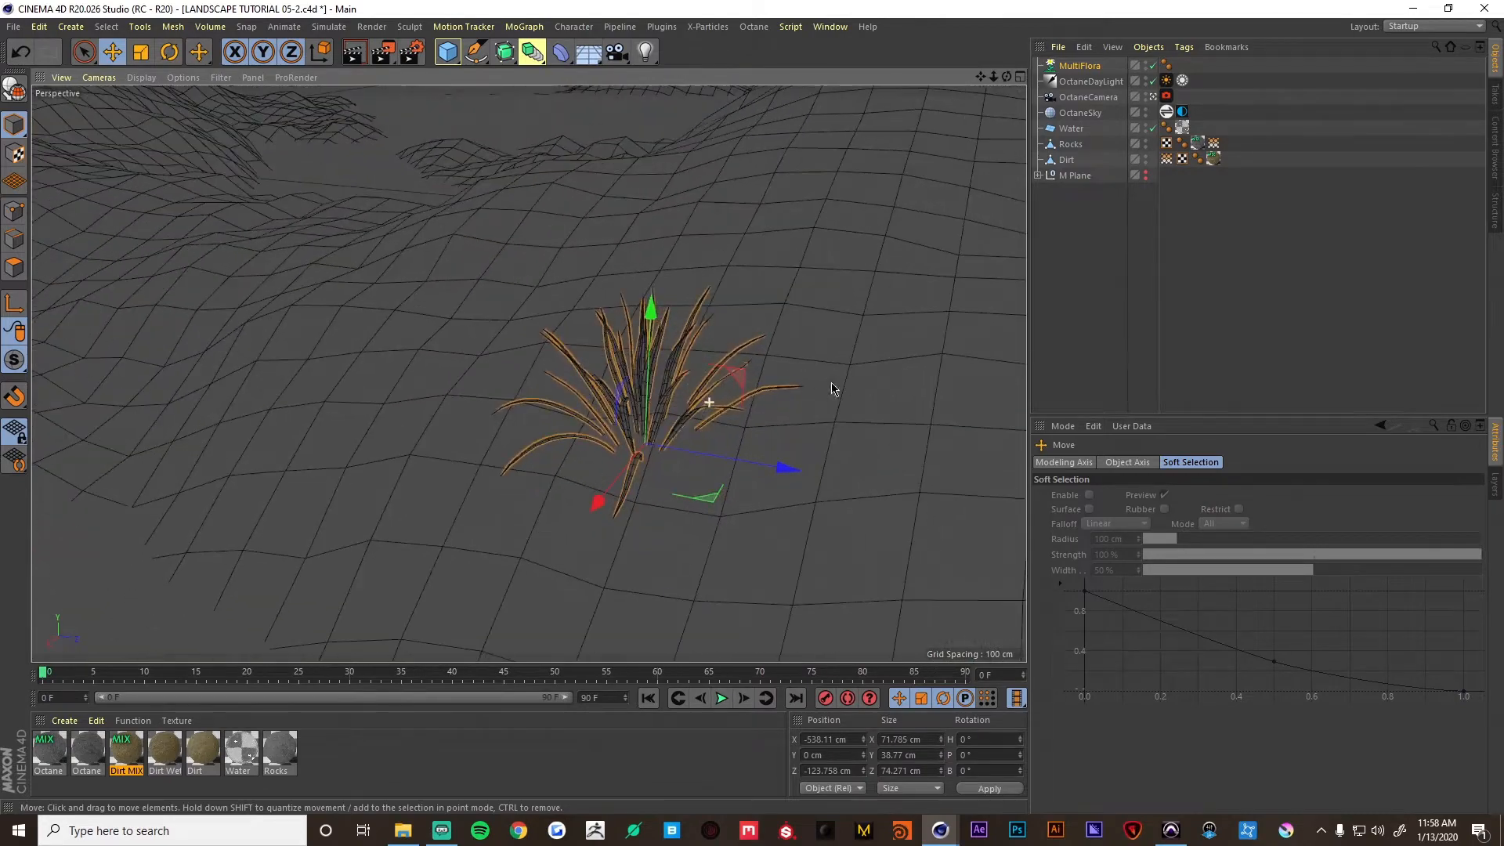
pyautogui.click(1085, 67)
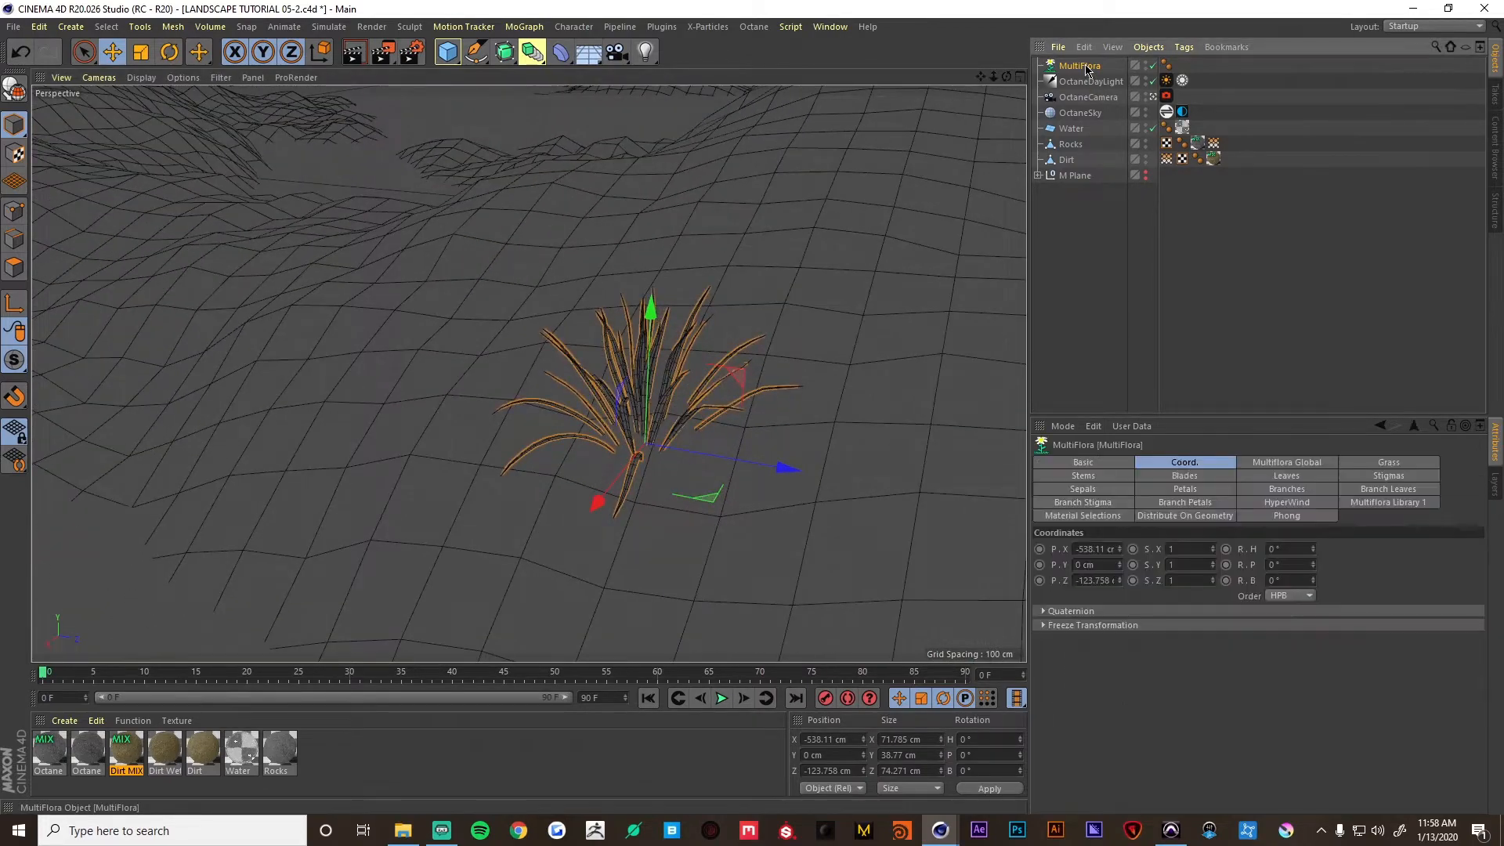
pyautogui.click(1390, 504)
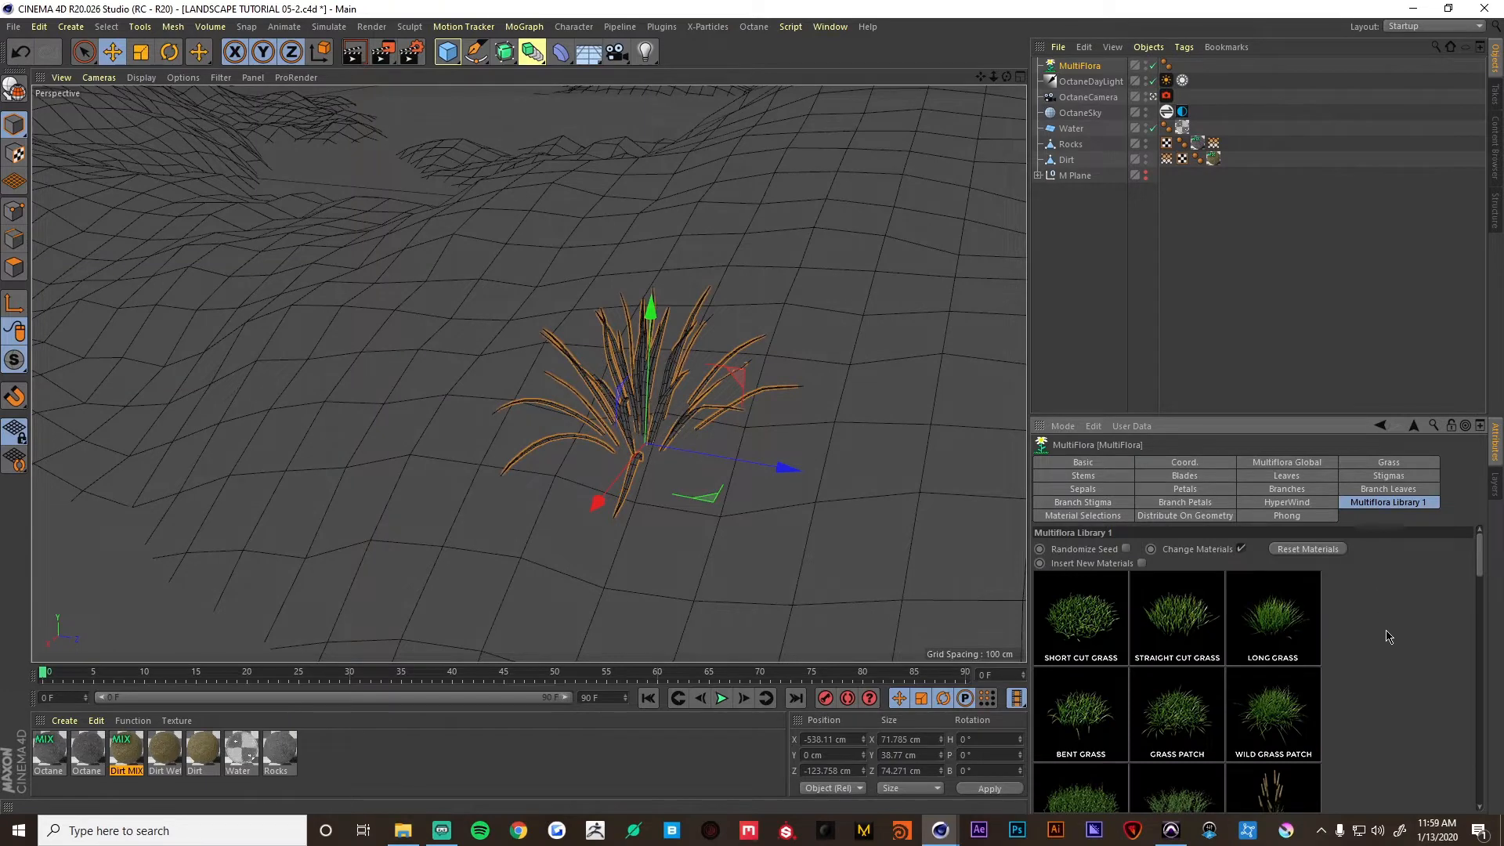
pyautogui.click(1279, 621)
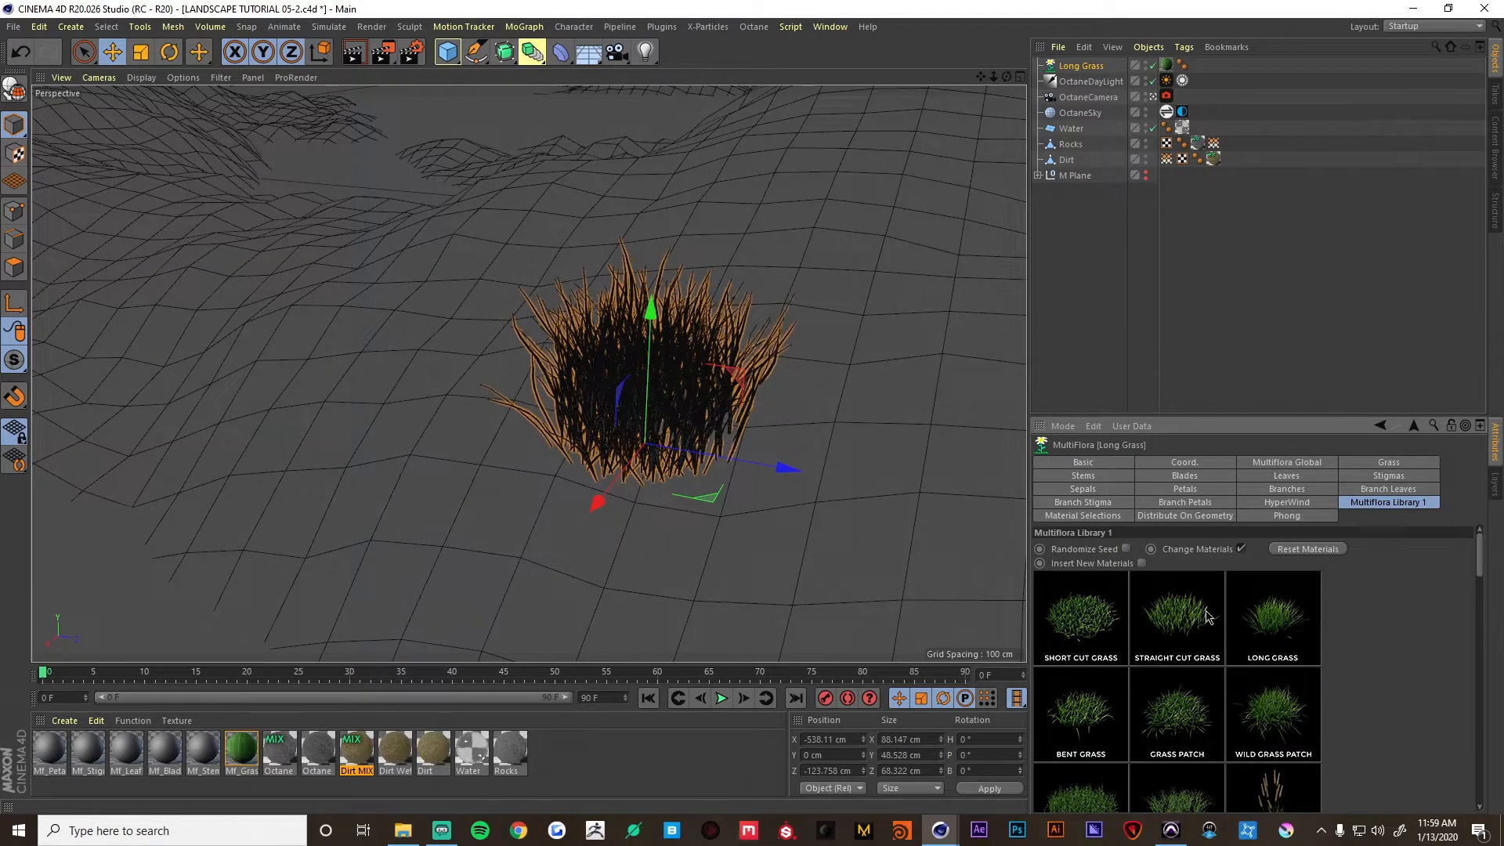
# Duplicate the Long Grass clump twice, placing copies near the original at about Z -208 cm, the second at about X -426 cm.
pyautogui.keyDown('alt'); pyautogui.moveTo(439, 376); pyautogui.dragTo(563, 505); pyautogui.keyUp('alt')
pyautogui.keyDown('alt'); pyautogui.moveTo(703, 520); pyautogui.dragTo(275, 451); pyautogui.keyUp('alt')
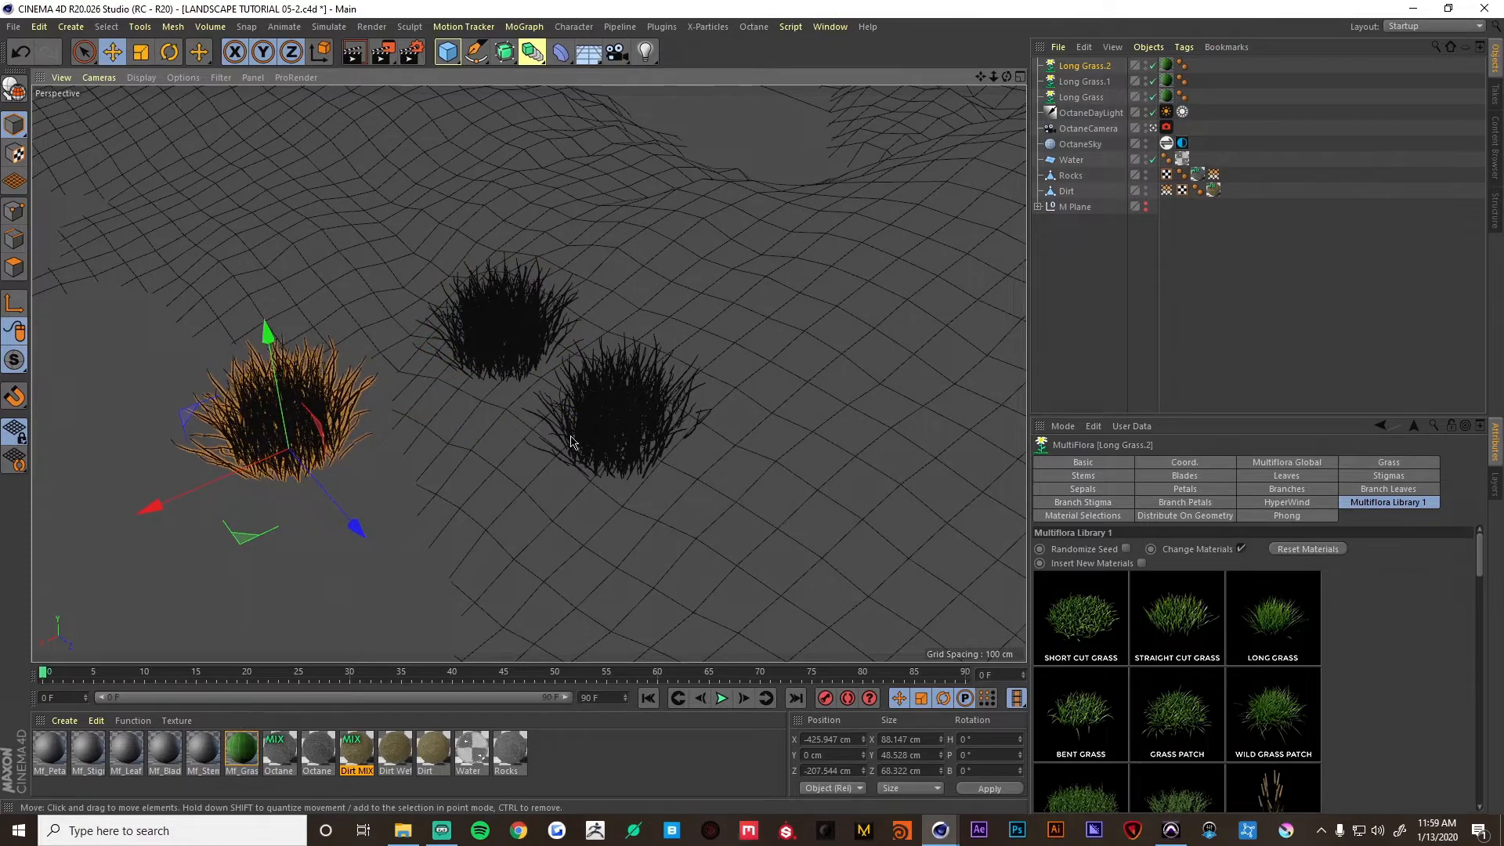
pyautogui.keyDown('alt'); pyautogui.moveTo(591, 511); pyautogui.dragTo(602, 480); pyautogui.keyUp('alt')
pyautogui.keyDown('alt'); pyautogui.moveTo(651, 479); pyautogui.dragTo(663, 473, button='middle'); pyautogui.keyUp('alt')
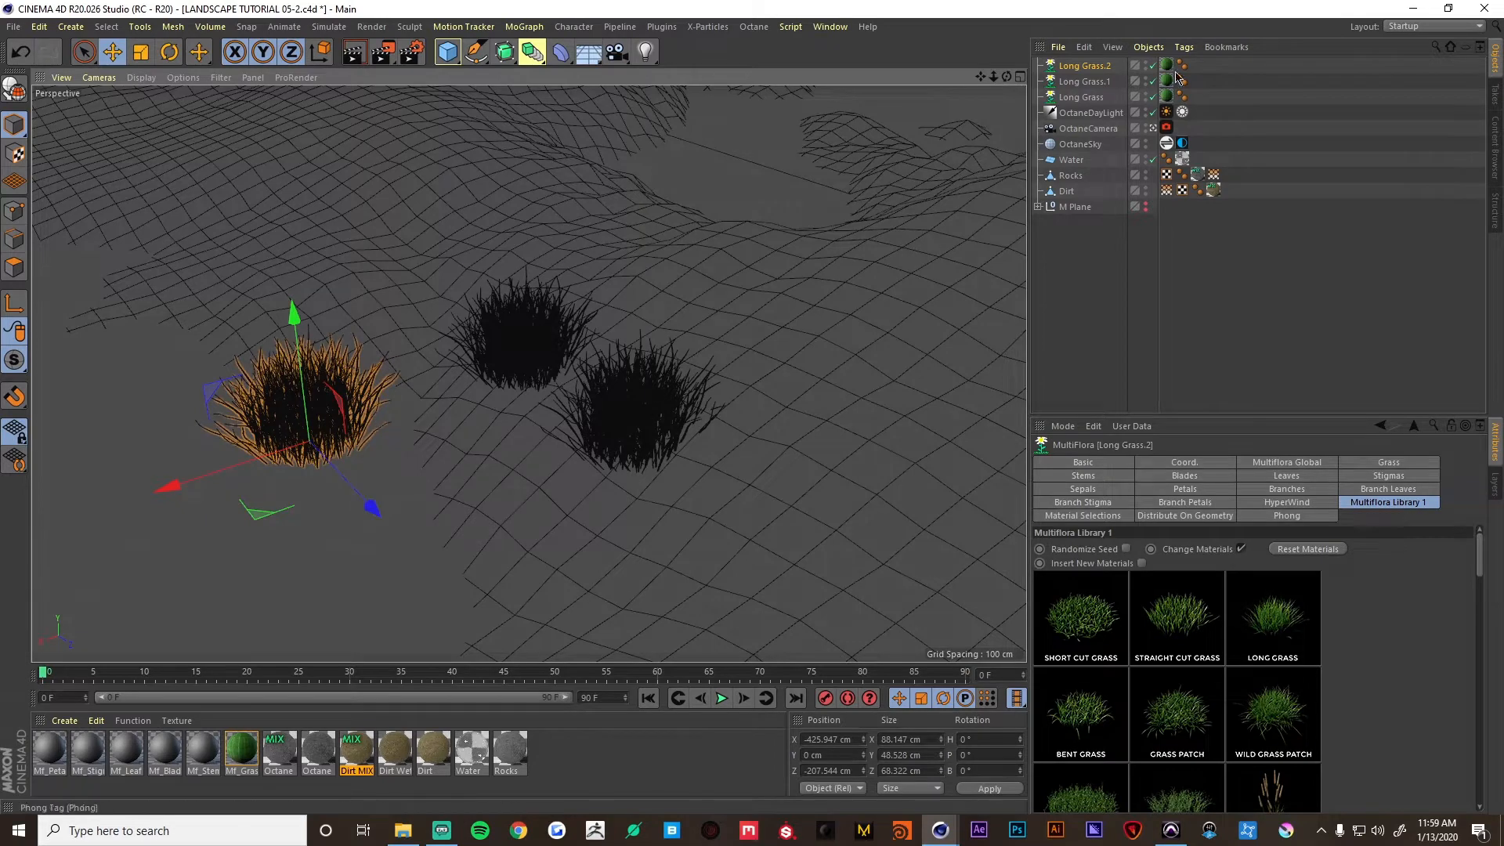
# Set the original Long Grass clump's Grass Patch Radius to about 2.48.
pyautogui.click(1084, 96)
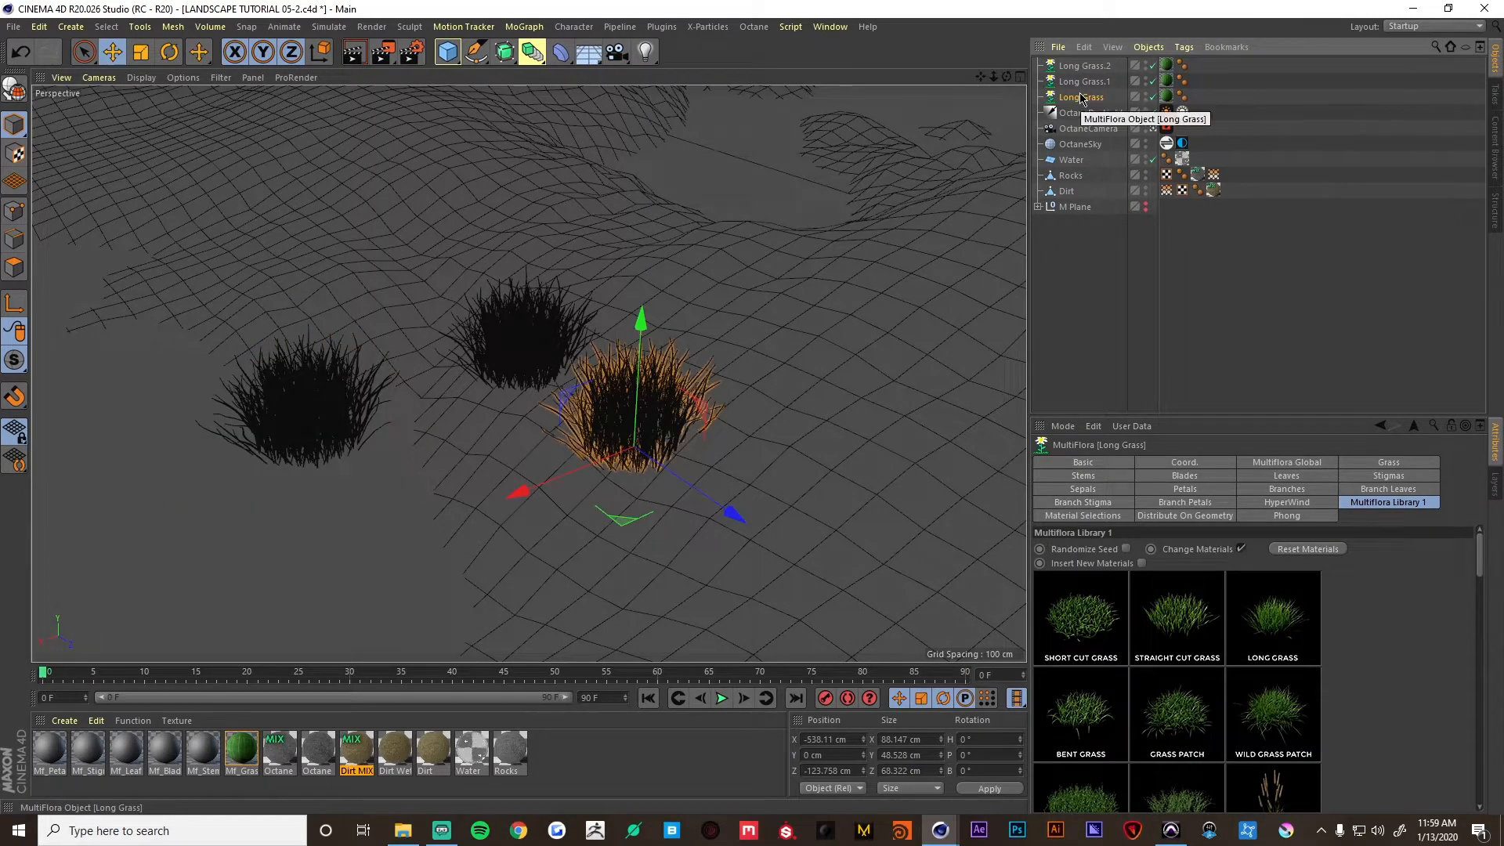
pyautogui.click(1275, 466)
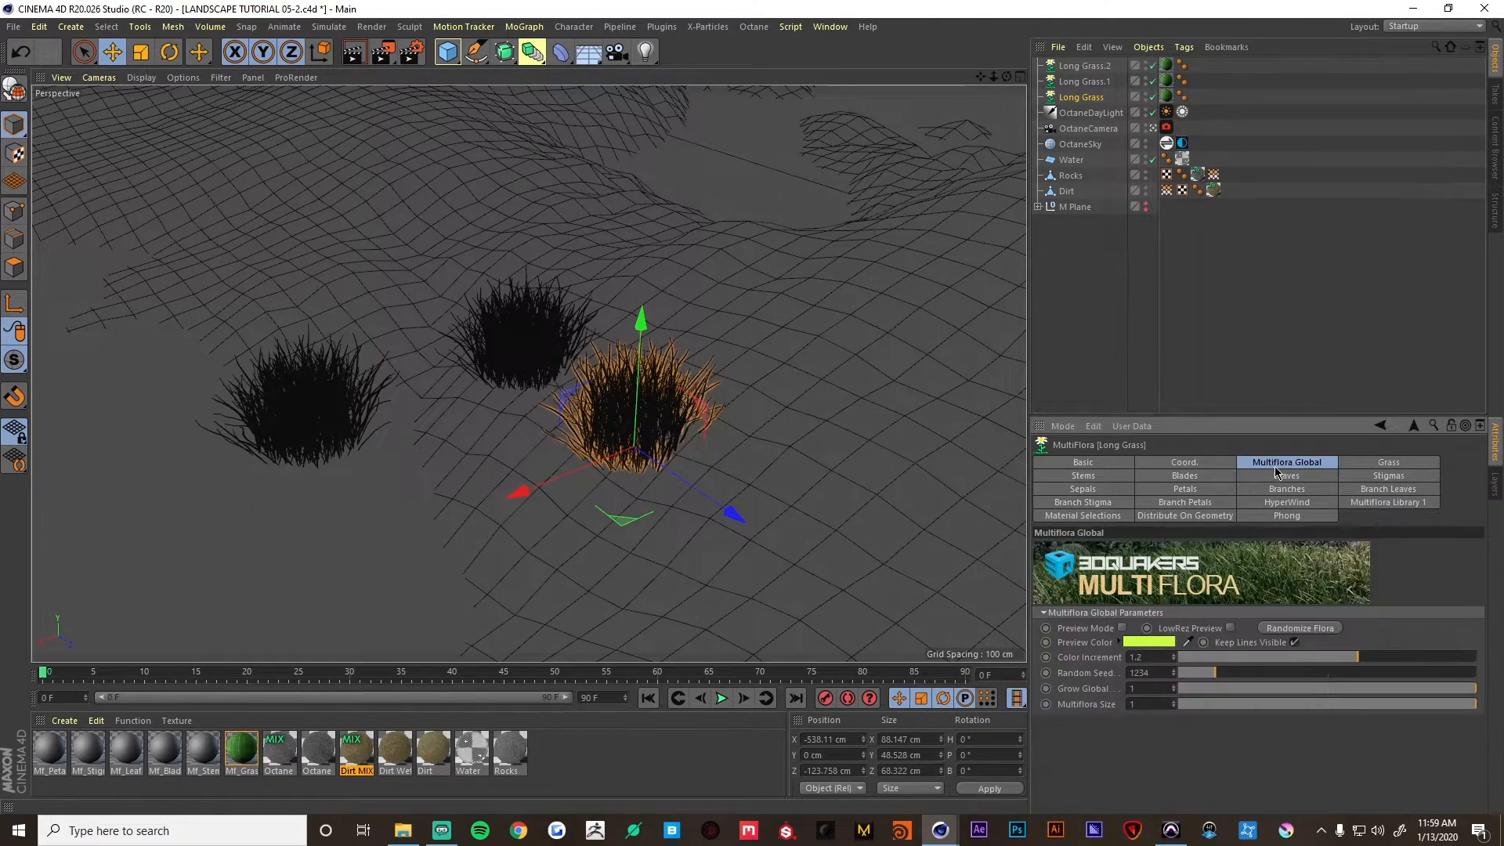
pyautogui.click(1385, 463)
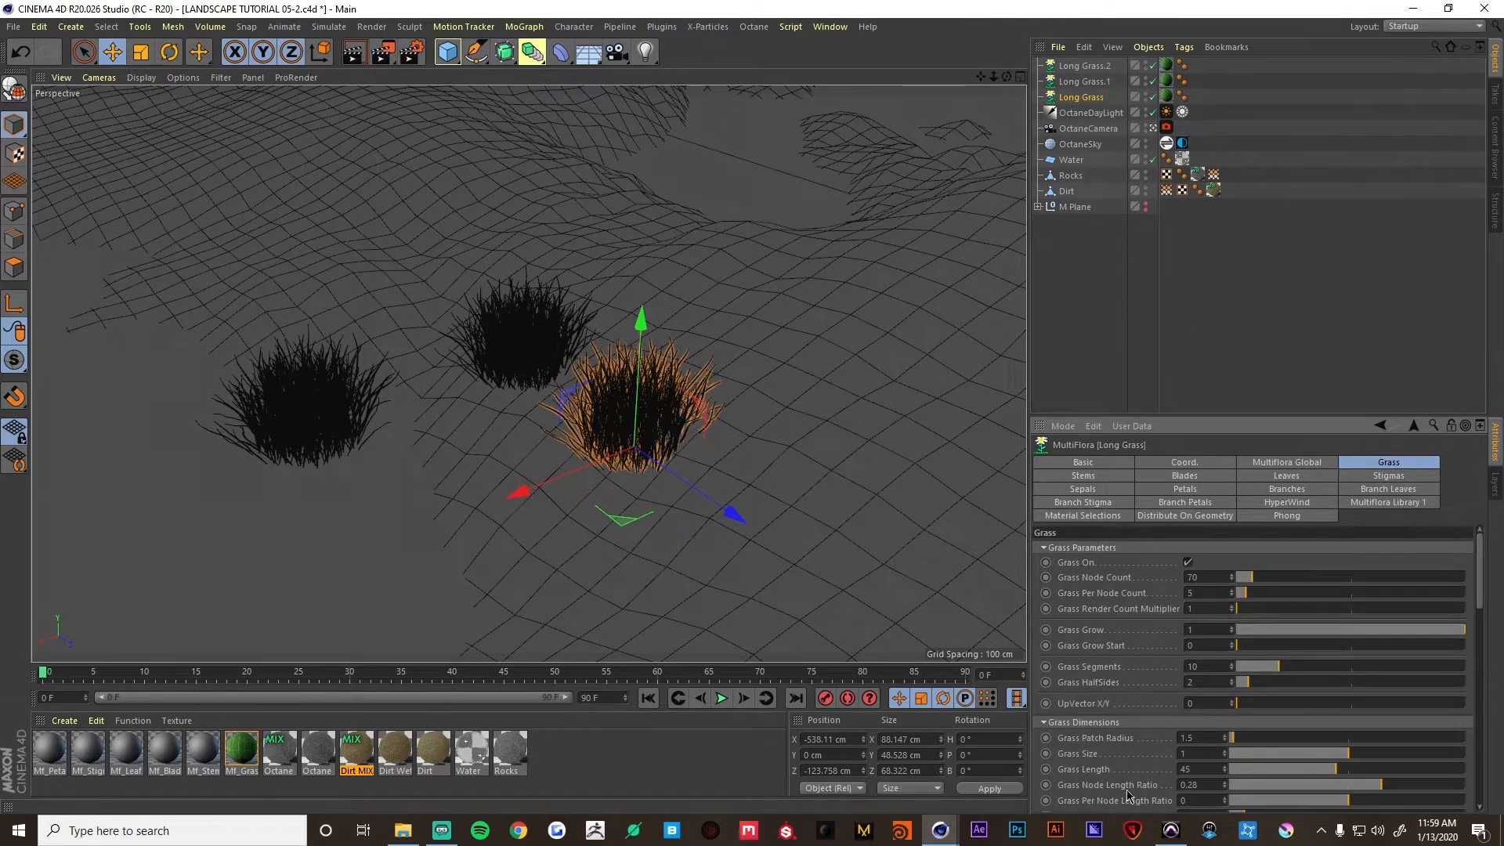
pyautogui.moveTo(1236, 741); pyautogui.dragTo(1236, 741)
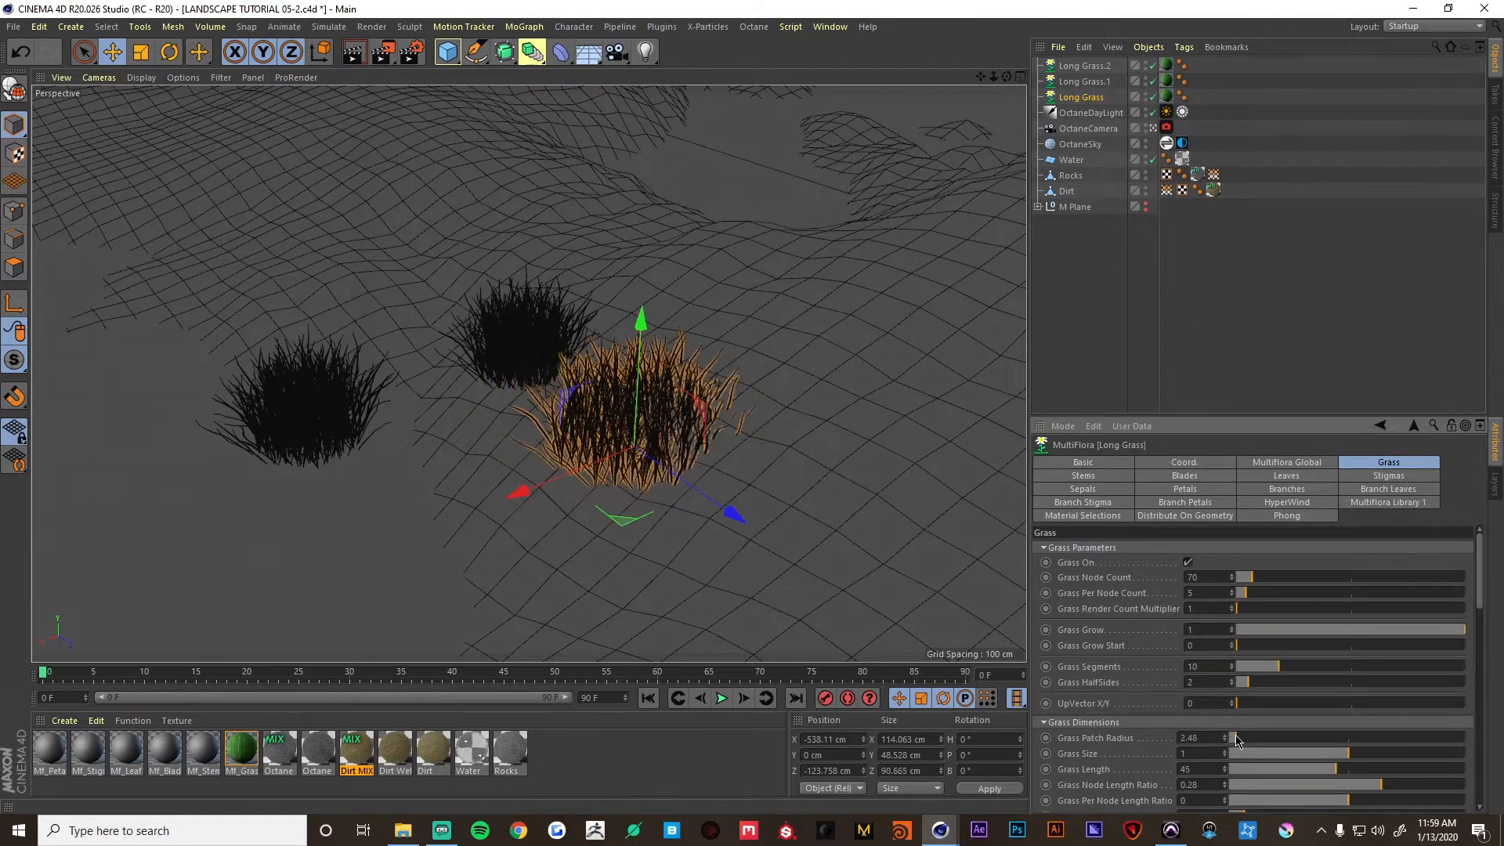
# Set the original Long Grass clump's Grass Node Length Ratio to about 0.69 and Grass Per Node Length Ratio to about 0.12.
pyautogui.scroll(-3, 1133, 765)
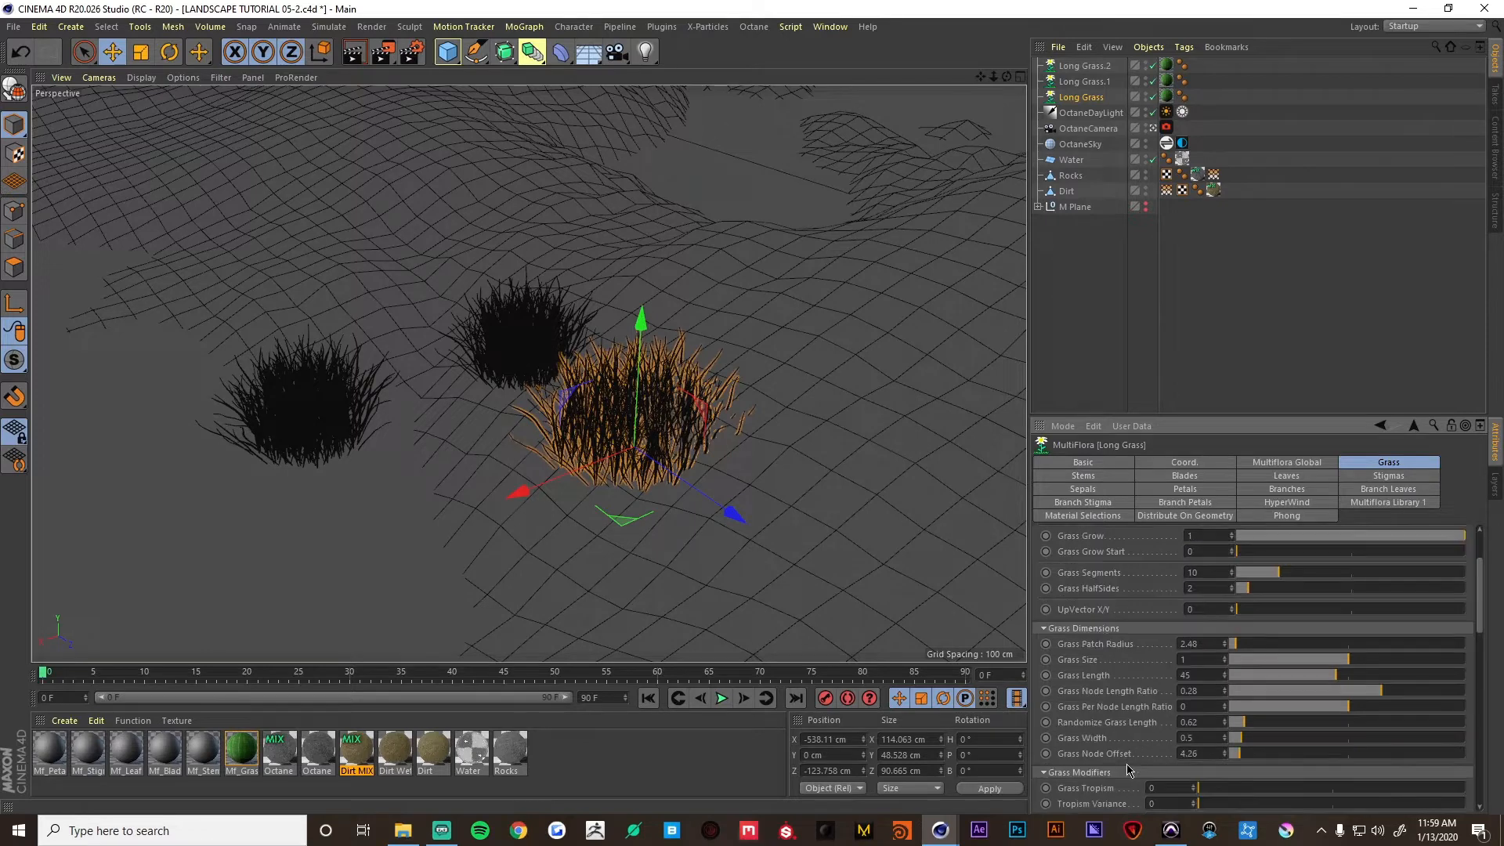
pyautogui.moveTo(1381, 690); pyautogui.dragTo(1436, 692)
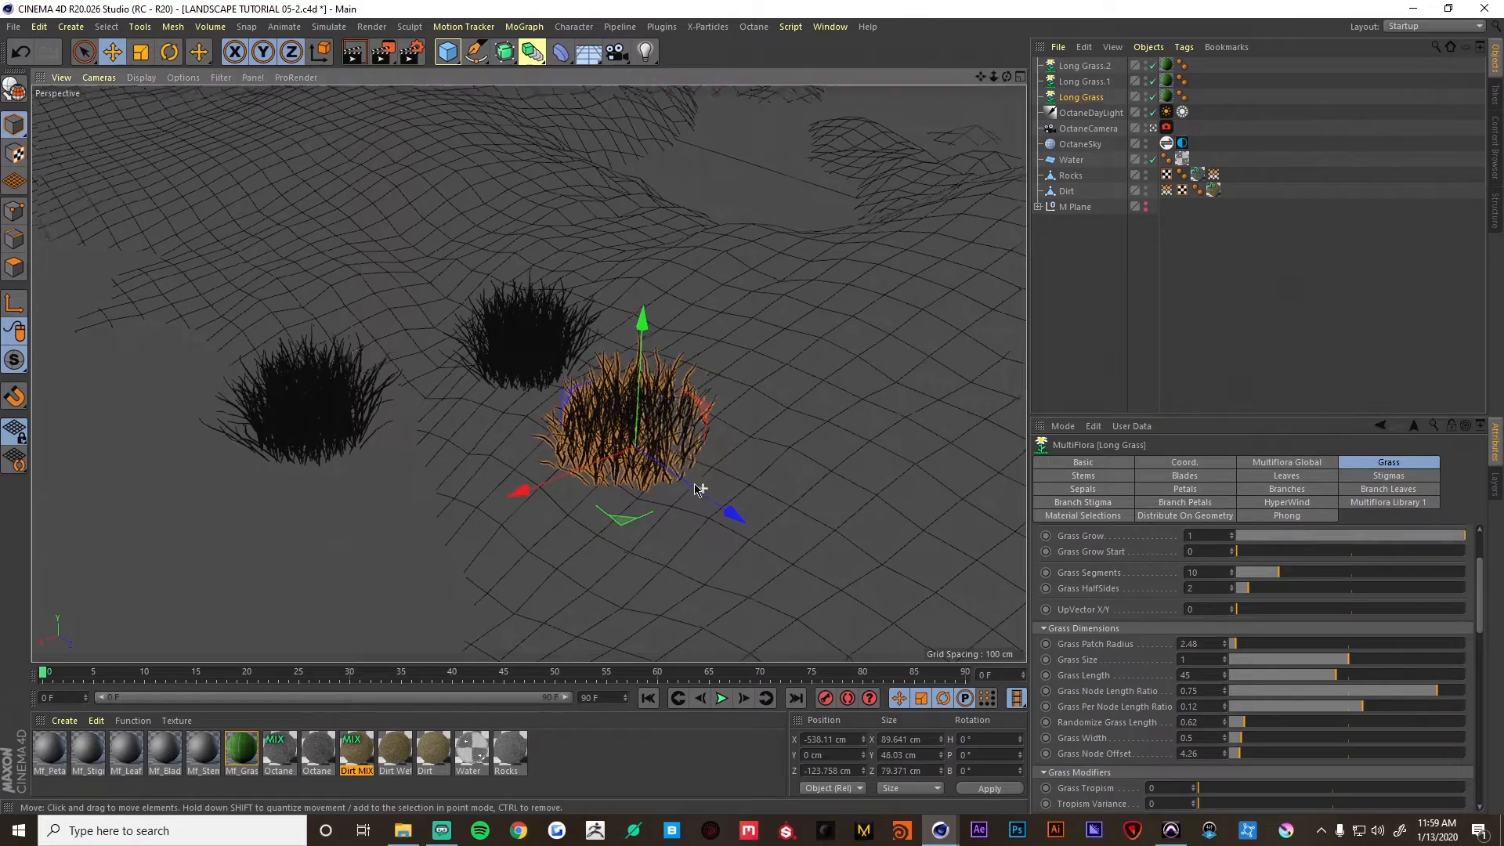
pyautogui.keyDown('alt'); pyautogui.moveTo(715, 493); pyautogui.dragTo(636, 423); pyautogui.keyUp('alt')
pyautogui.moveTo(1433, 693); pyautogui.dragTo(1431, 697)
pyautogui.keyDown('alt'); pyautogui.moveTo(706, 490); pyautogui.dragTo(755, 511); pyautogui.keyUp('alt')
pyautogui.keyDown('alt'); pyautogui.moveTo(653, 427); pyautogui.dragTo(710, 460, button='middle'); pyautogui.keyUp('alt')
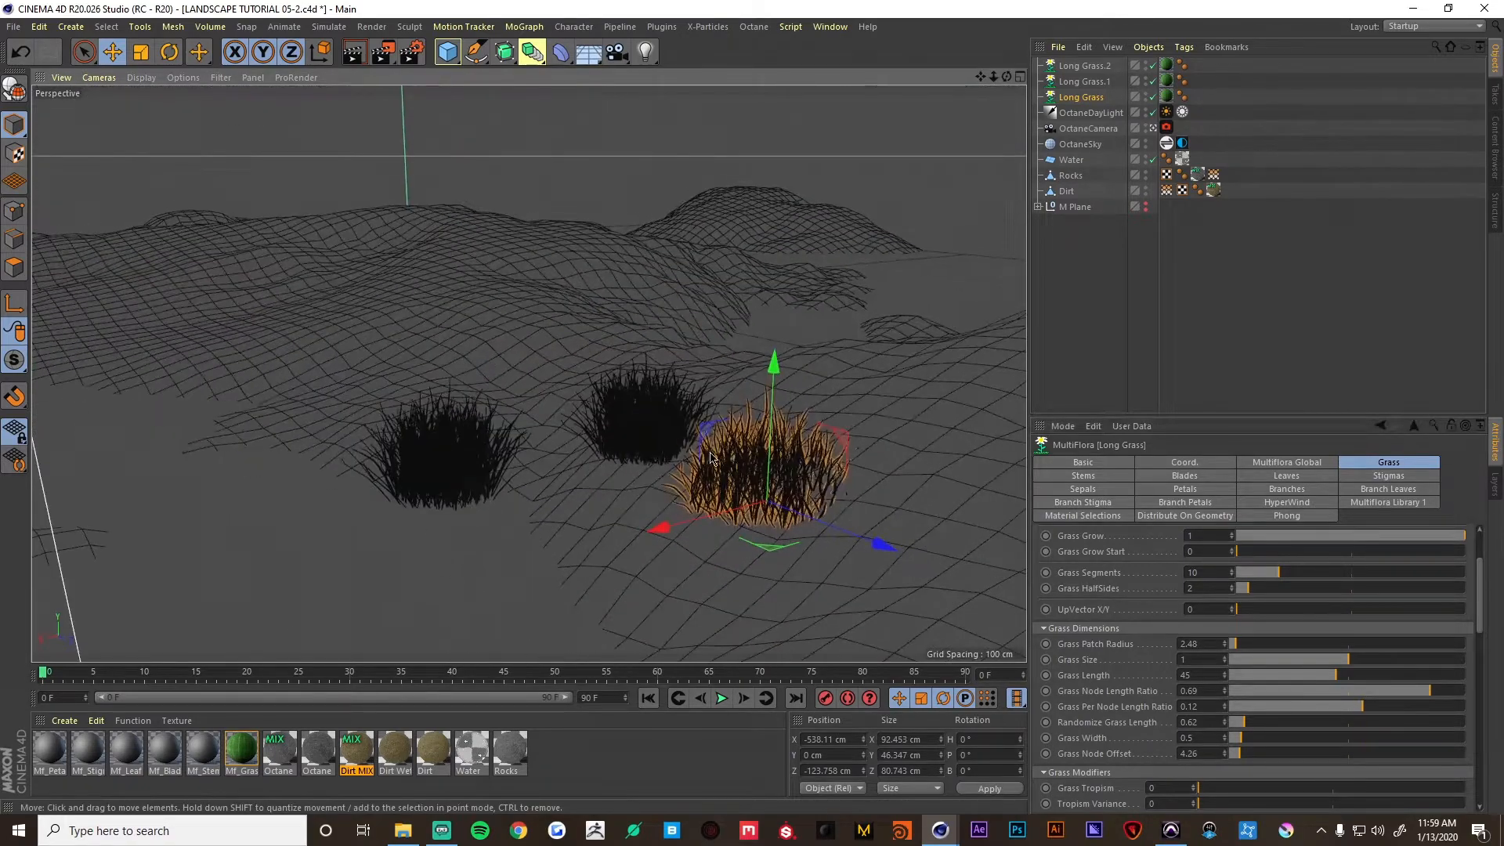
# Increase the Grass Patch Radius of the Long Grass.1 clump to spread its blades wider.
pyautogui.click(652, 419)
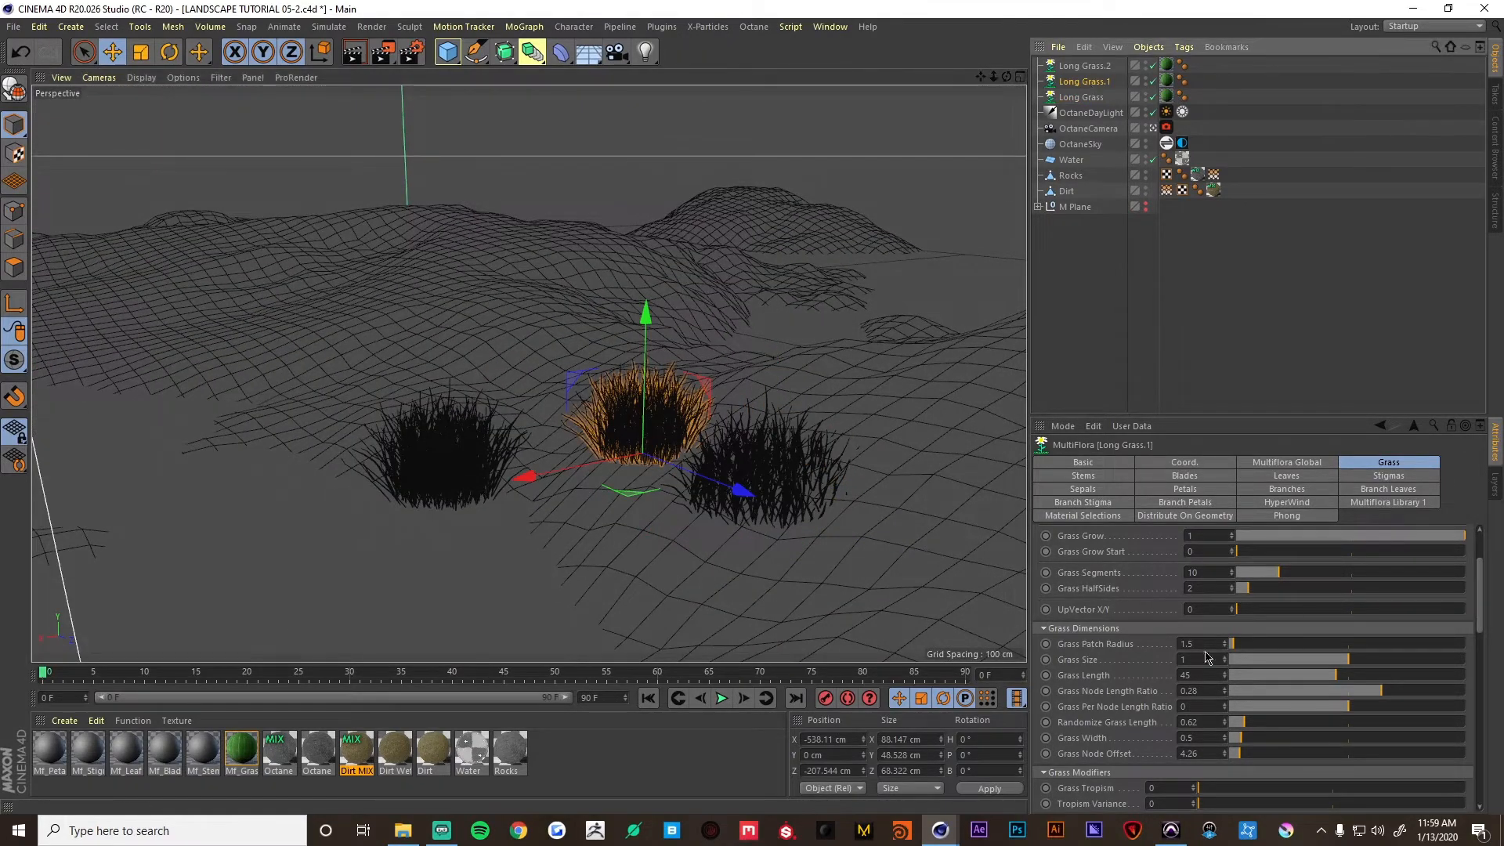
pyautogui.scroll(3, 1130, 624)
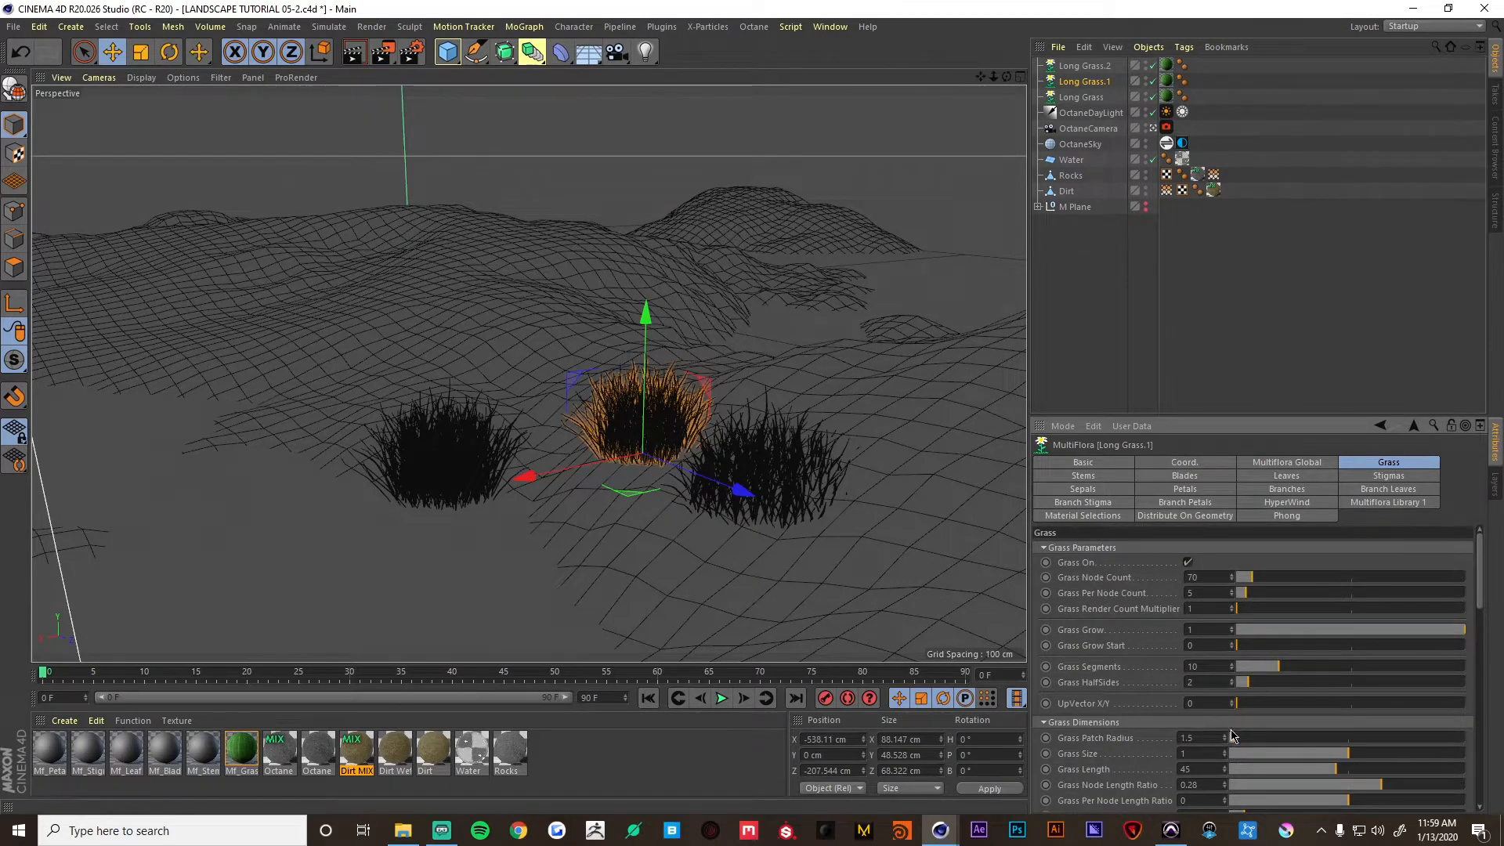
pyautogui.moveTo(1232, 735); pyautogui.dragTo(1240, 736)
# Reshape the Long Grass.2 clump with a Grass Patch Radius of about 4.46, Grass Node Count of 115 and Grass Length of about 31.85.
pyautogui.keyDown('alt'); pyautogui.moveTo(830, 539); pyautogui.dragTo(806, 557); pyautogui.keyUp('alt')
pyautogui.click(492, 415)
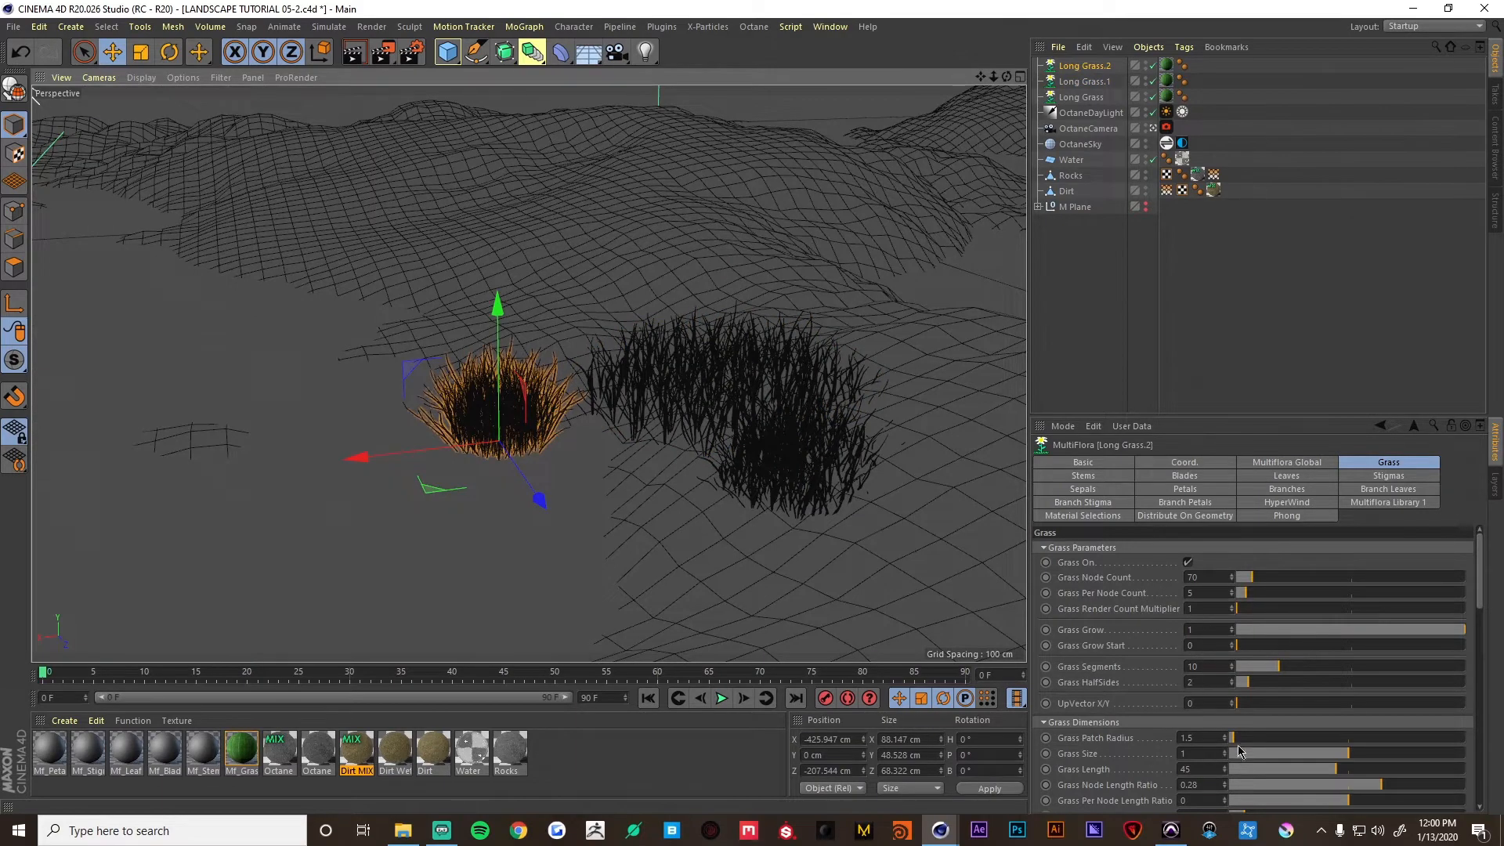
pyautogui.moveTo(1239, 738); pyautogui.dragTo(1243, 740)
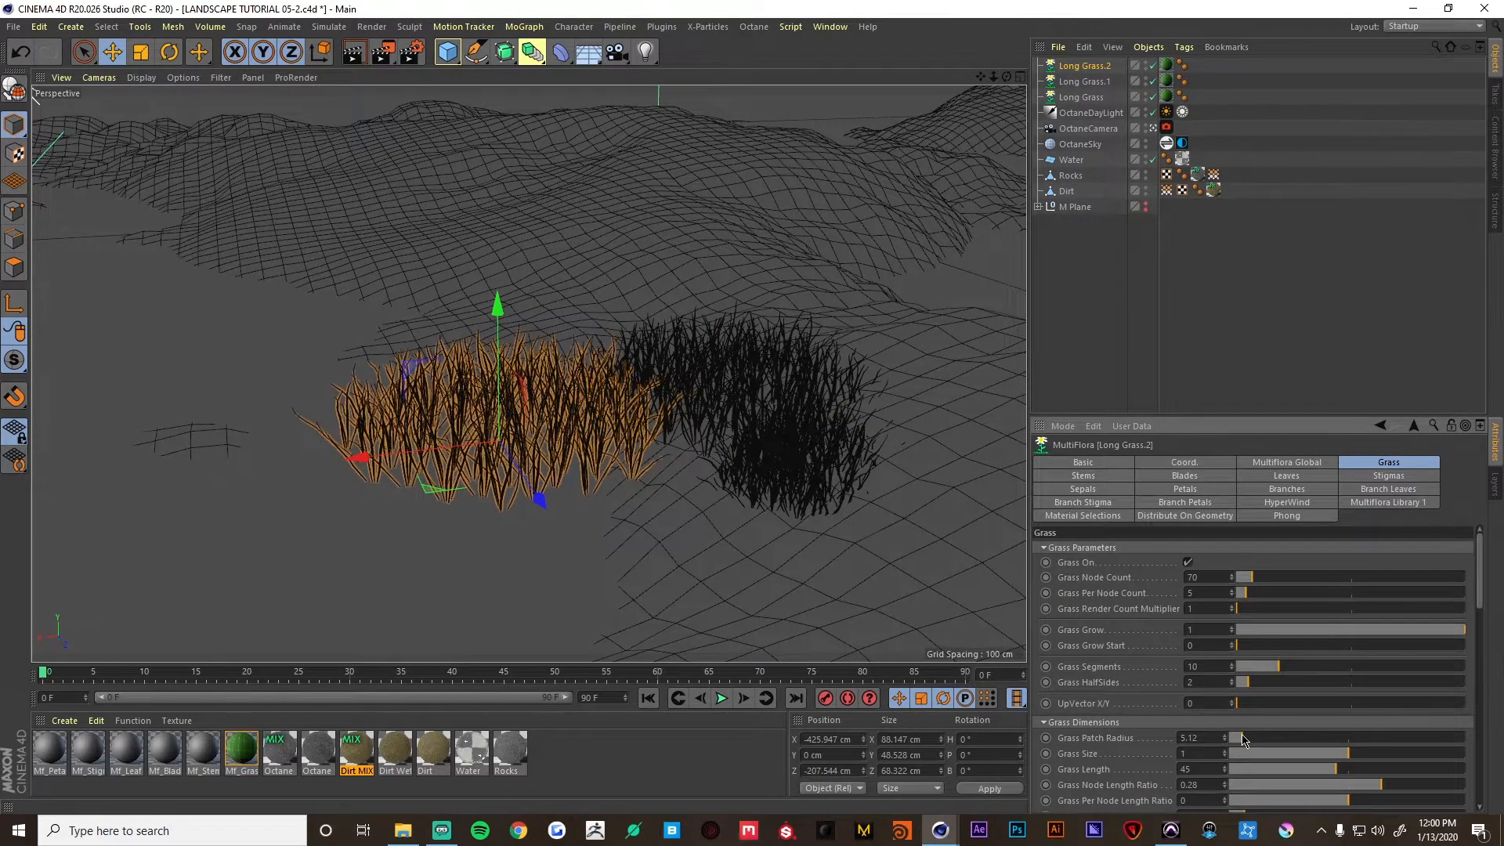
pyautogui.keyDown('alt'); pyautogui.moveTo(843, 504); pyautogui.dragTo(841, 541); pyautogui.keyUp('alt')
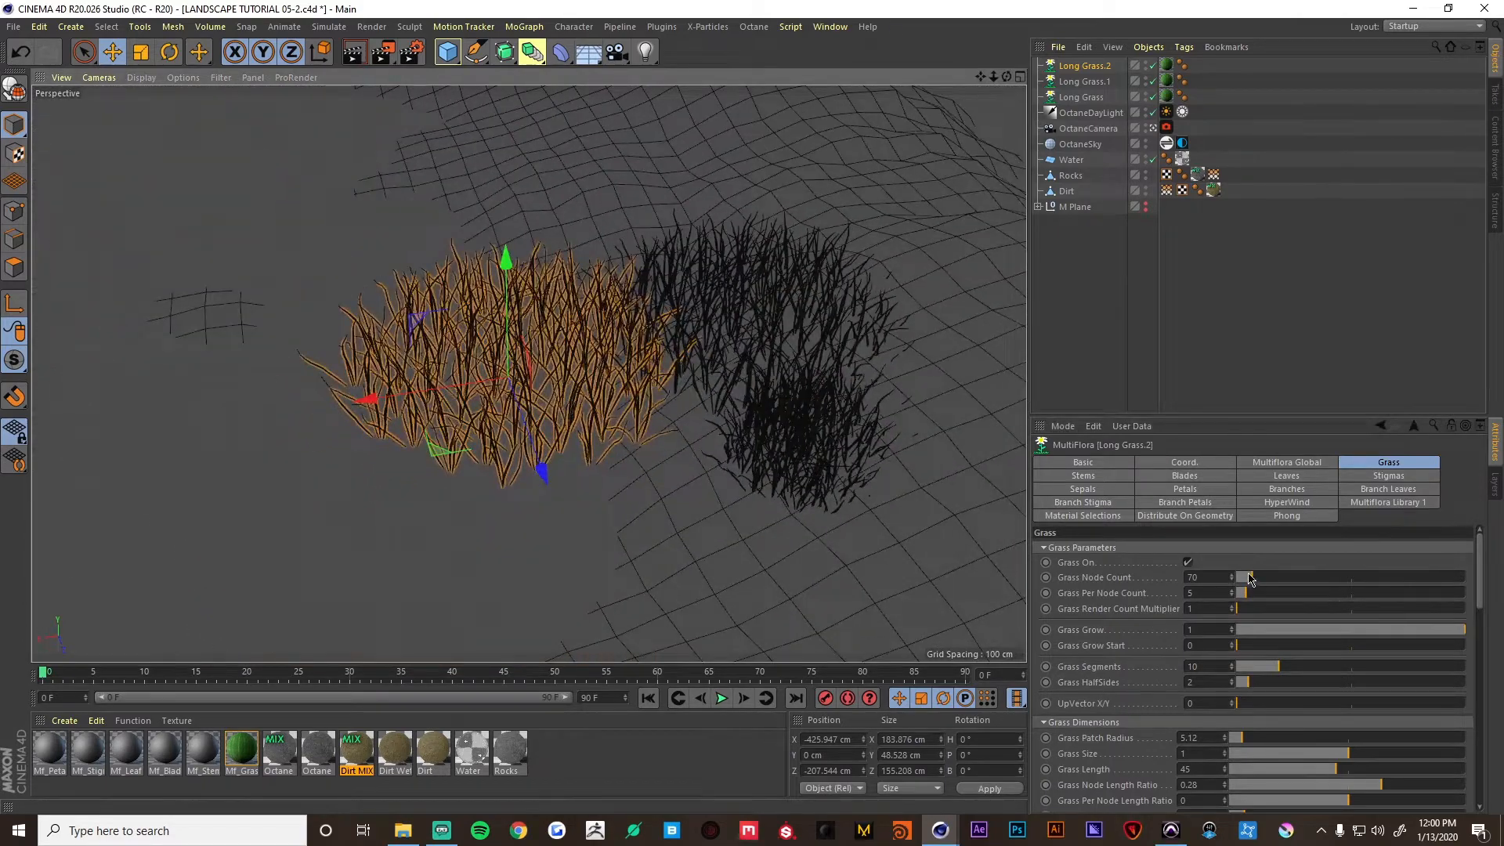
pyautogui.moveTo(1249, 578); pyautogui.dragTo(1262, 578)
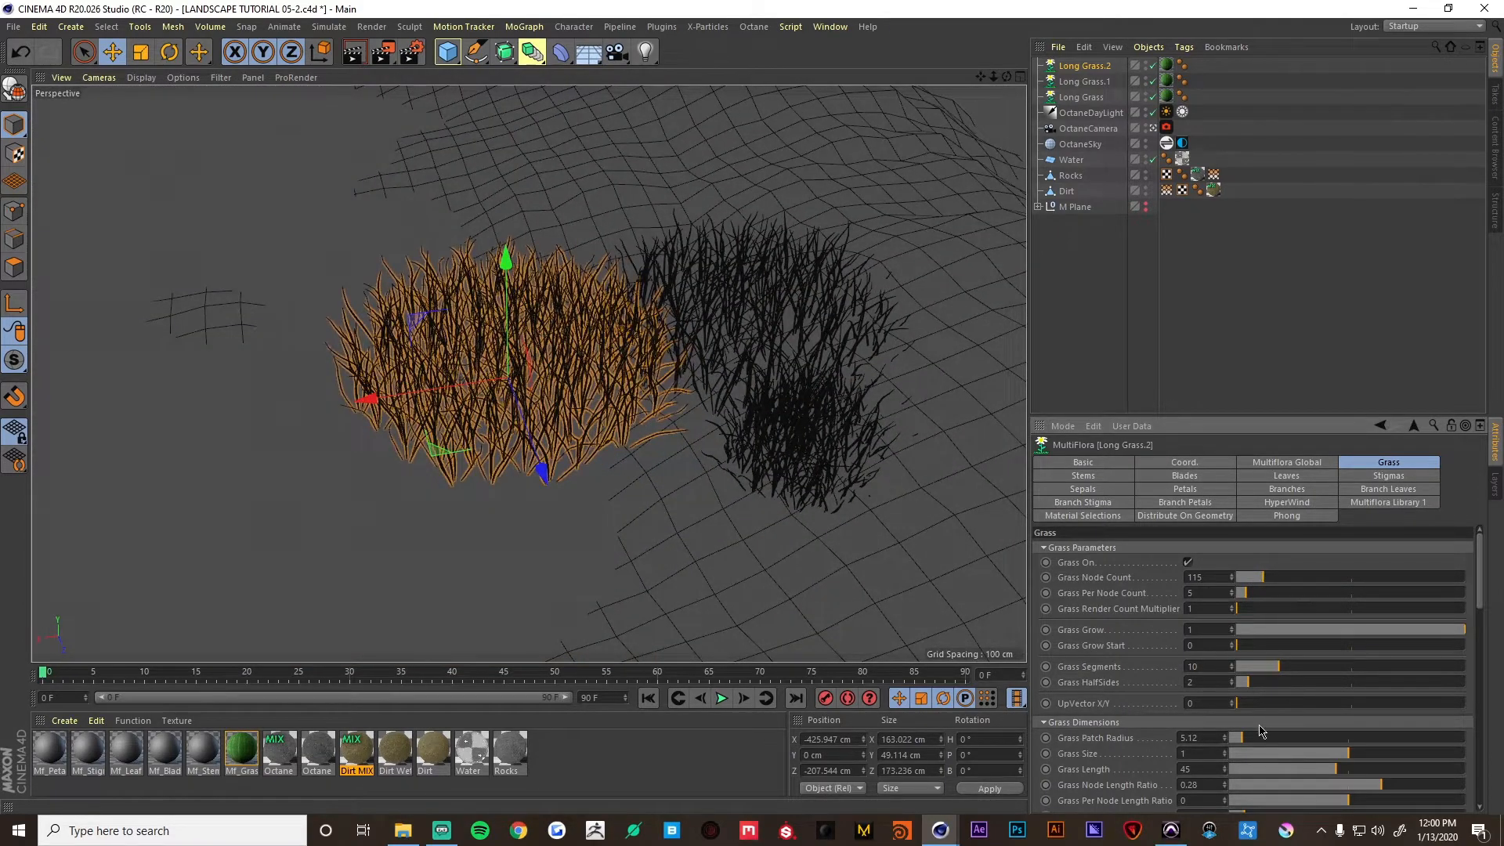
pyautogui.moveTo(1241, 738); pyautogui.dragTo(1239, 738)
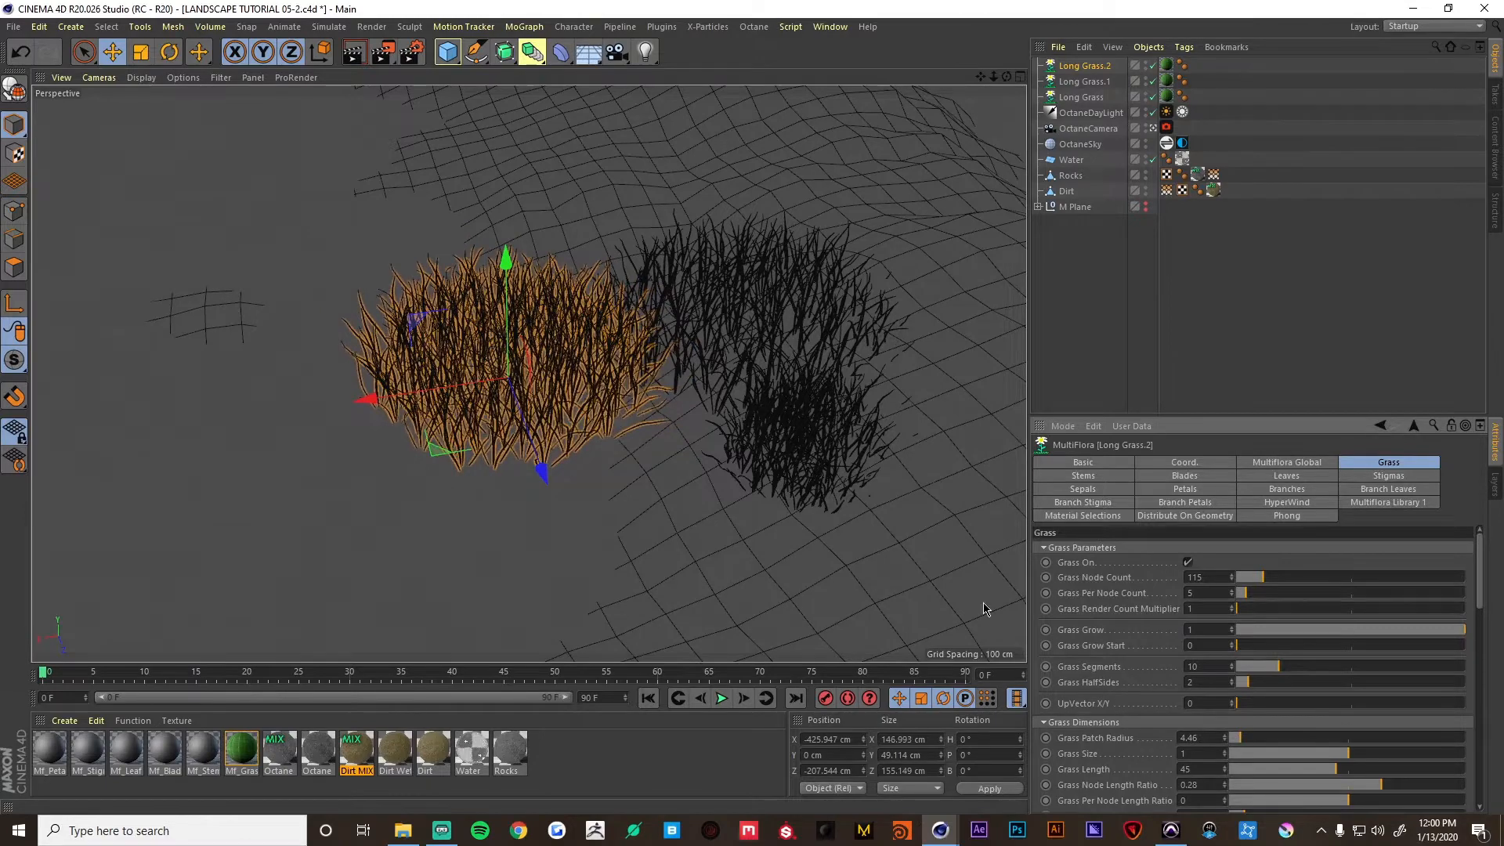
pyautogui.keyDown('alt'); pyautogui.moveTo(984, 609); pyautogui.dragTo(739, 443); pyautogui.keyUp('alt')
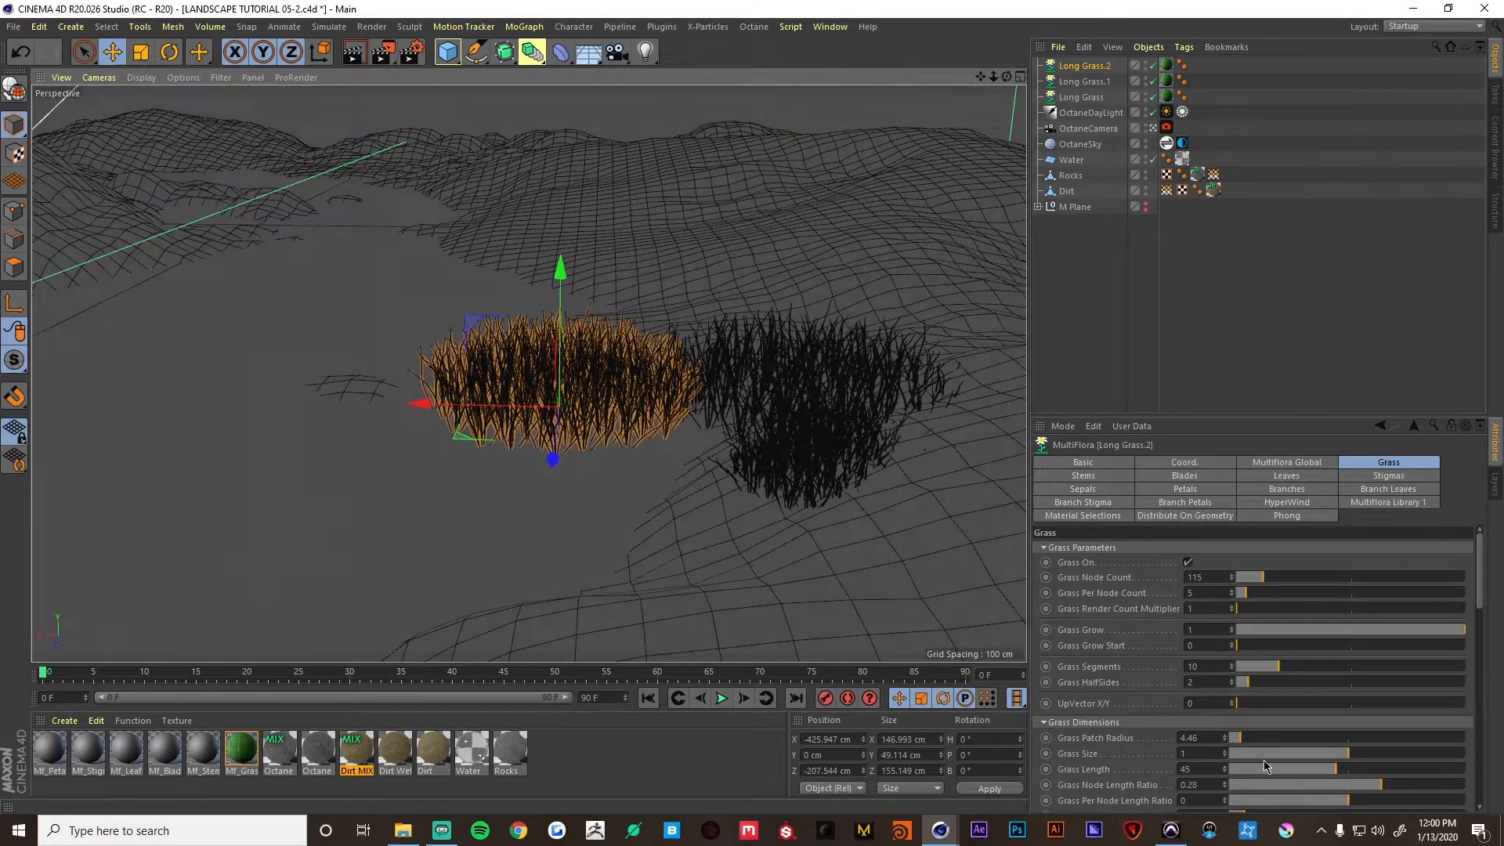
pyautogui.moveTo(1330, 773); pyautogui.dragTo(1306, 767)
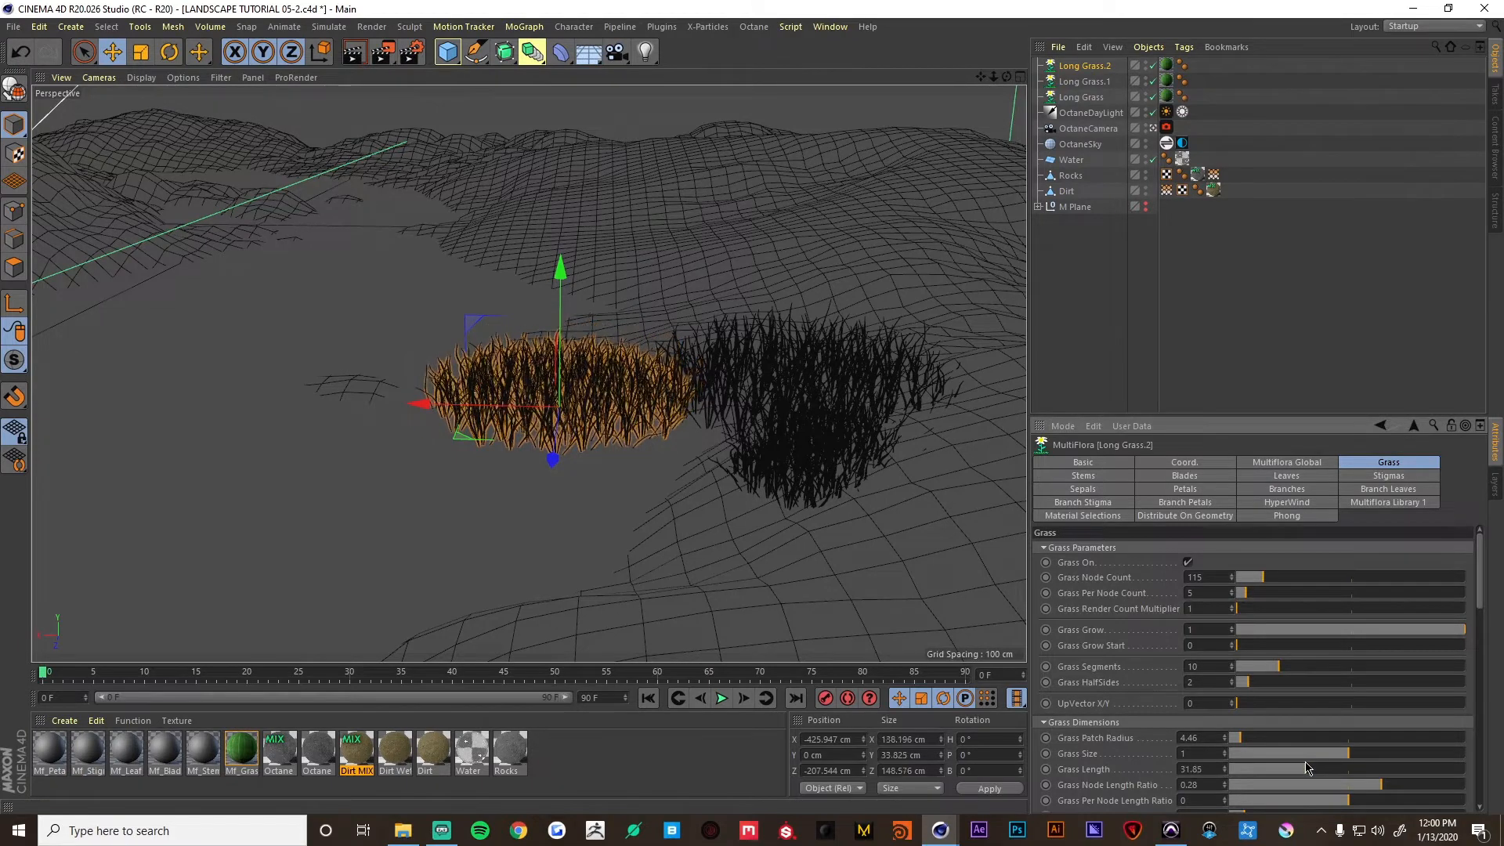
# Set the Long Grass.2 clump's Grass Node Length Ratio to about 0.67 and increase the same ratio on Long Grass.1.
pyautogui.moveTo(849, 474)
pyautogui.keyDown('alt'); pyautogui.mouseDown()
pyautogui.moveTo(865, 442)
pyautogui.moveTo(851, 474)
pyautogui.mouseUp(); pyautogui.keyUp('alt')
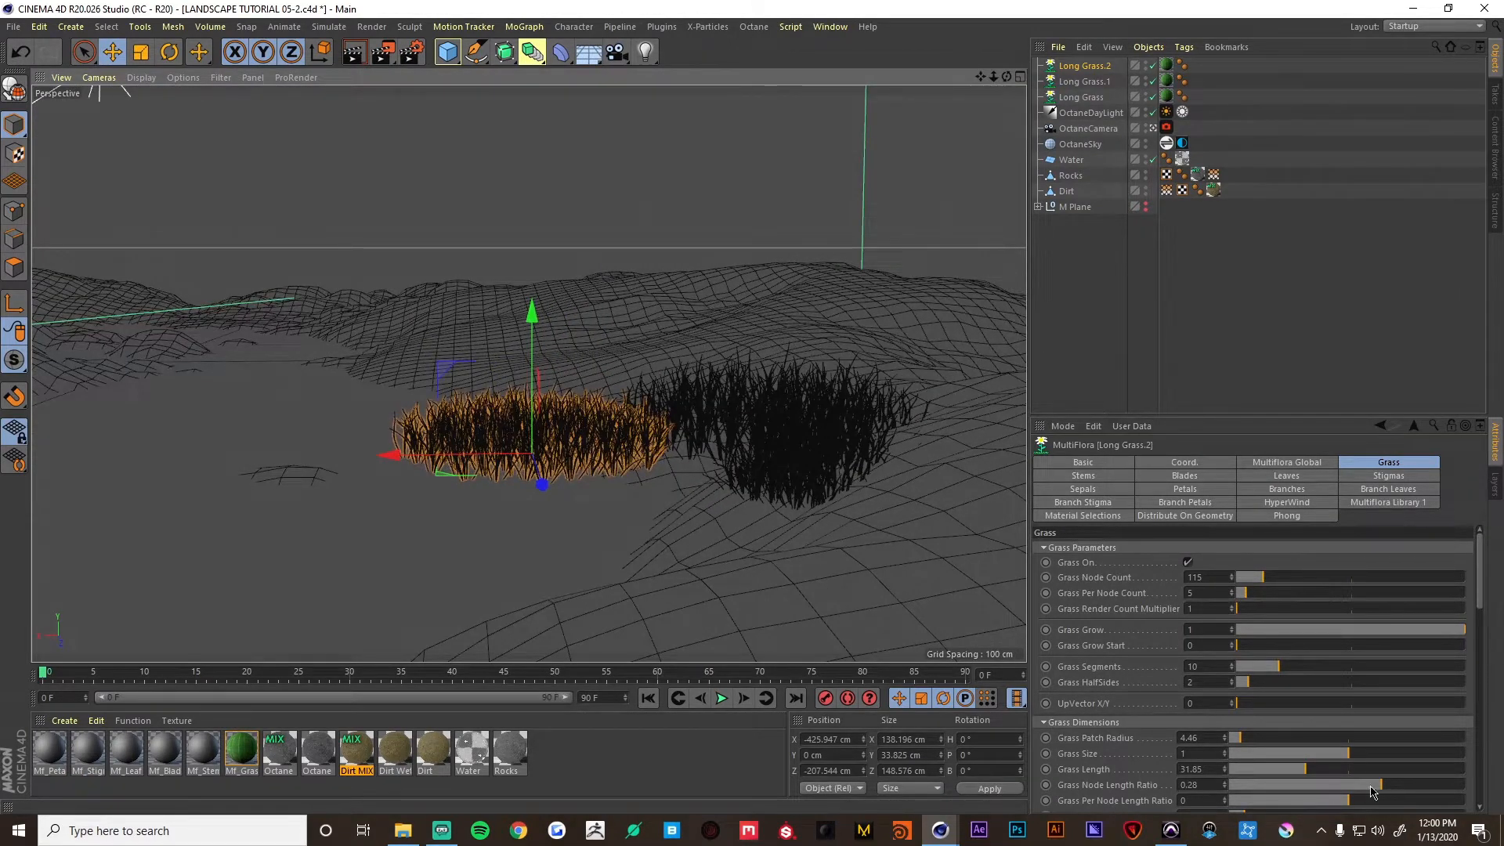
pyautogui.moveTo(1372, 791); pyautogui.dragTo(1429, 780)
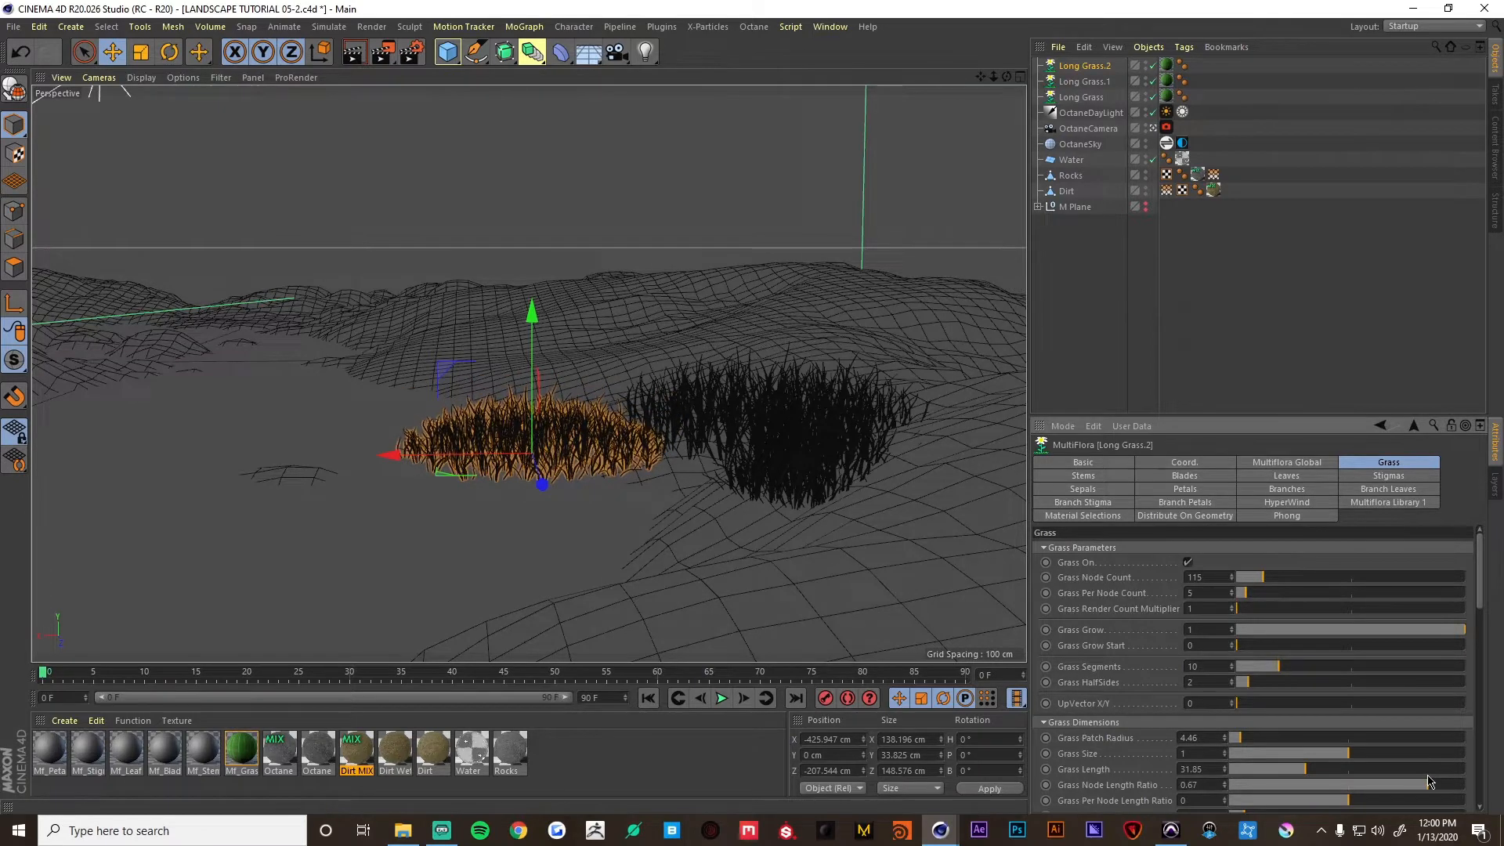
pyautogui.click(1084, 81)
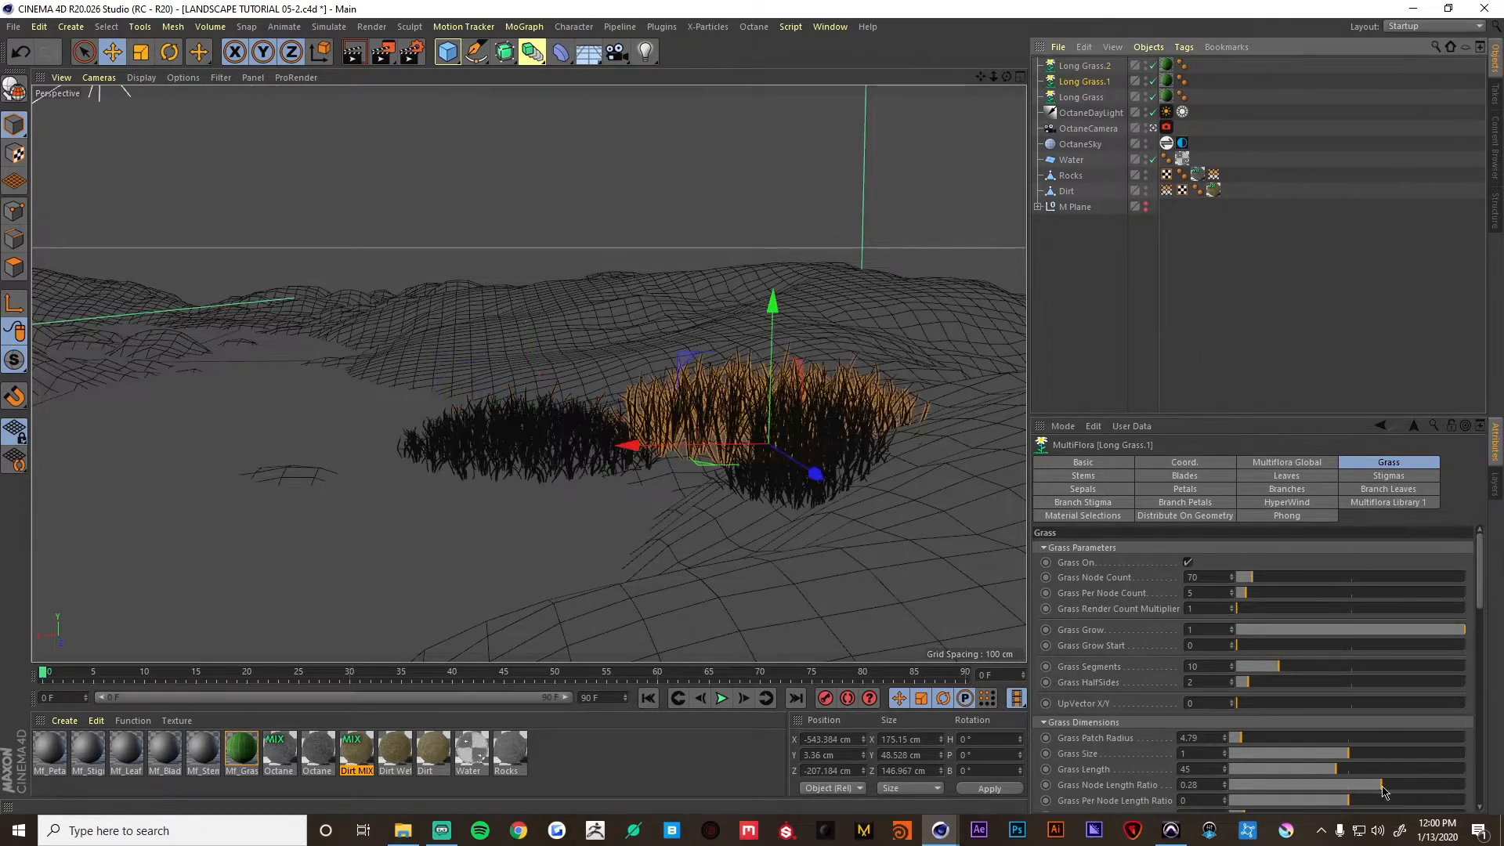
pyautogui.moveTo(1382, 786); pyautogui.dragTo(1408, 788)
pyautogui.keyDown('alt'); pyautogui.moveTo(753, 444); pyautogui.dragTo(788, 437); pyautogui.keyUp('alt')
# Duplicate the Long Grass.2 clump and place the copy in front of it at Z about -64.7 cm.
pyautogui.click(1084, 66)
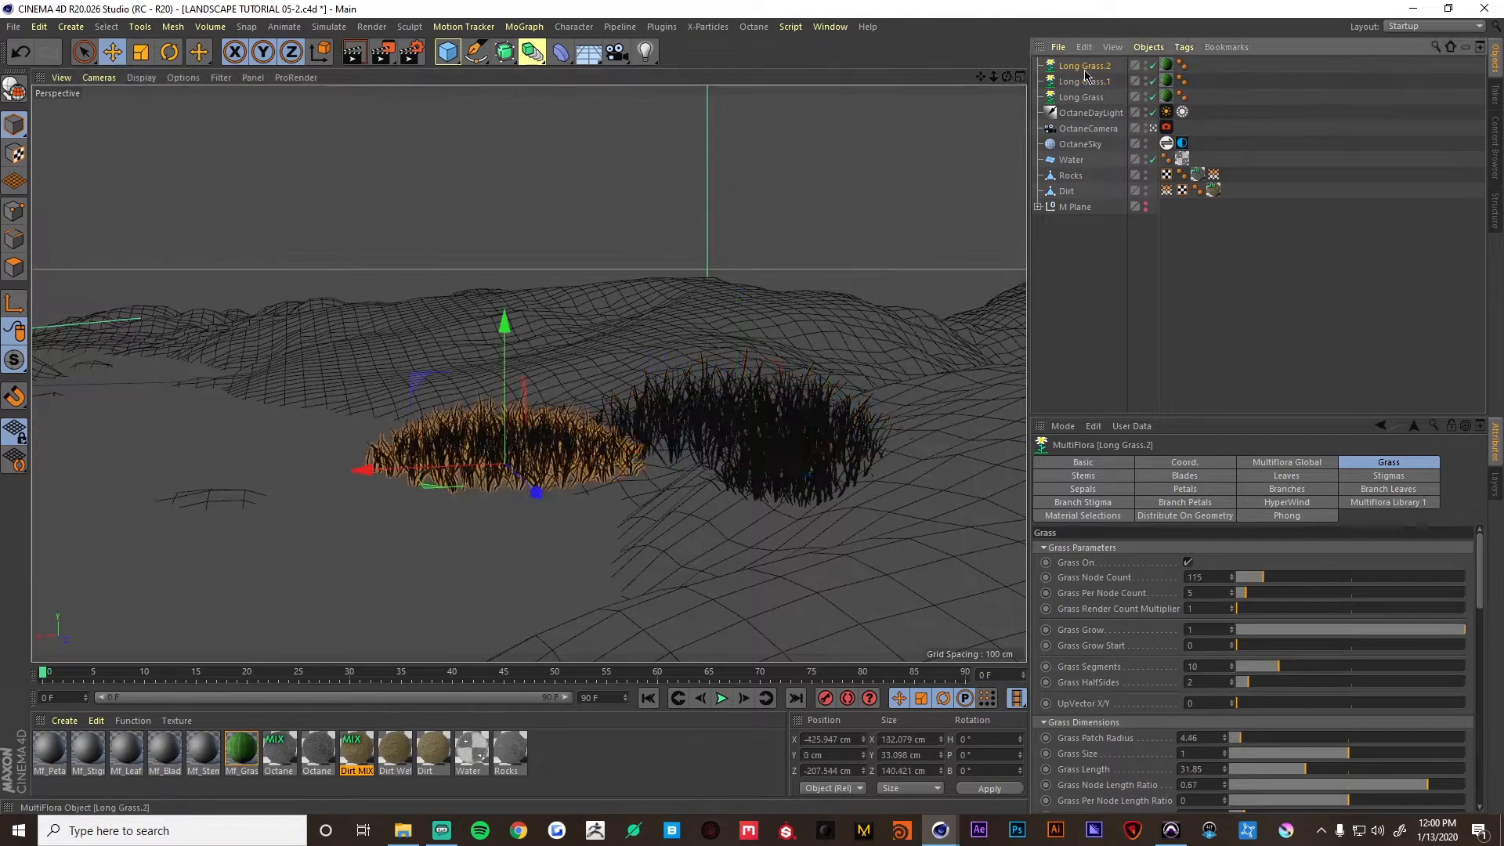
pyautogui.keyDown('ctrl'); pyautogui.moveTo(539, 495); pyautogui.dragTo(650, 589); pyautogui.keyUp('ctrl')
pyautogui.keyDown('alt'); pyautogui.moveTo(628, 502); pyautogui.dragTo(580, 469); pyautogui.keyUp('alt')
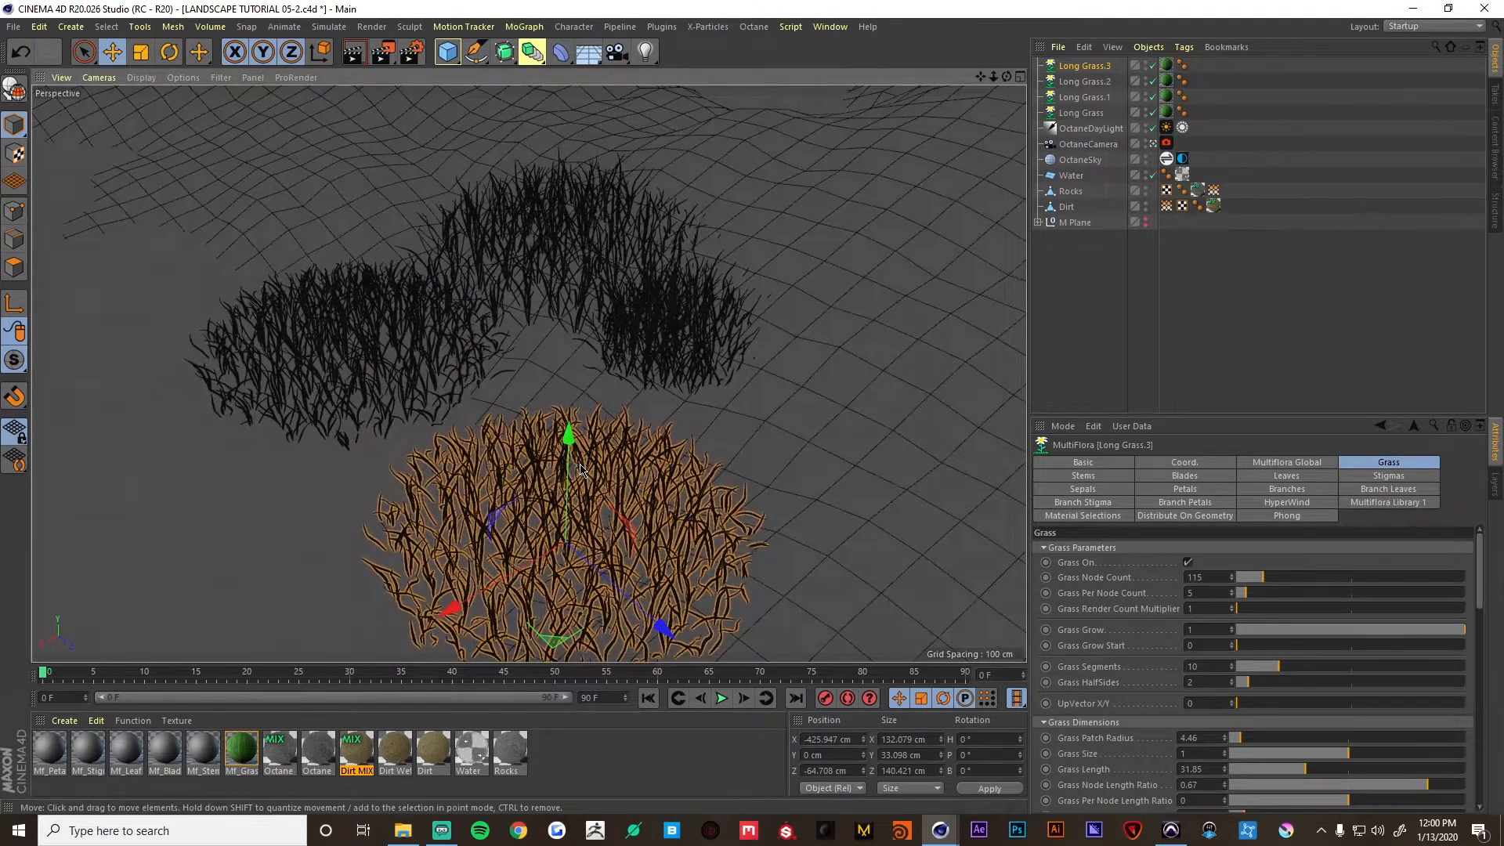
# Change the copied grass clump into the Clover preset from Multiflora Library 1.
pyautogui.click(1378, 503)
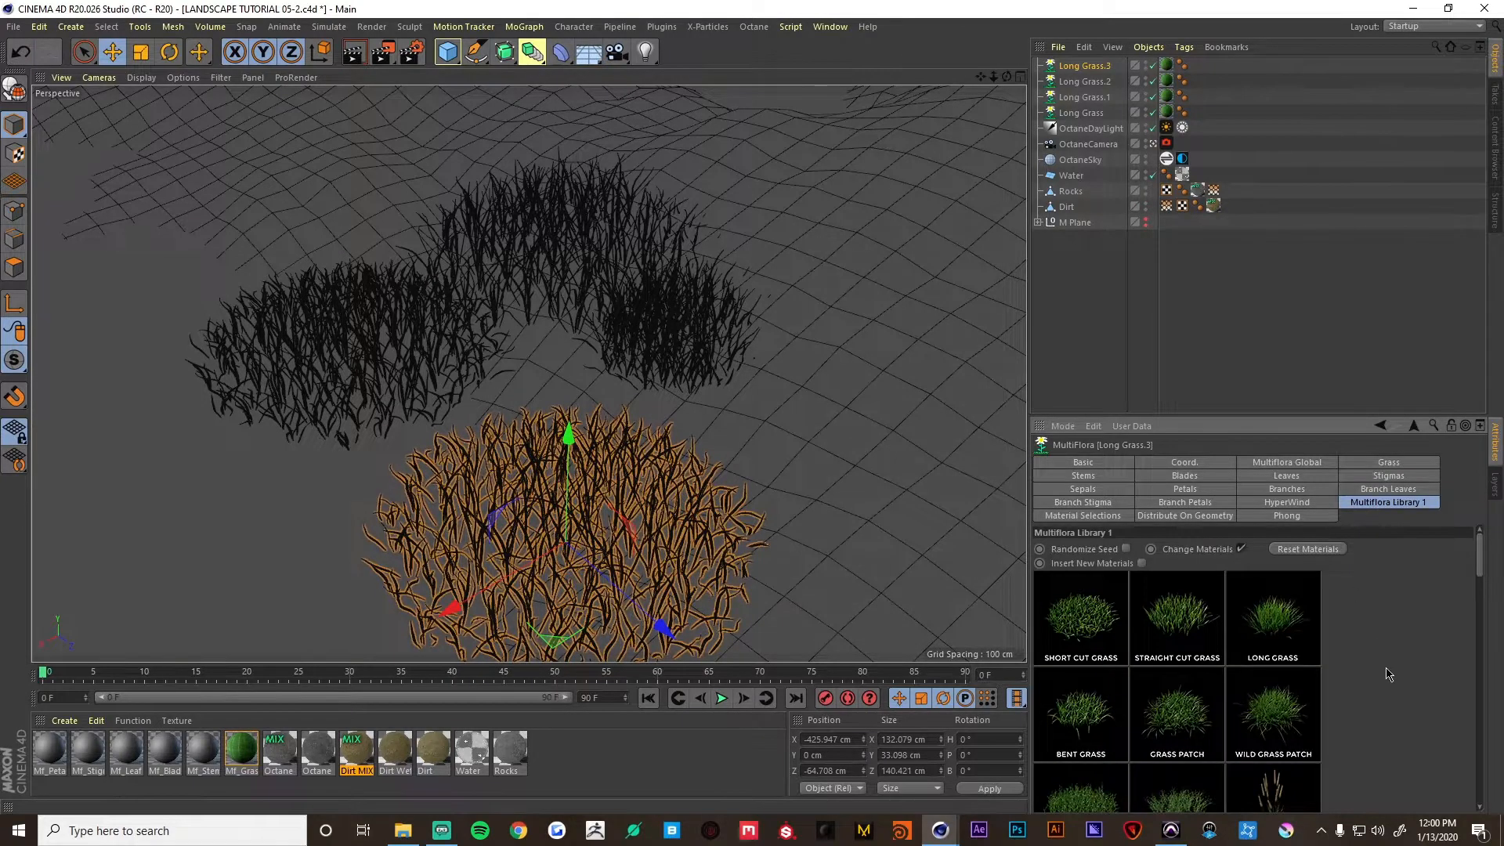
pyautogui.scroll(-3, 1387, 674)
pyautogui.scroll(-4, 1383, 670)
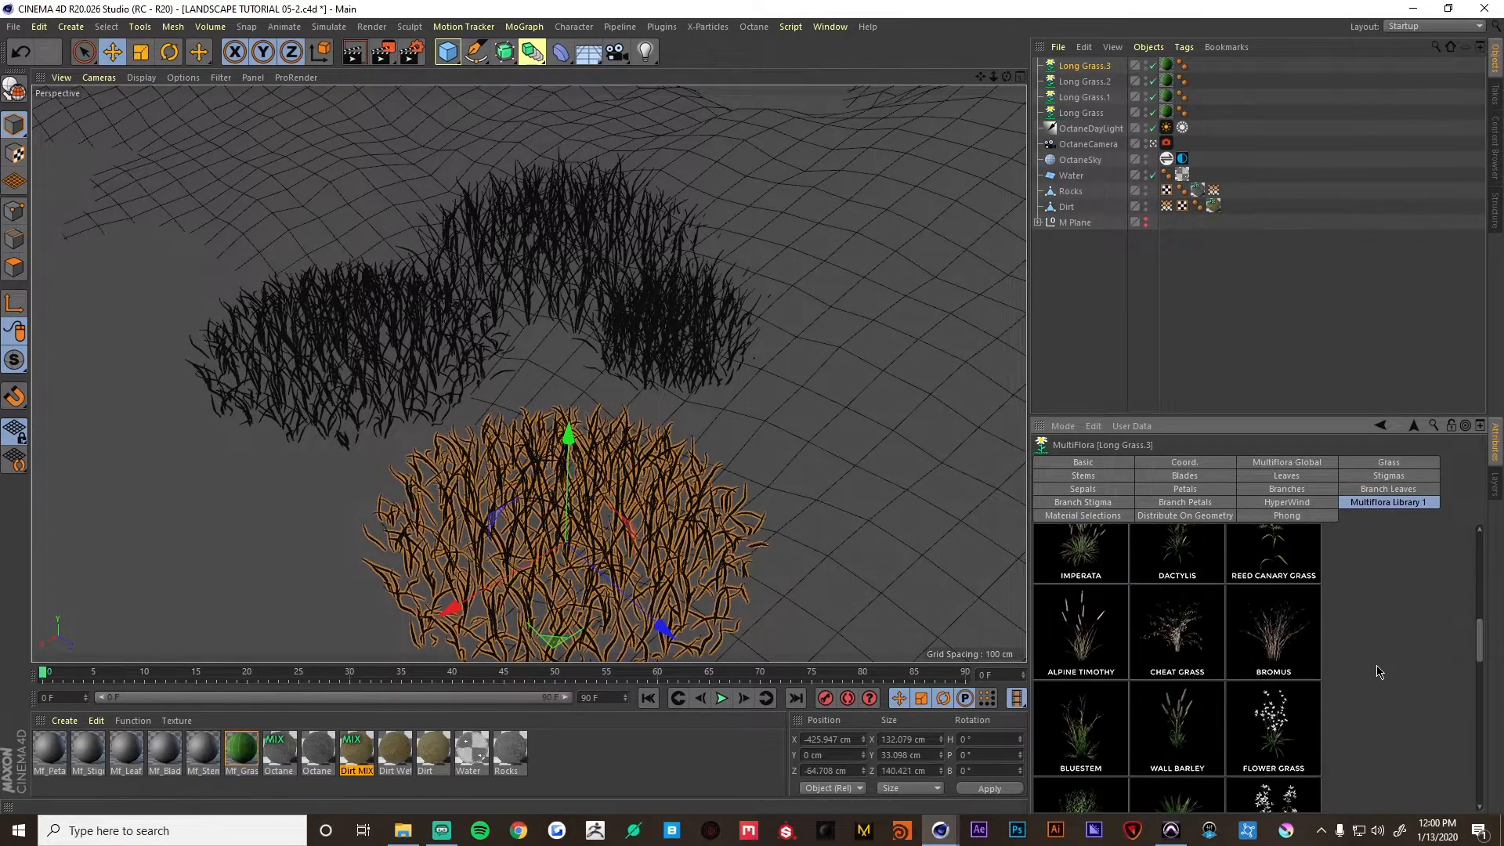
pyautogui.scroll(-4, 1379, 658)
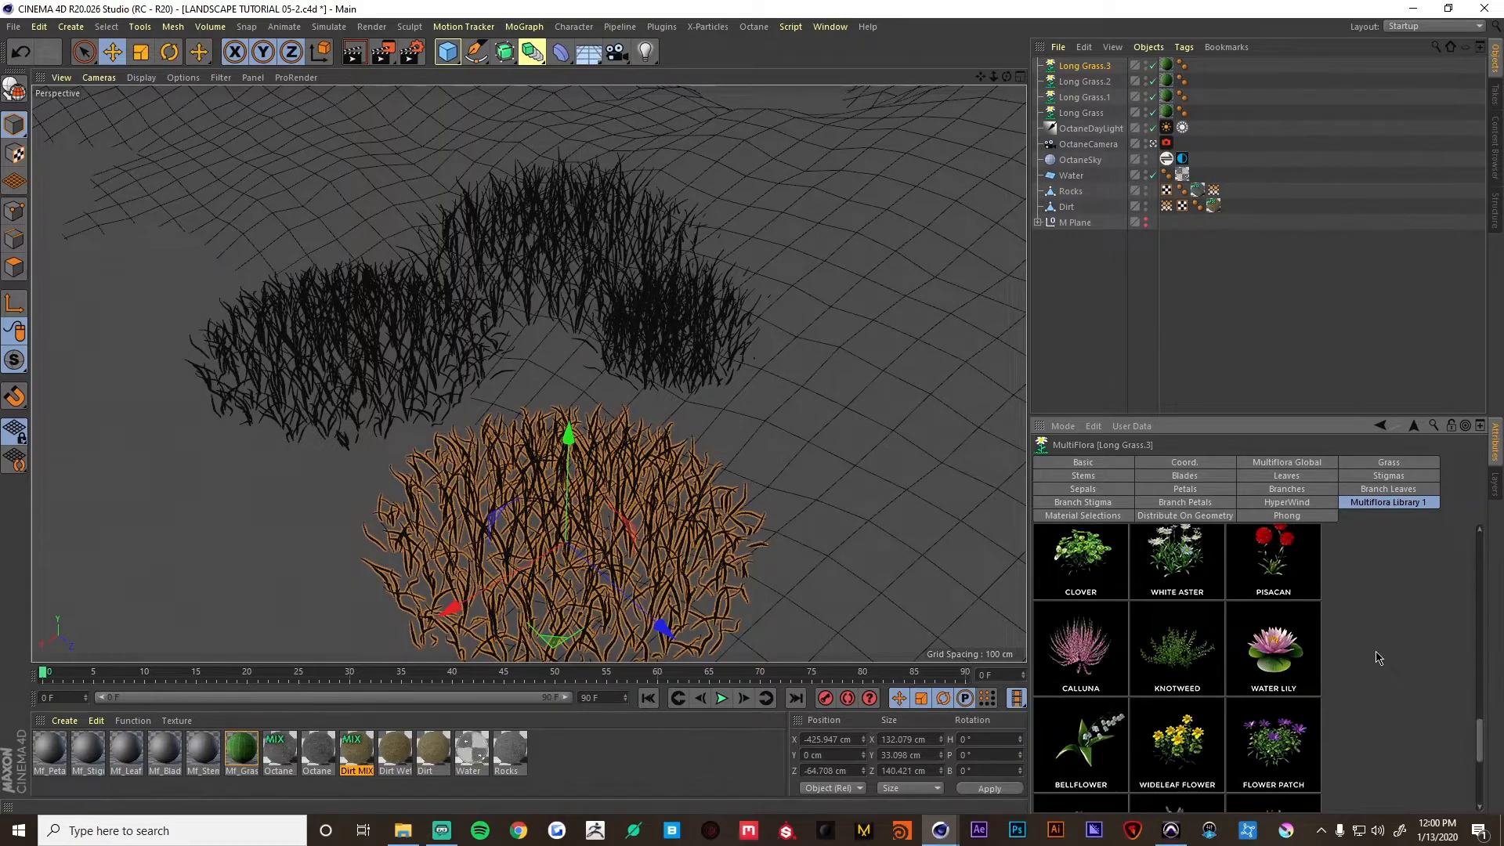
pyautogui.click(1080, 646)
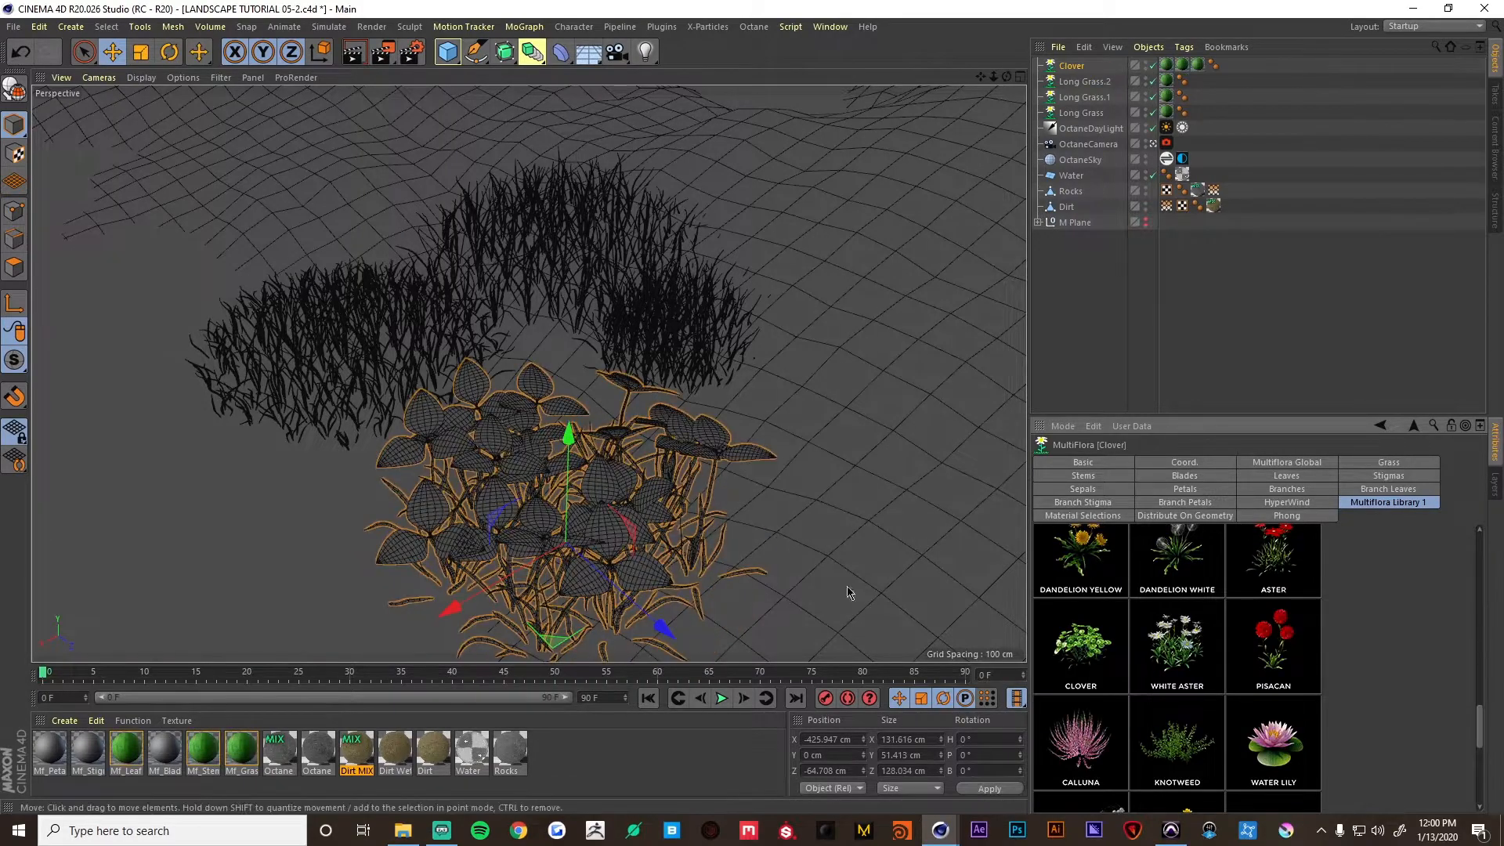
# Shrink the clover clump to a Multiflora Size of 0.5.
pyautogui.keyDown('alt'); pyautogui.moveTo(850, 593); pyautogui.dragTo(670, 499); pyautogui.keyUp('alt')
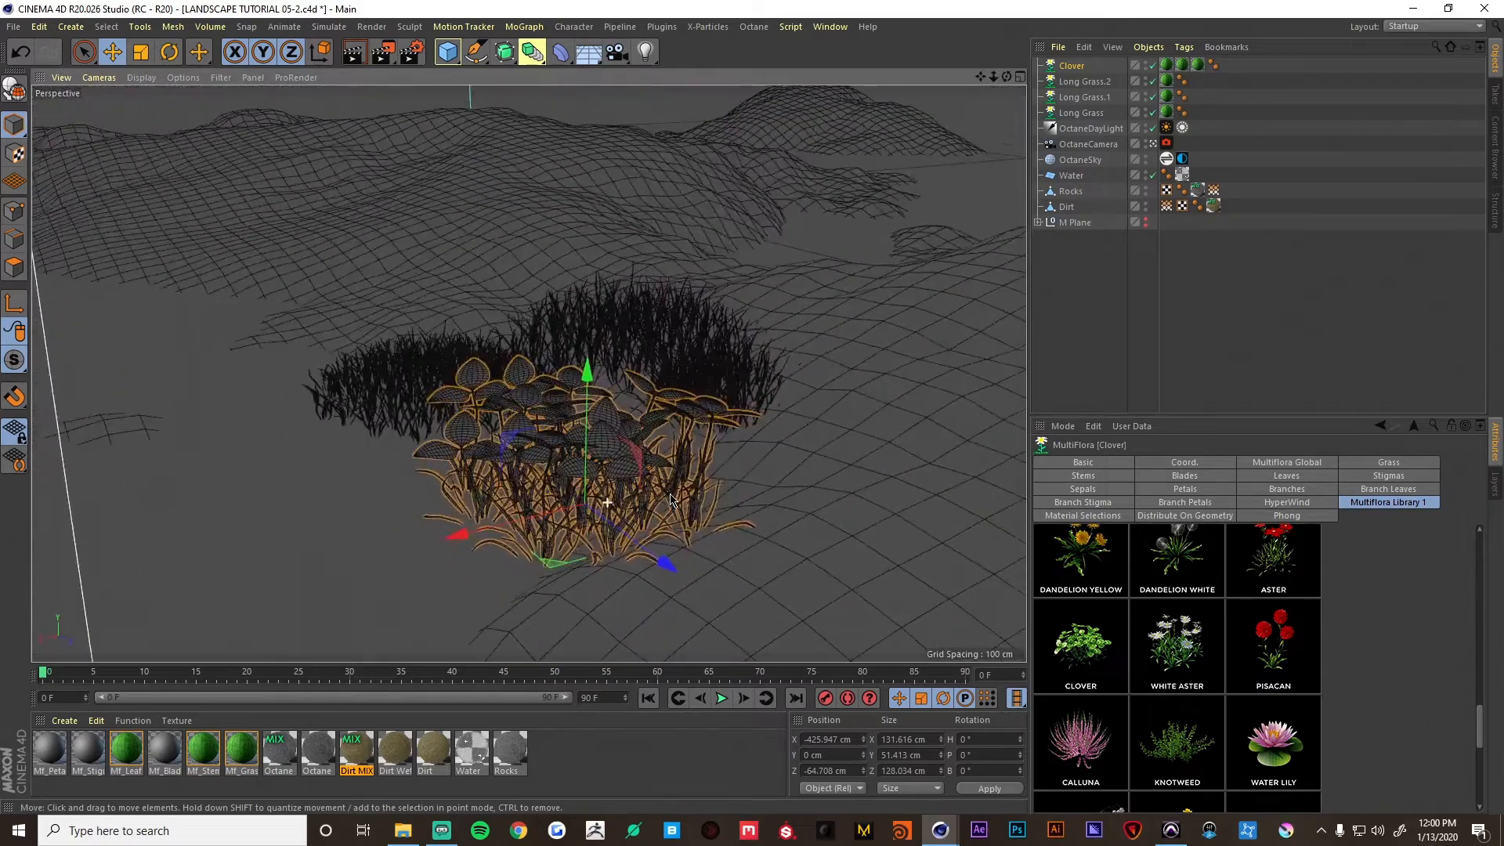
pyautogui.click(1287, 462)
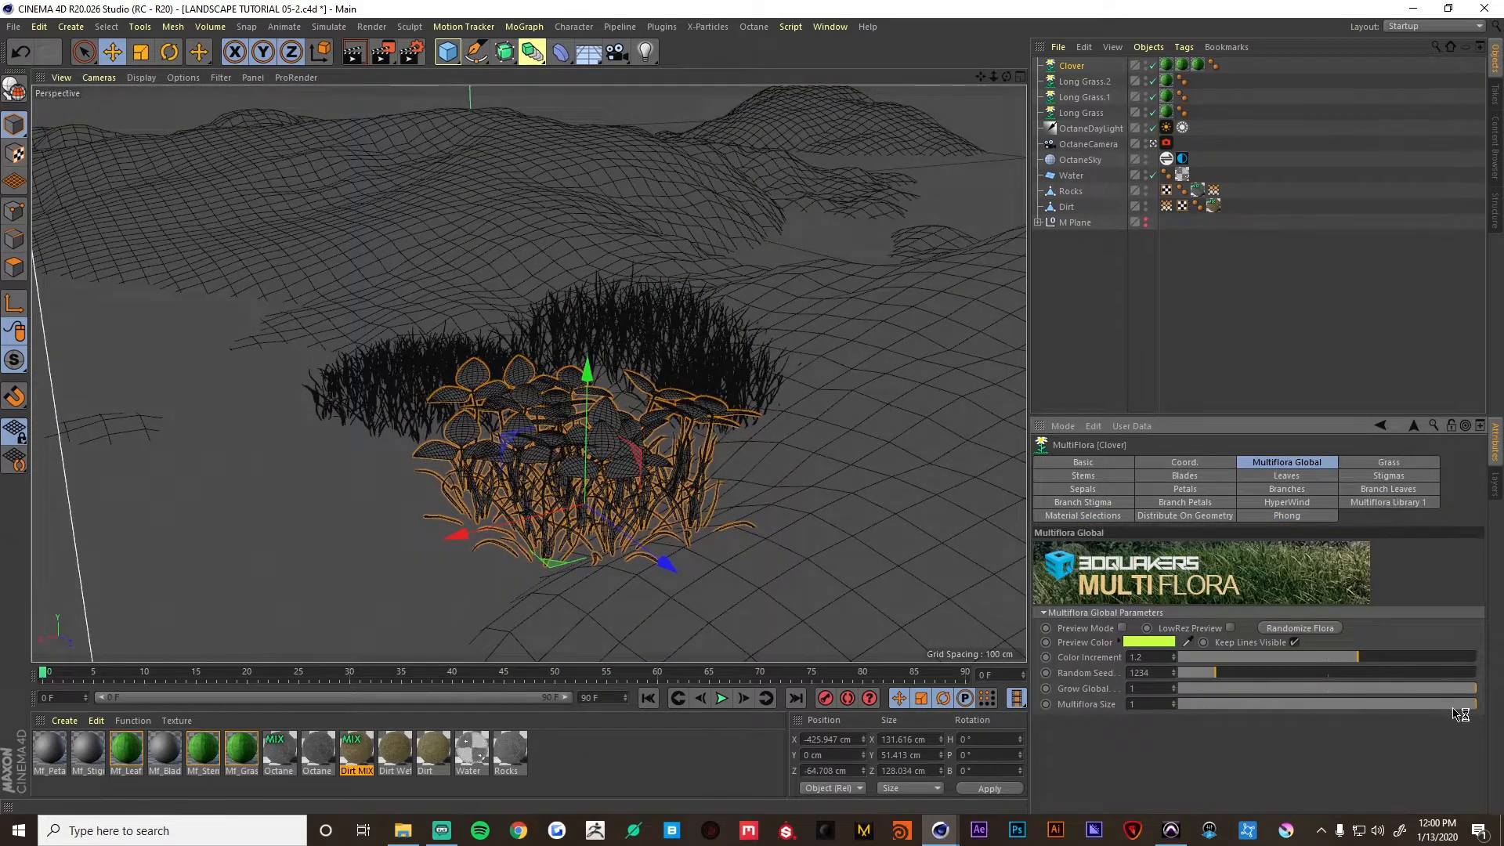
pyautogui.moveTo(1459, 713); pyautogui.dragTo(1363, 704)
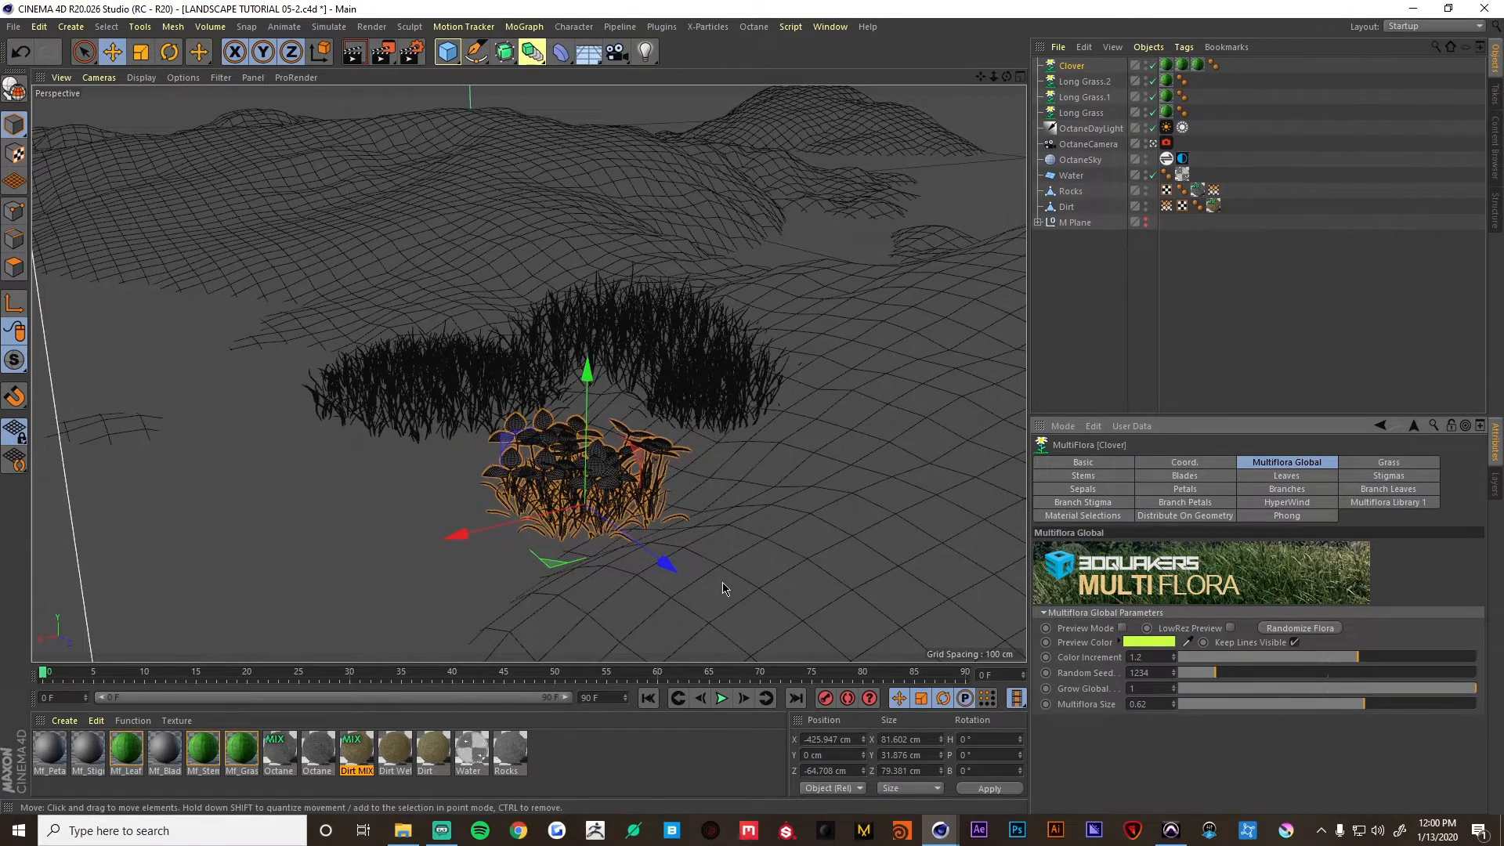
pyautogui.moveTo(593, 514)
pyautogui.keyDown('alt'); pyautogui.mouseDown()
pyautogui.moveTo(671, 440)
pyautogui.moveTo(596, 532)
pyautogui.moveTo(572, 514)
pyautogui.mouseUp(); pyautogui.keyUp('alt')
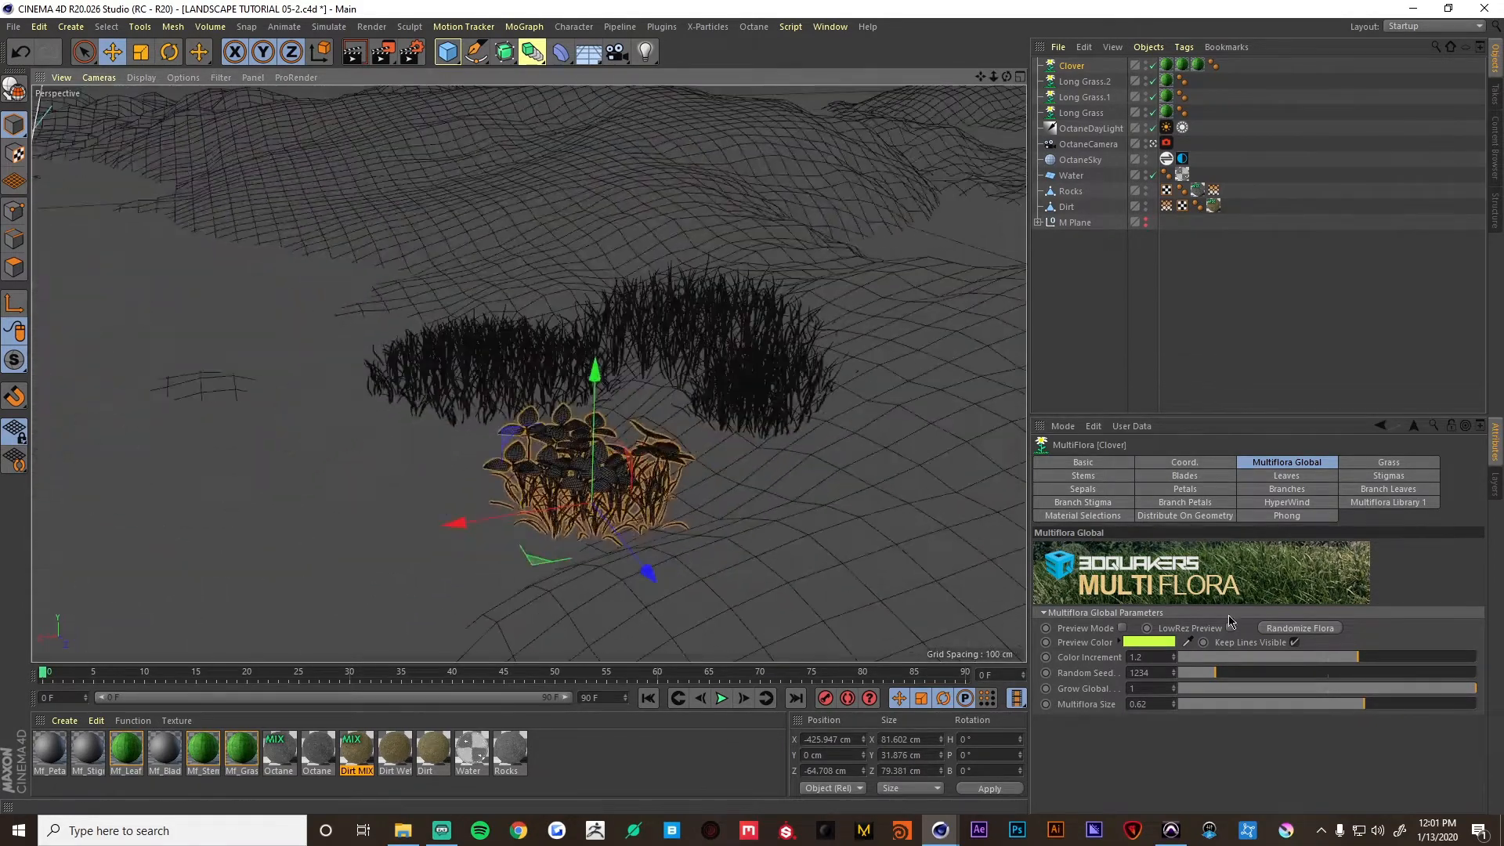
pyautogui.moveTo(1365, 709); pyautogui.dragTo(1329, 697)
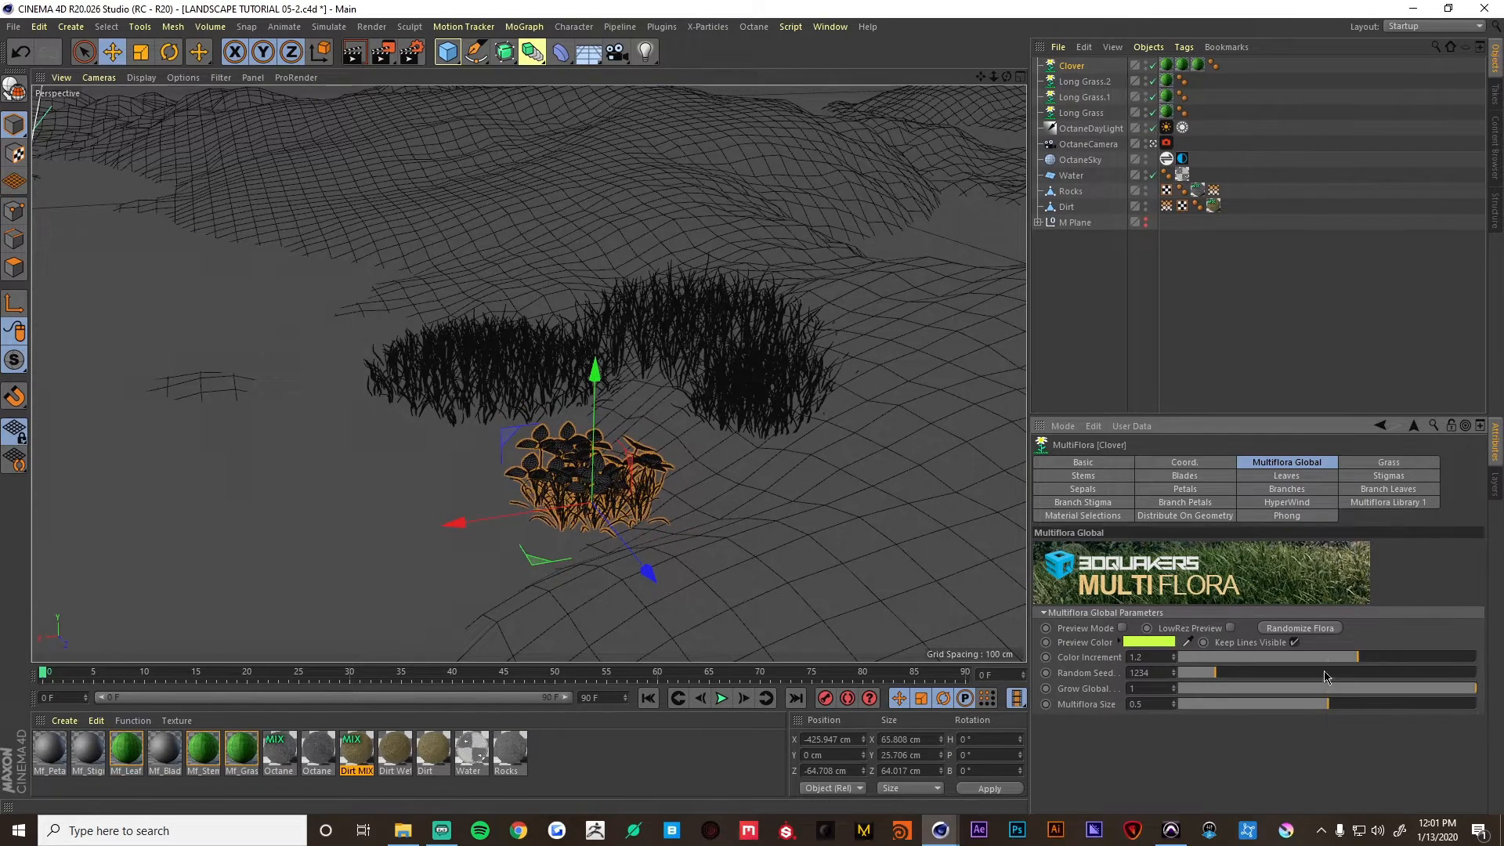
# Set the clover's Grass Patch Radius to about 6.44, Stem Patch Radius to about 5.23 and Stem Length to about 24.23.
pyautogui.click(1358, 462)
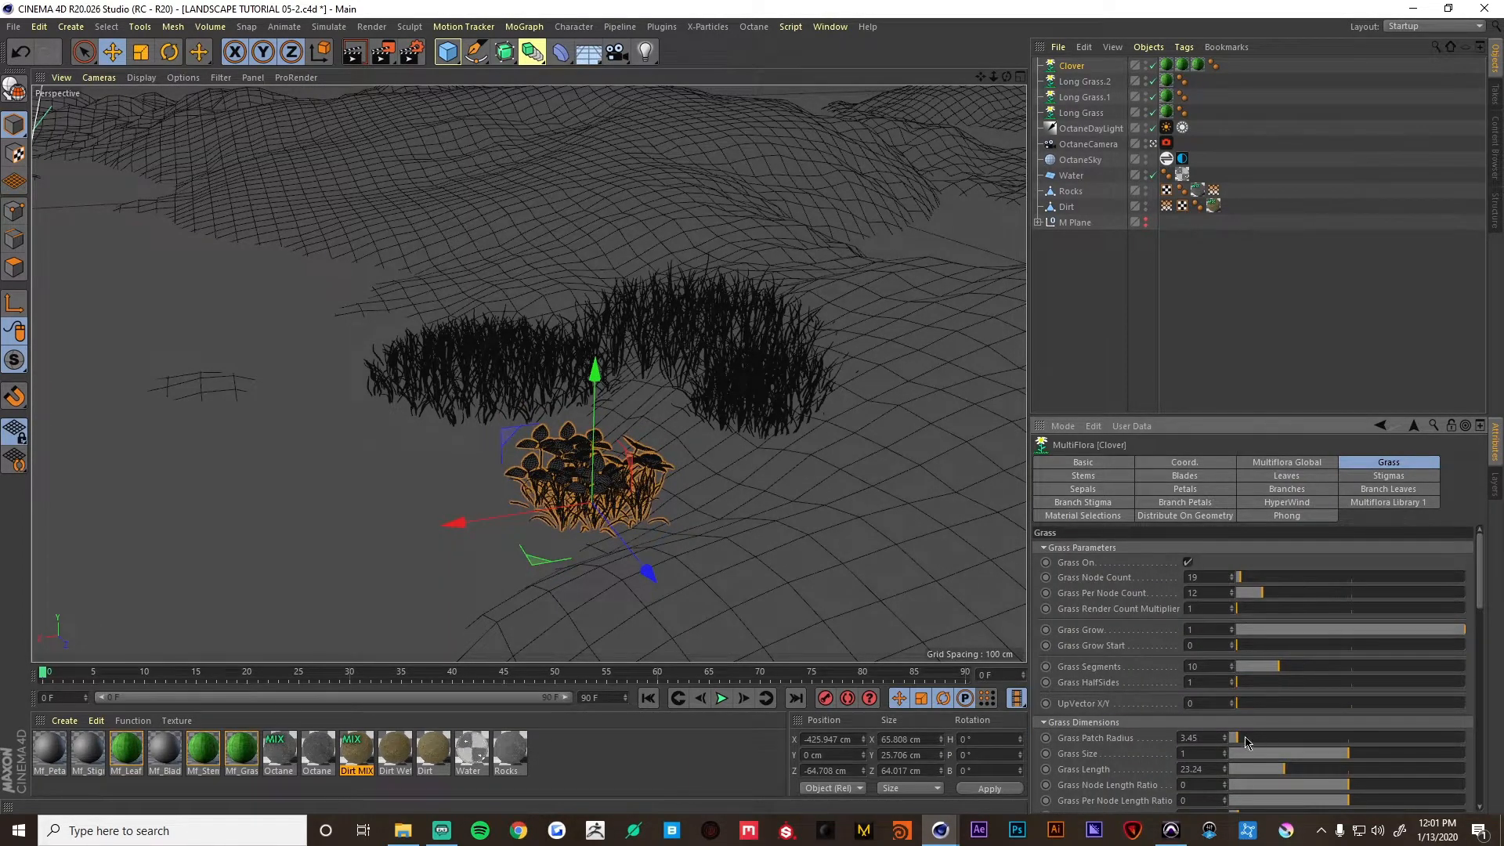
pyautogui.moveTo(1246, 741); pyautogui.dragTo(1240, 740)
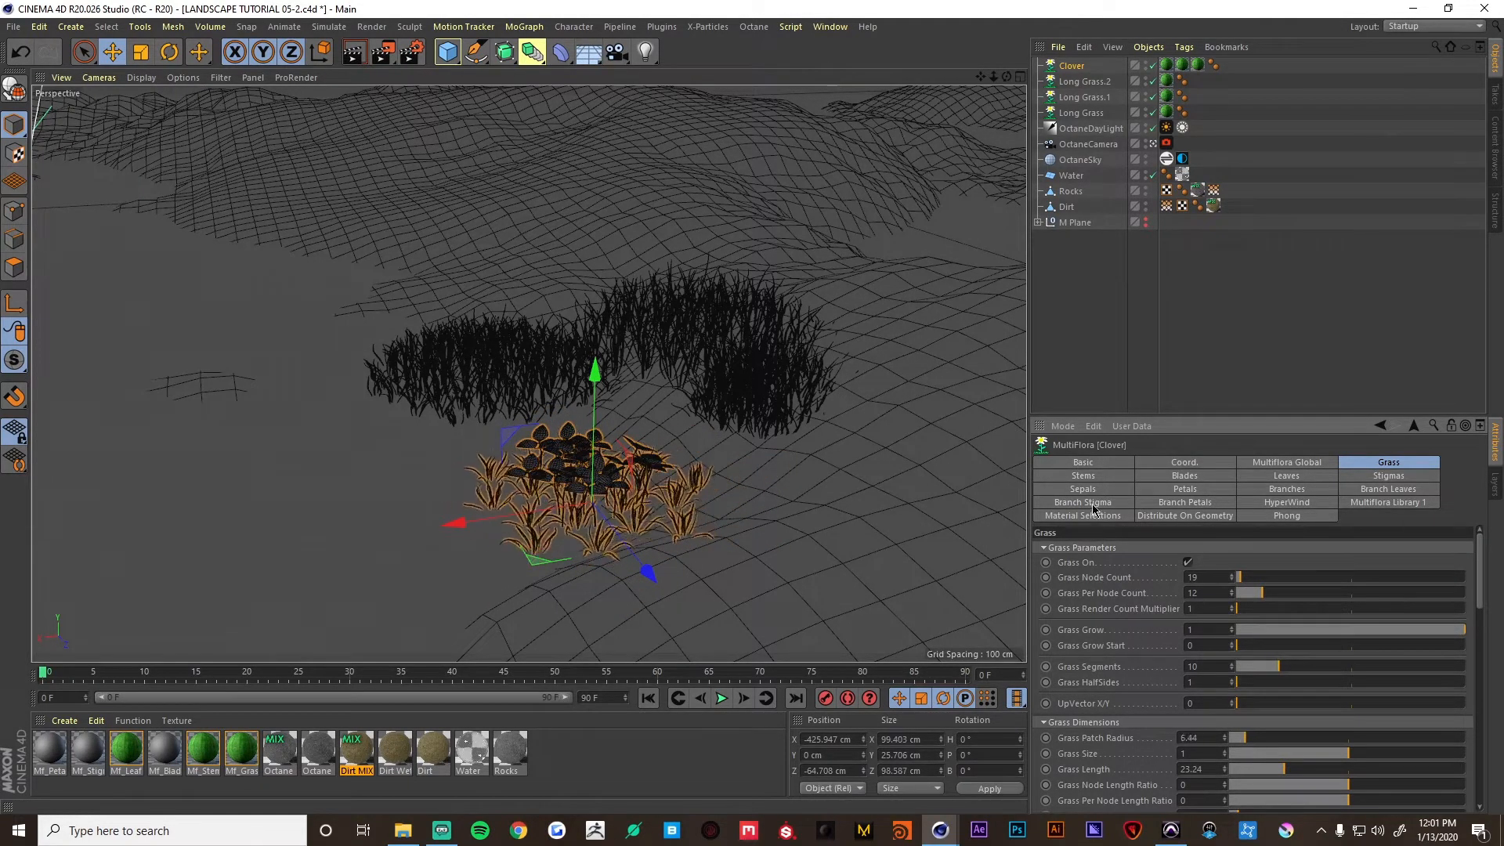
pyautogui.click(1096, 478)
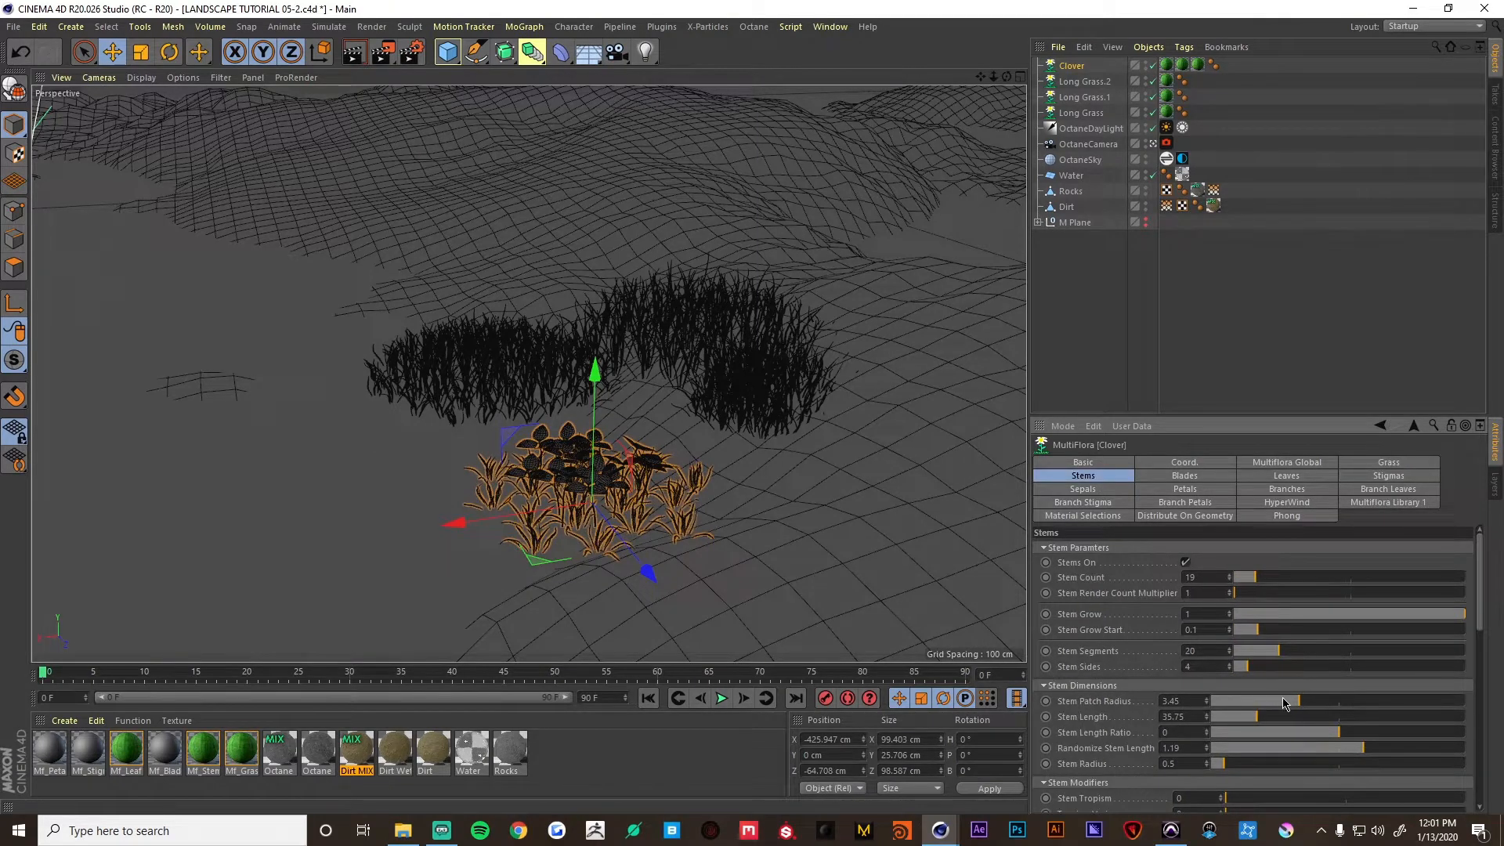
pyautogui.moveTo(1302, 704); pyautogui.dragTo(1344, 707)
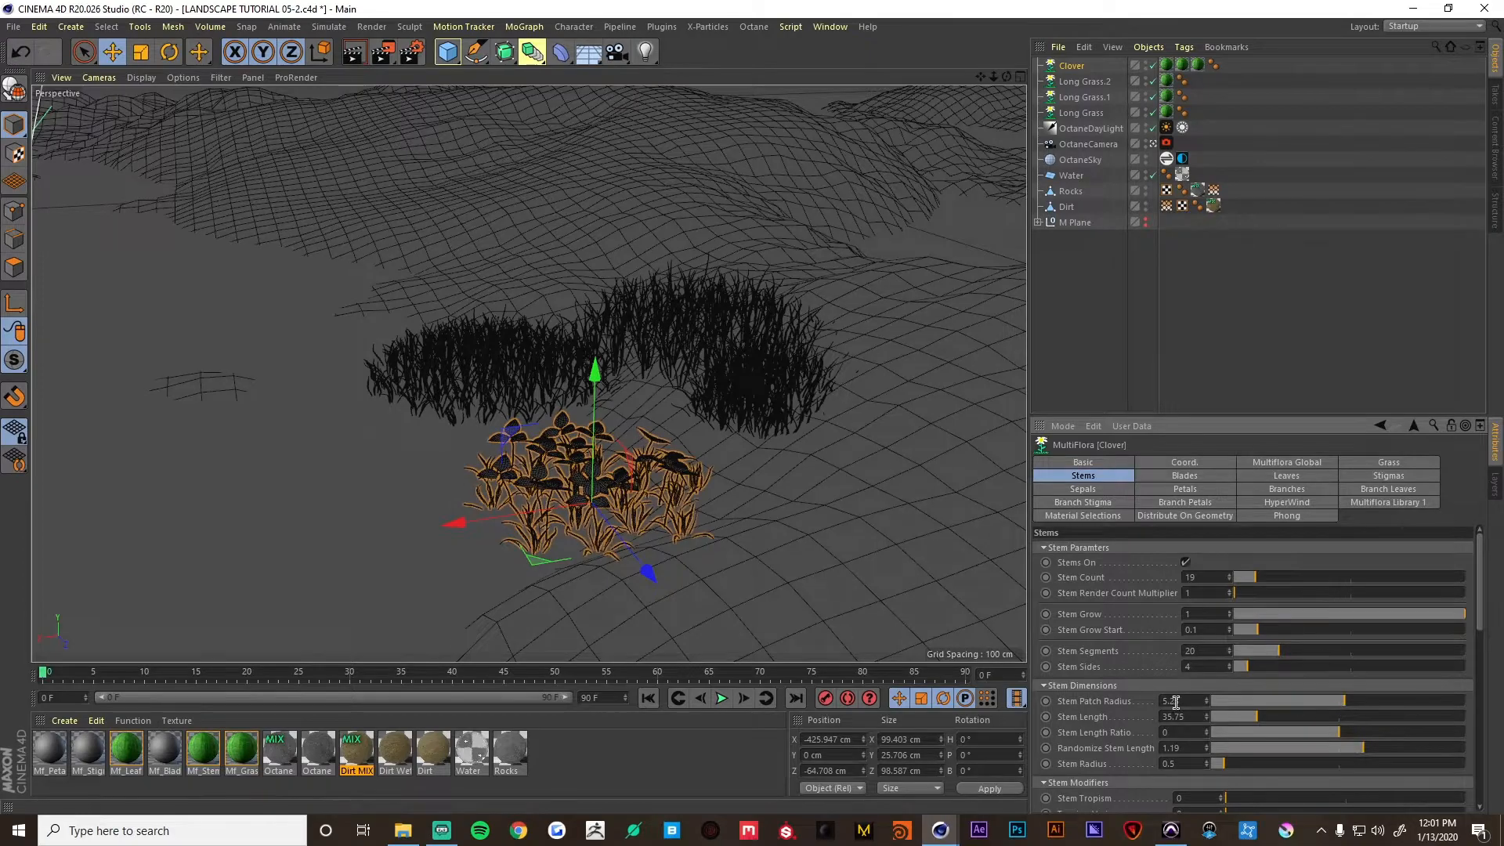
pyautogui.moveTo(1254, 716); pyautogui.dragTo(1242, 716)
# Duplicate the clover clump beside the original at X about -302.3 cm and change the copy to the White Aster preset.
pyautogui.keyDown('alt'); pyautogui.moveTo(618, 509); pyautogui.dragTo(369, 491); pyautogui.keyUp('alt')
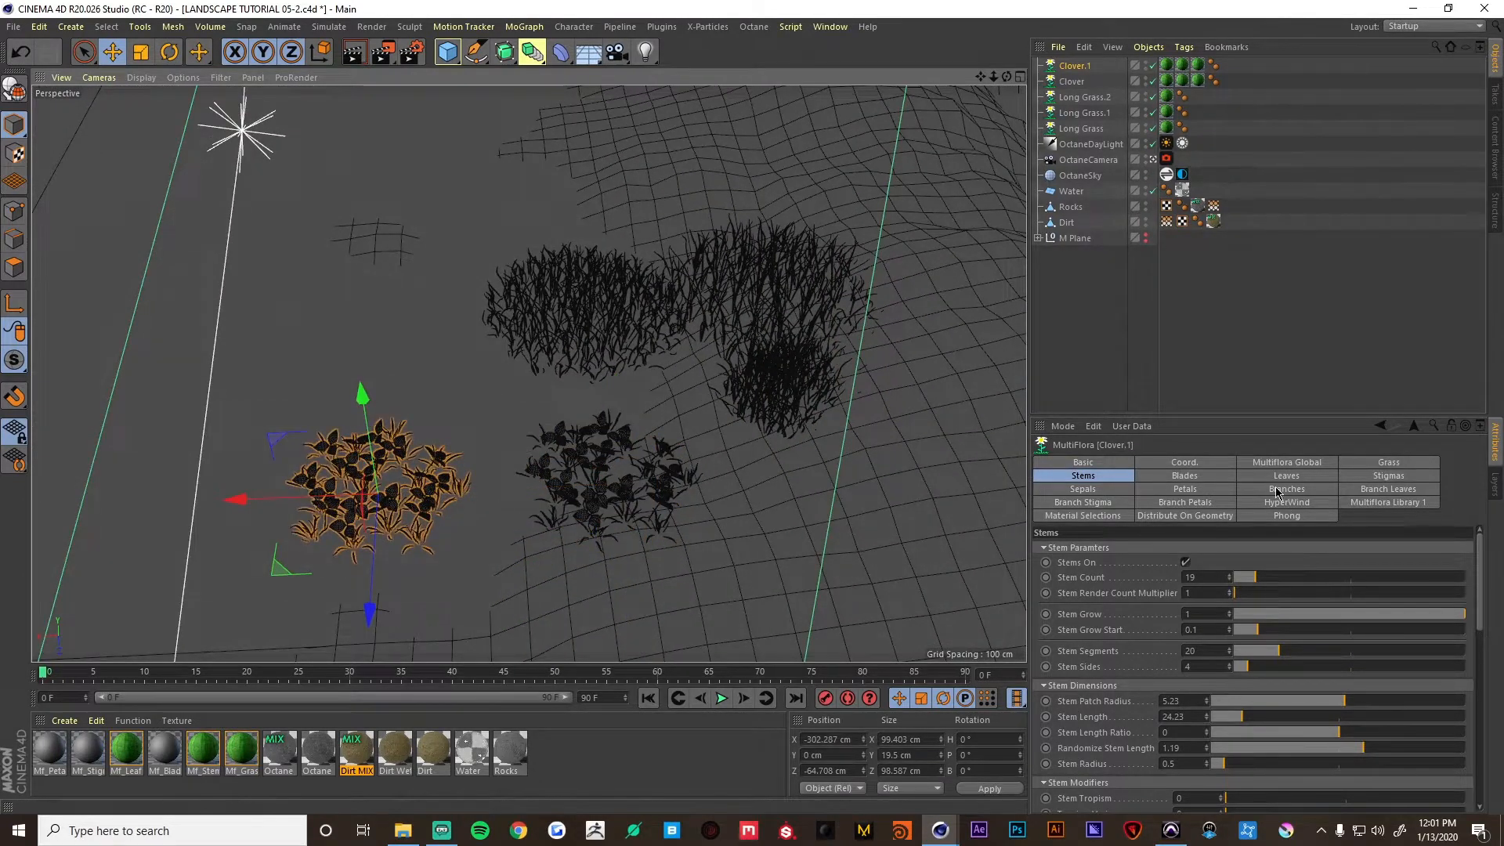
pyautogui.click(1355, 462)
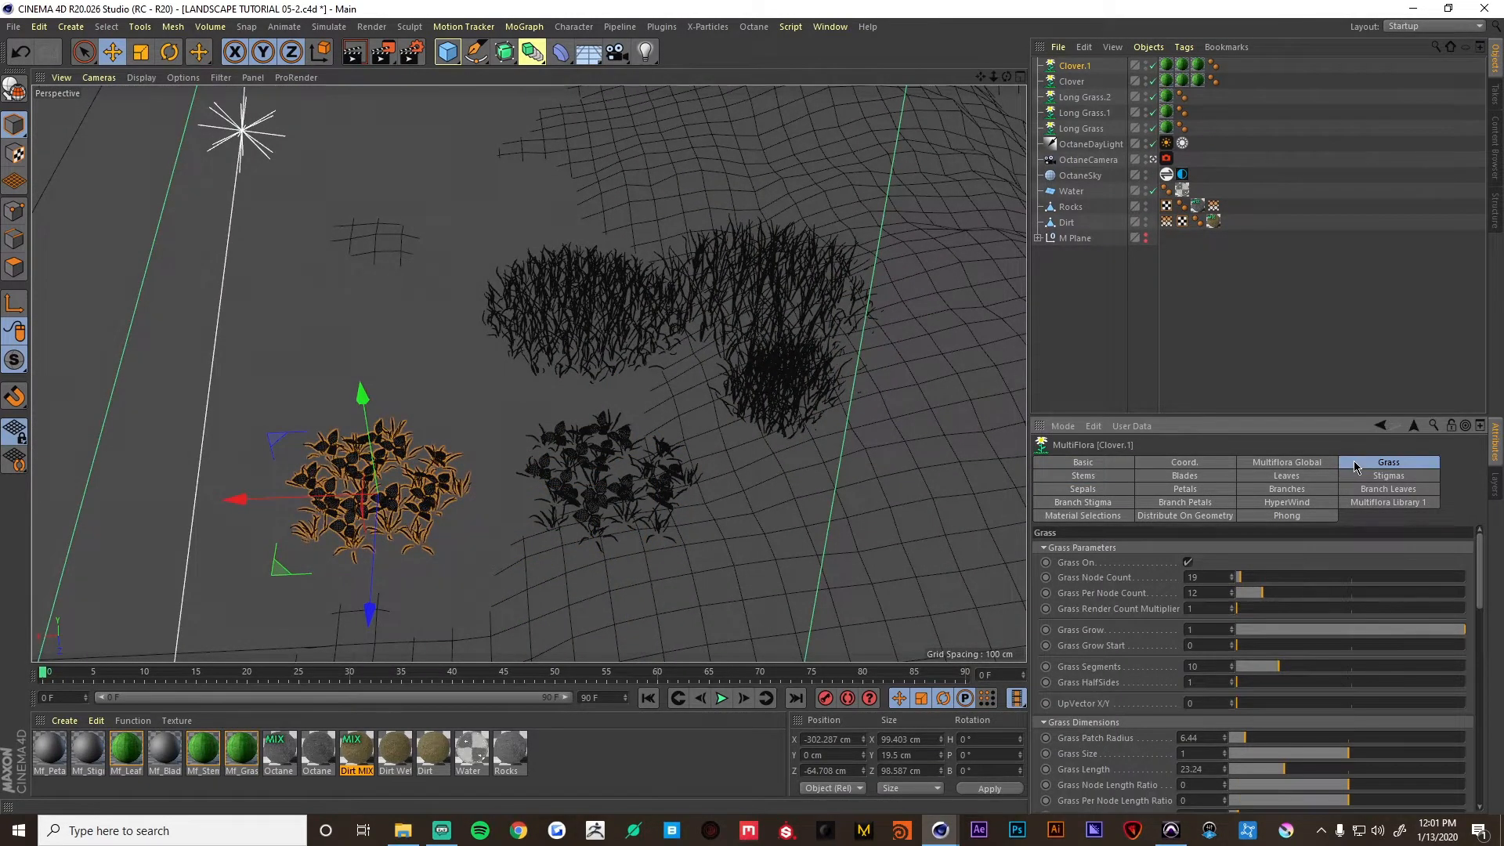
pyautogui.click(1345, 503)
pyautogui.scroll(-2, 1318, 629)
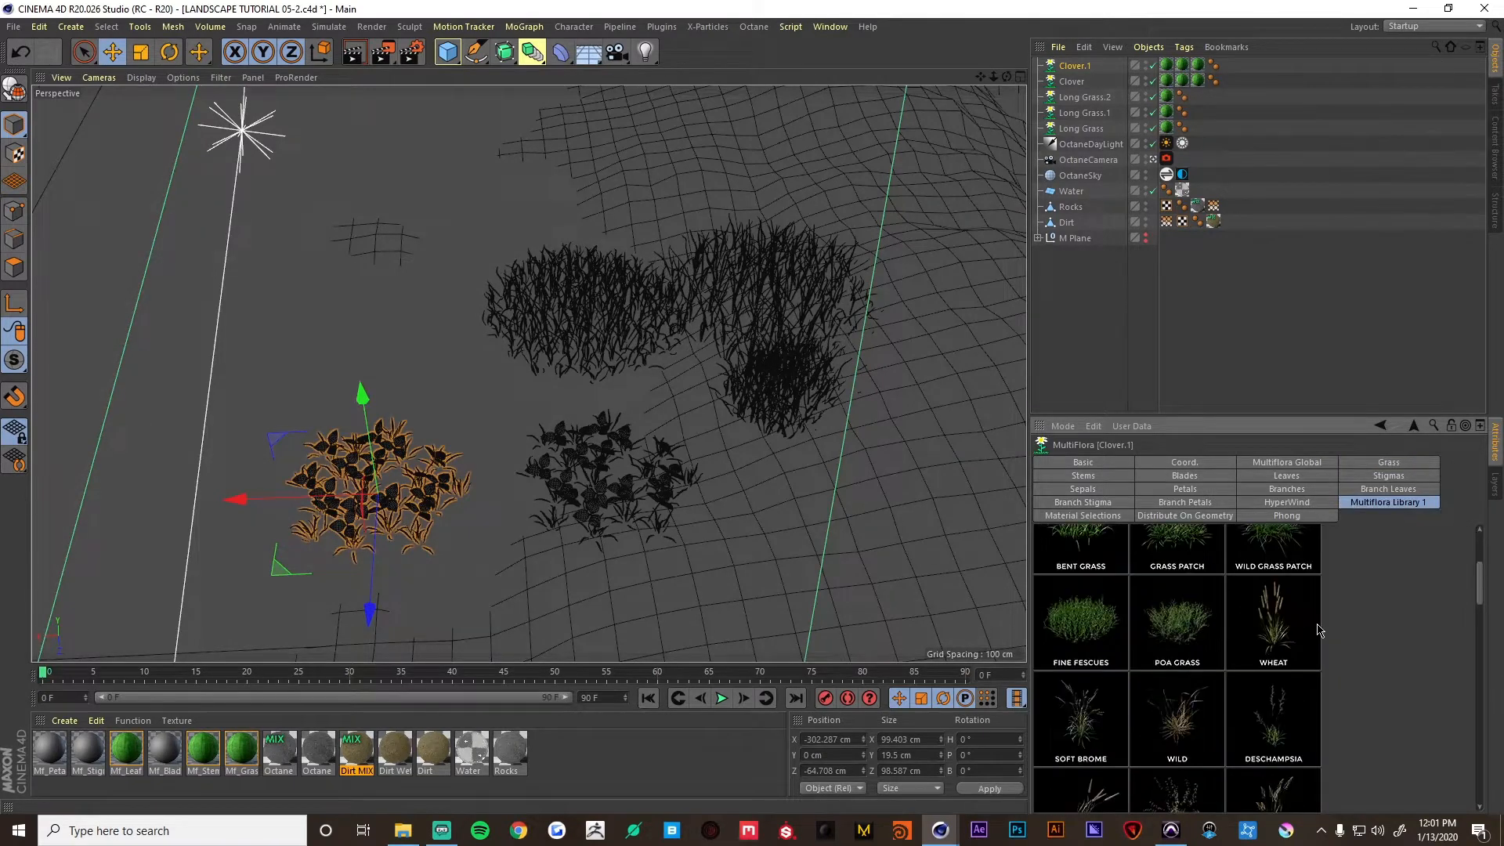
pyautogui.scroll(-2, 1318, 629)
pyautogui.scroll(-4, 1292, 653)
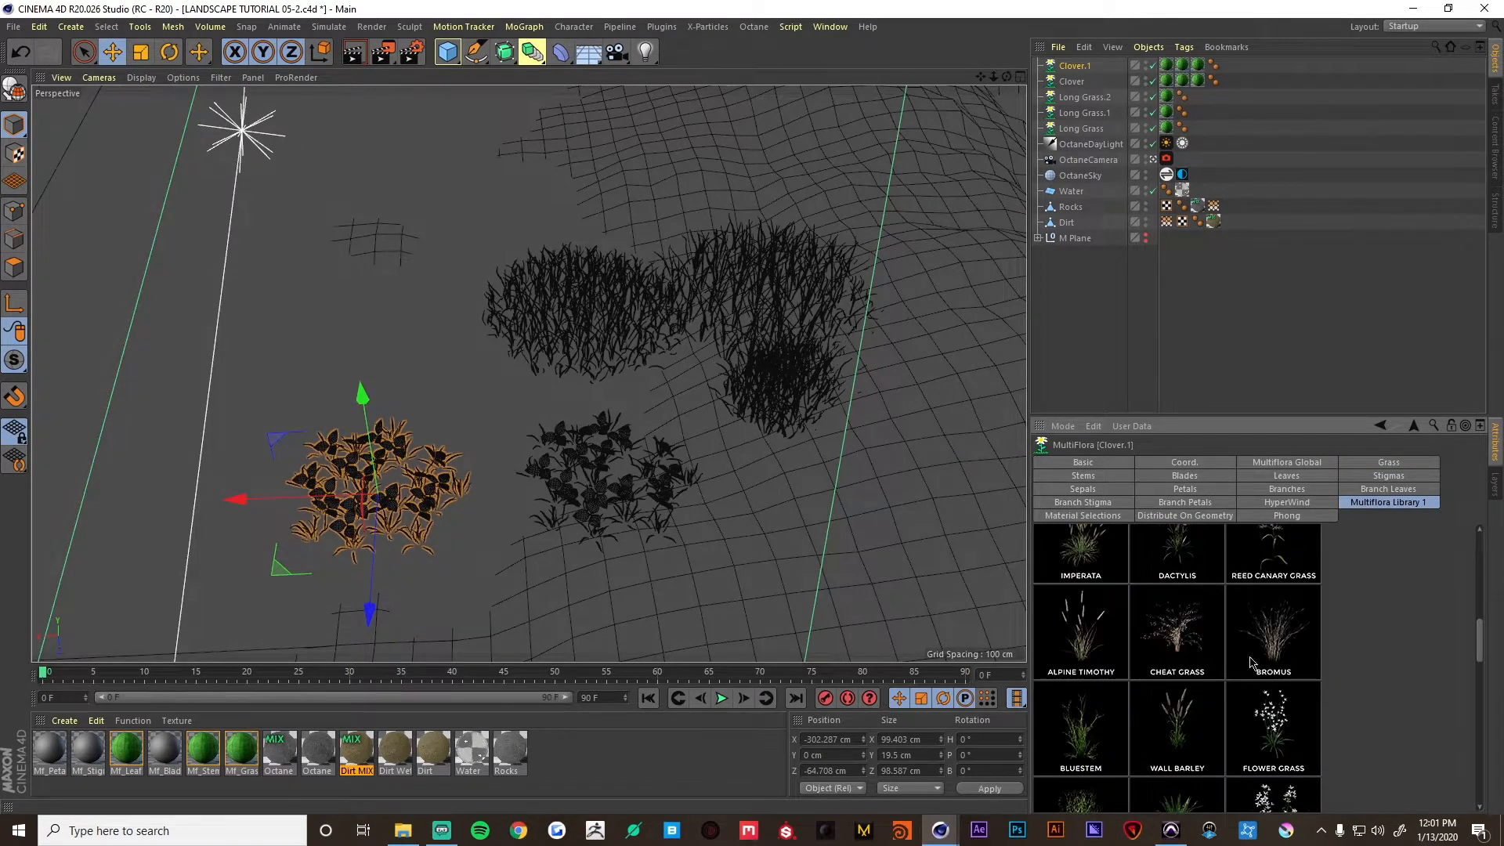
pyautogui.scroll(-2, 1177, 705)
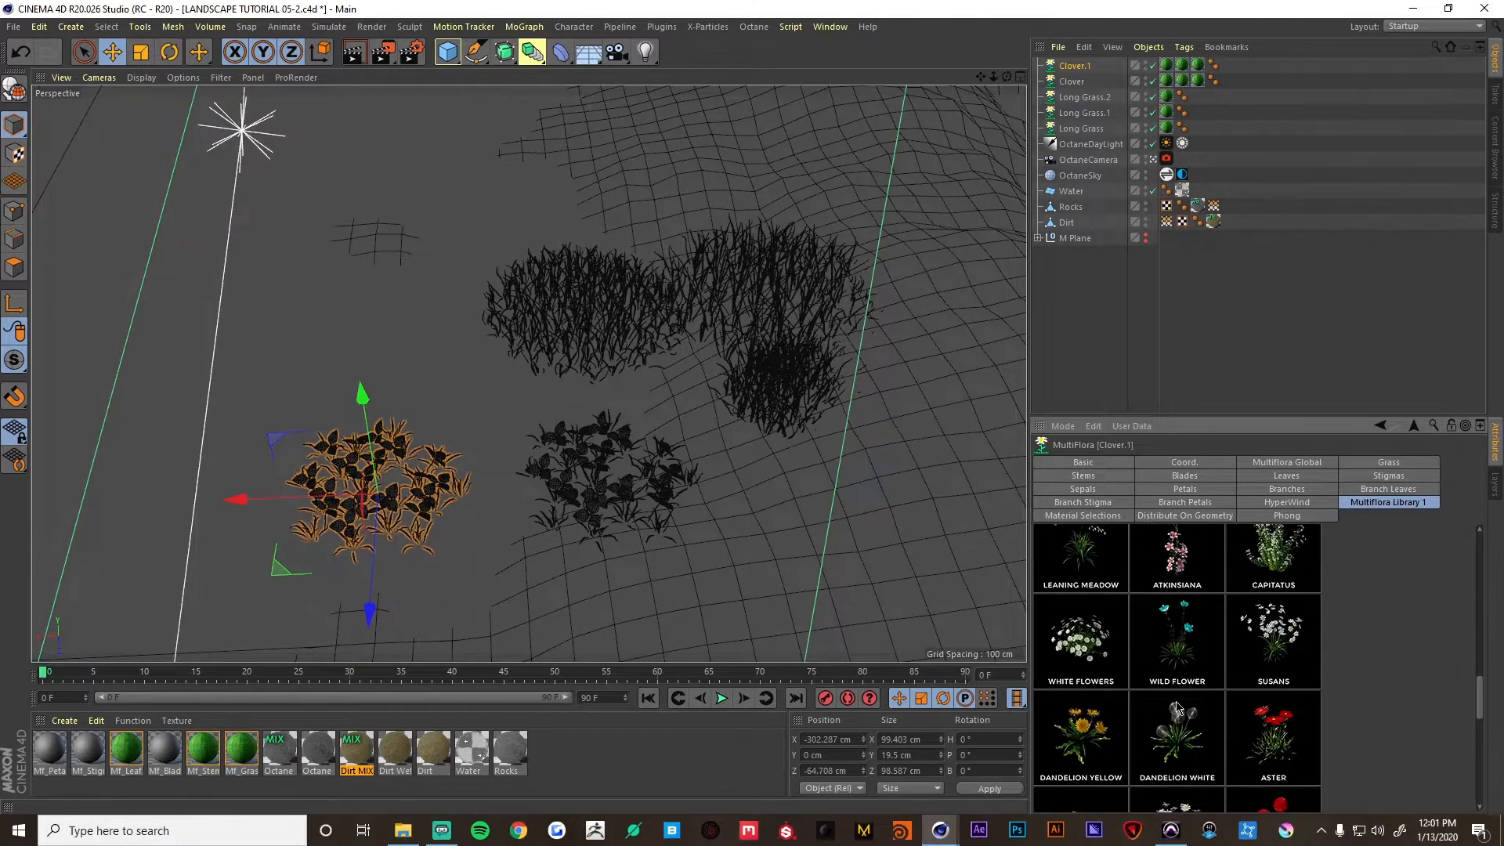
pyautogui.scroll(-4, 1164, 738)
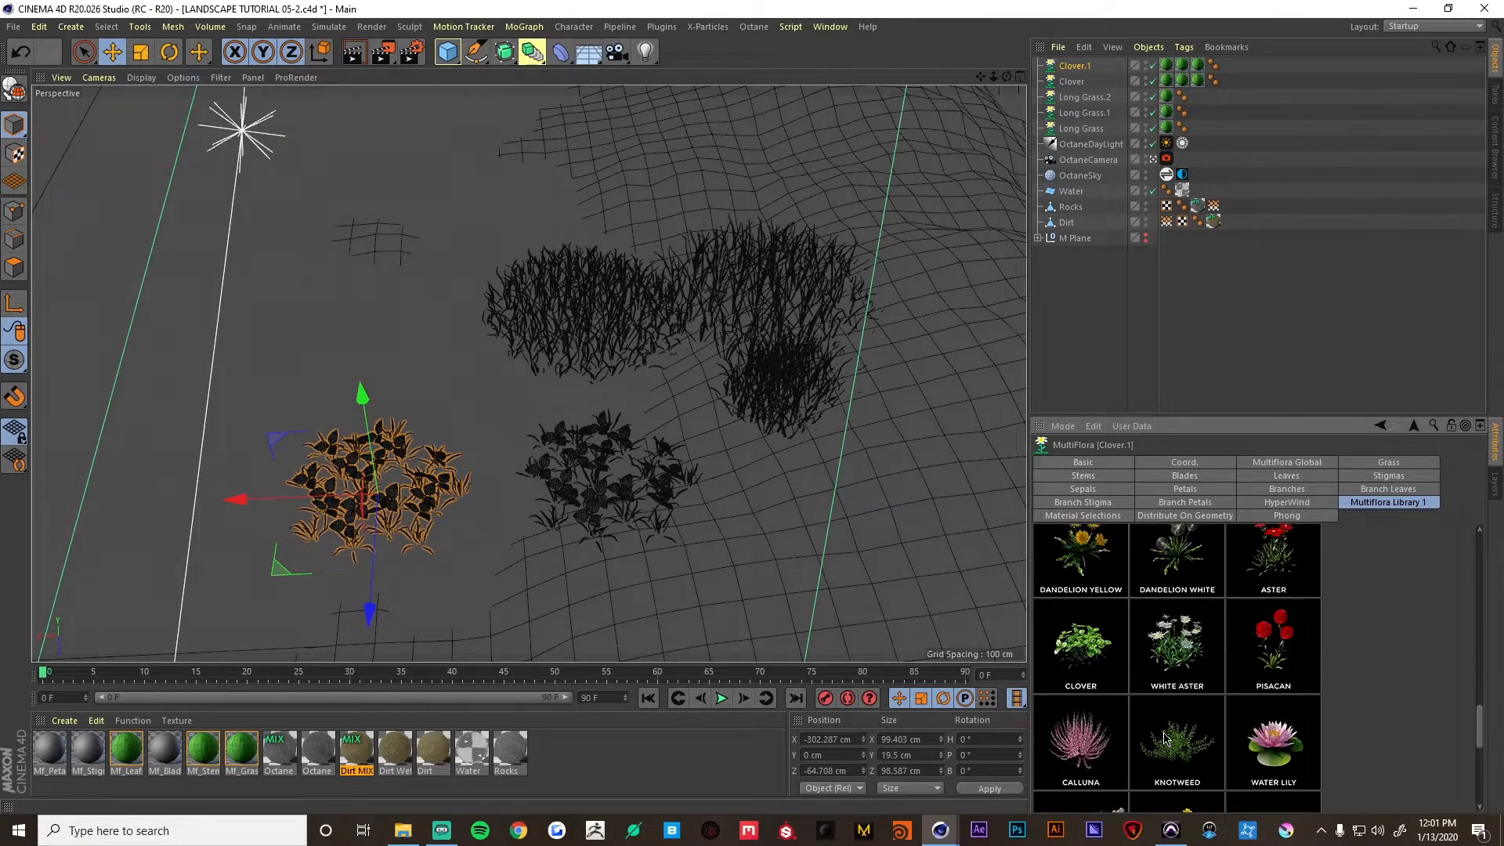
pyautogui.scroll(-4, 1178, 734)
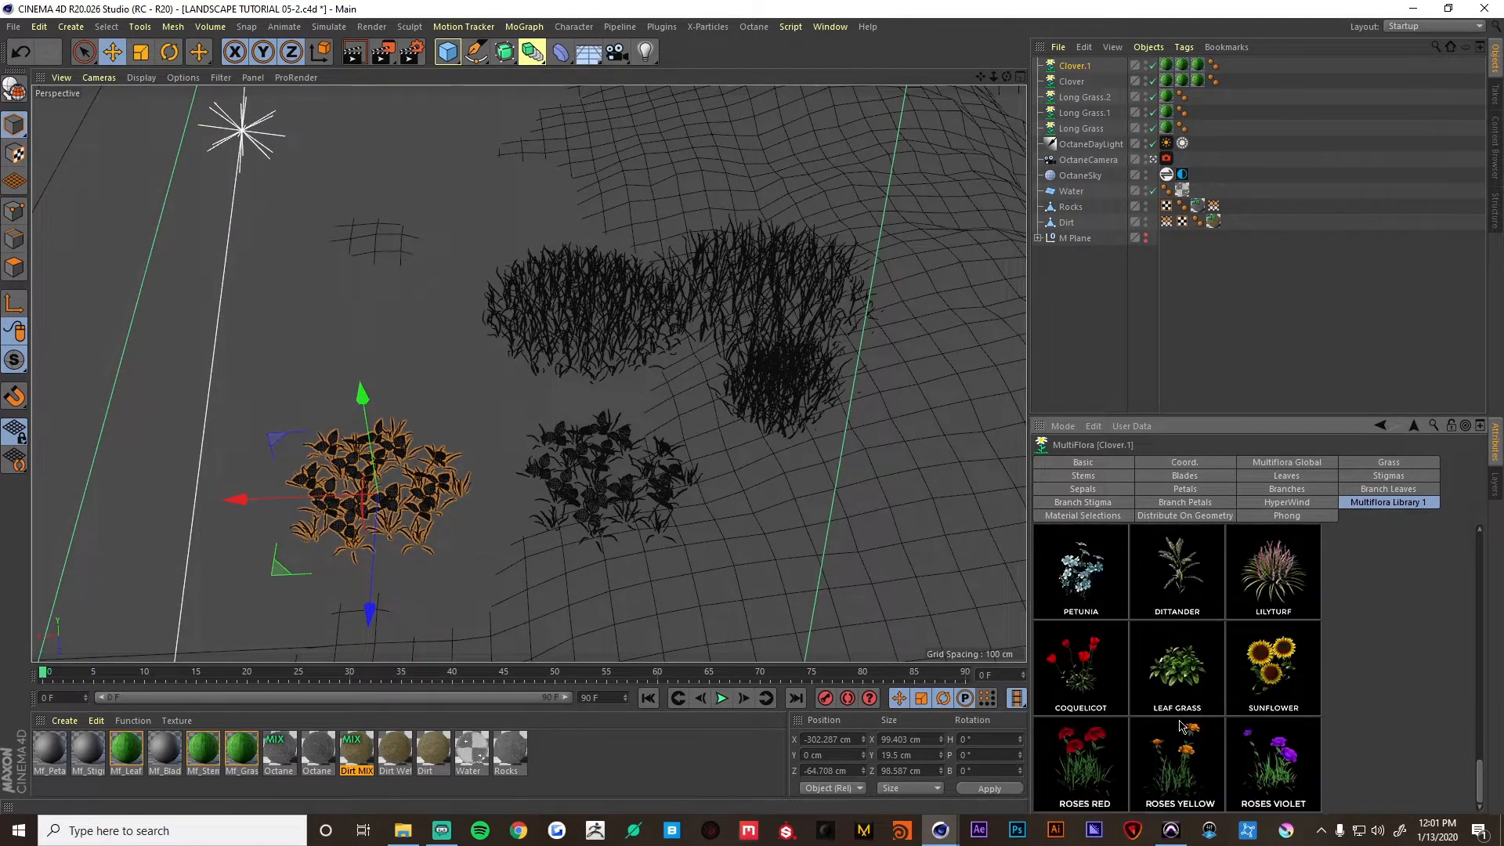
pyautogui.scroll(4, 1191, 758)
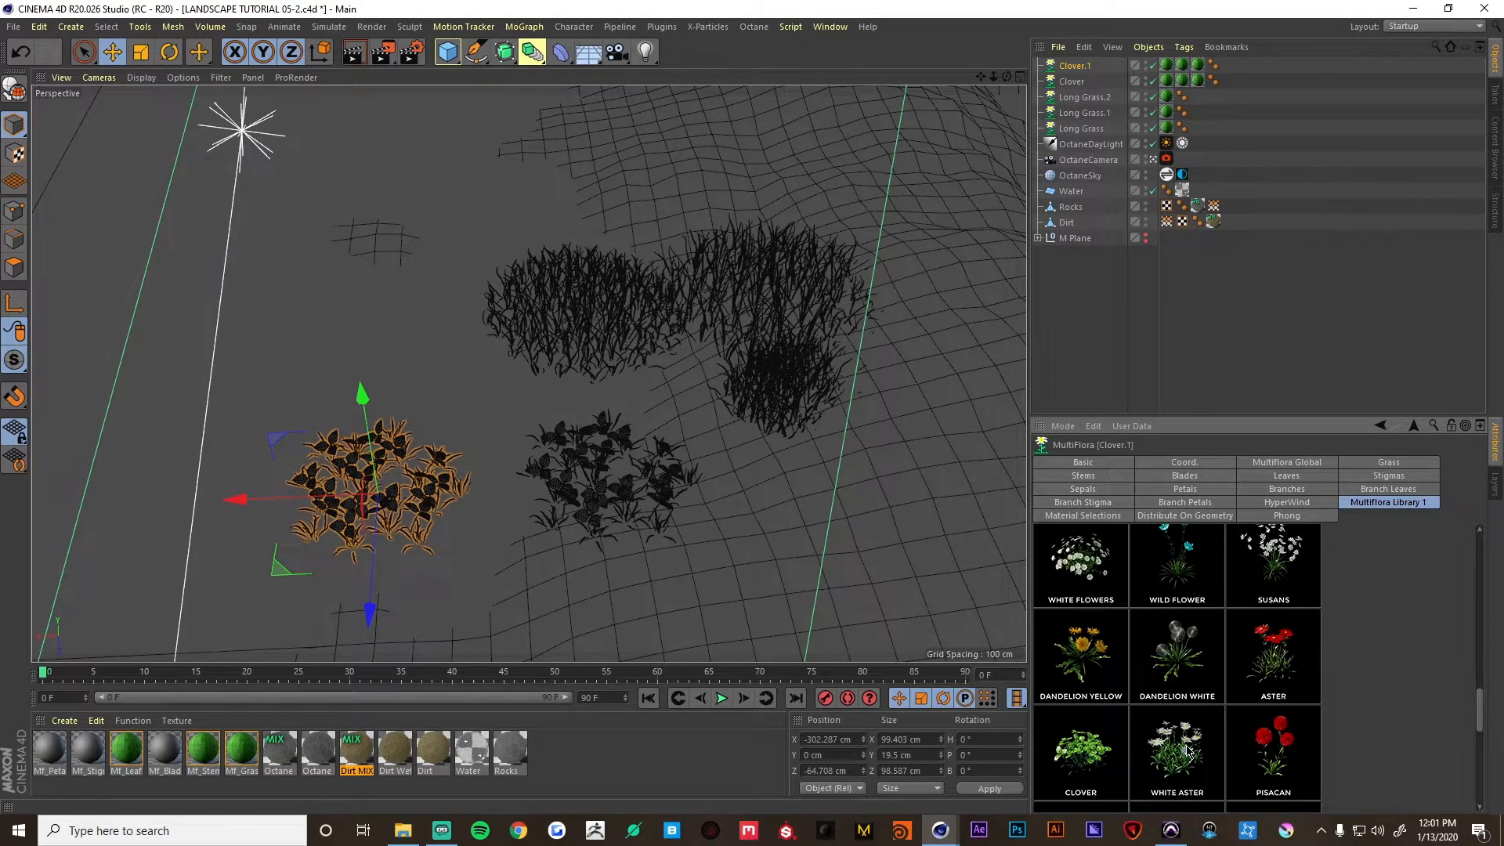
pyautogui.click(1188, 750)
# Move the White Aster into the Long Grass.2 clump, at about X -418.8 cm and Z -207.7 cm.
pyautogui.keyDown('alt'); pyautogui.moveTo(410, 509); pyautogui.dragTo(465, 521); pyautogui.keyUp('alt')
pyautogui.scroll(5, 523, 501)
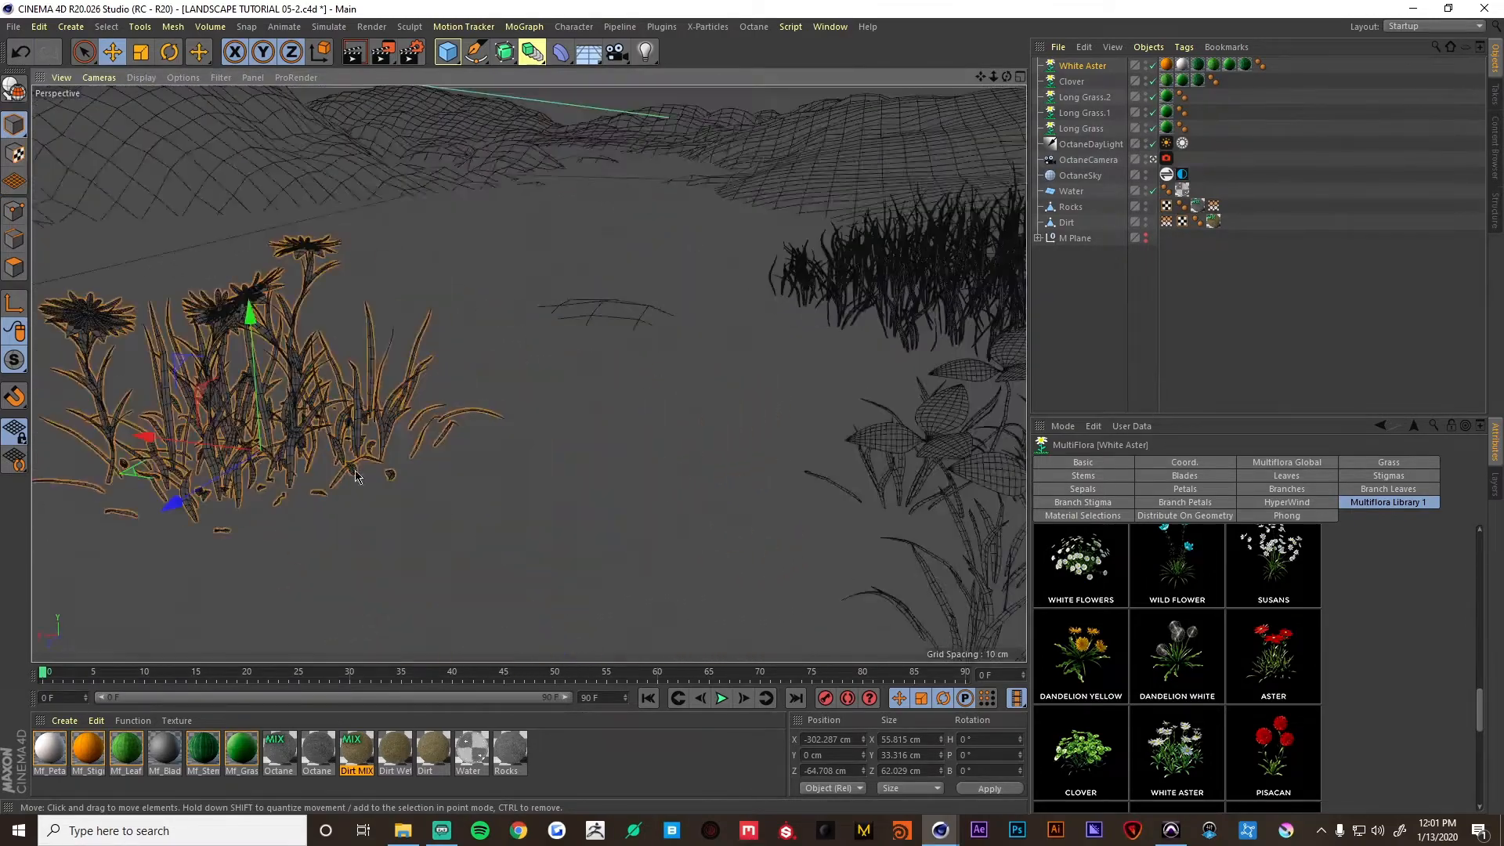
pyautogui.scroll(-5, 355, 476)
pyautogui.keyDown('alt'); pyautogui.moveTo(355, 470); pyautogui.dragTo(456, 473); pyautogui.keyUp('alt')
pyautogui.keyDown('alt'); pyautogui.moveTo(597, 436); pyautogui.dragTo(598, 466); pyautogui.keyUp('alt')
pyautogui.scroll(3, 713, 419)
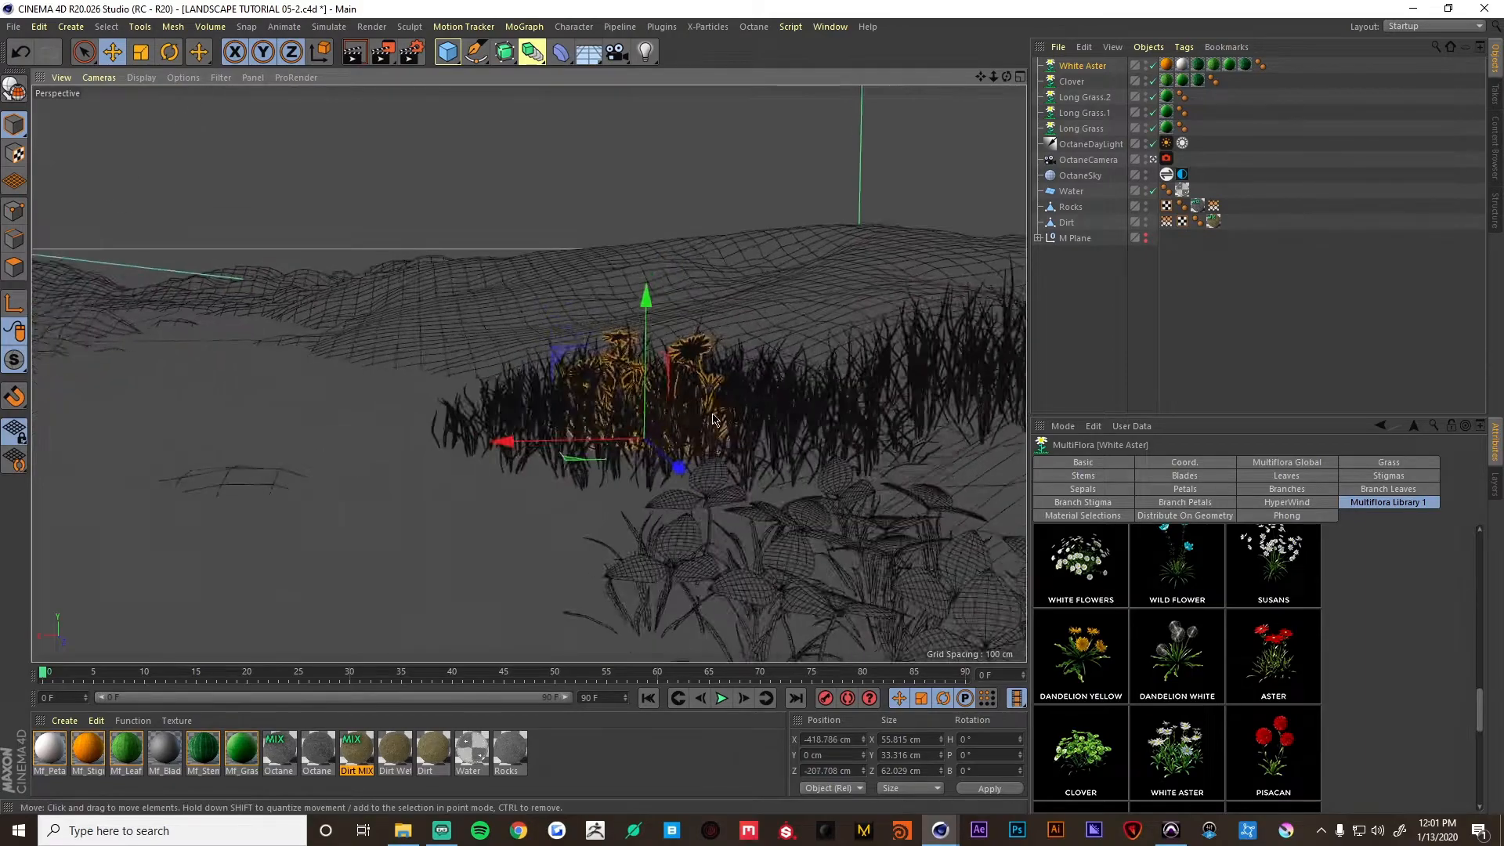
pyautogui.keyDown('alt'); pyautogui.moveTo(713, 419); pyautogui.dragTo(753, 441); pyautogui.keyUp('alt')
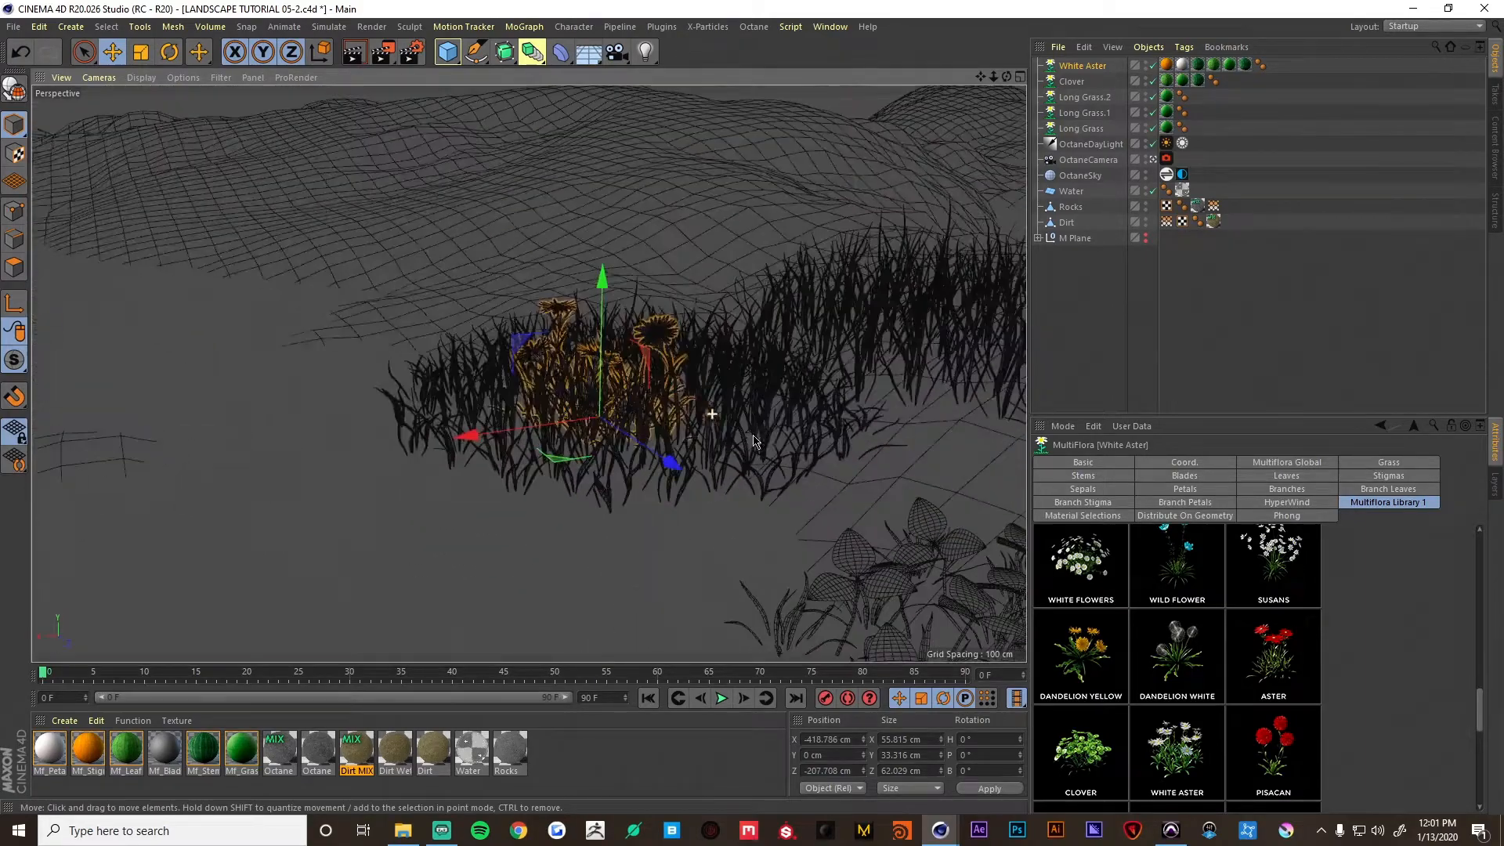
# Reduce the original Long Grass clump's Multiflora Size to about 0.84.
pyautogui.click(1081, 128)
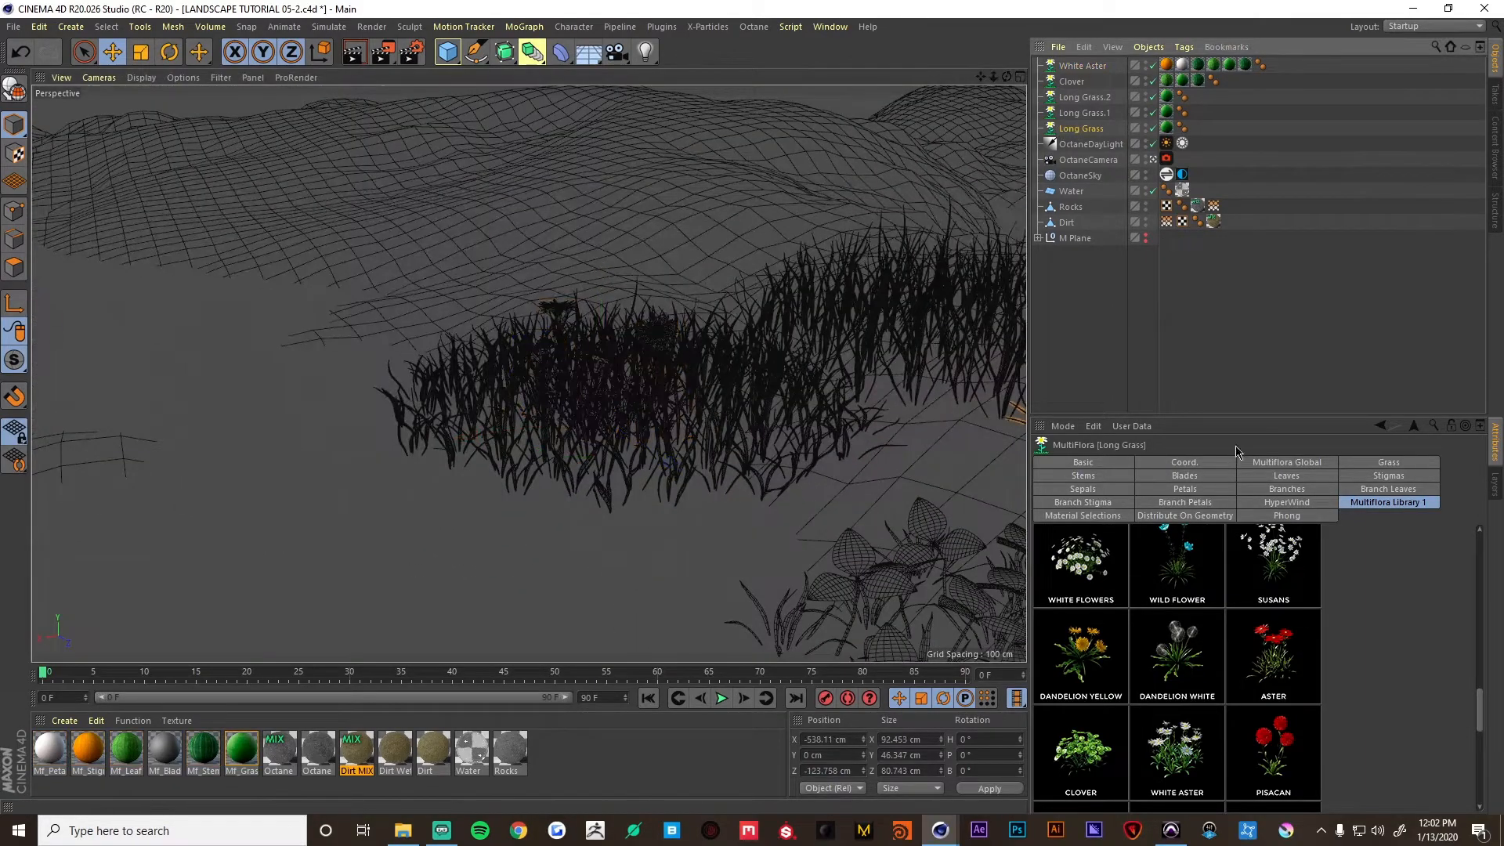
pyautogui.click(1276, 472)
pyautogui.click(1270, 463)
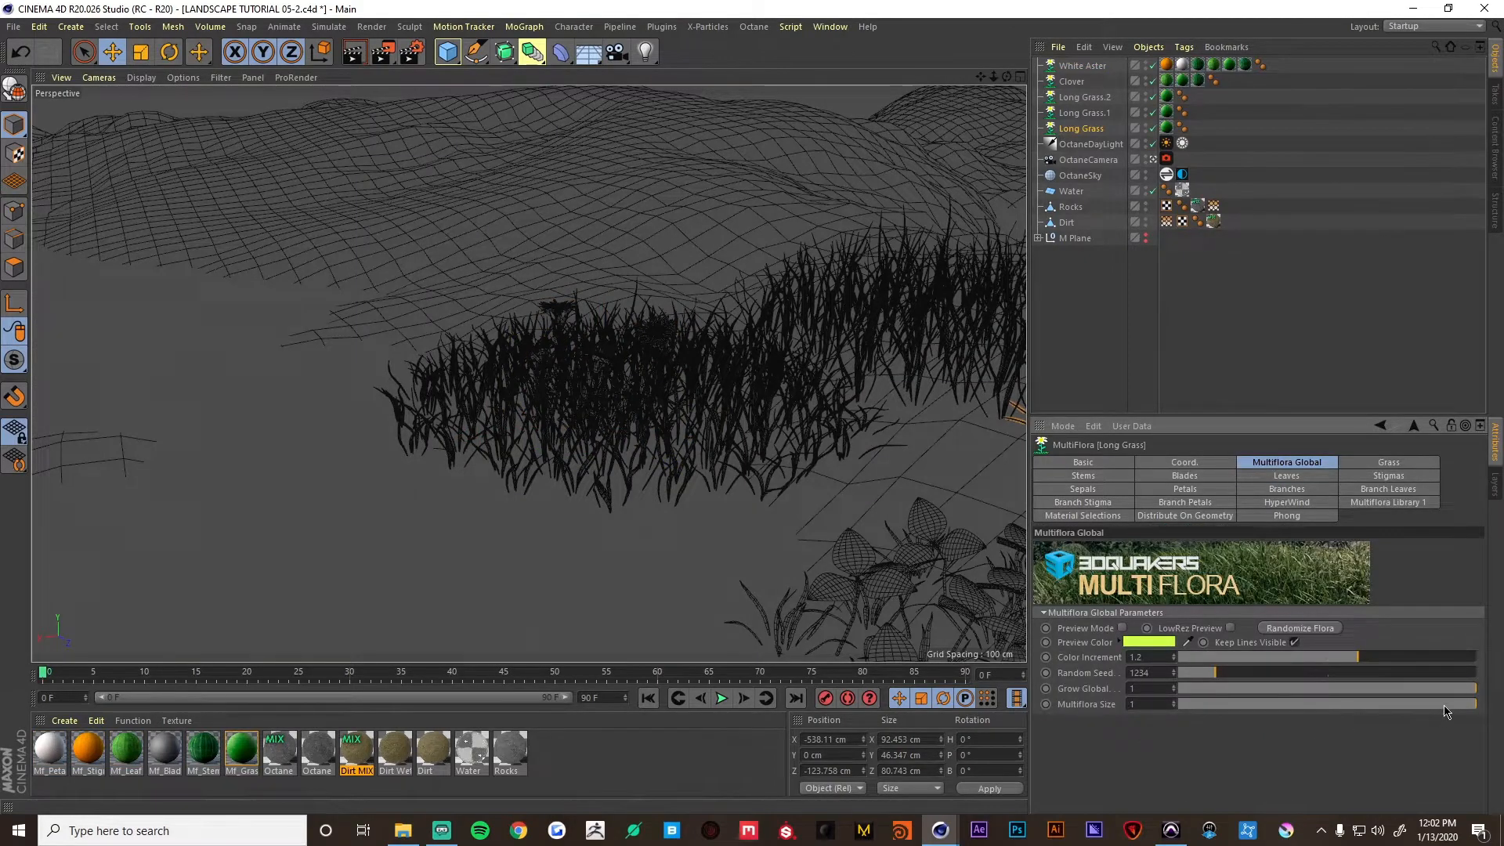
pyautogui.moveTo(1443, 704); pyautogui.dragTo(1434, 703)
pyautogui.press('o')
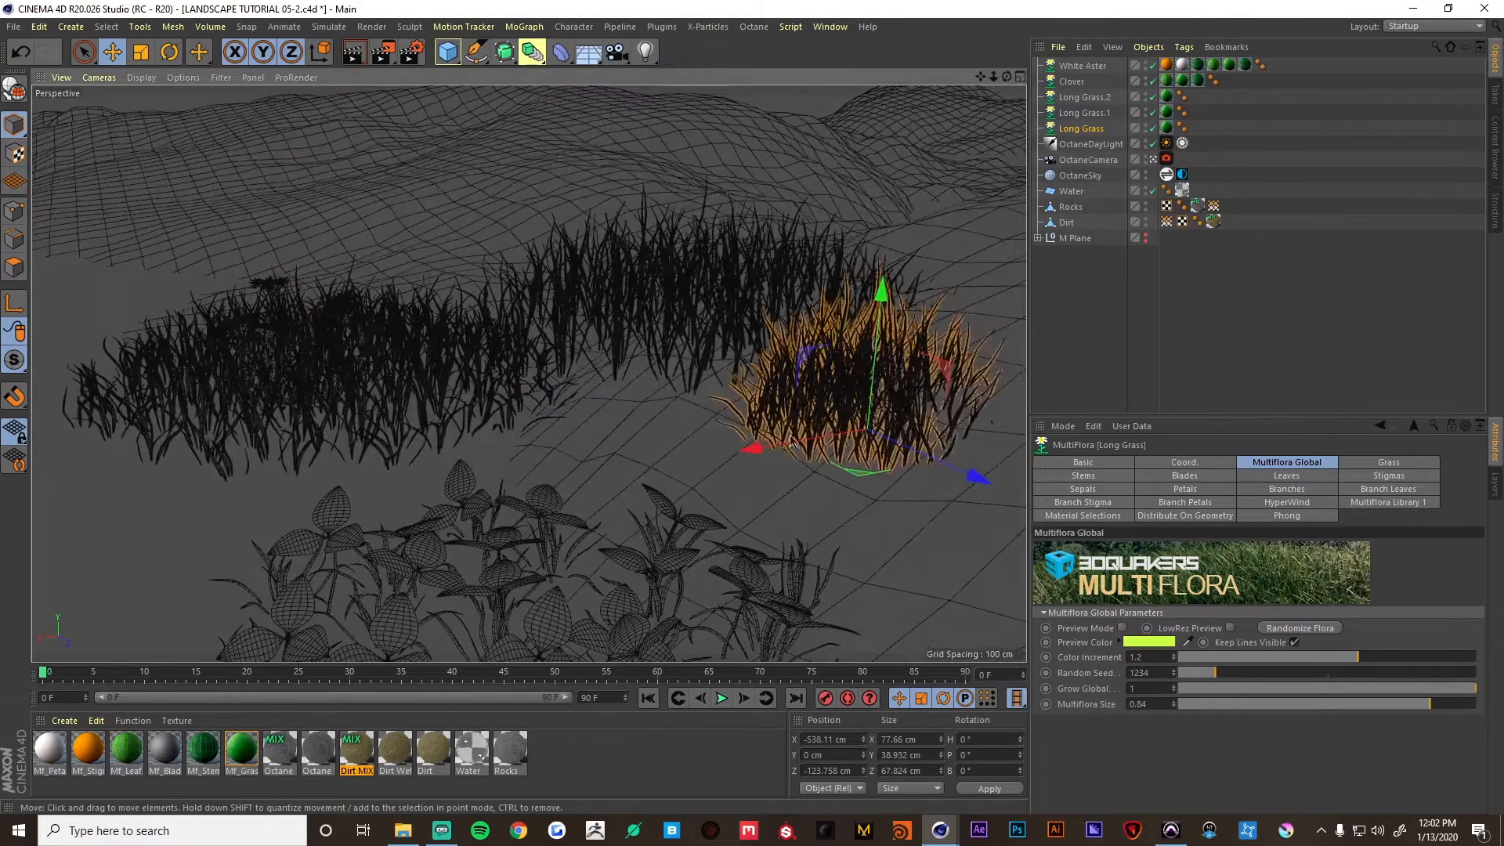
# Reduce the Multiflora Size of the Long Grass.1 clump and set that of Long Grass.2 to about 0.74.
pyautogui.click(1411, 705)
pyautogui.moveTo(1410, 705)
pyautogui.mouseDown()
pyautogui.moveTo(1380, 695)
pyautogui.moveTo(1431, 703)
pyautogui.moveTo(1400, 703)
pyautogui.mouseUp()
pyautogui.click(1087, 114)
pyautogui.click(1076, 97)
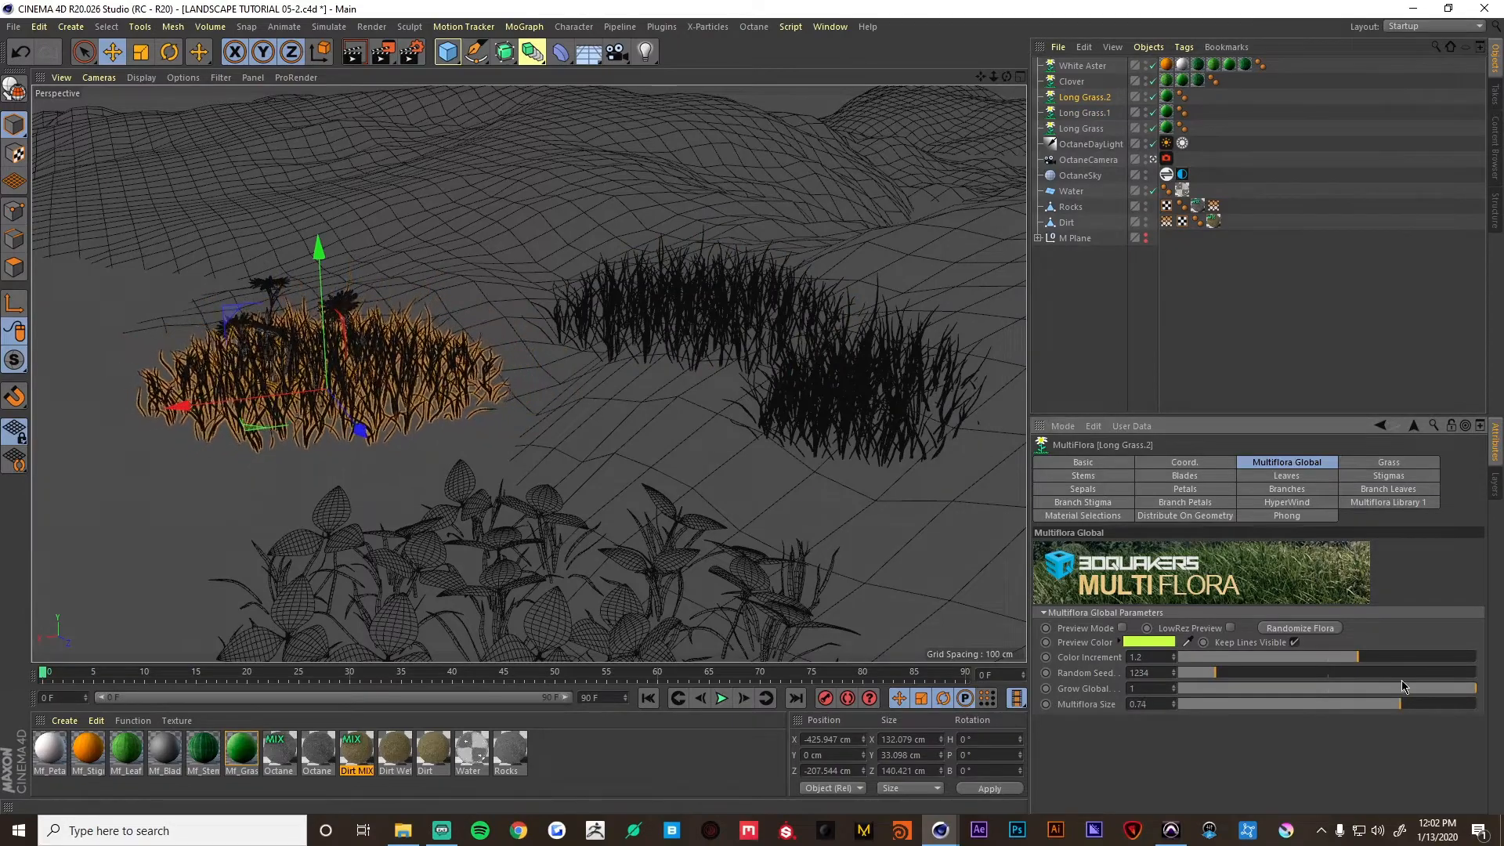
# Move the Long Grass.2 clump between the other plants, to about X -462.7 cm and Z -154.3 cm.
pyautogui.keyDown('alt'); pyautogui.moveTo(413, 384); pyautogui.dragTo(765, 431); pyautogui.keyUp('alt')
pyautogui.keyDown('alt'); pyautogui.moveTo(693, 560); pyautogui.dragTo(571, 436); pyautogui.keyUp('alt')
pyautogui.keyDown('alt'); pyautogui.moveTo(799, 352); pyautogui.dragTo(597, 413); pyautogui.keyUp('alt')
pyautogui.moveTo(527, 367); pyautogui.dragTo(593, 480)
# Open the Octane Live Viewer window.
pyautogui.click(751, 27)
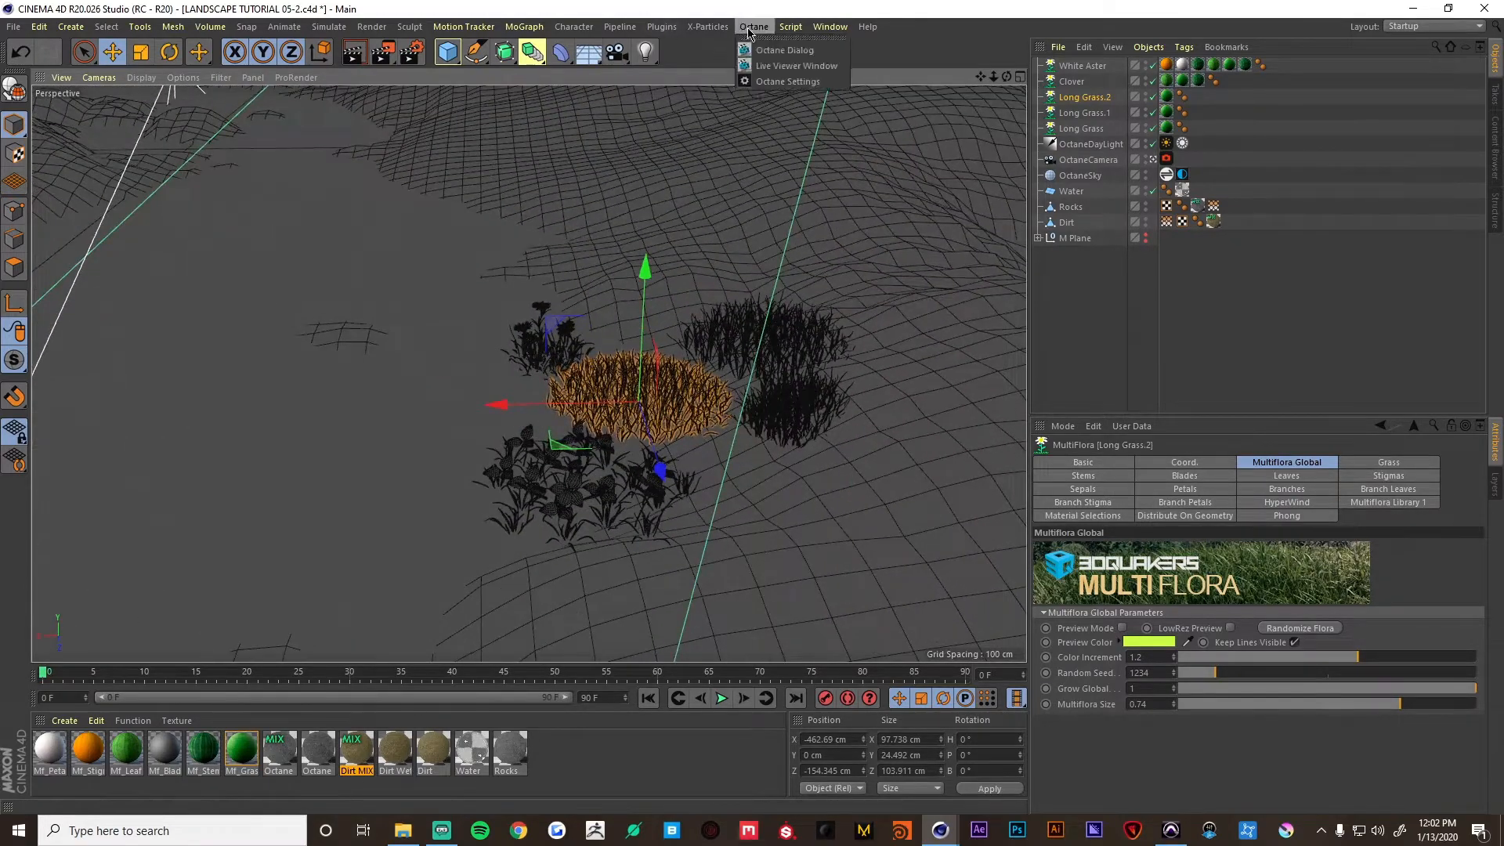
pyautogui.click(775, 67)
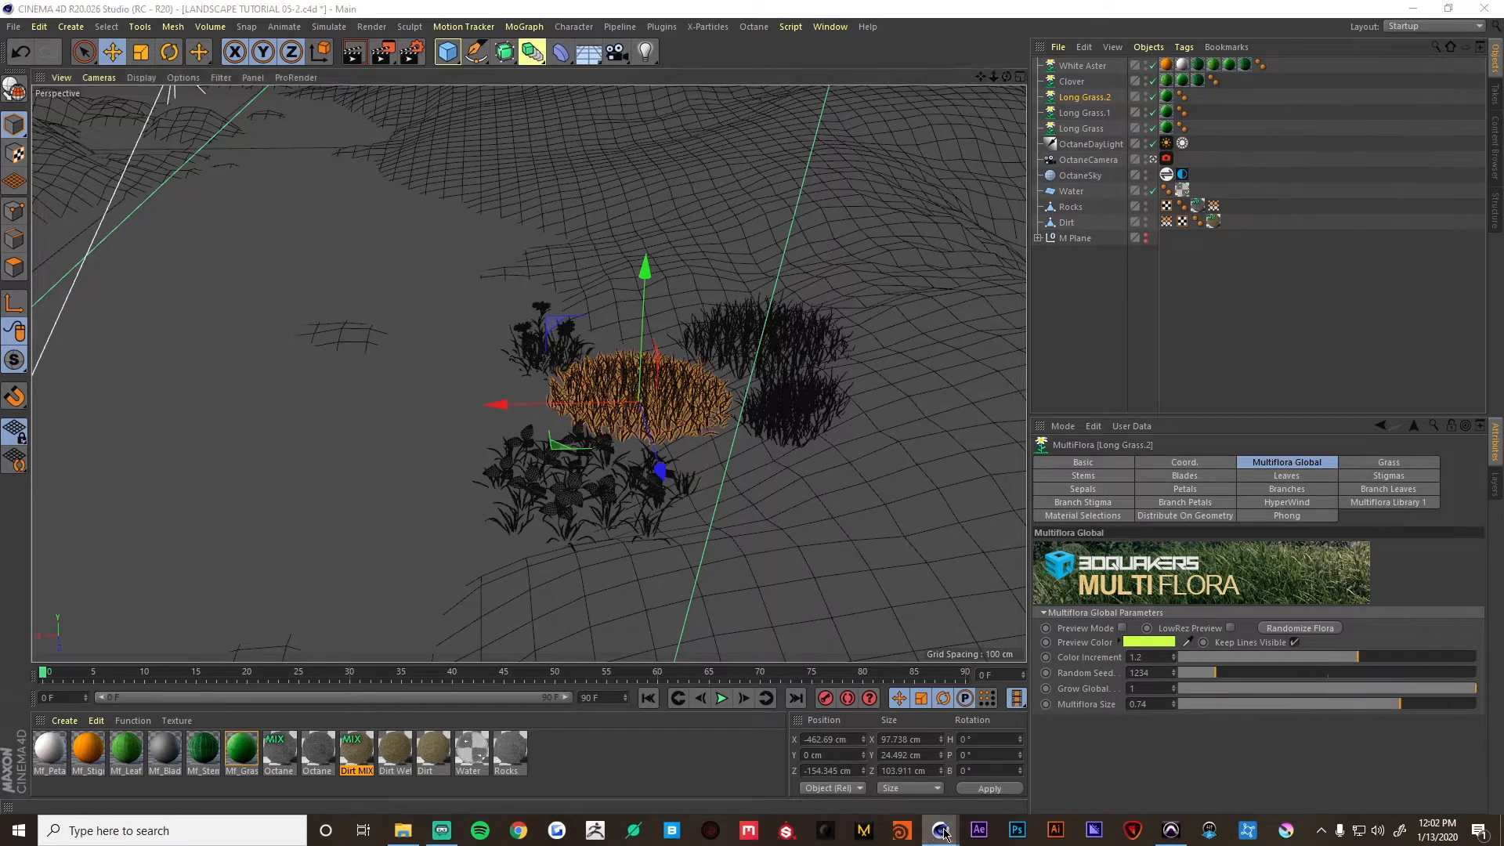
# Bring up the Live Viewer beside the viewport and frame the plant clumps up close in the perspective view for the render preview.
pyautogui.moveTo(940, 831)
pyautogui.click(963, 714)
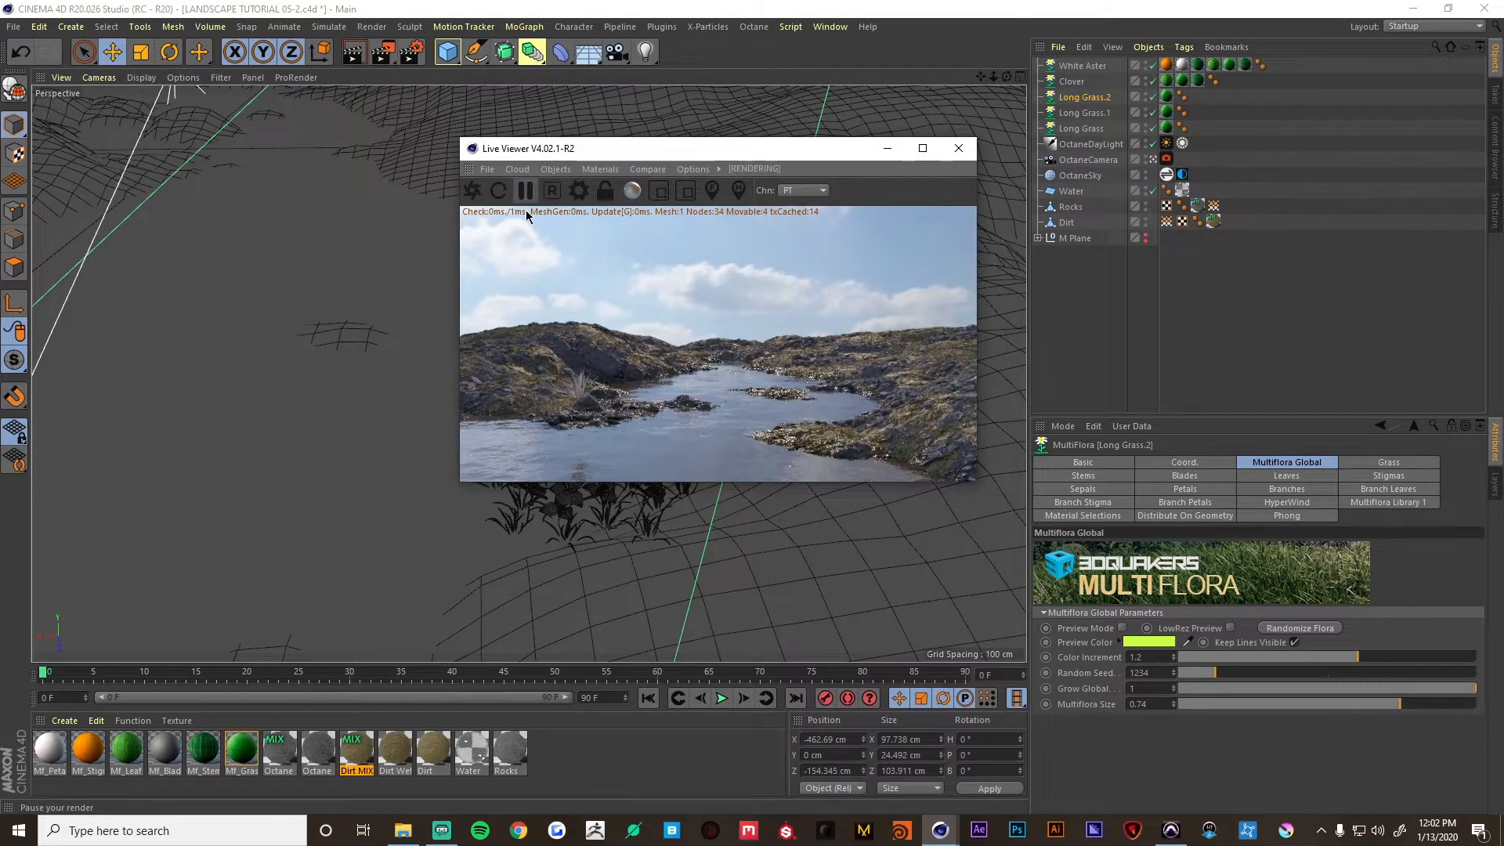
pyautogui.moveTo(755, 152); pyautogui.dragTo(986, 179)
pyautogui.middleClick(336, 213)
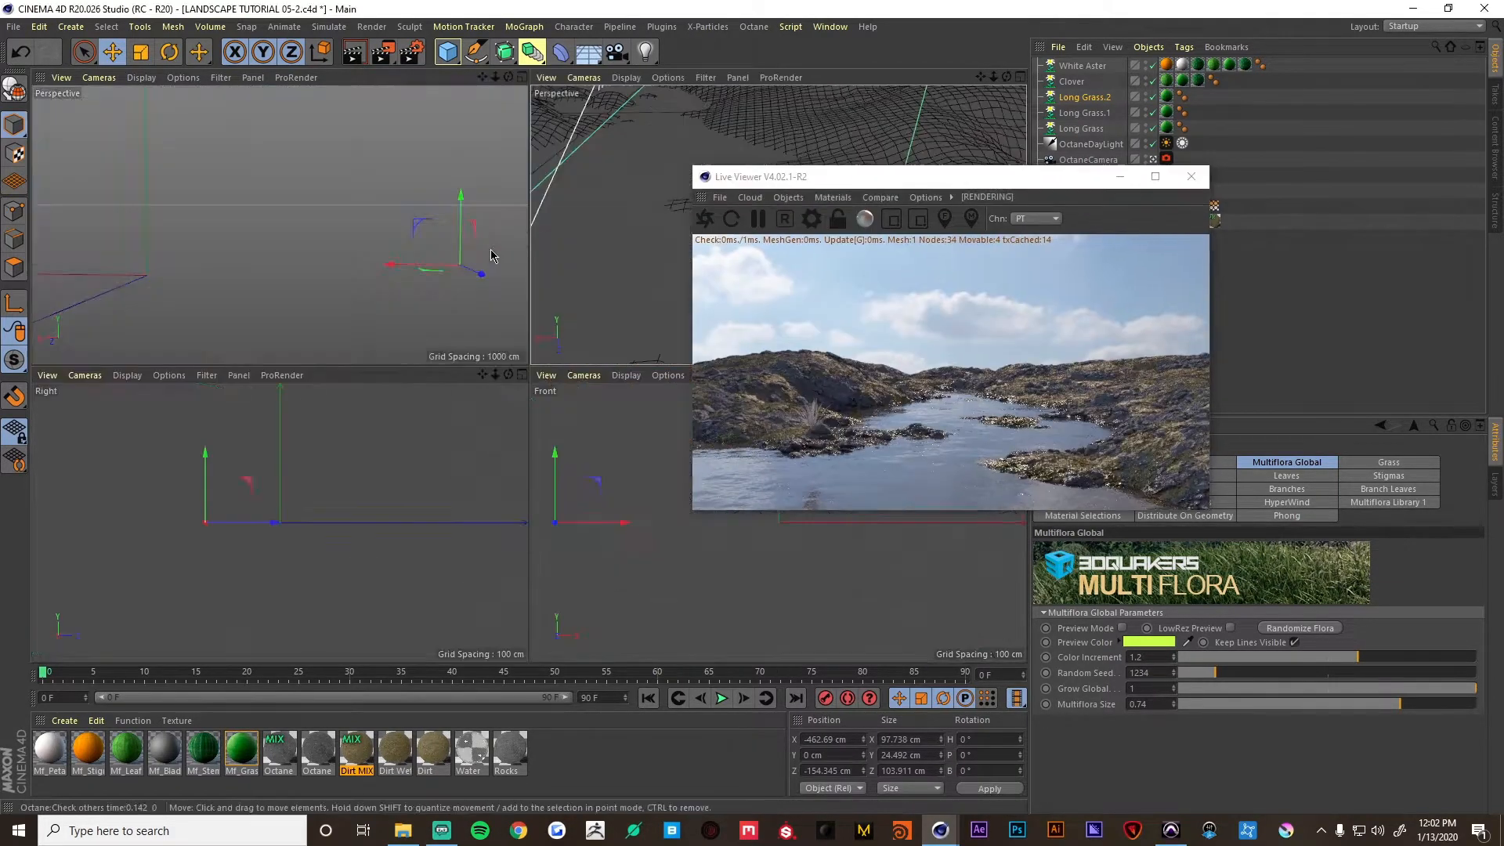
pyautogui.click(1152, 159)
pyautogui.moveTo(996, 185); pyautogui.dragTo(1242, 322)
pyautogui.keyDown('alt'); pyautogui.moveTo(707, 366); pyautogui.dragTo(815, 386); pyautogui.keyUp('alt')
pyautogui.keyDown('alt'); pyautogui.moveTo(815, 386); pyautogui.dragTo(245, 241, button='right'); pyautogui.keyUp('alt')
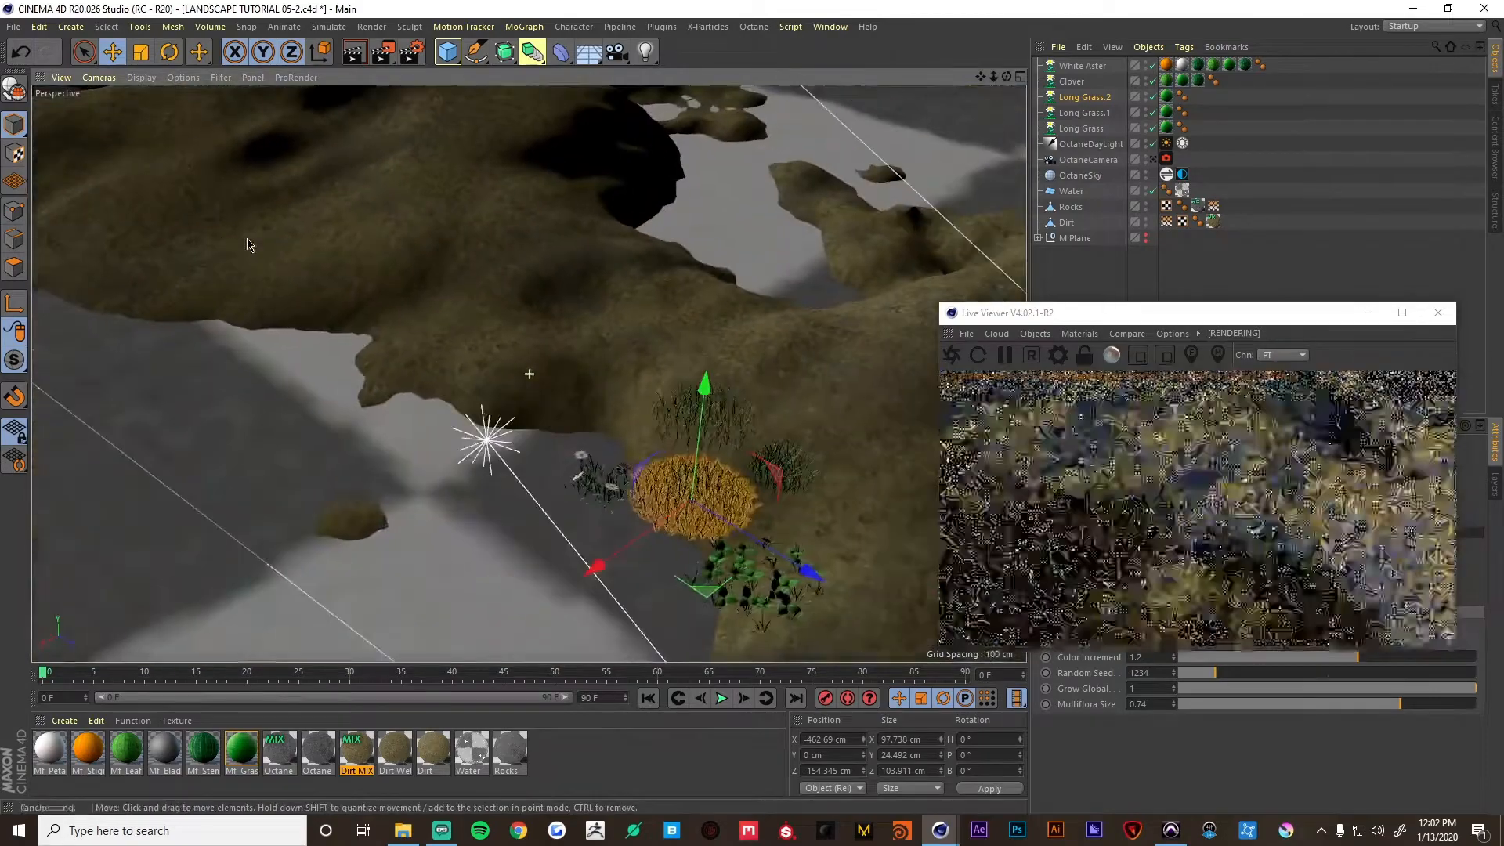
pyautogui.keyDown('alt'); pyautogui.moveTo(701, 504); pyautogui.dragTo(893, 579, button='right'); pyautogui.keyUp('alt')
pyautogui.keyDown('alt'); pyautogui.moveTo(791, 639); pyautogui.dragTo(690, 416, button='middle'); pyautogui.keyUp('alt')
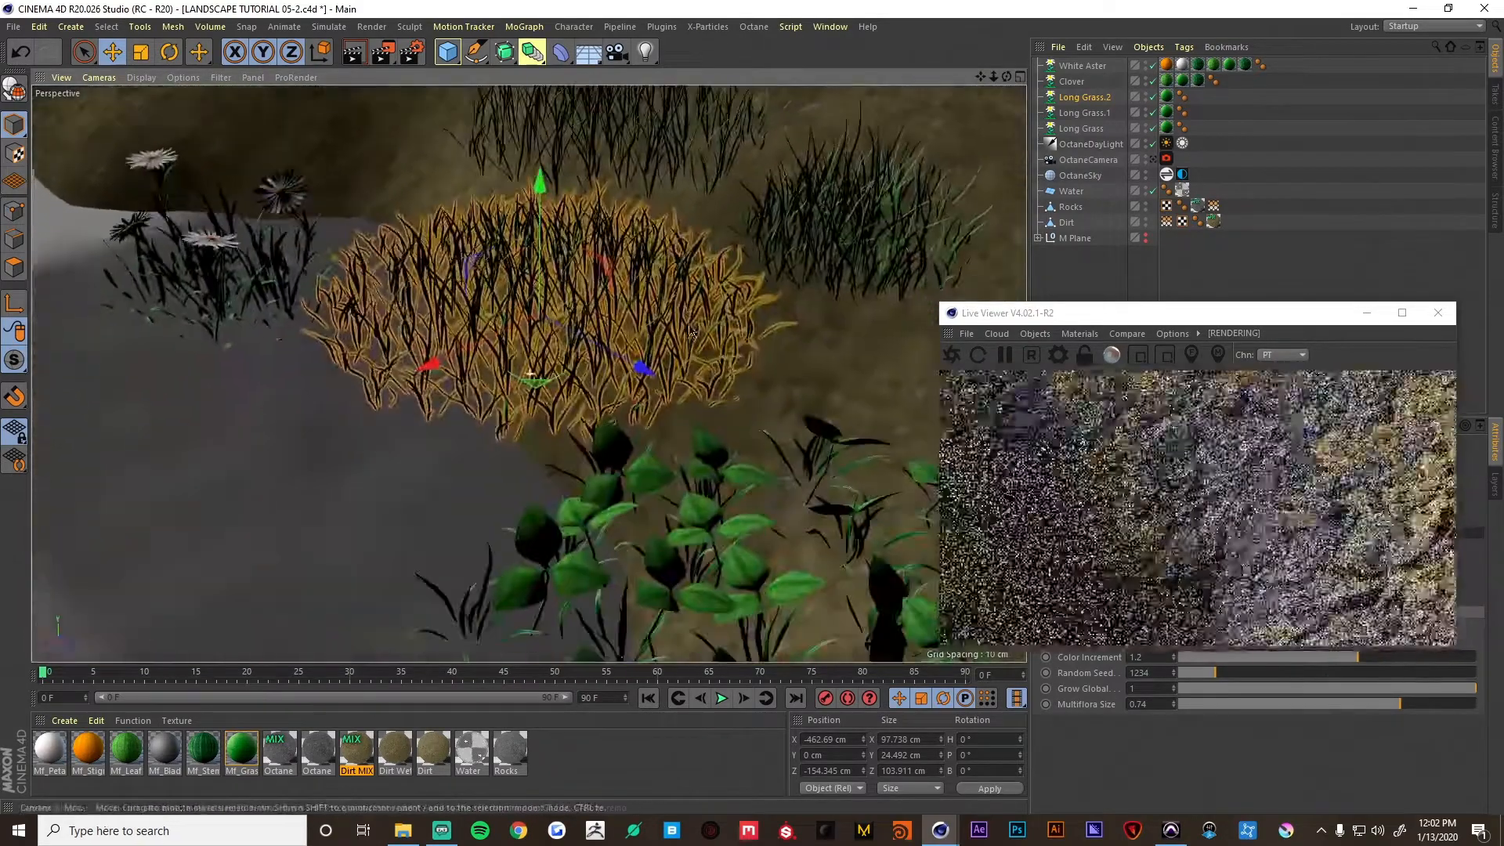
pyautogui.keyDown('alt'); pyautogui.moveTo(690, 415); pyautogui.dragTo(647, 360); pyautogui.keyUp('alt')
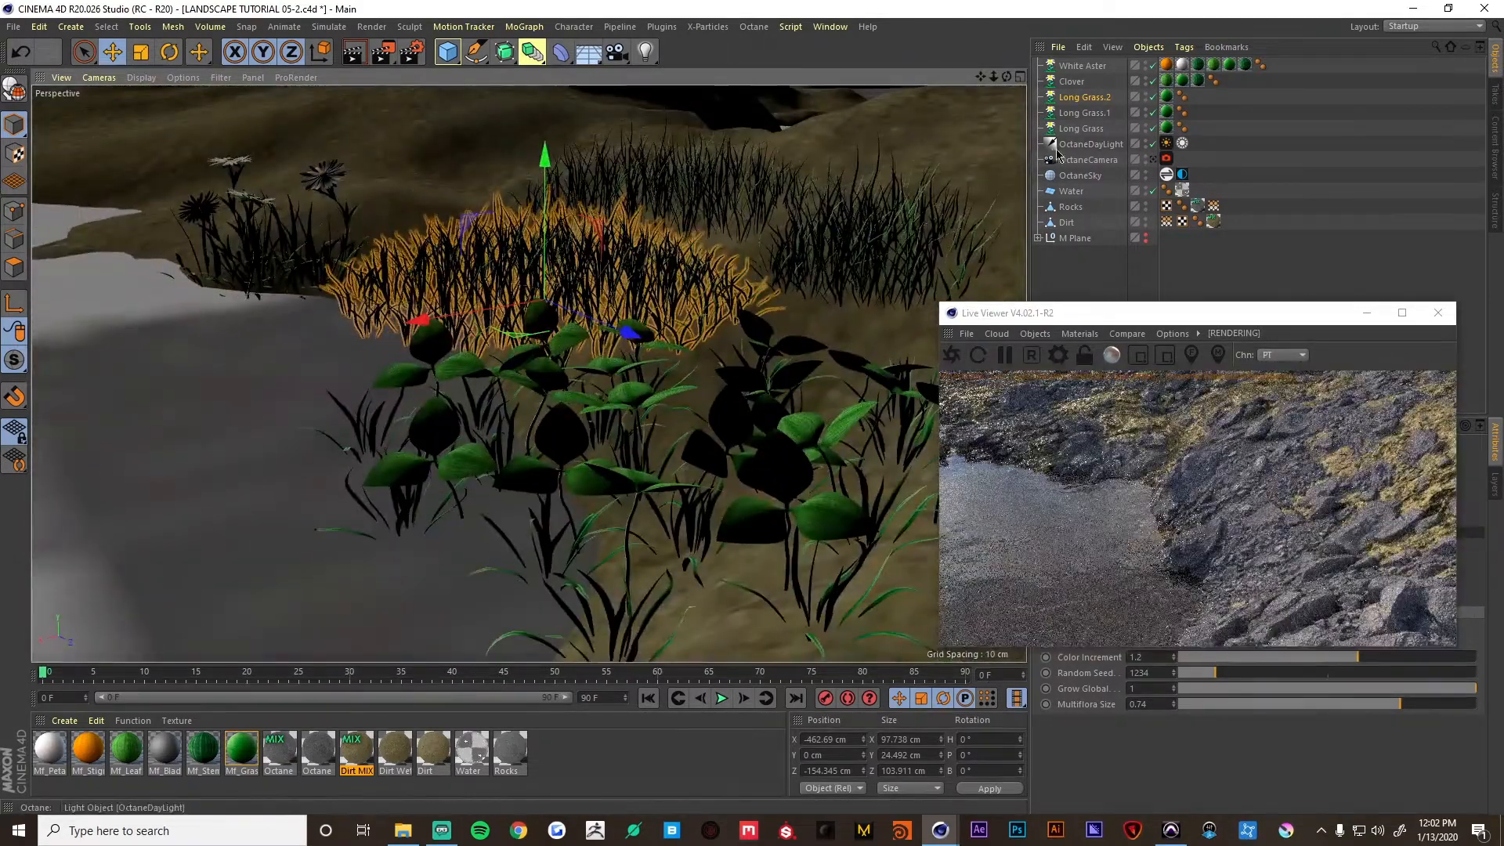
# Select all five plants from White Aster to Long Grass, raise them to about Y 26 cm above the terrain and inspect them in the render.
pyautogui.click(1085, 130)
pyautogui.keyDown('shift'); pyautogui.click(1080, 67); pyautogui.keyUp('shift')
pyautogui.keyDown('alt'); pyautogui.moveTo(728, 333); pyautogui.dragTo(620, 336, button='right'); pyautogui.keyUp('alt')
pyautogui.moveTo(655, 178); pyautogui.dragTo(654, 139)
pyautogui.scroll(5, 734, 302)
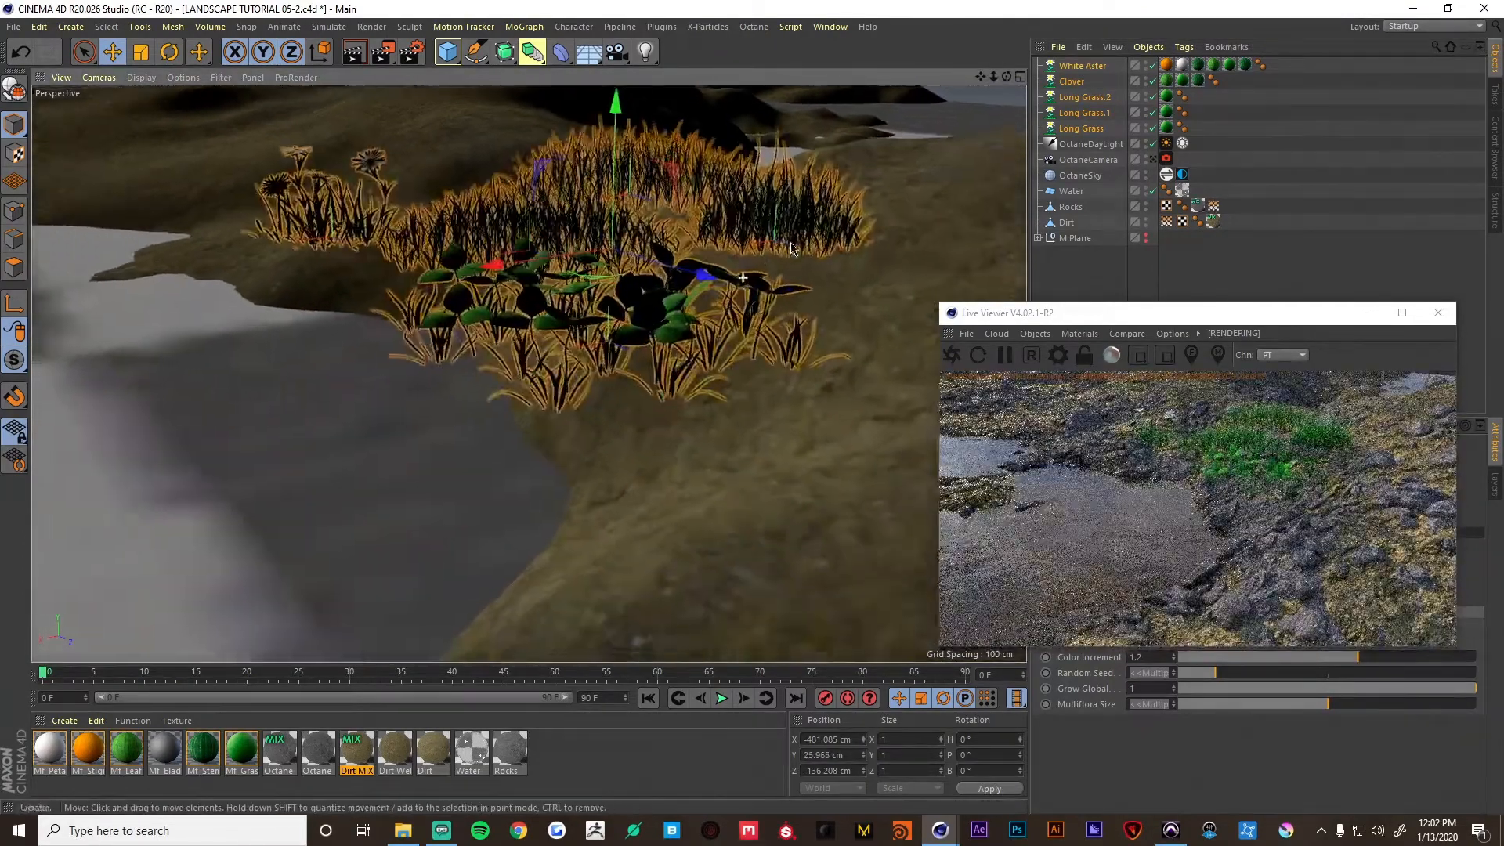
pyautogui.keyDown('alt'); pyautogui.moveTo(735, 301); pyautogui.dragTo(736, 307); pyautogui.keyUp('alt')
pyautogui.keyDown('alt'); pyautogui.moveTo(737, 302); pyautogui.dragTo(686, 299, button='middle'); pyautogui.keyUp('alt')
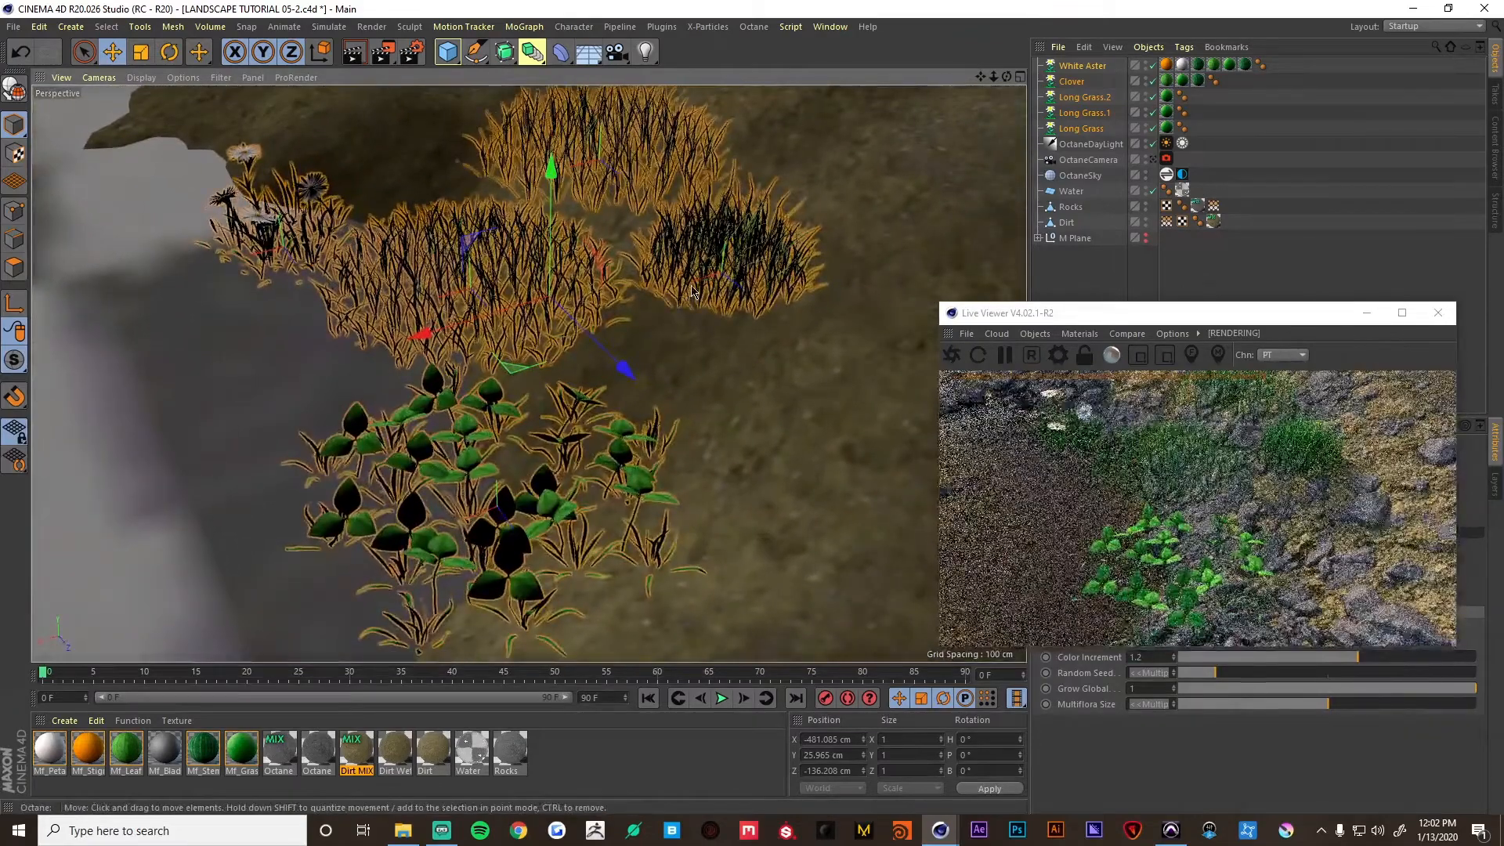
pyautogui.keyDown('alt'); pyautogui.moveTo(715, 310); pyautogui.dragTo(602, 287); pyautogui.keyUp('alt')
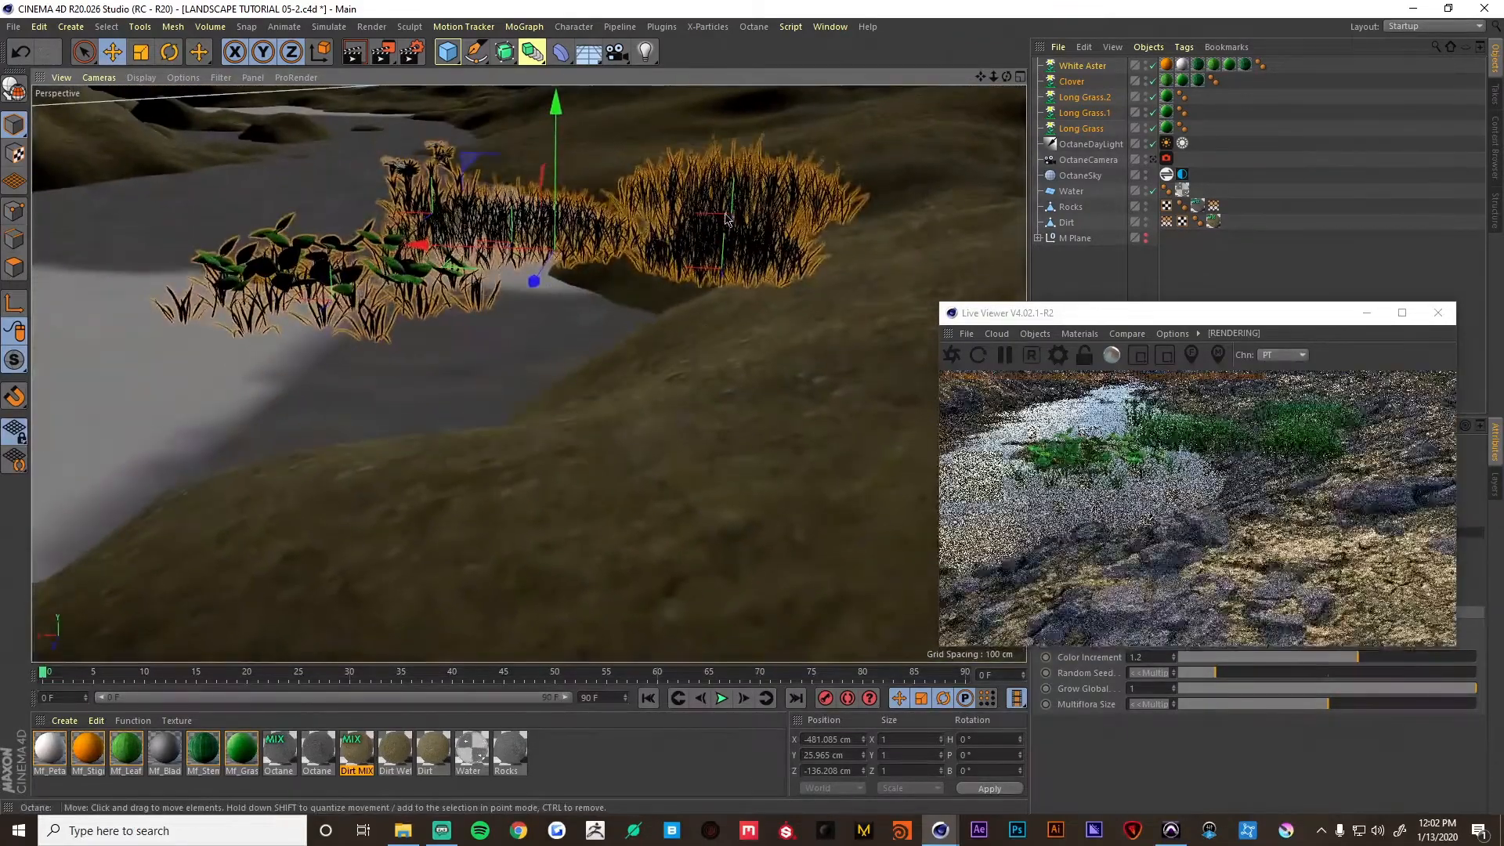
pyautogui.keyDown('alt'); pyautogui.moveTo(727, 225); pyautogui.dragTo(760, 311); pyautogui.keyUp('alt')
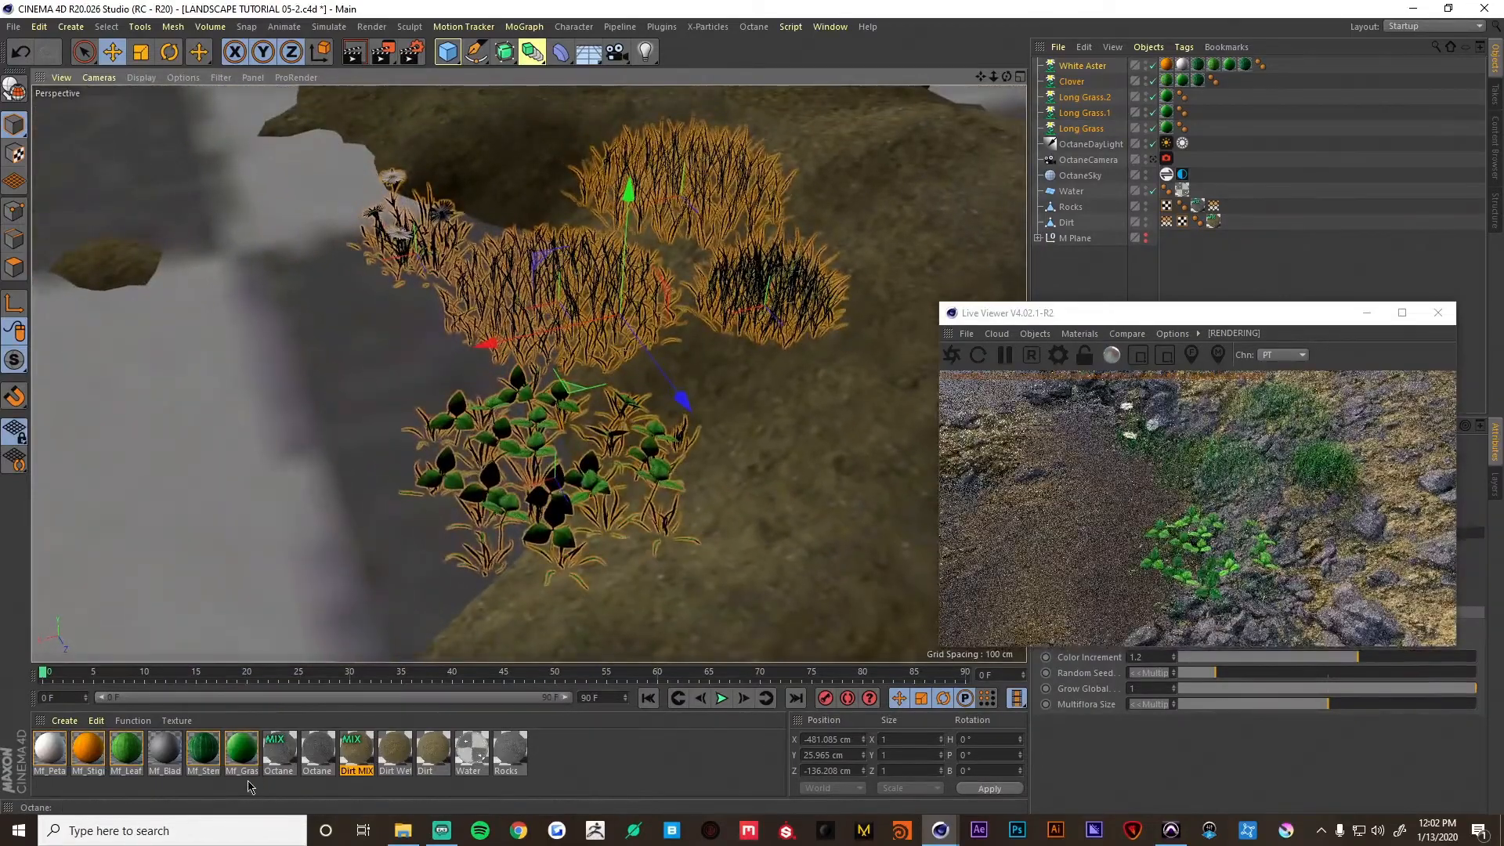
# Convert the six Mf_ plant materials to Octane materials and remove the unused materials left over.
pyautogui.click(208, 793)
pyautogui.moveTo(125, 752); pyautogui.dragTo(126, 754)
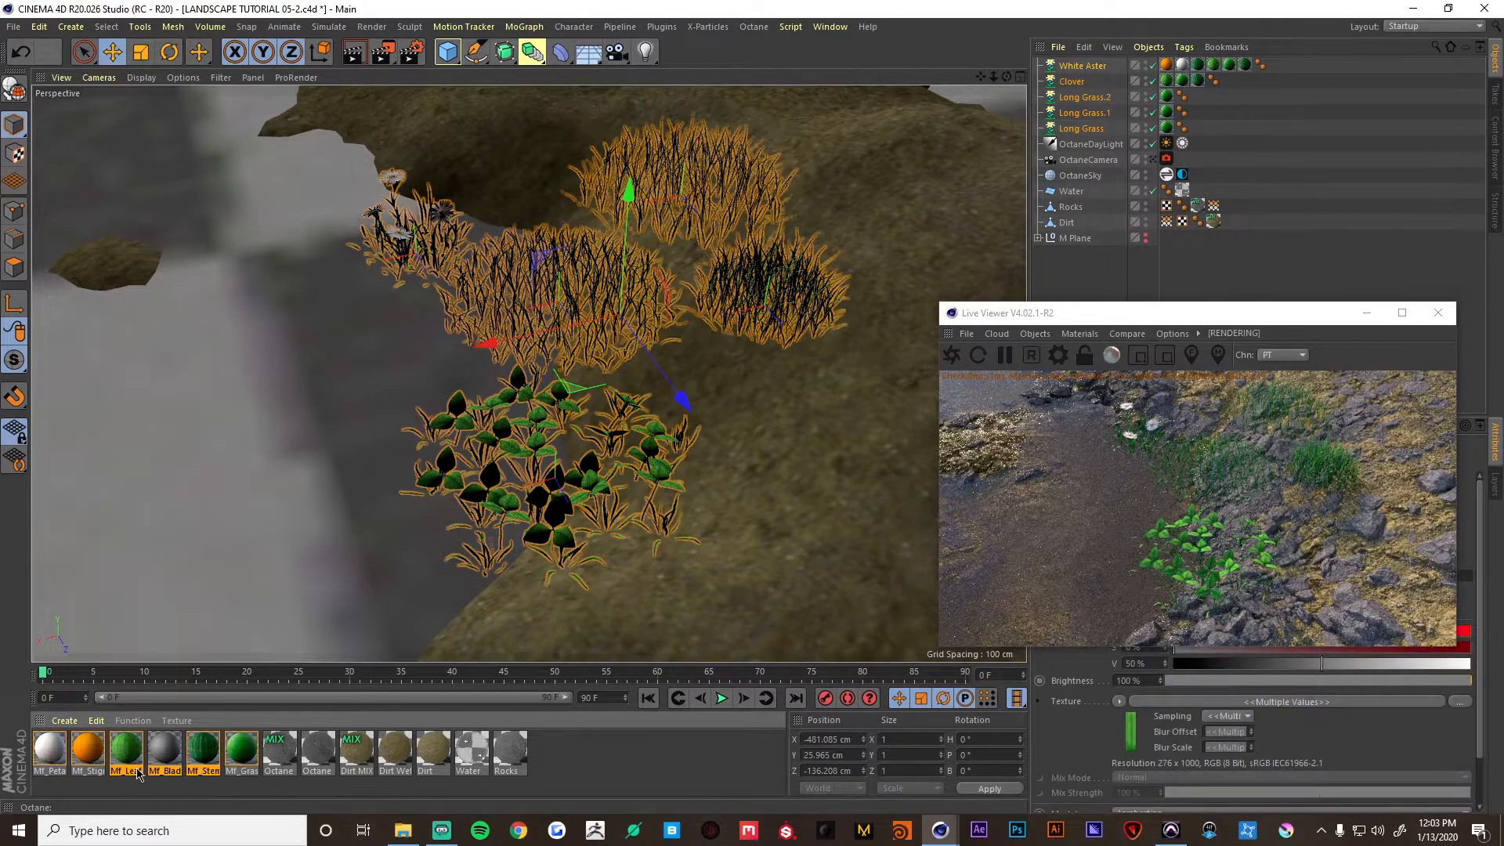
pyautogui.click(254, 797)
pyautogui.click(59, 749)
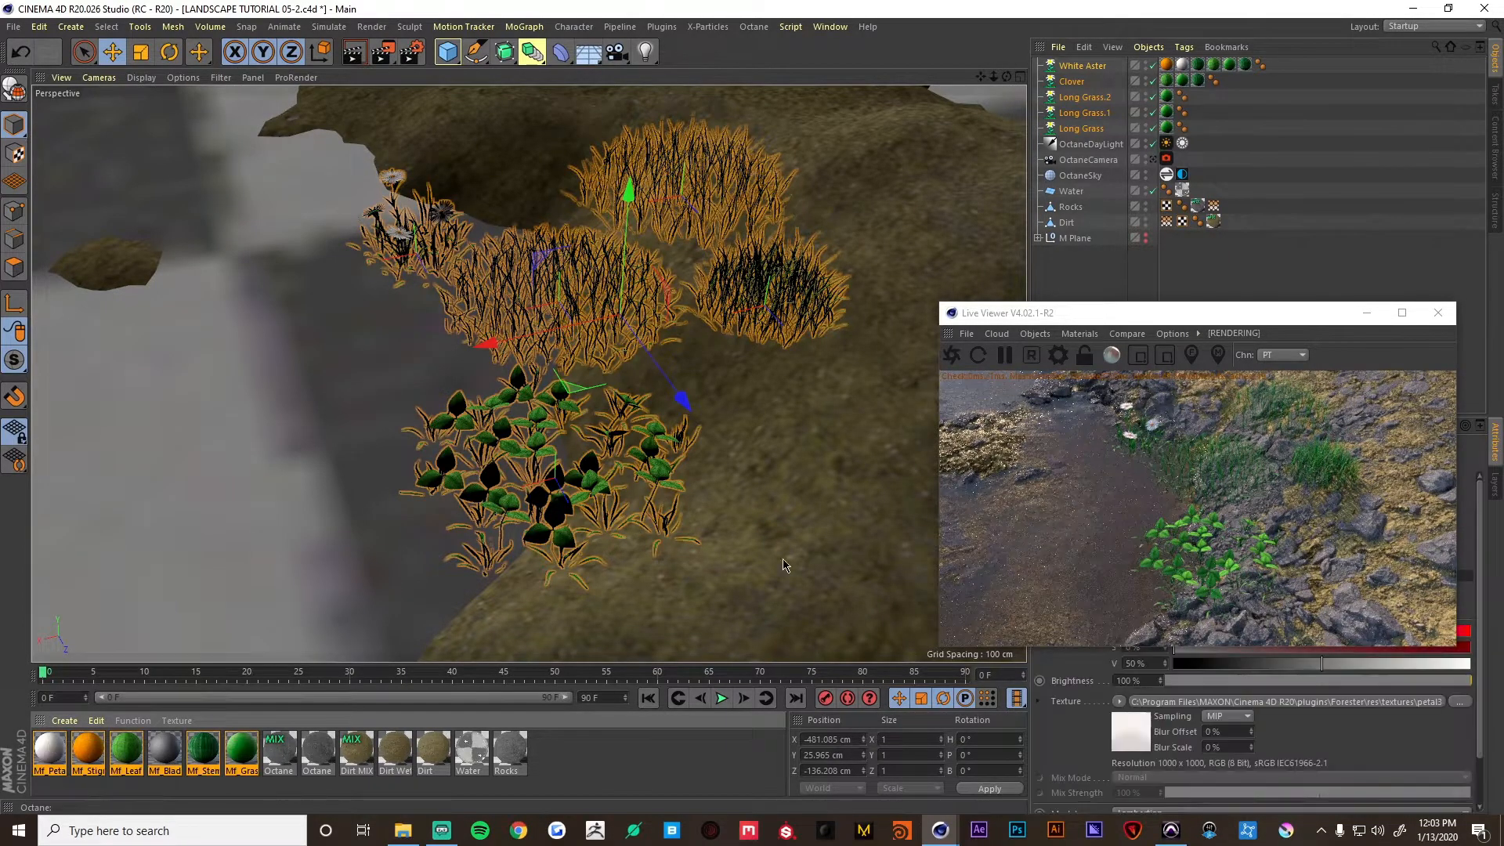
pyautogui.click(1058, 353)
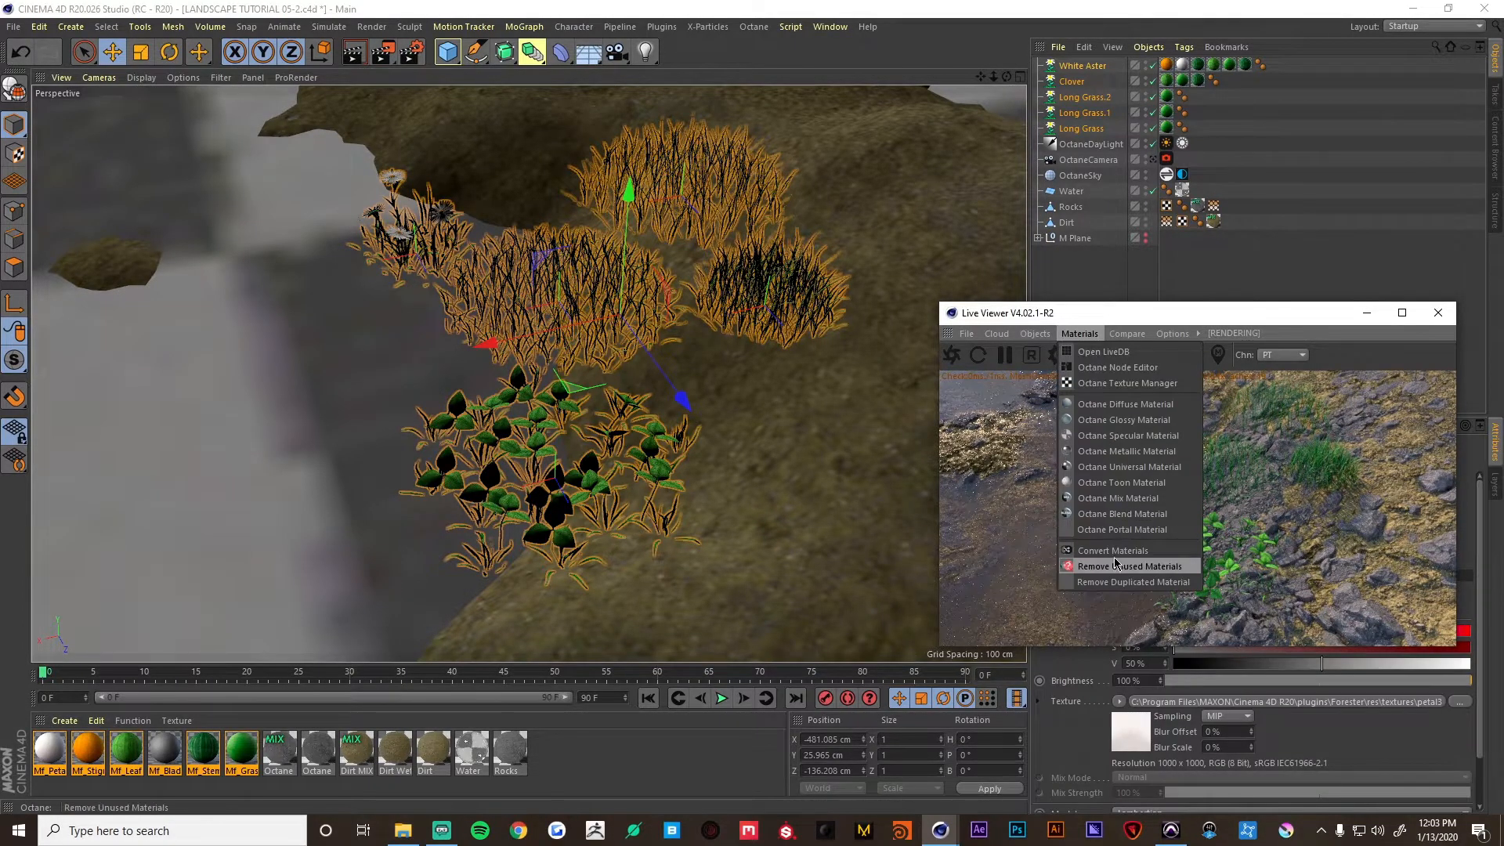
pyautogui.click(1117, 557)
pyautogui.click(1079, 334)
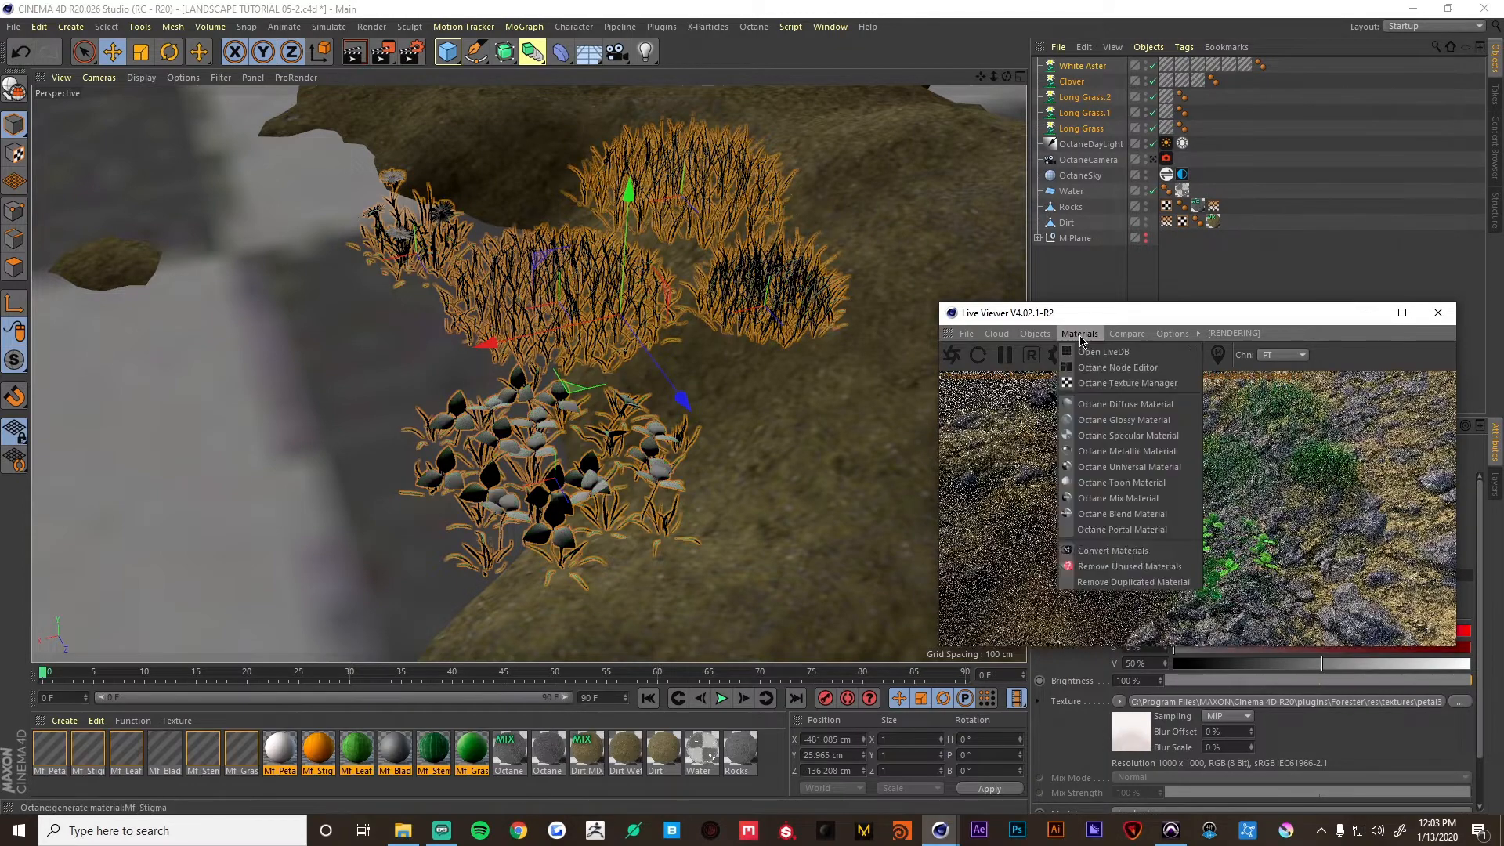
pyautogui.click(1109, 576)
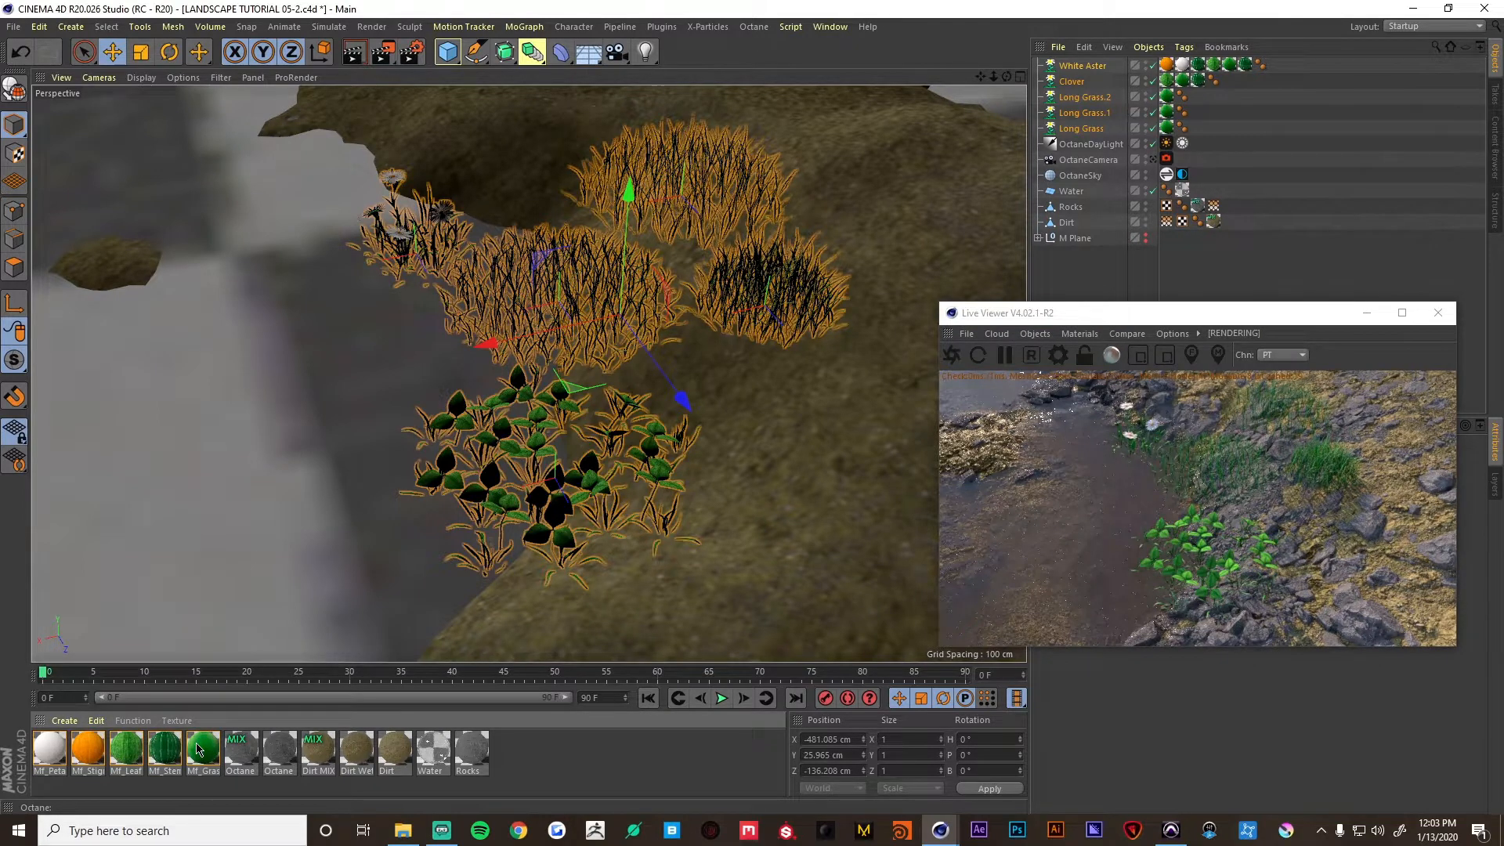
# Delete the Mf_Stem and Mf_Grass materials, keeping Mf_Leaf.
pyautogui.click(133, 753)
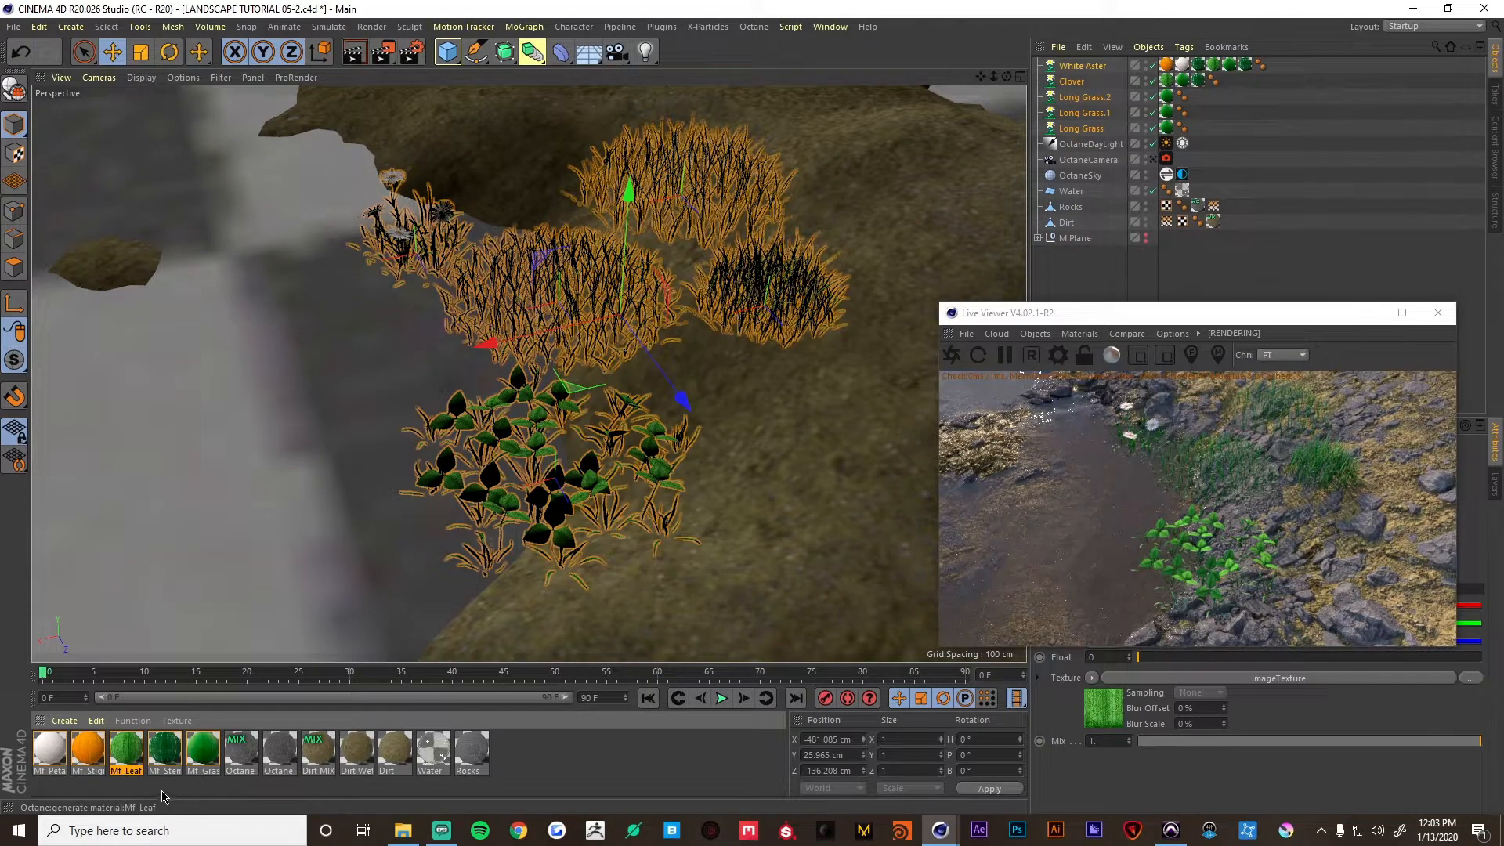
pyautogui.moveTo(210, 748); pyautogui.dragTo(211, 748)
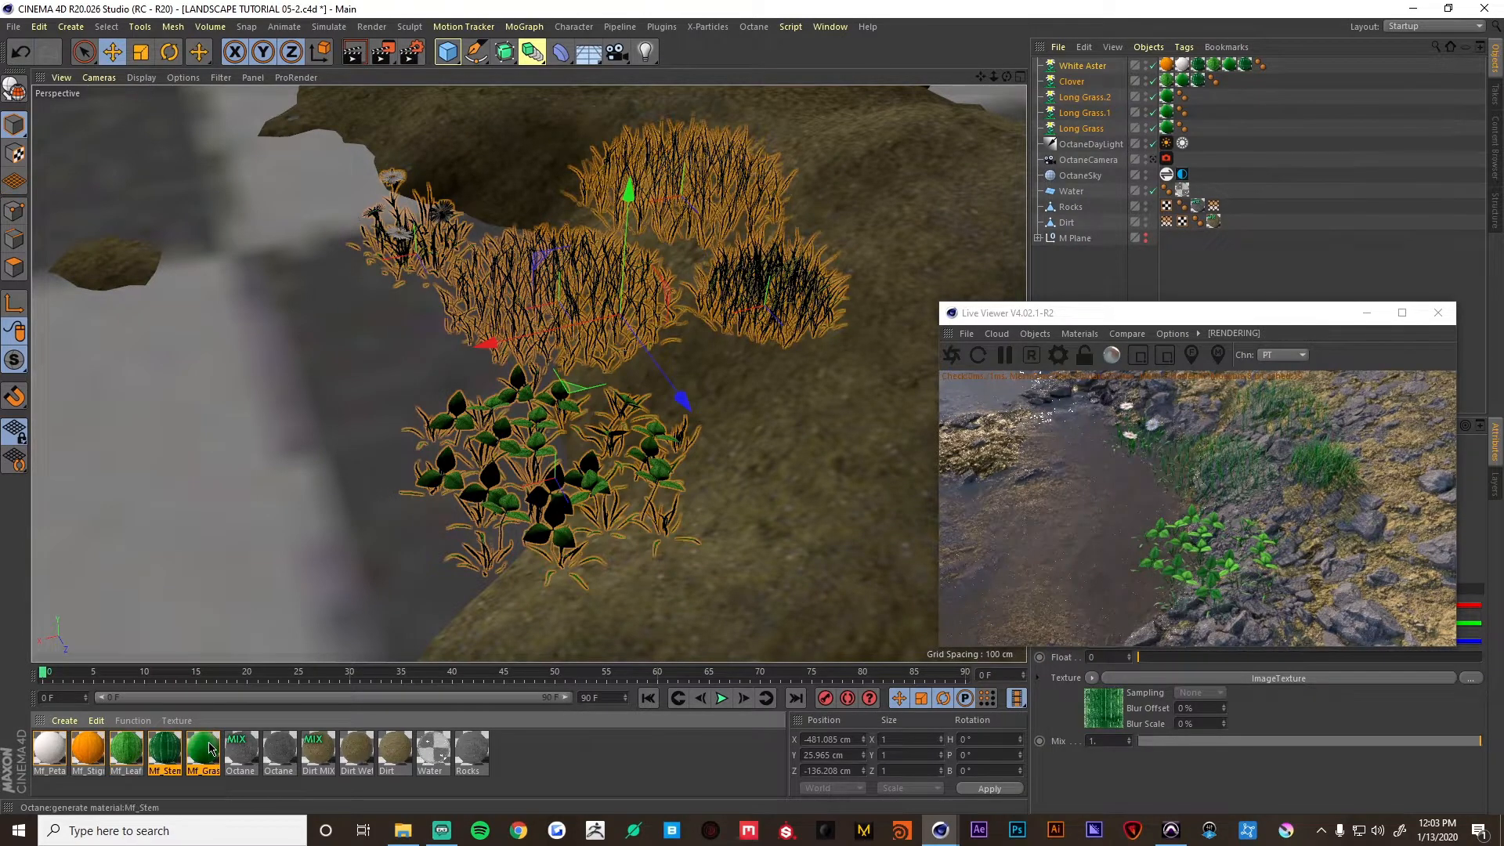
pyautogui.press('Delete')
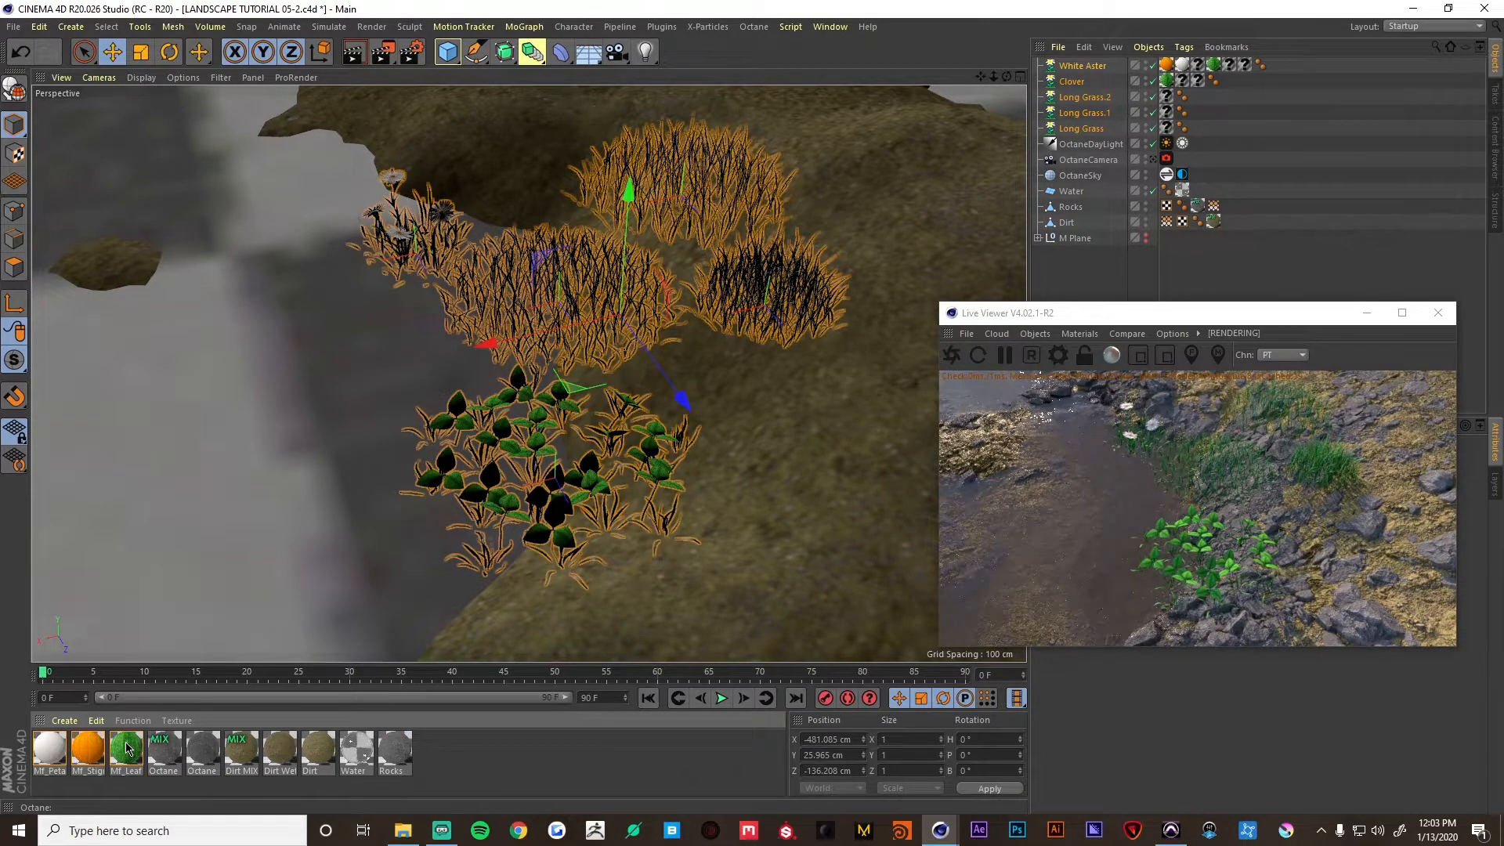
# Assign Mf_Leaf to every missing material slot on the Long Grass clumps, Clover and White Aster.
pyautogui.moveTo(1148, 128); pyautogui.dragTo(1165, 128)
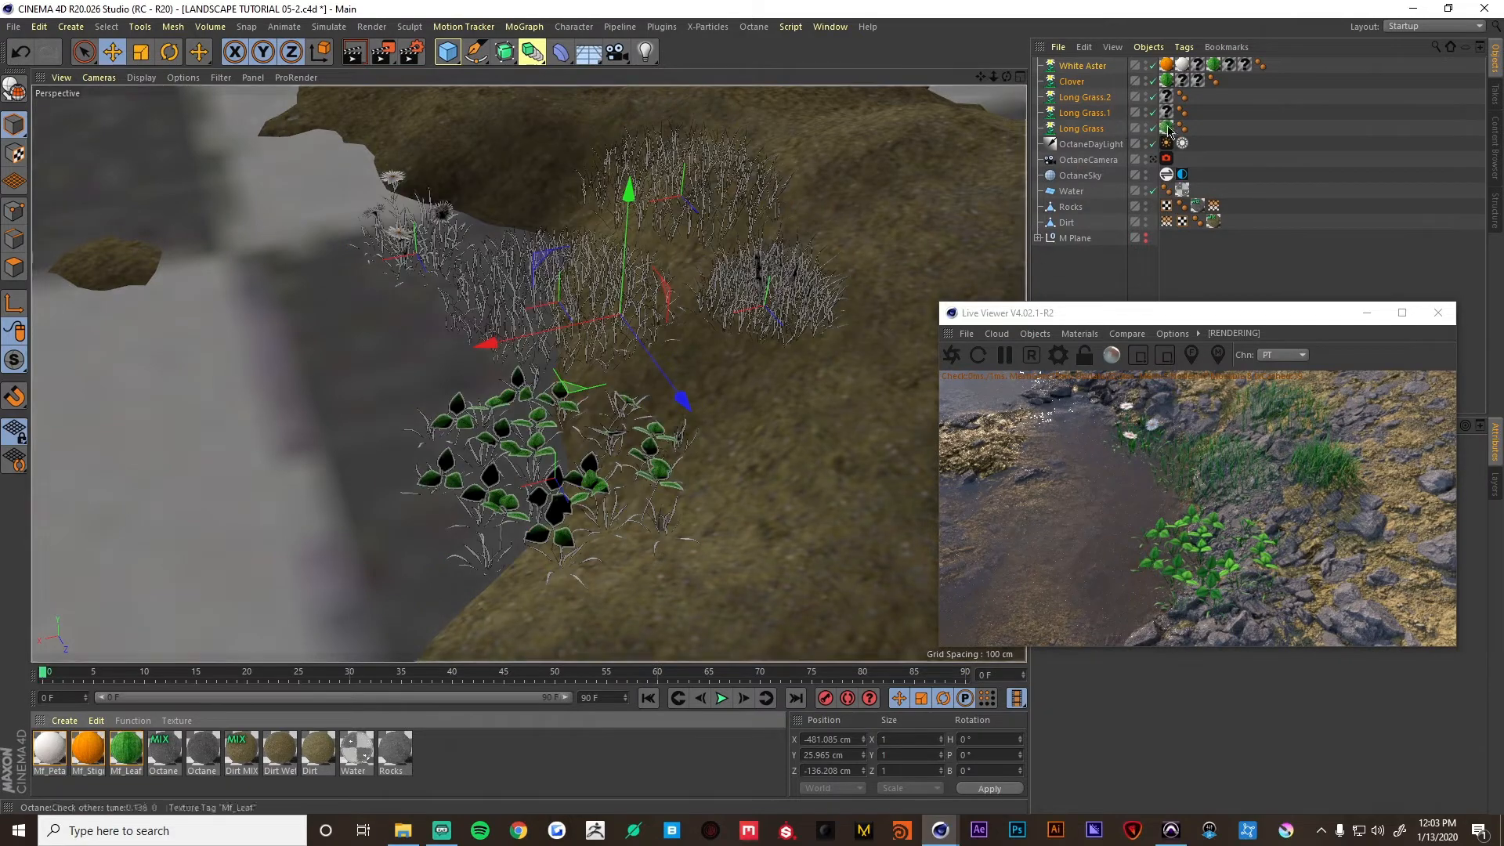
pyautogui.moveTo(126, 748); pyautogui.dragTo(1094, 87)
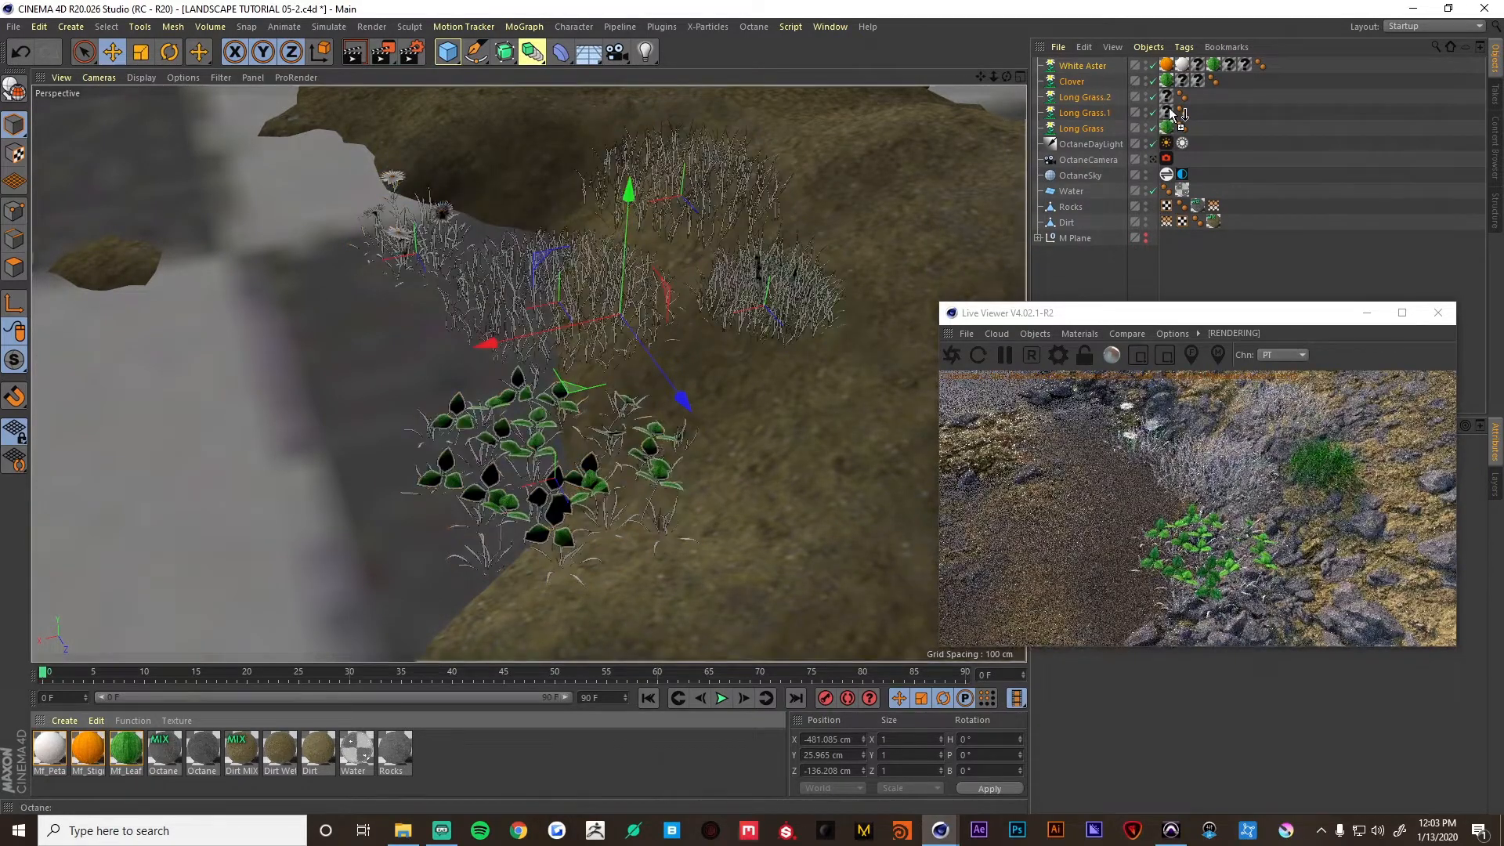
pyautogui.moveTo(1173, 113); pyautogui.dragTo(1199, 66)
pyautogui.moveTo(127, 750); pyautogui.dragTo(1247, 66)
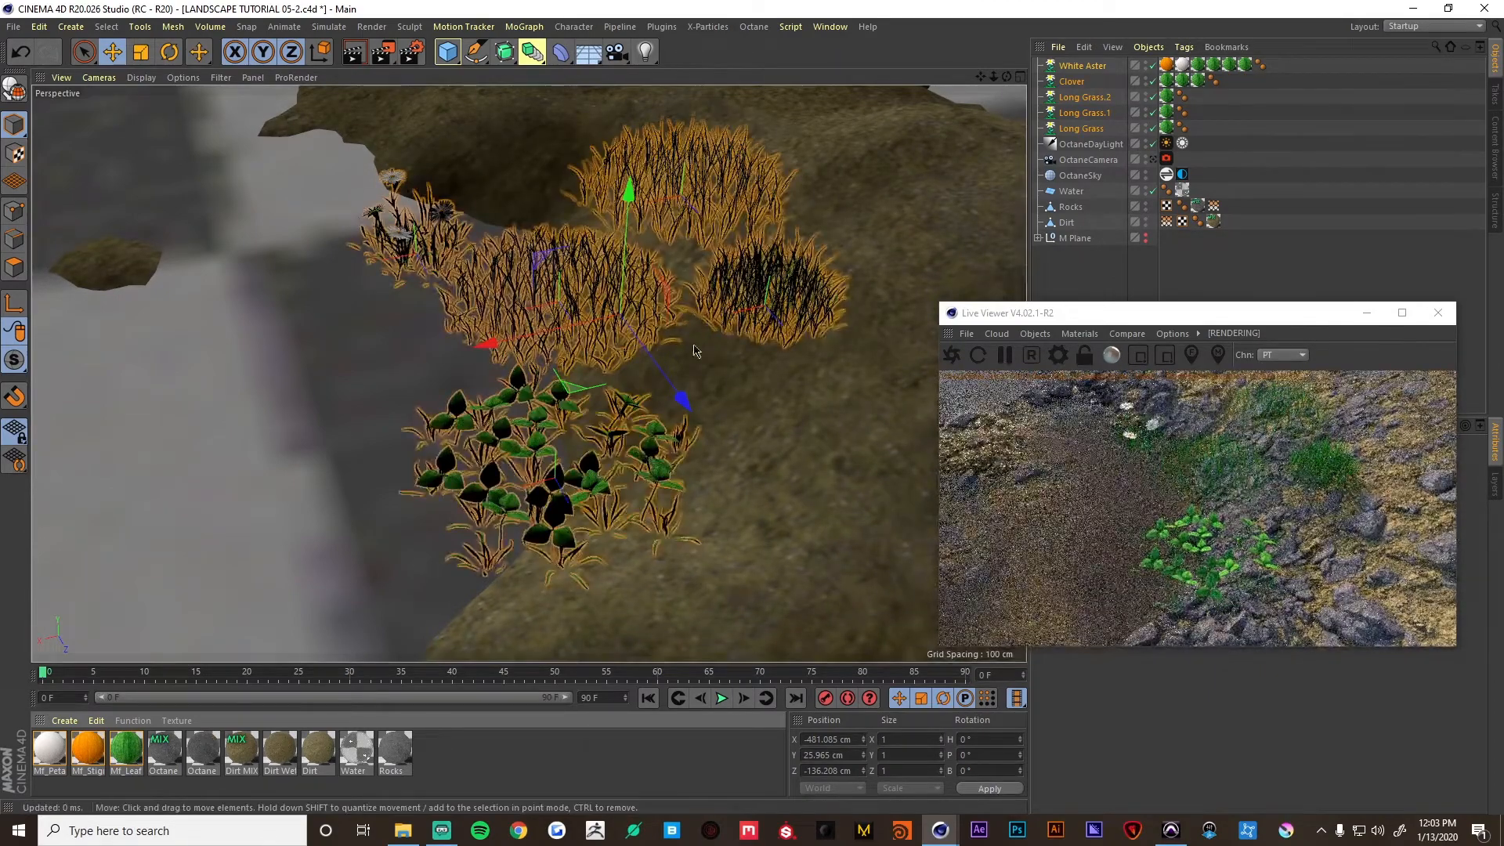
# Open the Mf_Leaf material in the Octane Node Editor and arrange its nodes with room beside the image texture.
pyautogui.keyDown('alt'); pyautogui.moveTo(599, 458); pyautogui.dragTo(571, 415); pyautogui.keyUp('alt')
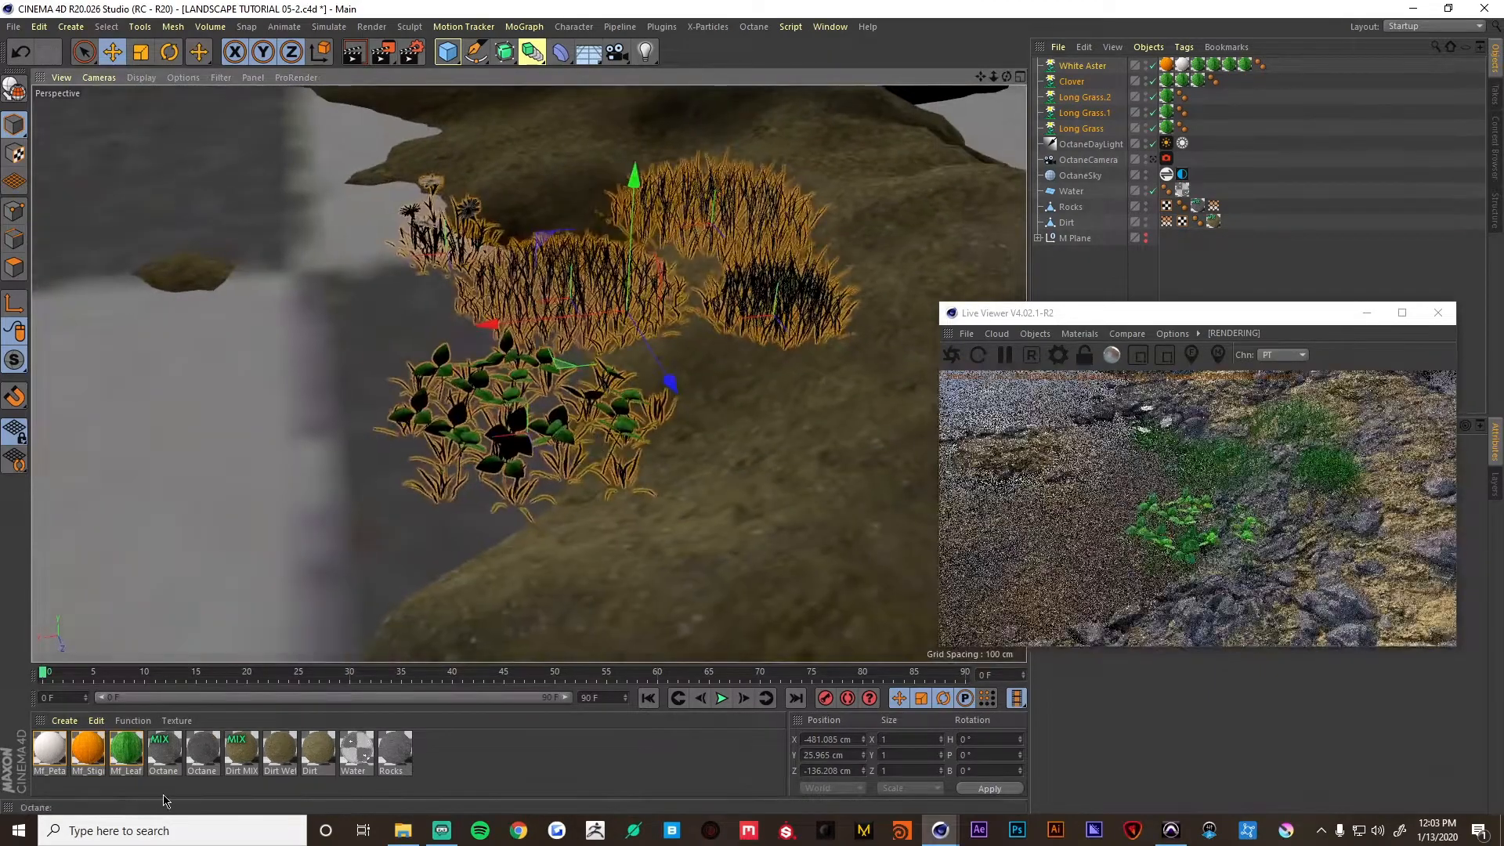
pyautogui.click(139, 763)
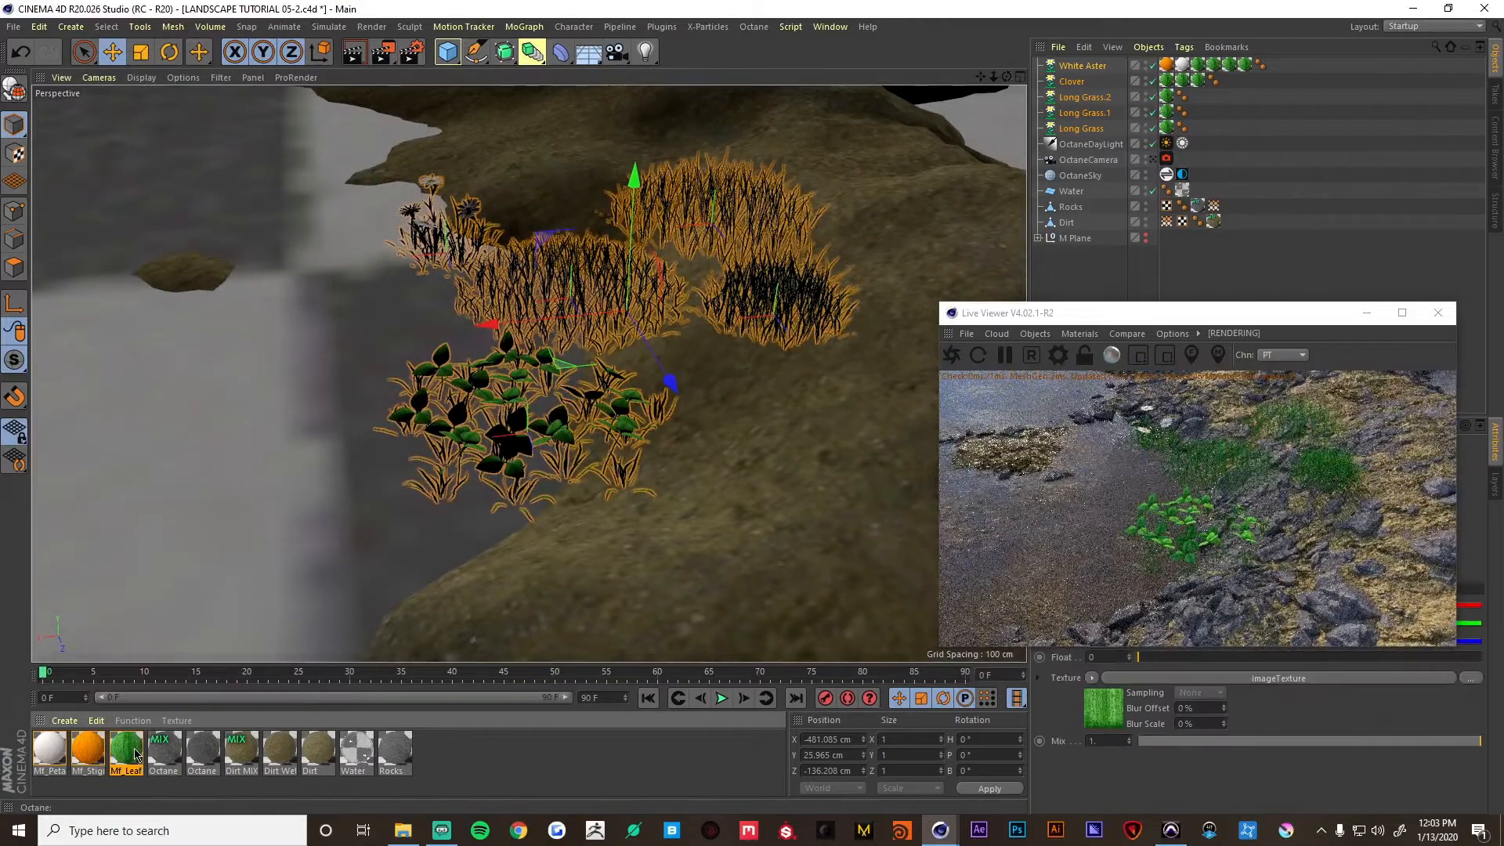
pyautogui.click(1079, 333)
pyautogui.click(1091, 368)
pyautogui.moveTo(486, 295); pyautogui.dragTo(421, 169)
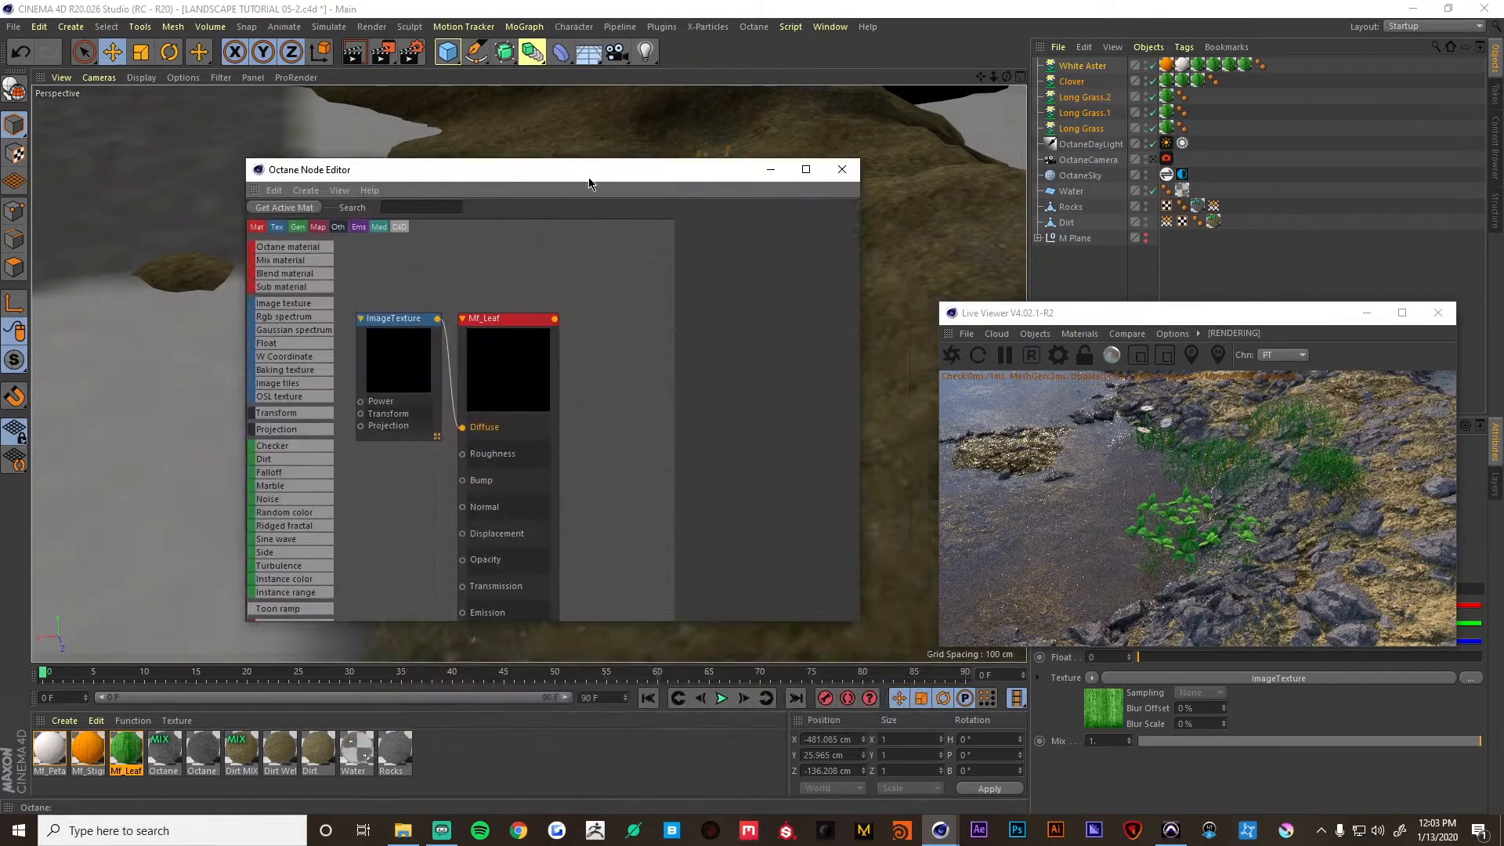
pyautogui.scroll(-1, 552, 381)
pyautogui.moveTo(589, 403); pyautogui.dragTo(547, 379, button='middle')
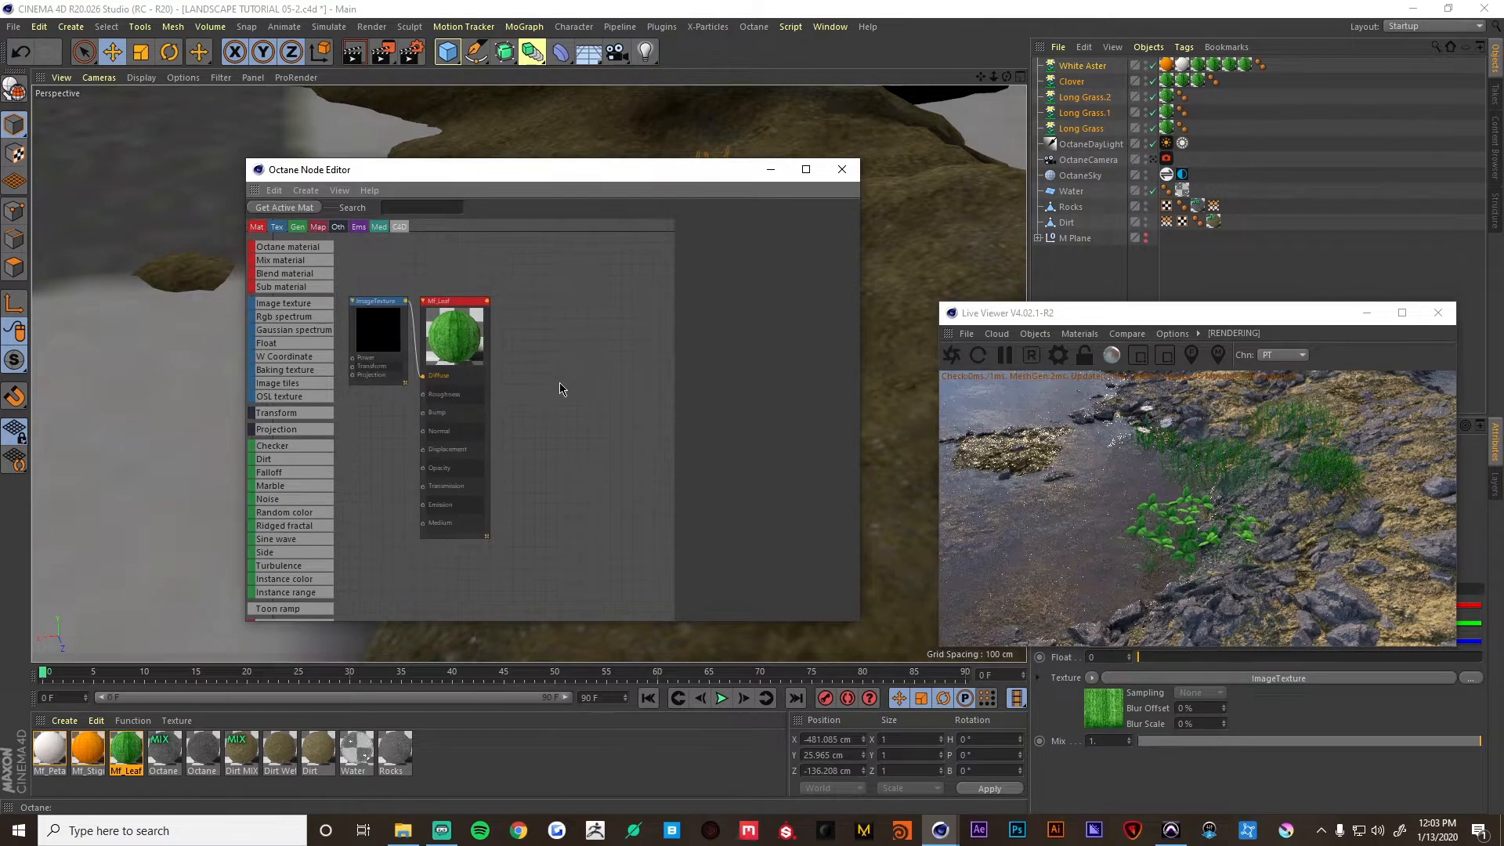
pyautogui.moveTo(451, 328); pyautogui.dragTo(471, 318)
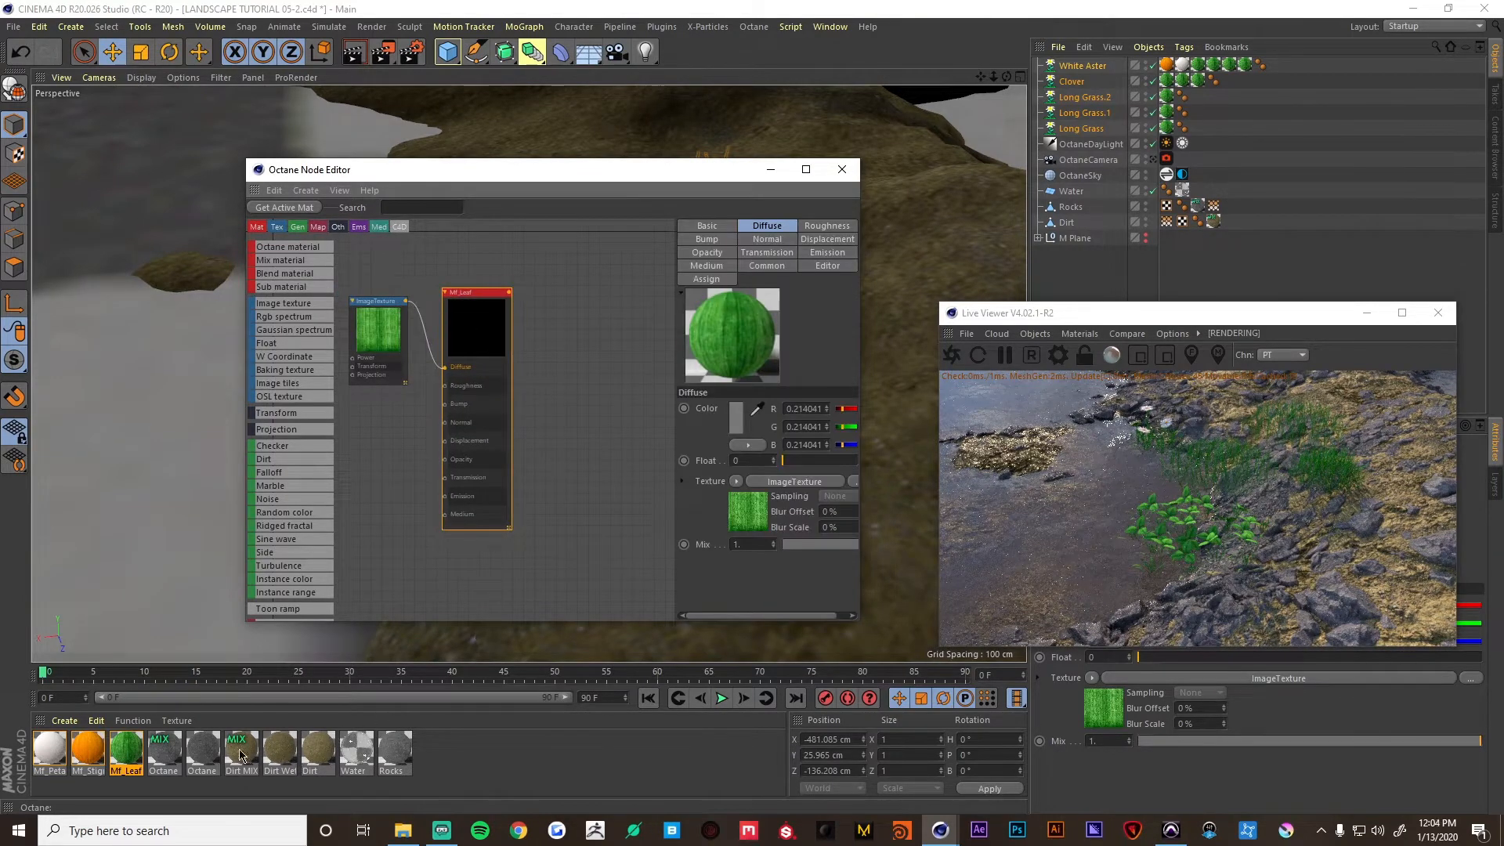
pyautogui.moveTo(524, 361); pyautogui.dragTo(536, 365, button='middle')
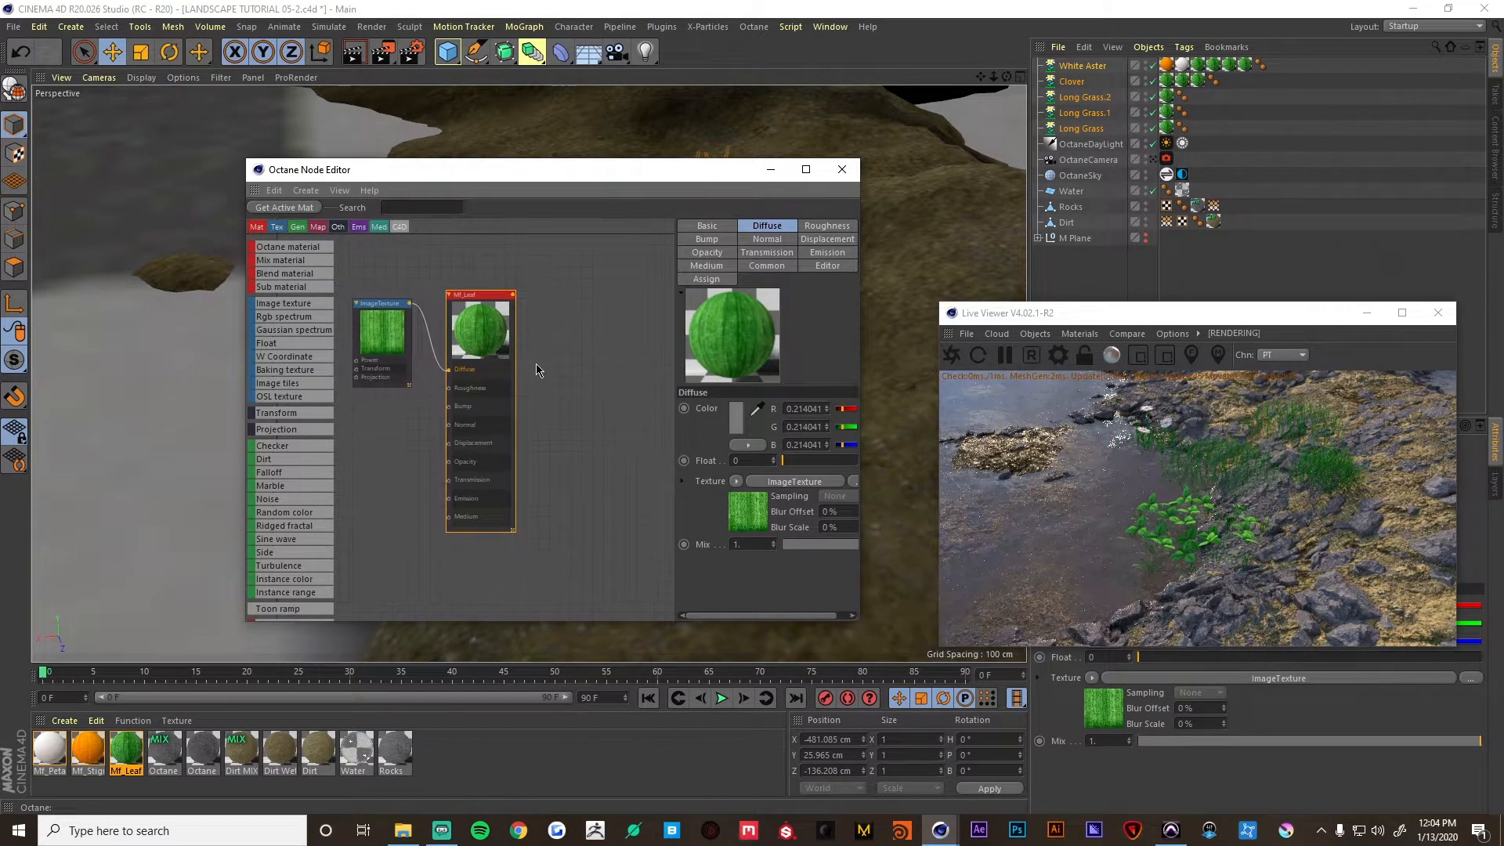
# Add an Octane Material node beside Mf_Leaf, and connect the image texture to its Diffuse input and to both materials' Bump inputs.
pyautogui.moveTo(449, 332); pyautogui.dragTo(437, 409)
pyautogui.click(532, 363)
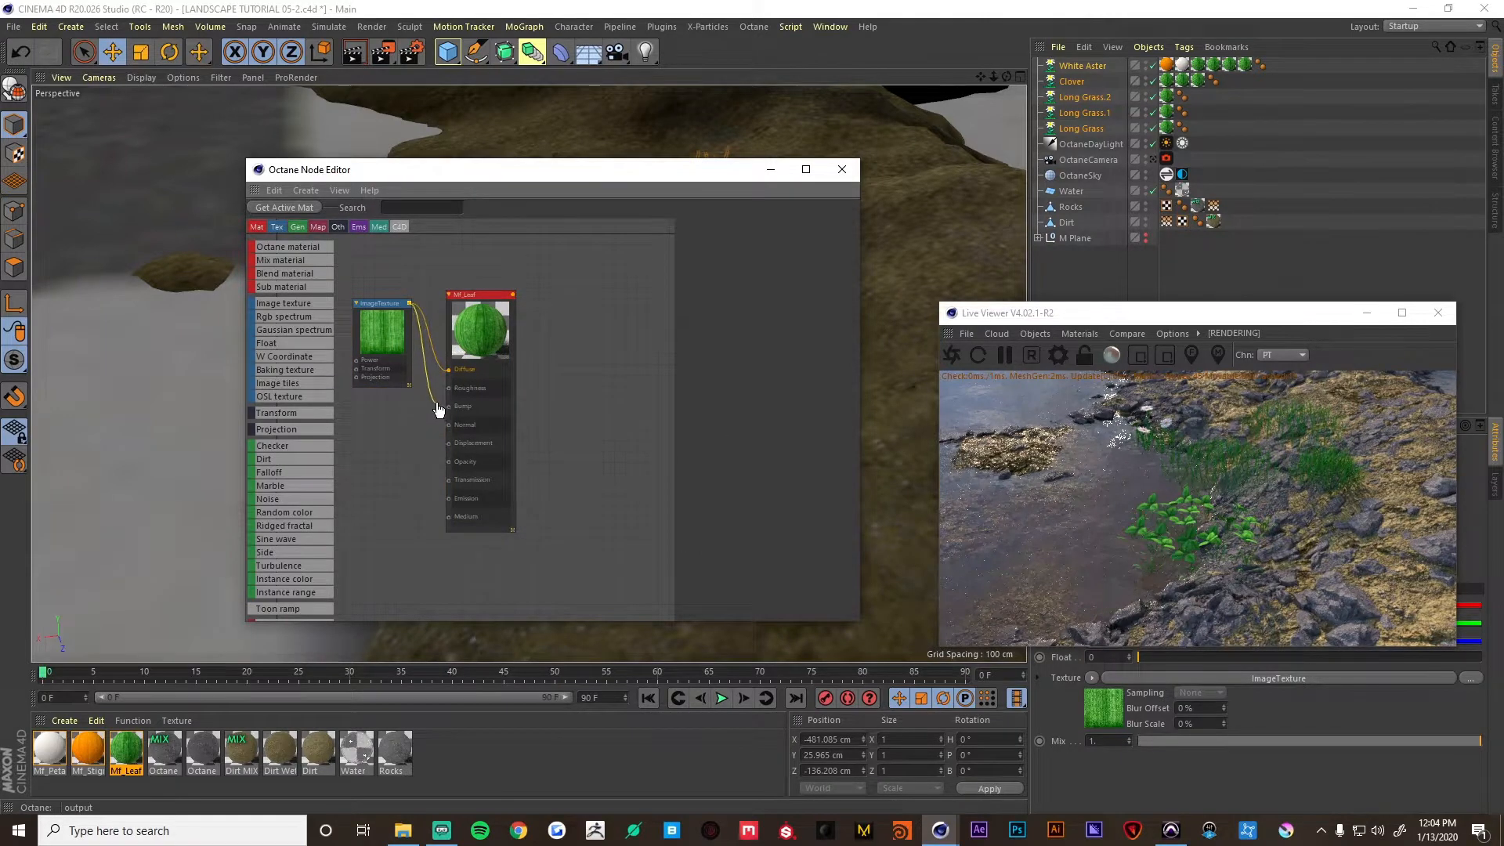
pyautogui.moveTo(496, 324); pyautogui.dragTo(595, 335)
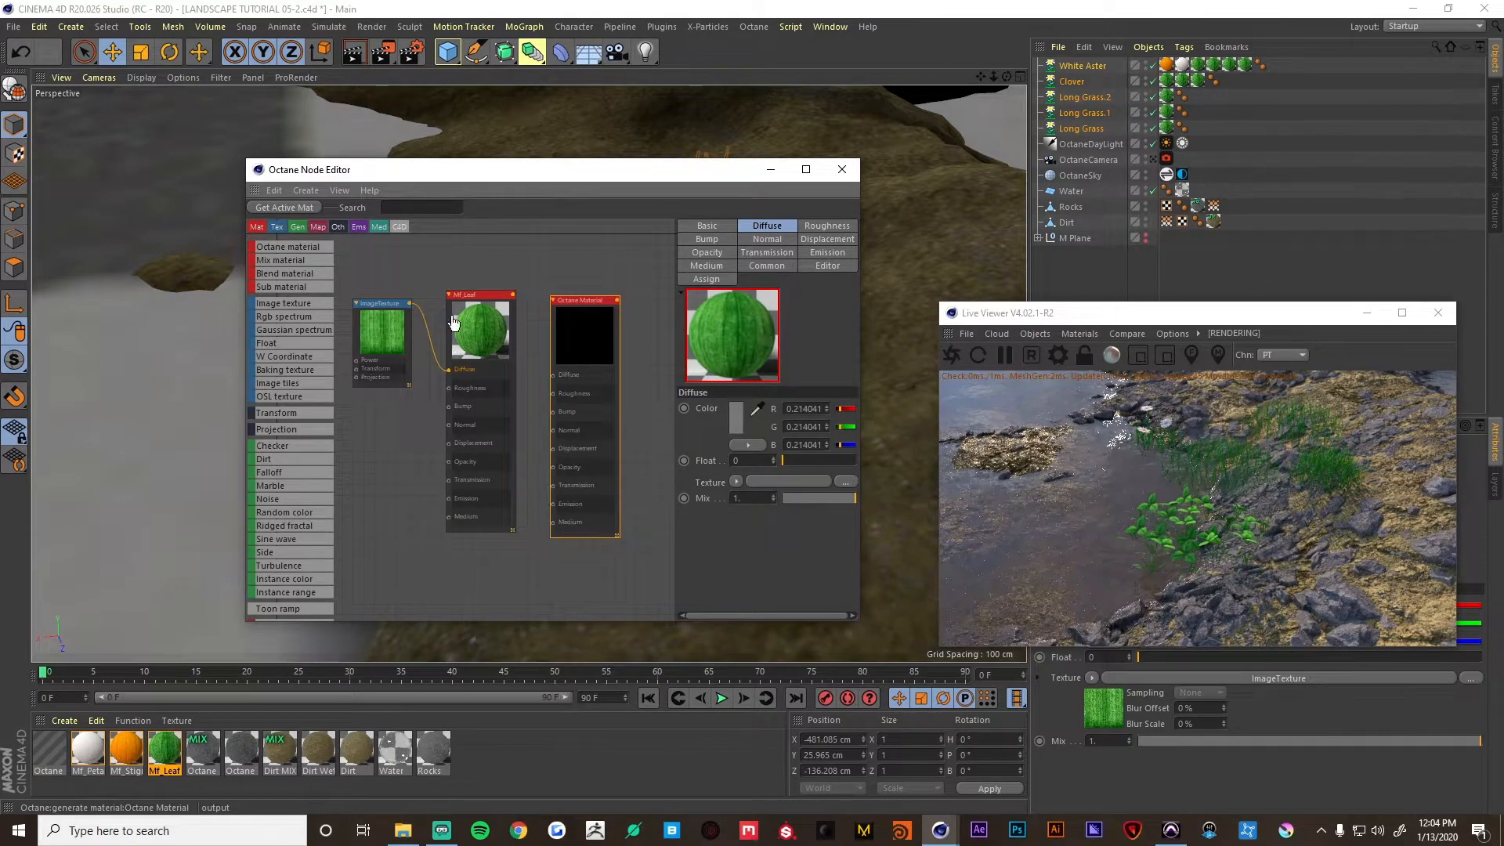
pyautogui.click(400, 307)
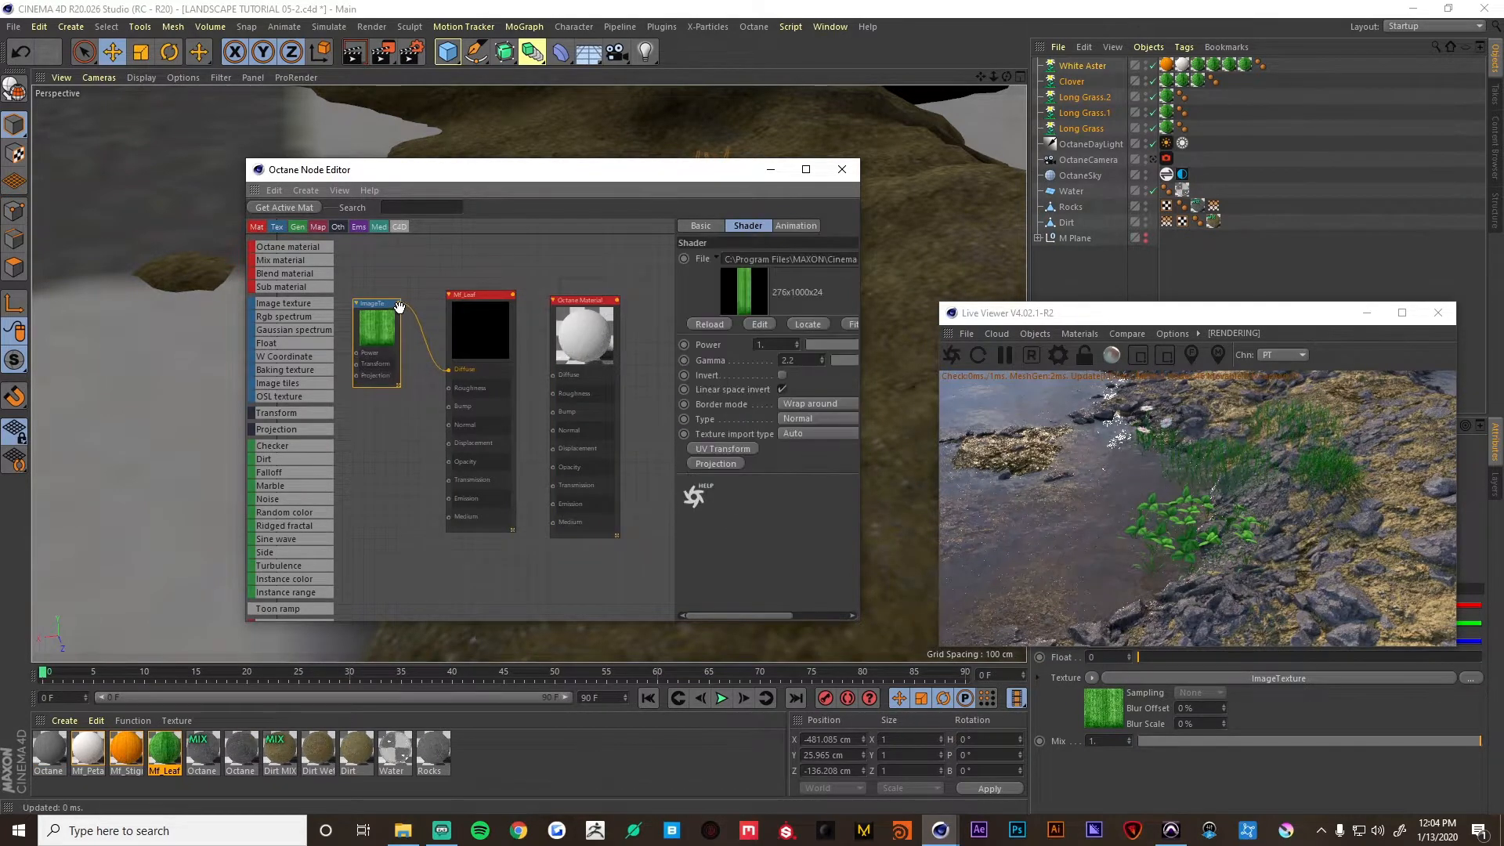
pyautogui.moveTo(426, 326); pyautogui.dragTo(553, 374)
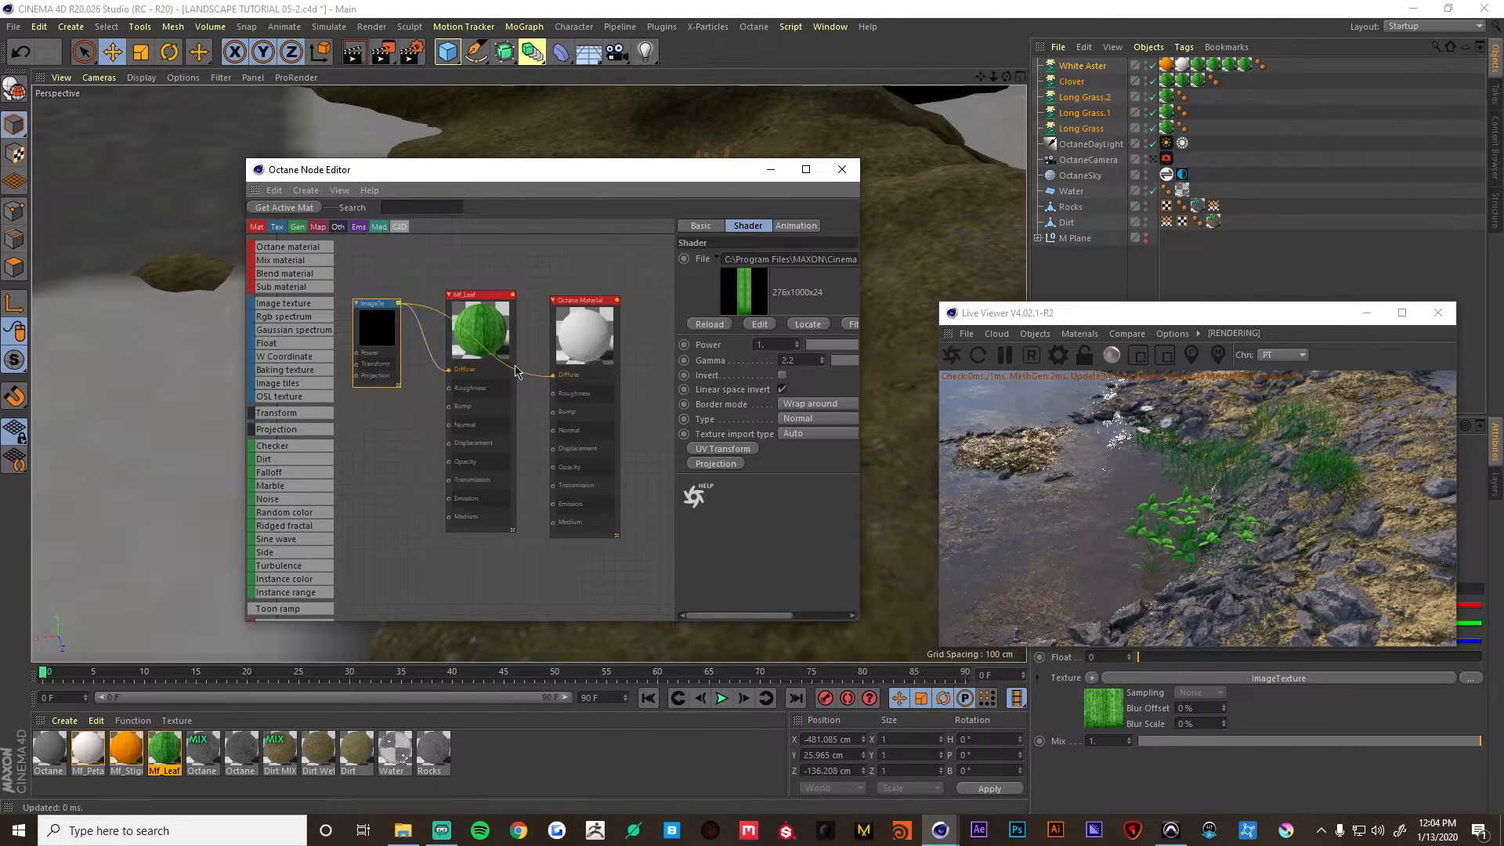
pyautogui.moveTo(379, 319); pyautogui.dragTo(449, 407)
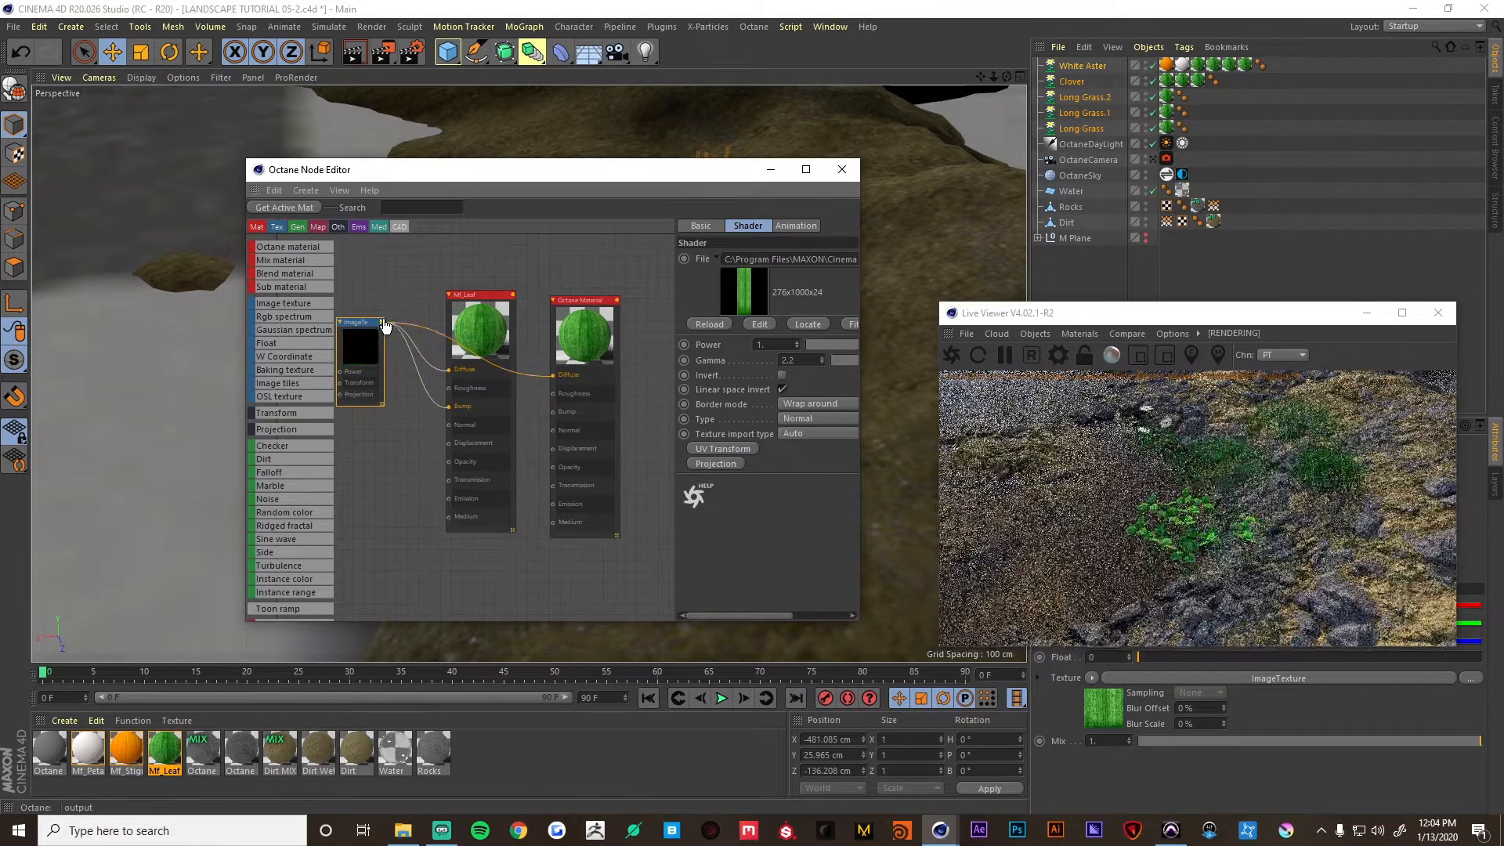
pyautogui.moveTo(383, 323); pyautogui.dragTo(558, 415)
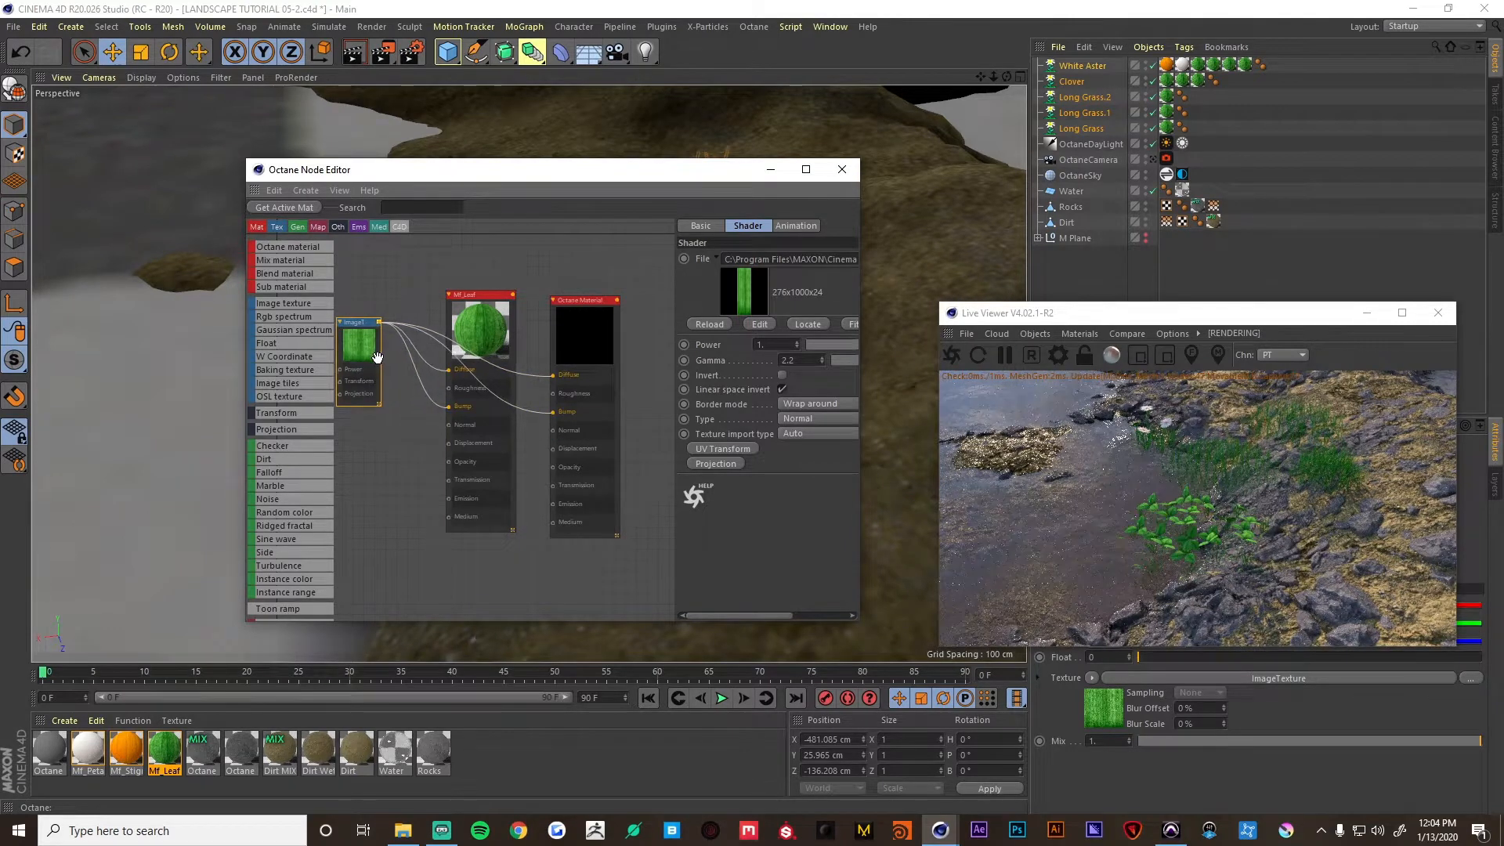
# Connect the image texture to the Transmission input of Mf_Leaf.
pyautogui.click(502, 319)
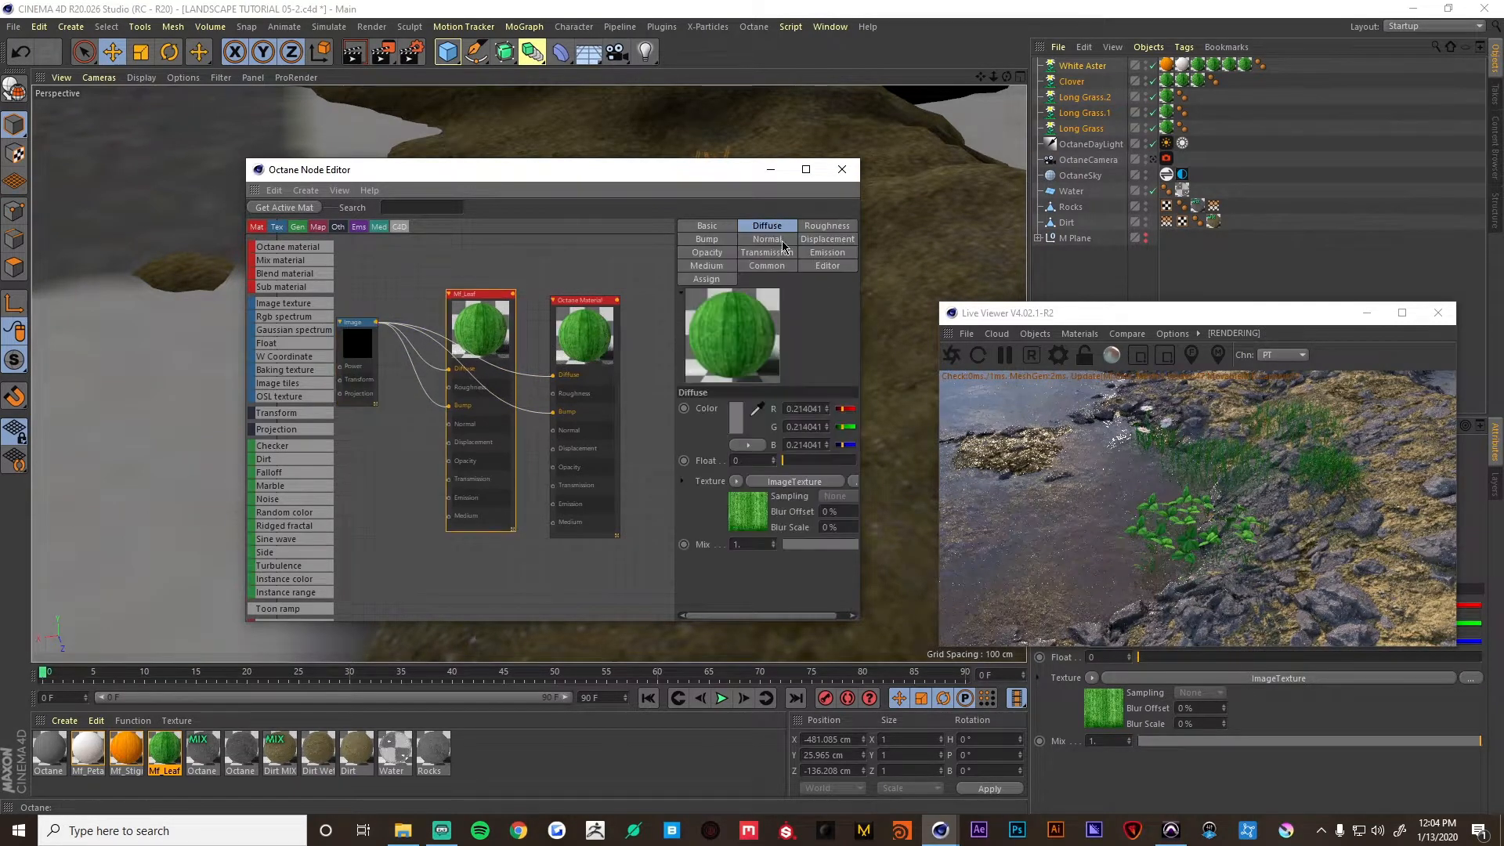
pyautogui.click(759, 253)
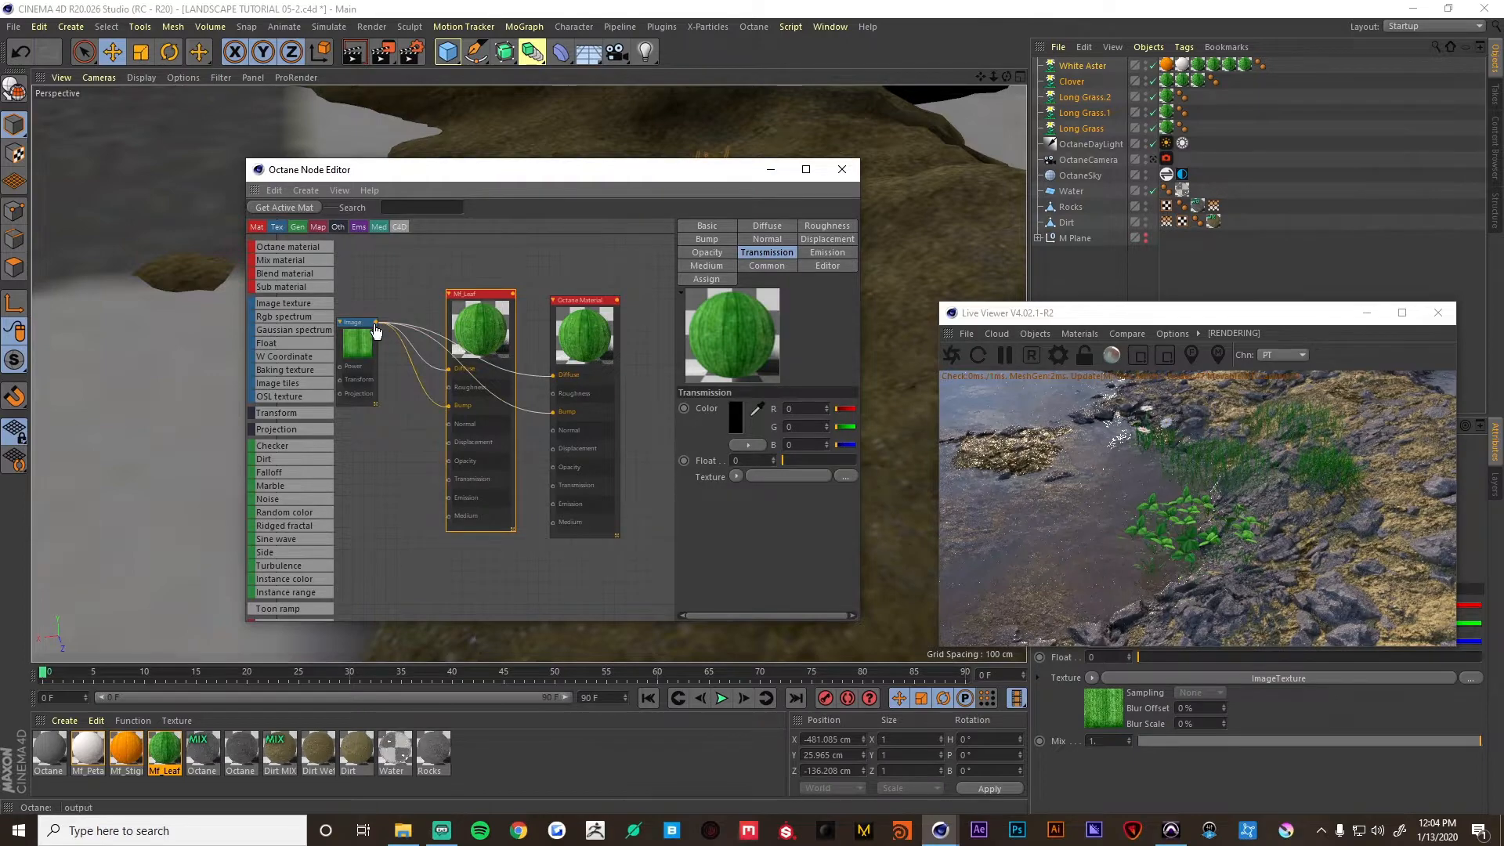
pyautogui.moveTo(375, 327); pyautogui.dragTo(448, 479)
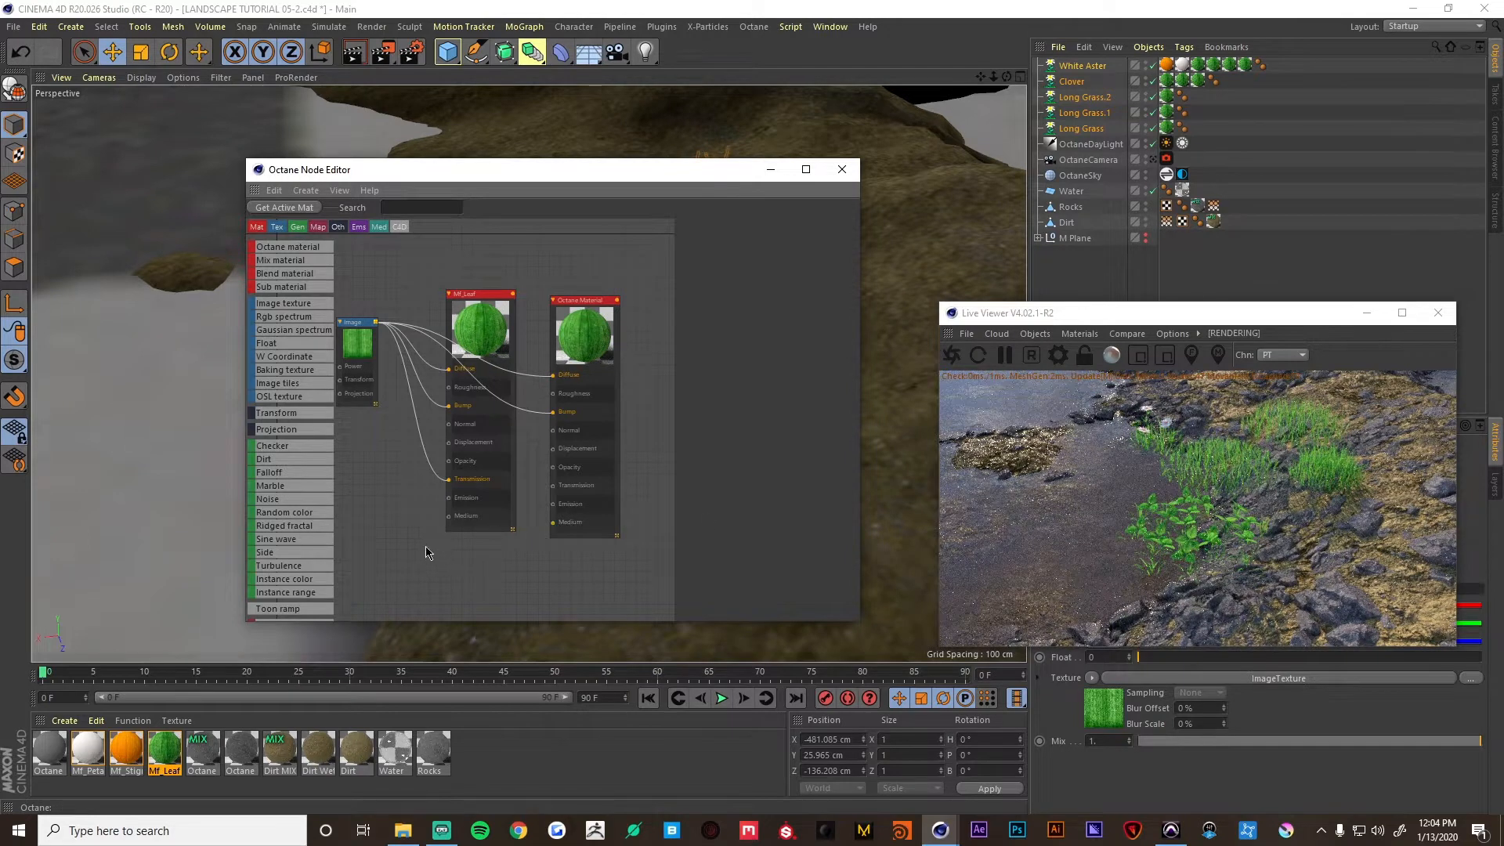
pyautogui.scroll(-5, 326, 558)
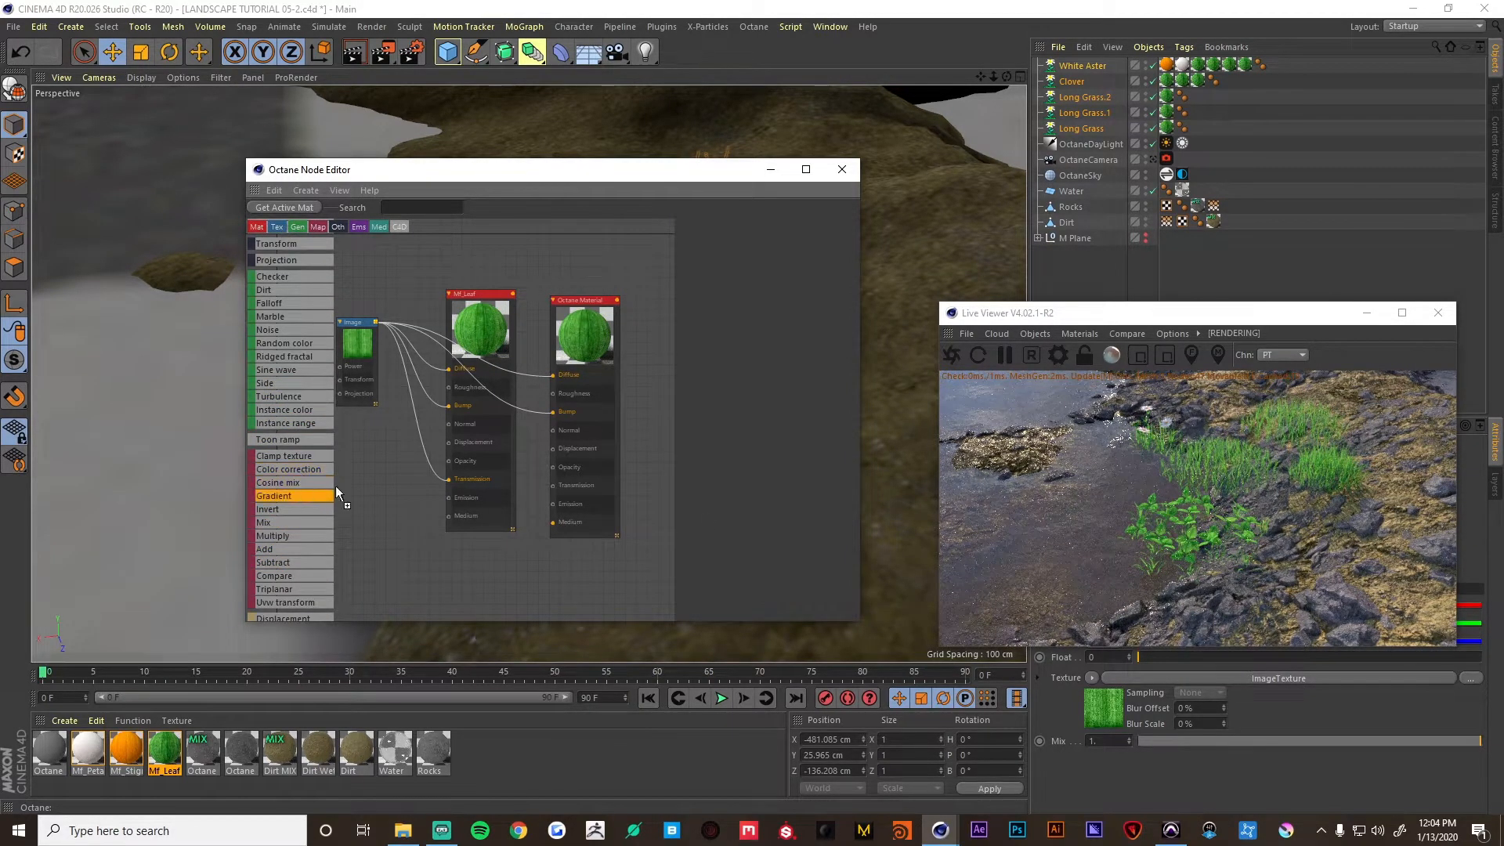
pyautogui.moveTo(413, 409); pyautogui.dragTo(411, 407)
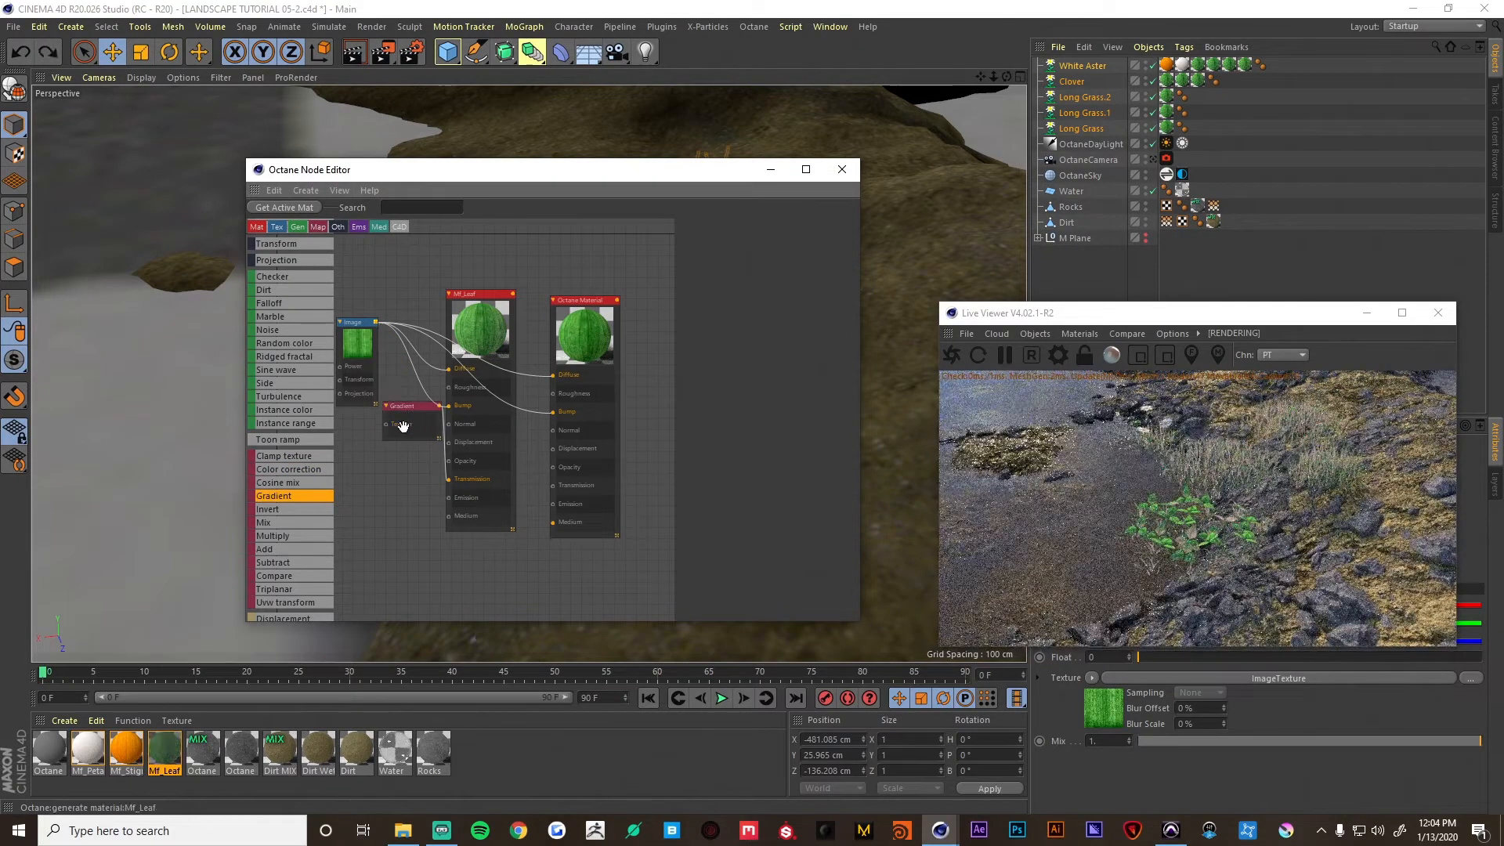
pyautogui.hotkey('ctrl', 'z')
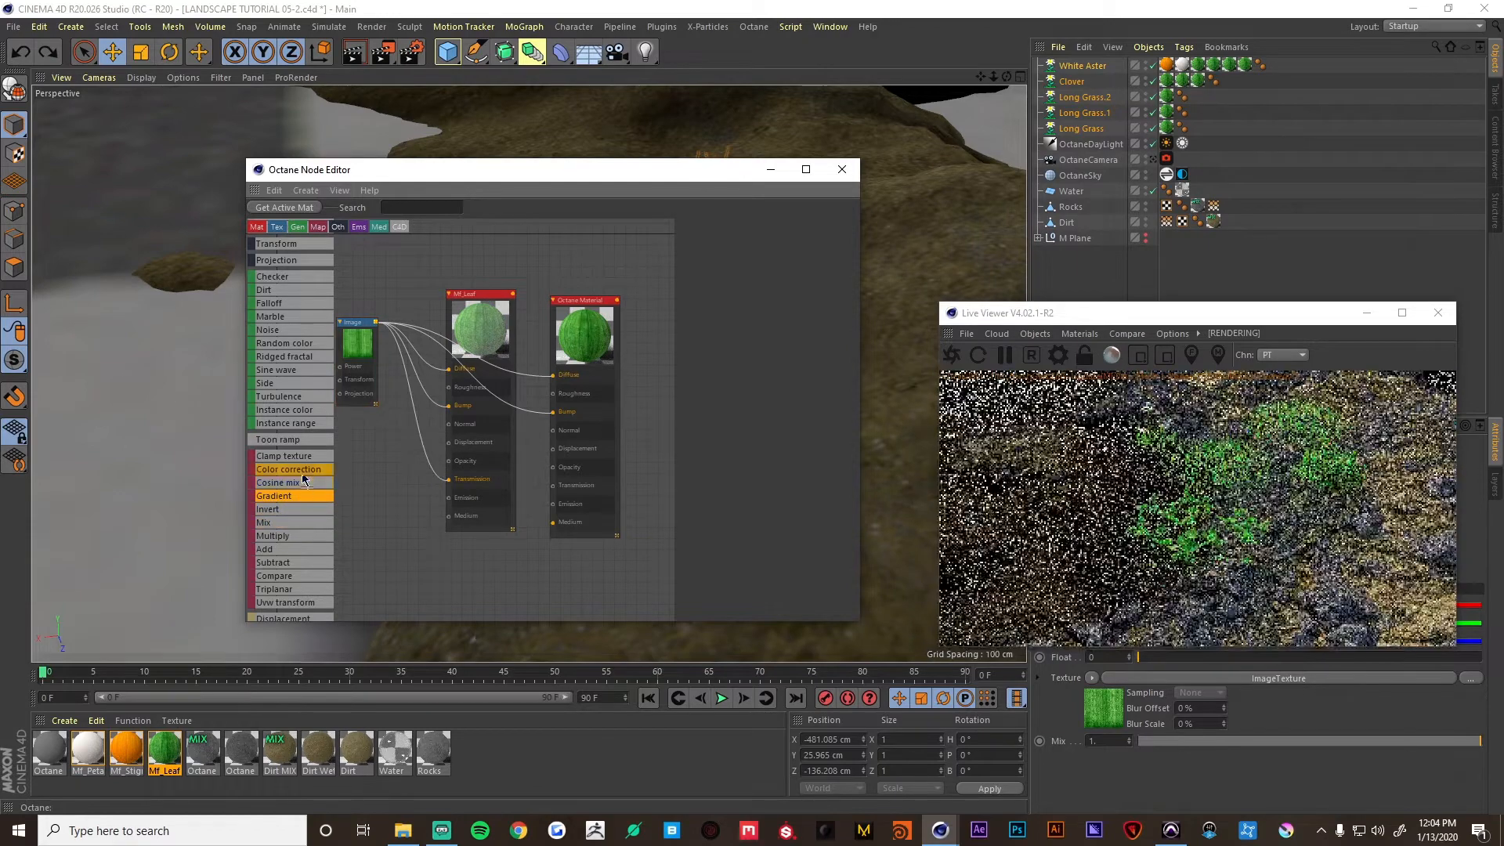
# Insert a Color correction node between the image texture and Mf_Leaf's Transmission input, and set its gamma to about 1.38.
pyautogui.moveTo(307, 470); pyautogui.dragTo(343, 462)
pyautogui.moveTo(409, 403); pyautogui.dragTo(407, 407)
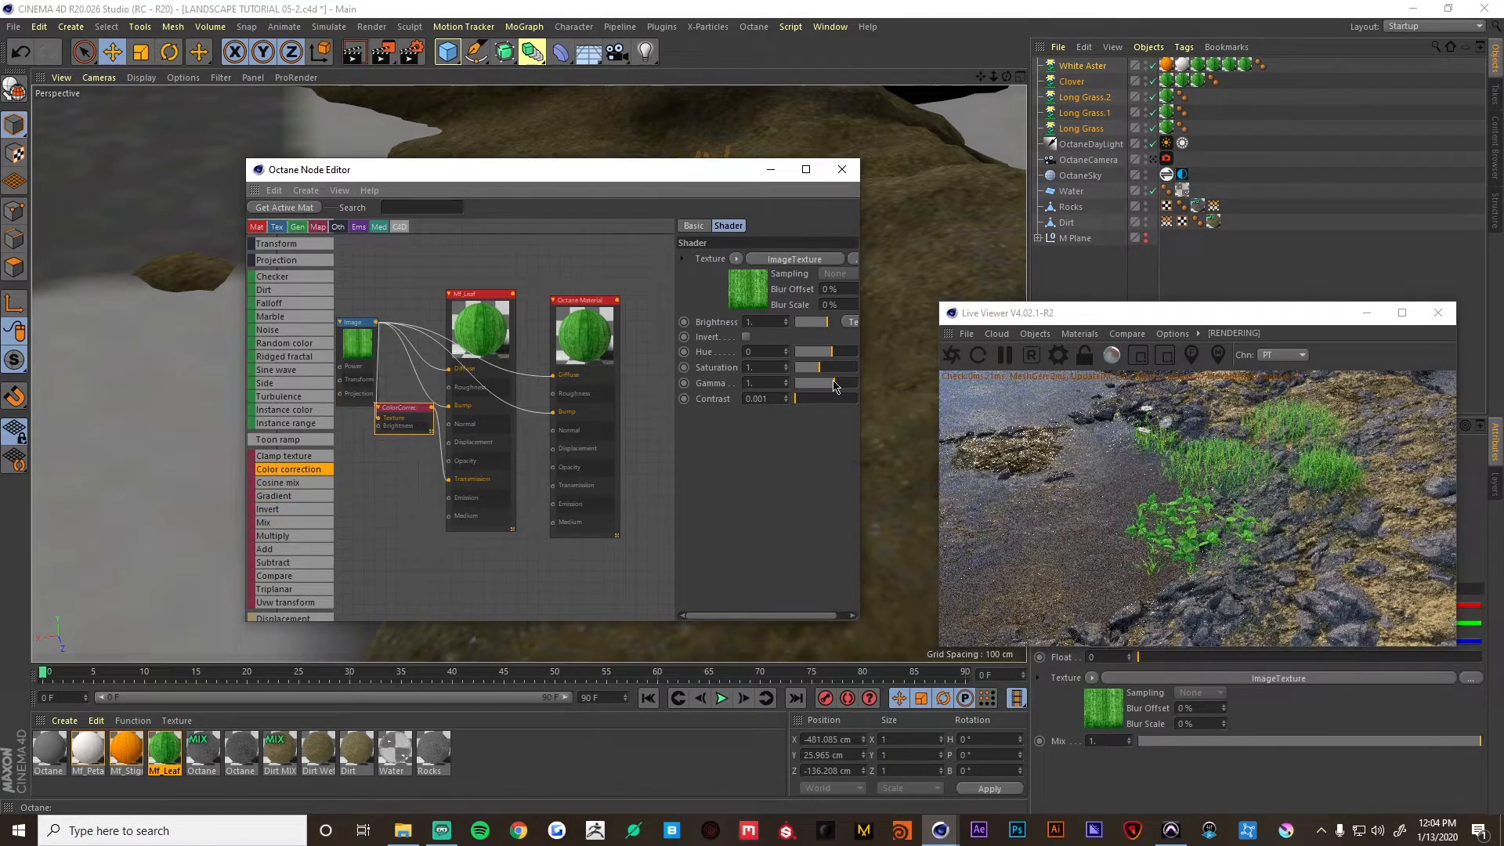
pyautogui.moveTo(830, 386); pyautogui.dragTo(838, 389)
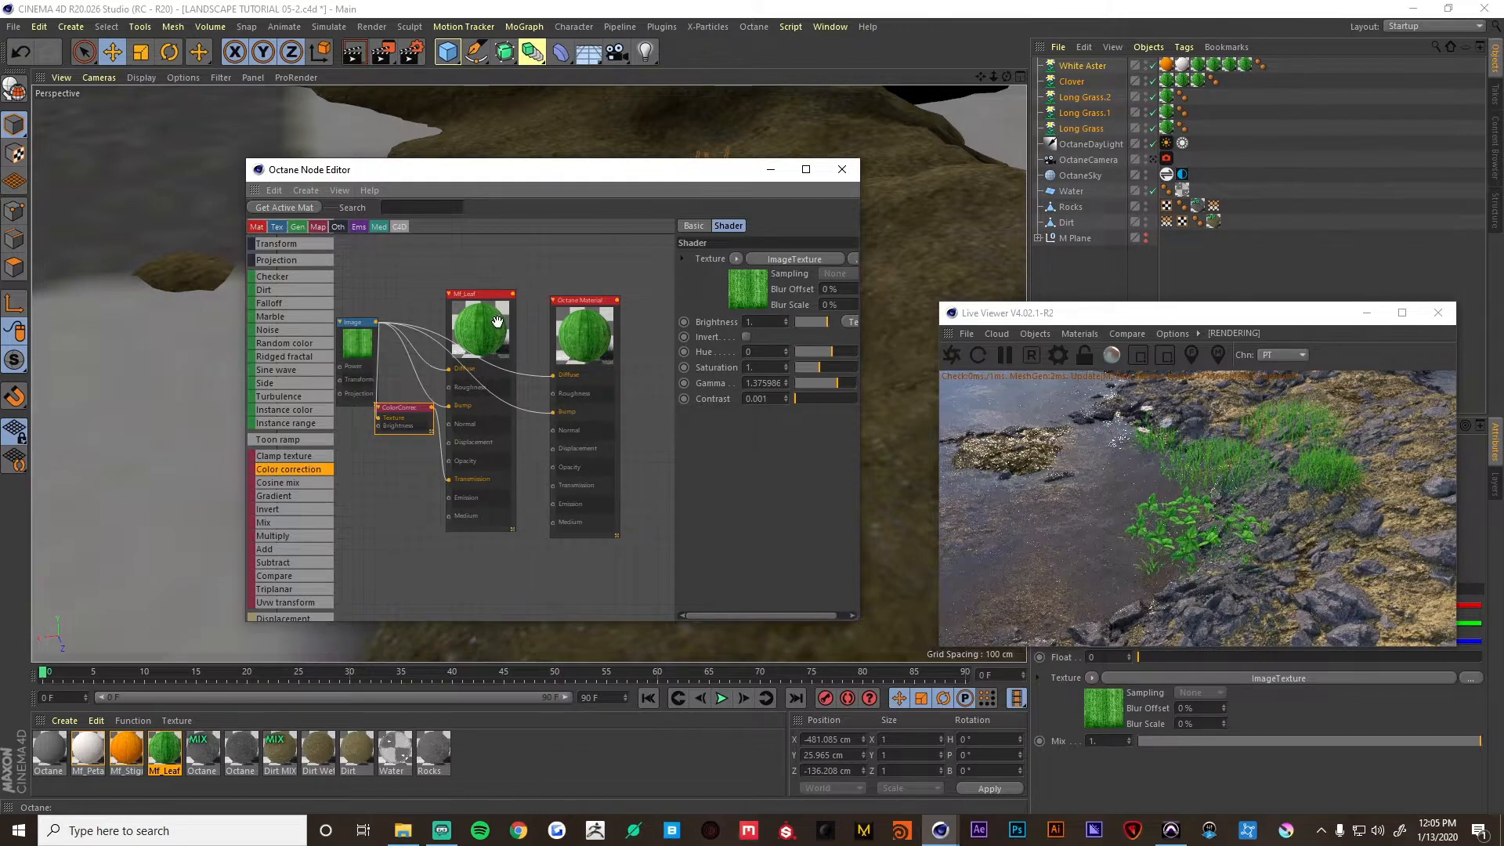
# Add a Mix material node, connecting Mf_Leaf to Material1 and the Octane Material to Material2, and arrange the nodes.
pyautogui.moveTo(575, 333); pyautogui.dragTo(587, 333)
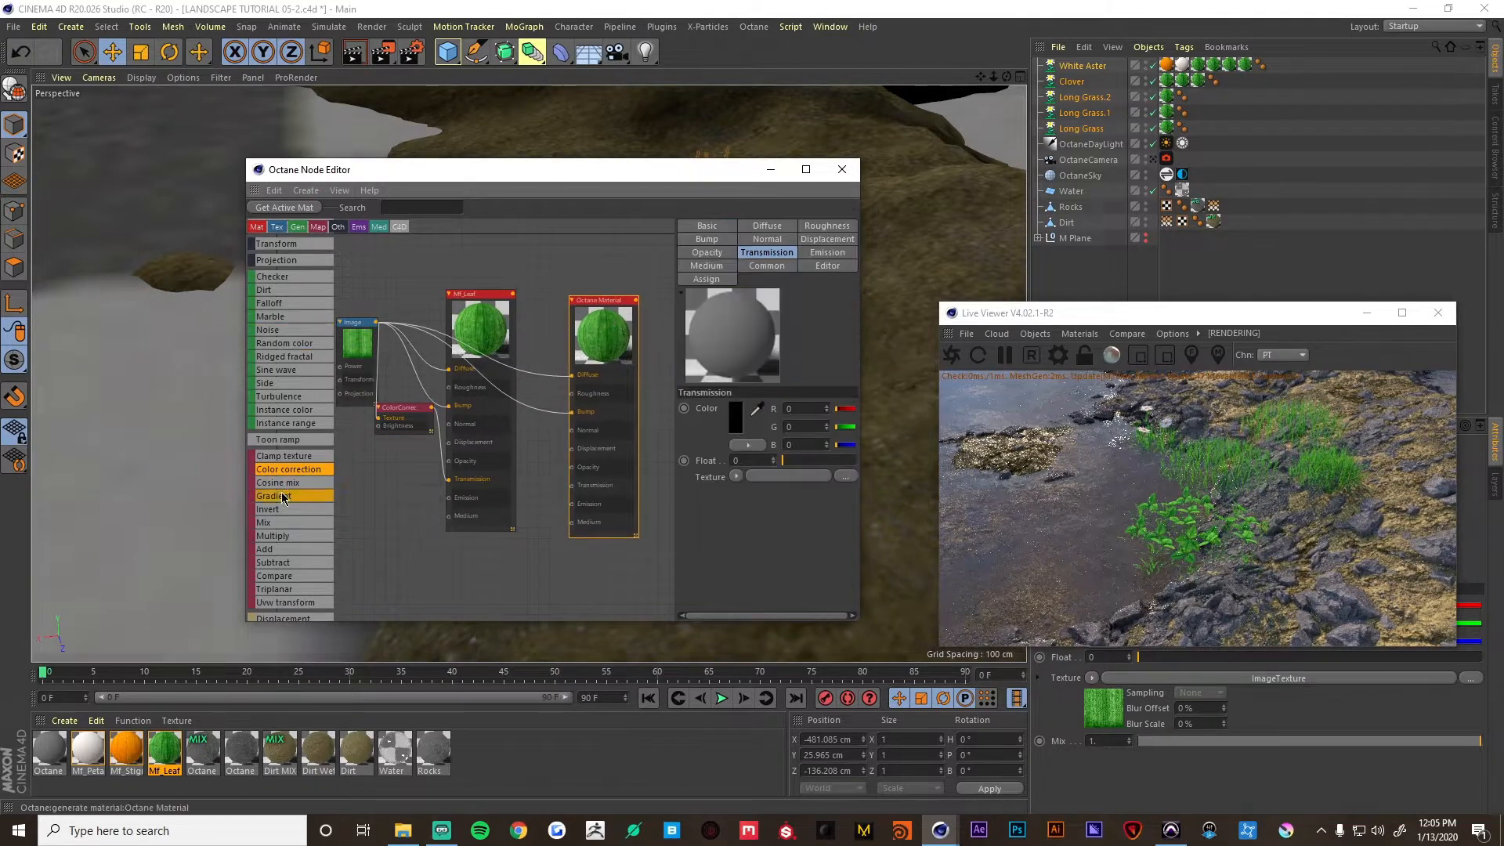
pyautogui.scroll(5, 283, 496)
pyautogui.moveTo(284, 260); pyautogui.dragTo(605, 254)
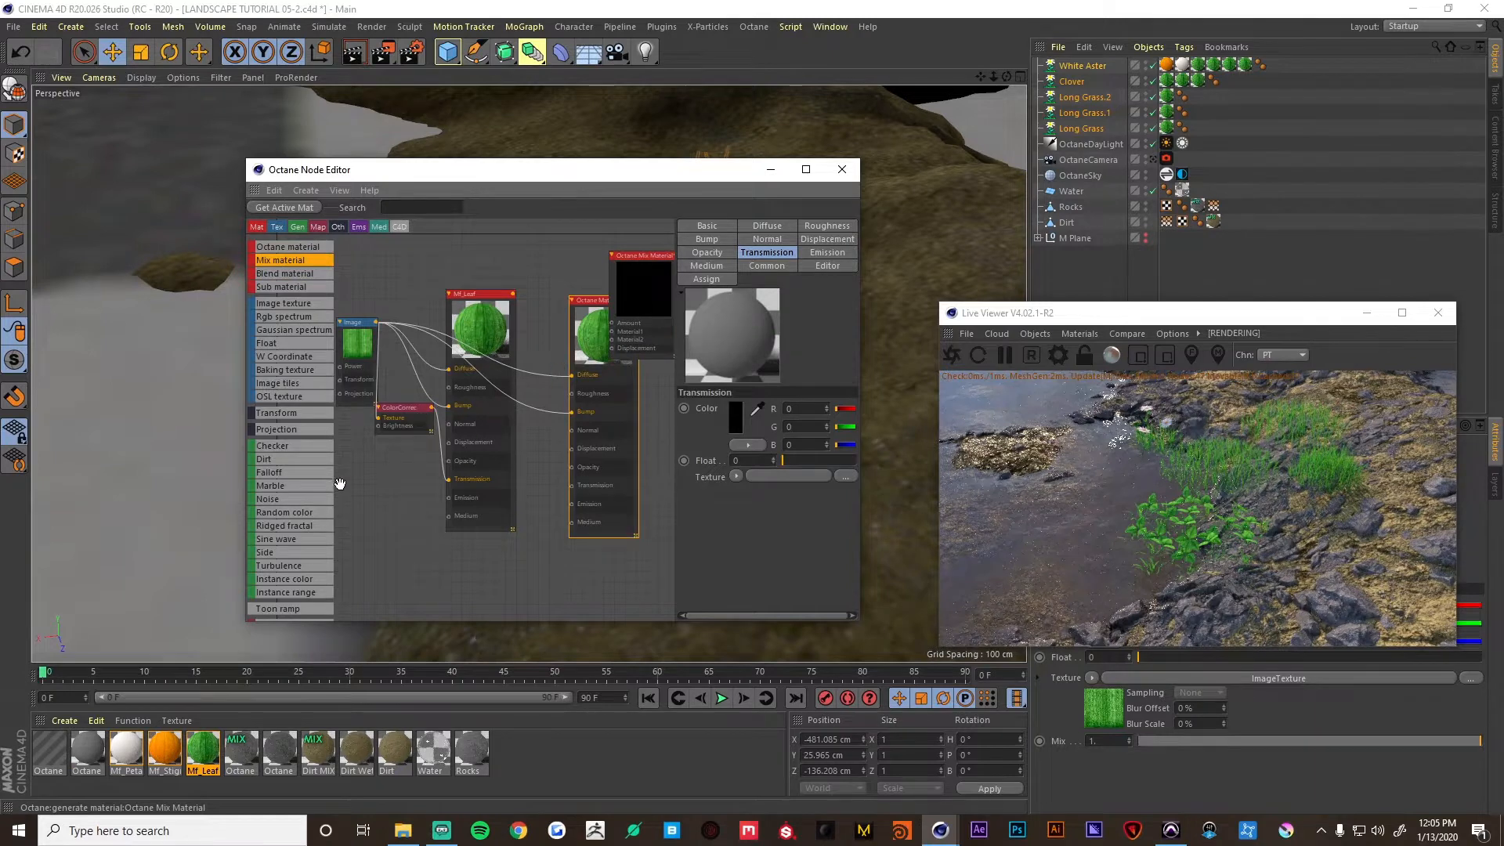
pyautogui.moveTo(500, 444); pyautogui.dragTo(416, 474, button='middle')
pyautogui.moveTo(562, 332); pyautogui.dragTo(598, 354)
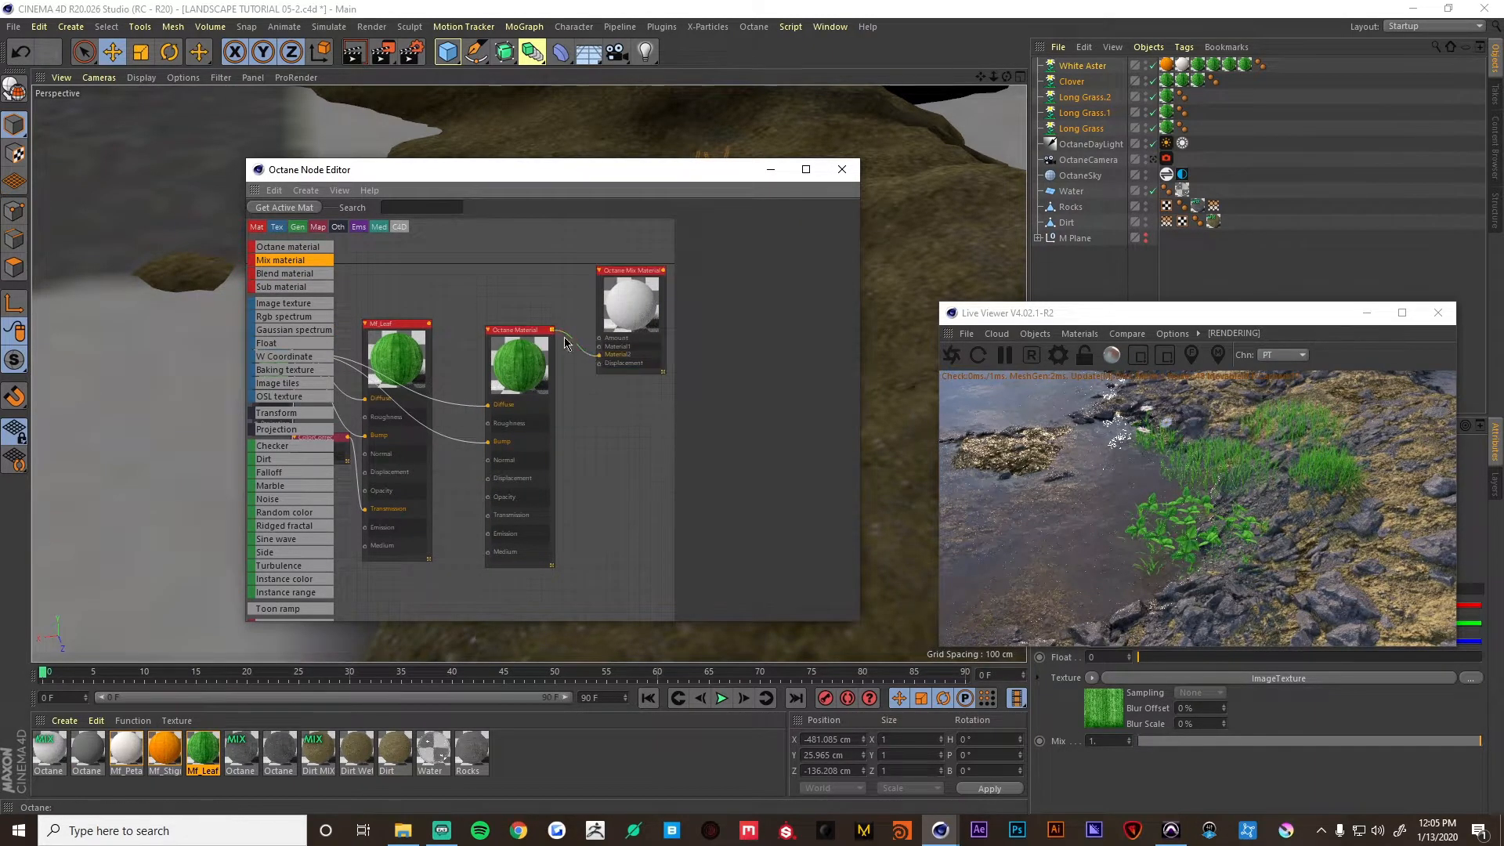
pyautogui.moveTo(469, 312); pyautogui.dragTo(602, 347)
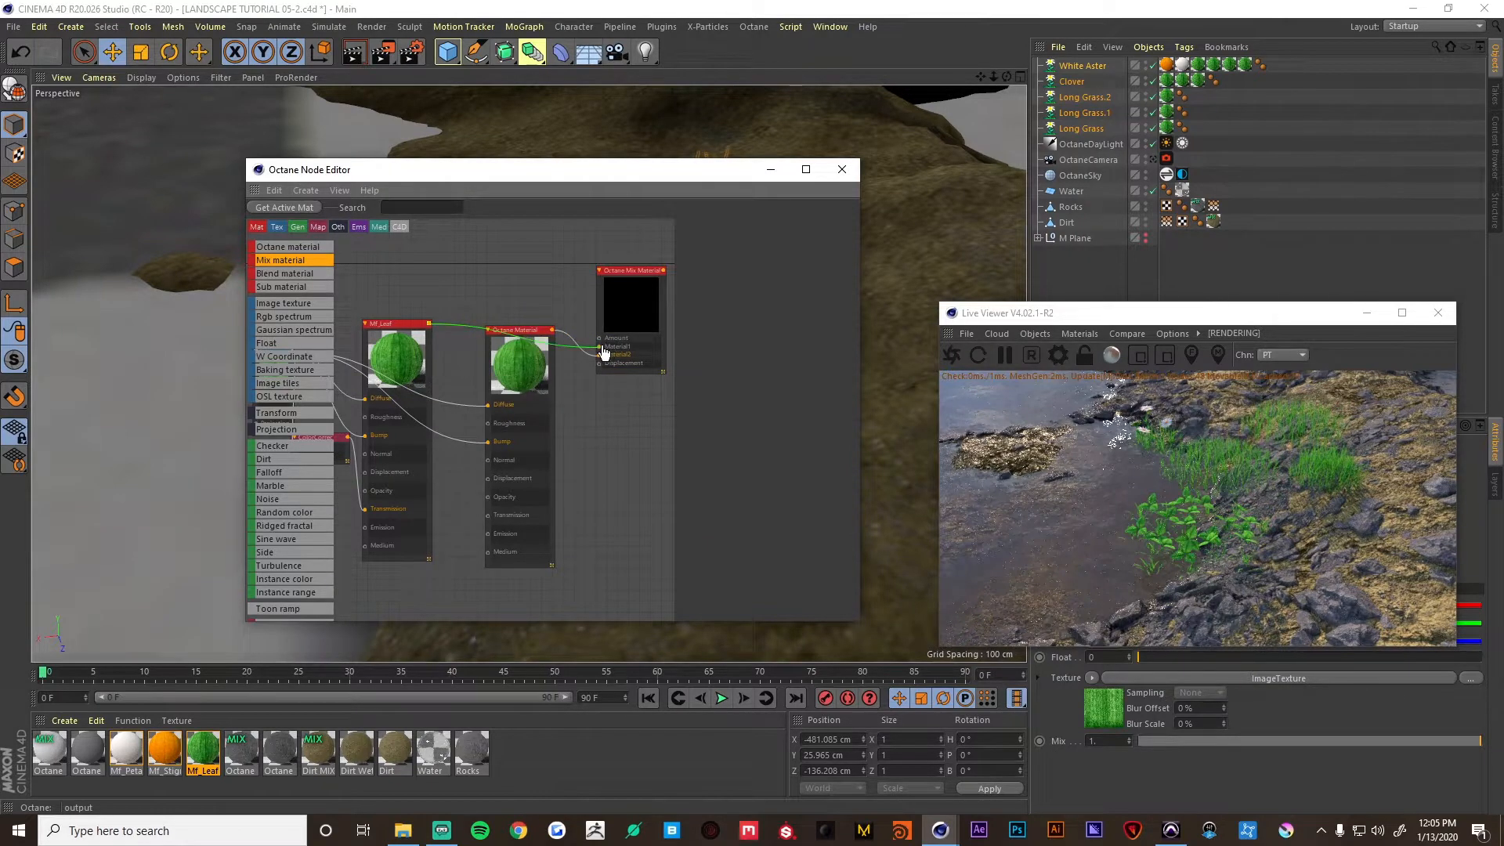
pyautogui.moveTo(520, 394); pyautogui.dragTo(530, 446)
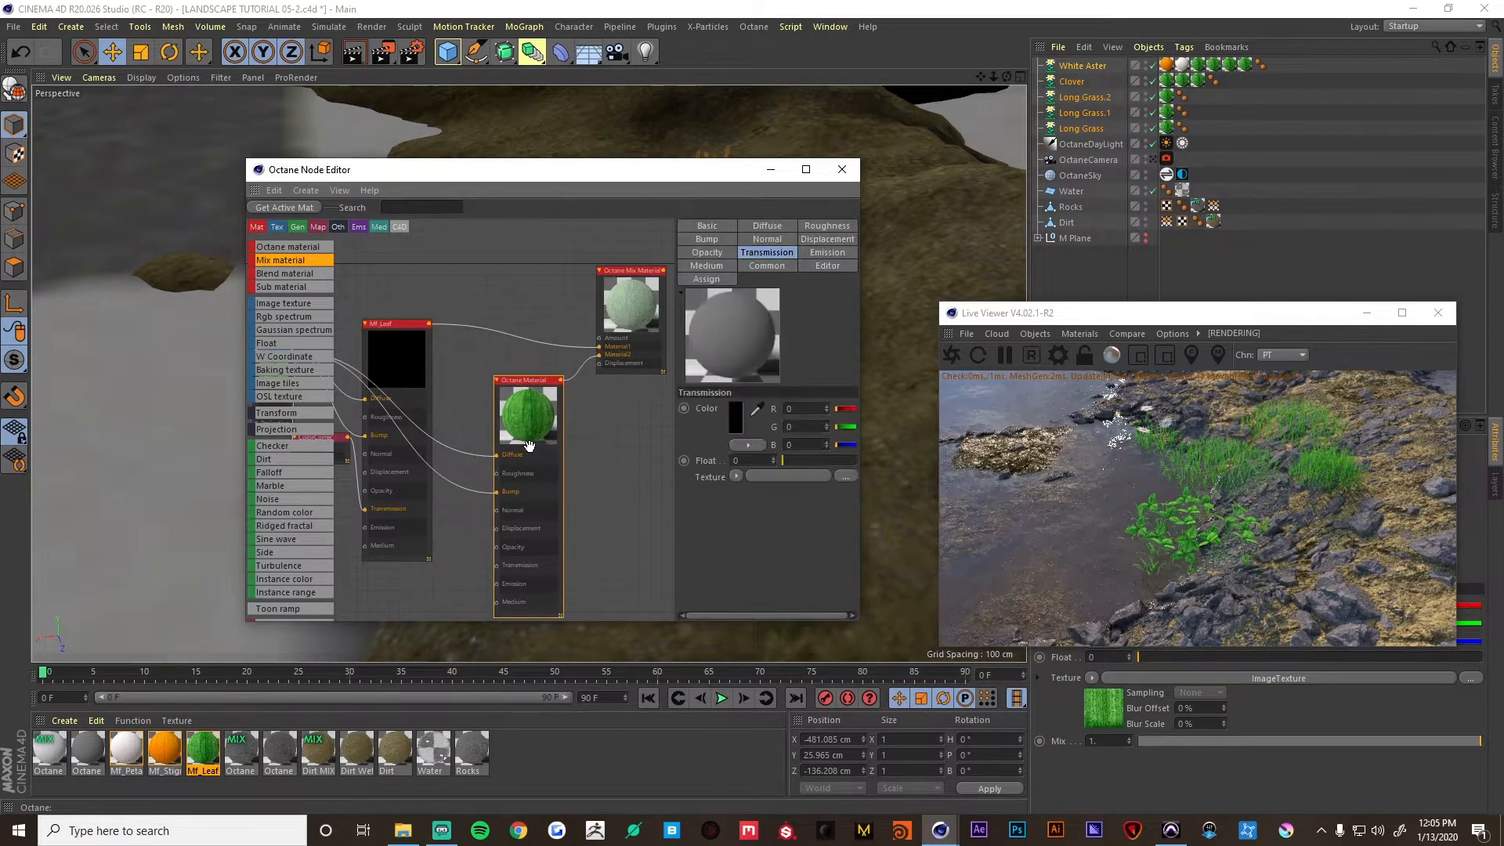
pyautogui.moveTo(638, 289); pyautogui.dragTo(604, 285)
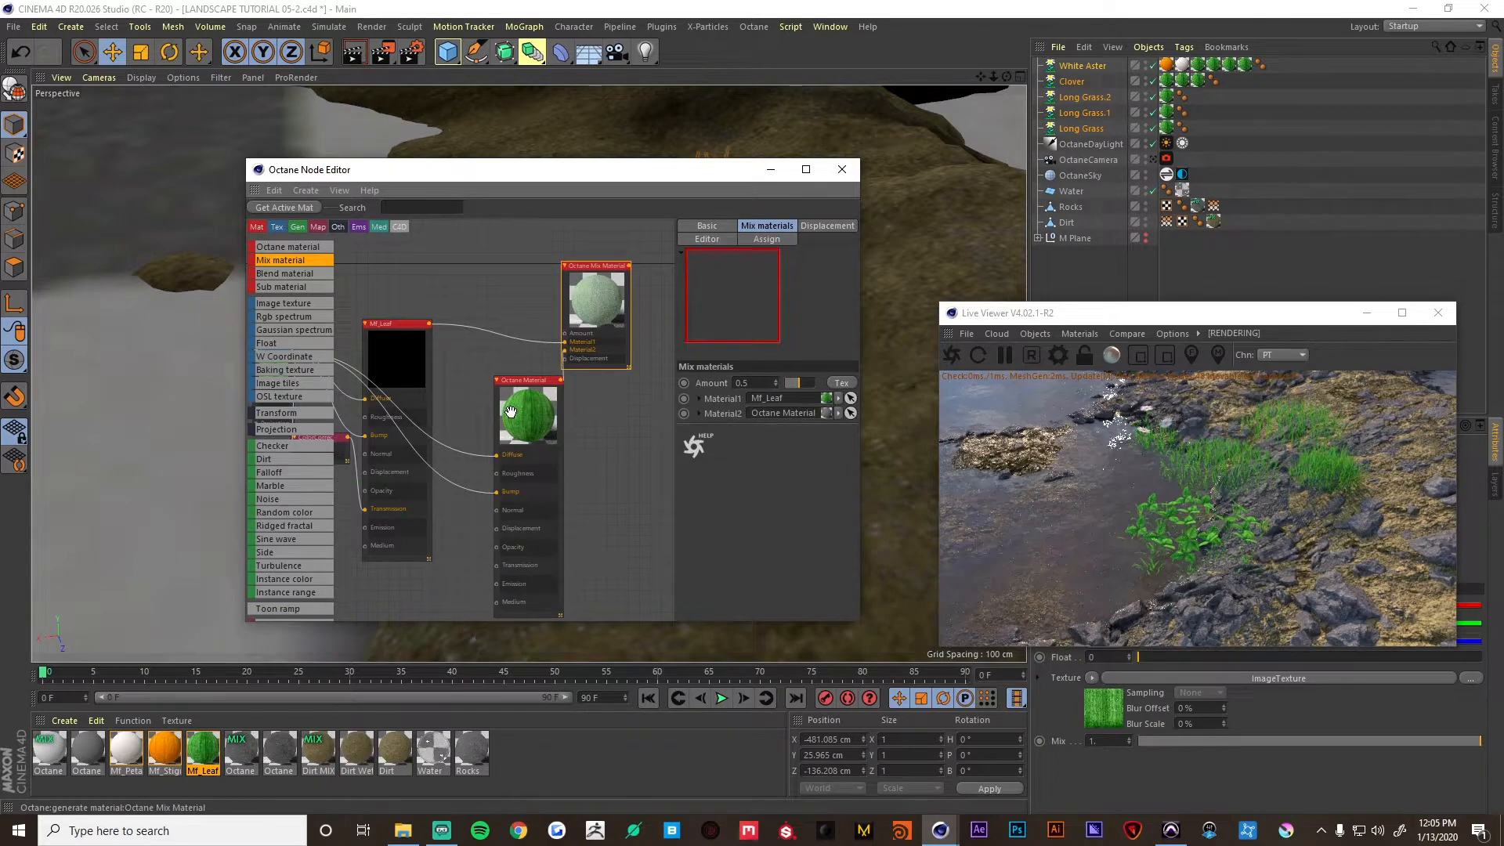
# Change the Octane Material to the Glossy type and set its roughness float to about 0.18.
pyautogui.moveTo(511, 412); pyautogui.dragTo(496, 411)
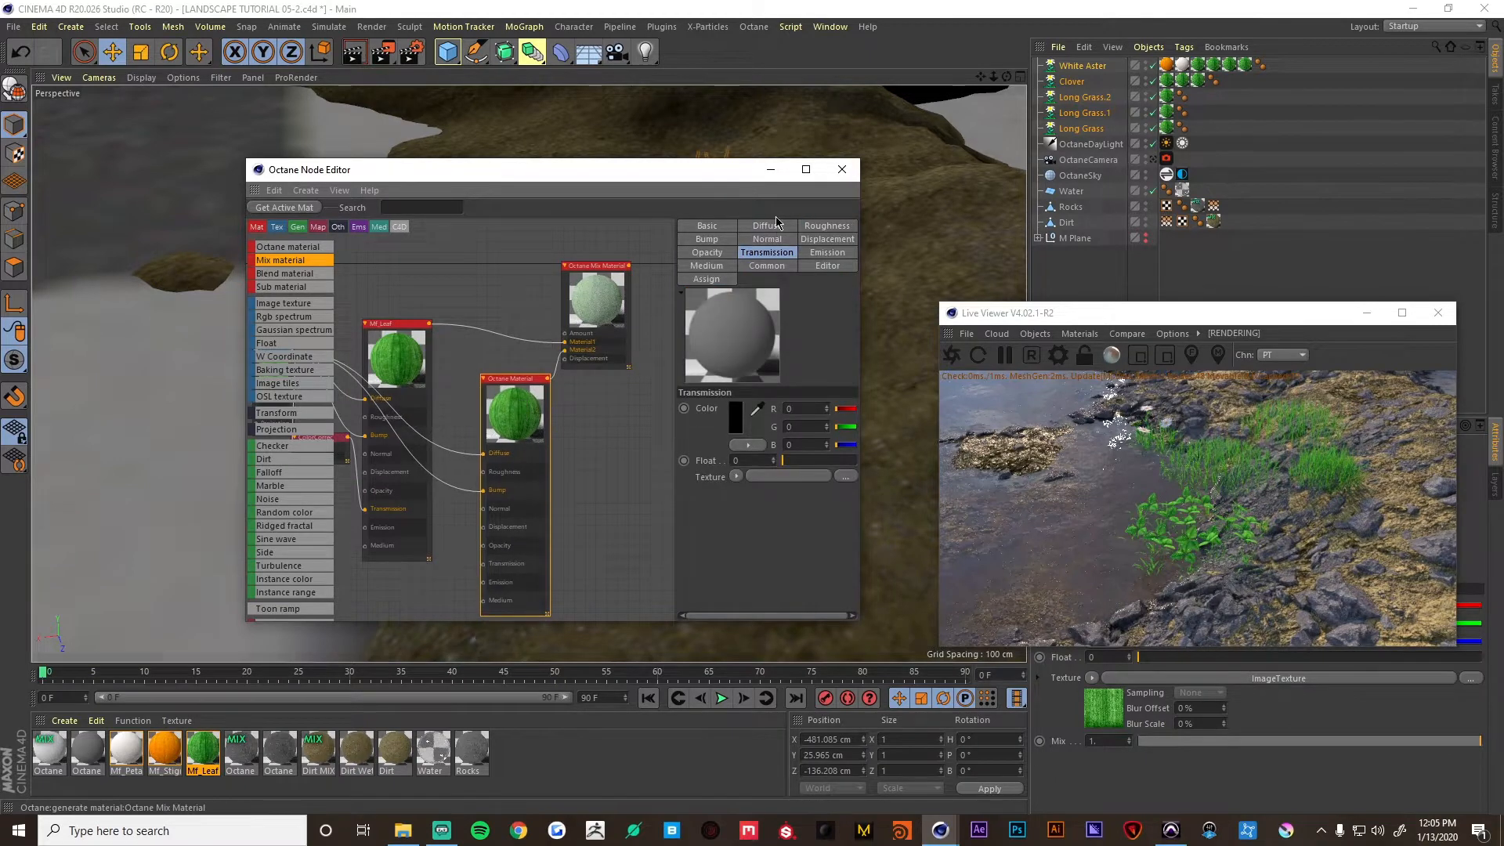
pyautogui.click(707, 227)
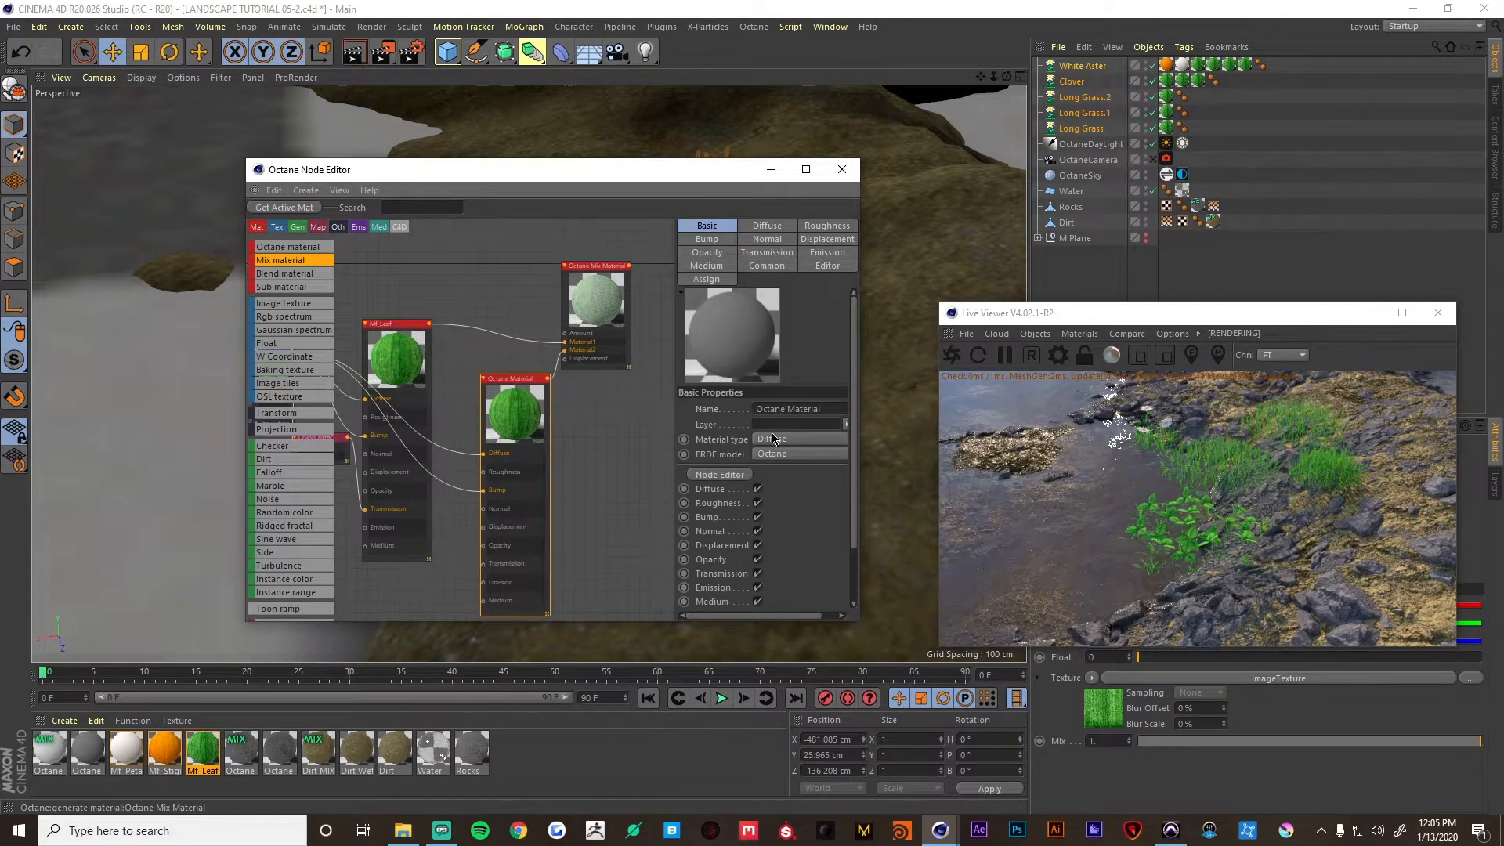
pyautogui.scroll(-1, 775, 437)
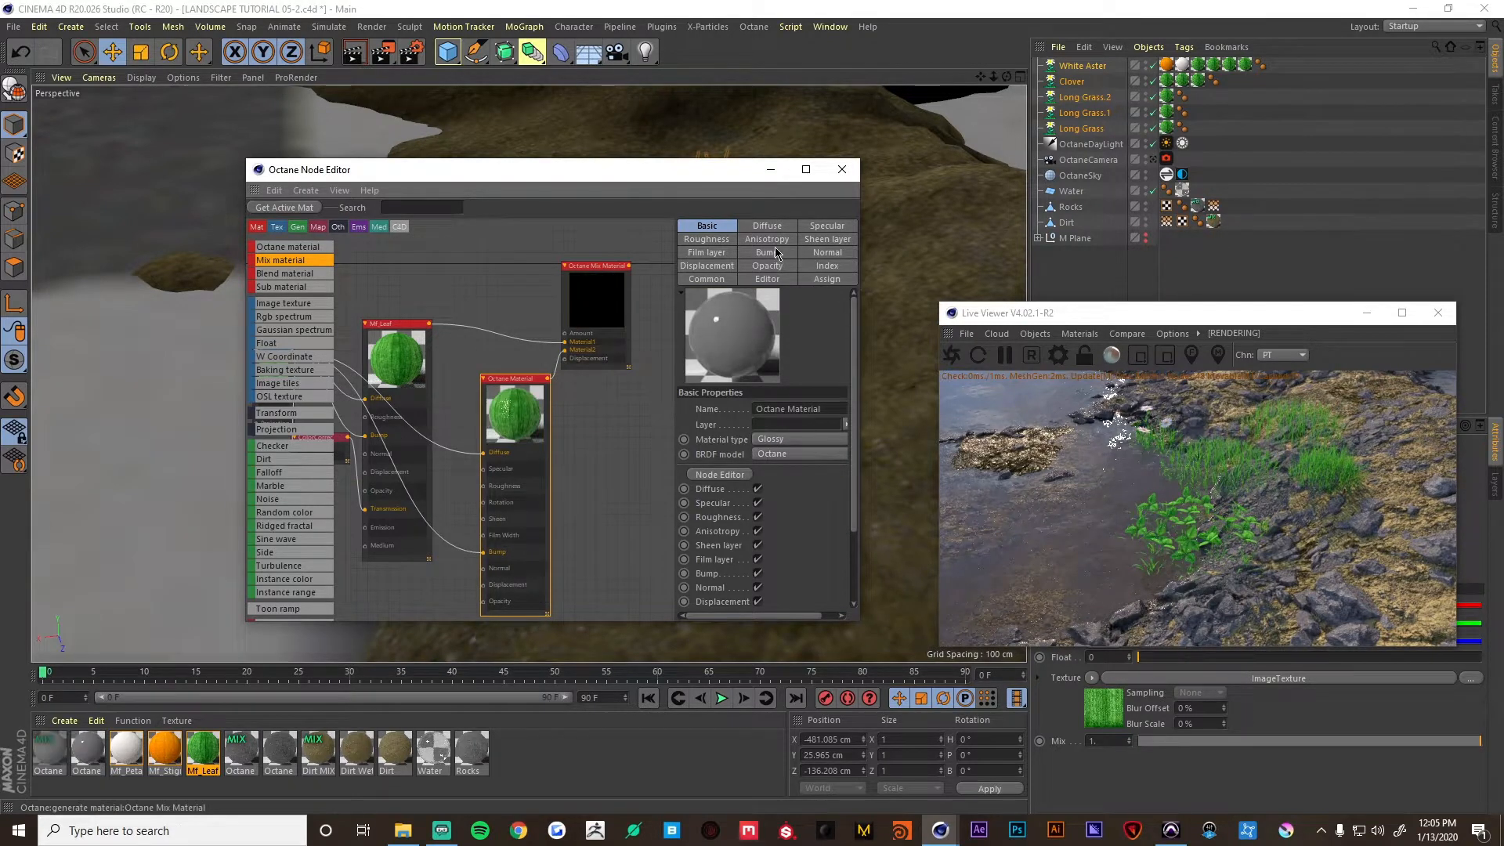
pyautogui.click(701, 242)
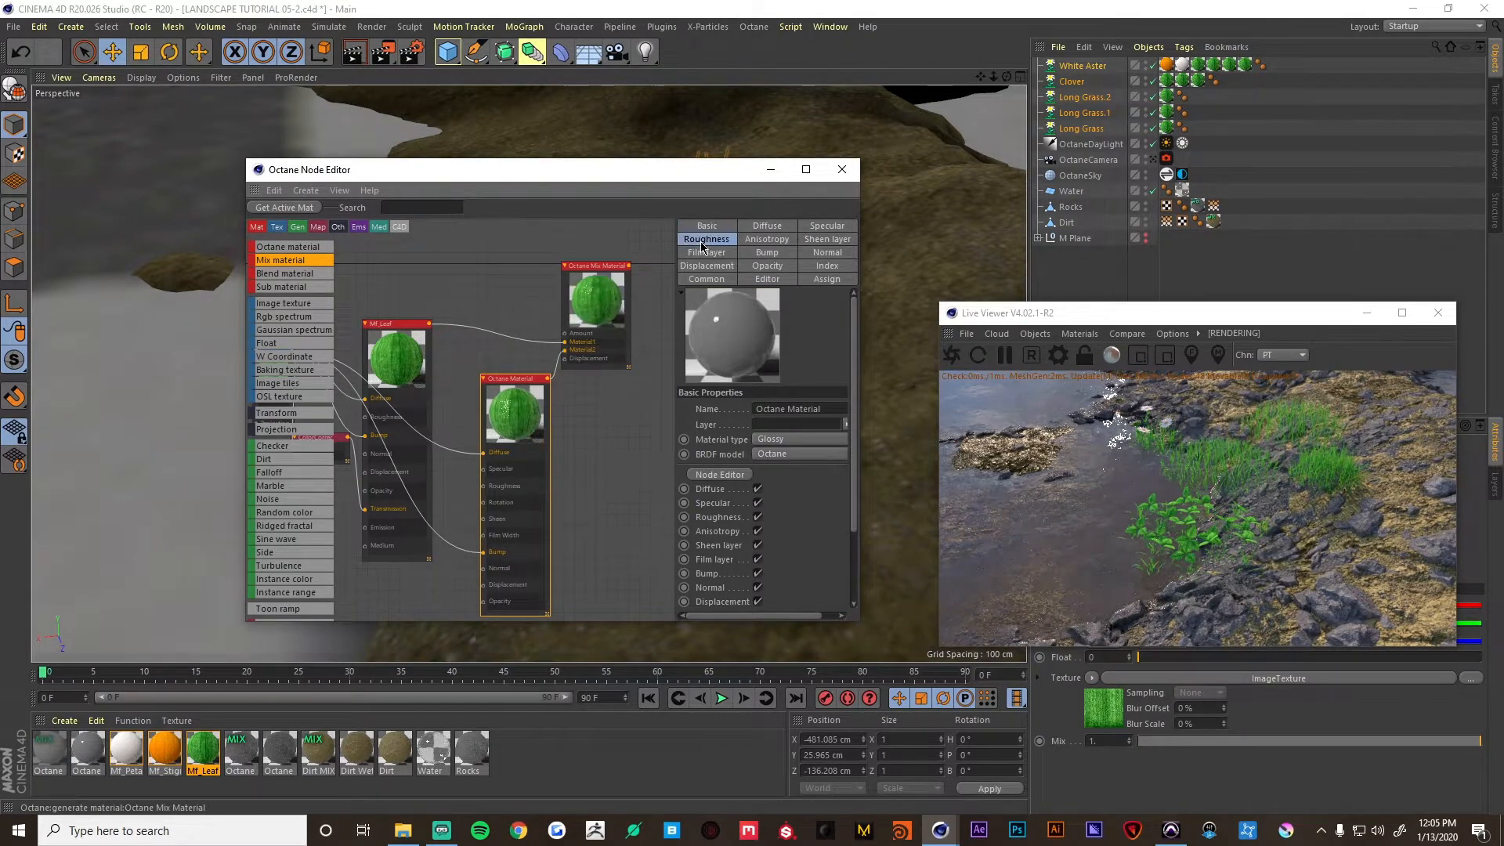
pyautogui.click(789, 463)
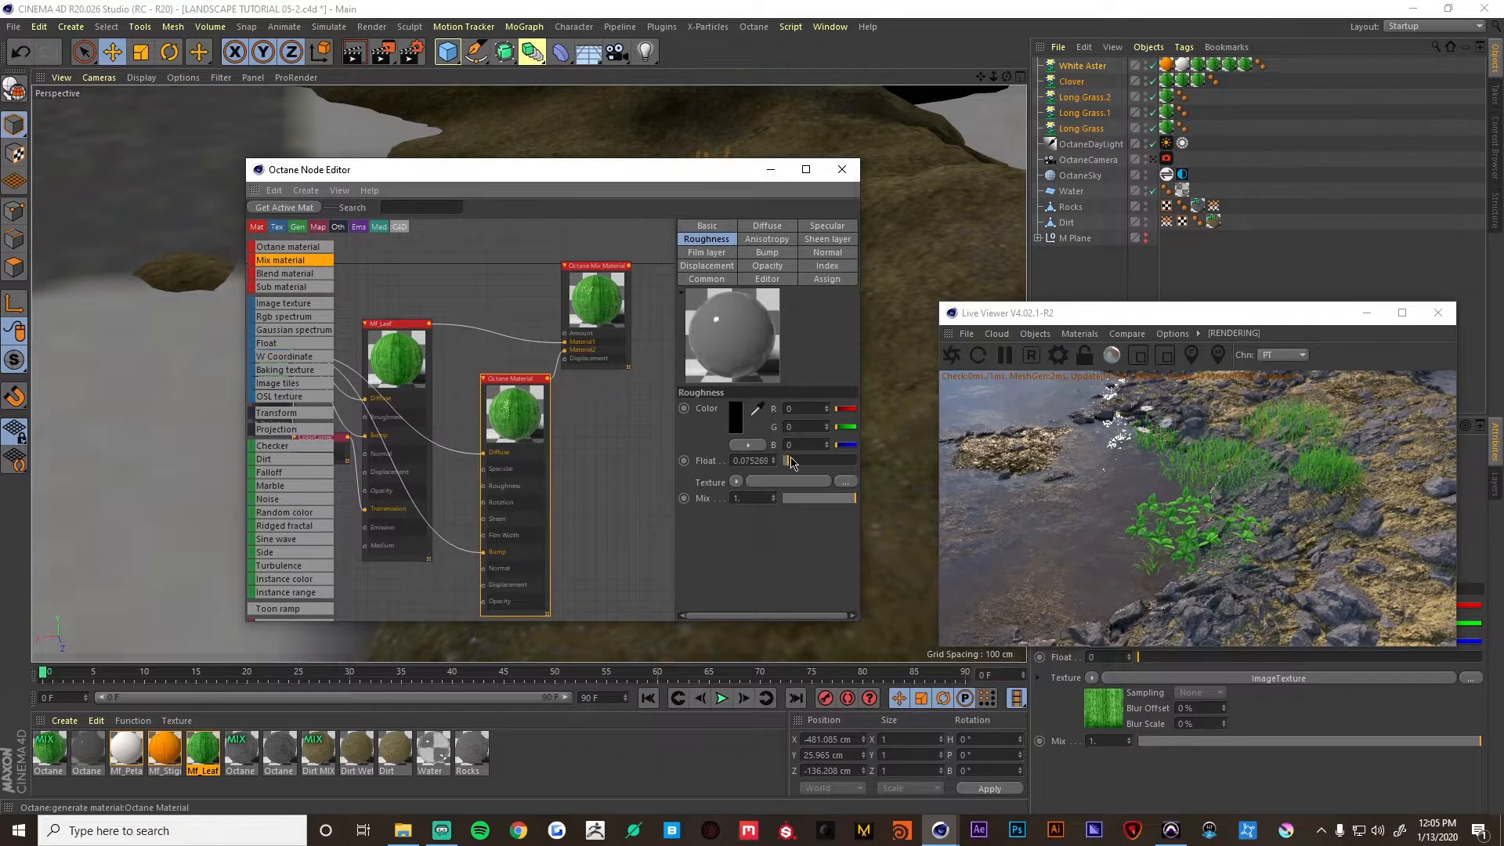
pyautogui.moveTo(791, 462); pyautogui.dragTo(797, 465)
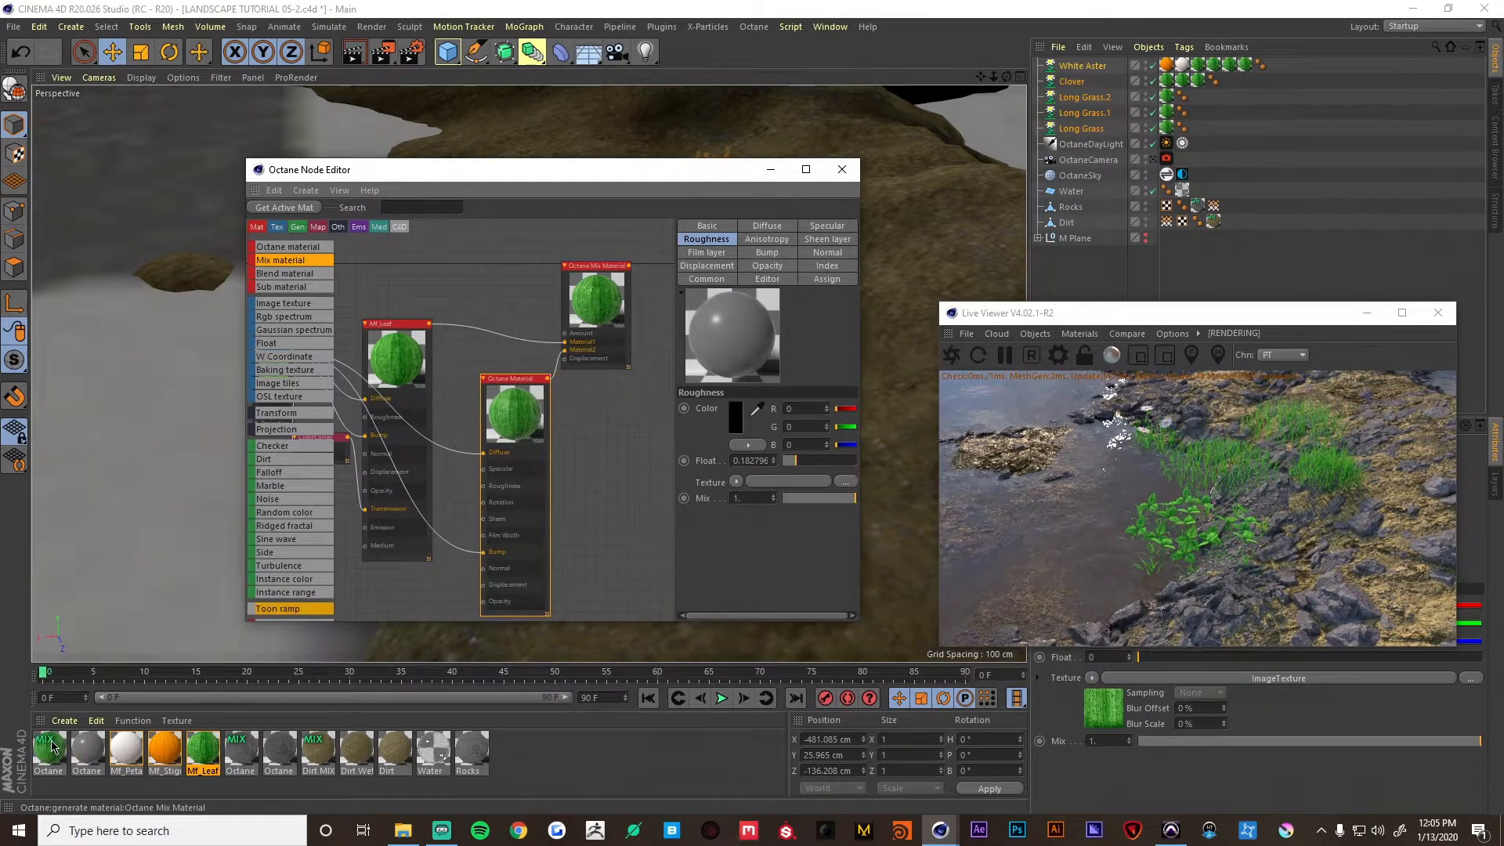
# Replace Mf_Leaf with the new Octane Mix Material on the Long Grass clumps, Clover and White Aster.
pyautogui.moveTo(53, 750); pyautogui.dragTo(1168, 112)
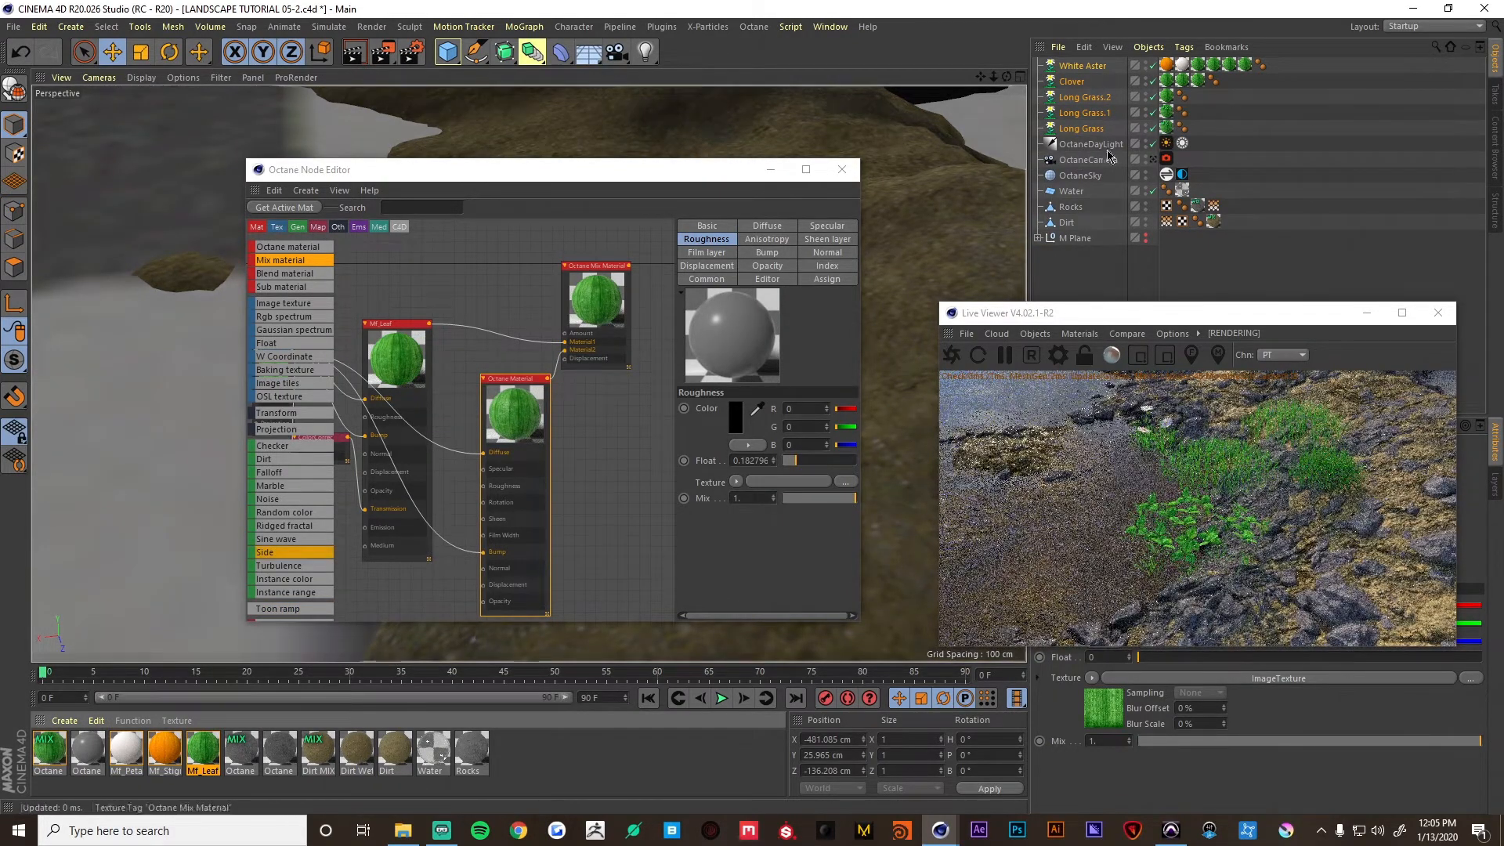
pyautogui.moveTo(50, 750)
pyautogui.mouseDown()
pyautogui.moveTo(373, 517)
pyautogui.moveTo(1185, 82)
pyautogui.mouseUp()
pyautogui.moveTo(50, 749); pyautogui.dragTo(1202, 79)
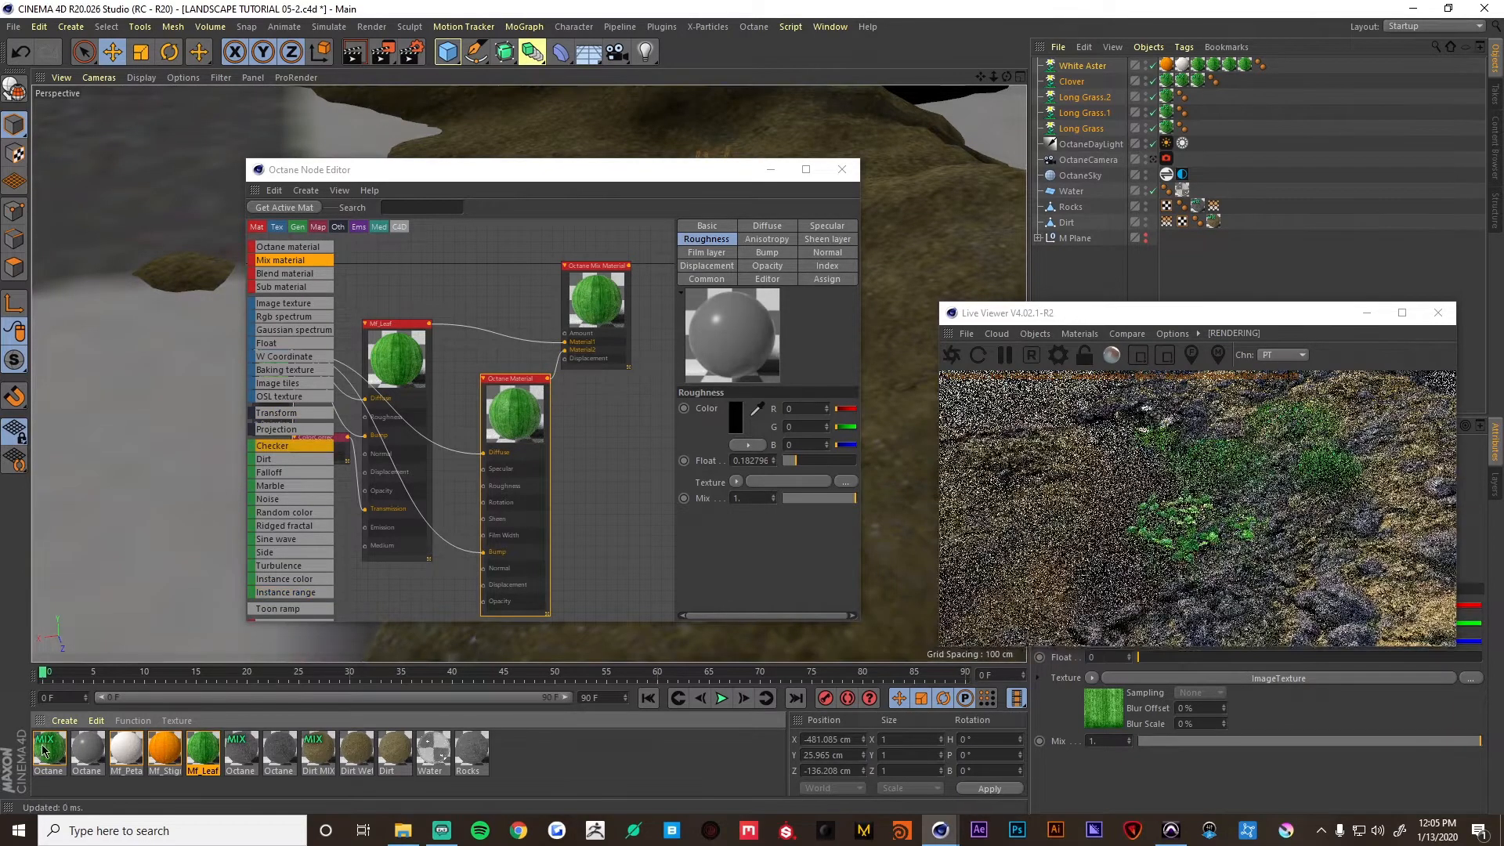
pyautogui.moveTo(43, 749); pyautogui.dragTo(1200, 67)
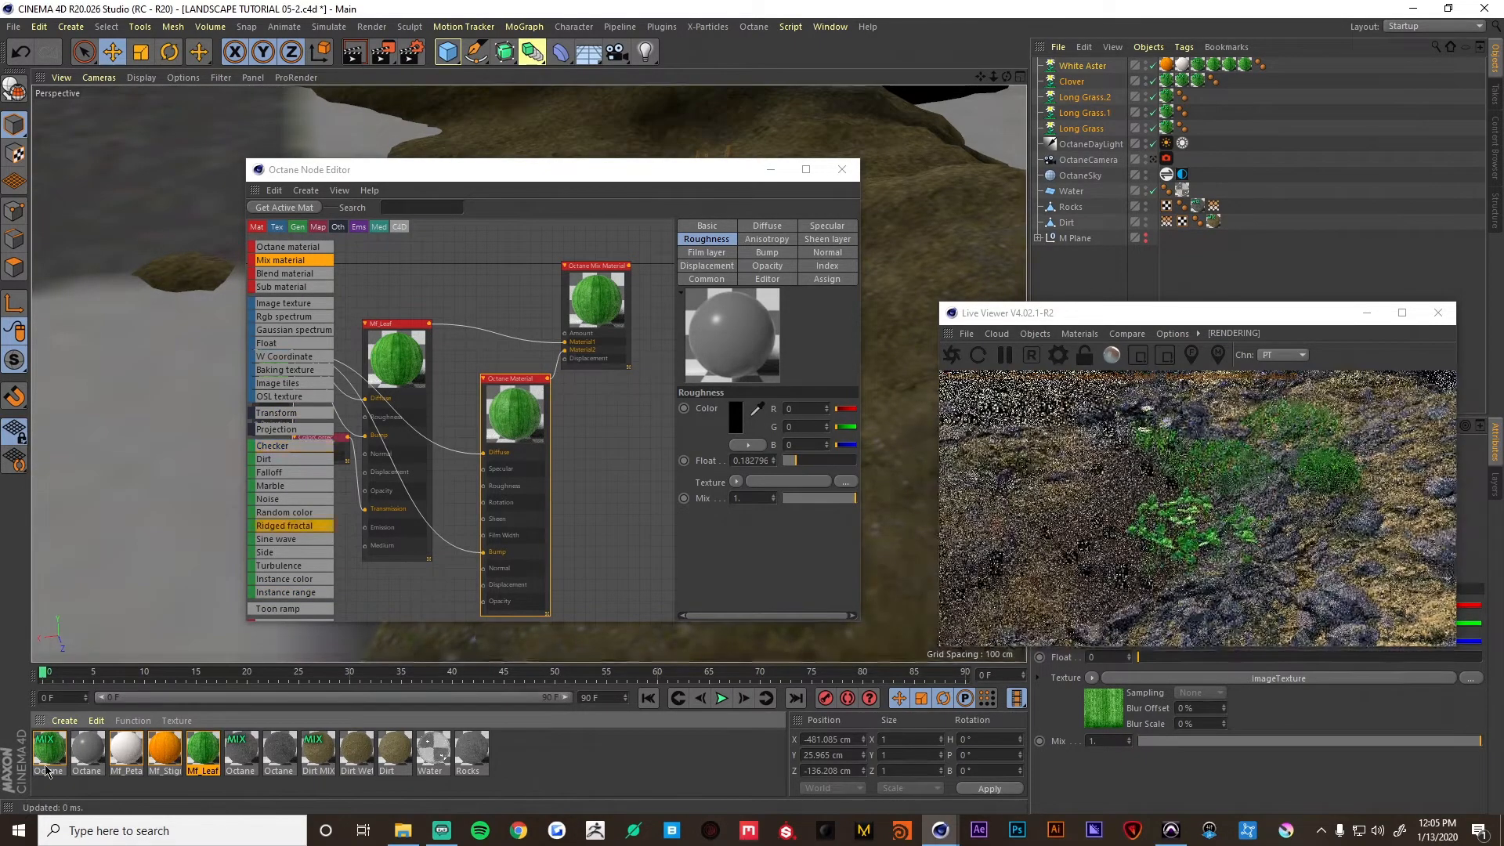
pyautogui.moveTo(50, 750); pyautogui.dragTo(1143, 178)
pyautogui.moveTo(1226, 71); pyautogui.dragTo(1243, 69)
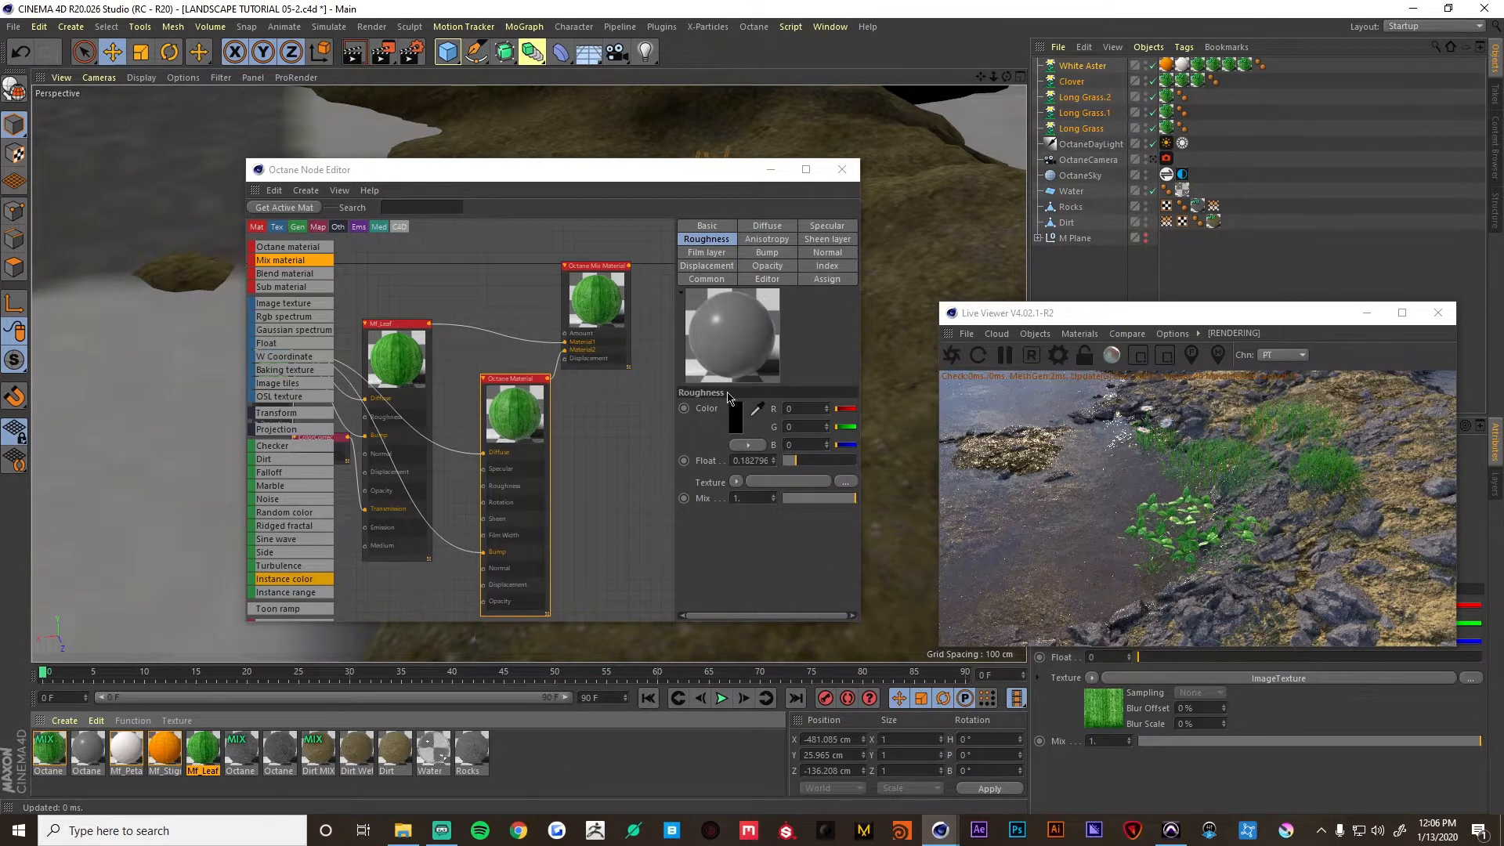
# Connect the Mf_Petal image texture to the material's Transmission input, spacing the nodes apart and closing the Node Editor.
pyautogui.moveTo(648, 176); pyautogui.dragTo(619, 139)
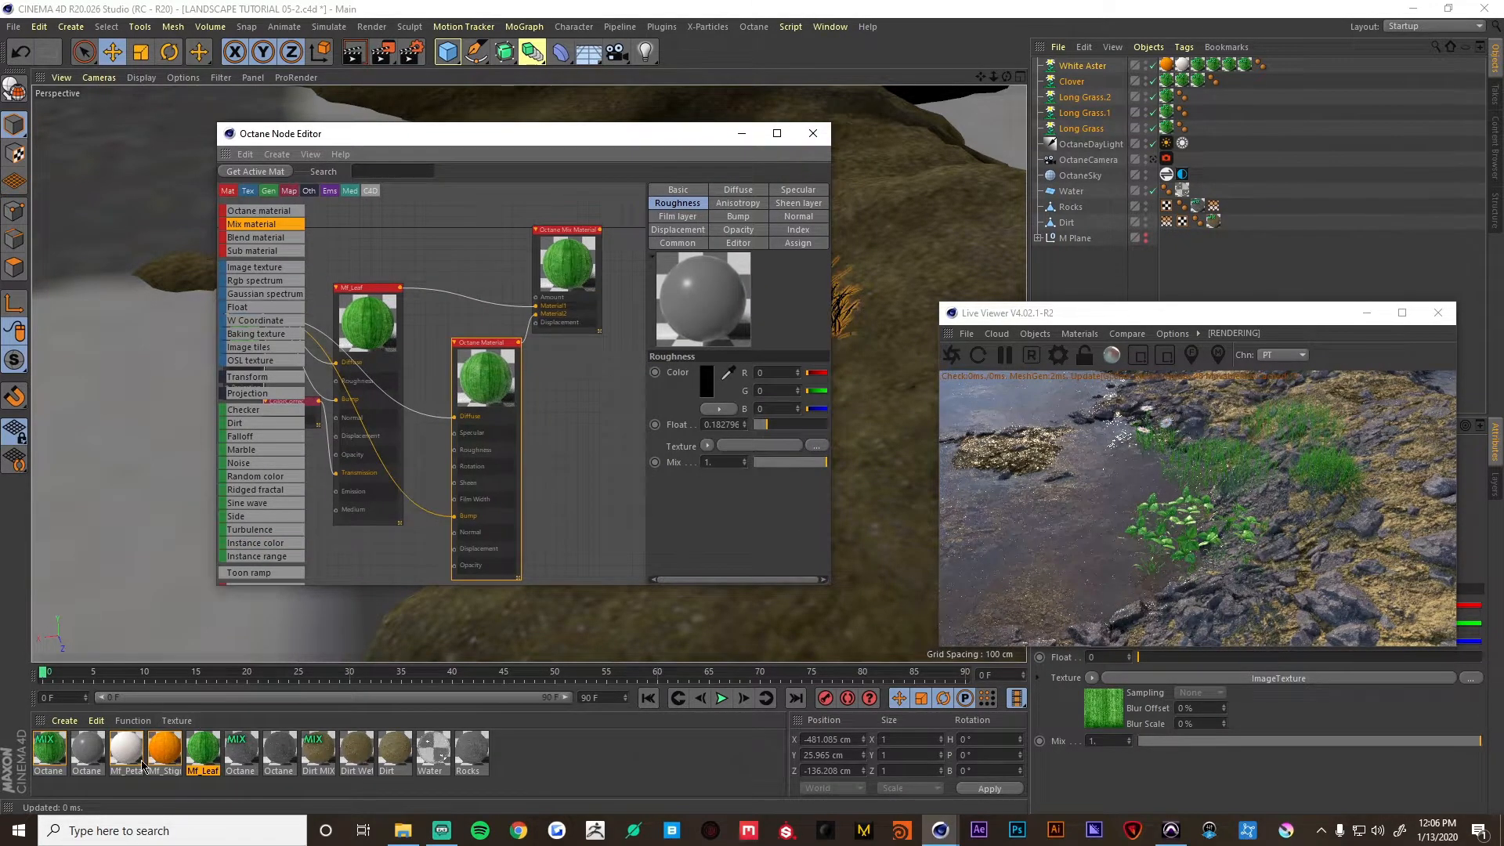
pyautogui.click(166, 775)
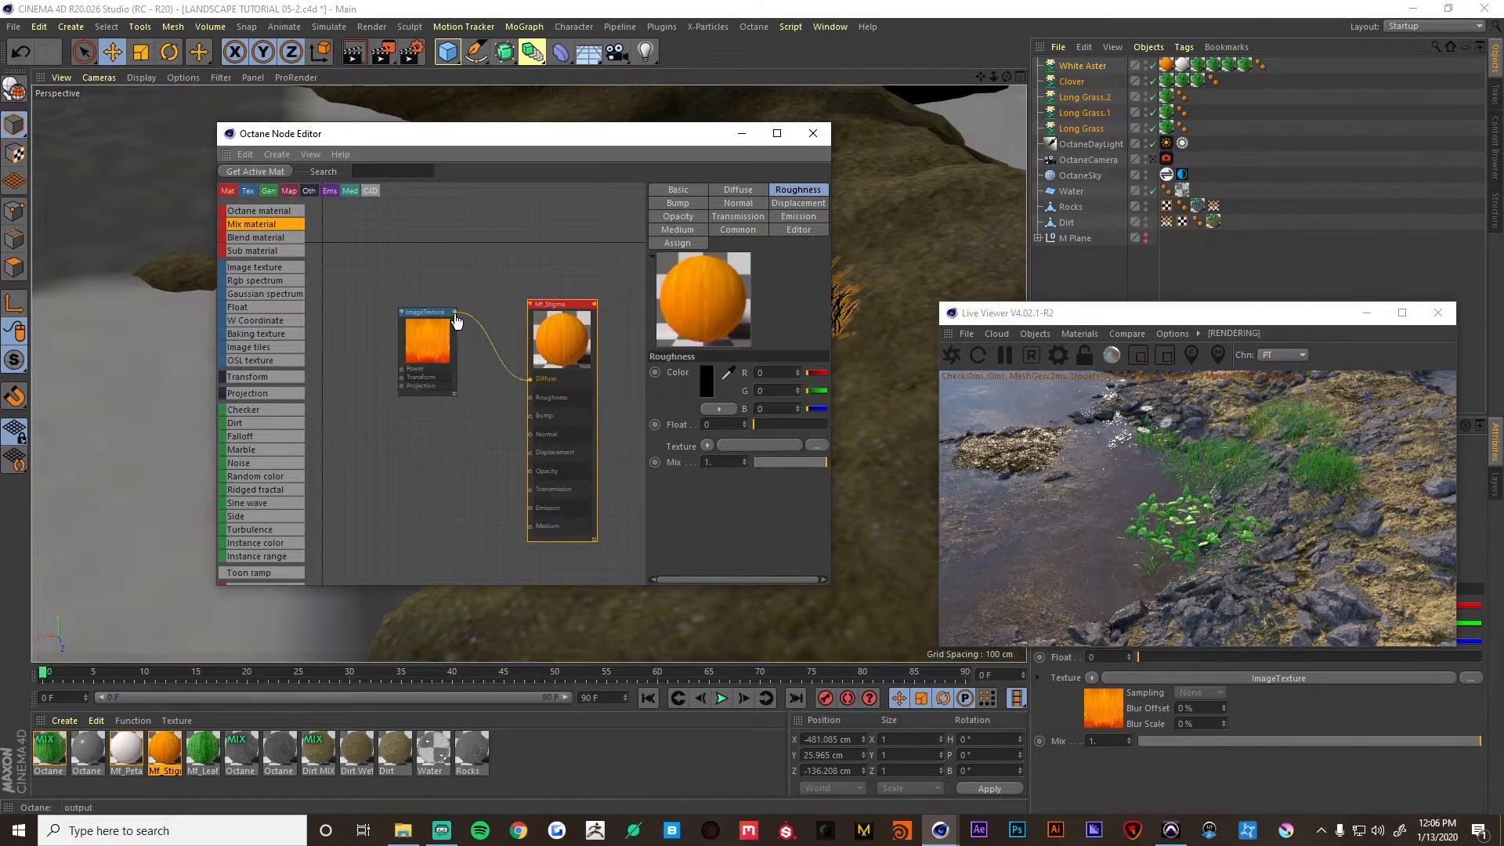
pyautogui.click(125, 745)
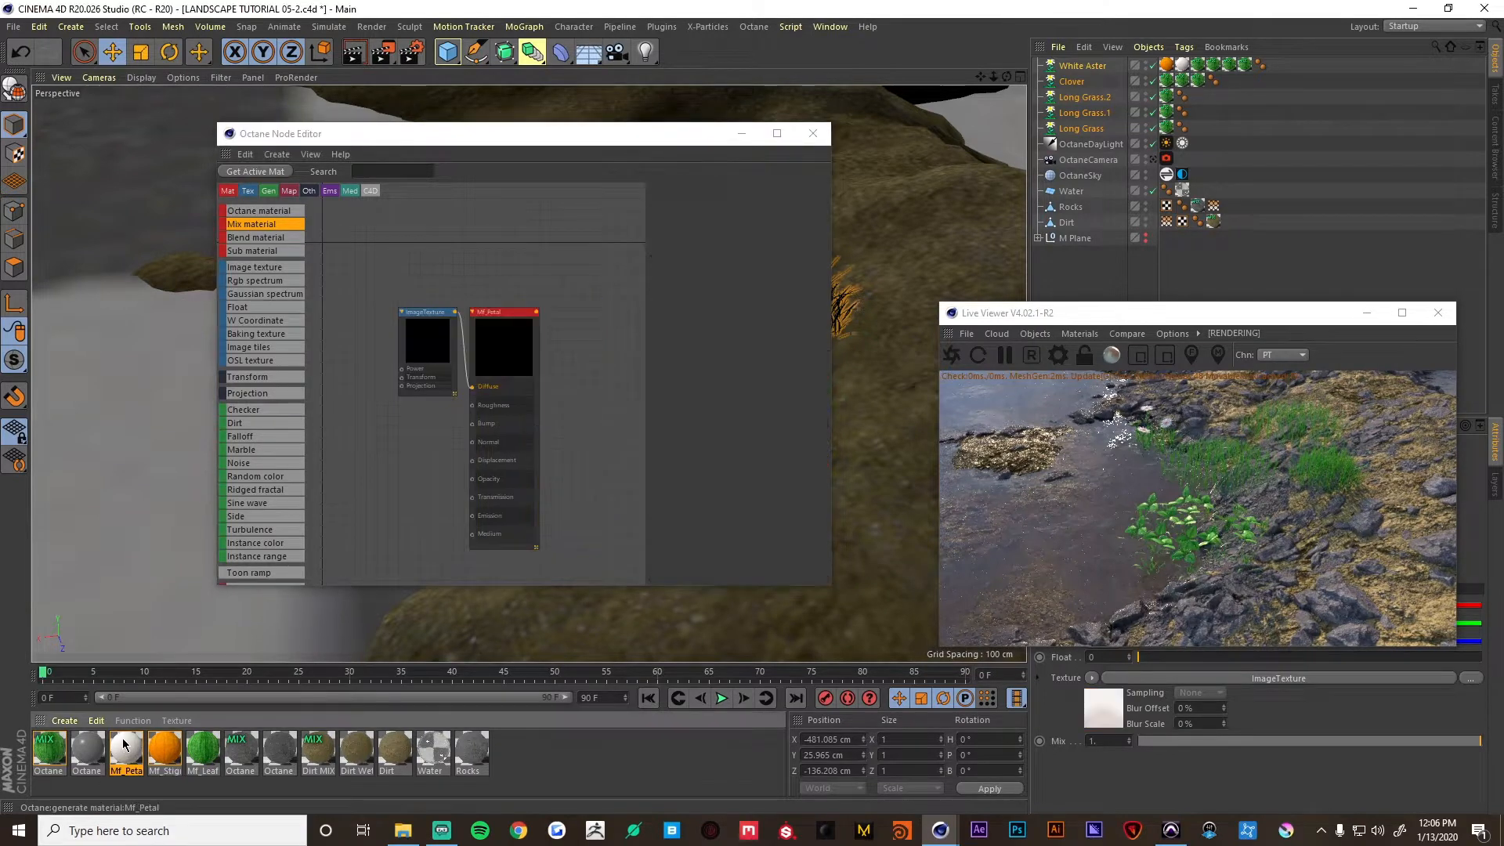
pyautogui.moveTo(494, 362); pyautogui.dragTo(500, 501)
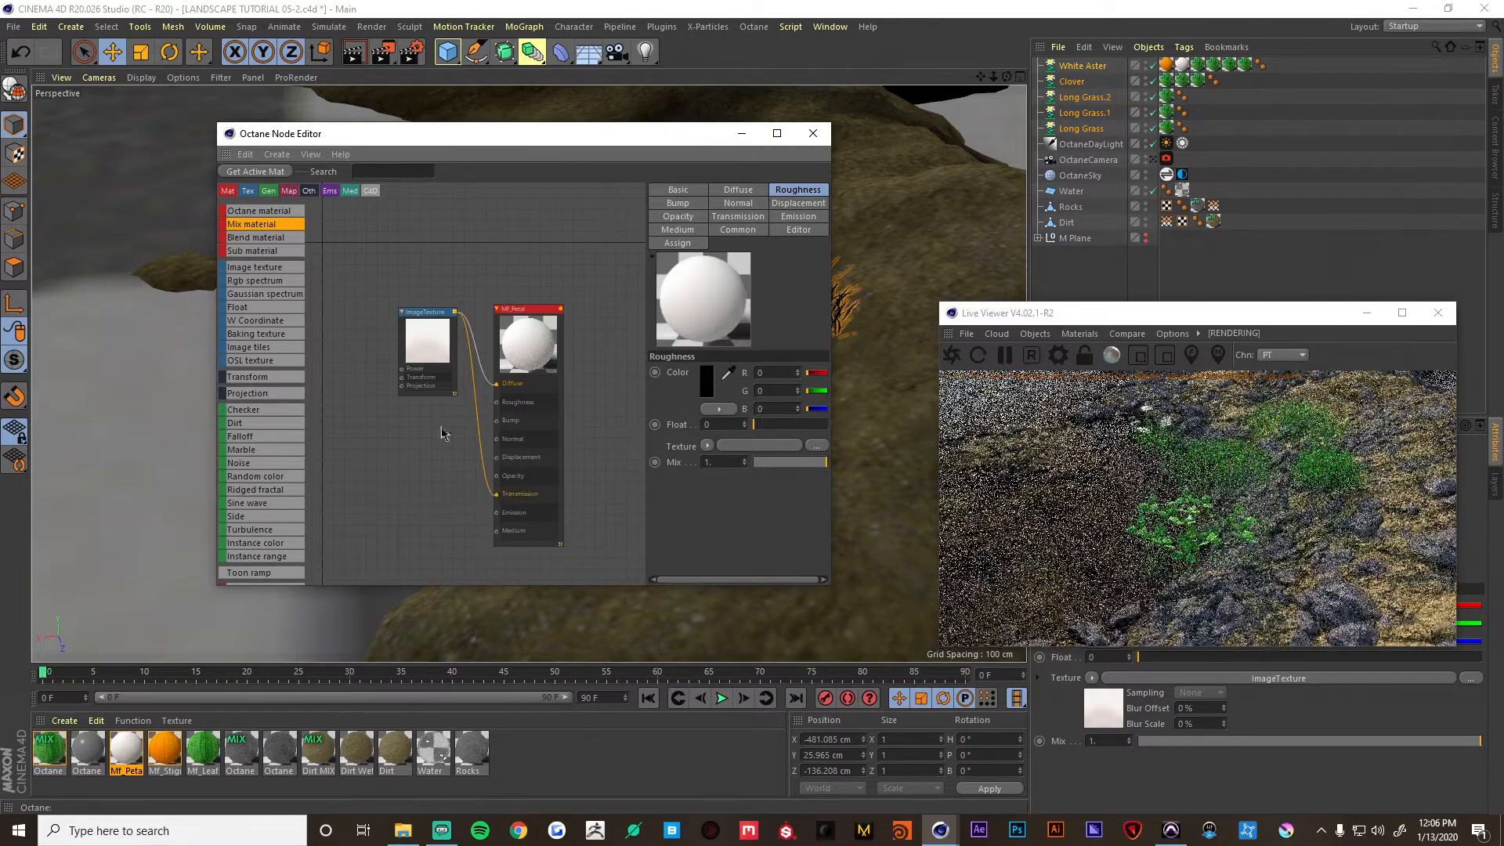
pyautogui.moveTo(427, 344); pyautogui.dragTo(401, 368)
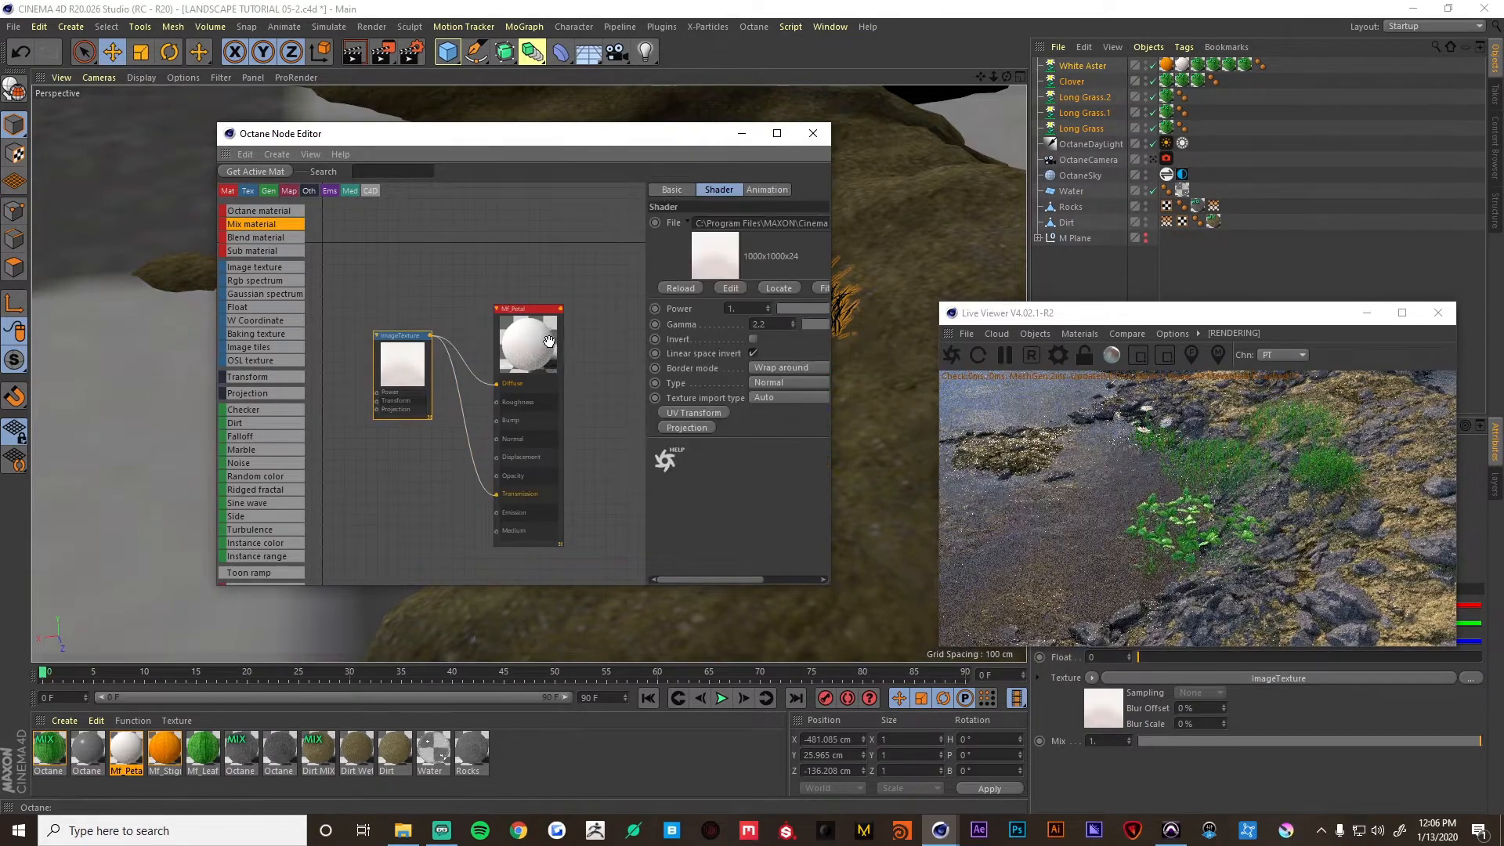
pyautogui.moveTo(548, 340); pyautogui.dragTo(571, 338)
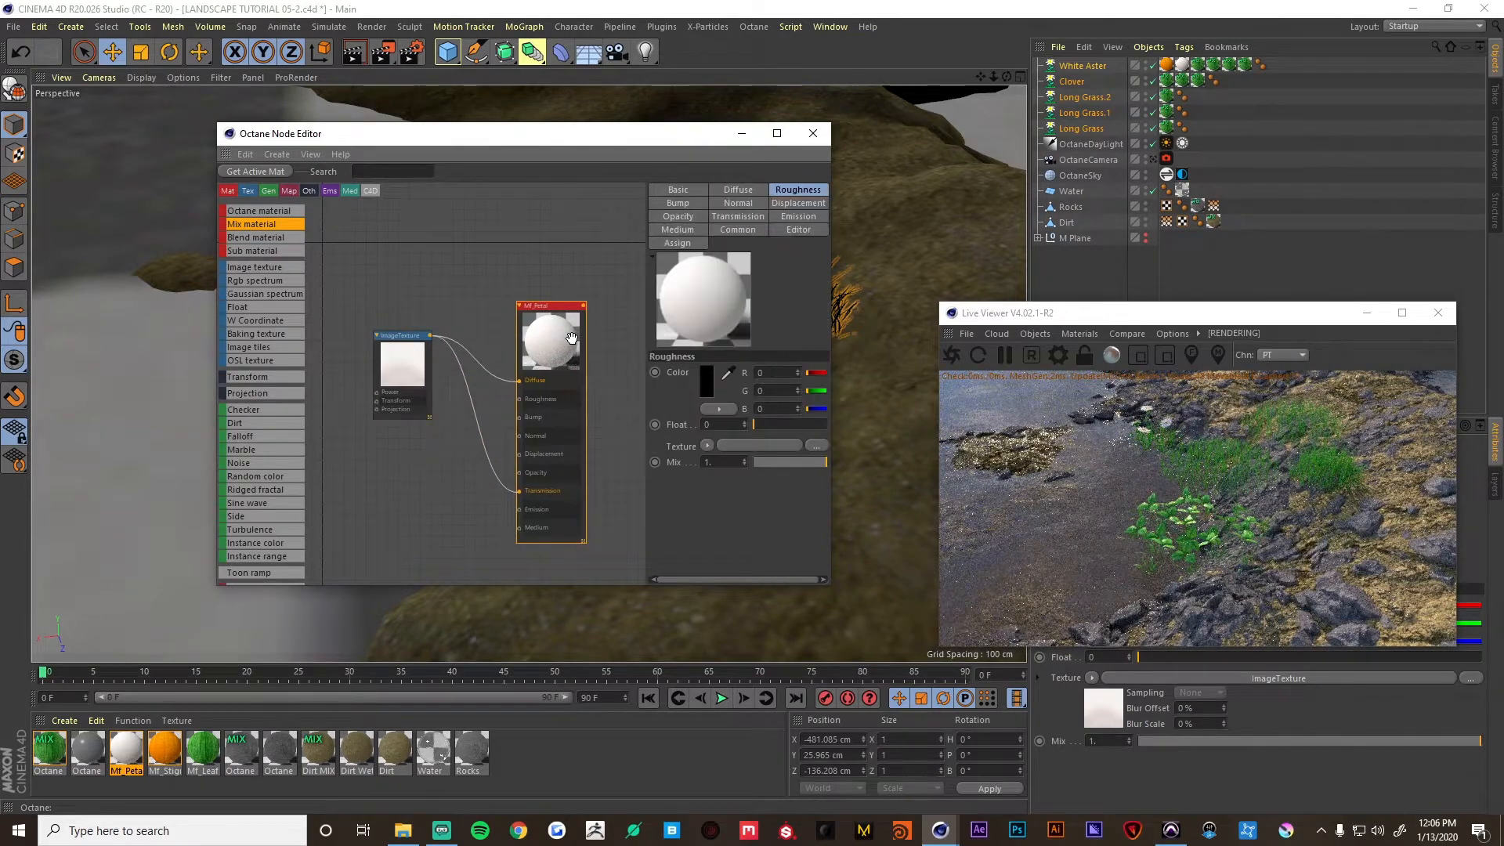
pyautogui.click(813, 135)
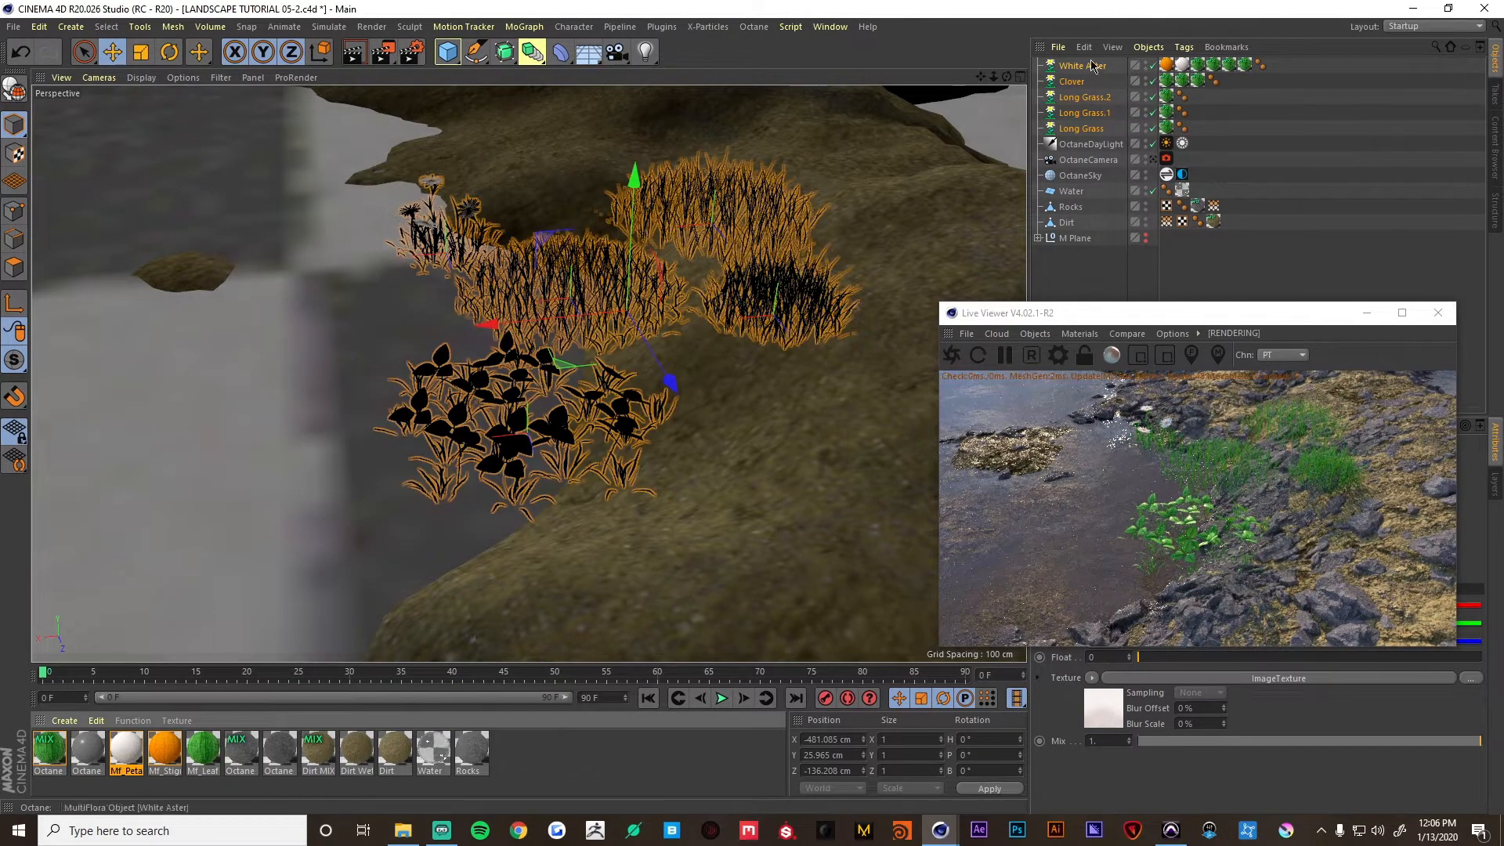
# Switch the viewport to look through the OctaneCamera.
pyautogui.keyDown('alt'); pyautogui.moveTo(643, 359); pyautogui.dragTo(409, 403, button='right'); pyautogui.keyUp('alt')
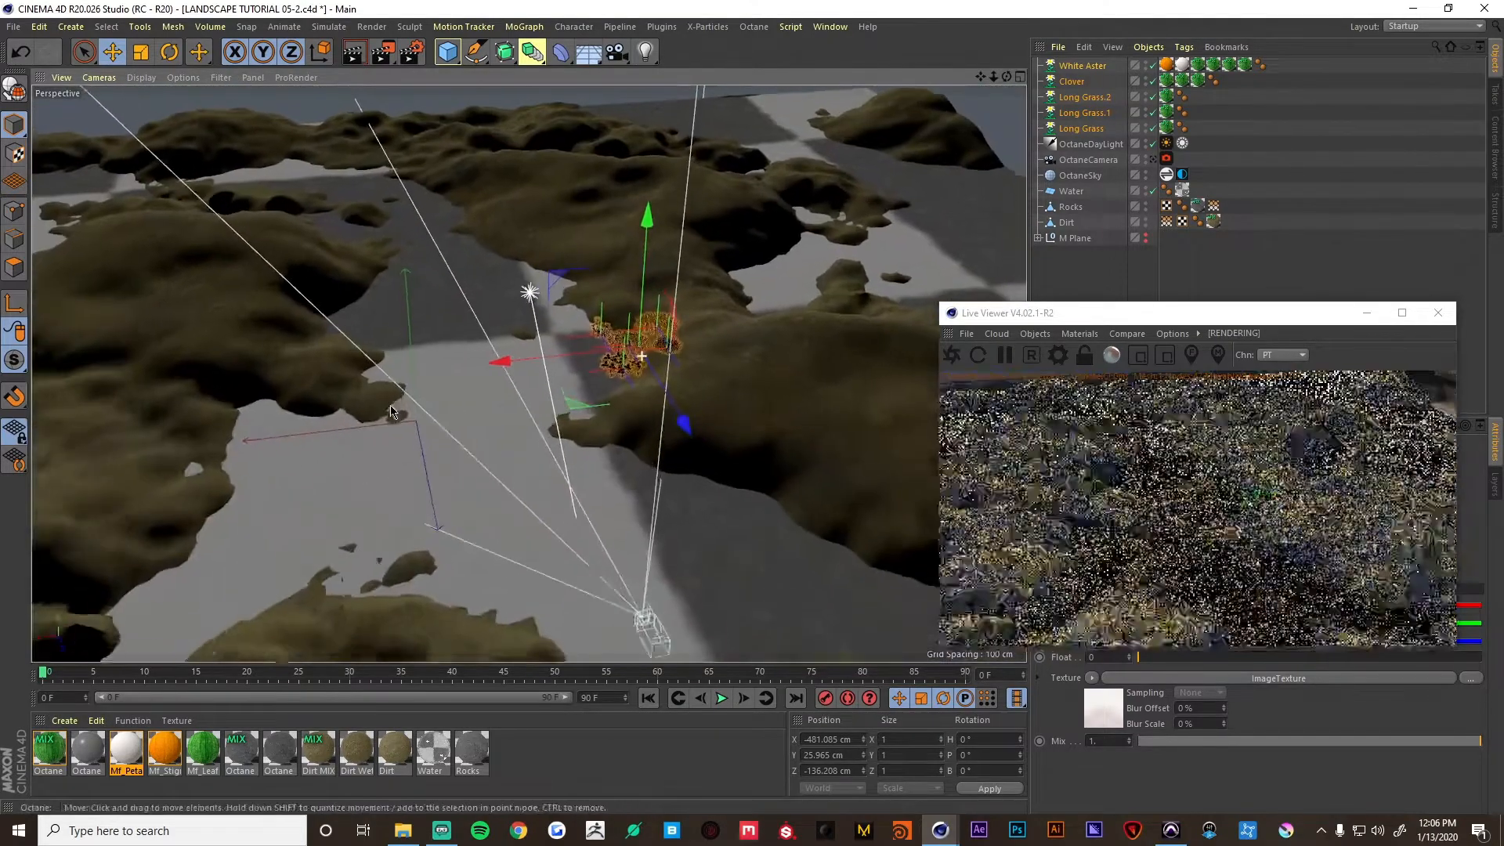
pyautogui.click(1153, 159)
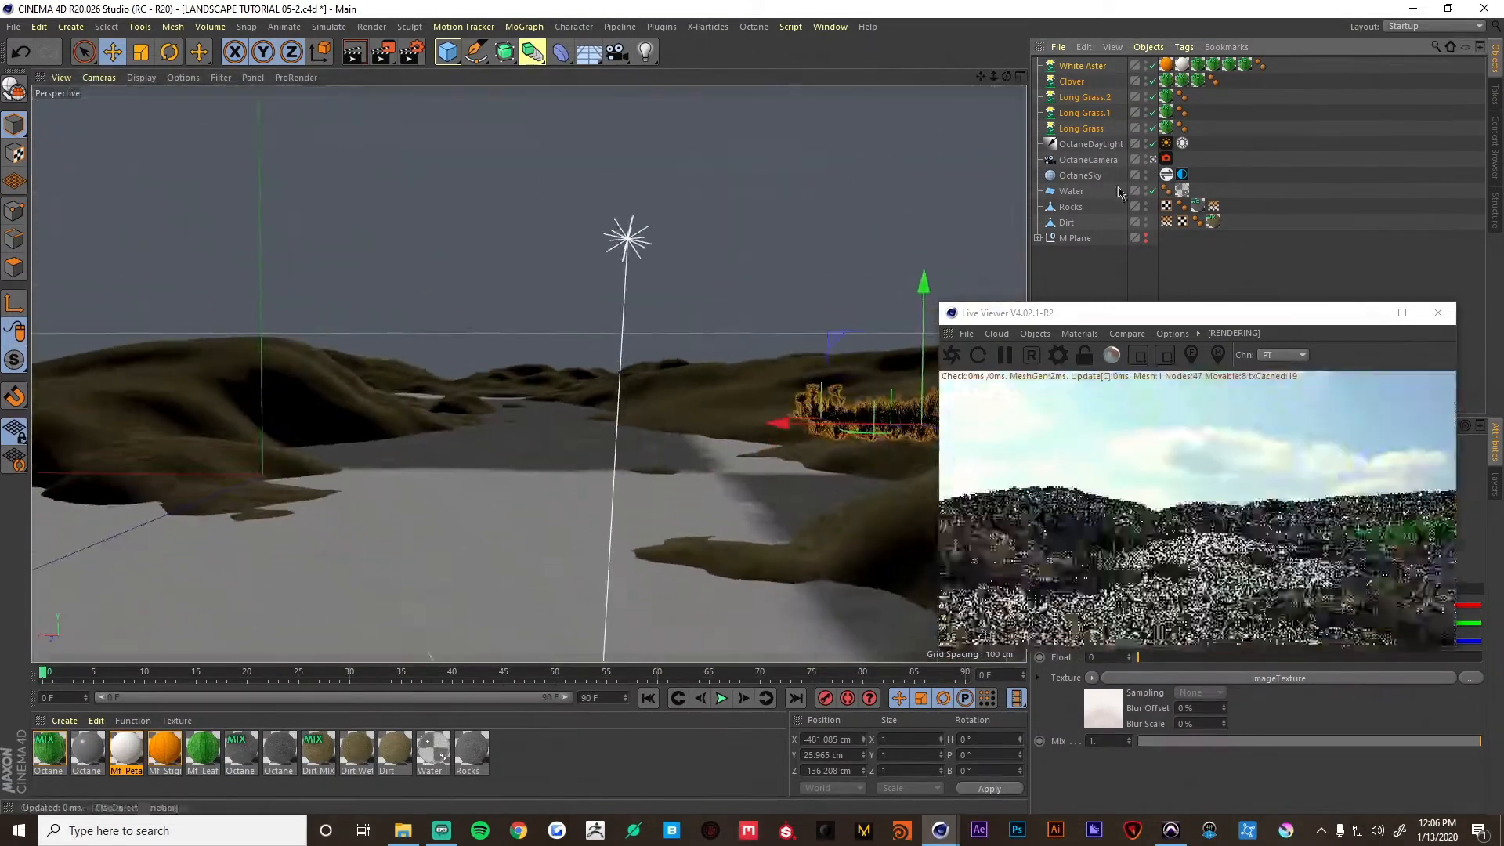
pyautogui.click(1269, 144)
# Add an Octane Scatter object to the scene.
pyautogui.click(1076, 130)
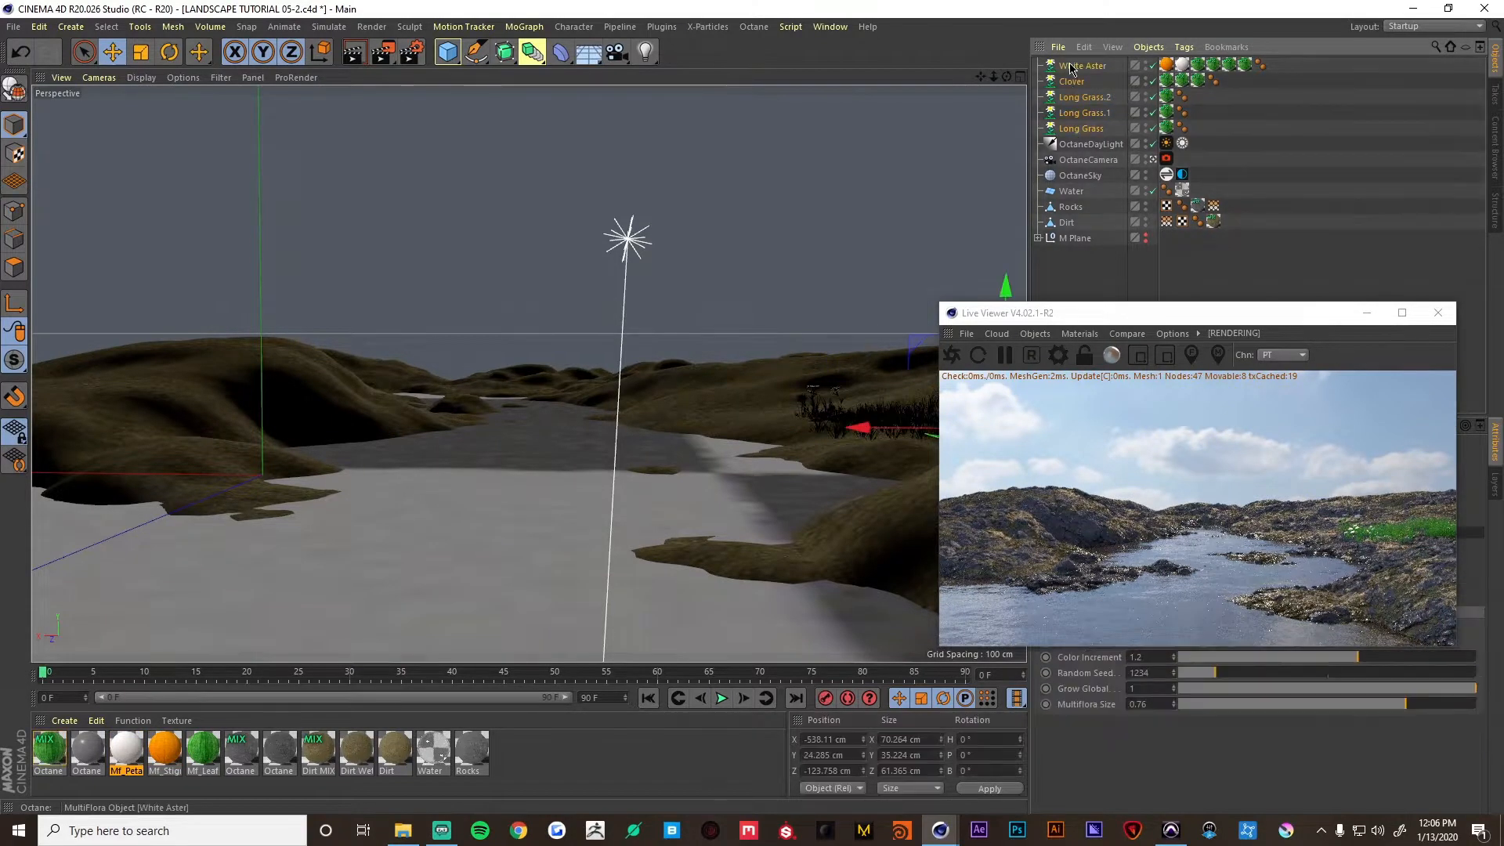
pyautogui.click(662, 27)
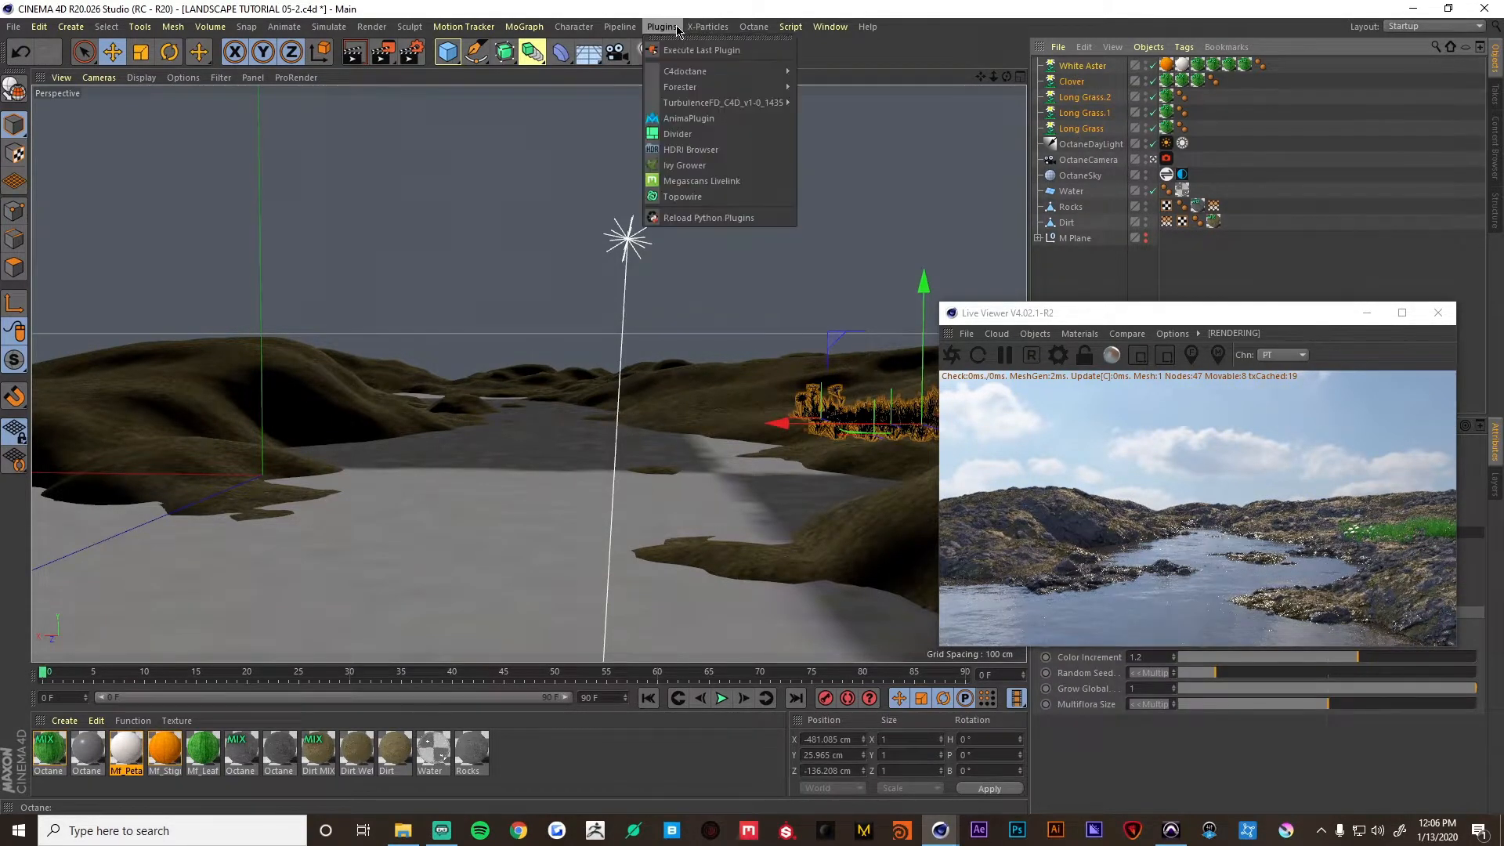
pyautogui.moveTo(699, 89)
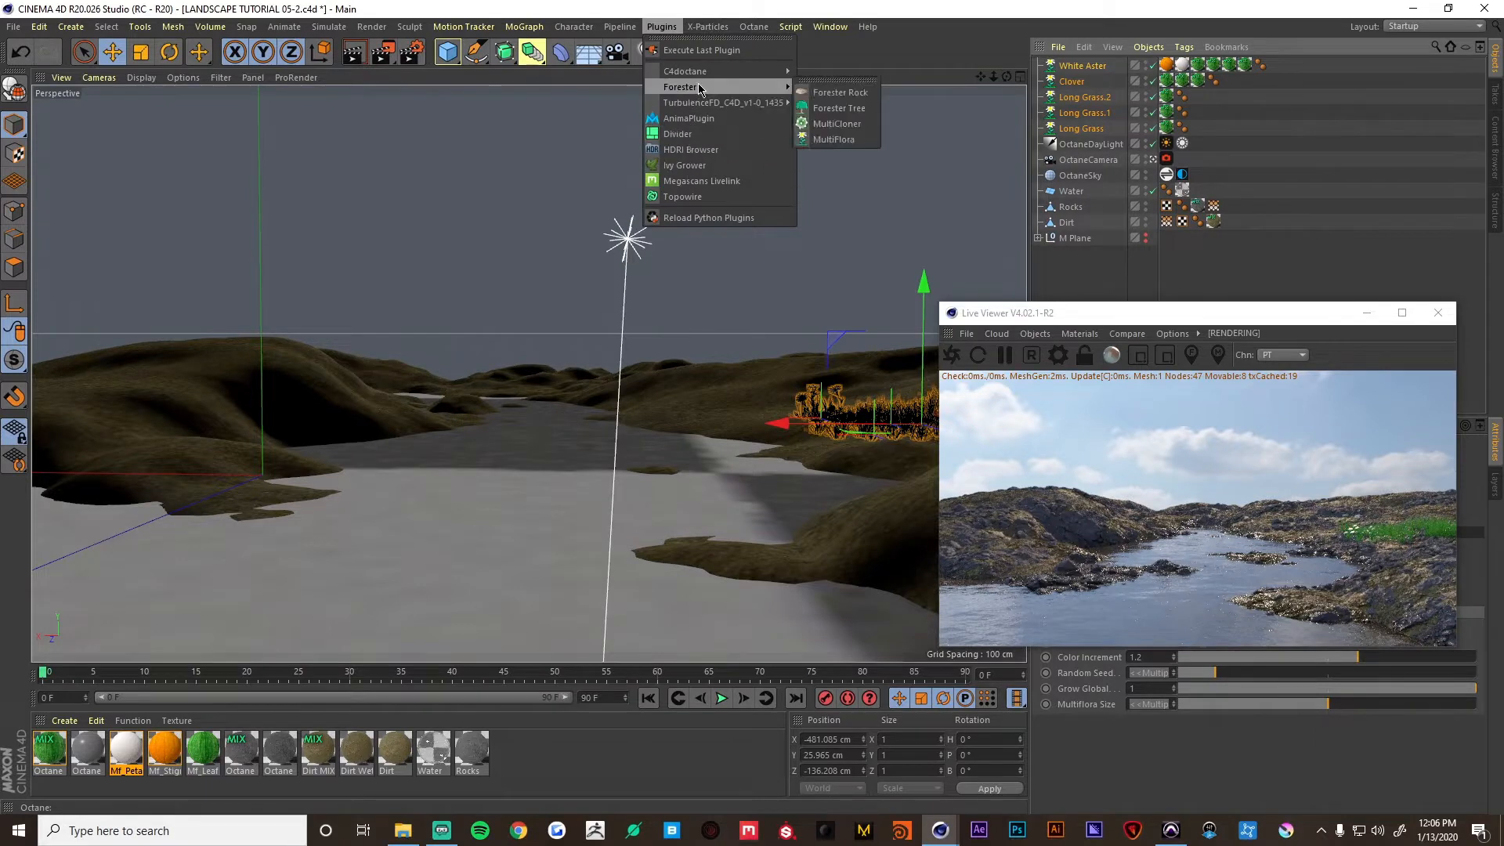
pyautogui.click(878, 127)
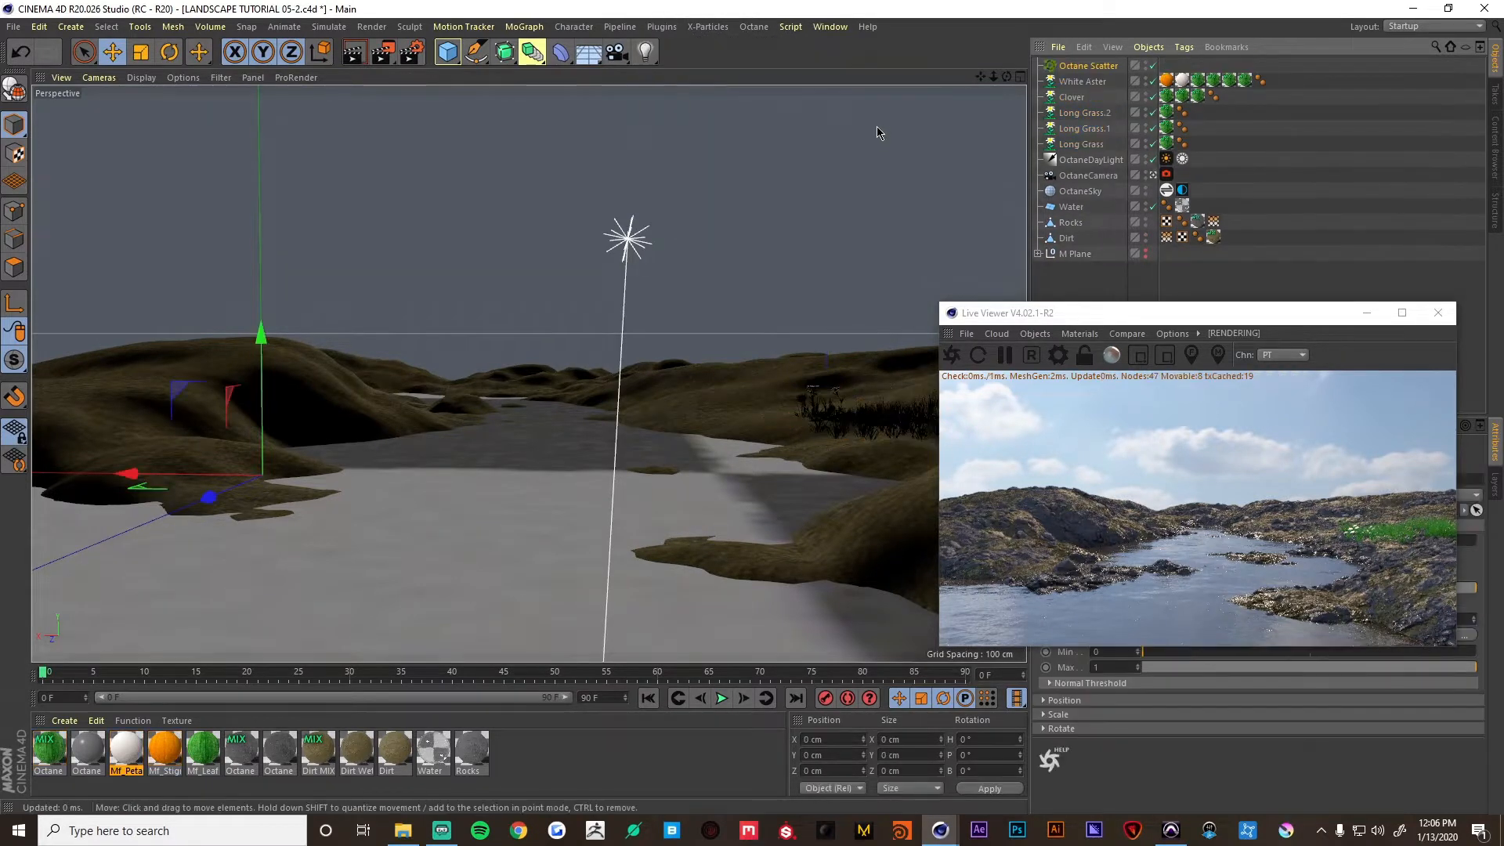
# Nest White Aster, Clover and the three Long Grass objects under the Octane Scatter object.
pyautogui.click(1079, 144)
pyautogui.keyDown('shift'); pyautogui.click(1080, 83); pyautogui.keyUp('shift')
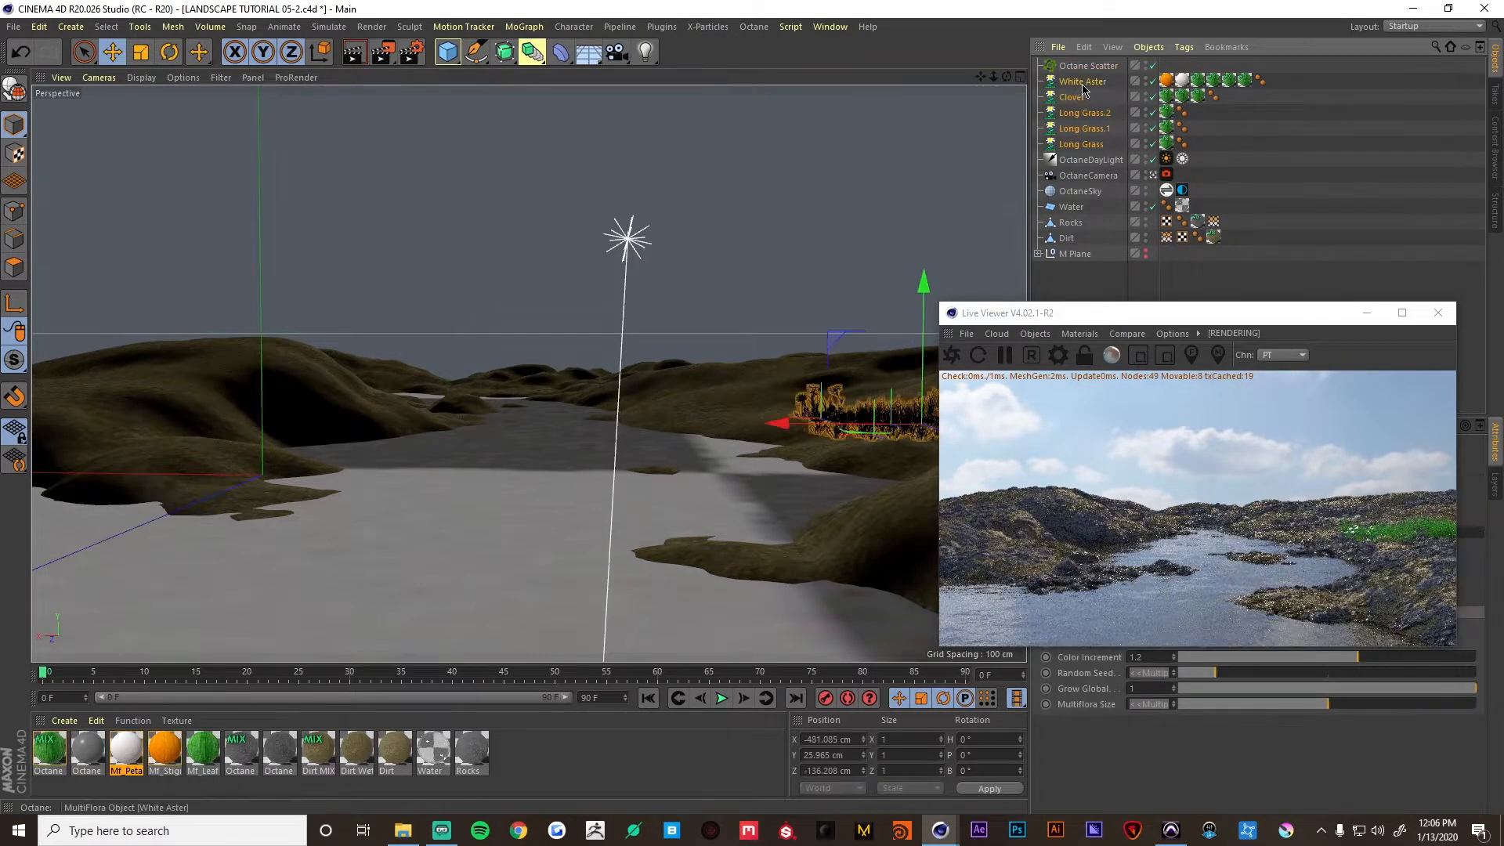
pyautogui.moveTo(1100, 68); pyautogui.dragTo(1101, 68)
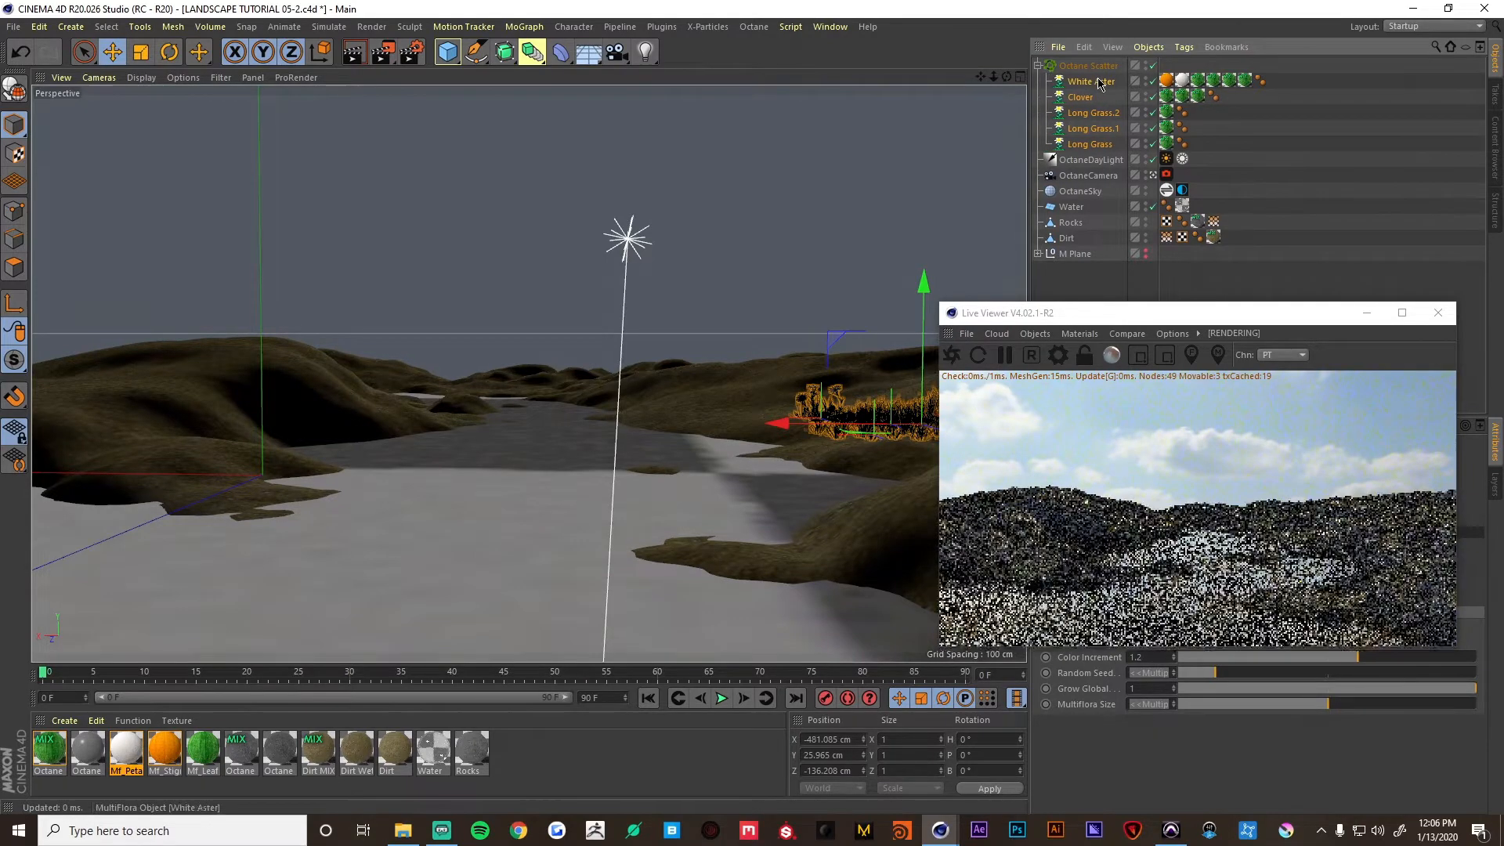
# Set the Octane Scatter distribution to Surface and assign the Dirt object as its surface.
pyautogui.click(1167, 316)
pyautogui.moveTo(1159, 315); pyautogui.dragTo(422, 205)
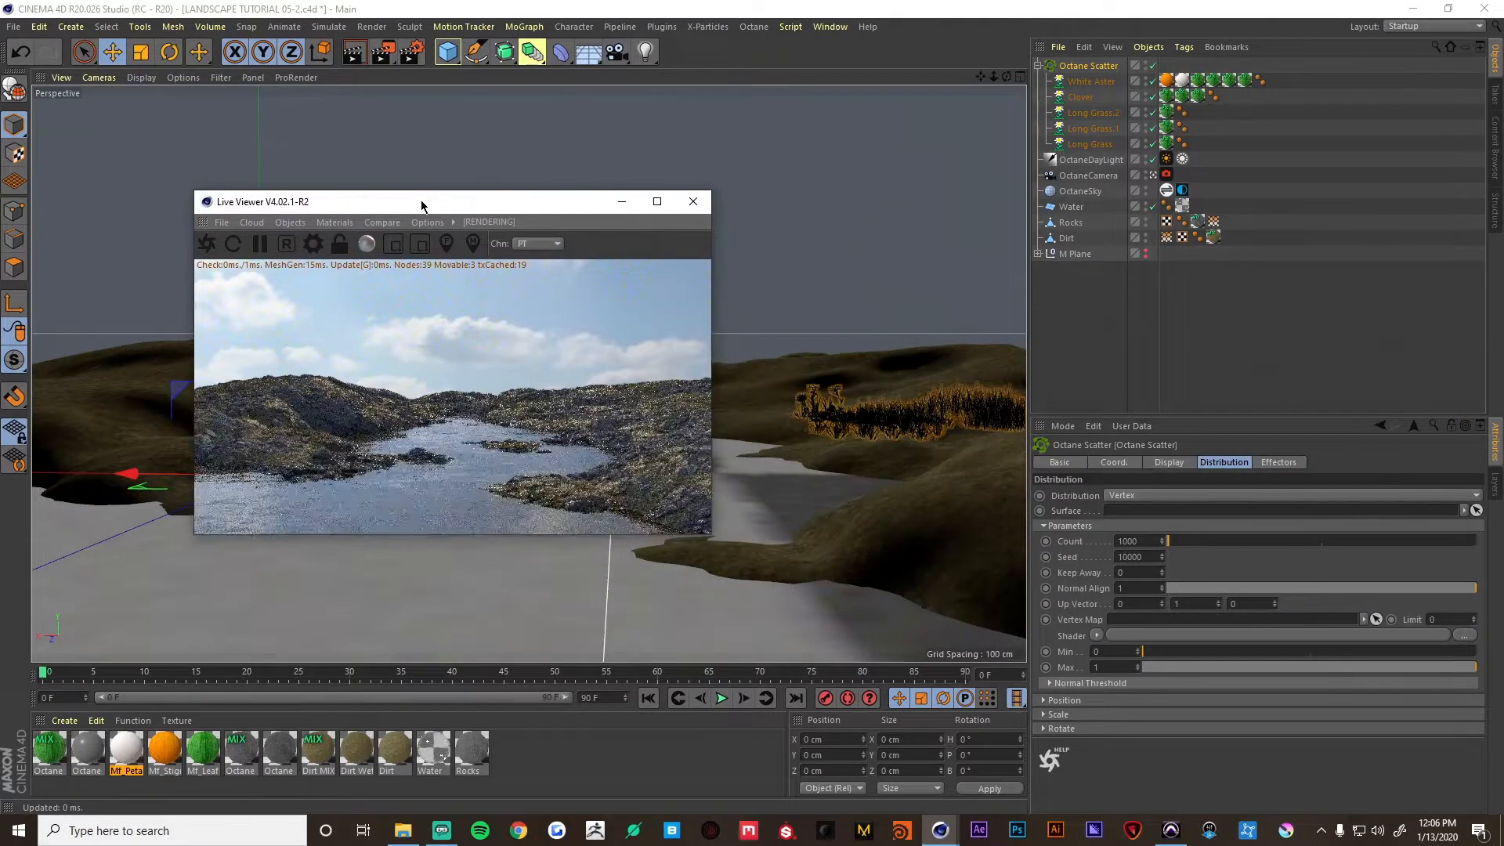
pyautogui.click(1135, 501)
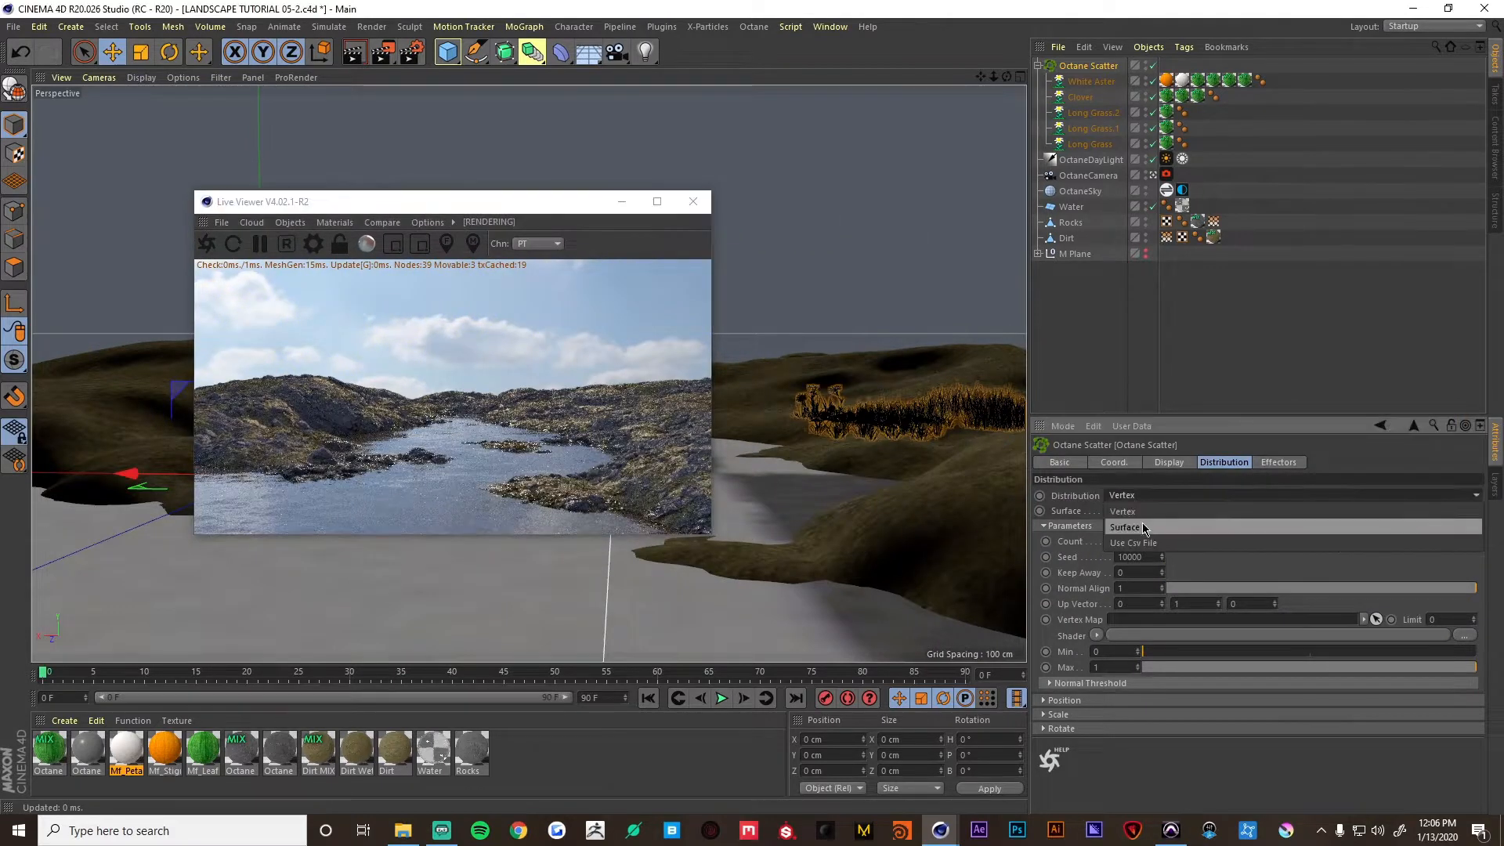
pyautogui.click(1144, 530)
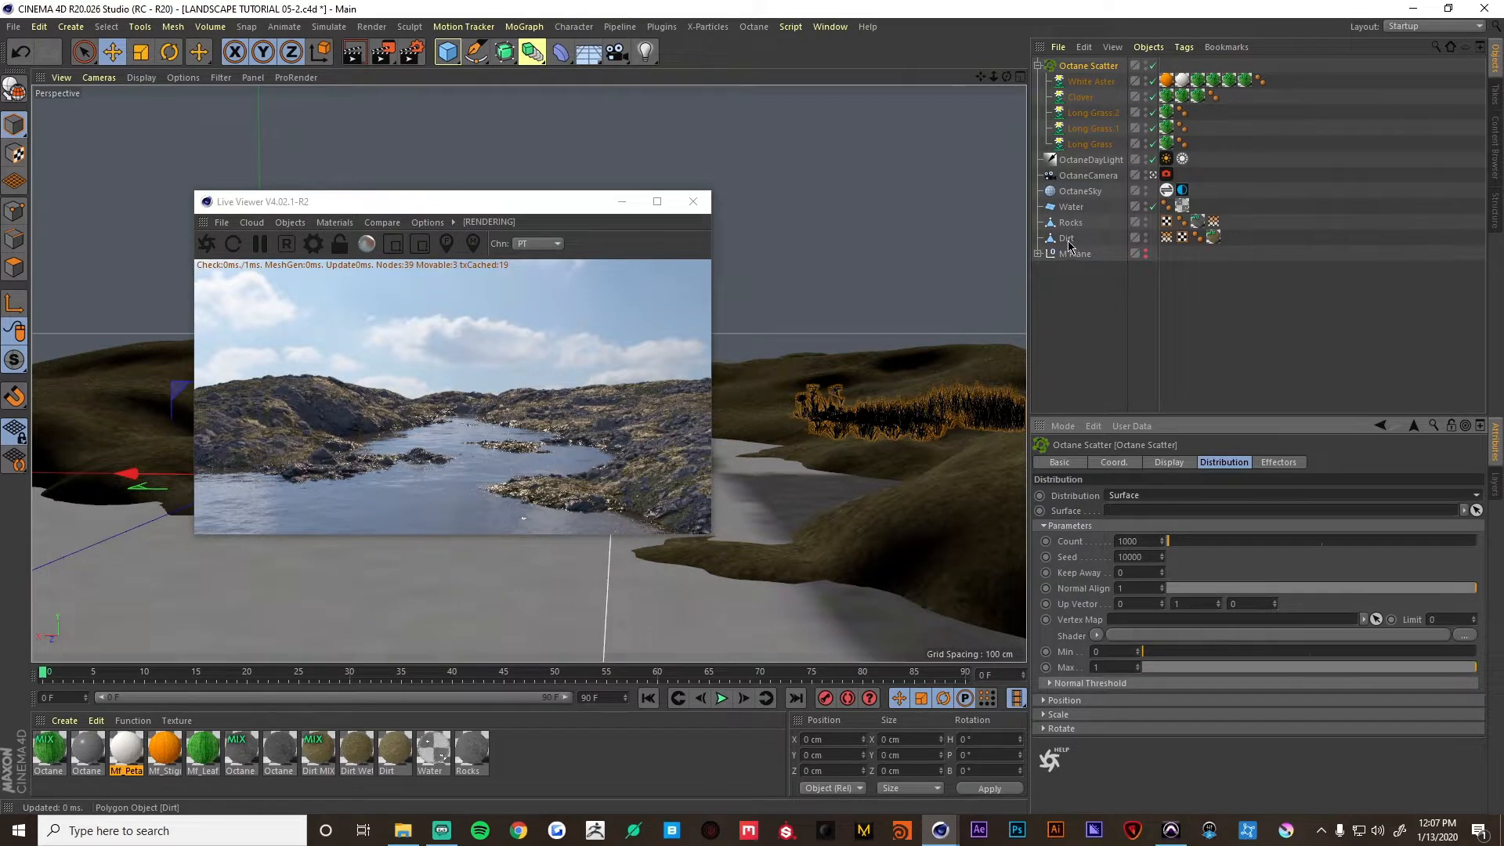
pyautogui.moveTo(1068, 245); pyautogui.dragTo(1127, 421)
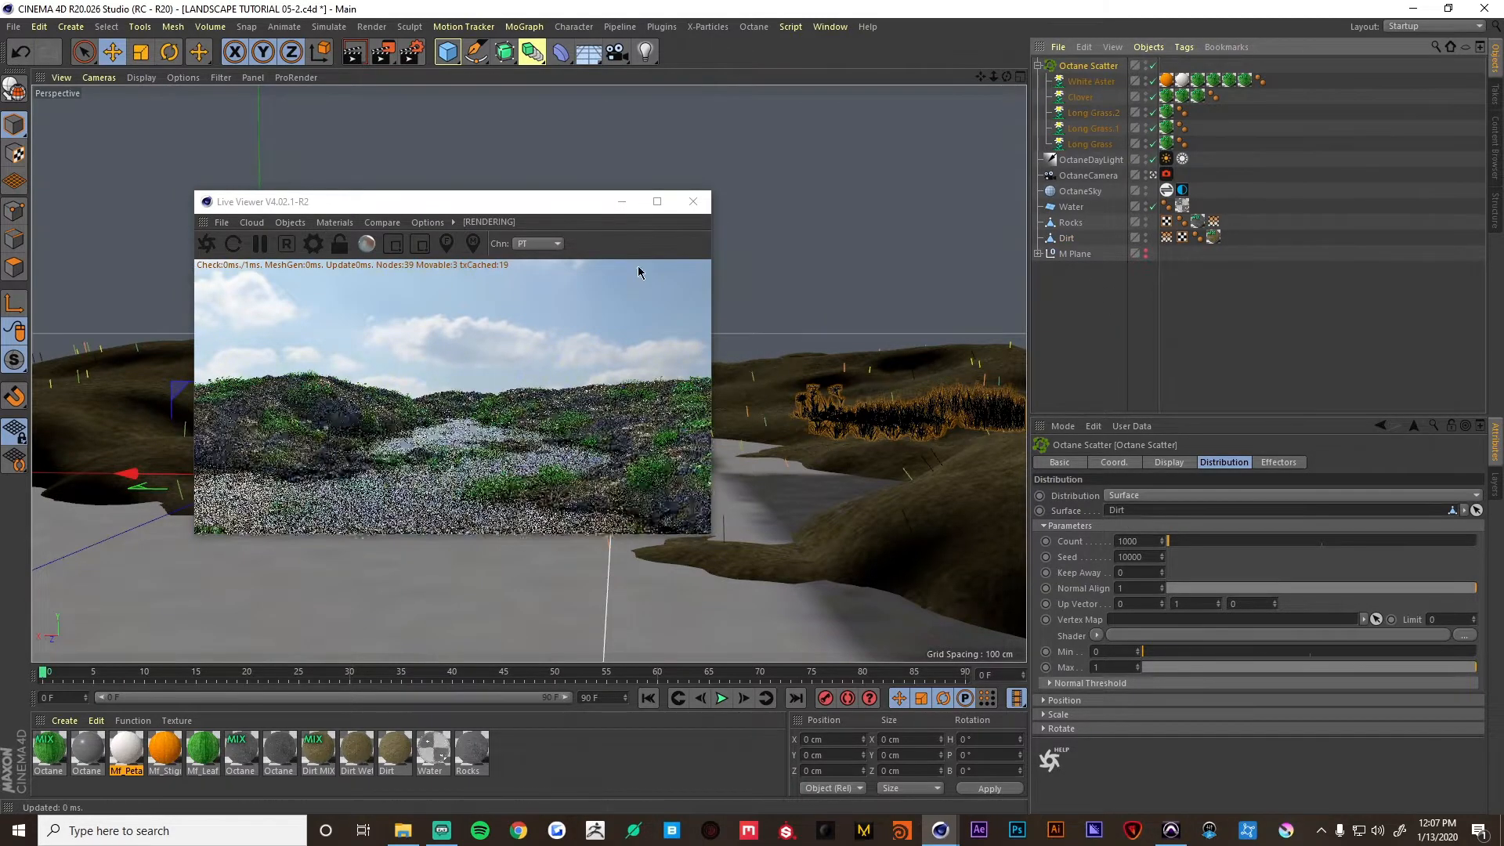
# Leave the OctaneCamera view and examine the scattered grass, clover and flowers up close and across the terrain.
pyautogui.moveTo(515, 211); pyautogui.dragTo(976, 308)
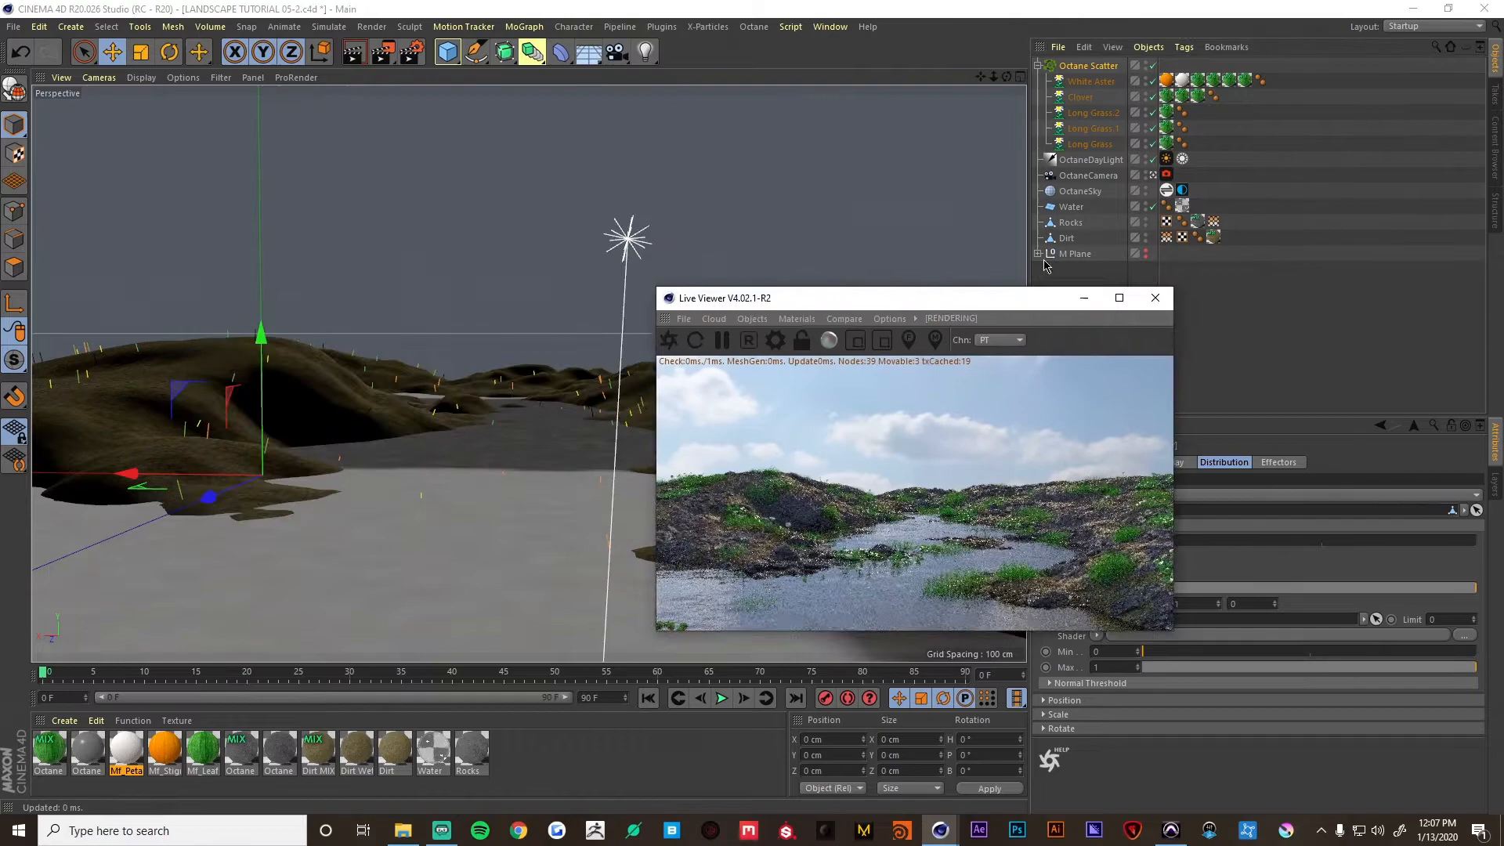
pyautogui.click(1152, 175)
pyautogui.keyDown('alt'); pyautogui.moveTo(581, 305); pyautogui.dragTo(578, 320); pyautogui.keyUp('alt')
pyautogui.keyDown('alt'); pyautogui.moveTo(578, 313); pyautogui.dragTo(628, 284, button='right'); pyautogui.keyUp('alt')
pyautogui.keyDown('alt'); pyautogui.moveTo(627, 284); pyautogui.dragTo(428, 241, button='middle'); pyautogui.keyUp('alt')
pyautogui.keyDown('alt'); pyautogui.moveTo(428, 242); pyautogui.dragTo(395, 223); pyautogui.keyUp('alt')
pyautogui.keyDown('alt'); pyautogui.moveTo(395, 368); pyautogui.dragTo(466, 374, button='right'); pyautogui.keyUp('alt')
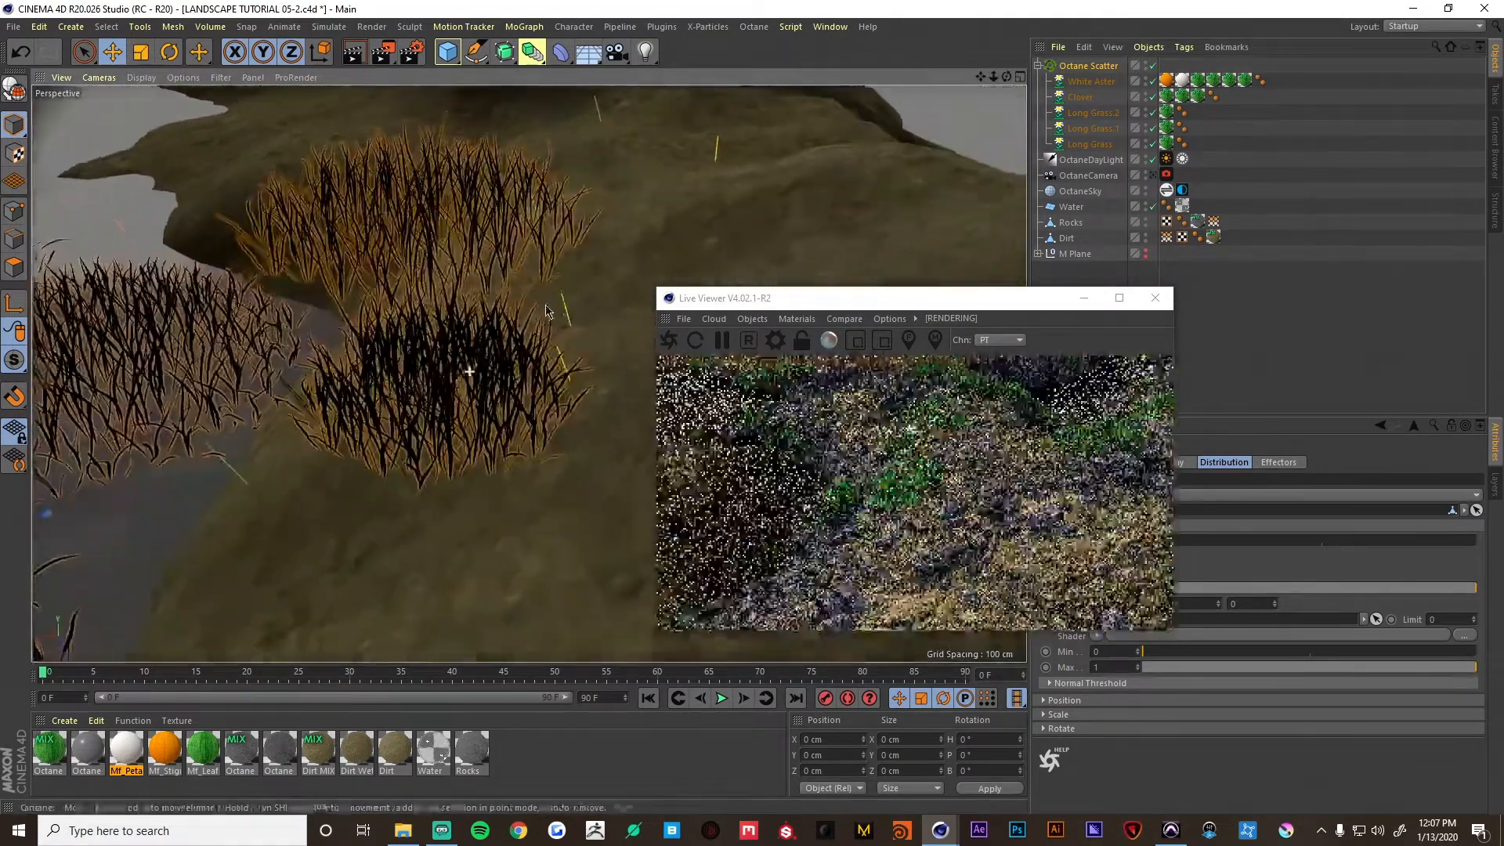
pyautogui.keyDown('alt'); pyautogui.moveTo(508, 438); pyautogui.dragTo(452, 404); pyautogui.keyUp('alt')
pyautogui.keyDown('alt'); pyautogui.moveTo(452, 404); pyautogui.dragTo(595, 452, button='right'); pyautogui.keyUp('alt')
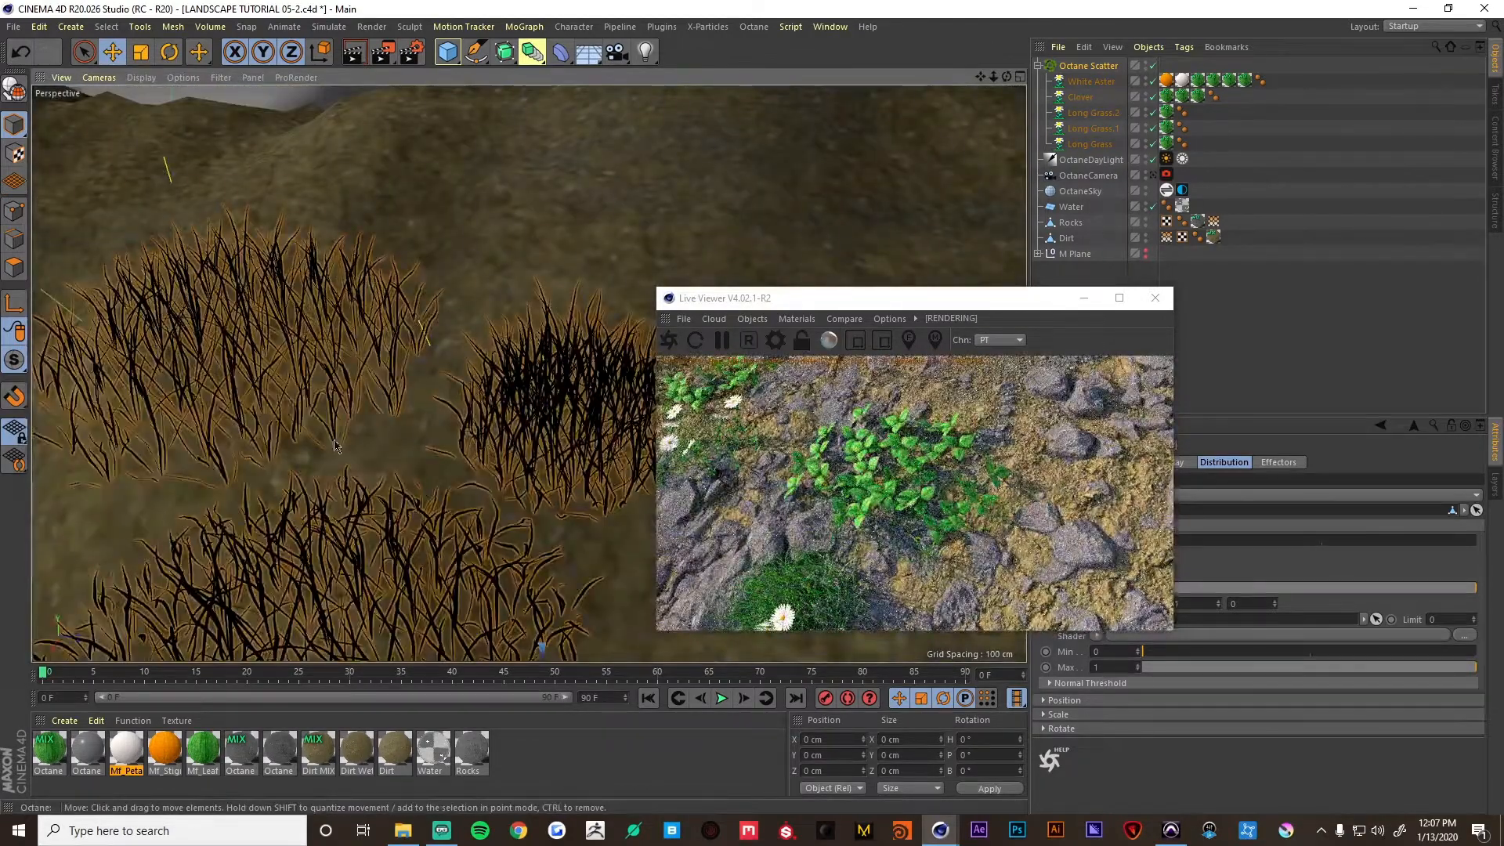
pyautogui.keyDown('alt'); pyautogui.moveTo(549, 459); pyautogui.dragTo(501, 290, button='middle'); pyautogui.keyUp('alt')
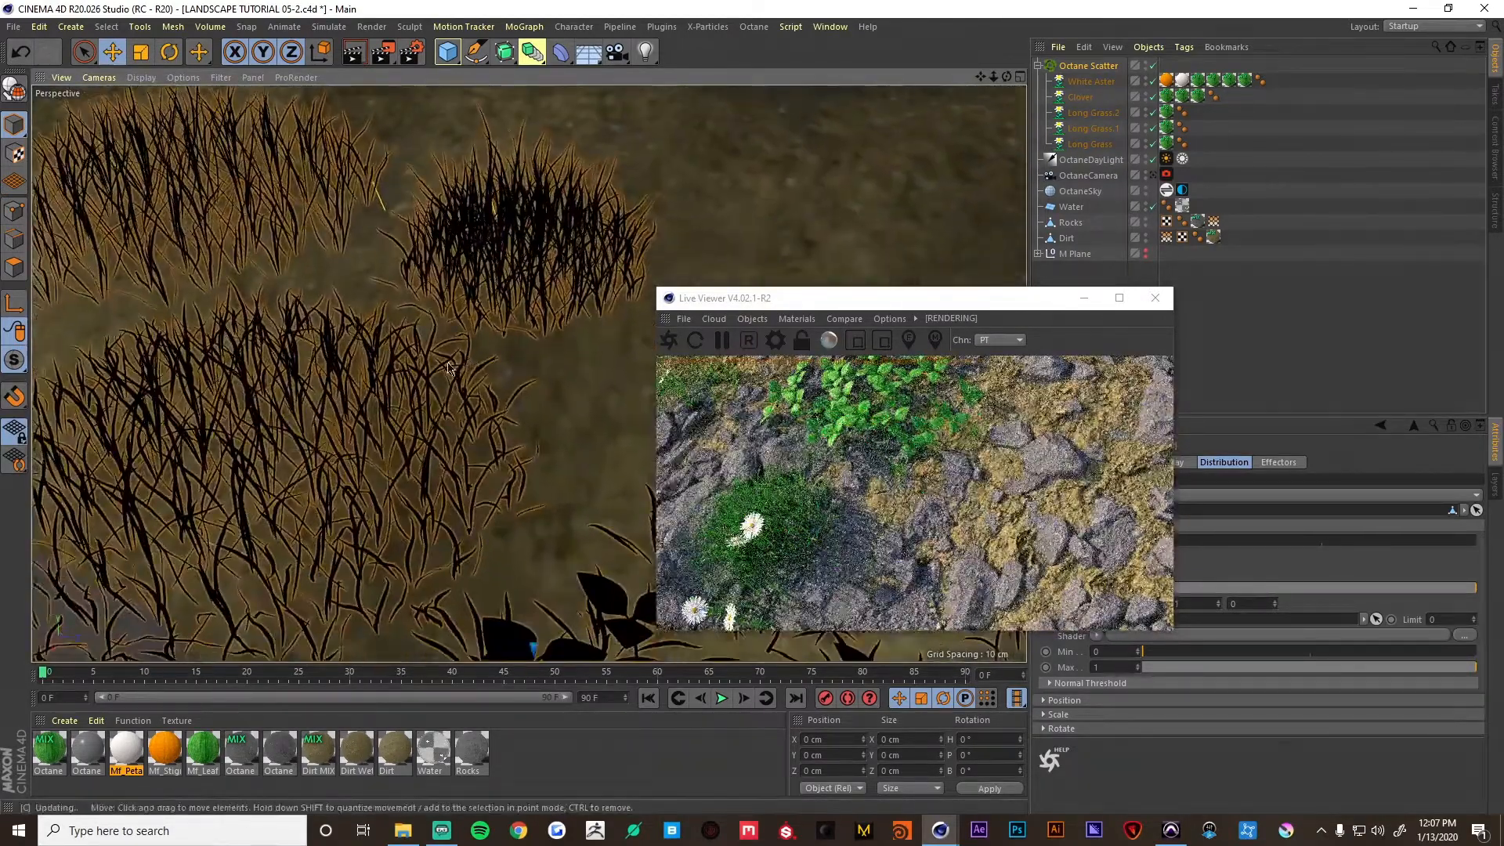
pyautogui.keyDown('alt'); pyautogui.moveTo(448, 362); pyautogui.dragTo(392, 356, button='right'); pyautogui.keyUp('alt')
pyautogui.keyDown('alt'); pyautogui.moveTo(473, 415); pyautogui.dragTo(379, 398); pyautogui.keyUp('alt')
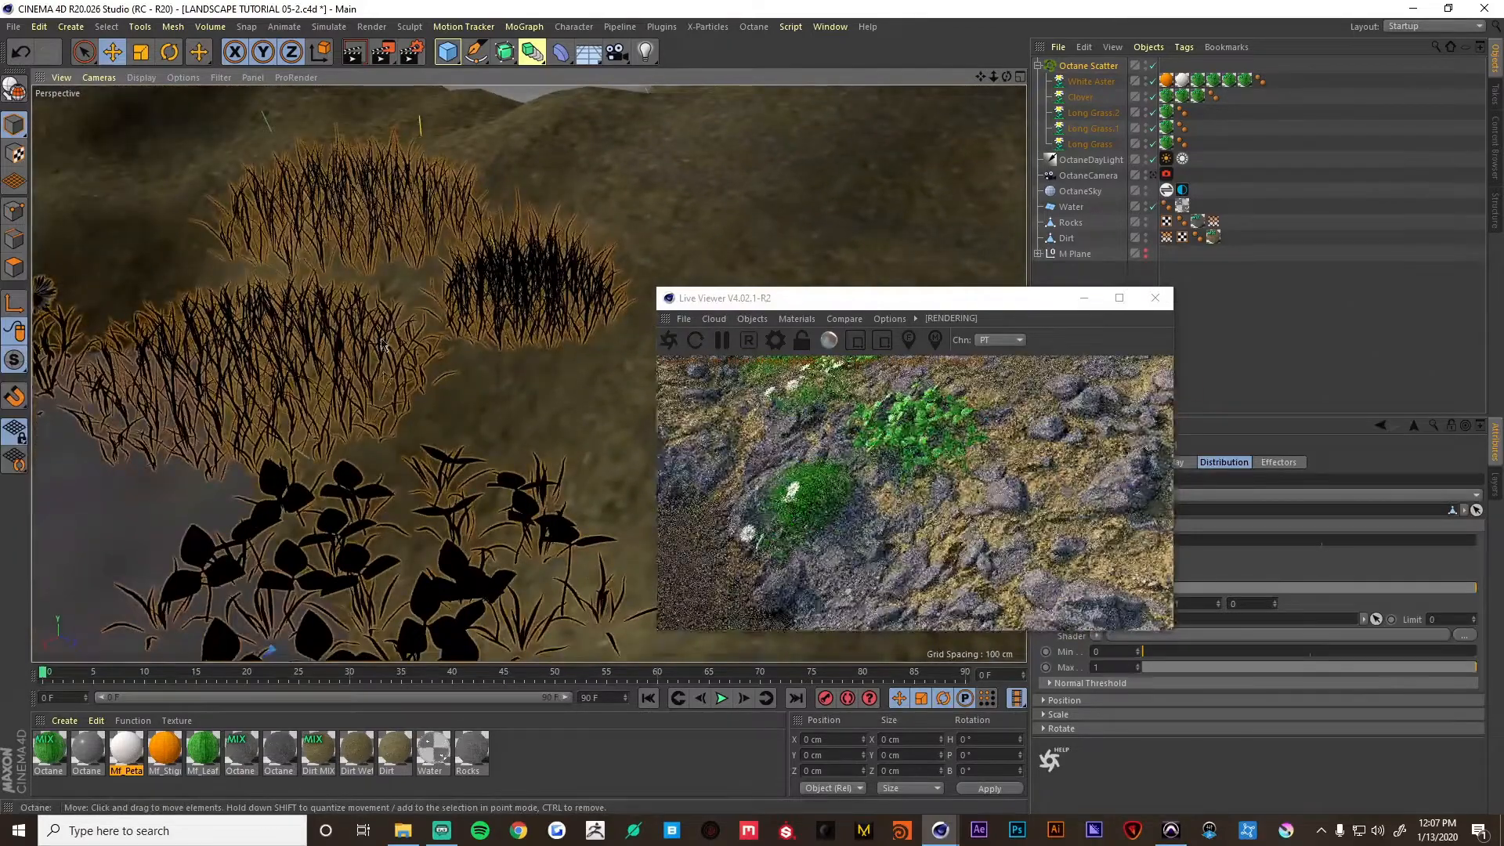
pyautogui.keyDown('alt'); pyautogui.moveTo(328, 282); pyautogui.dragTo(527, 369, button='middle'); pyautogui.keyUp('alt')
pyautogui.keyDown('alt'); pyautogui.moveTo(527, 369); pyautogui.dragTo(400, 364, button='right'); pyautogui.keyUp('alt')
pyautogui.keyDown('alt'); pyautogui.moveTo(399, 392); pyautogui.dragTo(325, 370); pyautogui.keyUp('alt')
pyautogui.keyDown('alt'); pyautogui.moveTo(482, 410); pyautogui.dragTo(644, 385); pyautogui.keyUp('alt')
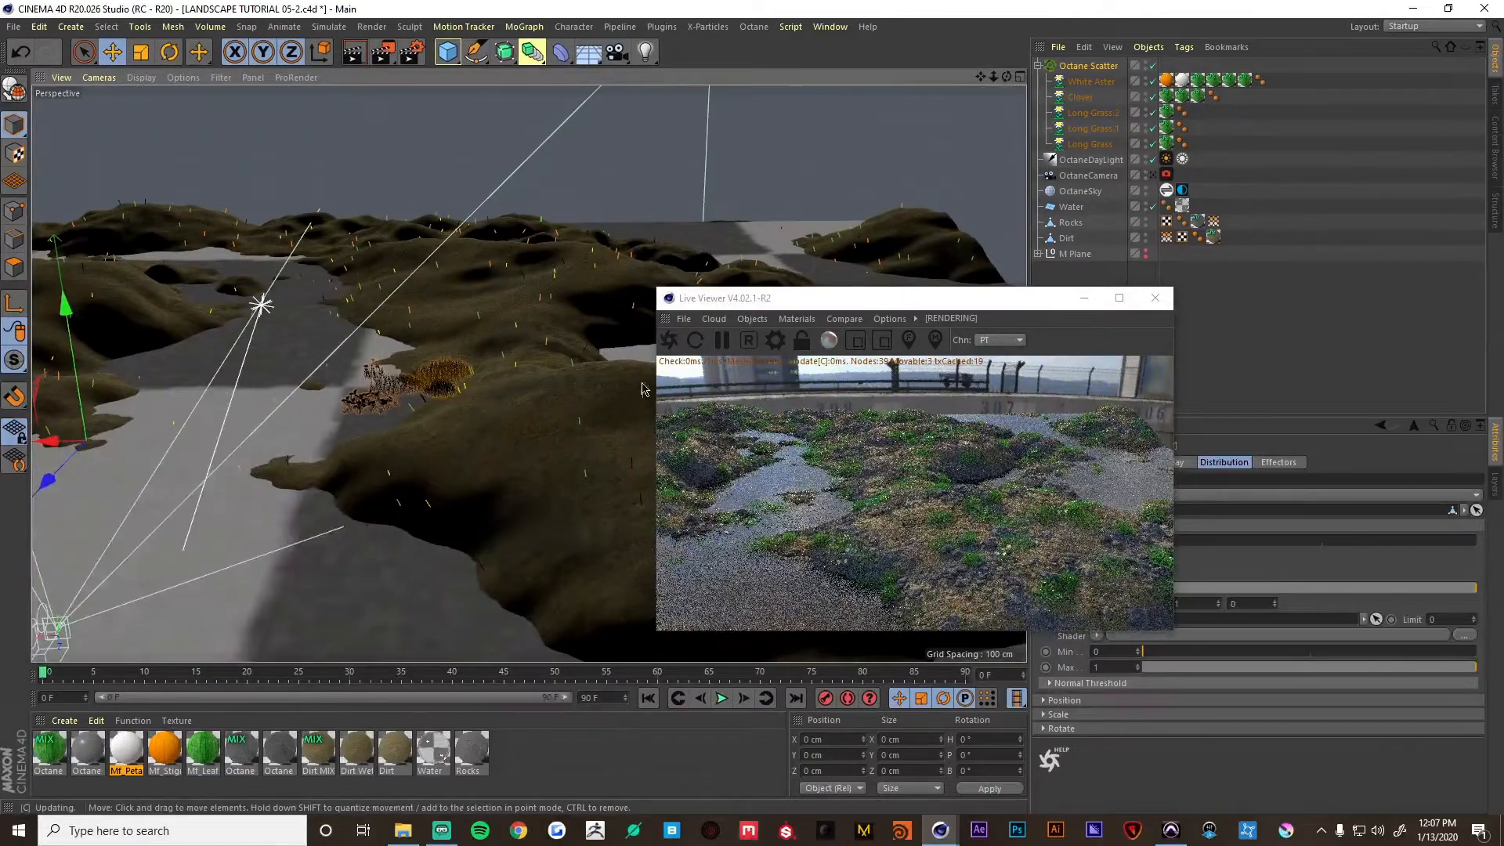
pyautogui.keyDown('alt'); pyautogui.moveTo(488, 396); pyautogui.dragTo(623, 404); pyautogui.keyUp('alt')
pyautogui.keyDown('alt'); pyautogui.moveTo(296, 391); pyautogui.dragTo(553, 337, button='right'); pyautogui.keyUp('alt')
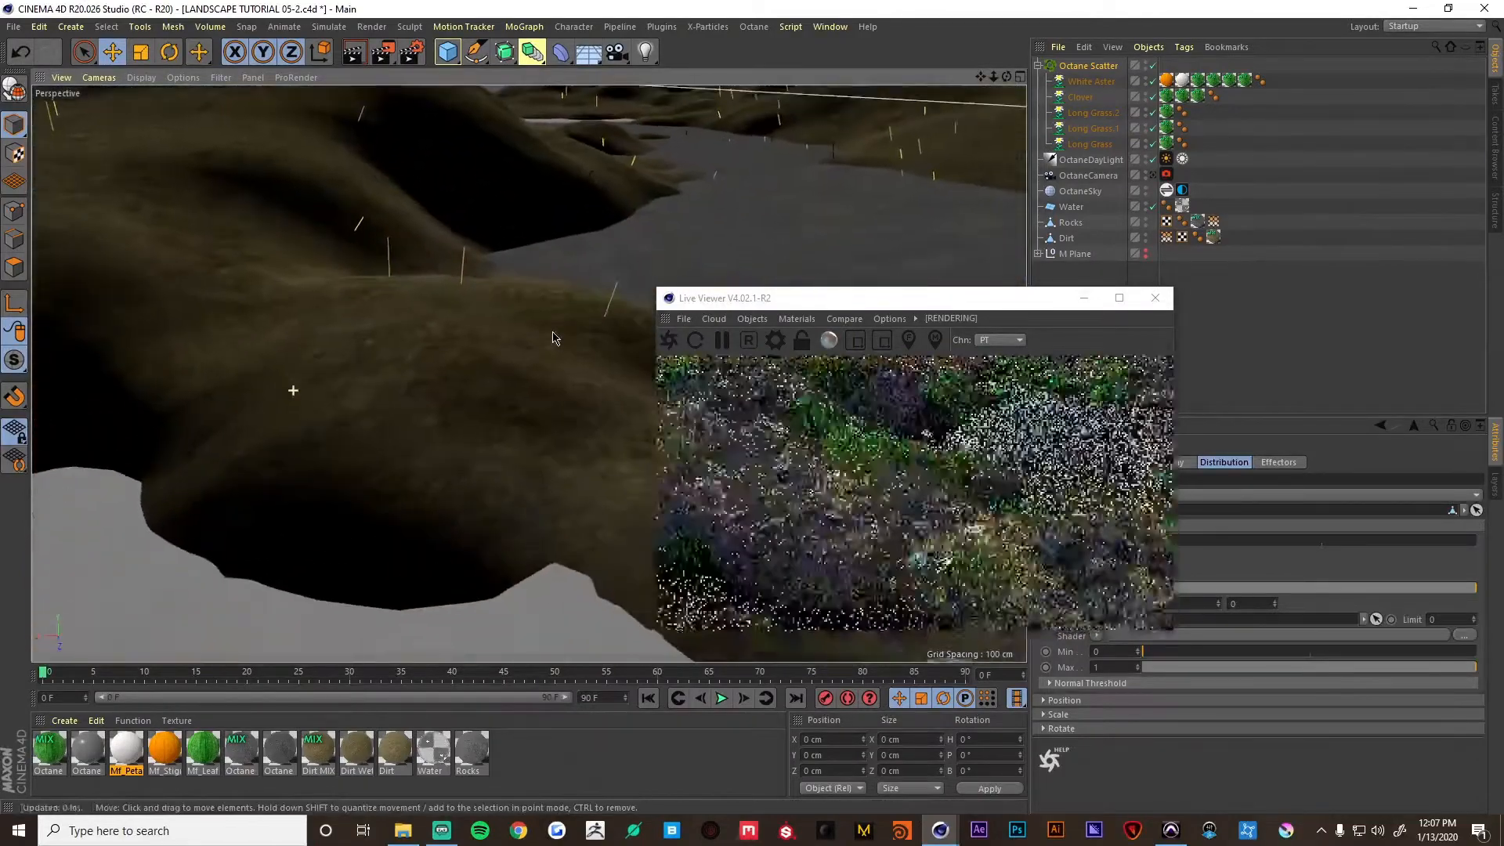
pyautogui.keyDown('alt'); pyautogui.moveTo(512, 345); pyautogui.dragTo(337, 354); pyautogui.keyUp('alt')
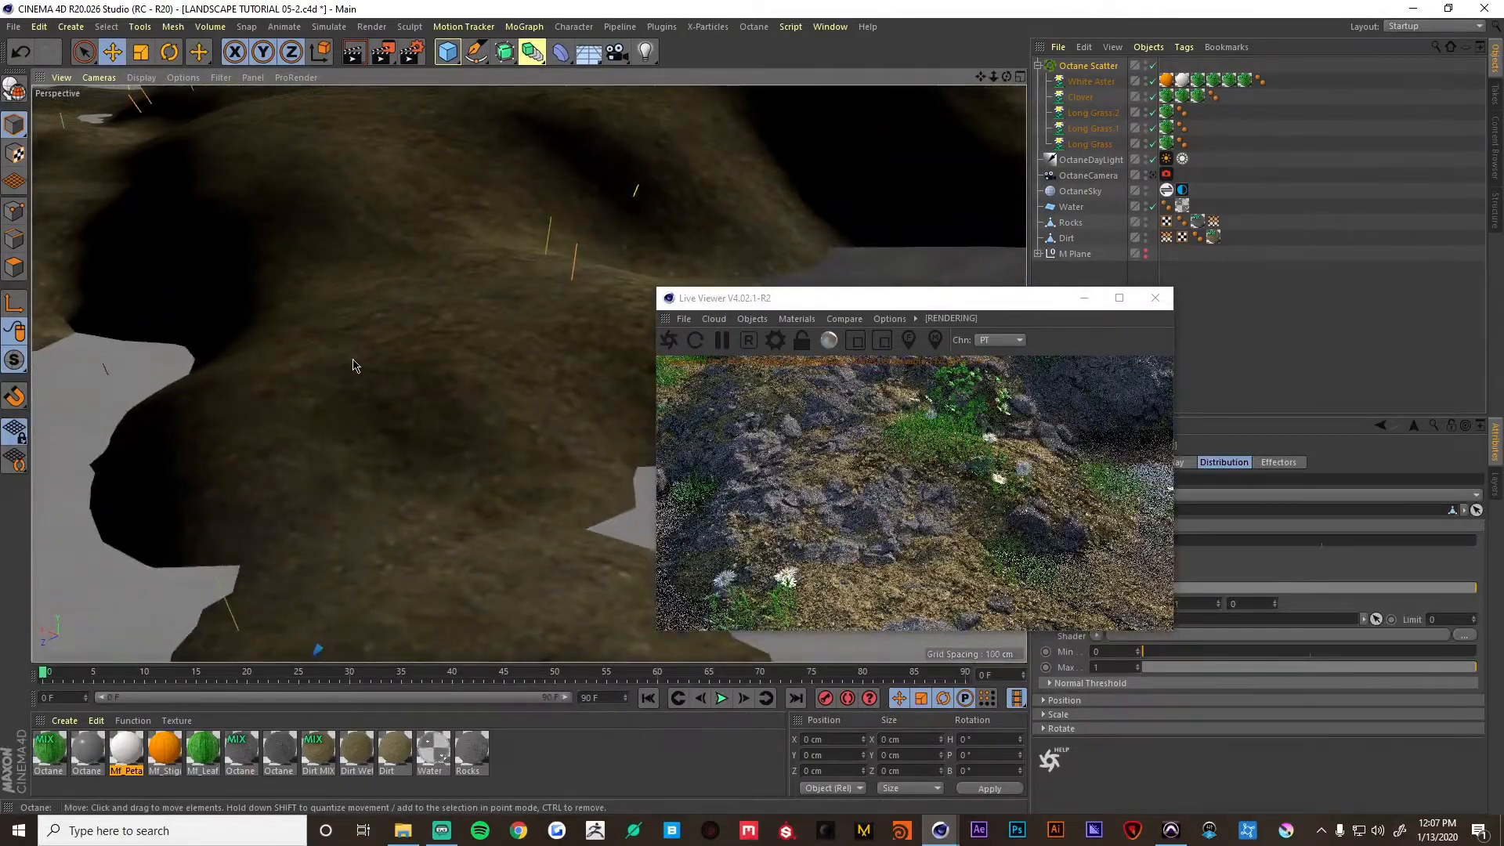
pyautogui.keyDown('alt'); pyautogui.moveTo(540, 356); pyautogui.dragTo(413, 383, button='right'); pyautogui.keyUp('alt')
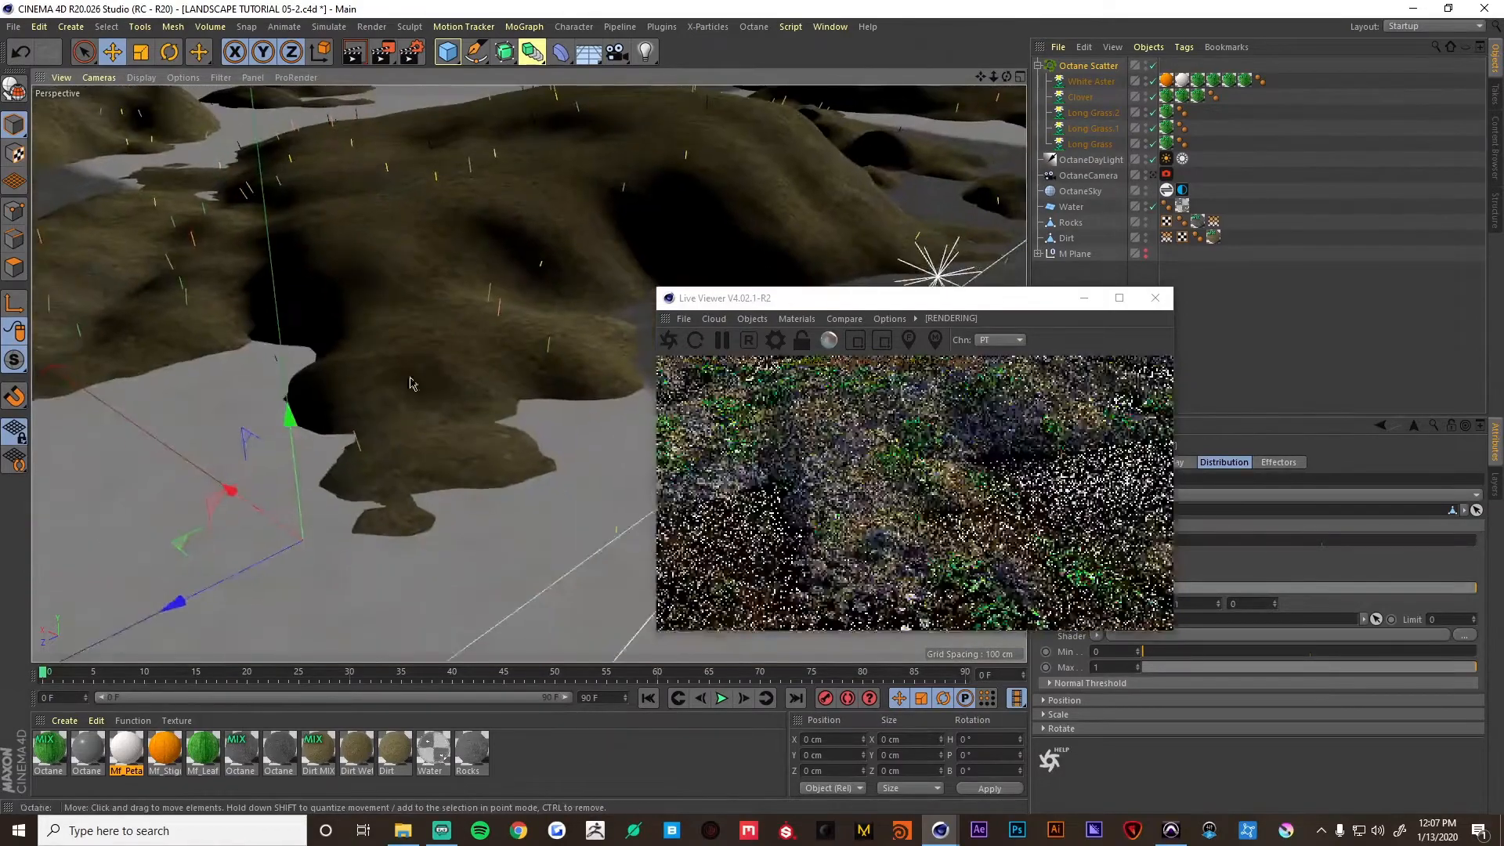
pyautogui.keyDown('alt'); pyautogui.moveTo(412, 383); pyautogui.dragTo(577, 386); pyautogui.keyUp('alt')
pyautogui.keyDown('alt'); pyautogui.moveTo(577, 386); pyautogui.dragTo(329, 363, button='middle'); pyautogui.keyUp('alt')
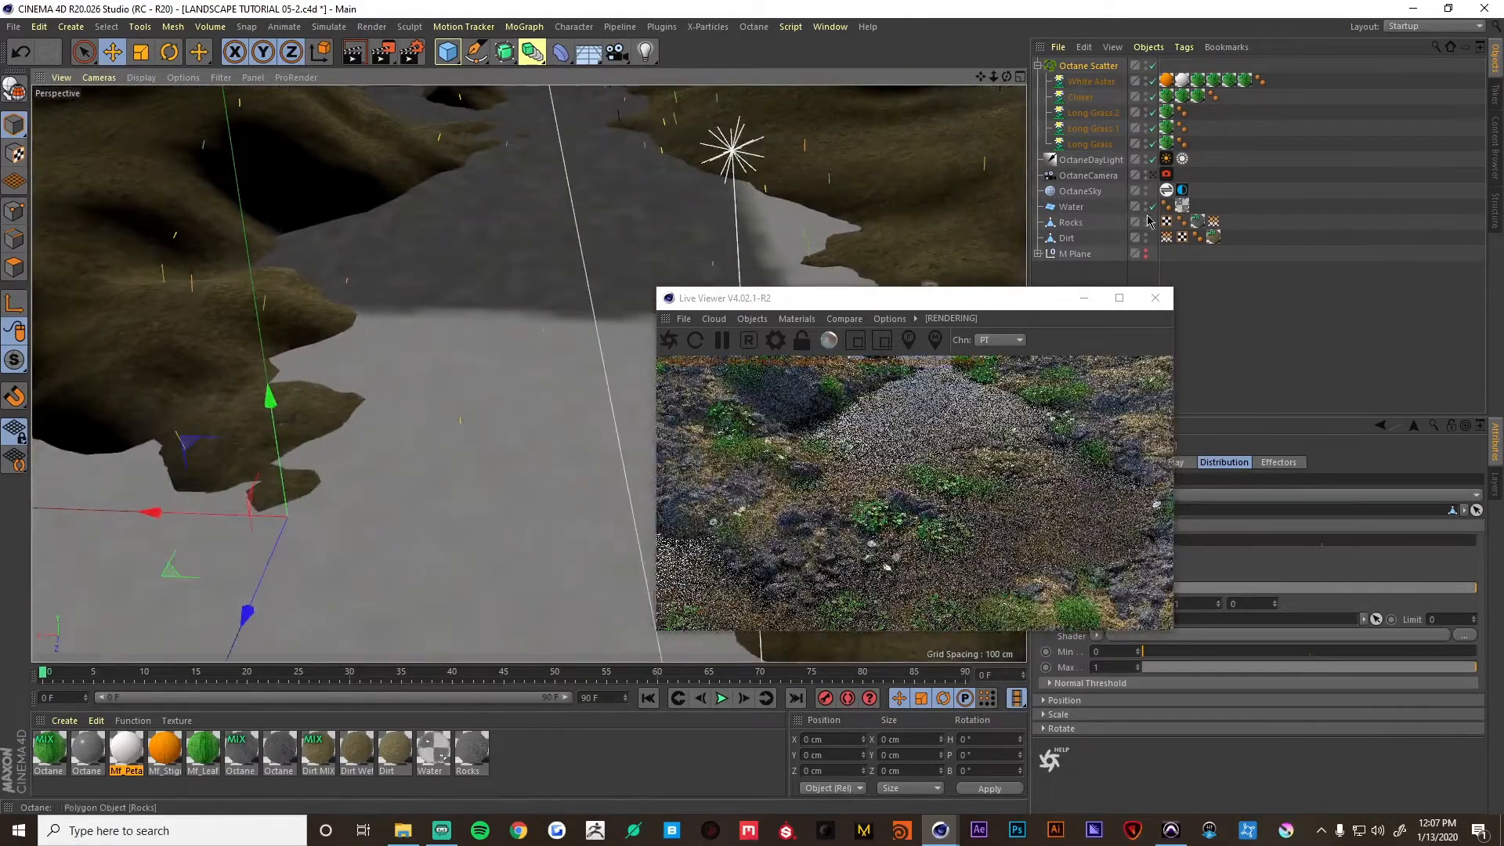
# Hide the Water plane and inspect how the plants are spread over the terrain beneath it.
pyautogui.click(1153, 208)
pyautogui.keyDown('alt'); pyautogui.moveTo(498, 359); pyautogui.dragTo(405, 287); pyautogui.keyUp('alt')
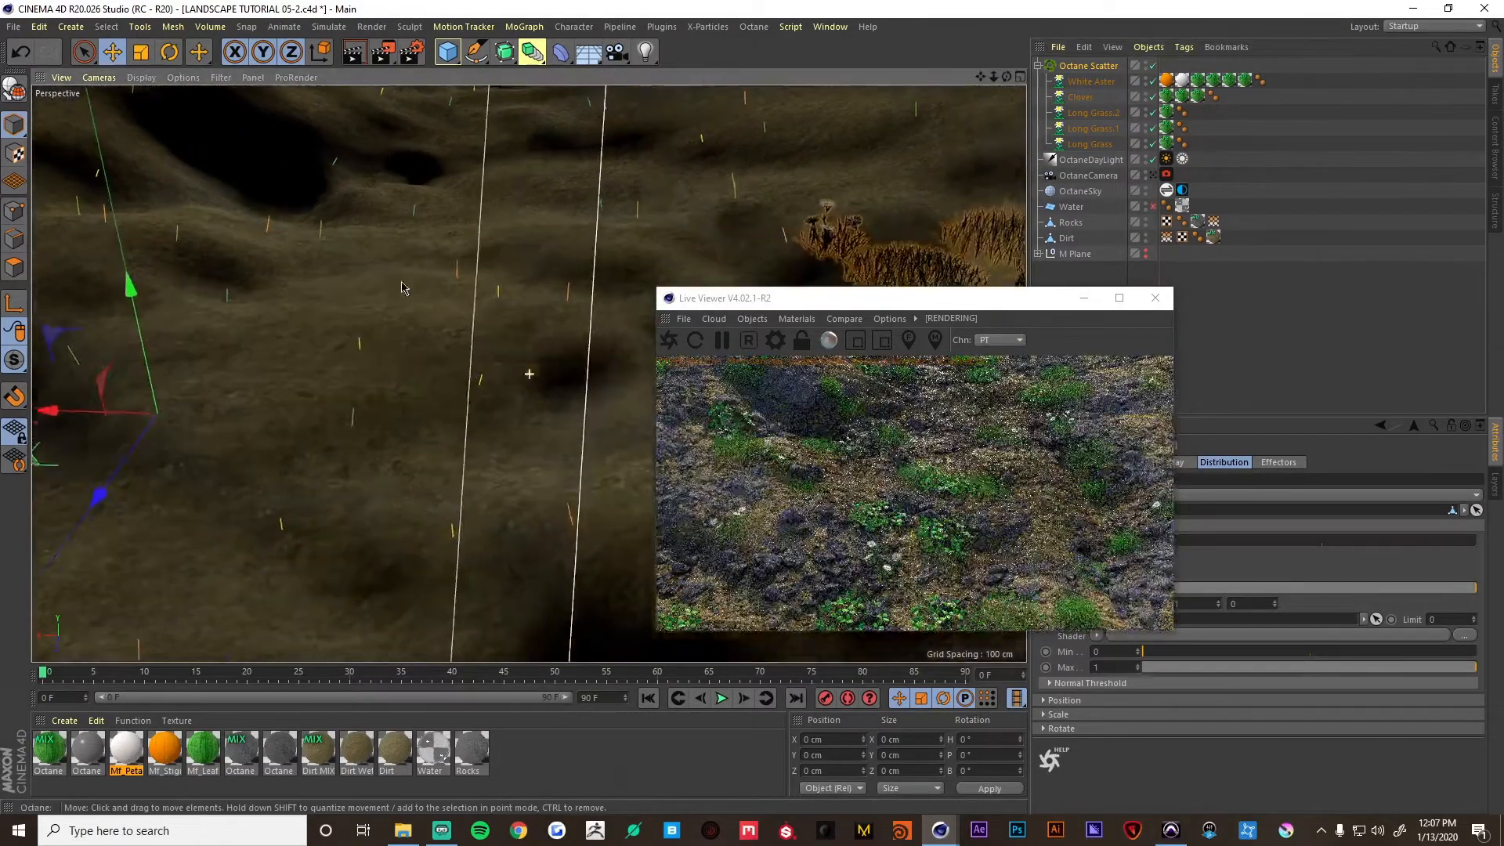
pyautogui.keyDown('alt'); pyautogui.moveTo(443, 359); pyautogui.dragTo(448, 312); pyautogui.keyUp('alt')
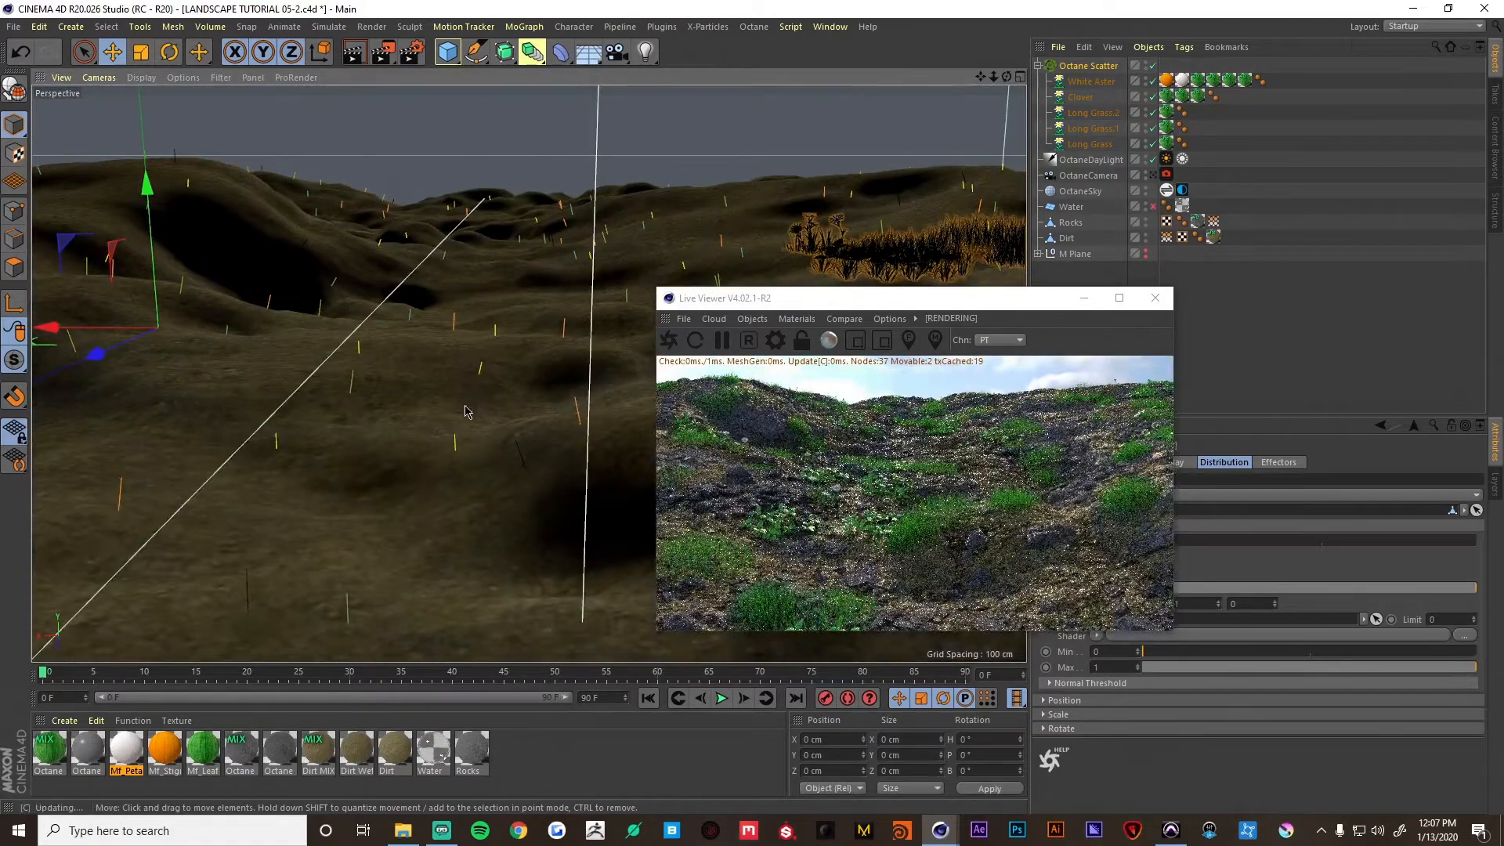
pyautogui.moveTo(464, 403)
pyautogui.keyDown('alt'); pyautogui.mouseDown()
pyautogui.moveTo(473, 380)
pyautogui.moveTo(453, 405)
pyautogui.mouseUp(); pyautogui.keyUp('alt')
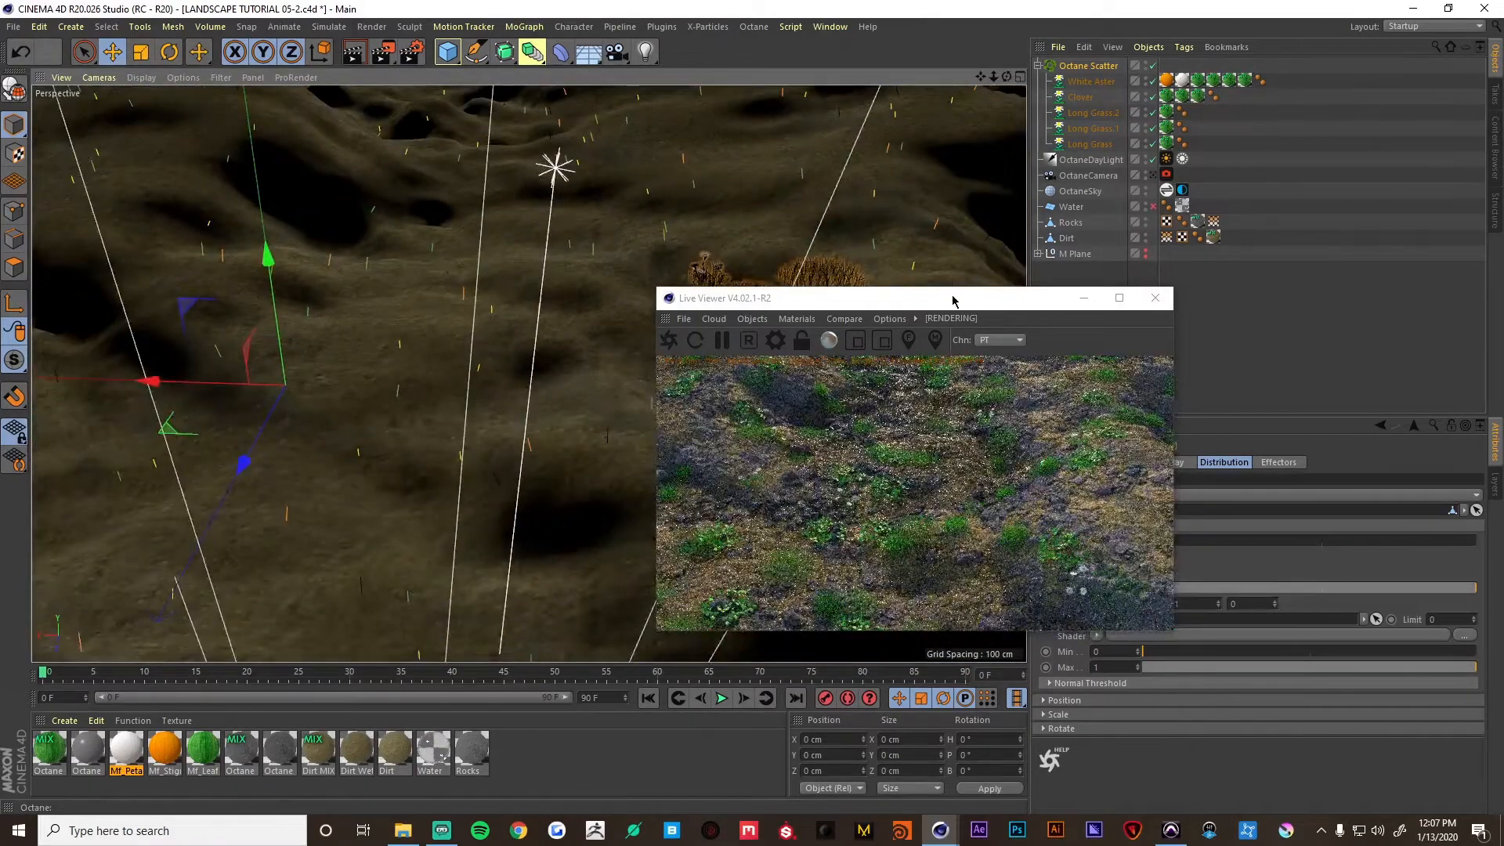
# Assign the Dirt object's vertex map to the Octane Scatter's Vertex Map setting, keeping the render preview clear of the object list.
pyautogui.moveTo(960, 308); pyautogui.dragTo(751, 185)
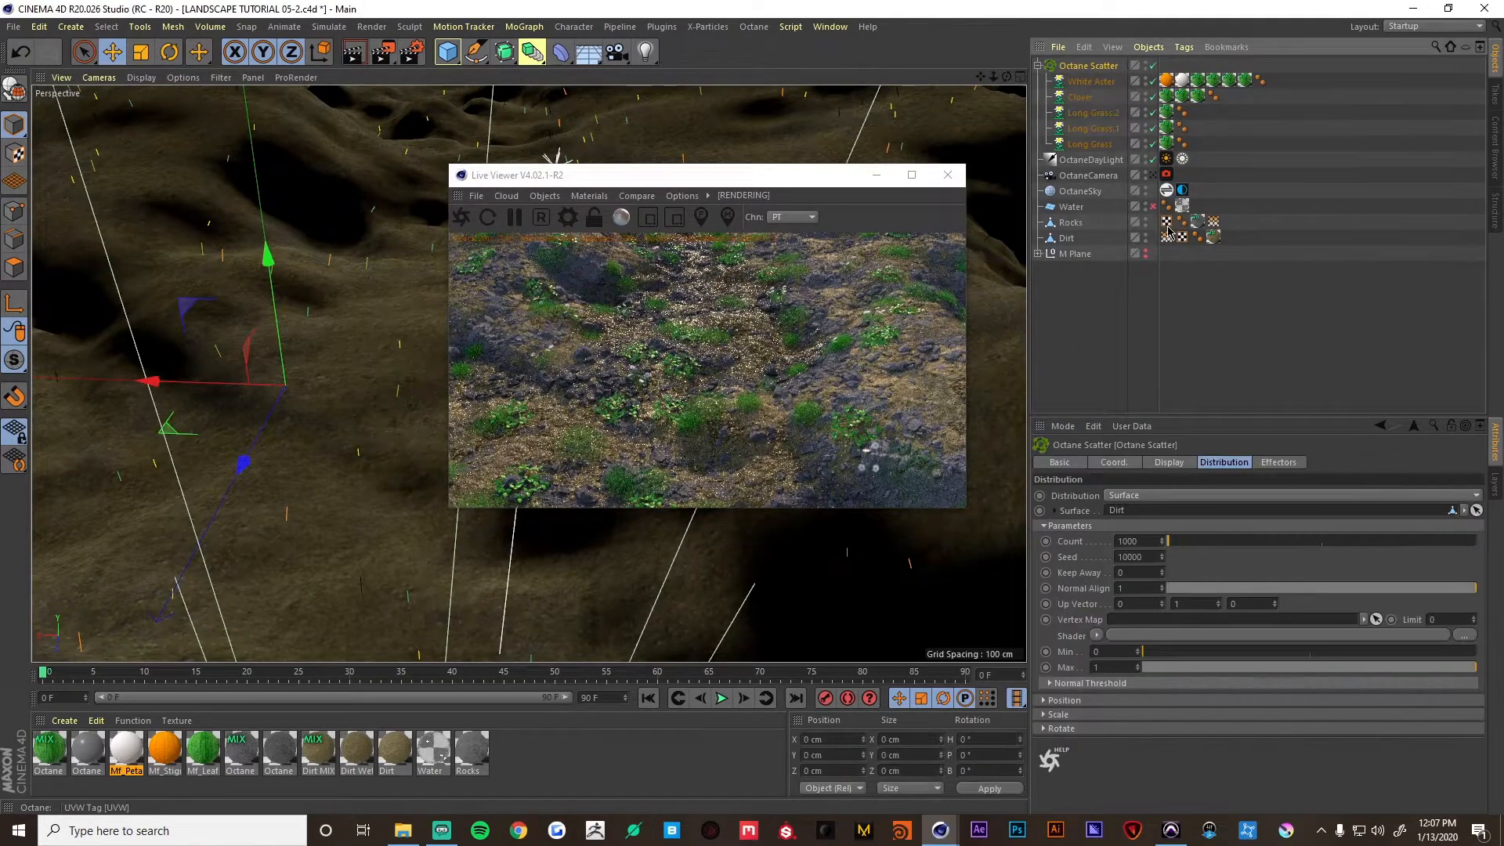
pyautogui.moveTo(1164, 245); pyautogui.dragTo(1154, 621)
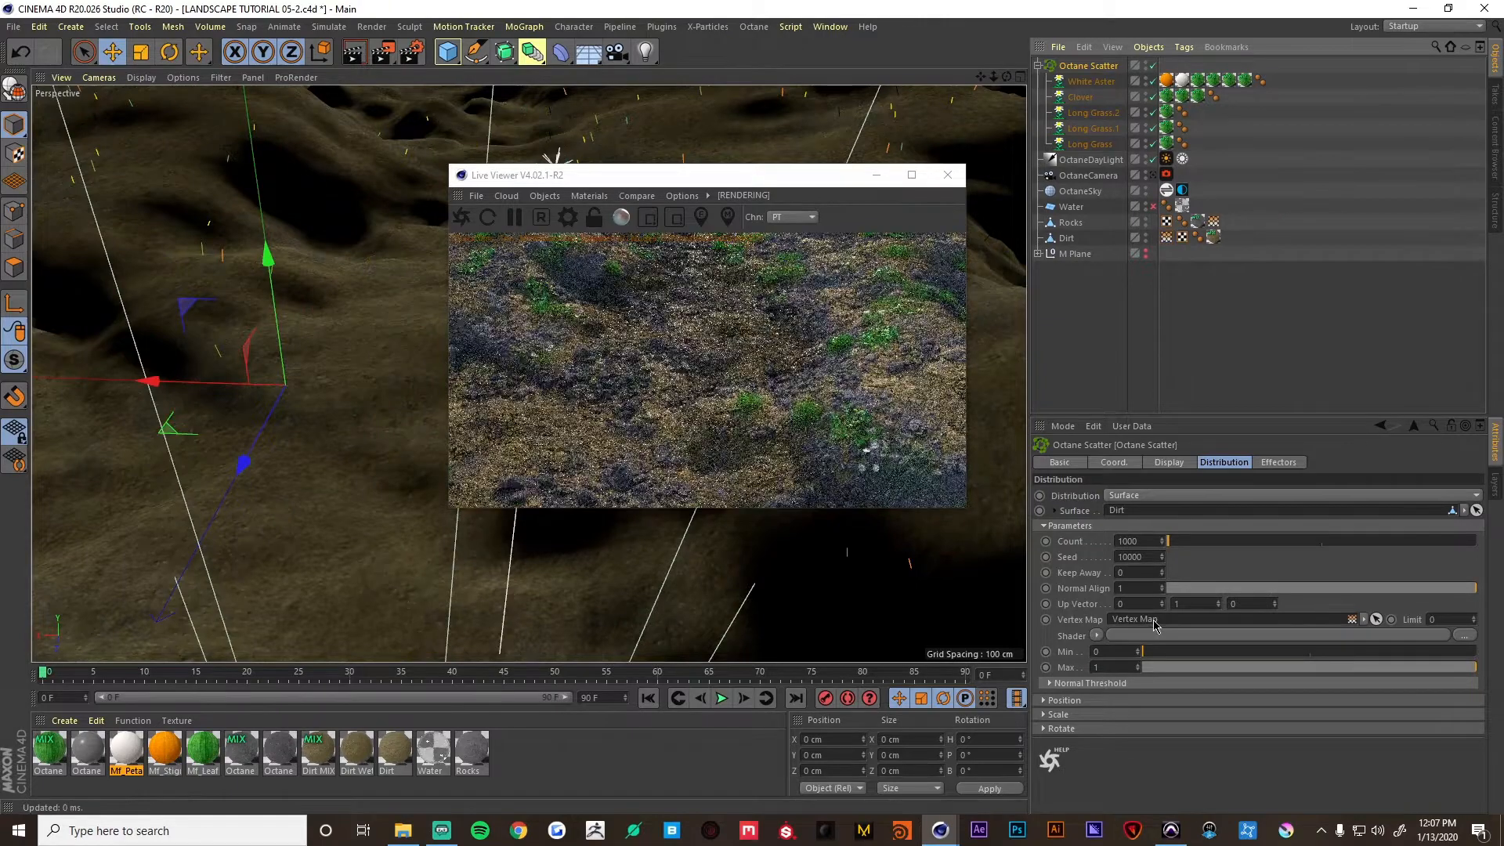
pyautogui.moveTo(662, 181); pyautogui.dragTo(1175, 217)
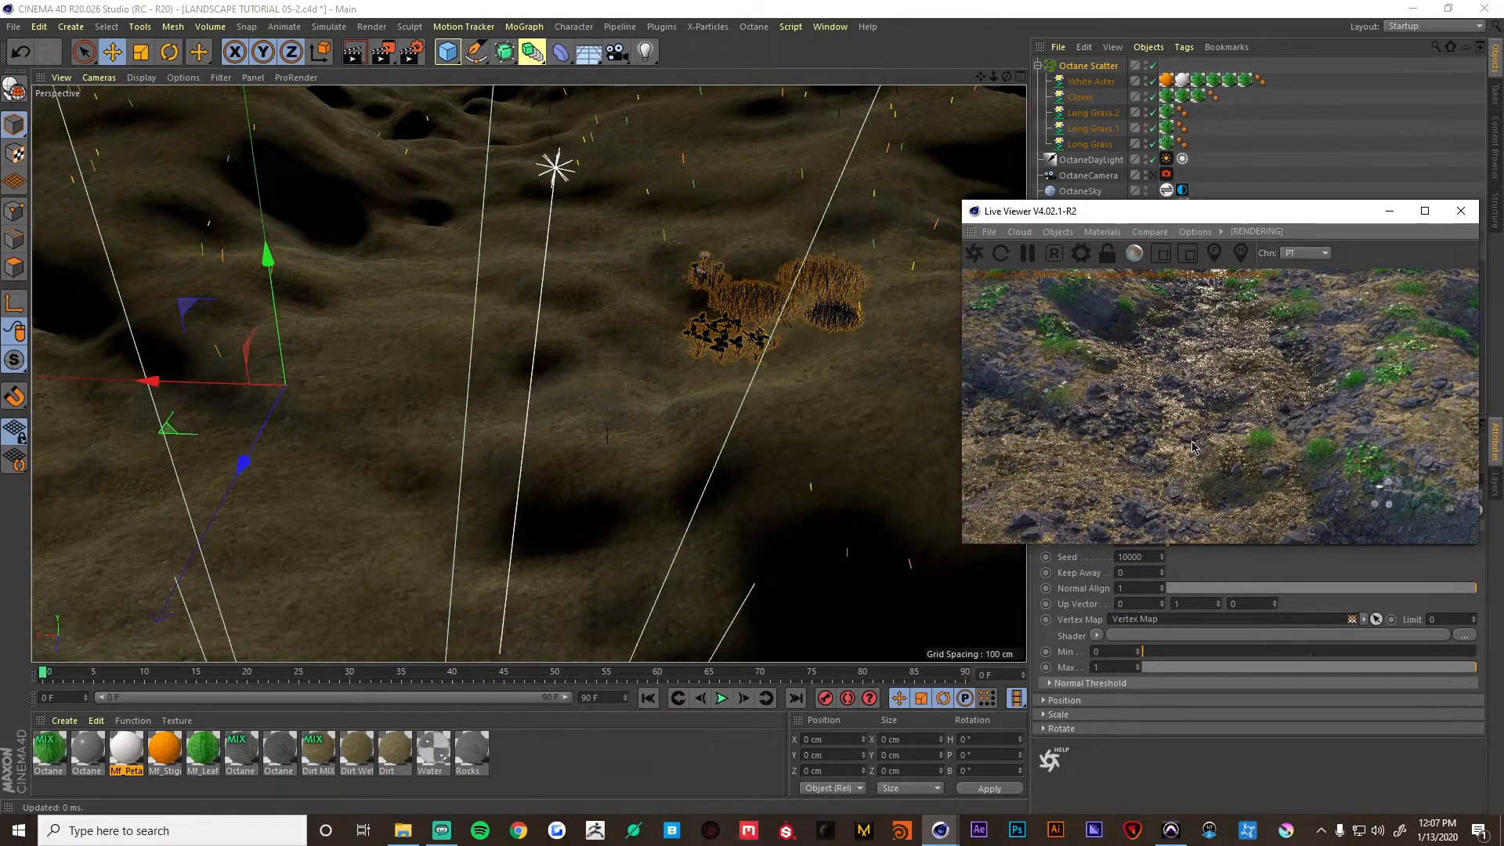
pyautogui.moveTo(1122, 215); pyautogui.dragTo(1081, 315)
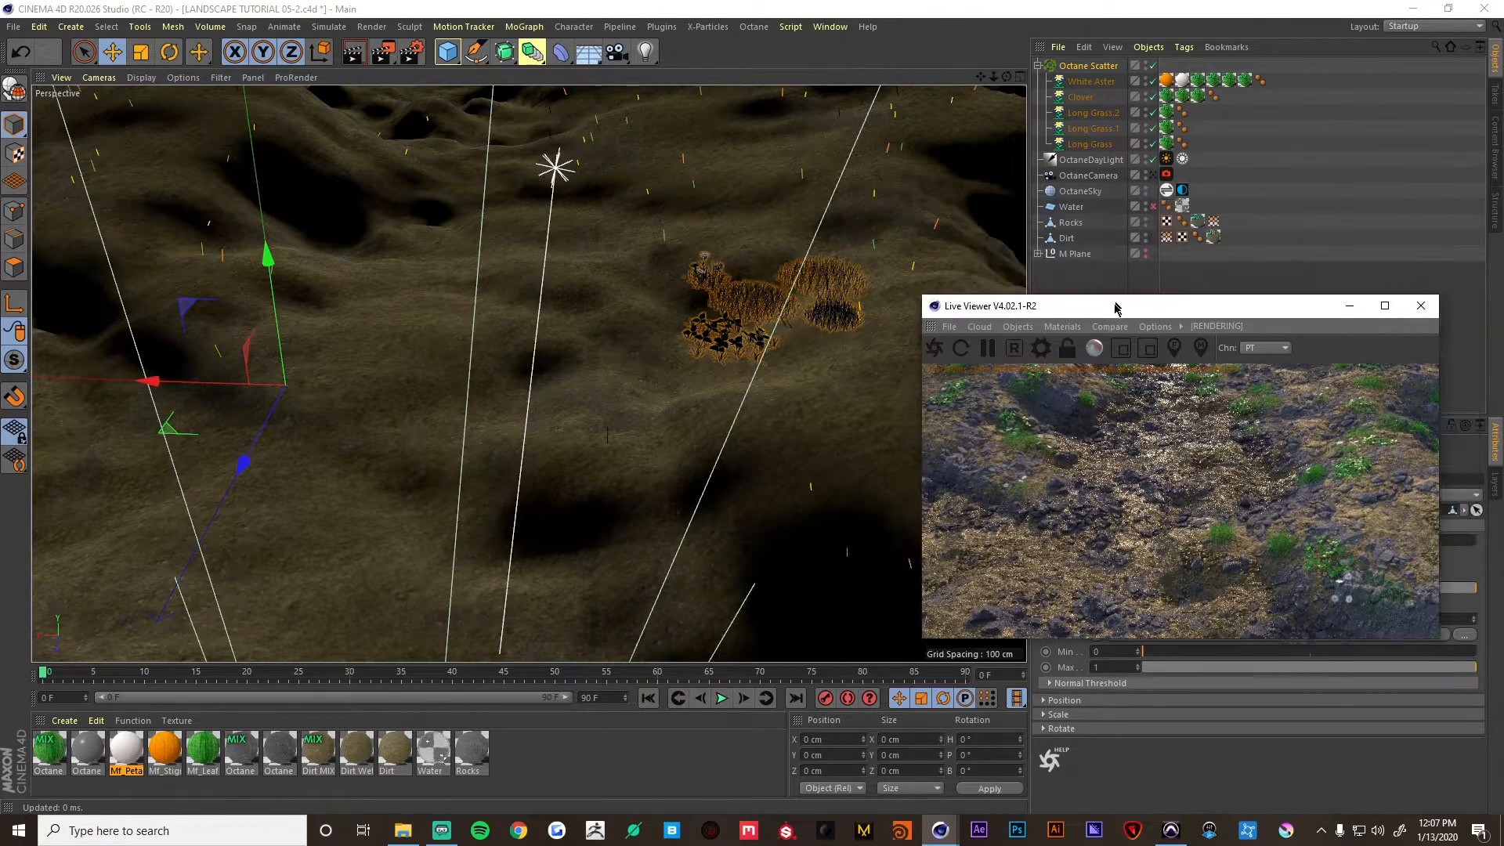
# Turn the Water plane back on, check the plants along the shore, and look through the OctaneCamera.
pyautogui.click(1153, 208)
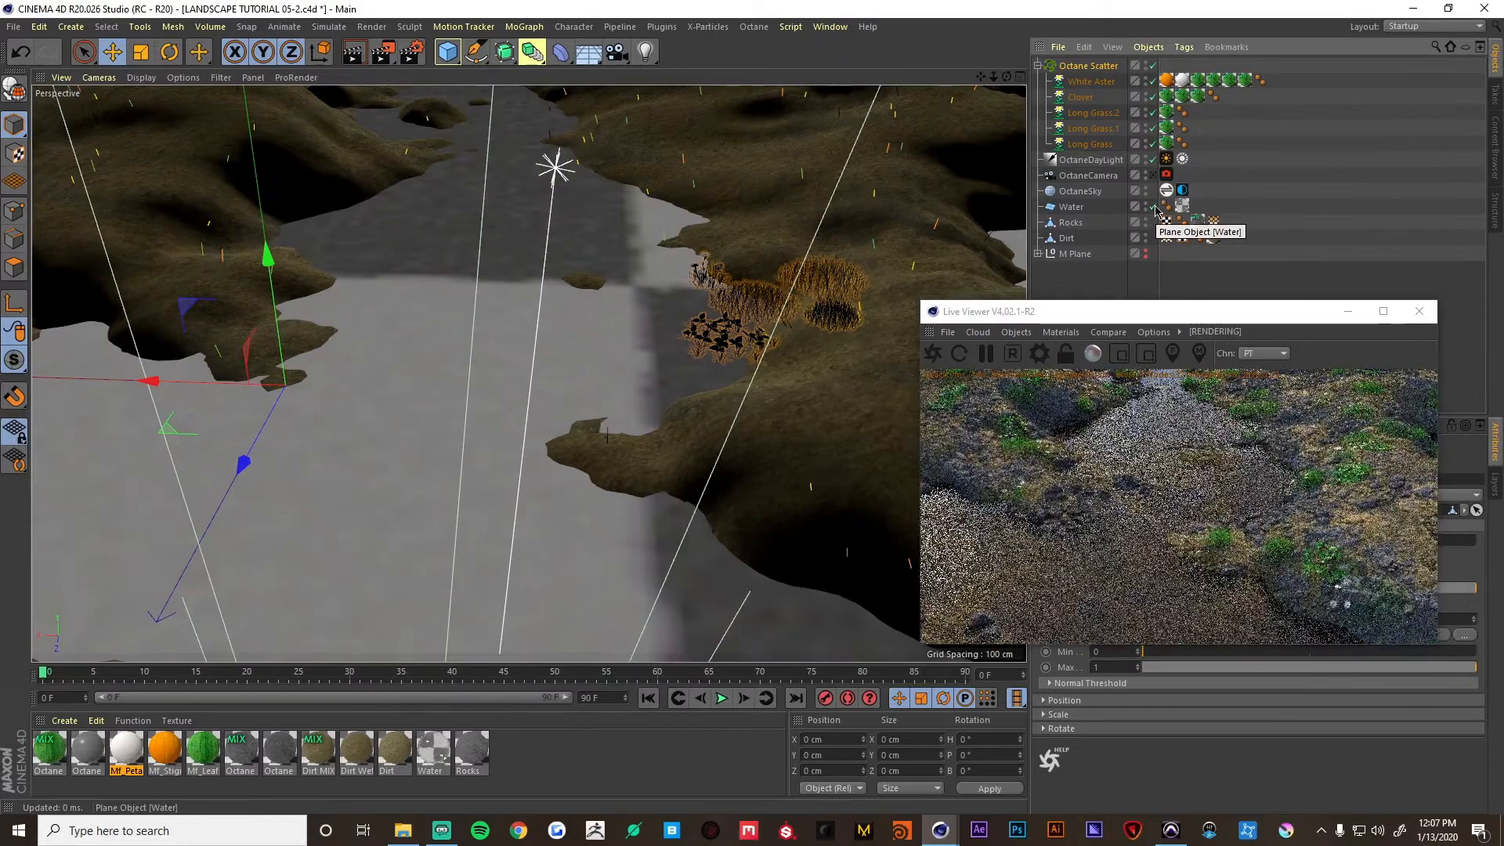
pyautogui.keyDown('alt'); pyautogui.moveTo(647, 393); pyautogui.dragTo(611, 456); pyautogui.keyUp('alt')
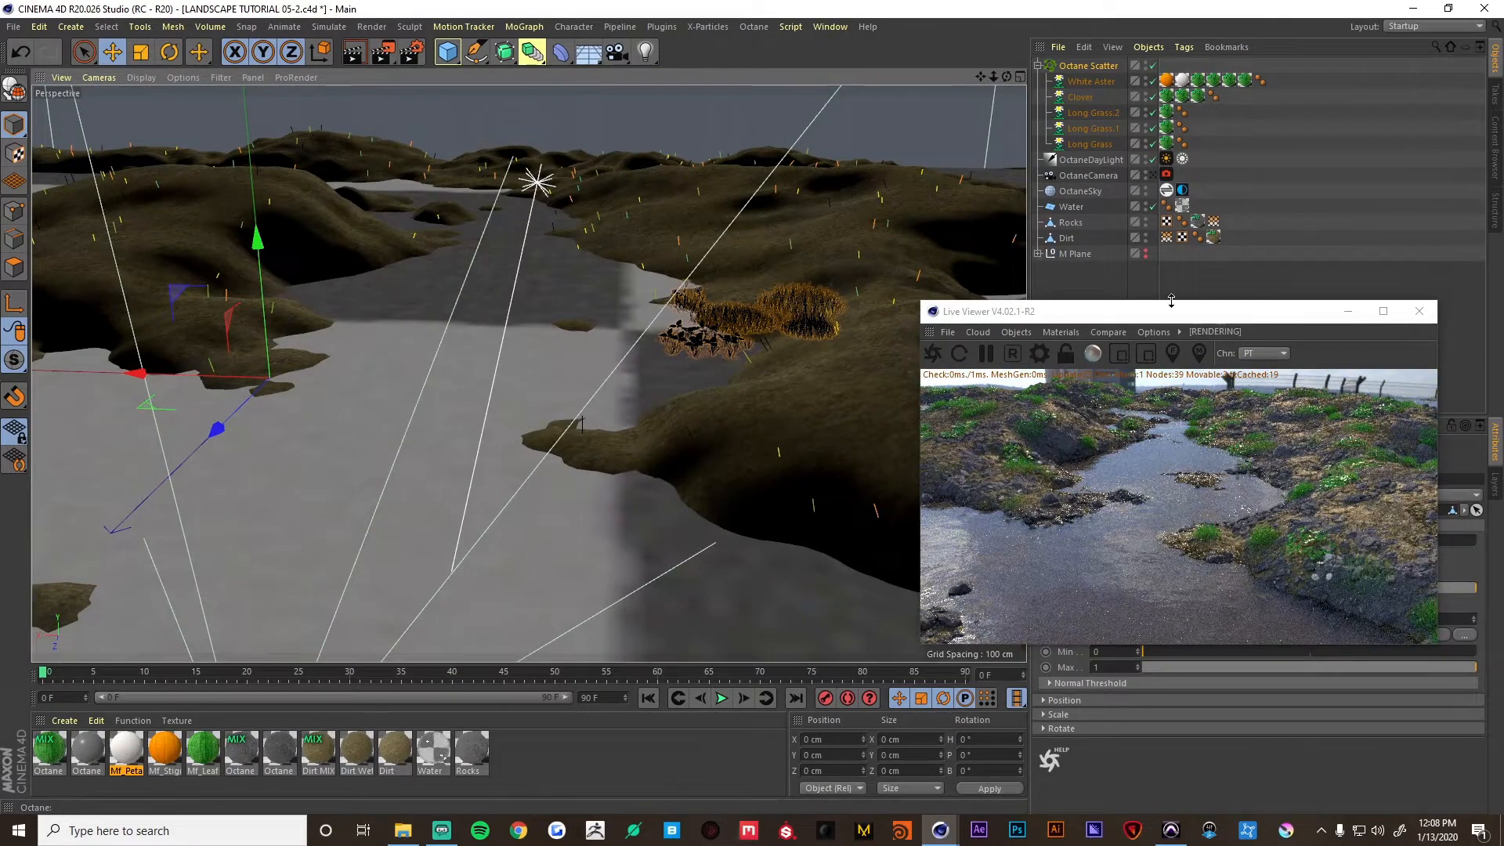
pyautogui.moveTo(1202, 316); pyautogui.dragTo(803, 299)
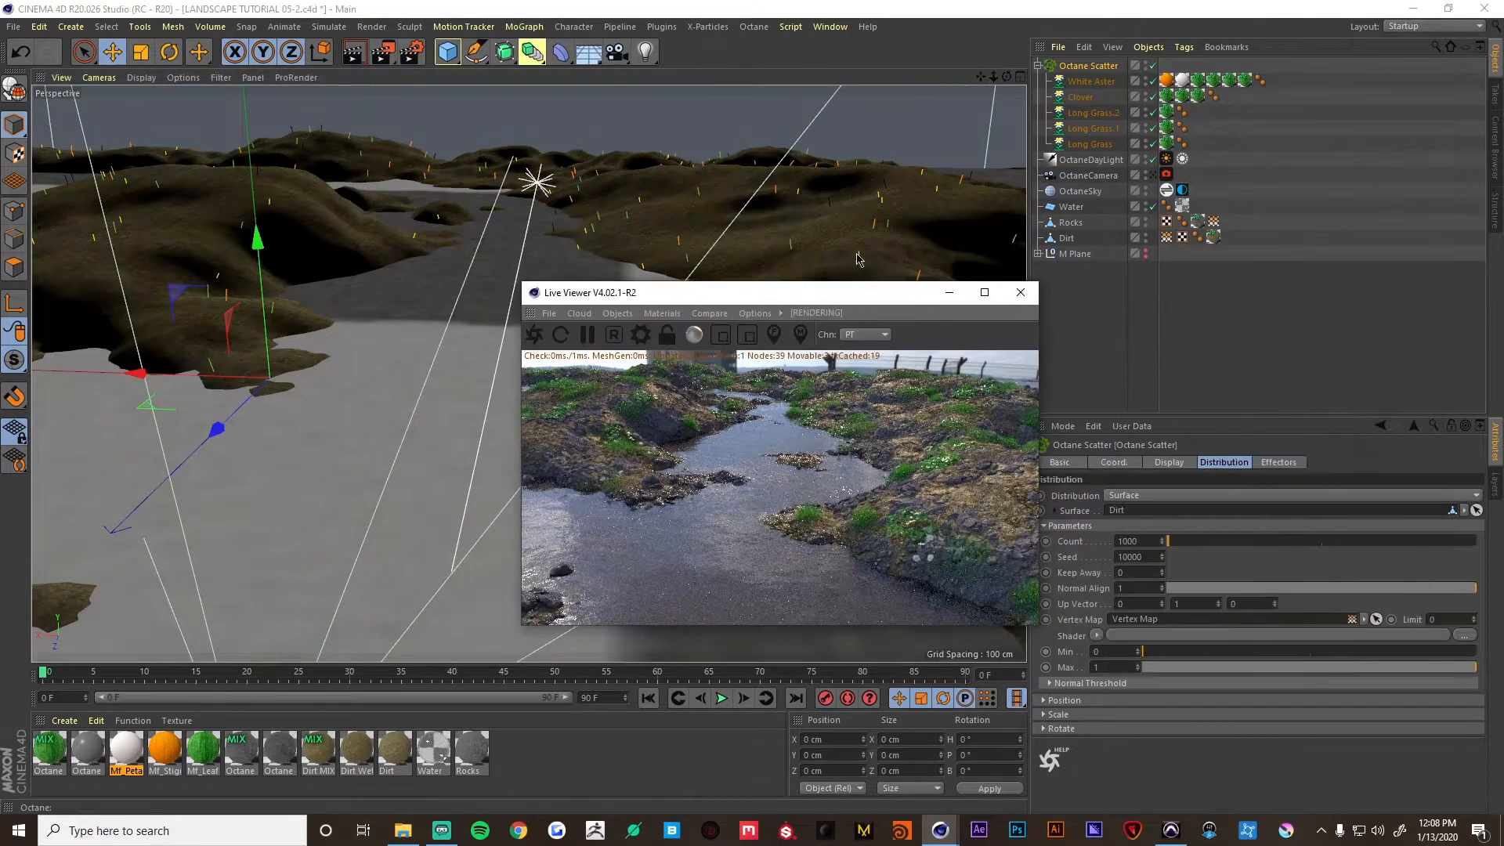
pyautogui.click(1152, 174)
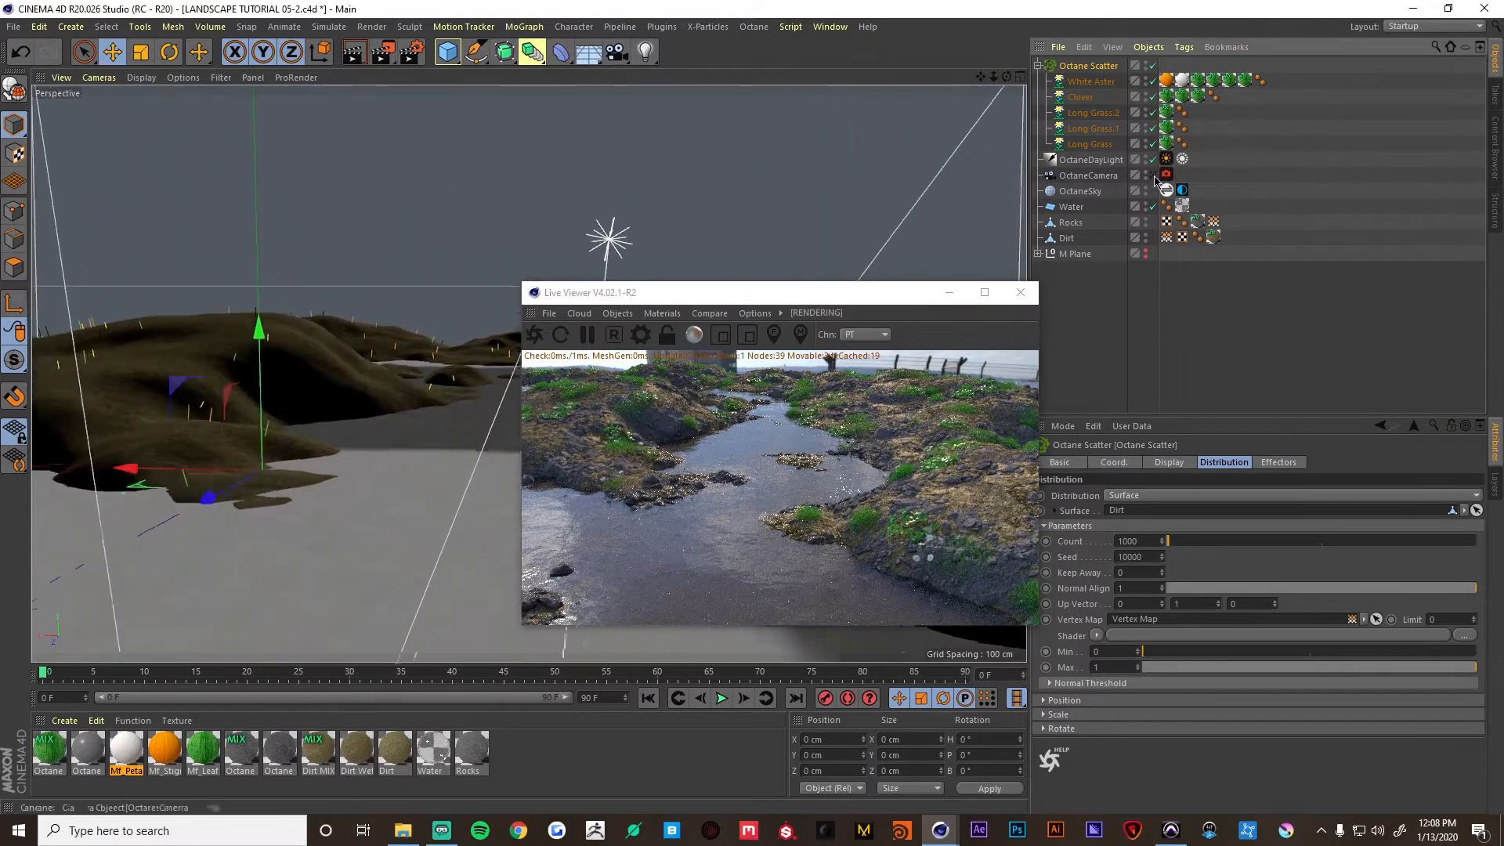
pyautogui.moveTo(758, 297); pyautogui.dragTo(430, 239)
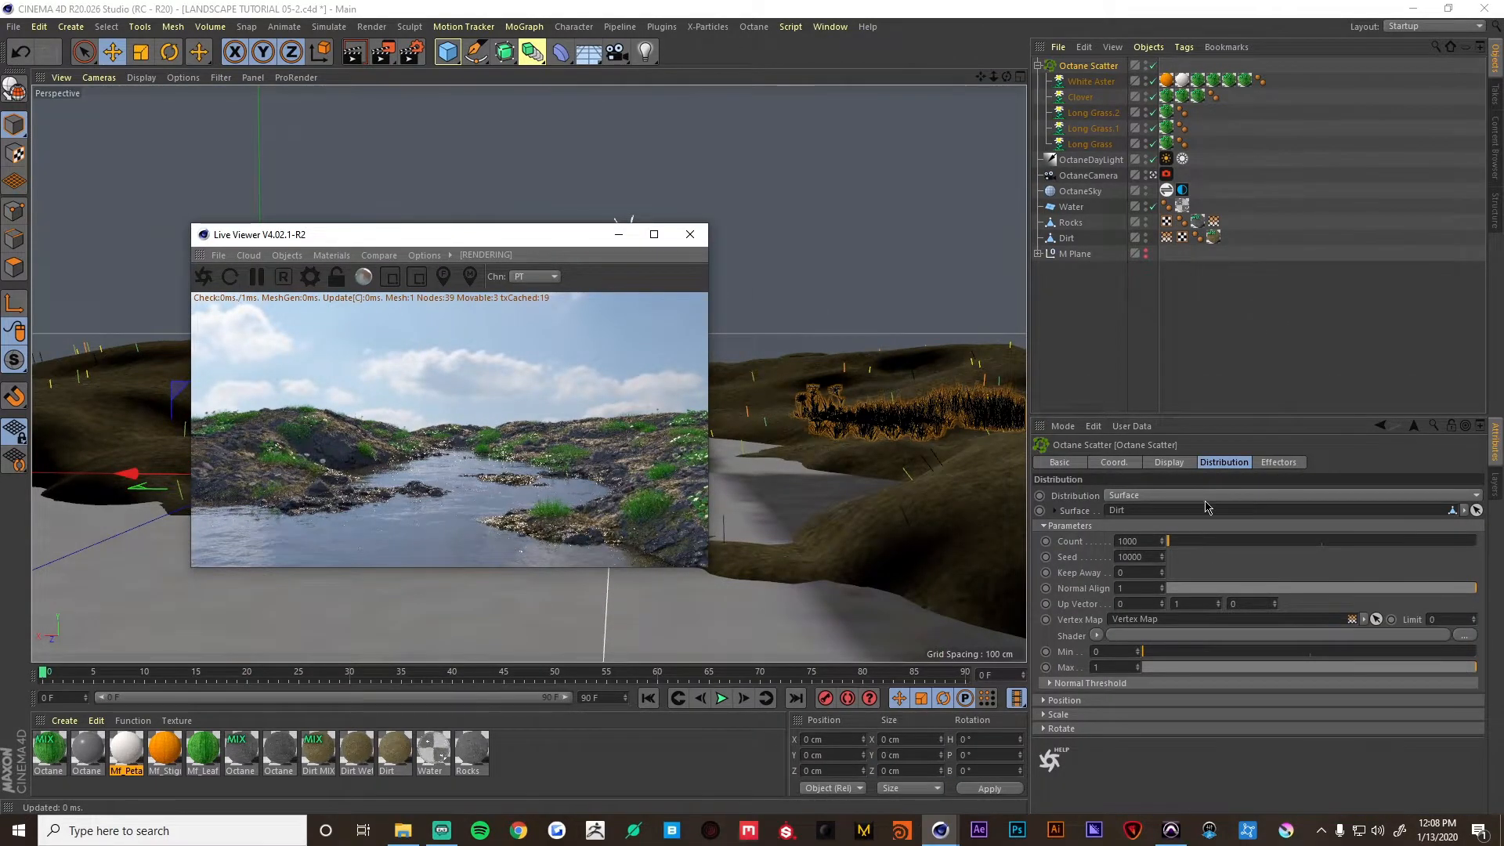
# Set the Octane Scatter count to 10000.
pyautogui.click(1152, 539)
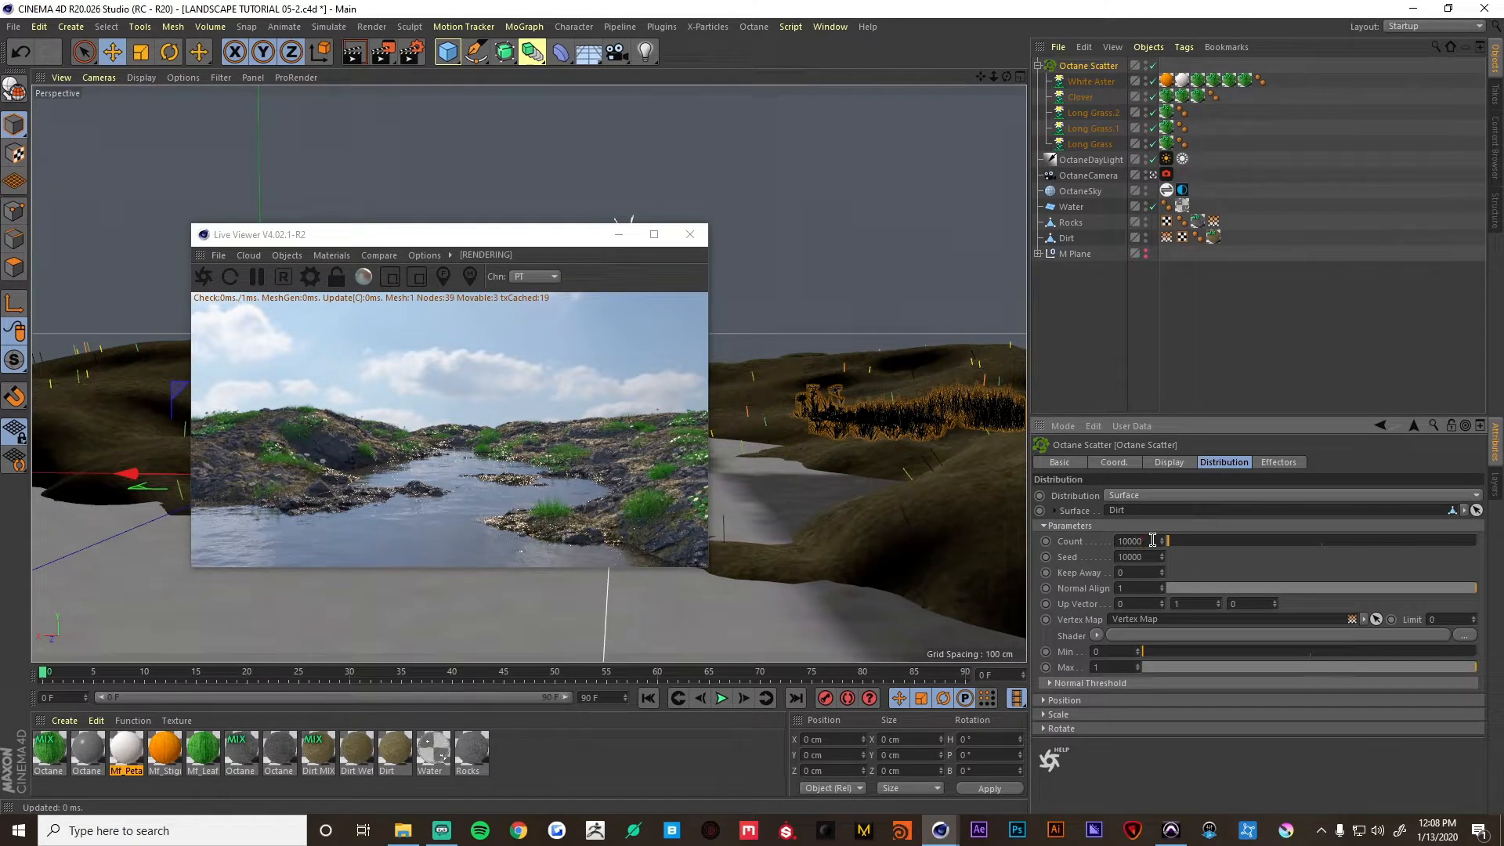
pyautogui.write('0')
pyautogui.press('Return')
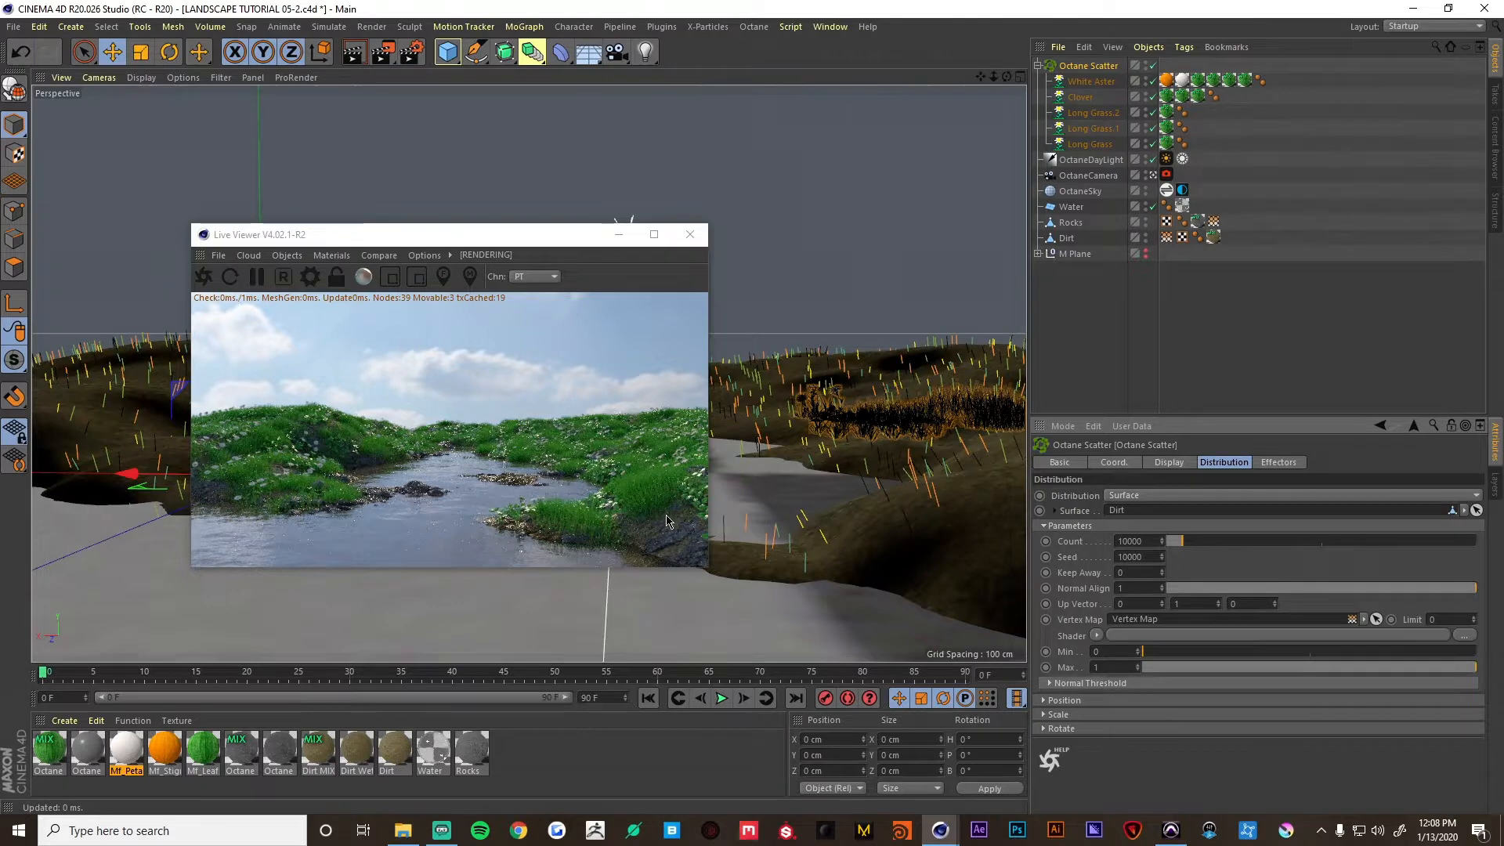
# Reduce the Grass Length of the Long Grass object to about 26.
pyautogui.click(1085, 145)
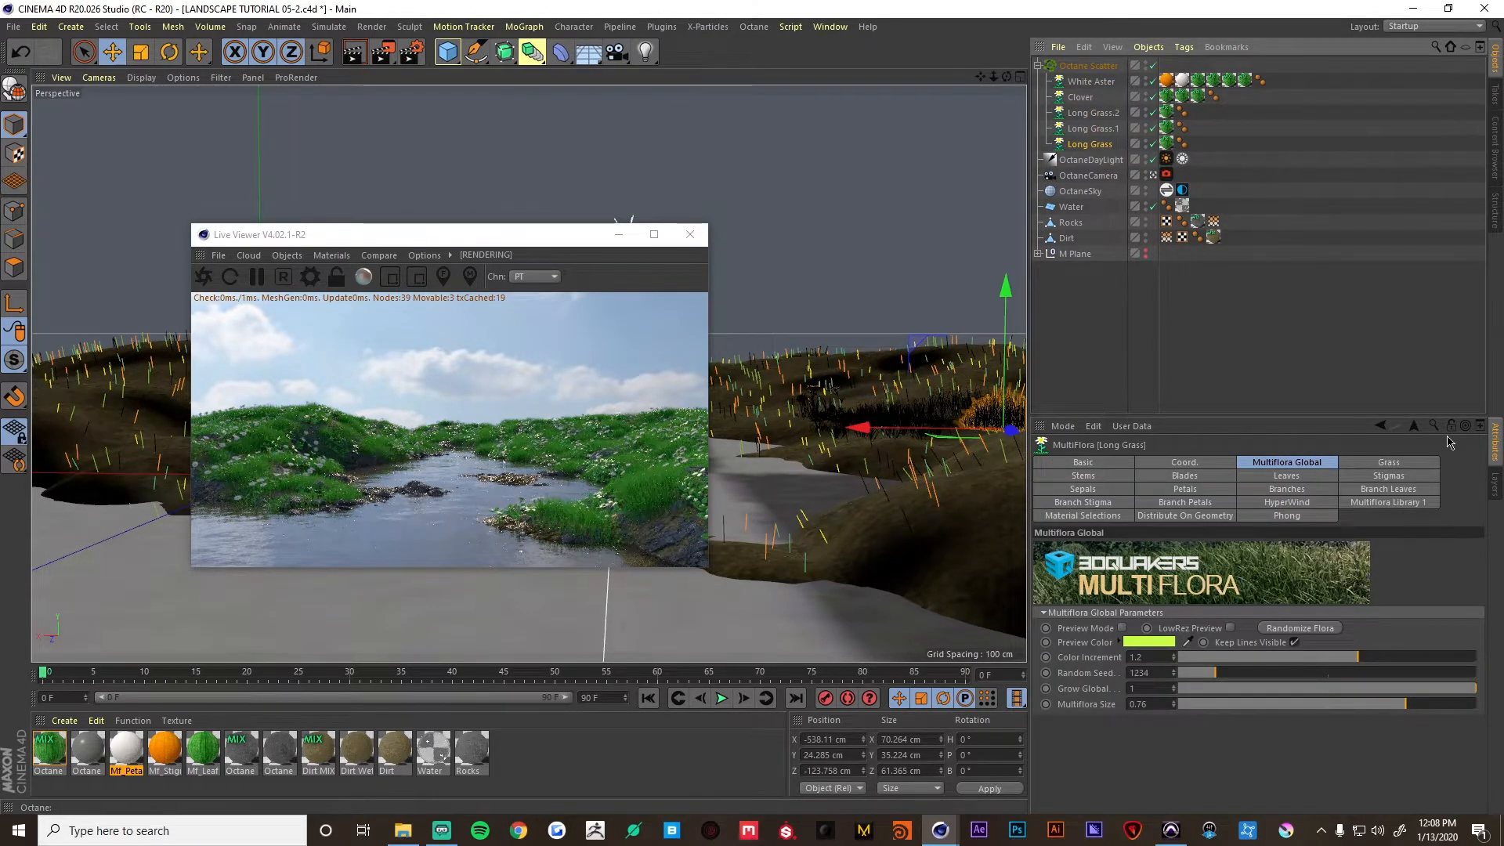
pyautogui.click(1375, 463)
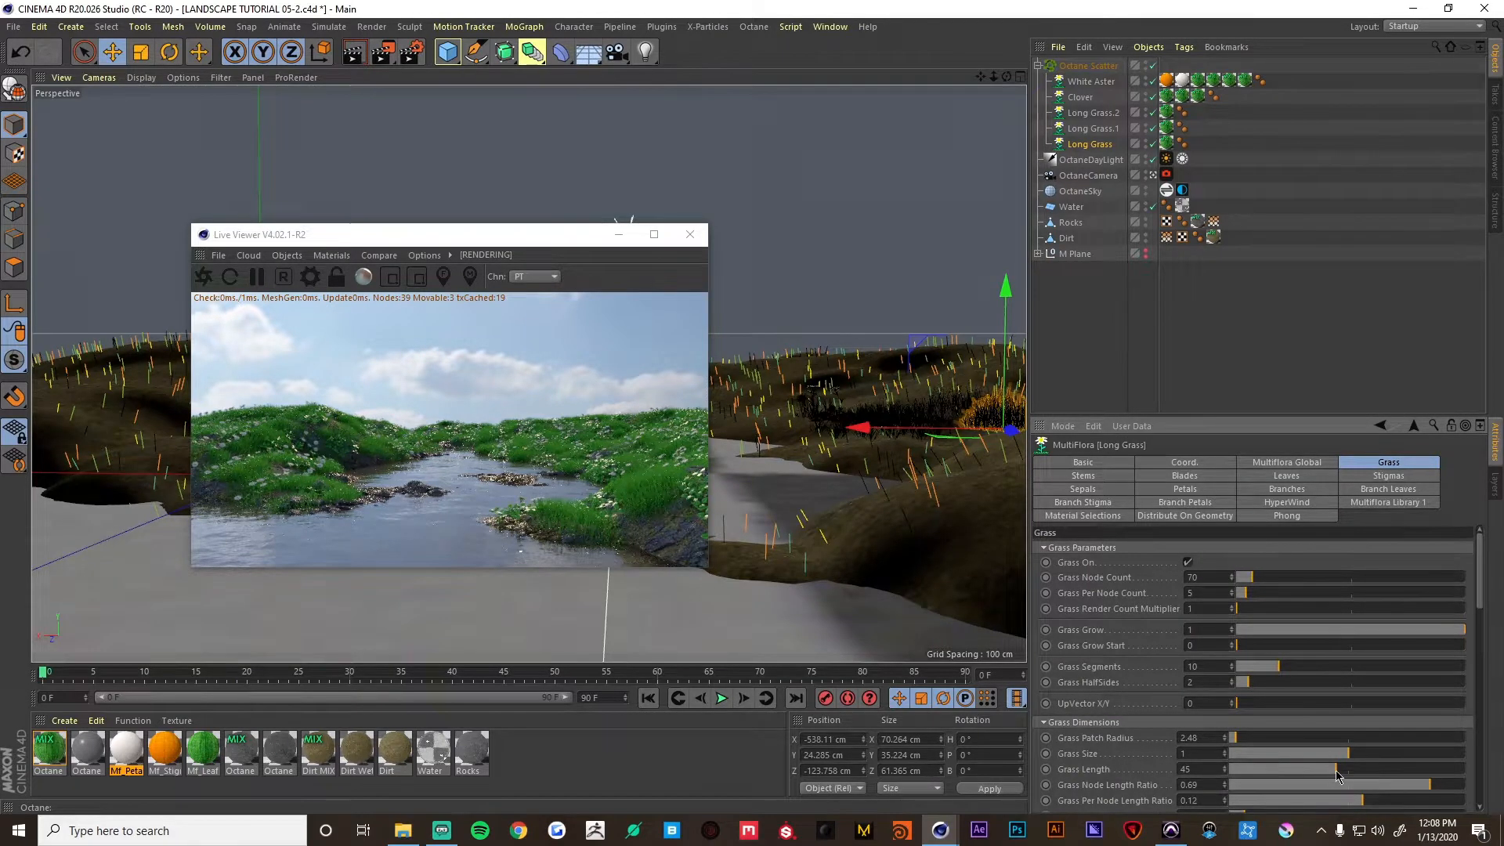
pyautogui.moveTo(1336, 769); pyautogui.dragTo(1299, 767)
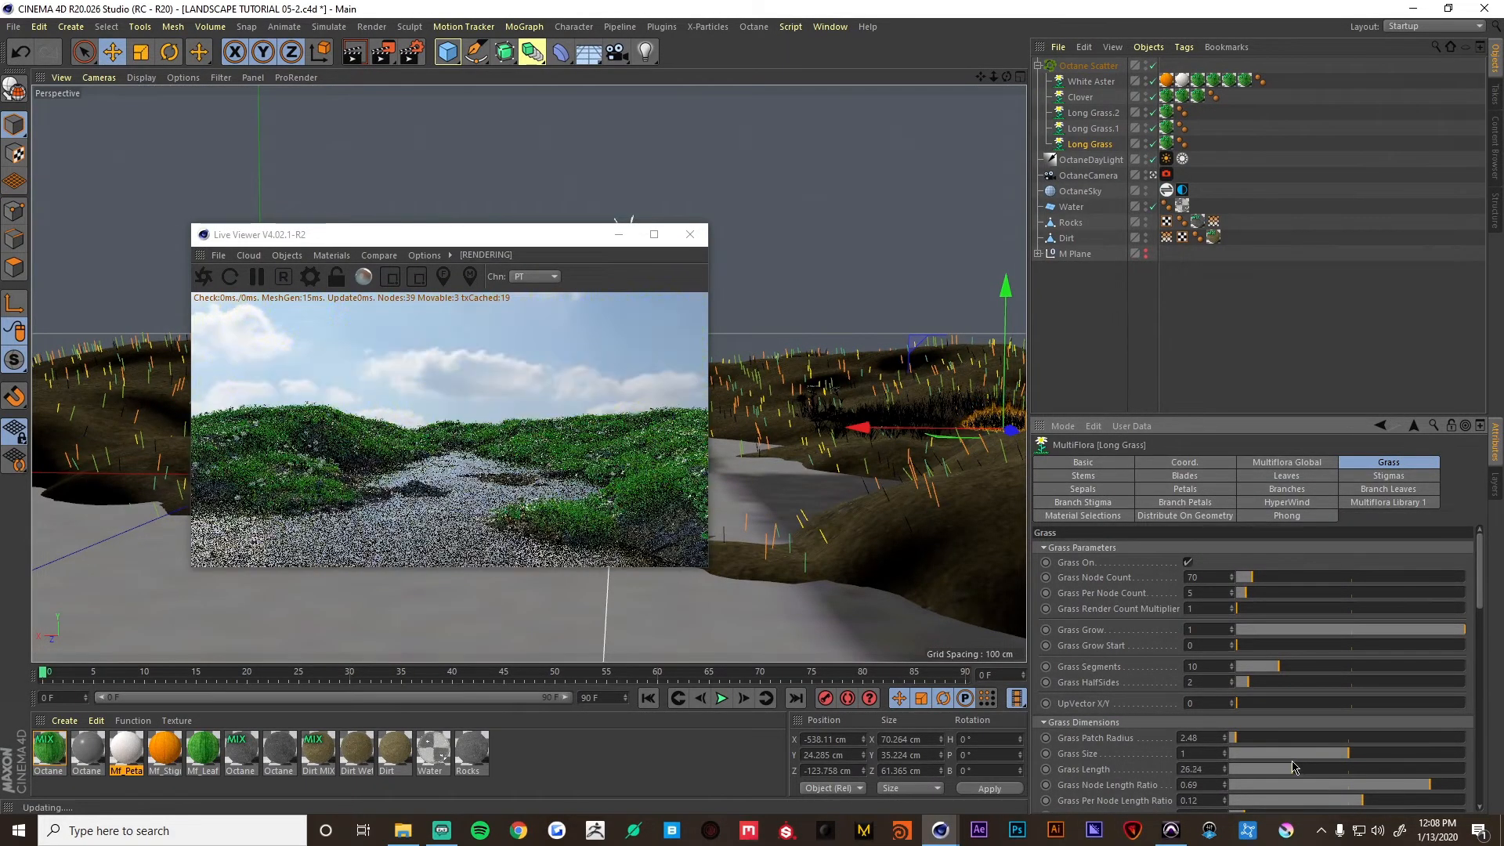
# Shorten the Grass Length of Long Grass.1, and set that of Long Grass.2 to about 22.94.
pyautogui.click(1092, 128)
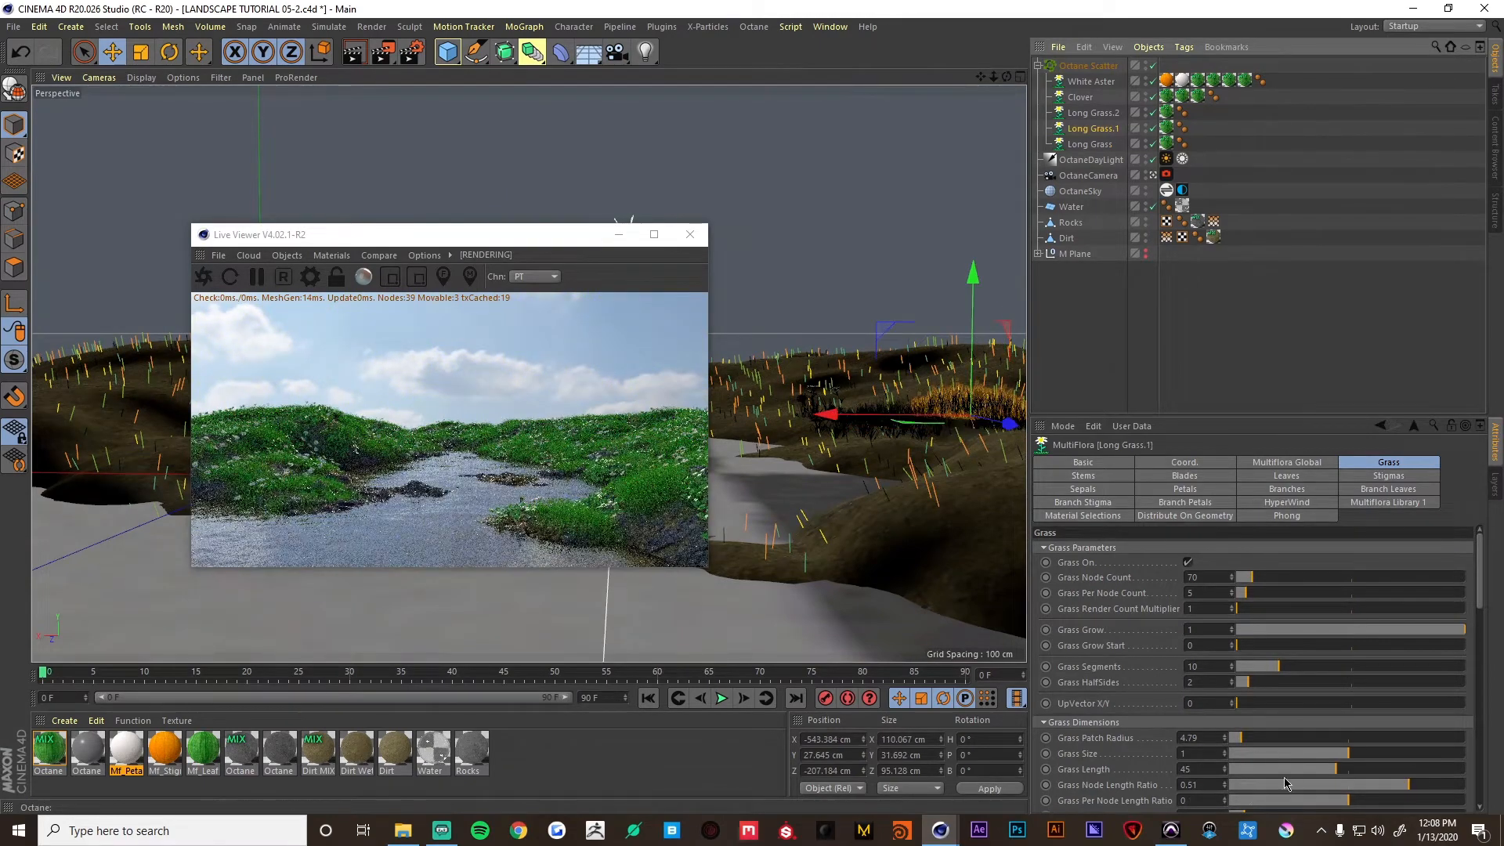
pyautogui.moveTo(1300, 768); pyautogui.dragTo(1285, 772)
pyautogui.click(1093, 113)
# Check the scene through the OctaneCamera, then inspect the scattered plants on the terrain from several free viewing angles.
pyautogui.click(1152, 175)
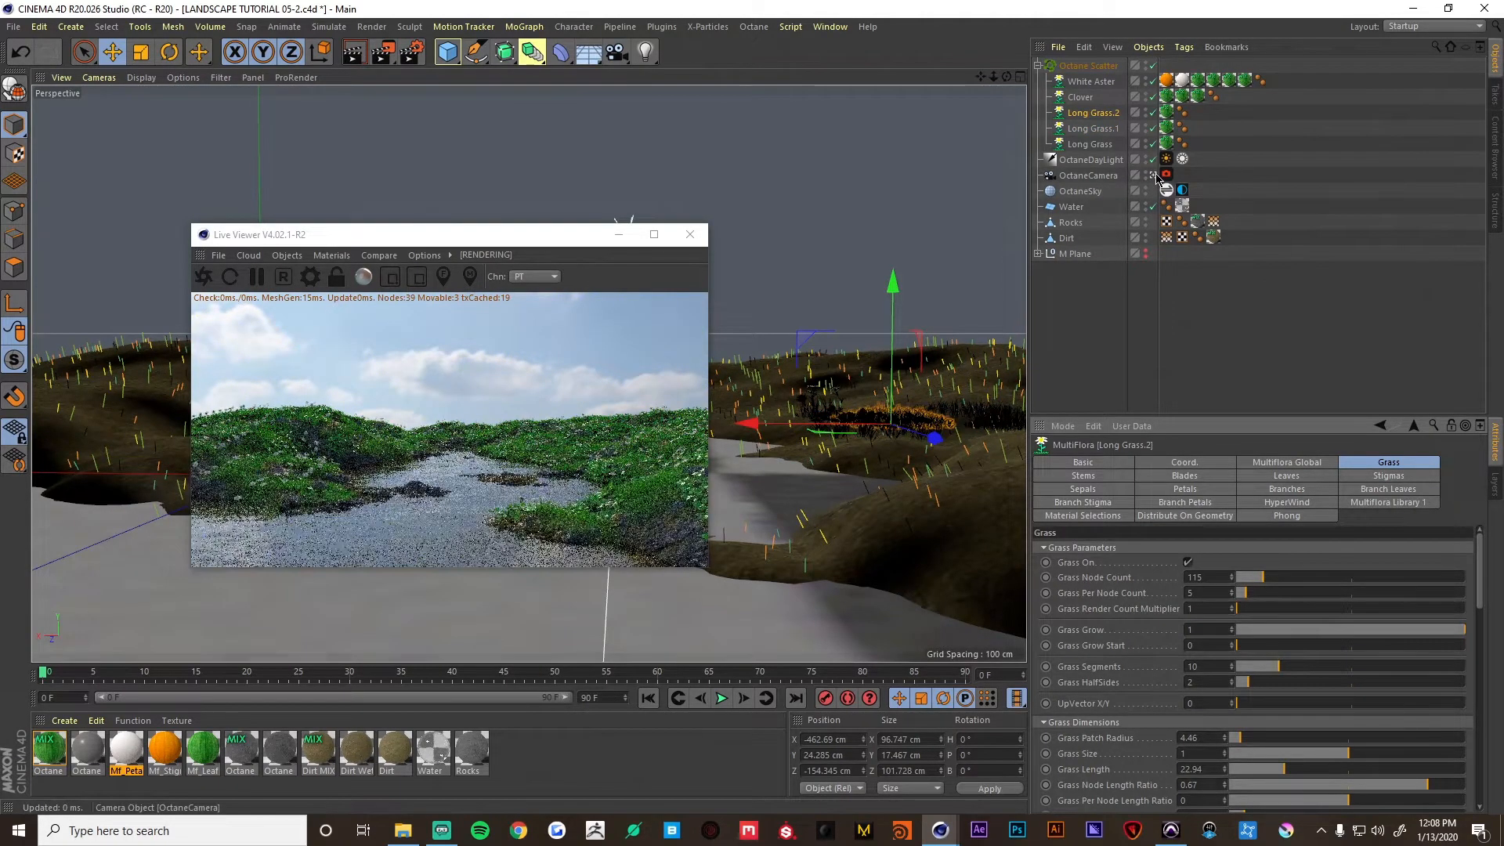
pyautogui.moveTo(502, 234); pyautogui.dragTo(1058, 302)
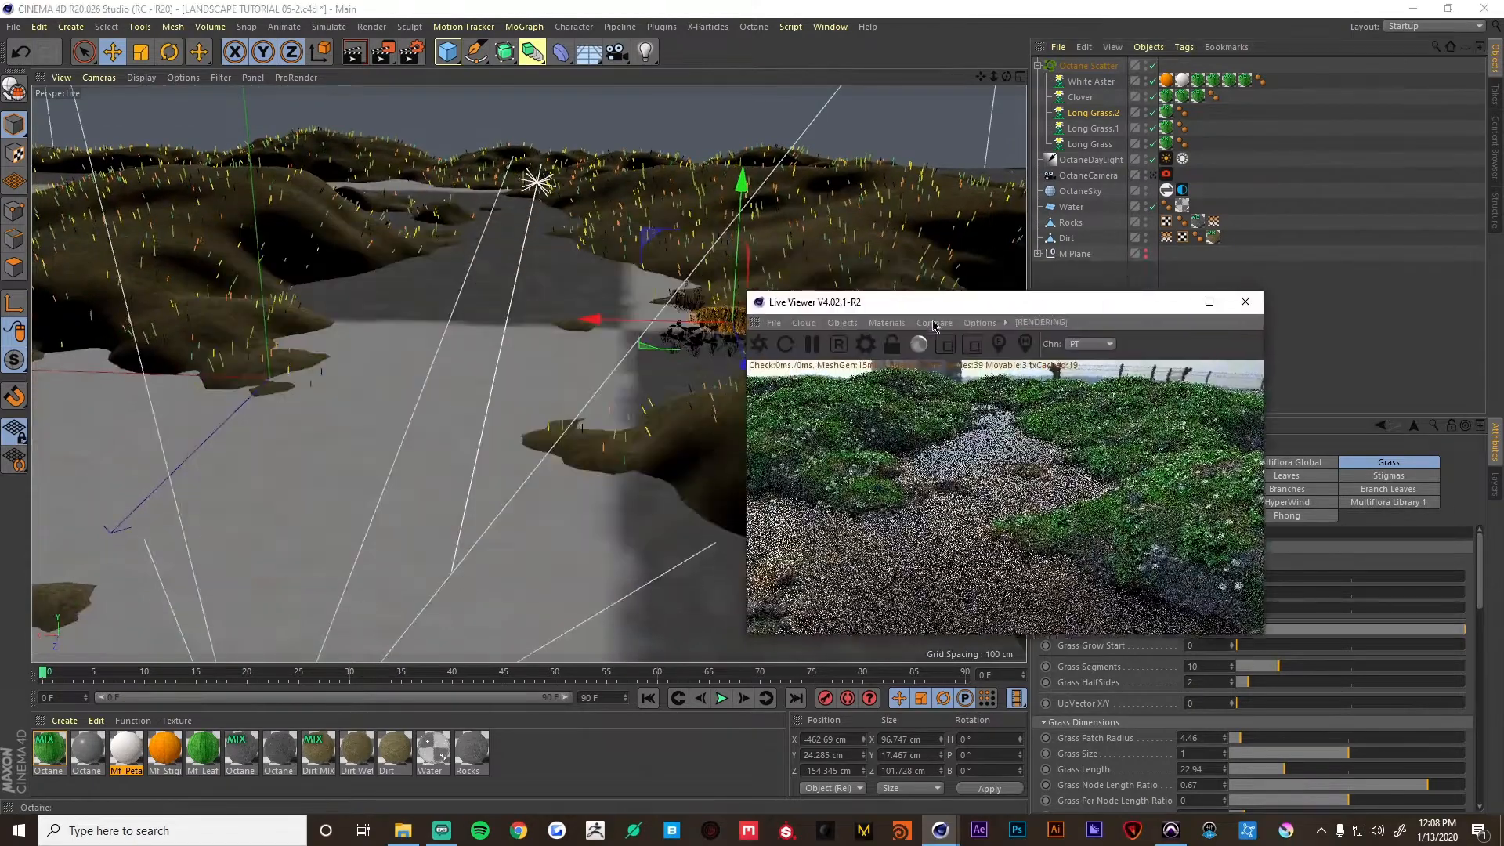
pyautogui.keyDown('alt'); pyautogui.moveTo(513, 462); pyautogui.dragTo(140, 543, button='middle'); pyautogui.keyUp('alt')
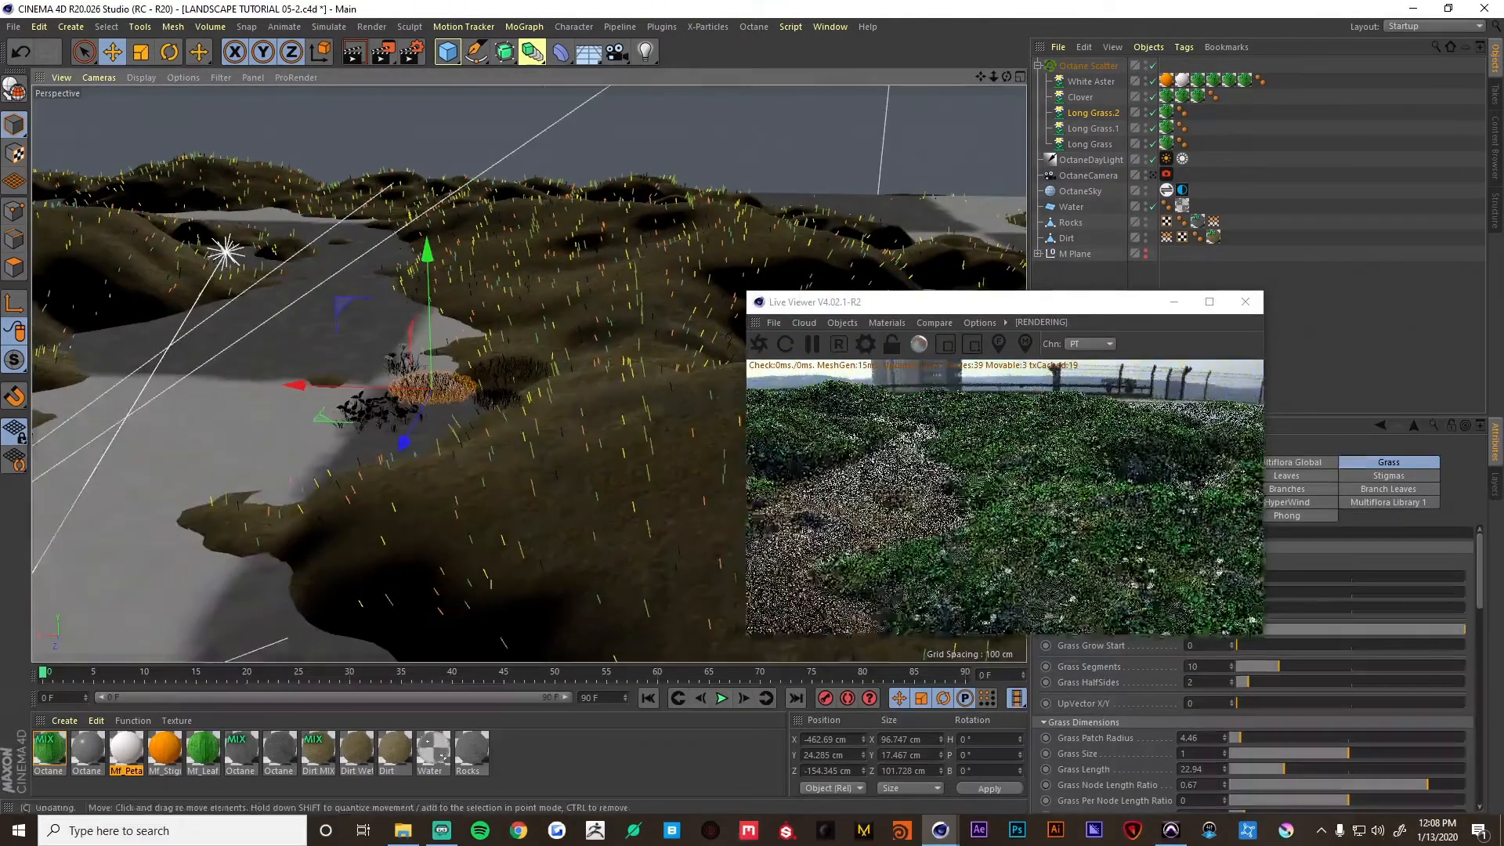
pyautogui.keyDown('alt'); pyautogui.moveTo(141, 548); pyautogui.dragTo(622, 462); pyautogui.keyUp('alt')
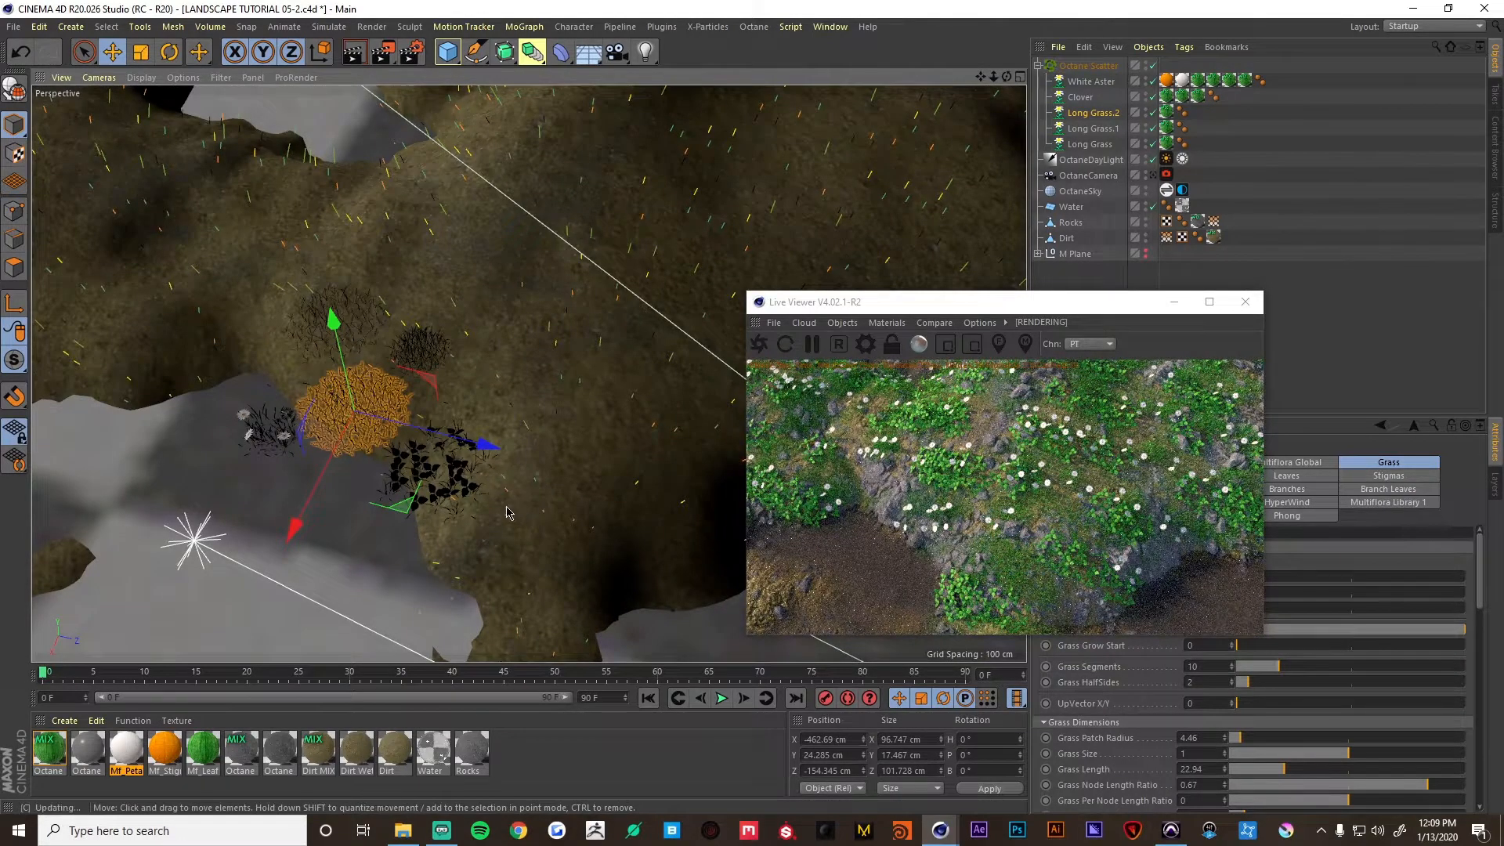
pyautogui.keyDown('alt'); pyautogui.moveTo(509, 510); pyautogui.dragTo(400, 450); pyautogui.keyUp('alt')
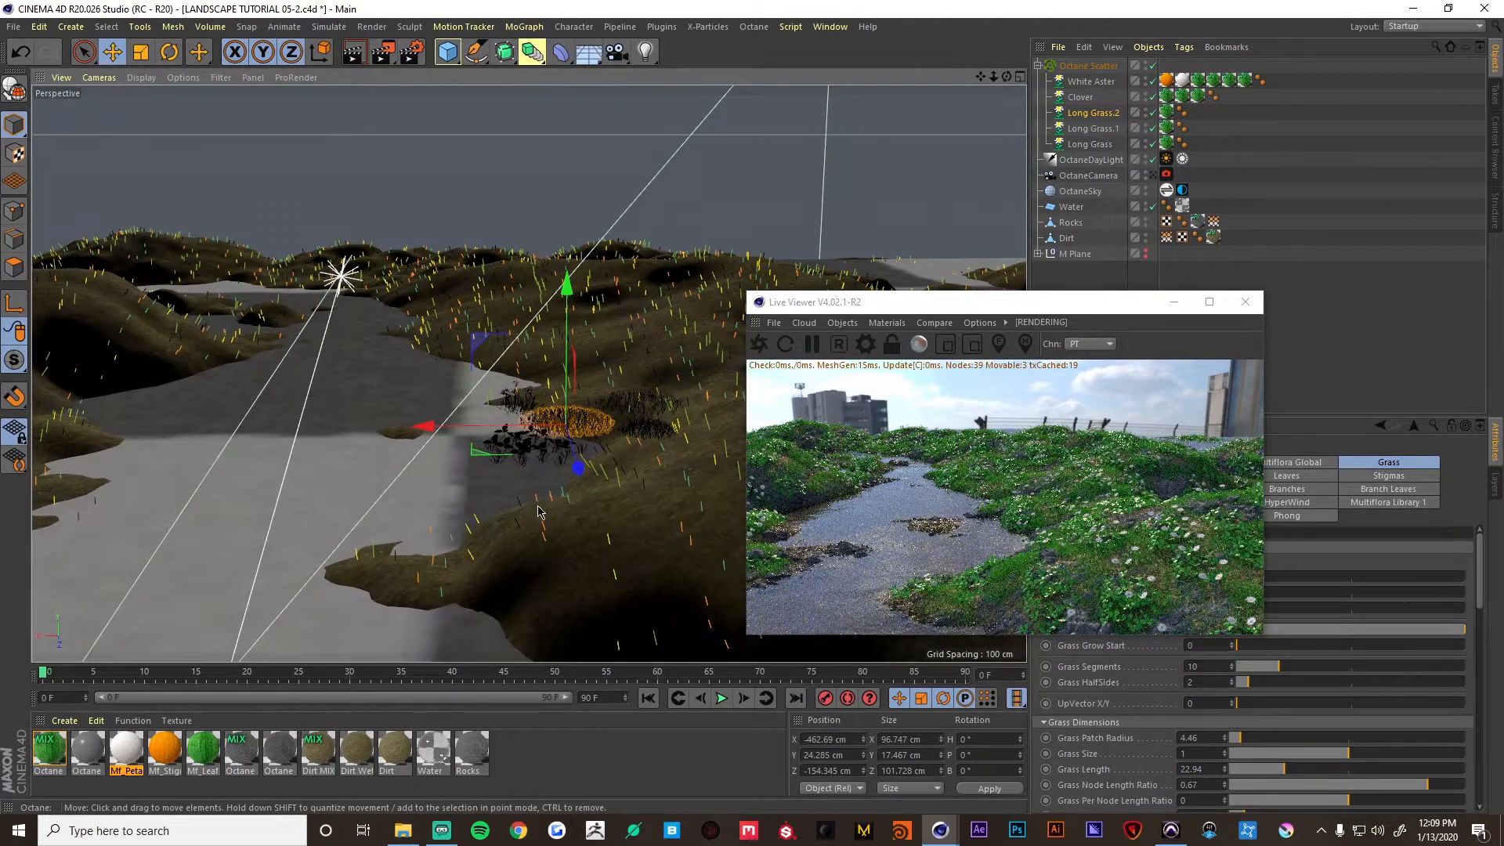
pyautogui.keyDown('alt'); pyautogui.moveTo(575, 515); pyautogui.dragTo(465, 477); pyautogui.keyUp('alt')
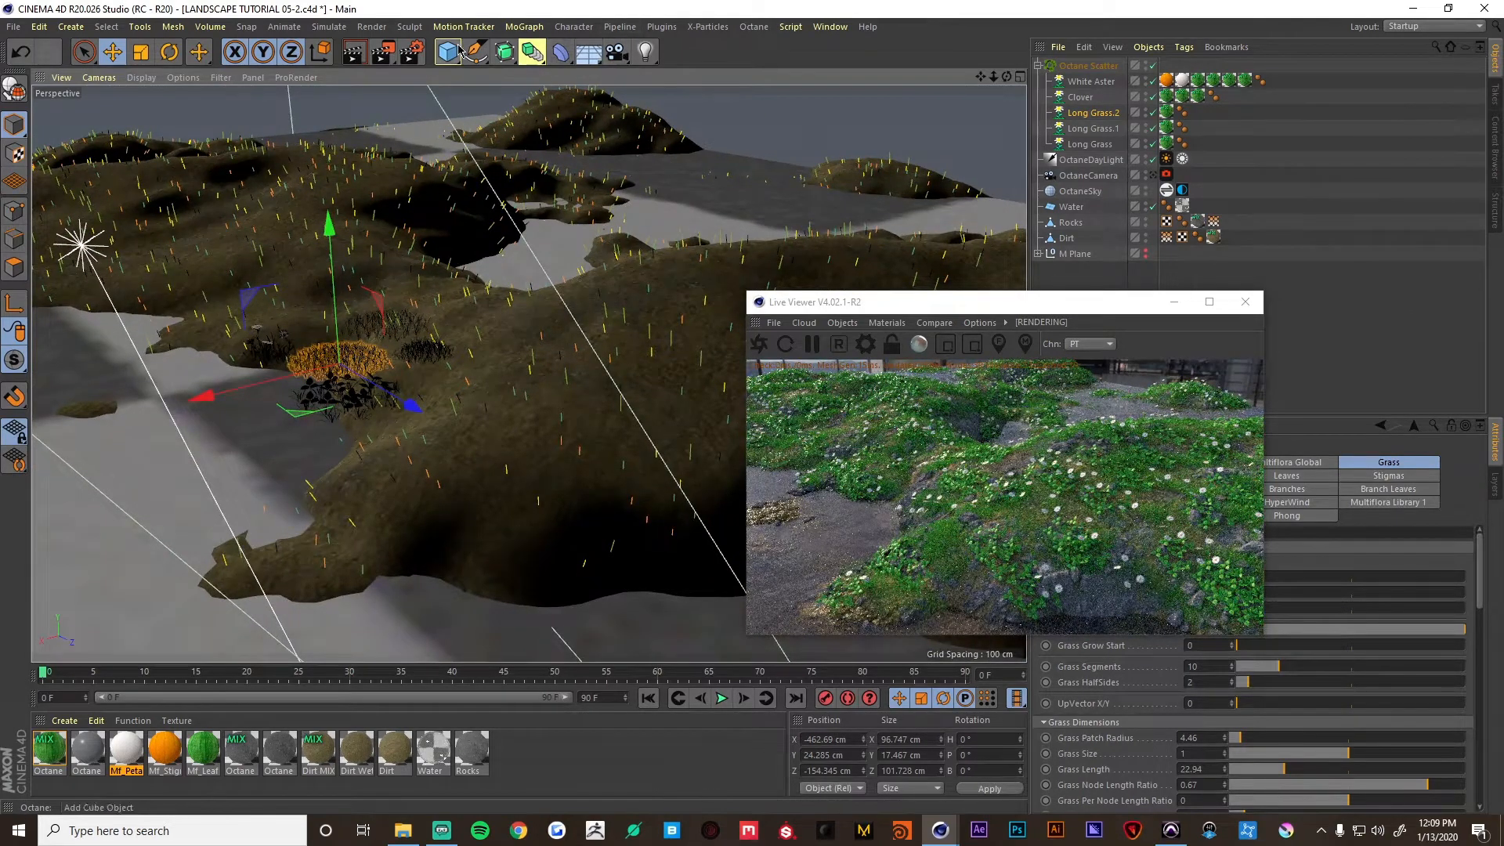
# Add a MoGraph Random effector to the scene and select it for editing.
pyautogui.click(524, 27)
pyautogui.moveTo(619, 49)
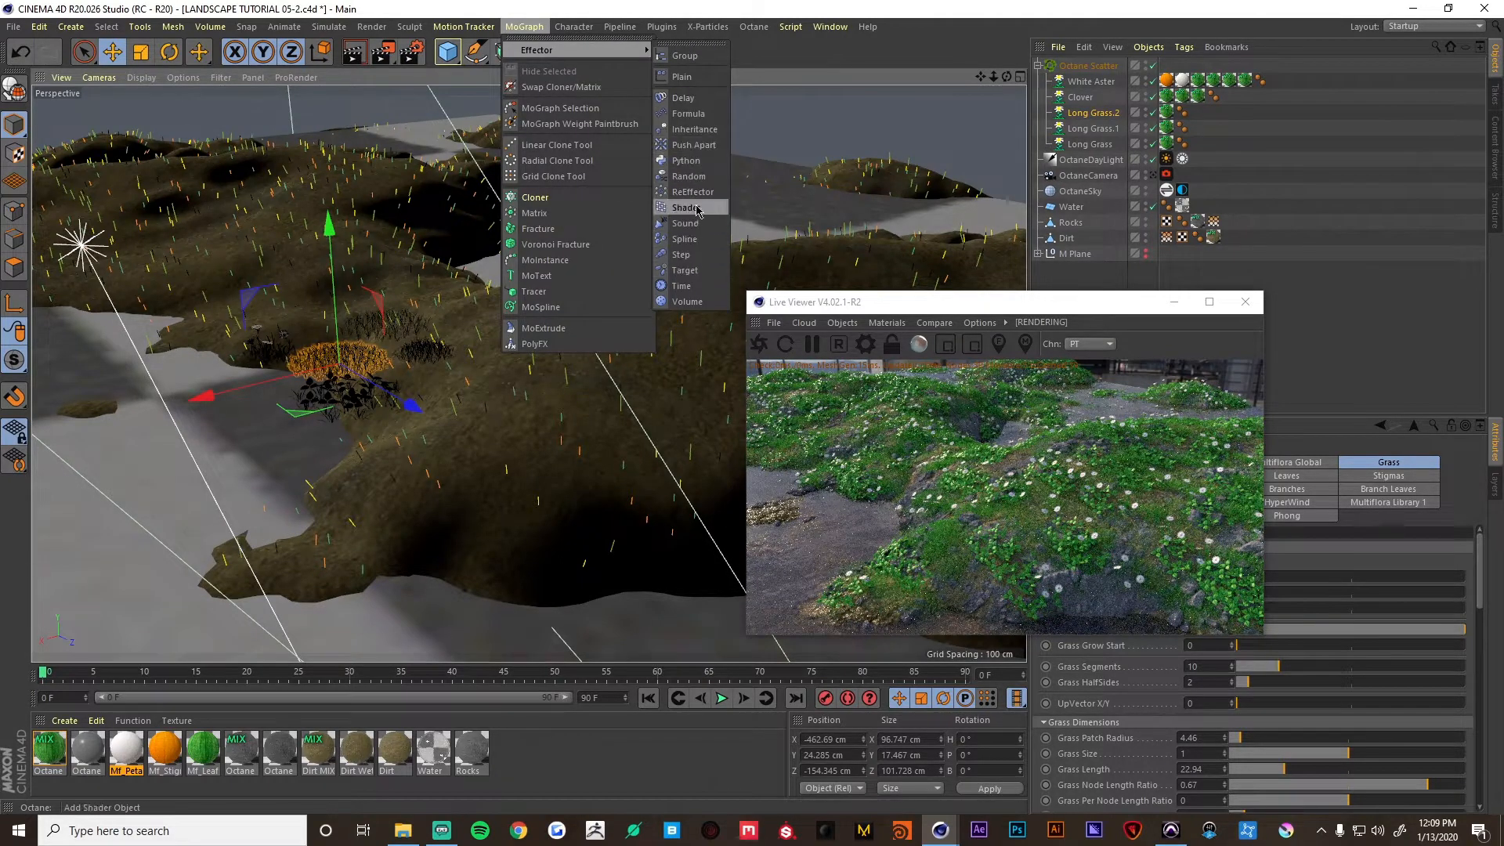
pyautogui.click(688, 176)
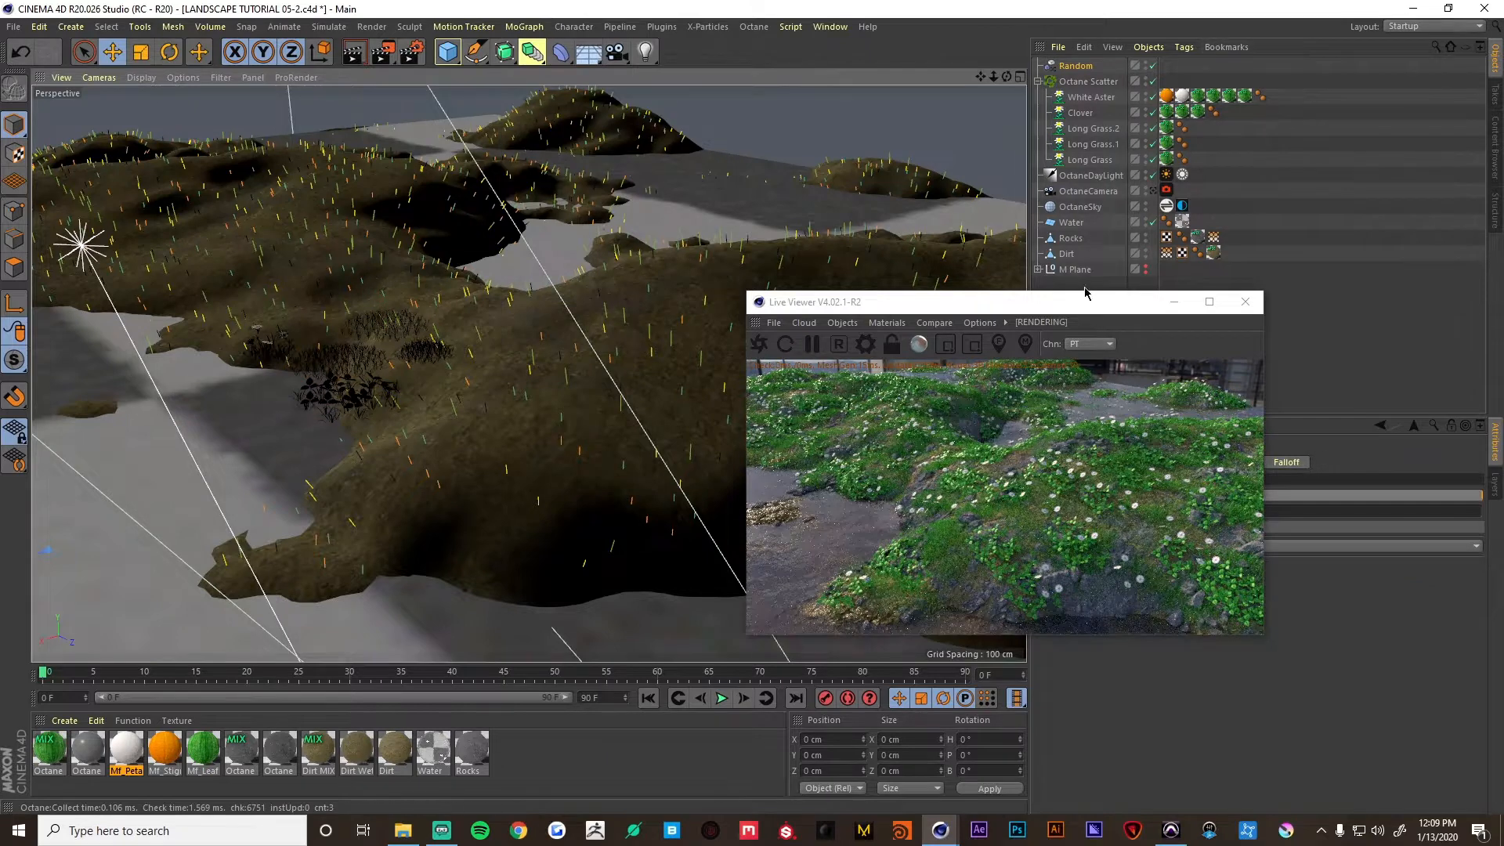
pyautogui.moveTo(1090, 304); pyautogui.dragTo(625, 202)
pyautogui.click(1073, 67)
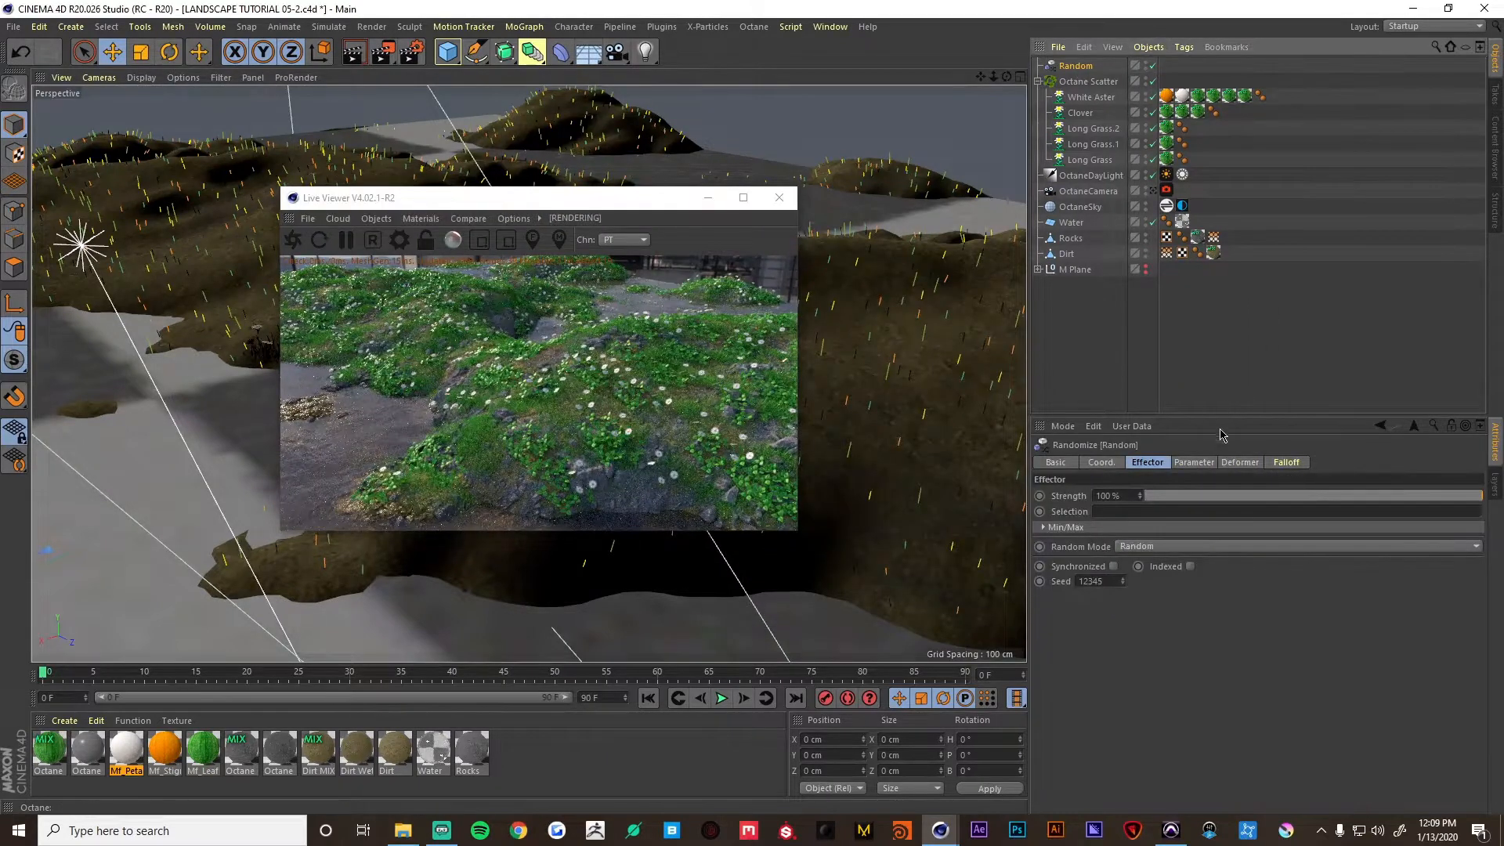
# Turn off Position on the Random effector, enable uniform Scale at 0.1 and set the heading rotation to 90°.
pyautogui.click(1192, 463)
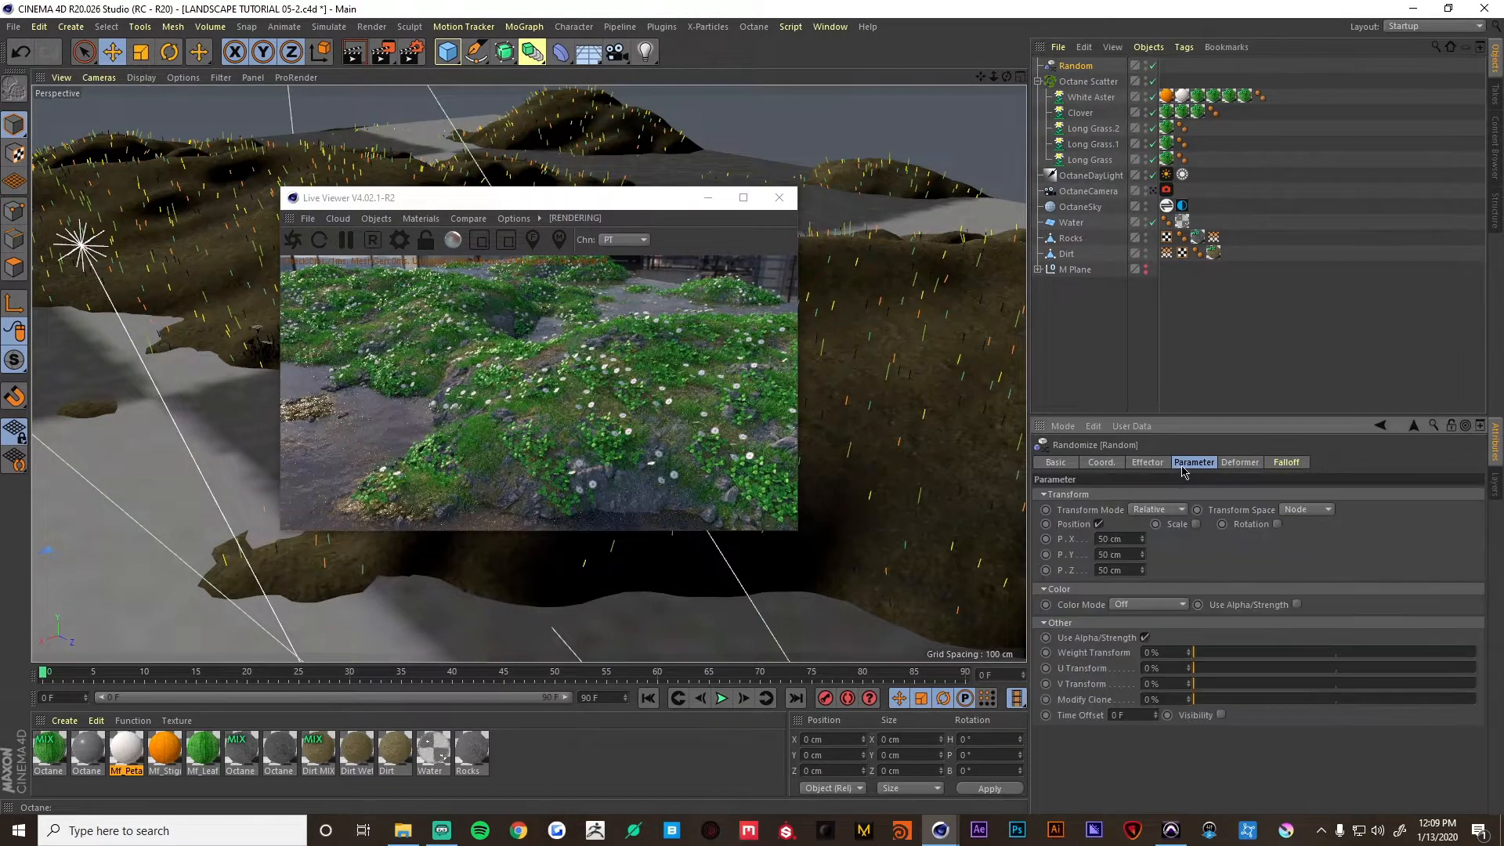
pyautogui.click(1099, 525)
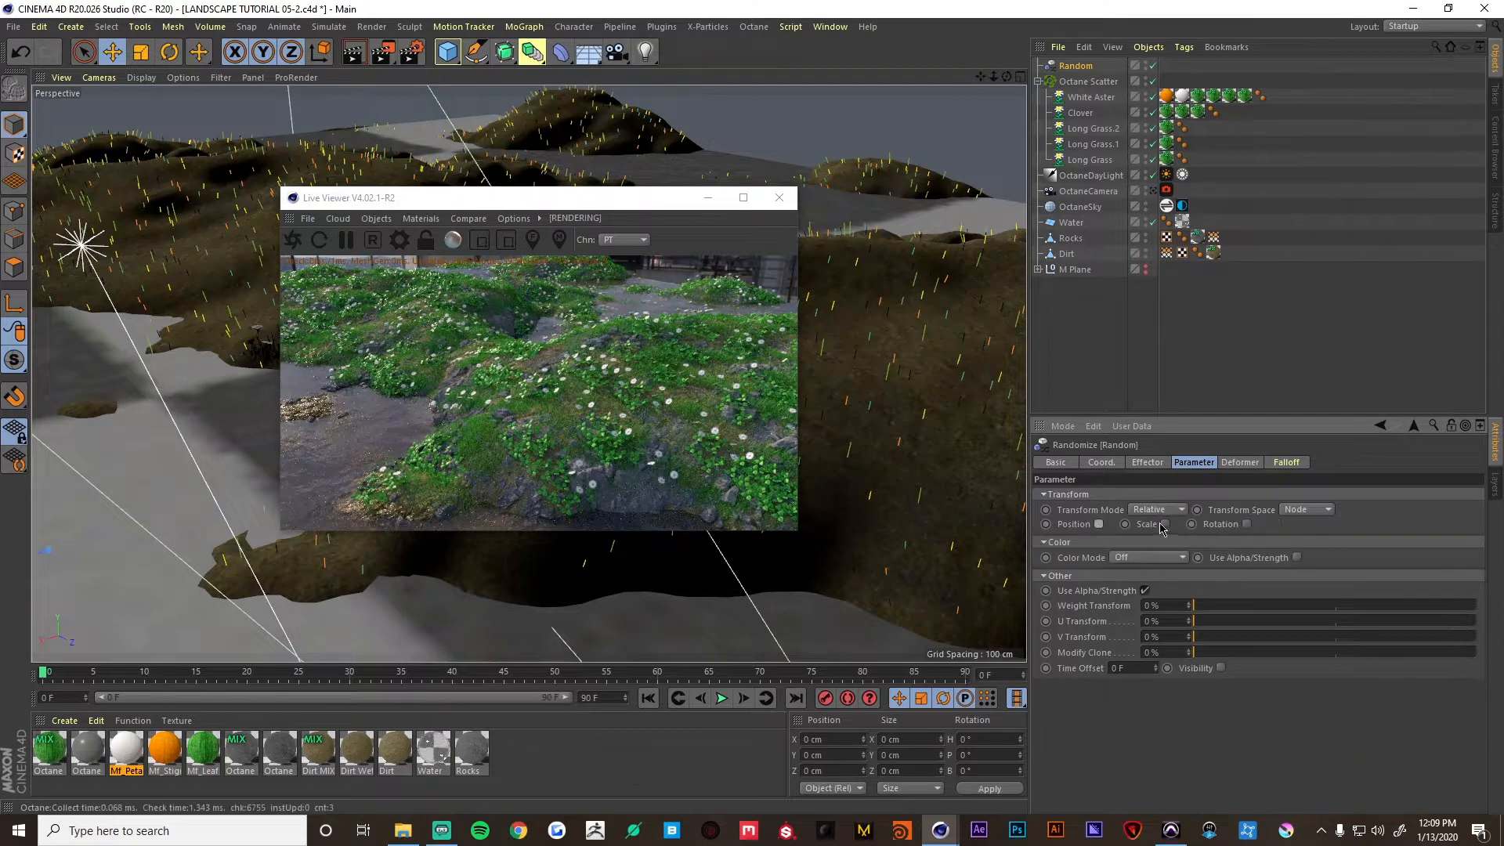
pyautogui.click(1163, 525)
pyautogui.click(1204, 586)
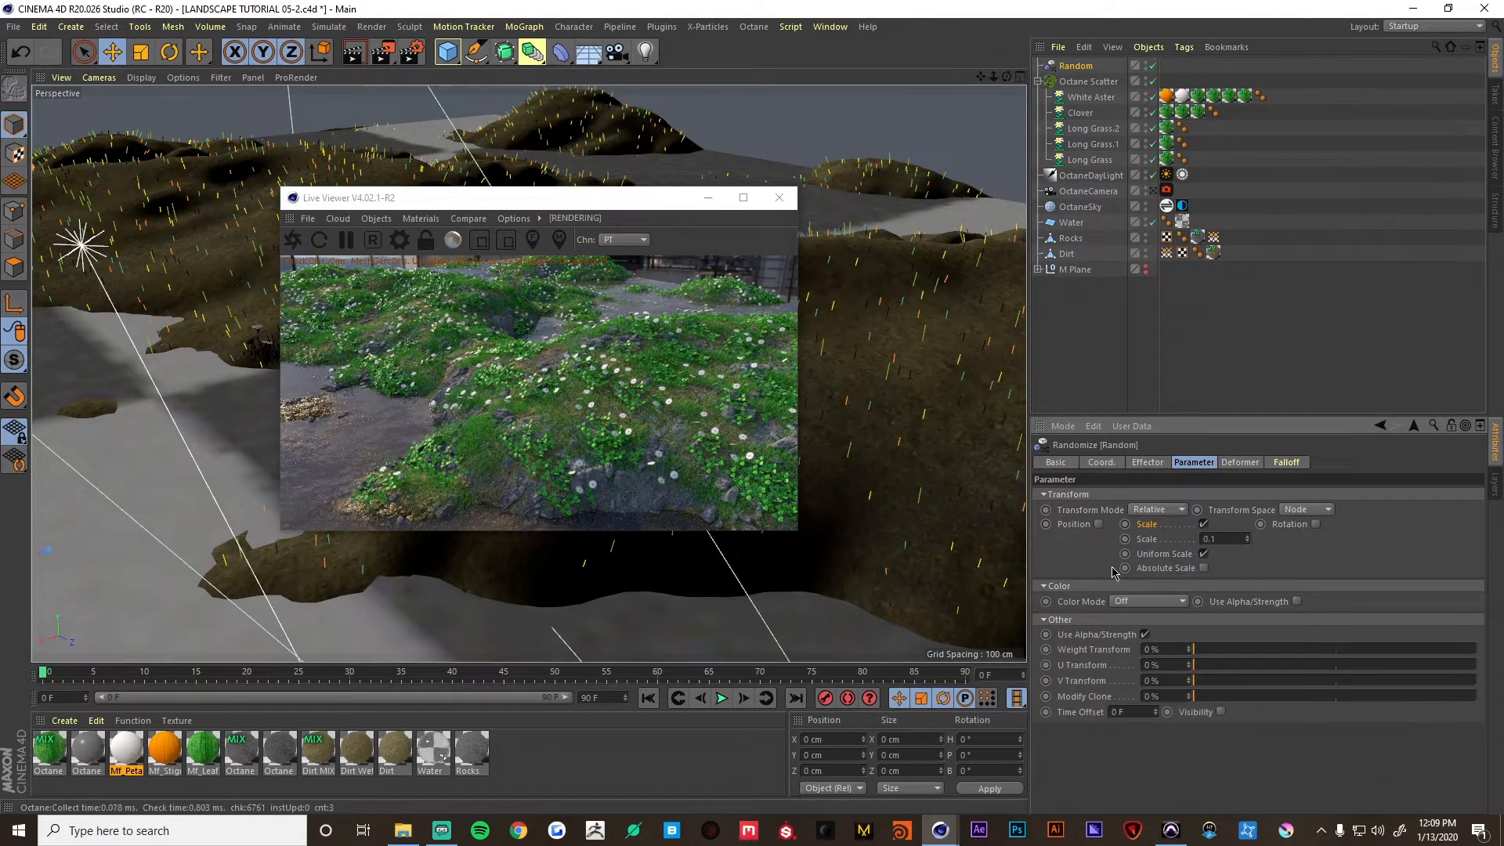
pyautogui.click(1316, 525)
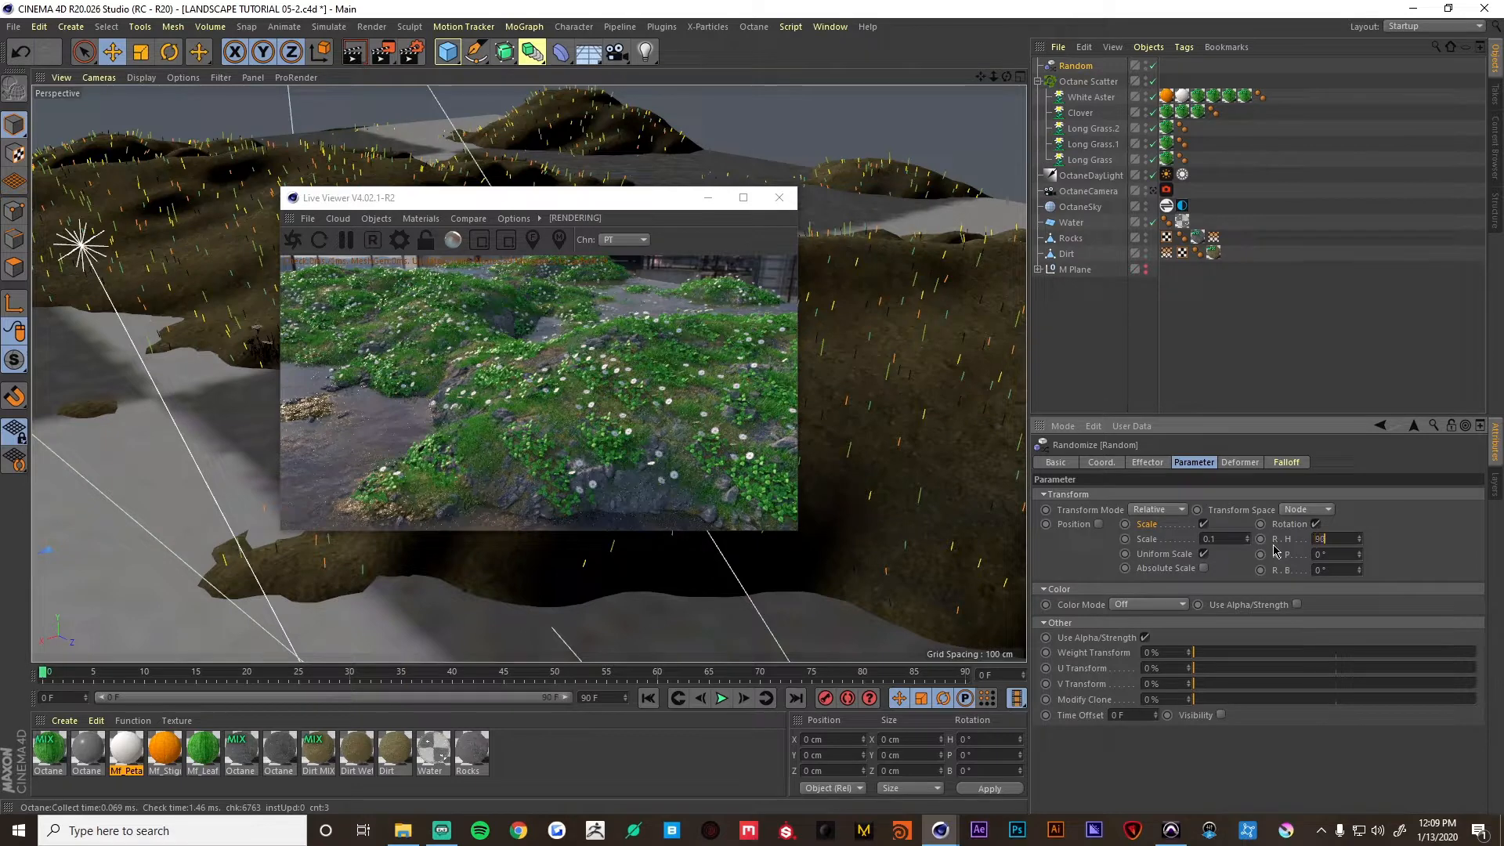
pyautogui.press('Return')
# Assign the Random effector to the Octane Scatter's effectors and view the scene through the OctaneCamera.
pyautogui.click(1091, 82)
pyautogui.click(1300, 462)
pyautogui.moveTo(1079, 67); pyautogui.dragTo(1283, 280)
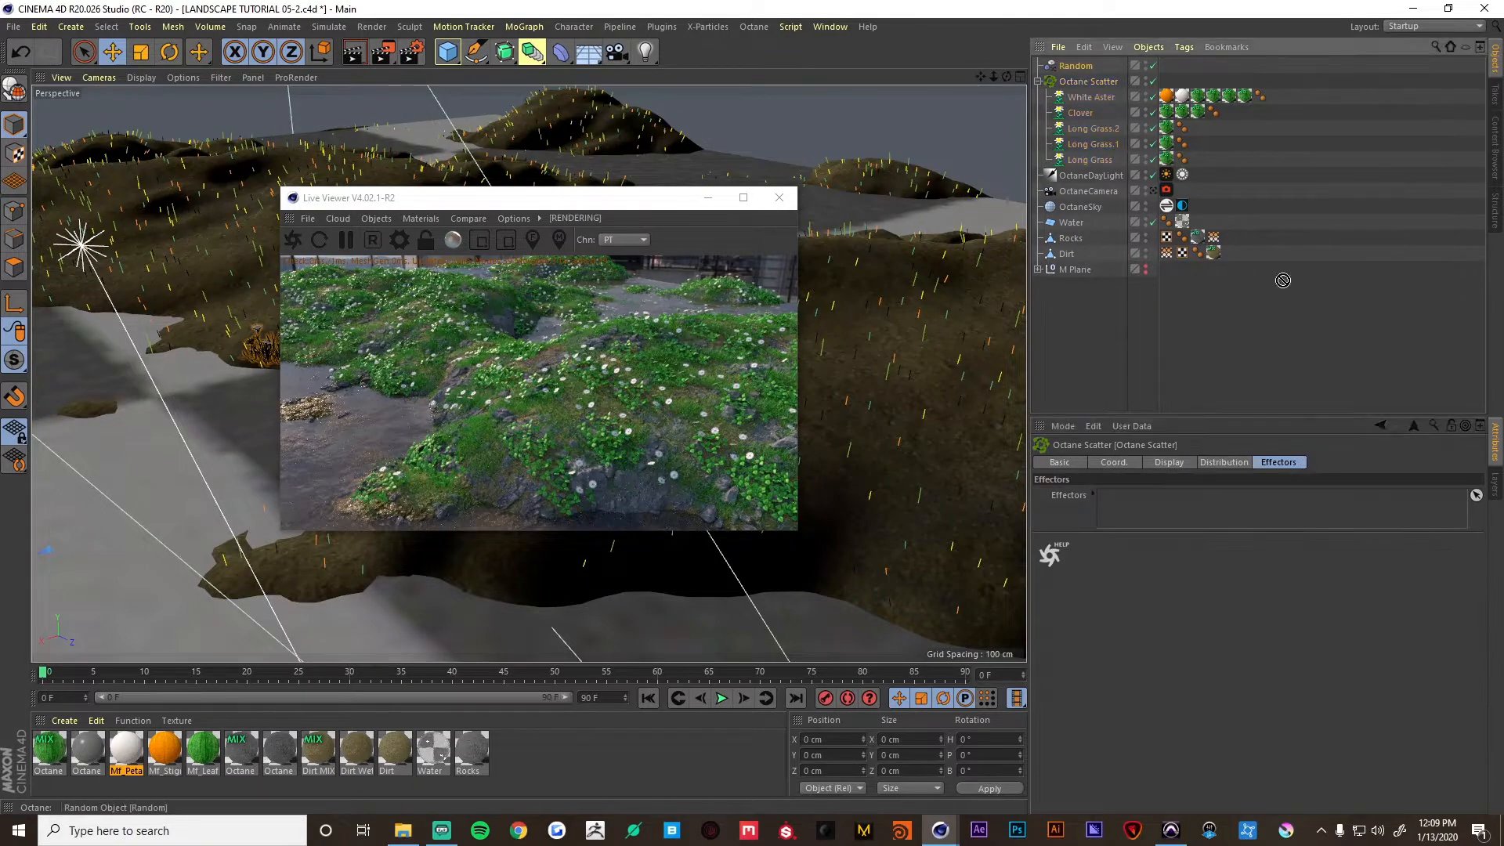
pyautogui.moveTo(1168, 513); pyautogui.dragTo(1152, 495)
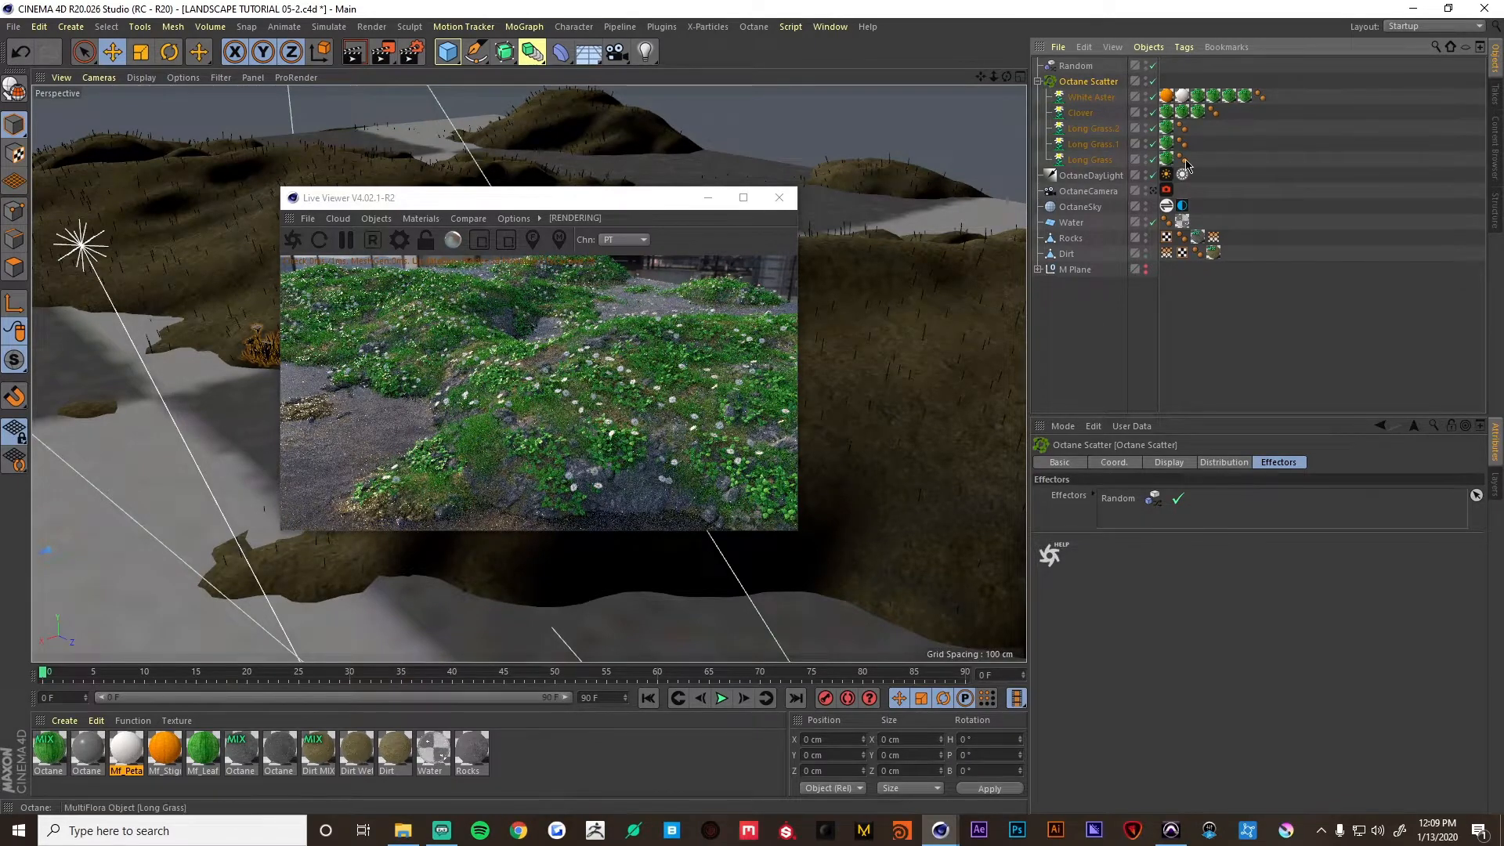
pyautogui.click(1152, 192)
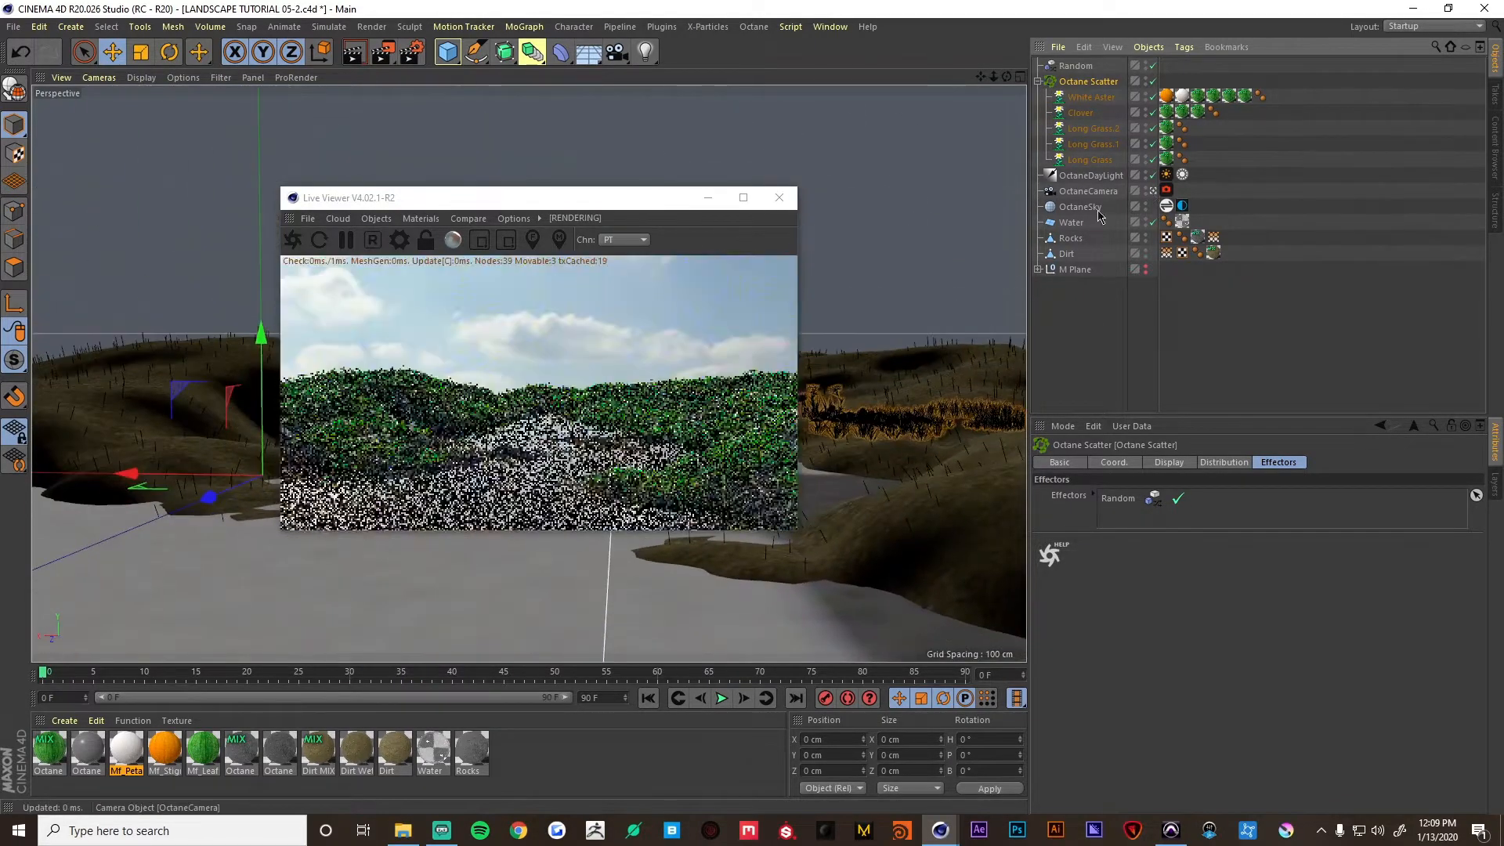
pyautogui.moveTo(569, 203); pyautogui.dragTo(937, 218)
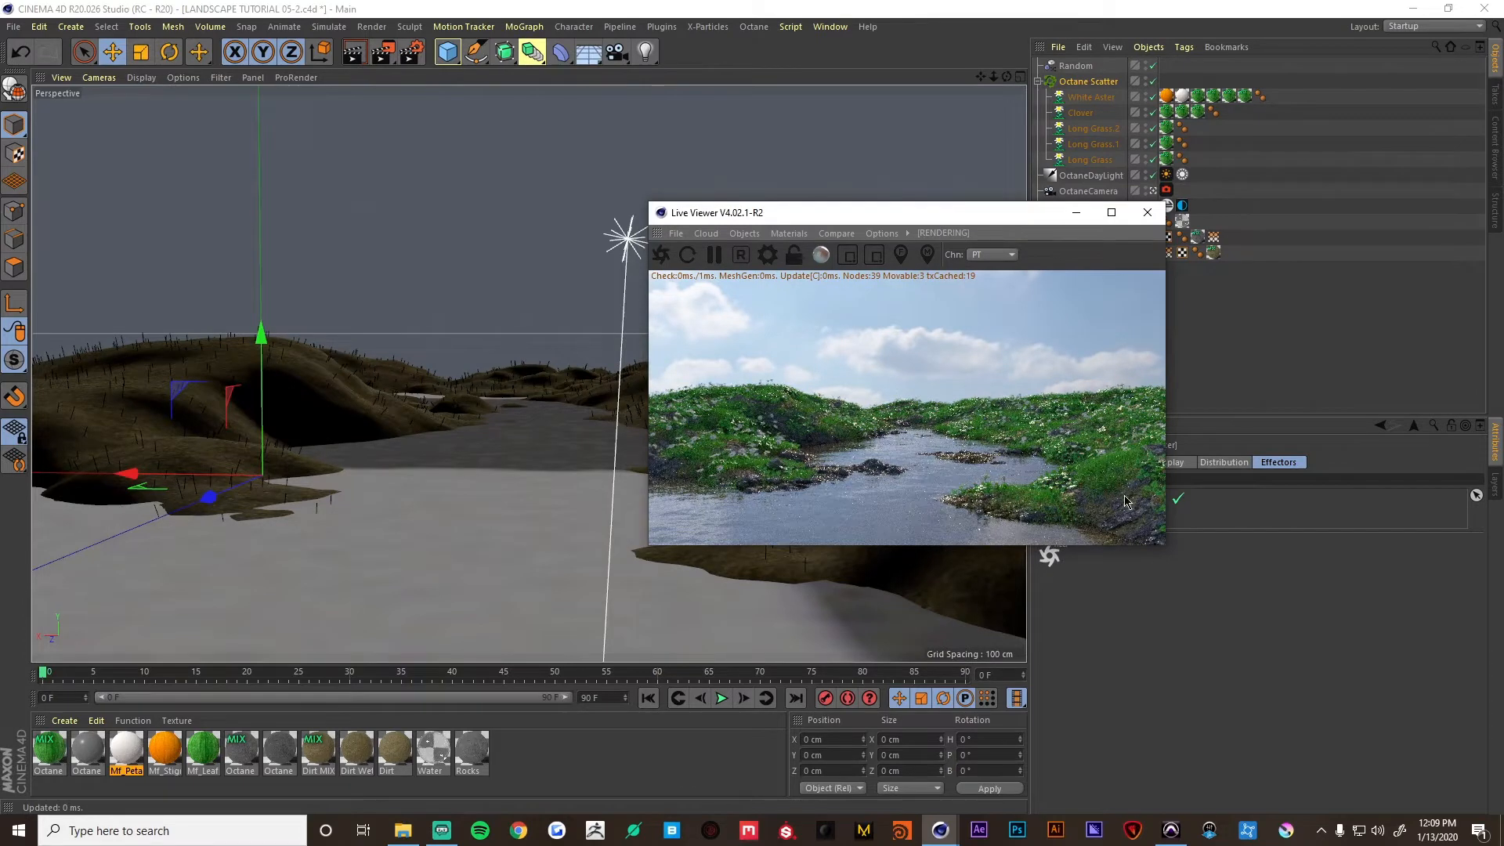
# Open the green Octane Mix Material in the Octane Node Editor and select its Mf_Leaf node.
pyautogui.click(47, 752)
pyautogui.click(789, 232)
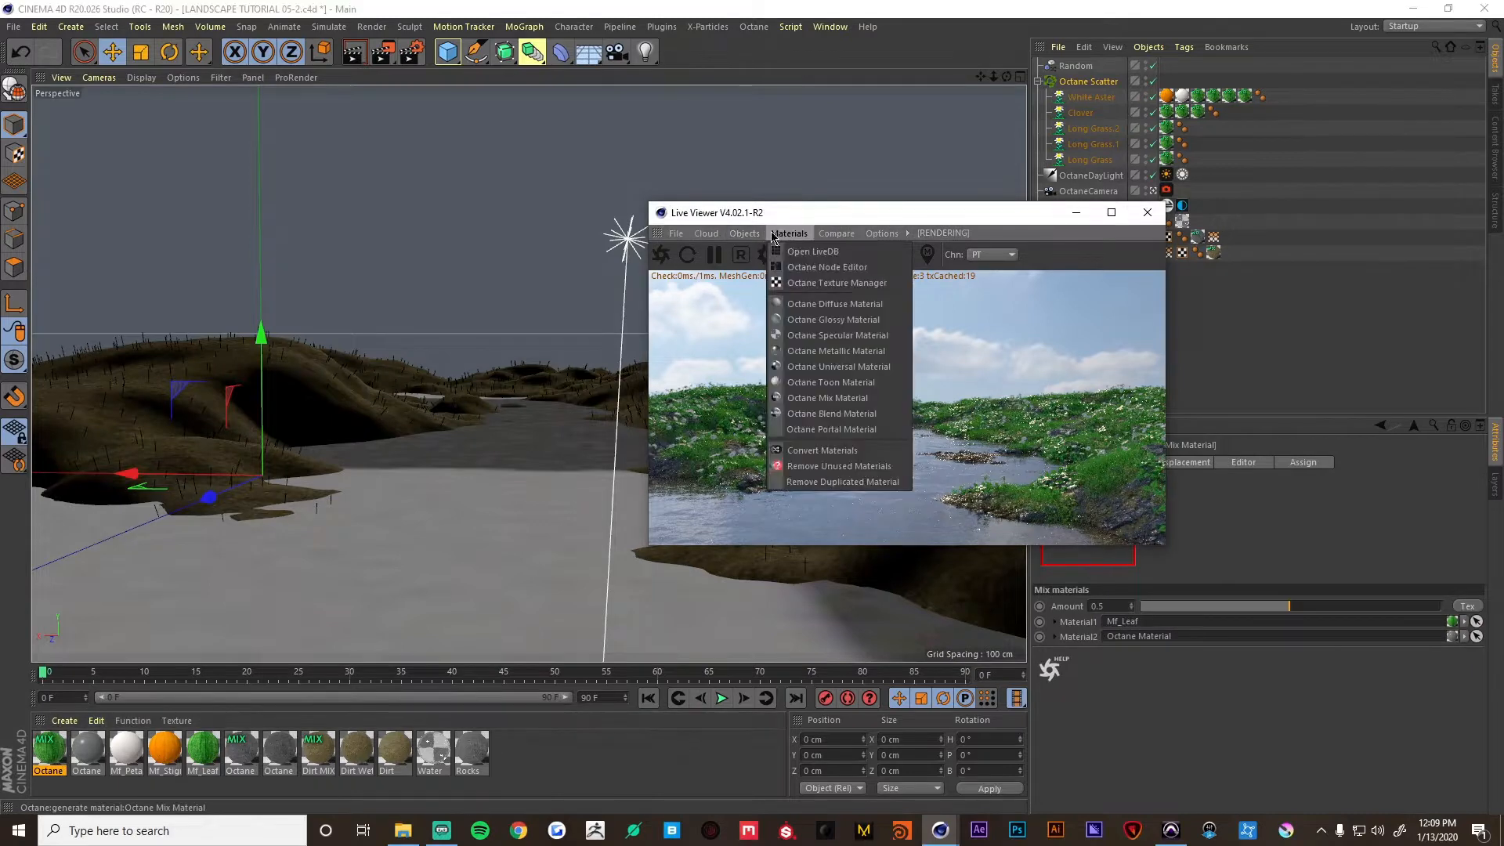
pyautogui.click(800, 266)
pyautogui.moveTo(653, 308); pyautogui.dragTo(504, 243)
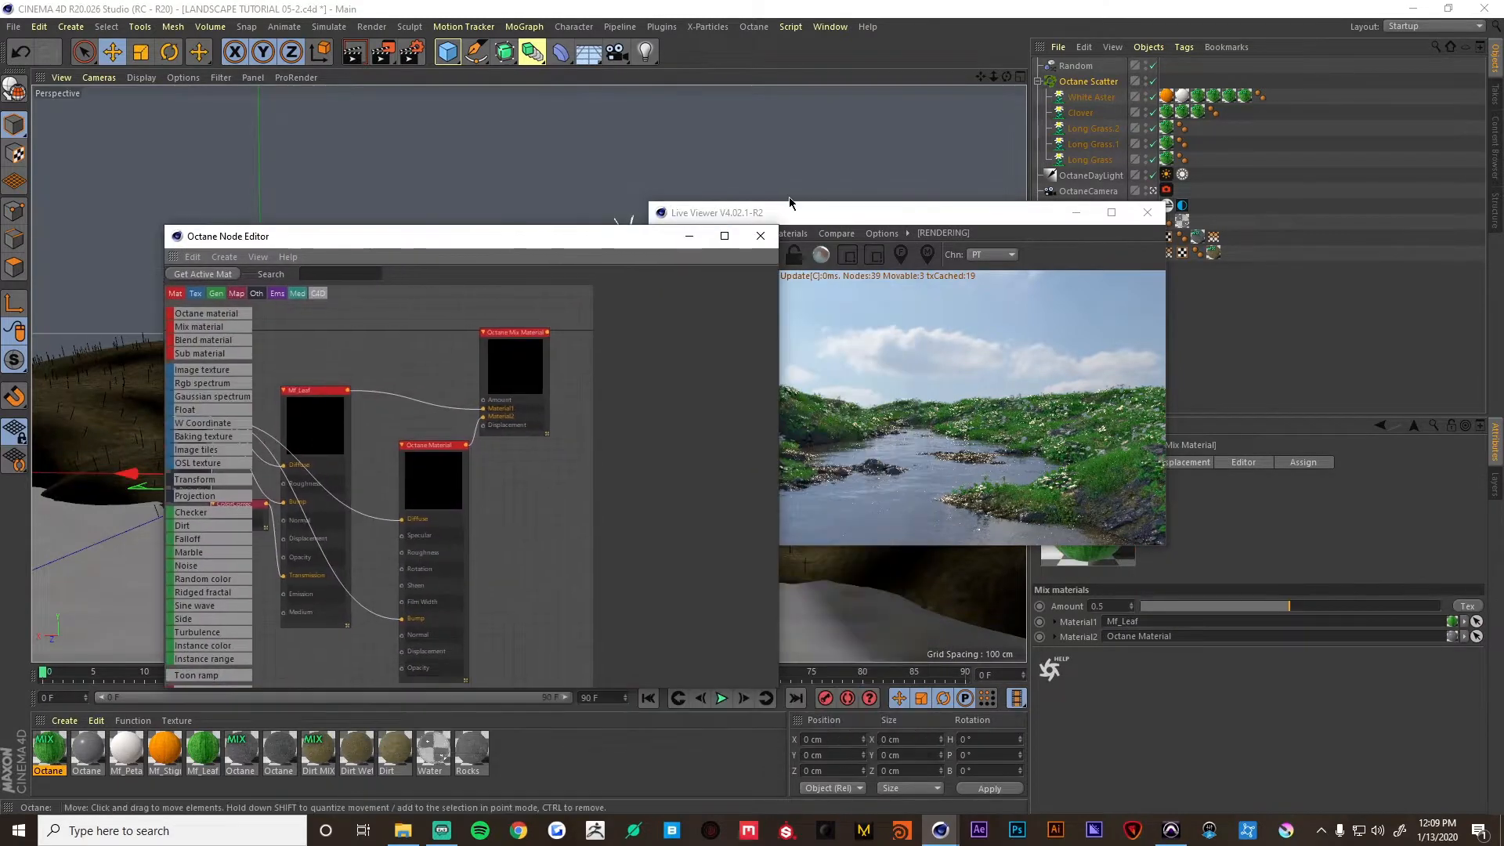
pyautogui.moveTo(792, 211); pyautogui.dragTo(962, 209)
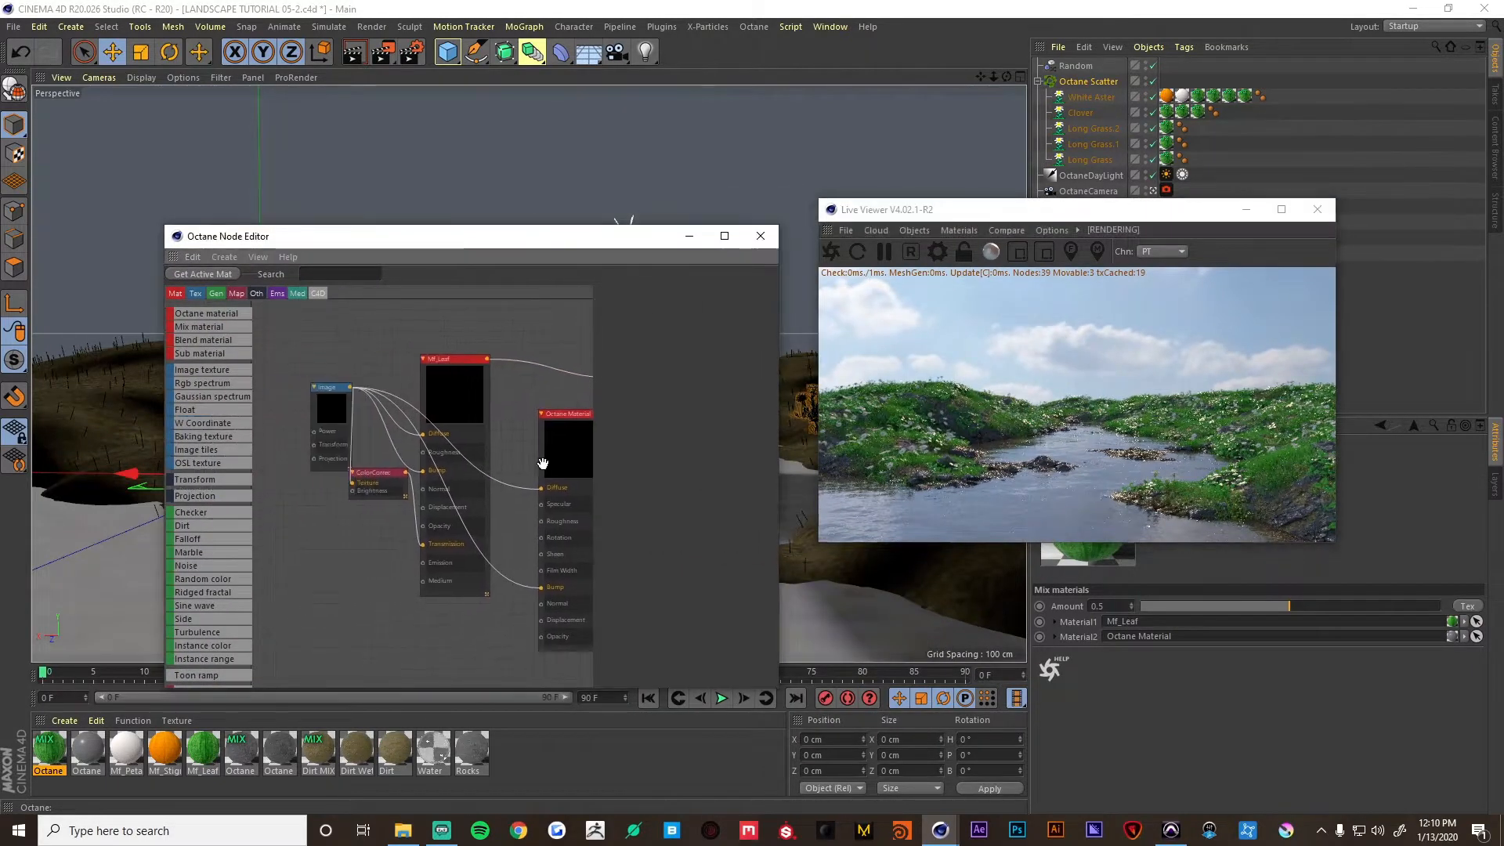
pyautogui.click(557, 430)
pyautogui.moveTo(451, 394); pyautogui.dragTo(477, 436)
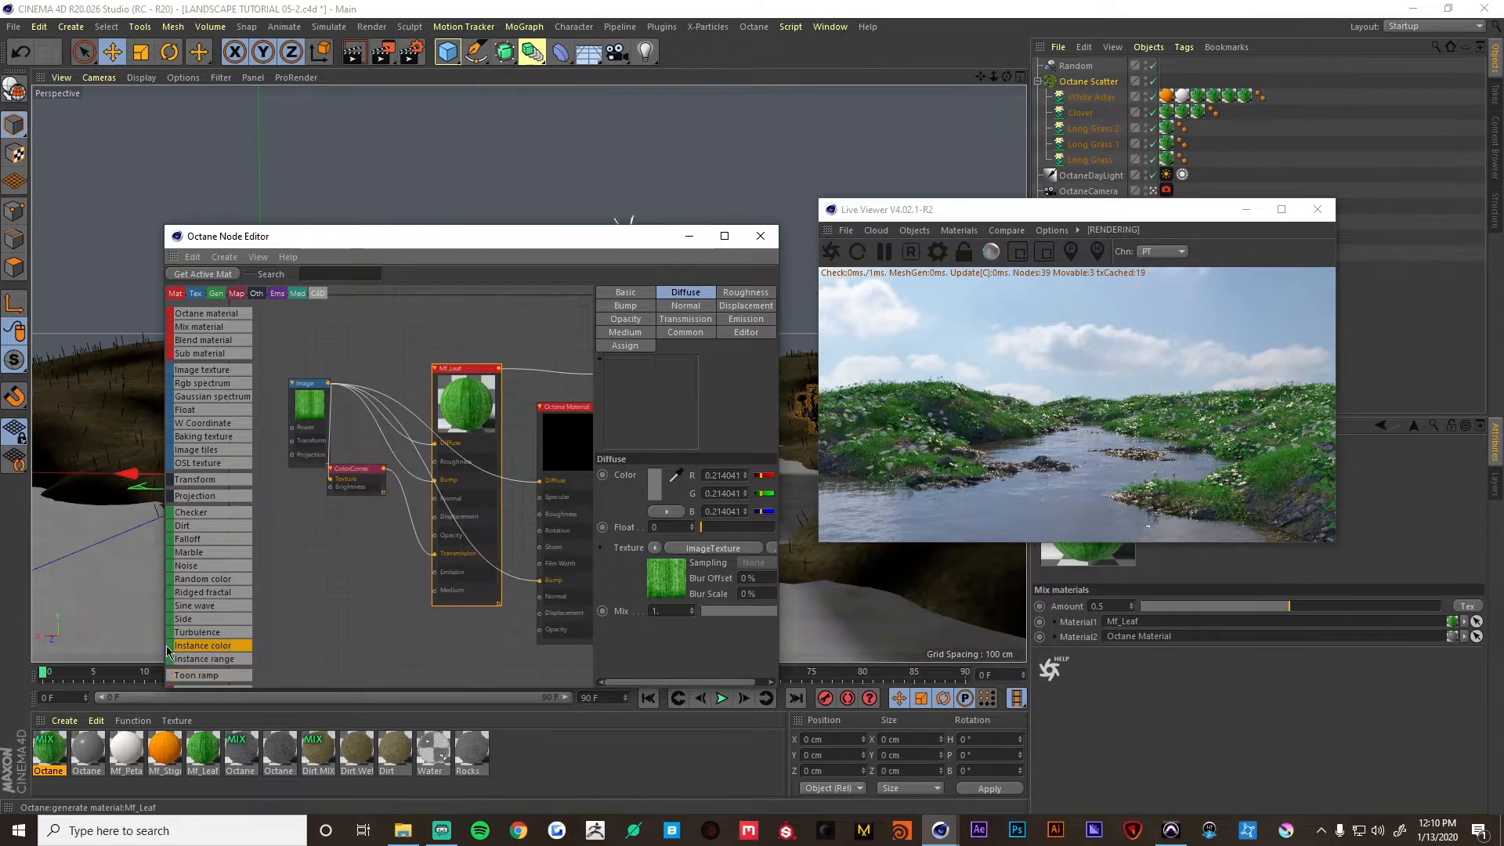
# Insert a Color Correction node between the image texture and the leaf diffuse, with Saturation at about 0.73.
pyautogui.scroll(-3, 210, 641)
pyautogui.moveTo(210, 641); pyautogui.dragTo(435, 552)
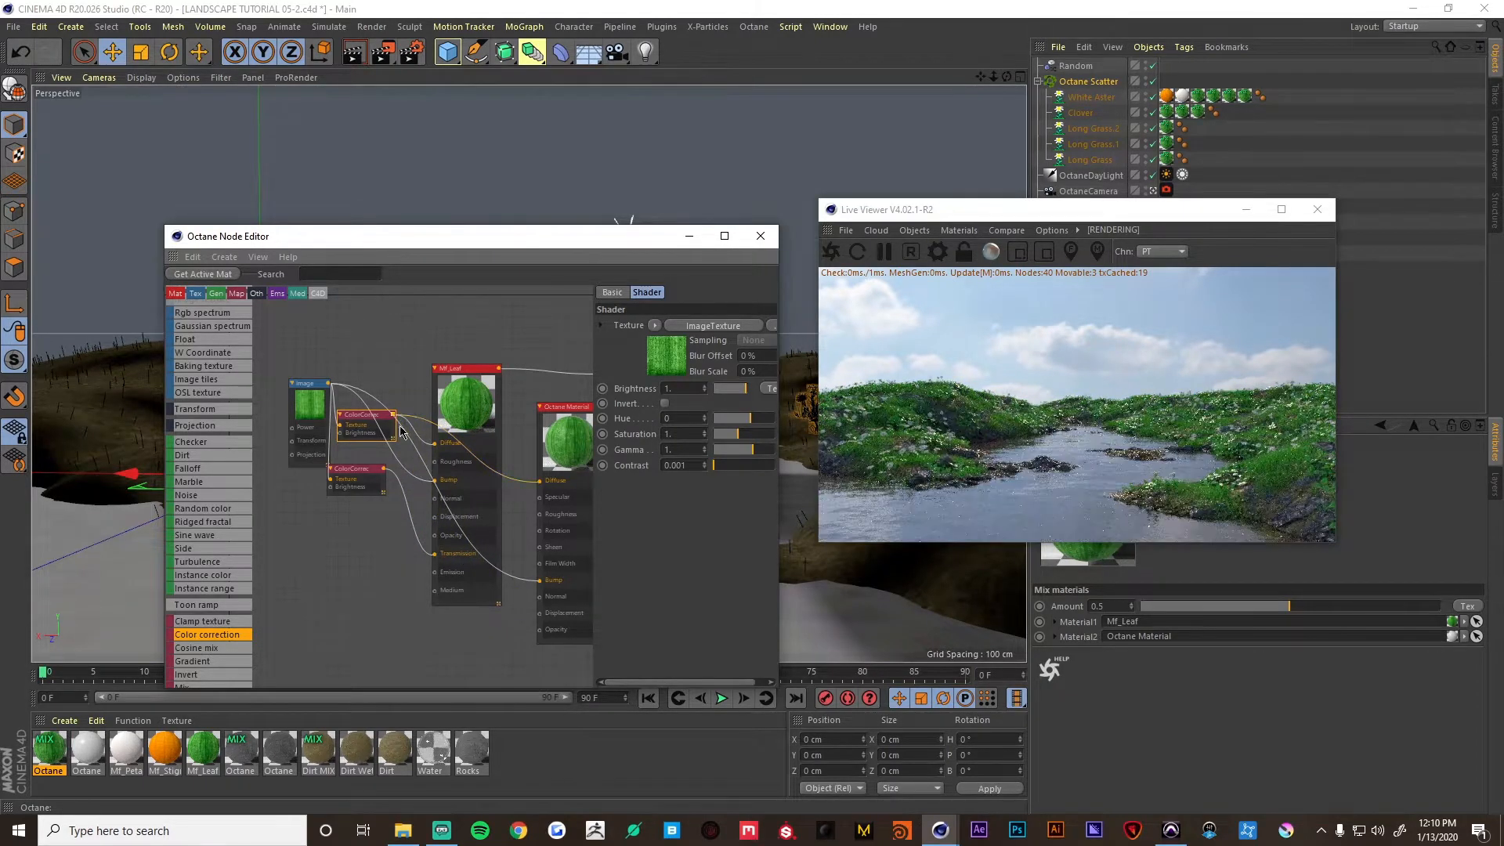
pyautogui.moveTo(366, 426); pyautogui.dragTo(374, 369)
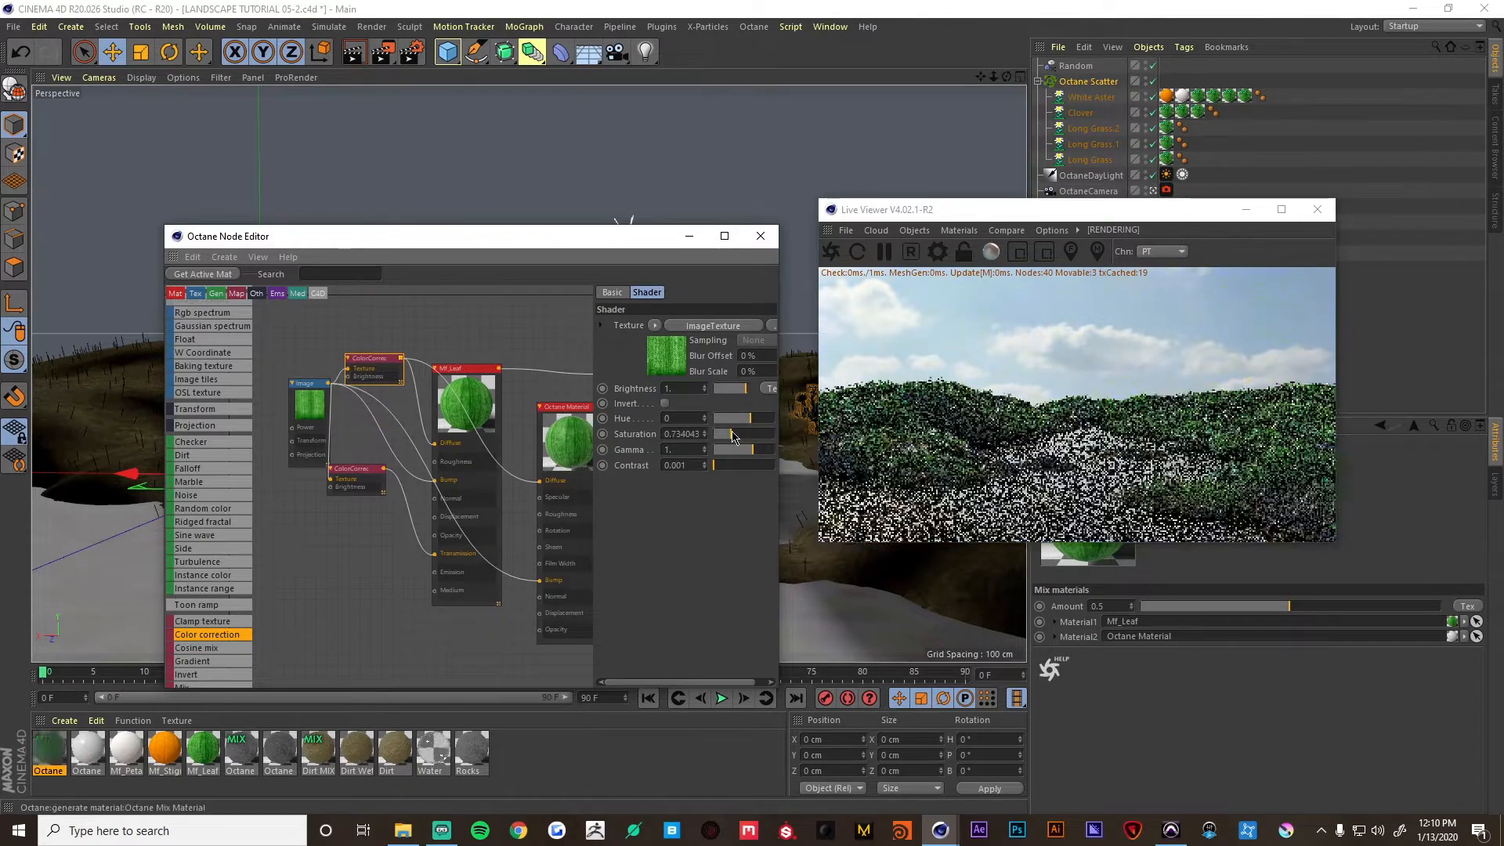
# Set the Saturation of the Color Correction node feeding the leaf transmission to about 0.86 and close the node editor.
pyautogui.click(350, 470)
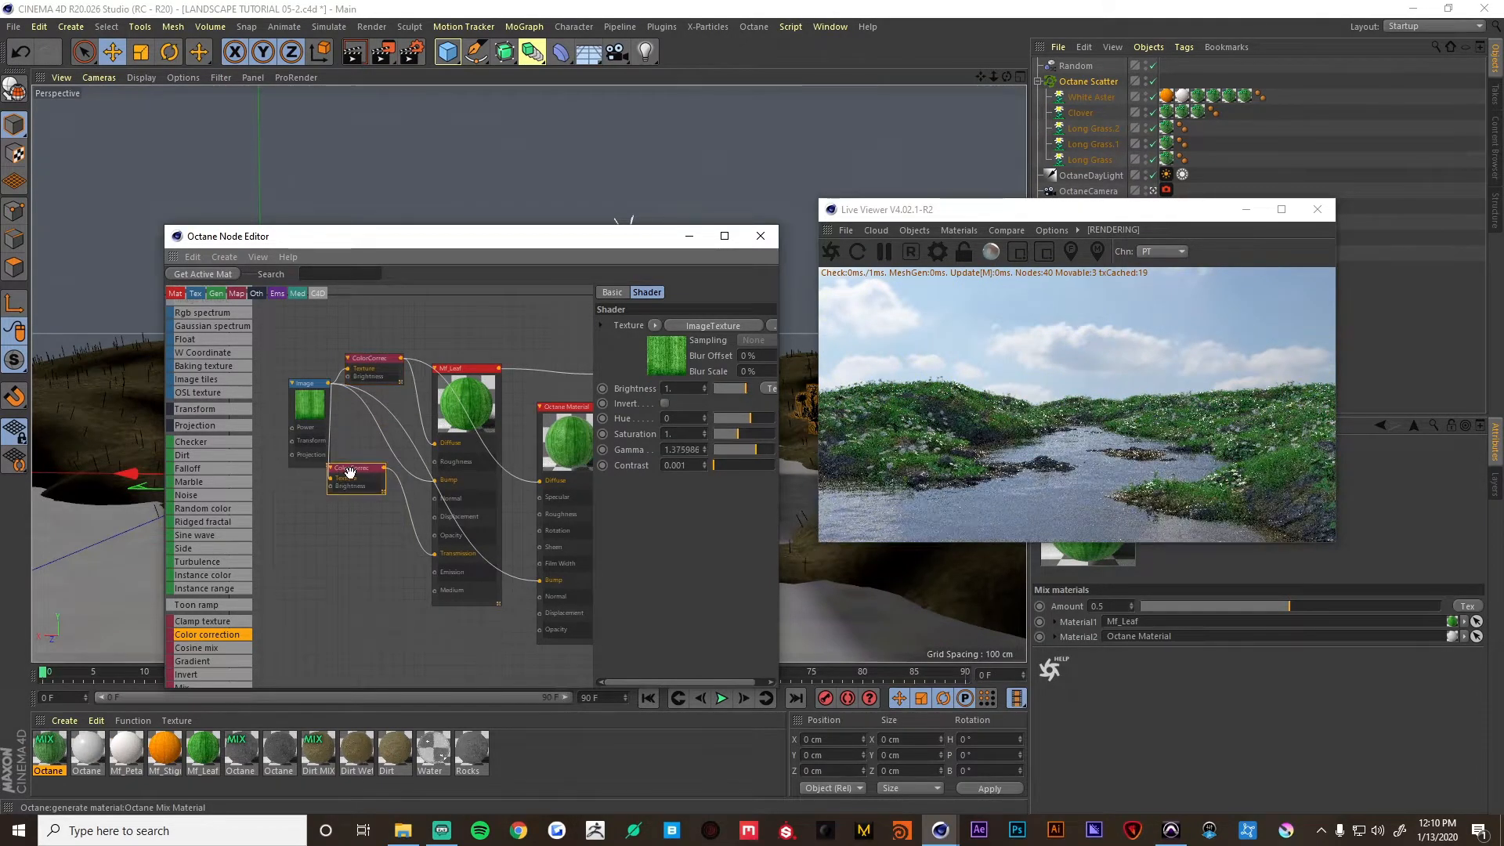
pyautogui.click(737, 437)
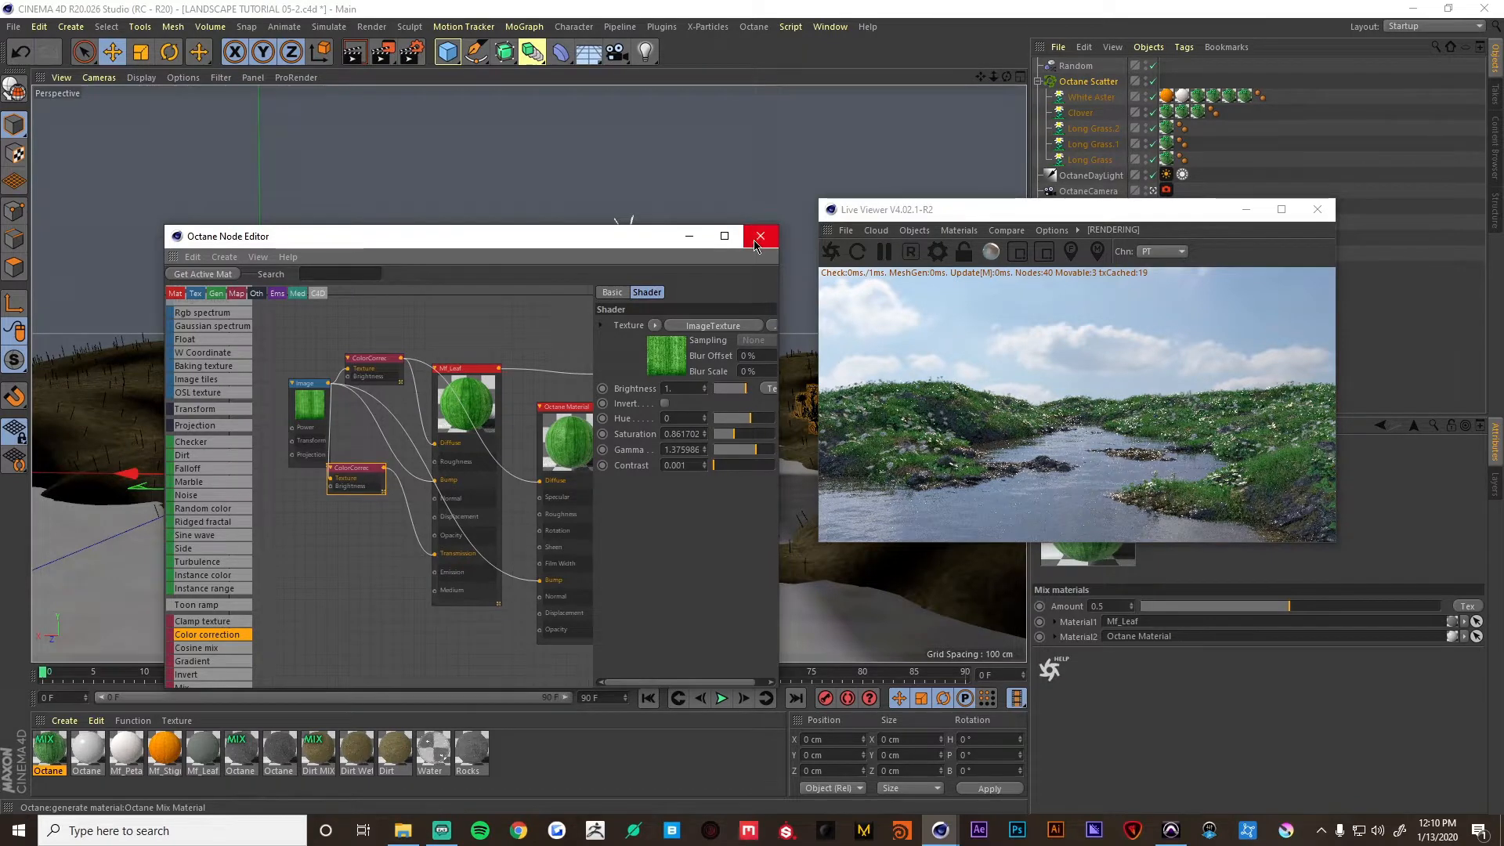
pyautogui.click(758, 237)
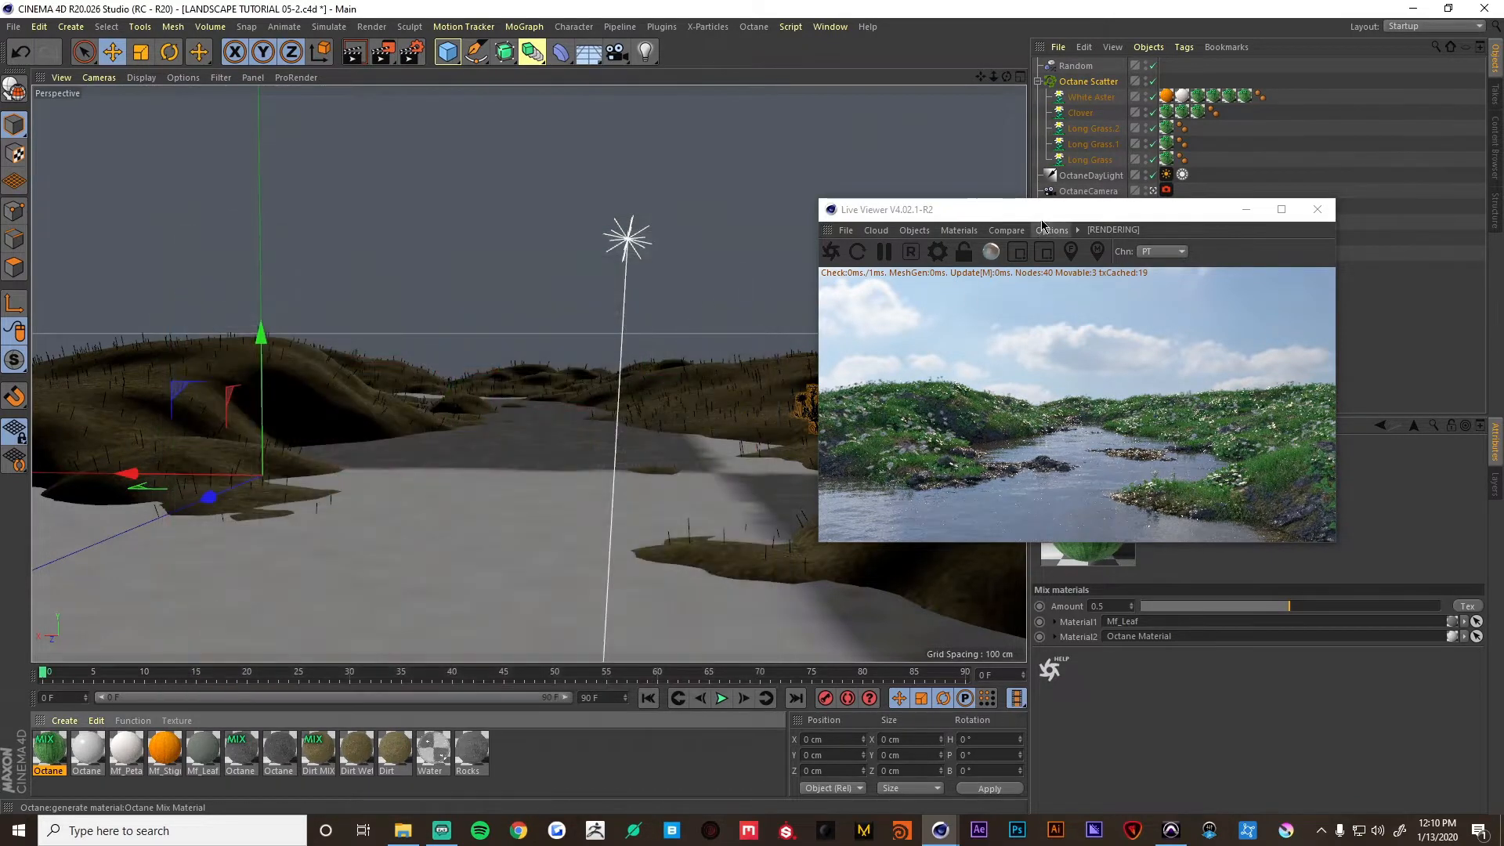
# Leave the OctaneCamera view and examine the plants and rocks along the shoreline up close.
pyautogui.moveTo(1047, 216); pyautogui.dragTo(606, 230)
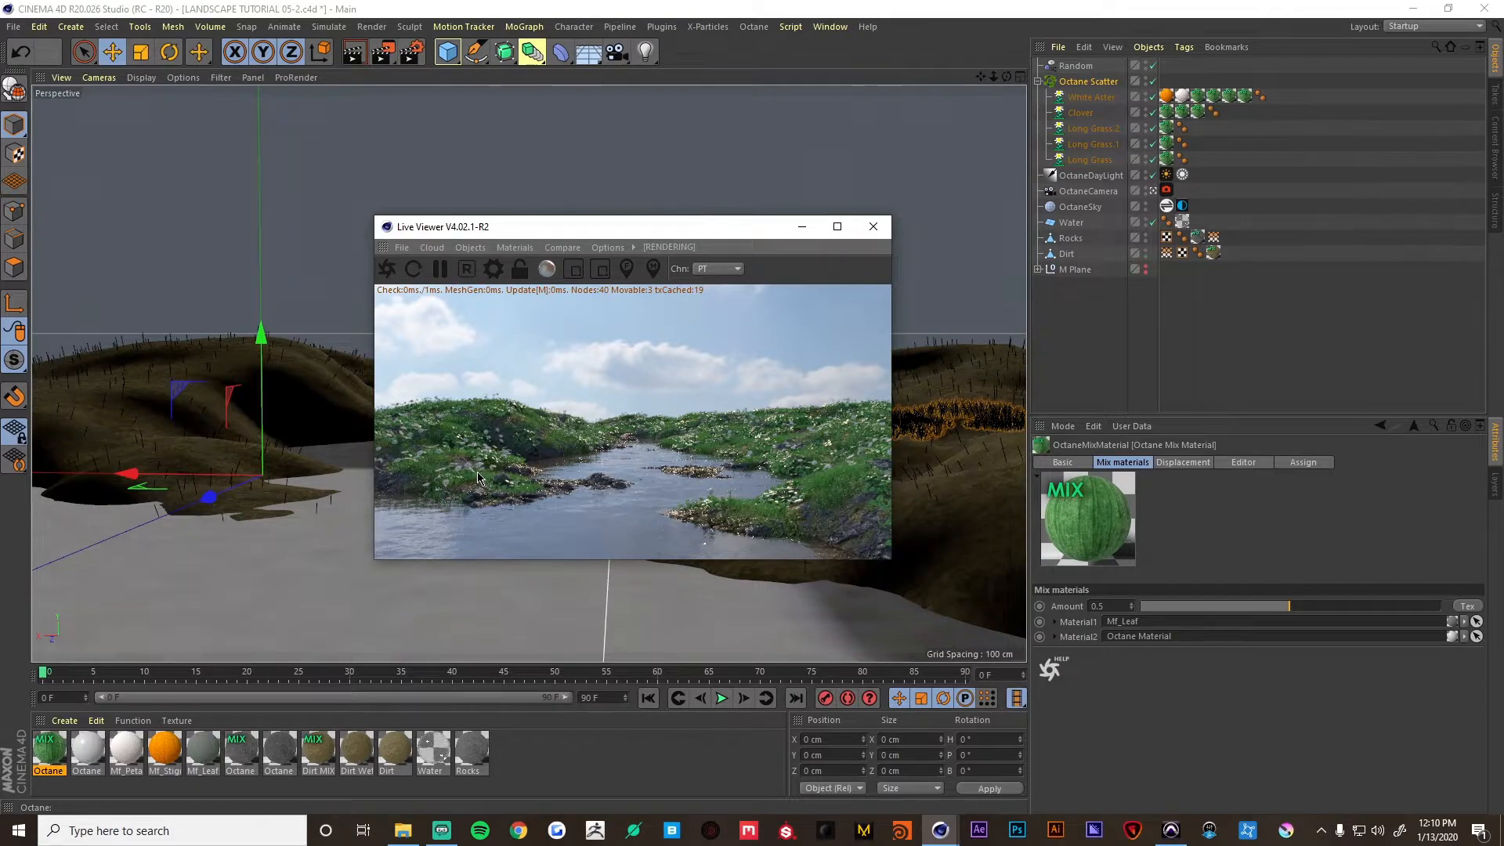
pyautogui.click(1152, 191)
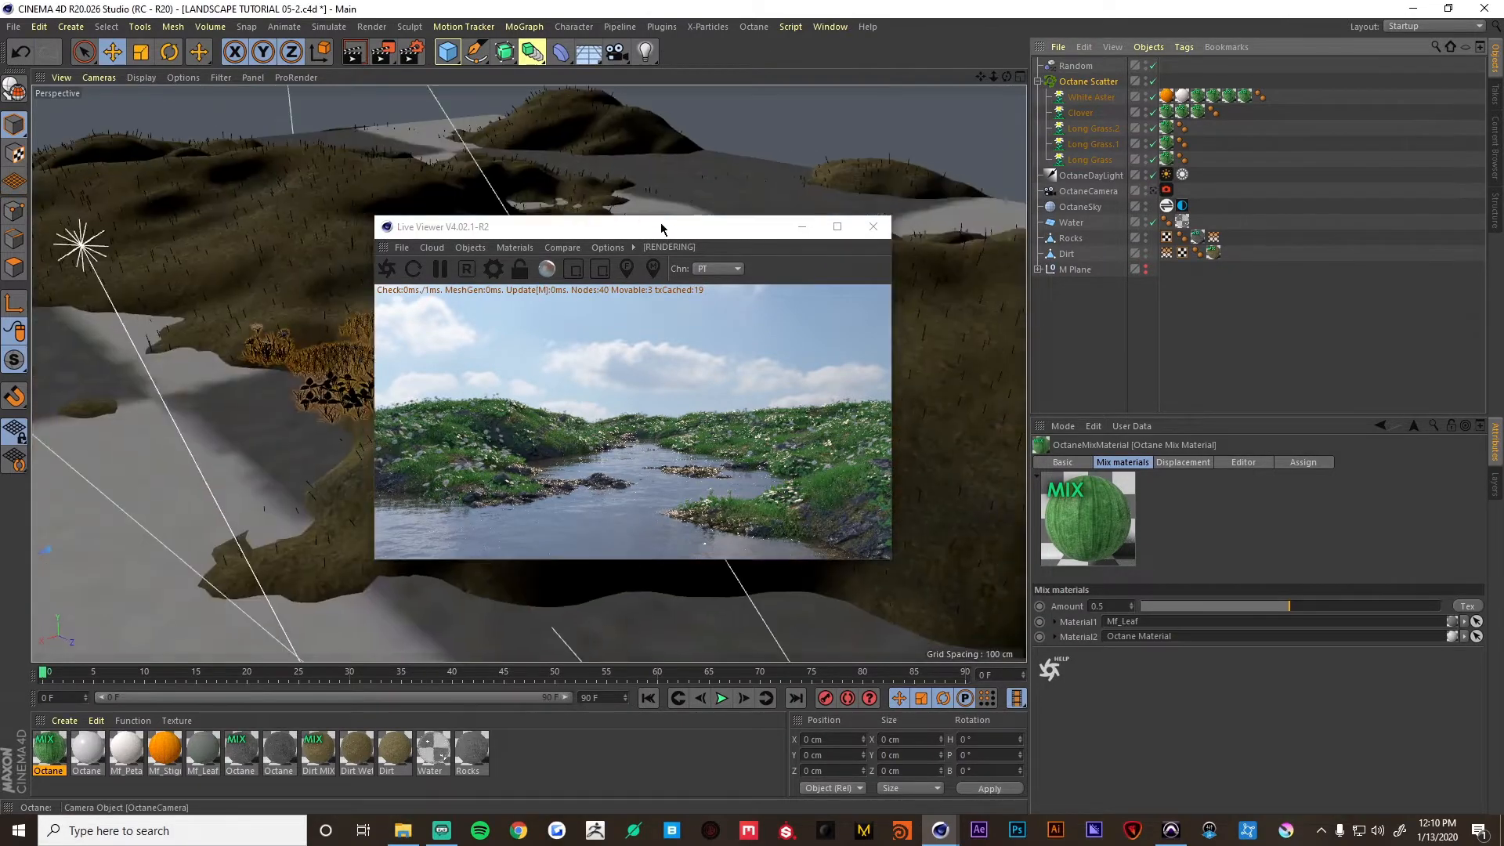
pyautogui.moveTo(628, 234); pyautogui.dragTo(1087, 248)
pyautogui.keyDown('alt'); pyautogui.moveTo(591, 403); pyautogui.dragTo(507, 446); pyautogui.keyUp('alt')
pyautogui.keyDown('alt'); pyautogui.moveTo(507, 446); pyautogui.dragTo(739, 430, button='middle'); pyautogui.keyUp('alt')
pyautogui.keyDown('alt'); pyautogui.moveTo(738, 430); pyautogui.dragTo(681, 497); pyautogui.keyUp('alt')
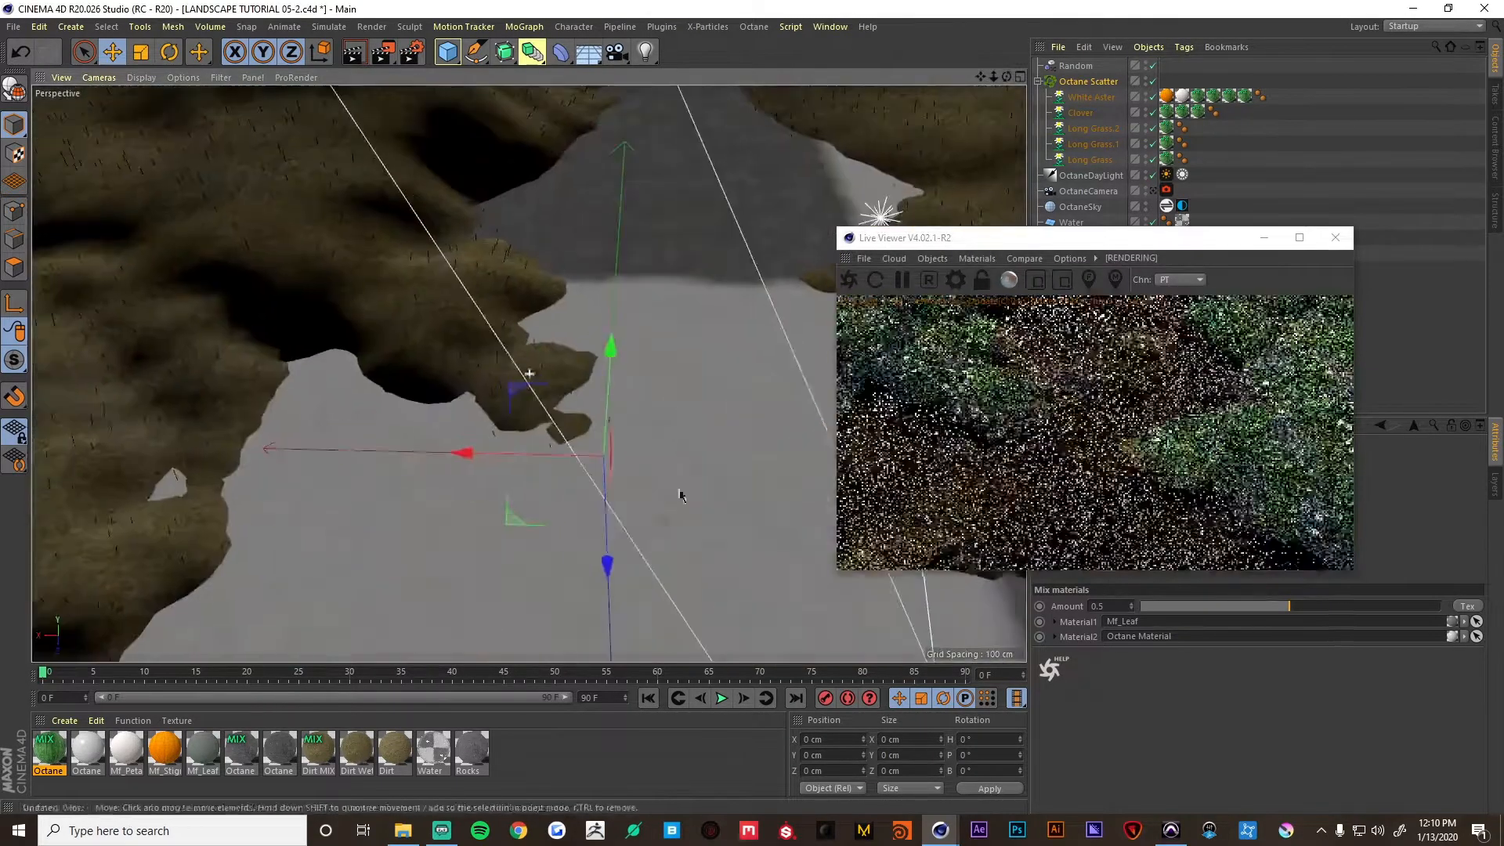
pyautogui.scroll(8, 557, 330)
pyautogui.keyDown('alt'); pyautogui.moveTo(552, 406); pyautogui.dragTo(480, 387); pyautogui.keyUp('alt')
pyautogui.scroll(-1, 481, 365)
pyautogui.scroll(-4, 446, 387)
pyautogui.moveTo(1127, 237); pyautogui.dragTo(581, 202)
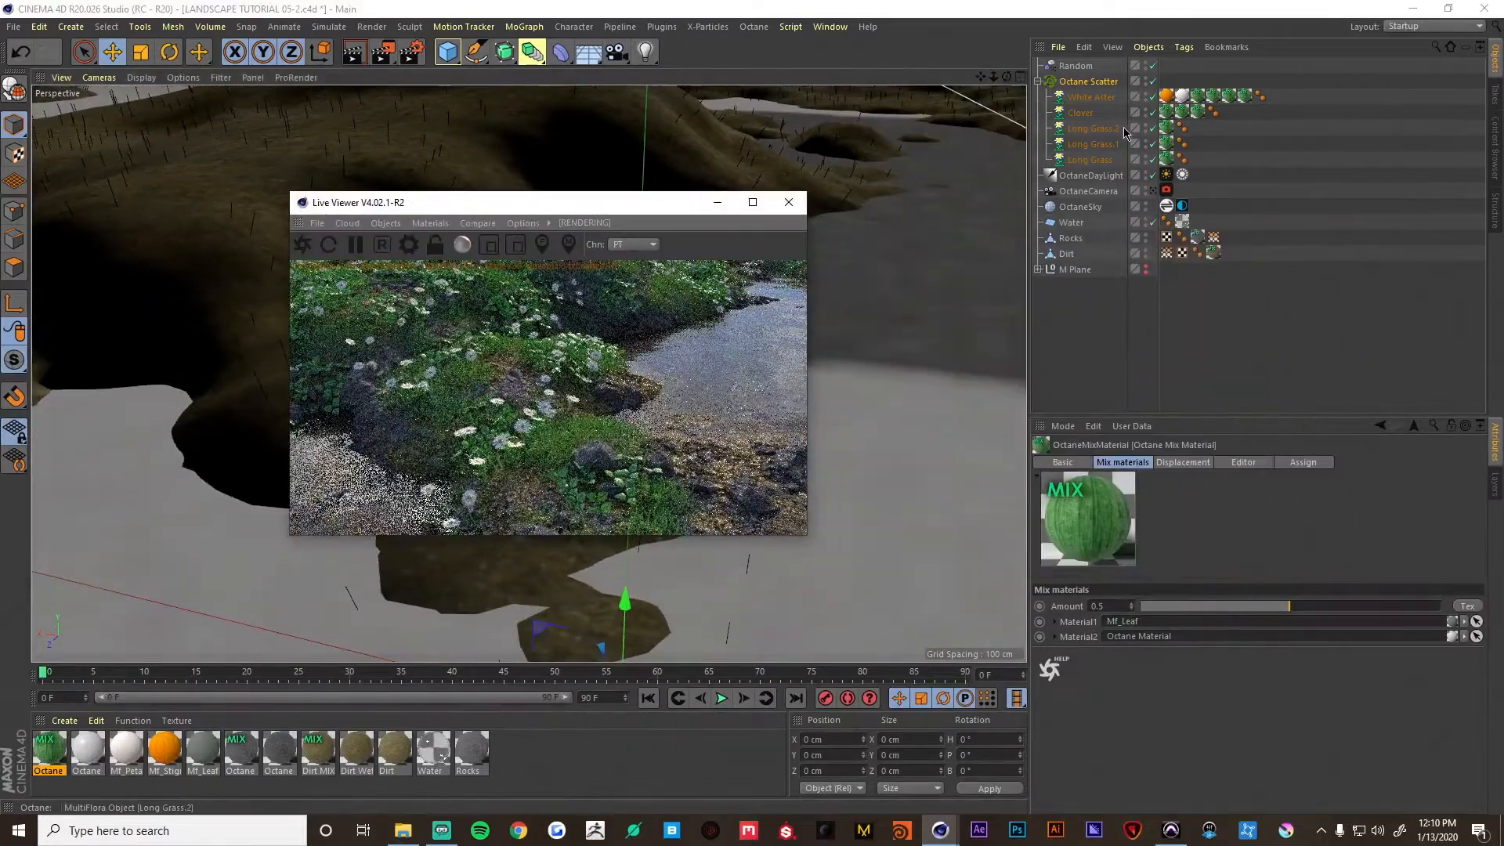
# Replace the White Aster plant with the Holcus preset from Multiflora Library 1.
pyautogui.click(1108, 102)
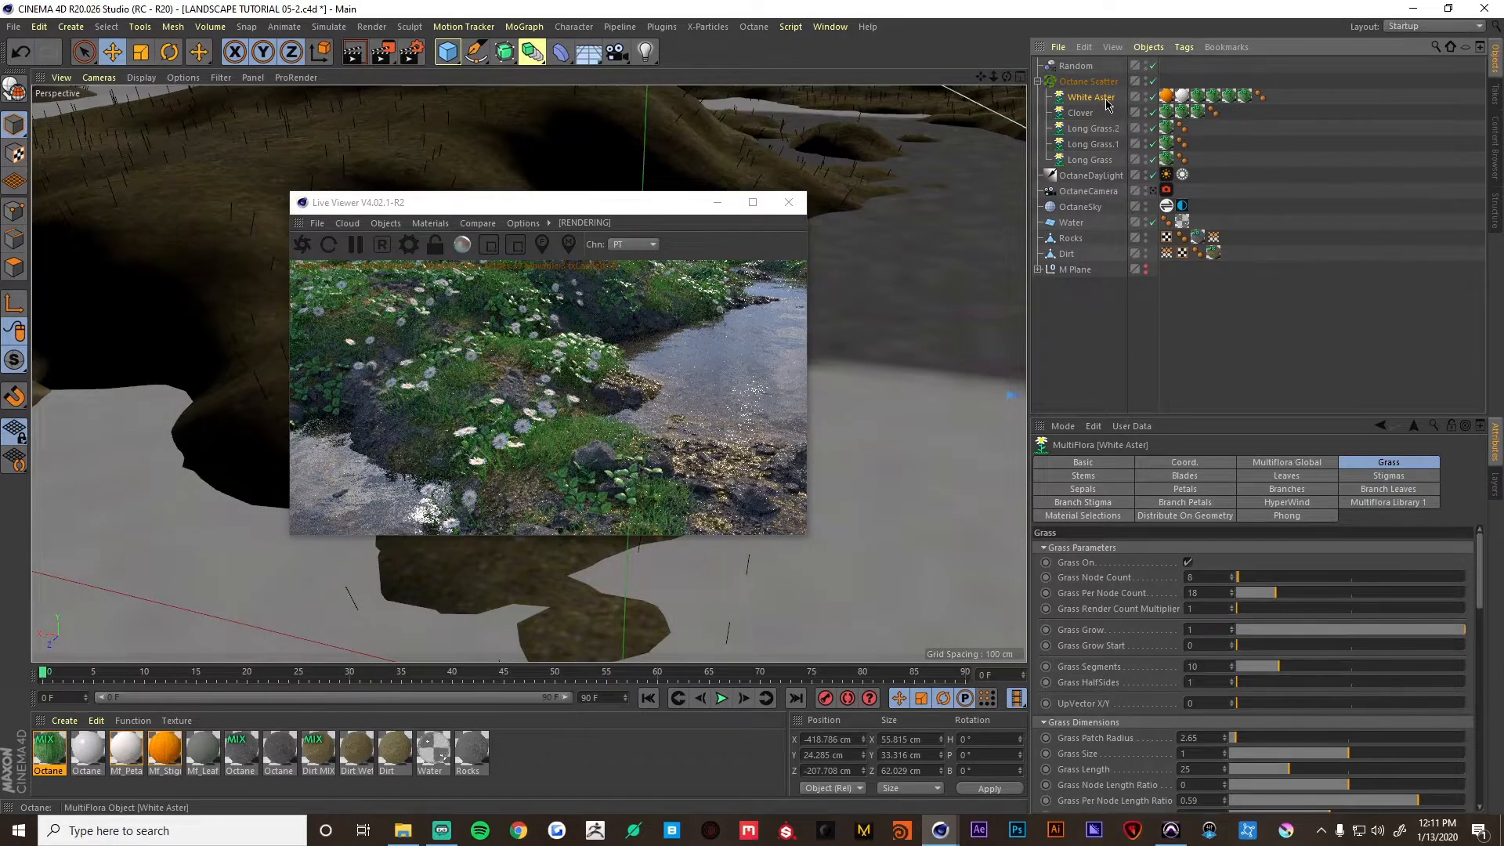
pyautogui.click(1388, 502)
pyautogui.scroll(-2, 1358, 633)
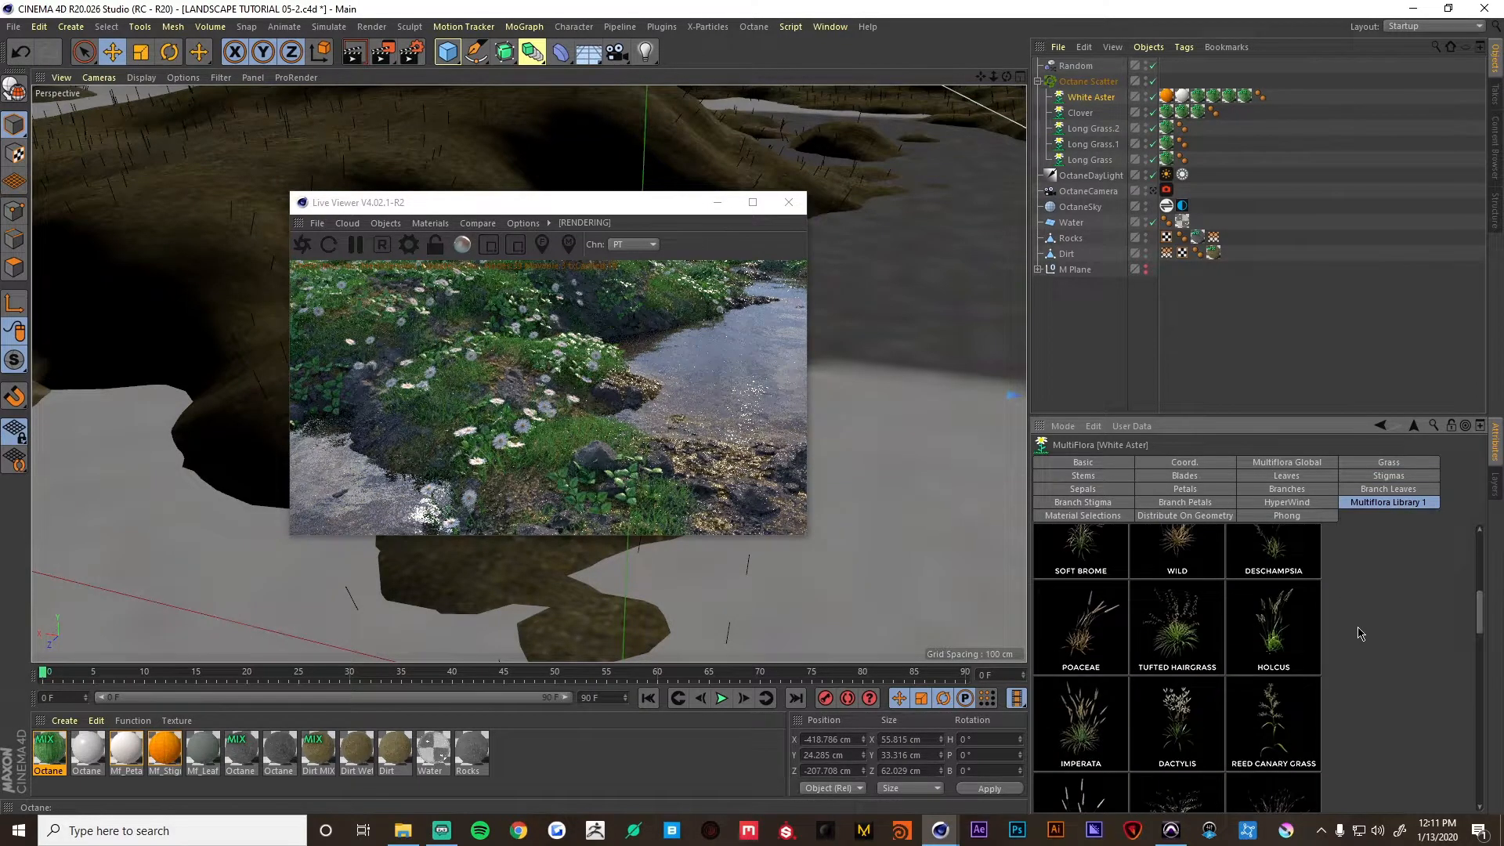
pyautogui.scroll(-2, 1359, 633)
pyautogui.scroll(2, 1316, 699)
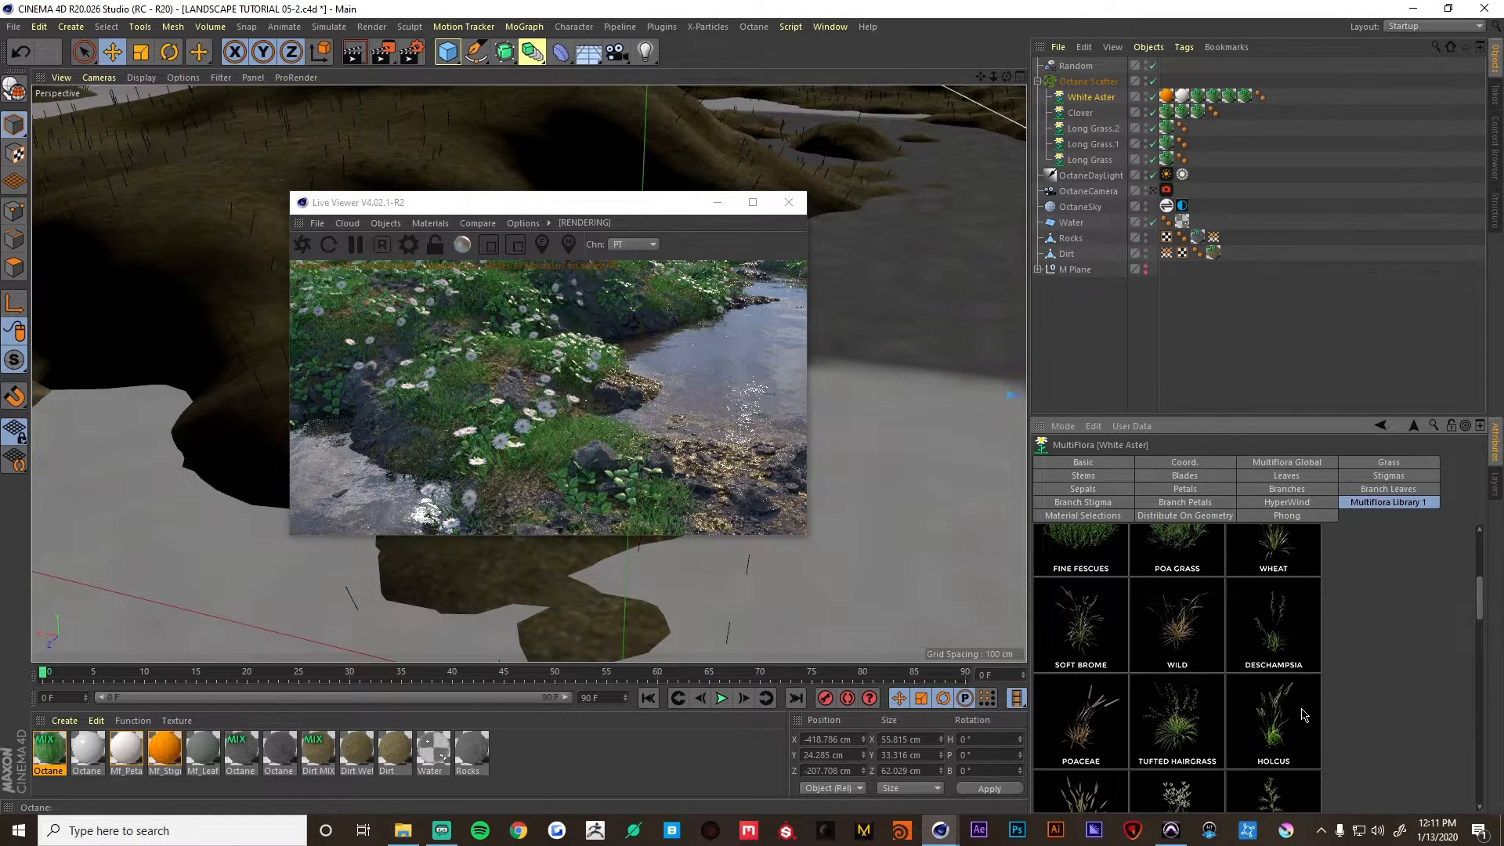
pyautogui.click(1276, 718)
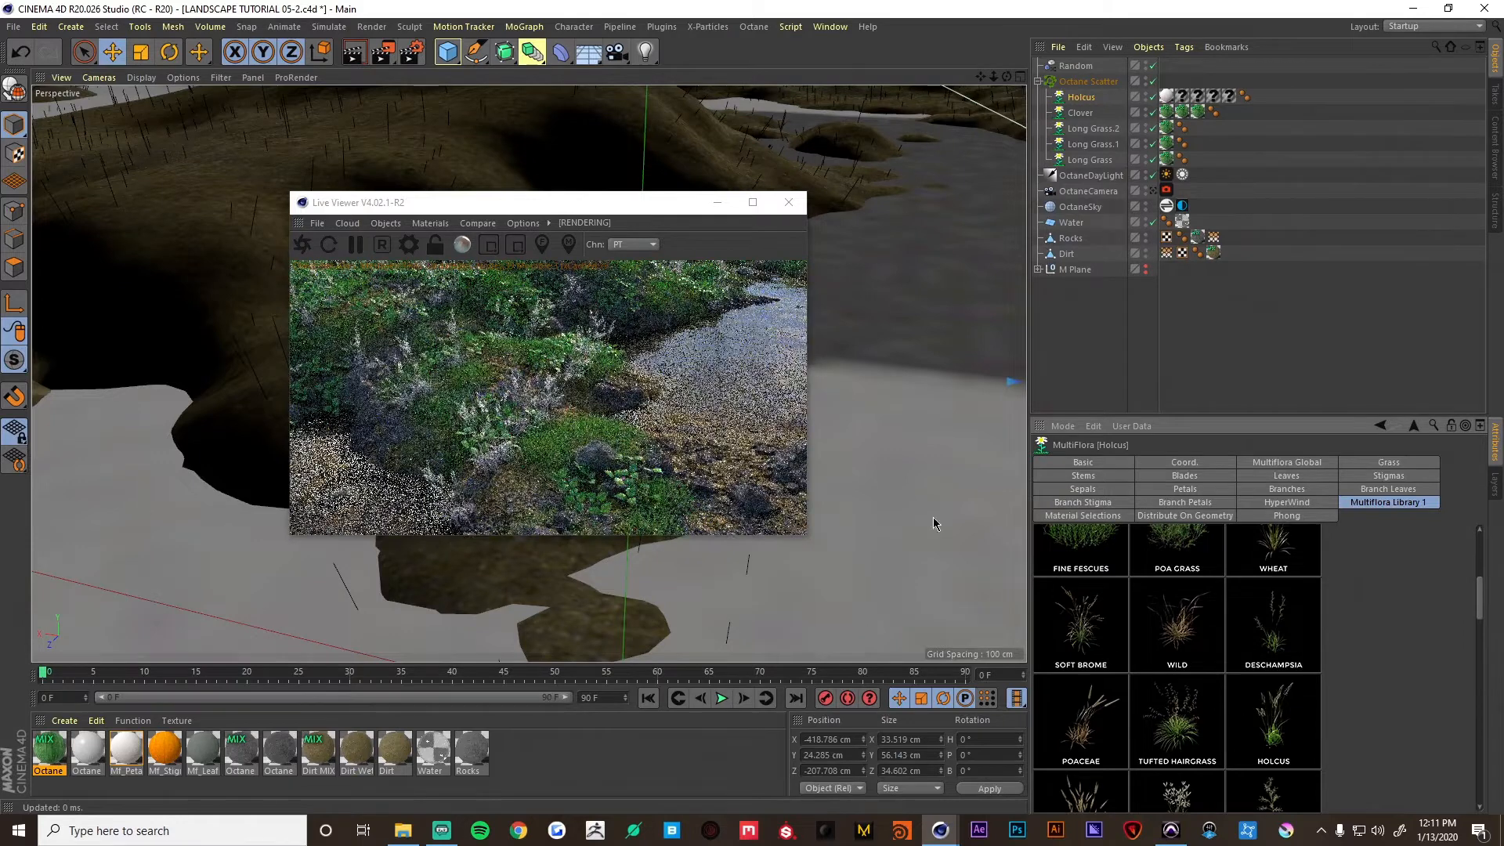
pyautogui.moveTo(621, 212); pyautogui.dragTo(817, 162)
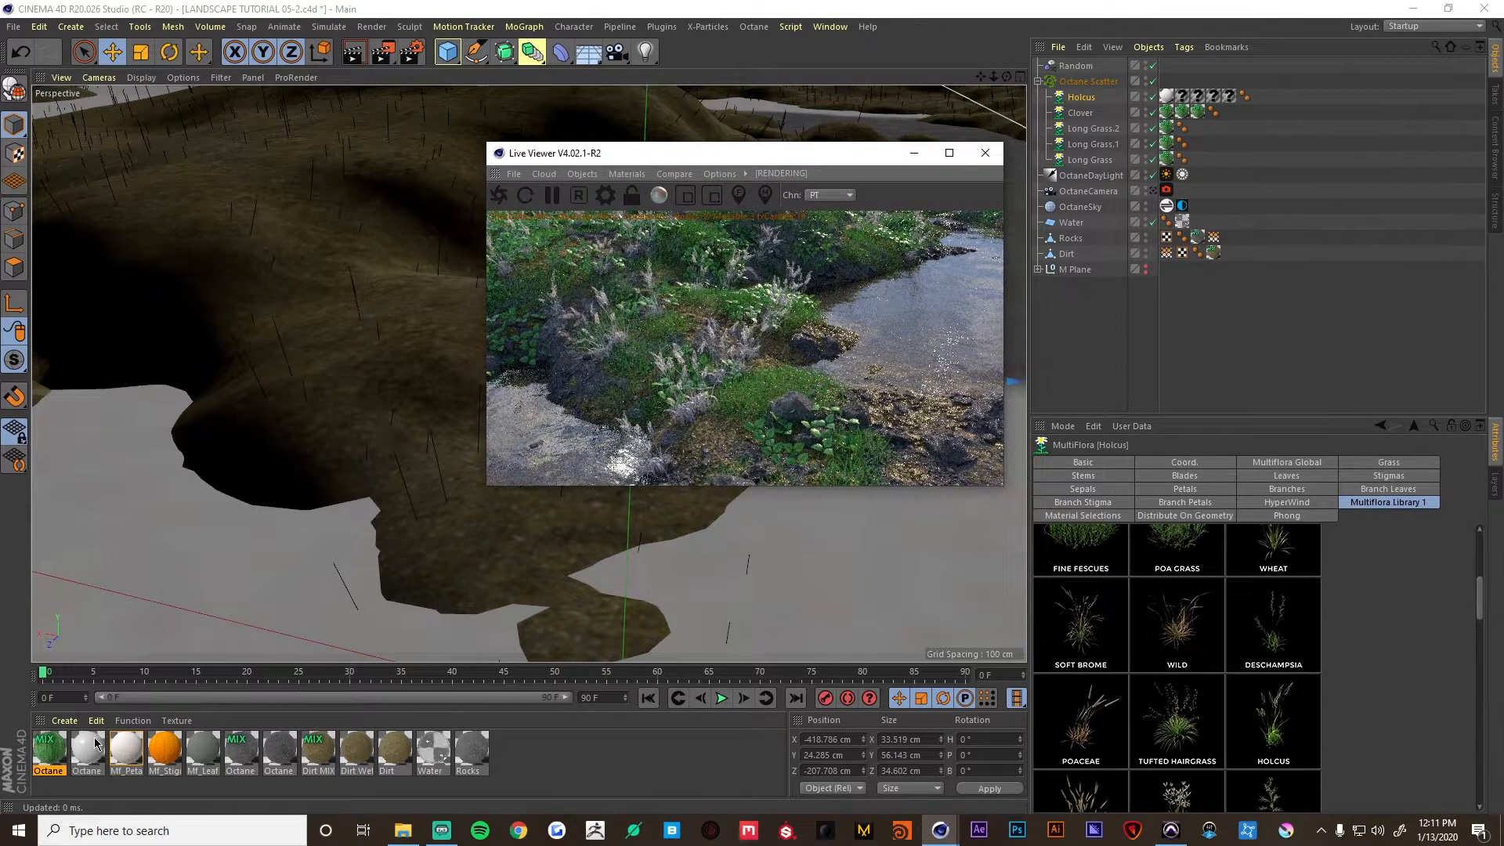
# Apply the green Octane mix material to all the Holcus plant's material slots and set its Multiflora Size to 0.37.
pyautogui.moveTo(43, 753); pyautogui.dragTo(1231, 97)
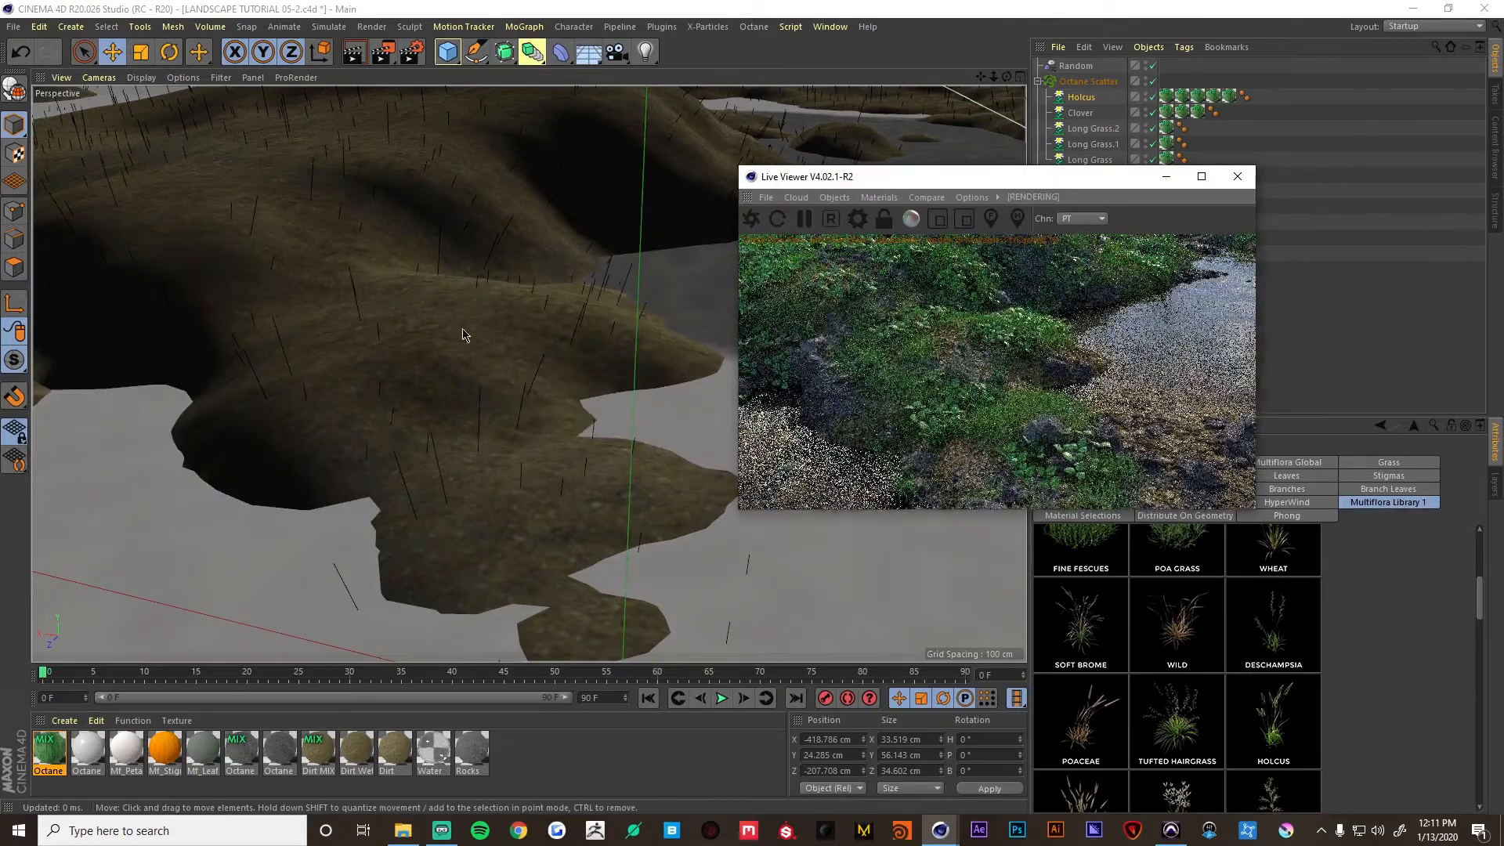
pyautogui.keyDown('alt'); pyautogui.moveTo(463, 335); pyautogui.dragTo(500, 359); pyautogui.keyUp('alt')
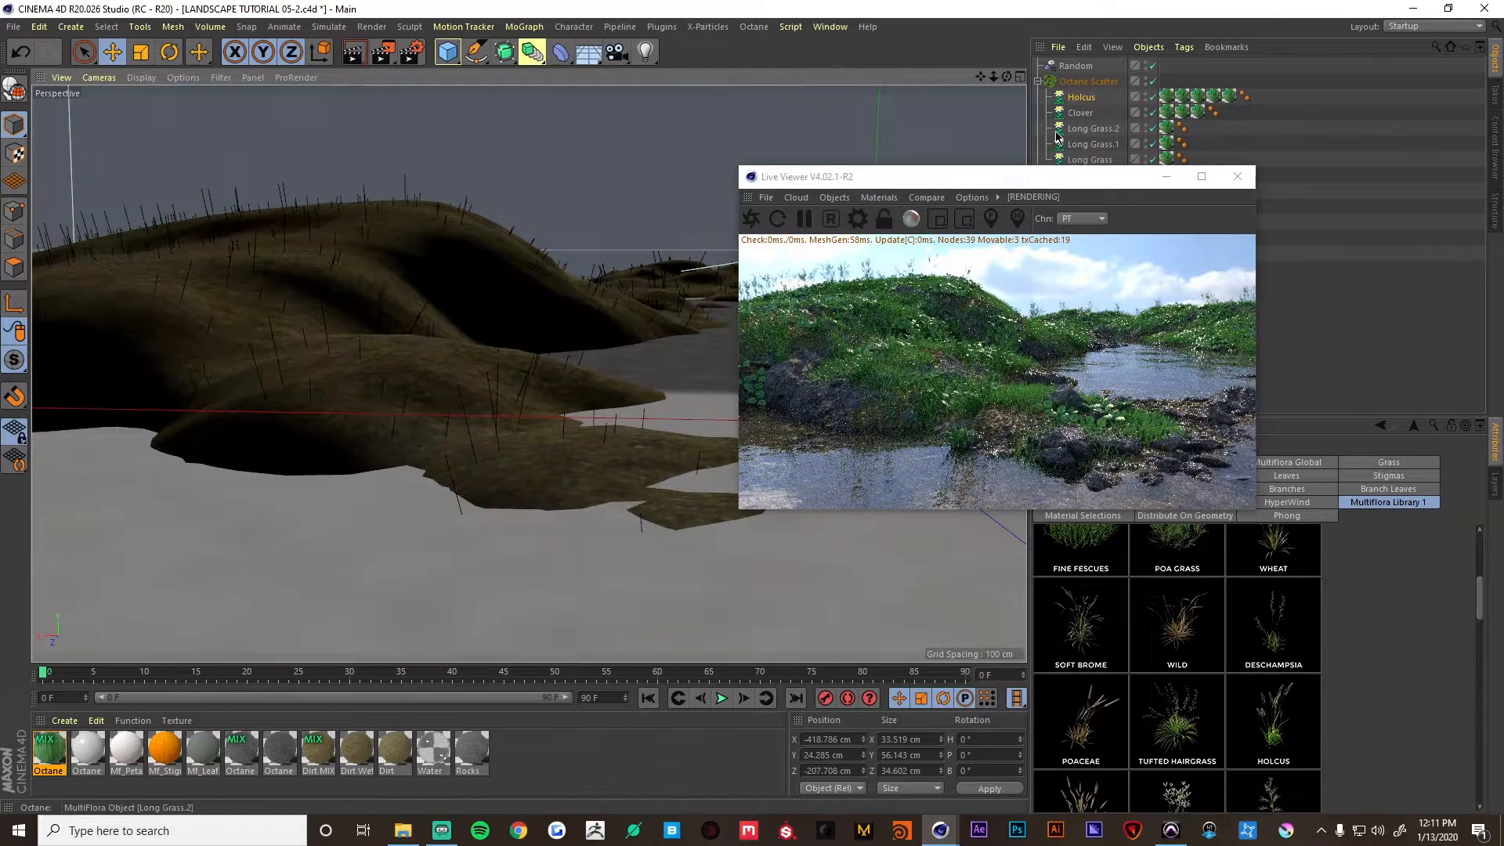
pyautogui.moveTo(1055, 176); pyautogui.dragTo(658, 150)
pyautogui.click(1082, 102)
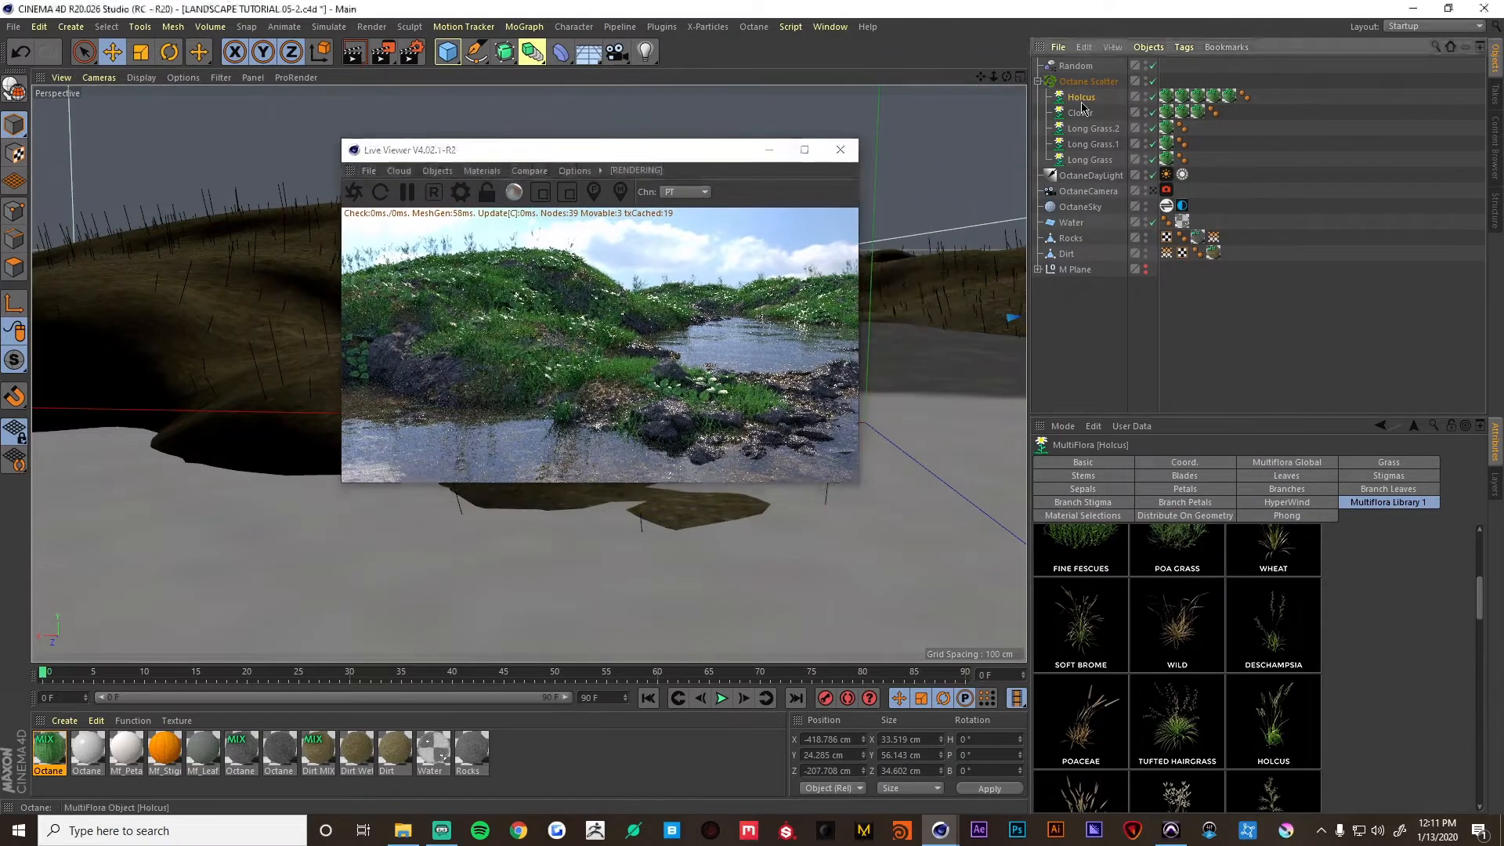
pyautogui.click(1286, 462)
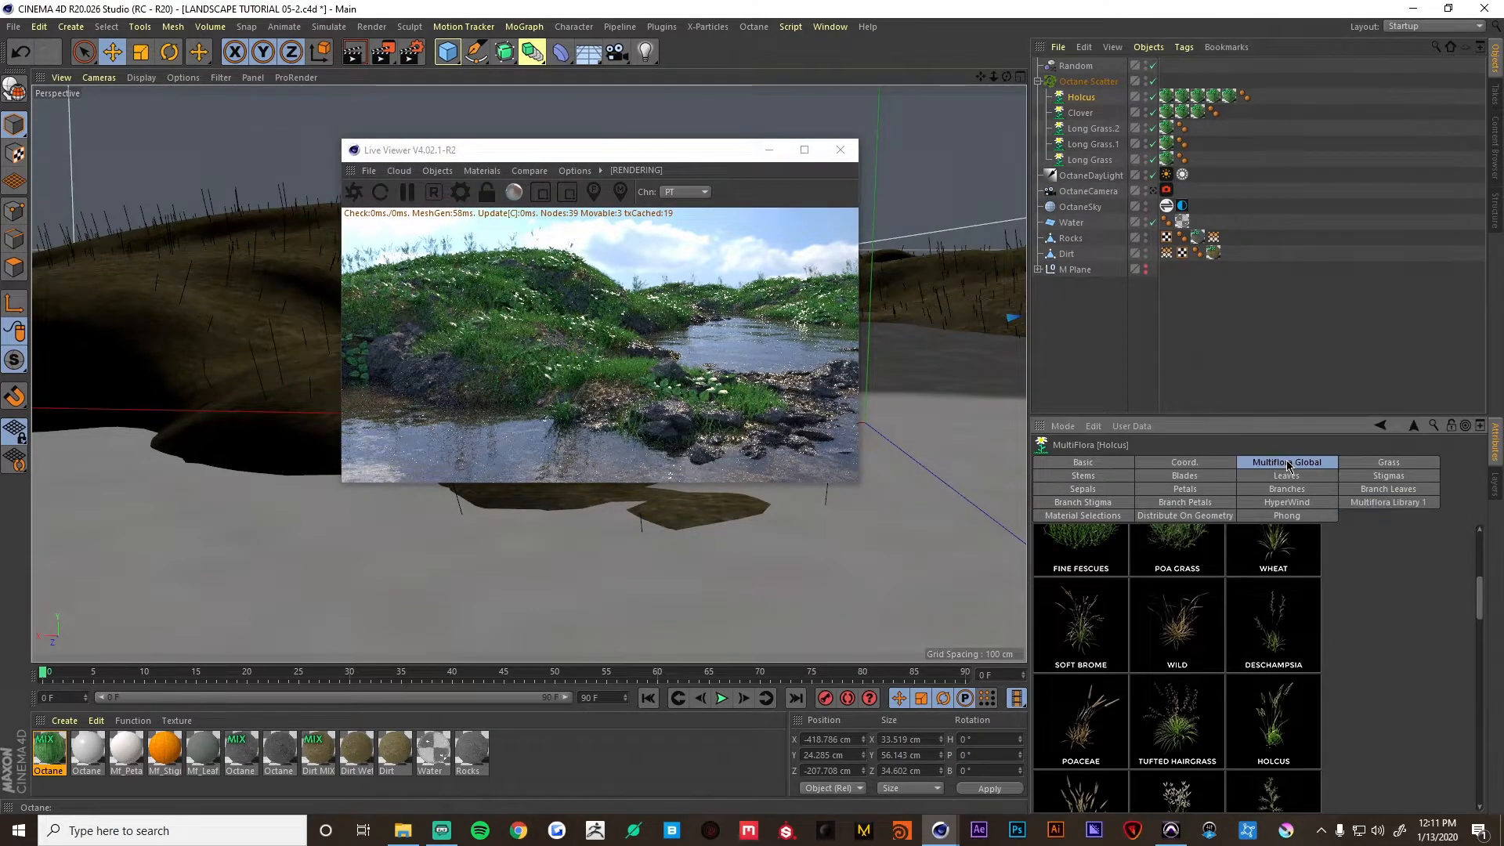
pyautogui.moveTo(1301, 714); pyautogui.dragTo(1290, 704)
# Look through the OctaneCamera to check the rendered lake view, and pause and minimise the Live Viewer.
pyautogui.click(1152, 191)
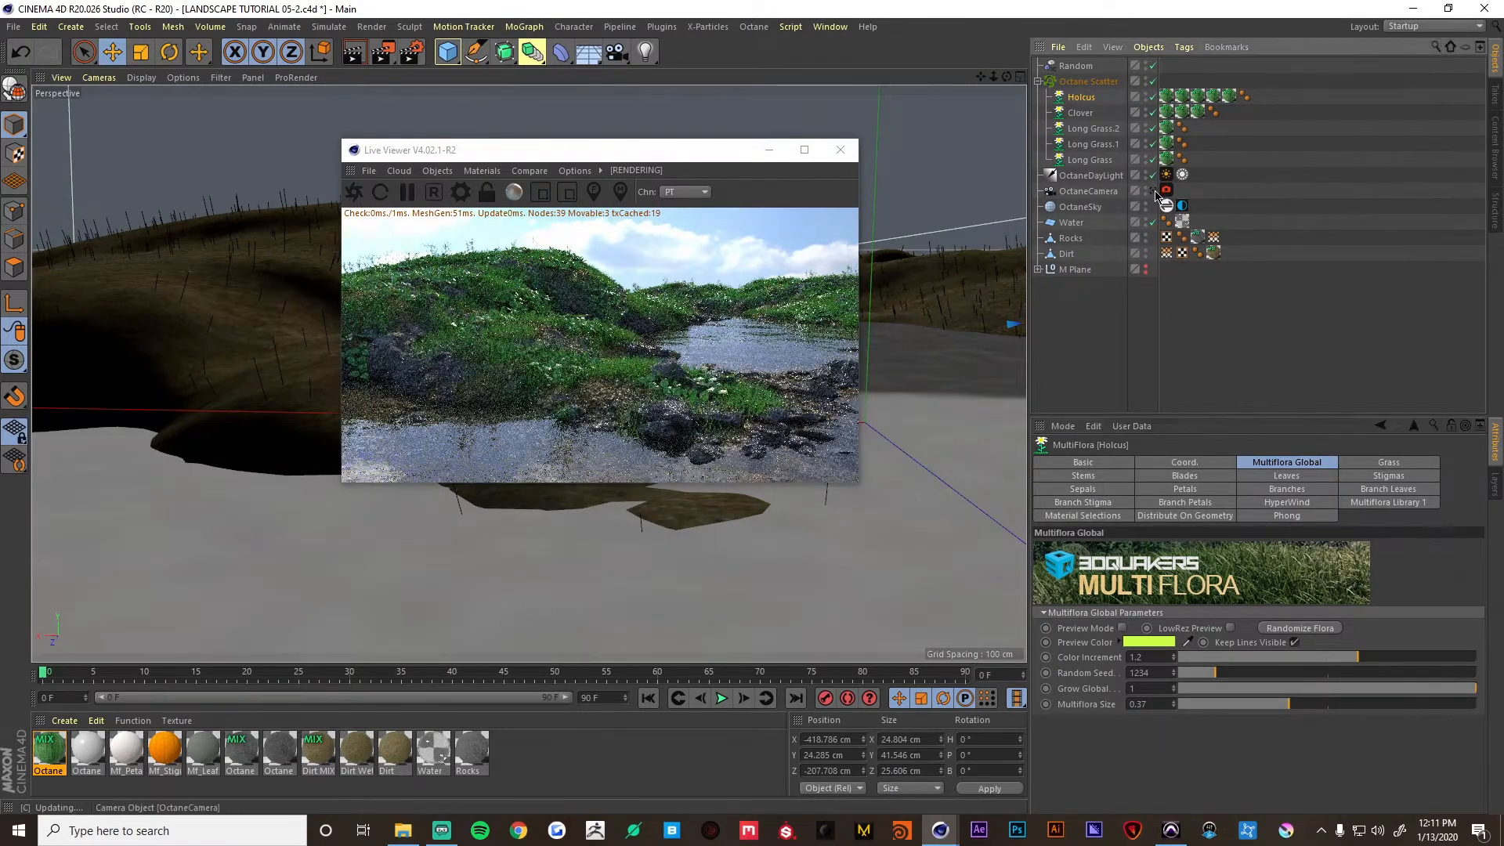
pyautogui.moveTo(645, 157); pyautogui.dragTo(1157, 180)
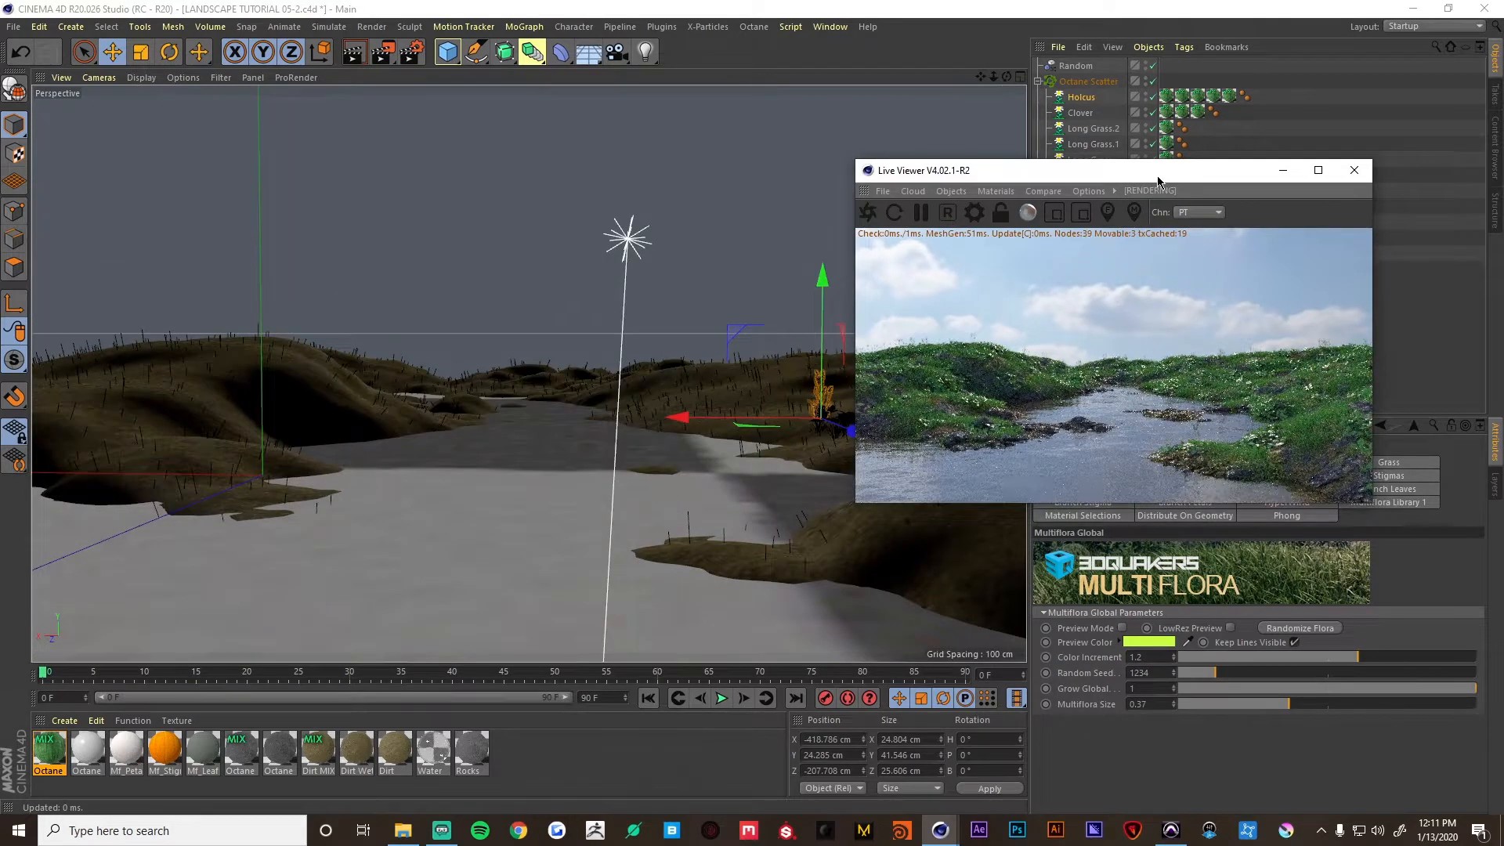
pyautogui.moveTo(1158, 180); pyautogui.dragTo(520, 144)
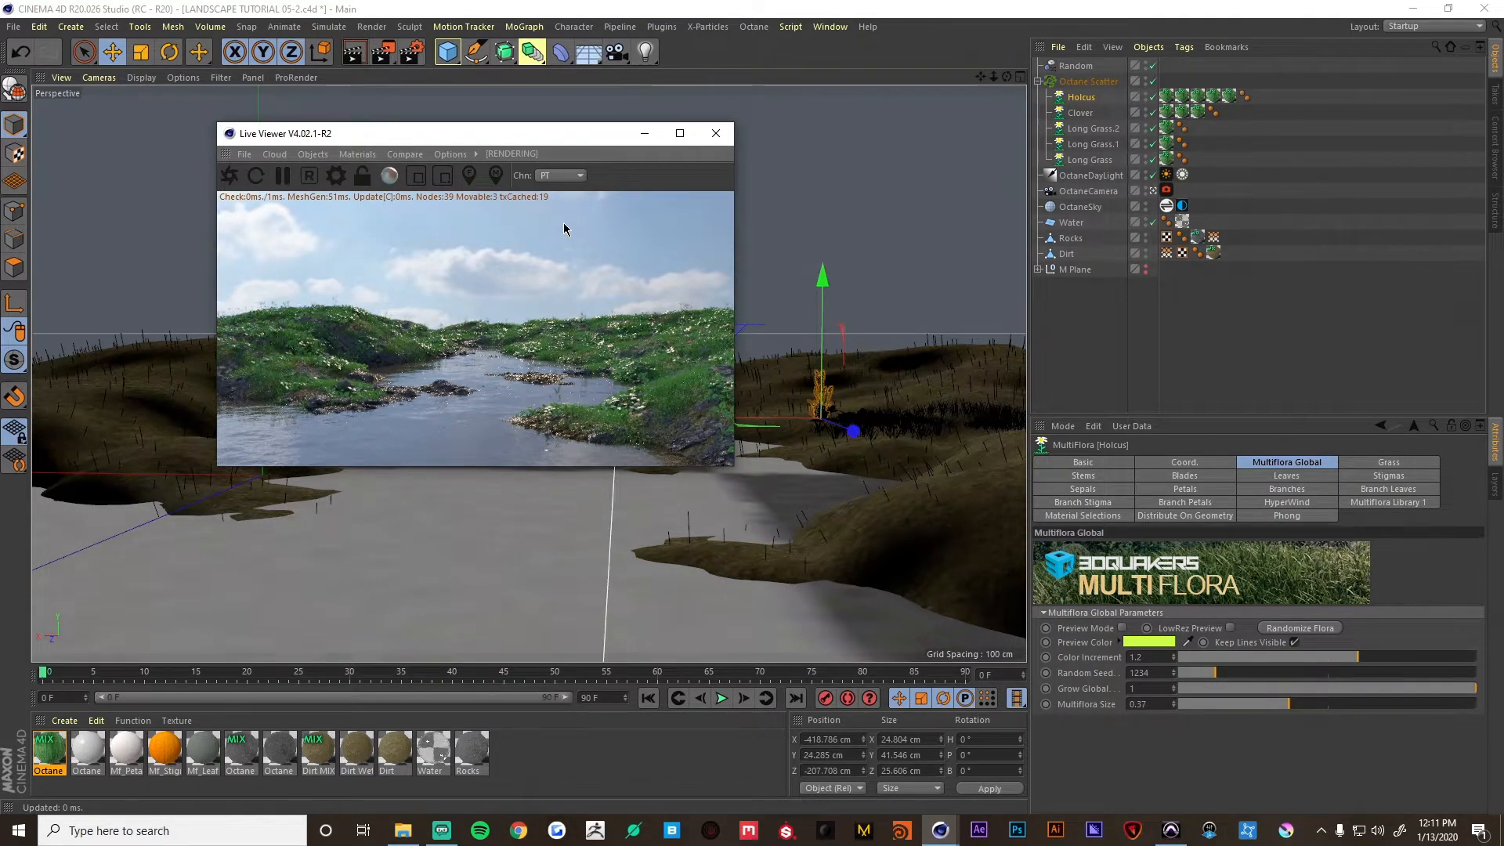
pyautogui.moveTo(549, 140); pyautogui.dragTo(928, 238)
pyautogui.moveTo(749, 233); pyautogui.dragTo(208, 76)
pyautogui.click(119, 118)
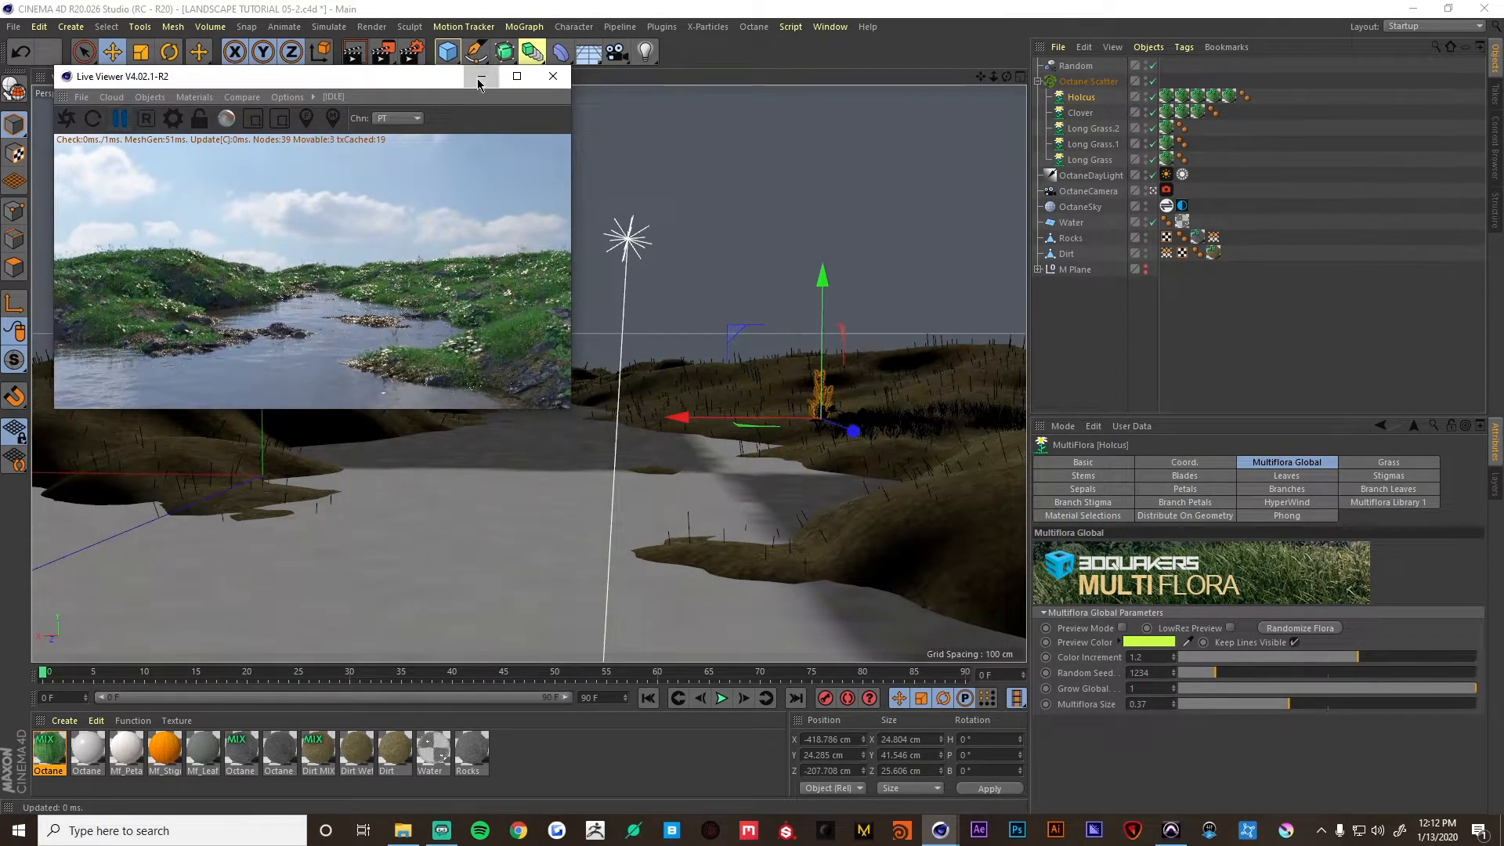
pyautogui.click(482, 76)
# Leave the OctaneCamera view and add a Forester Tree object to the scene.
pyautogui.click(1152, 191)
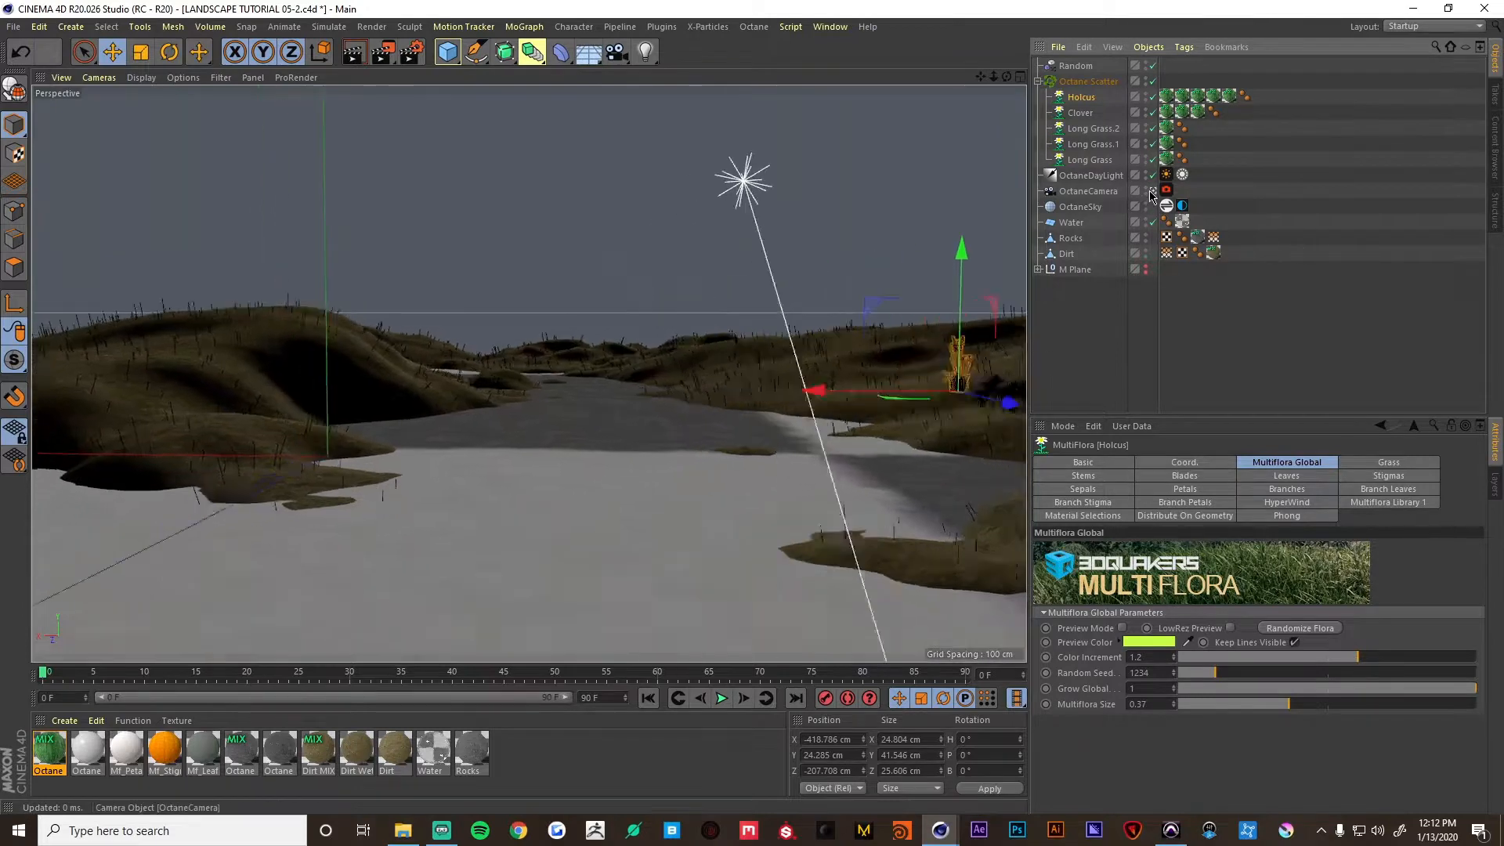
pyautogui.keyDown('alt'); pyautogui.moveTo(748, 345); pyautogui.dragTo(642, 235); pyautogui.keyUp('alt')
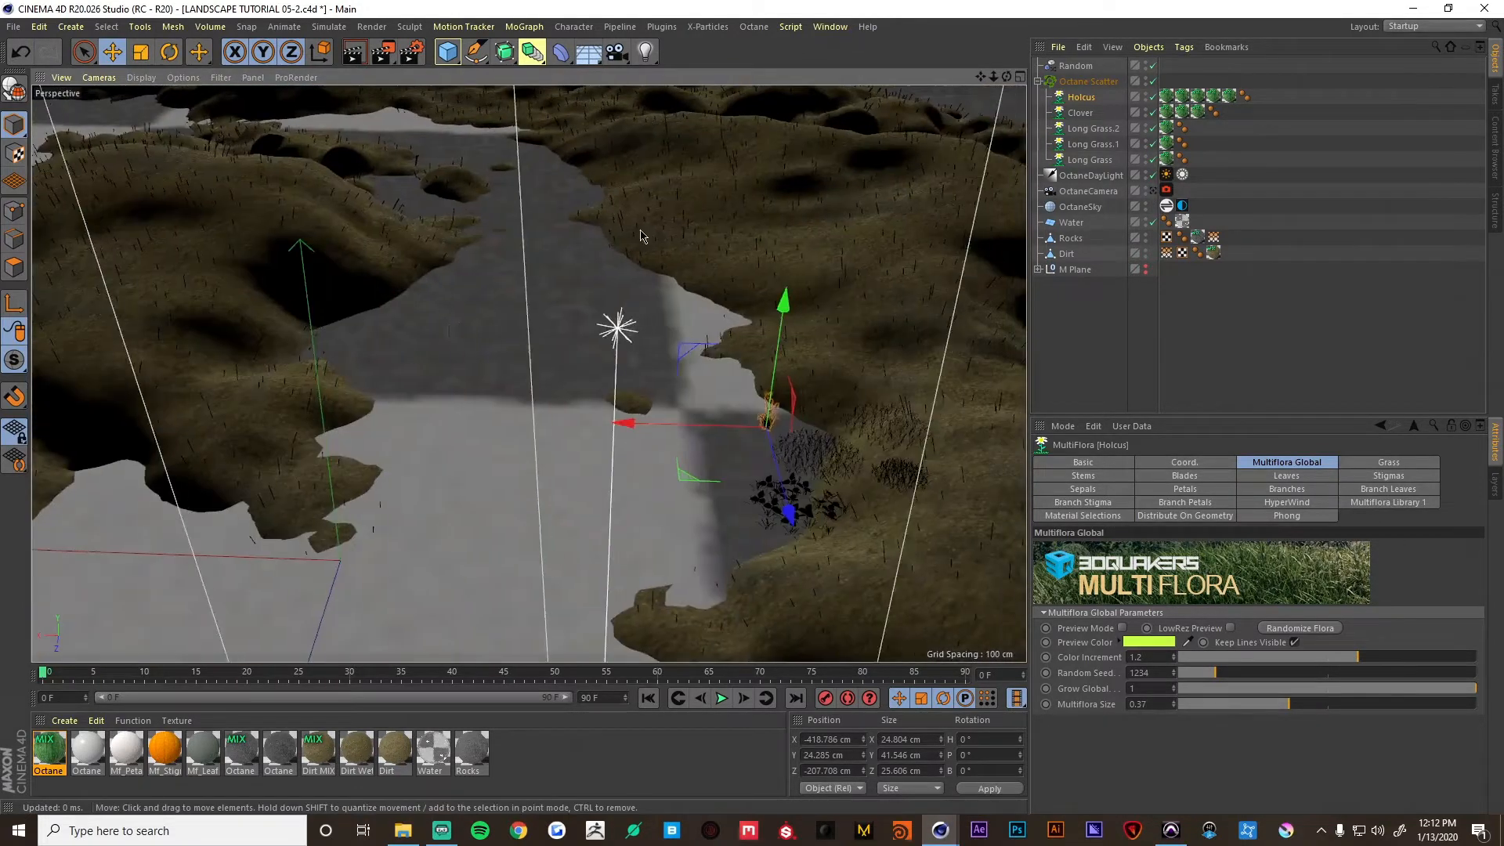
pyautogui.click(661, 26)
pyautogui.moveTo(692, 87)
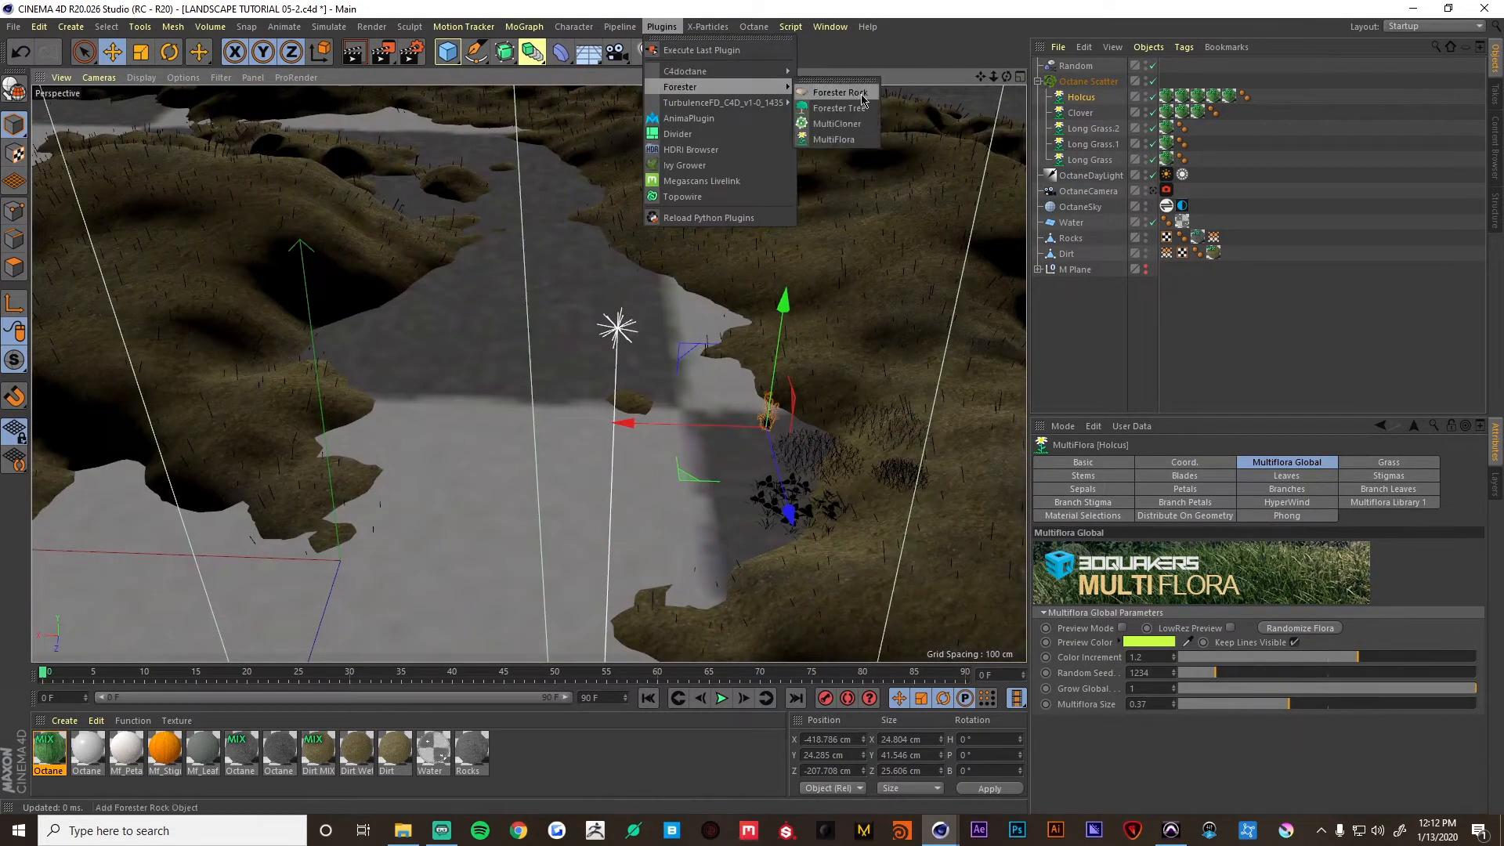
pyautogui.click(862, 114)
# Lower the tree to Y about -49 cm and move it to X about -144 cm, Z about -567 cm.
pyautogui.scroll(3, 391, 435)
pyautogui.scroll(-3, 391, 435)
pyautogui.keyDown('alt'); pyautogui.moveTo(392, 434); pyautogui.dragTo(445, 377); pyautogui.keyUp('alt')
pyautogui.moveTo(427, 310); pyautogui.dragTo(430, 336)
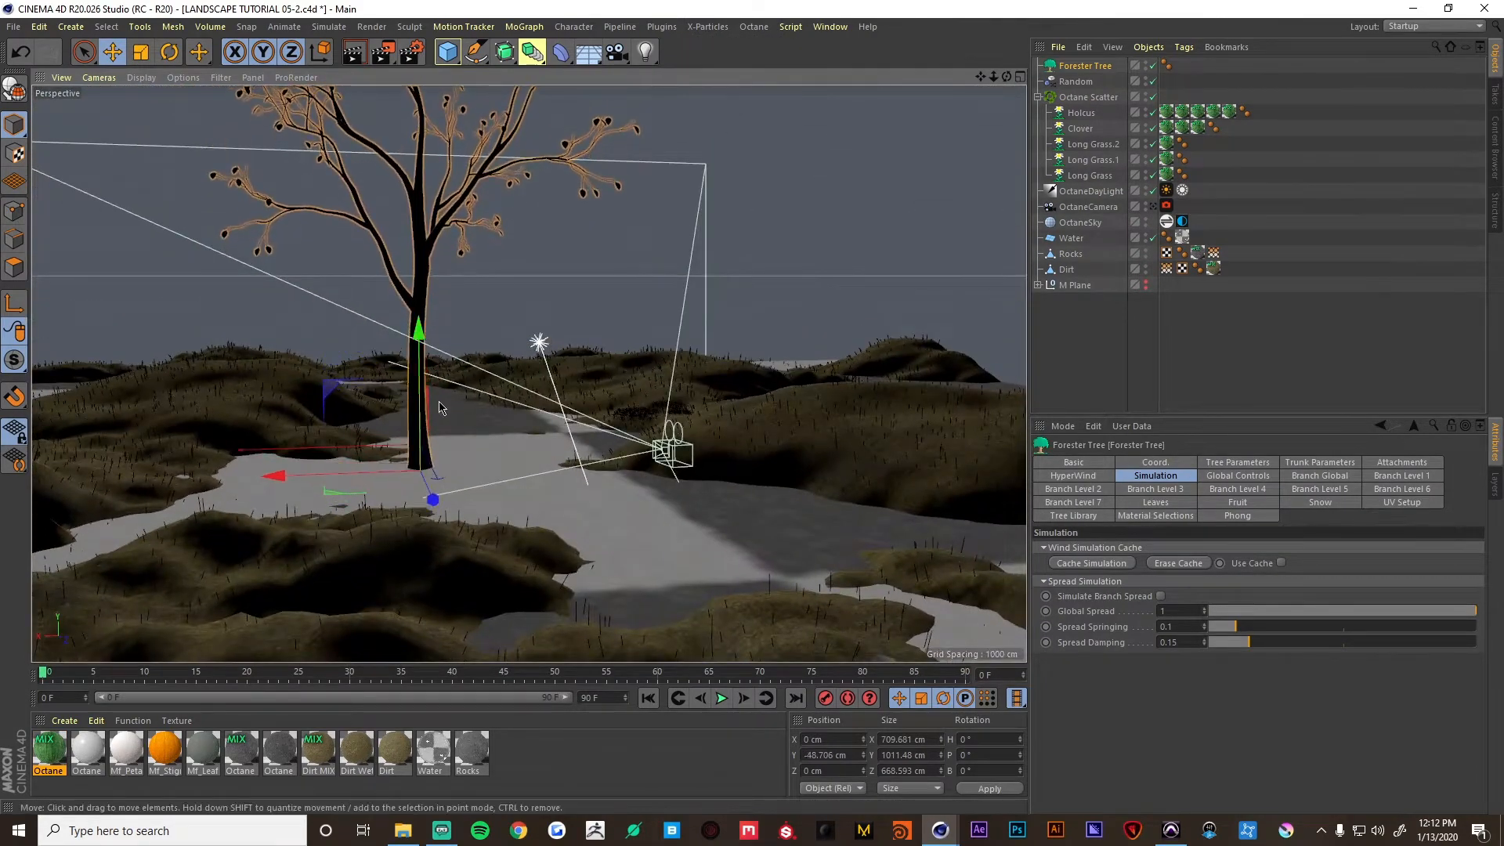
pyautogui.keyDown('alt'); pyautogui.moveTo(436, 406); pyautogui.dragTo(533, 470); pyautogui.keyUp('alt')
pyautogui.moveTo(639, 567); pyautogui.dragTo(458, 435)
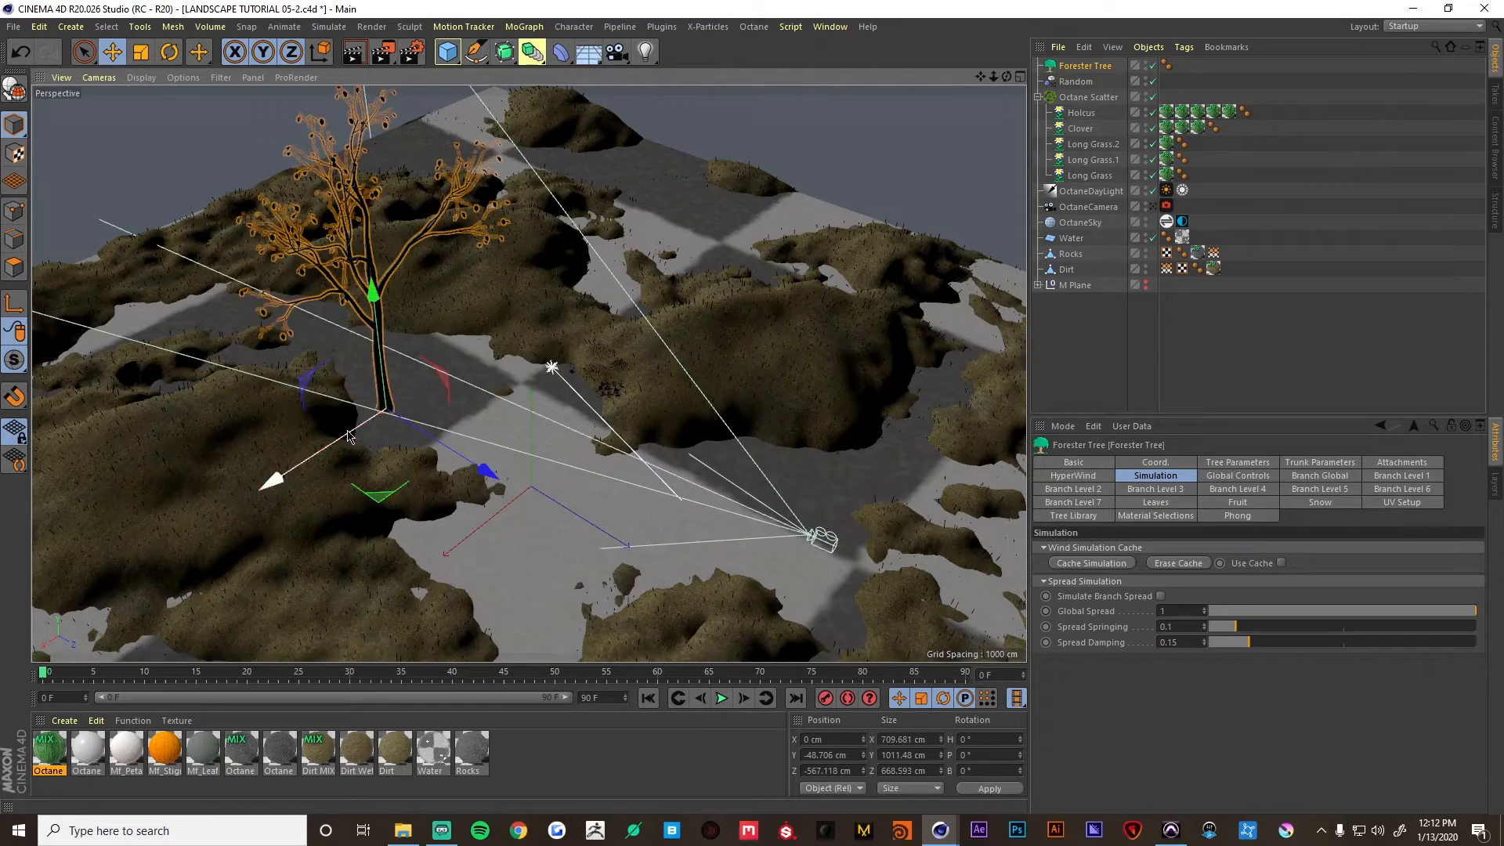
pyautogui.moveTo(274, 480); pyautogui.dragTo(317, 456)
# Reduce the Forester Tree's Tree Size until the tree is about 496 cm tall.
pyautogui.keyDown('alt'); pyautogui.moveTo(541, 436); pyautogui.dragTo(422, 349); pyautogui.keyUp('alt')
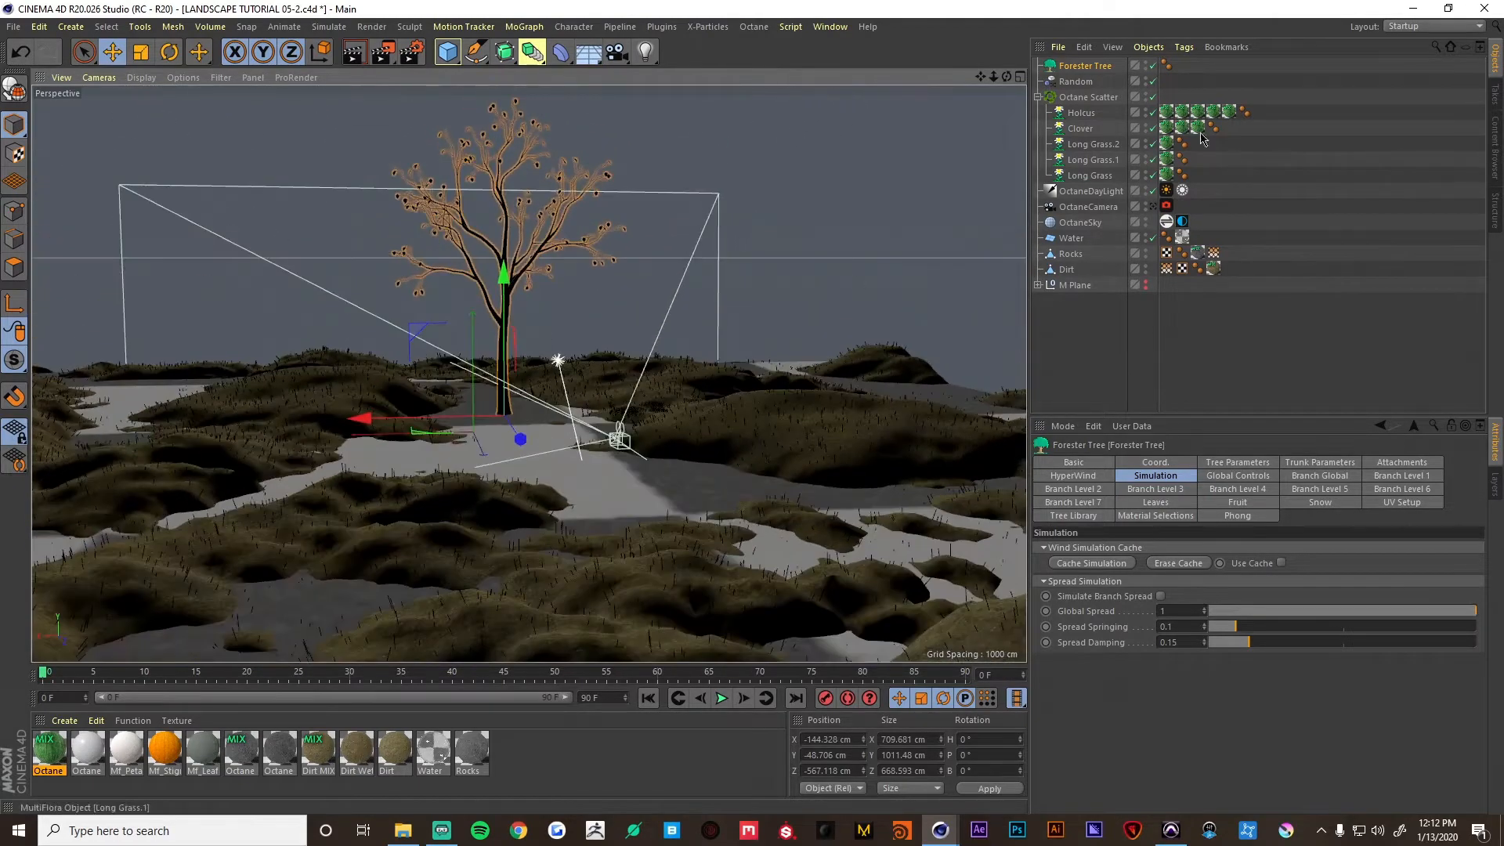
pyautogui.click(1247, 464)
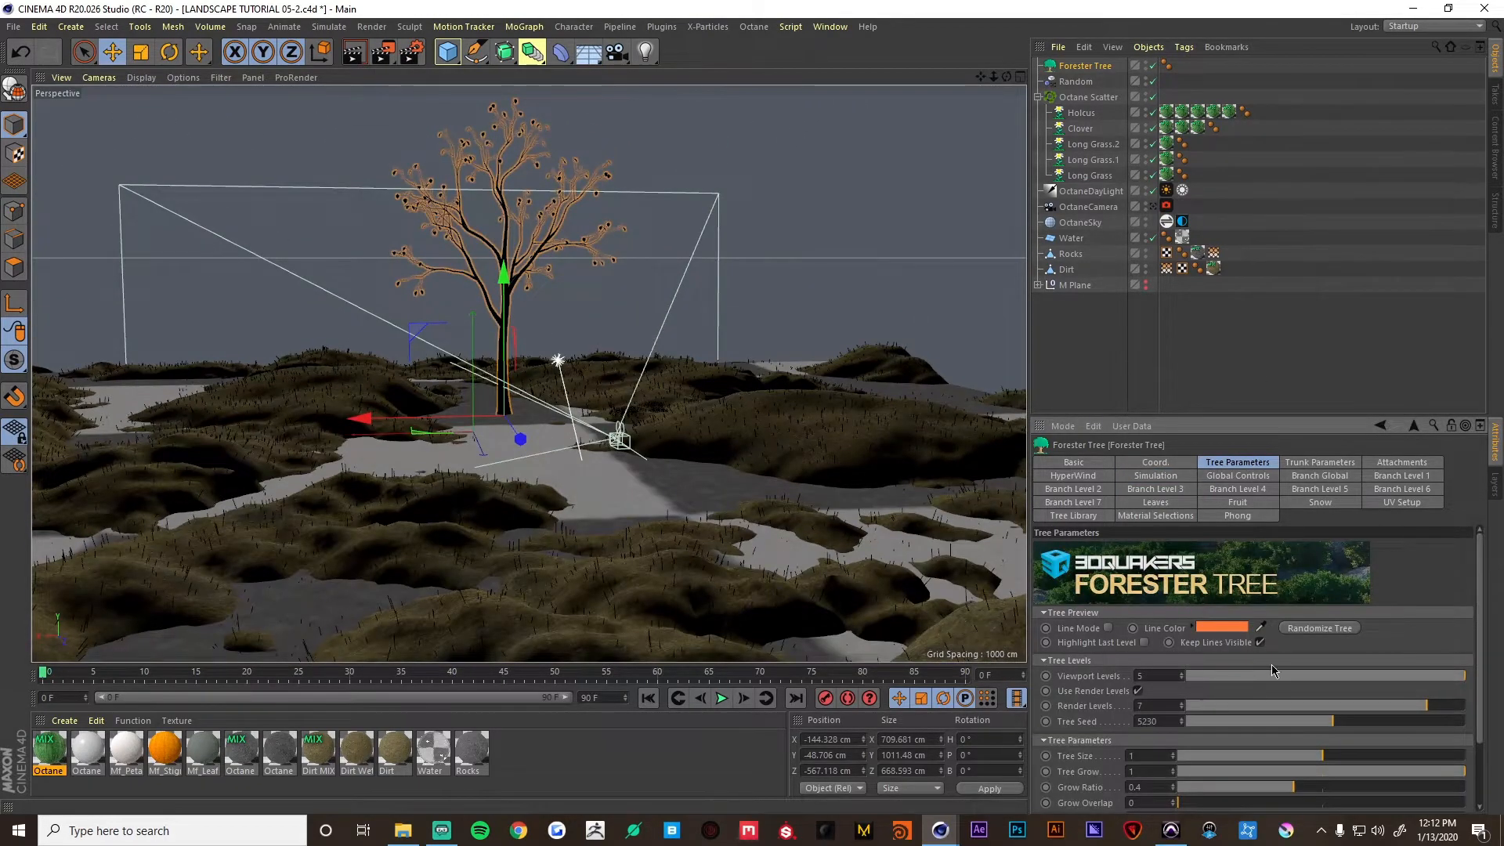
pyautogui.moveTo(1308, 754); pyautogui.dragTo(1249, 748)
# Change the Forester Tree to the Picea Abies preset from the Tree Library.
pyautogui.click(1081, 516)
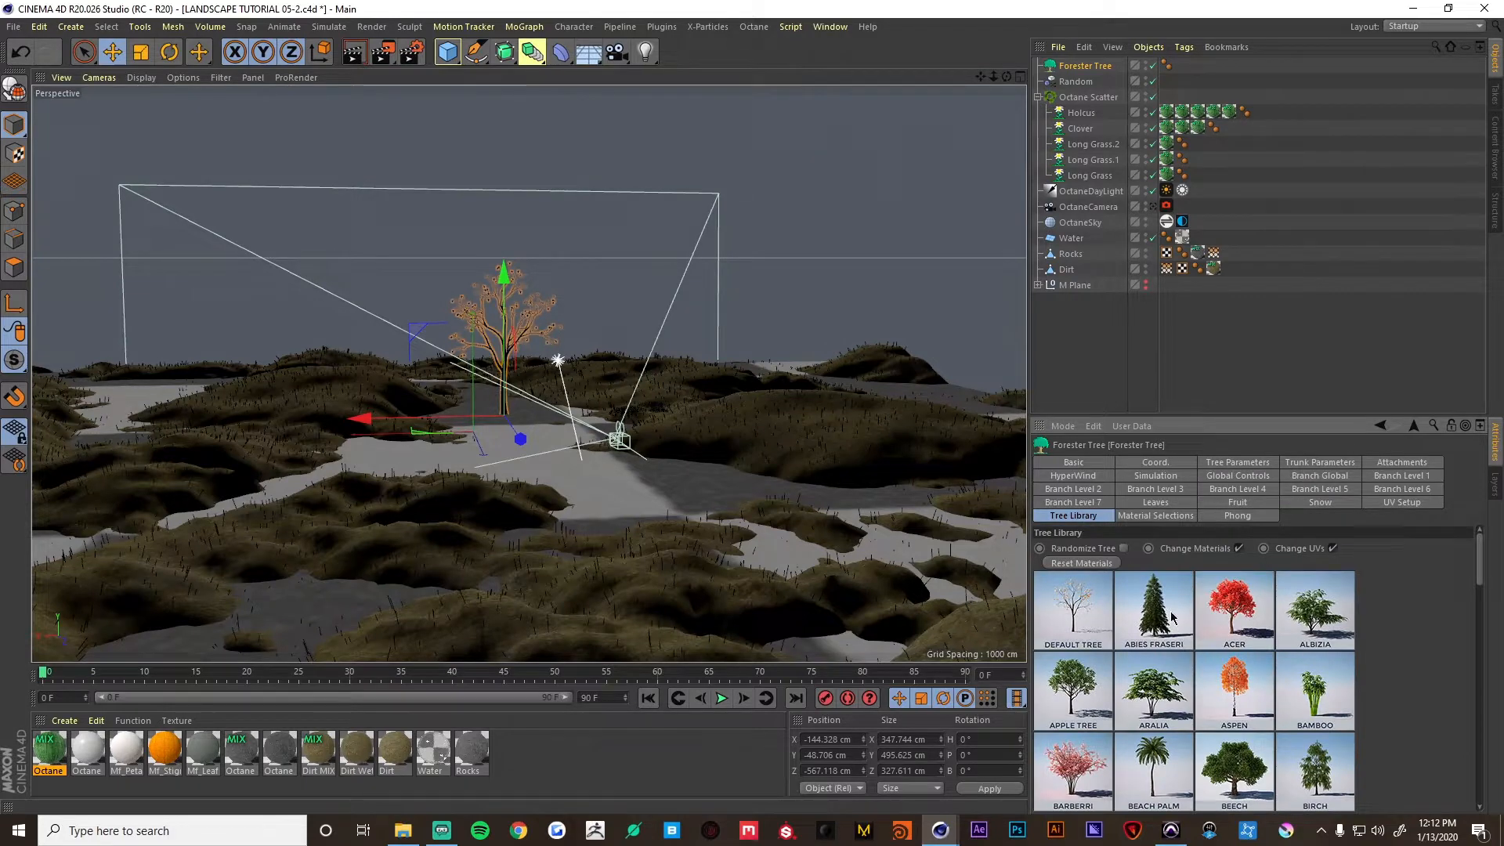
pyautogui.scroll(-2, 1398, 666)
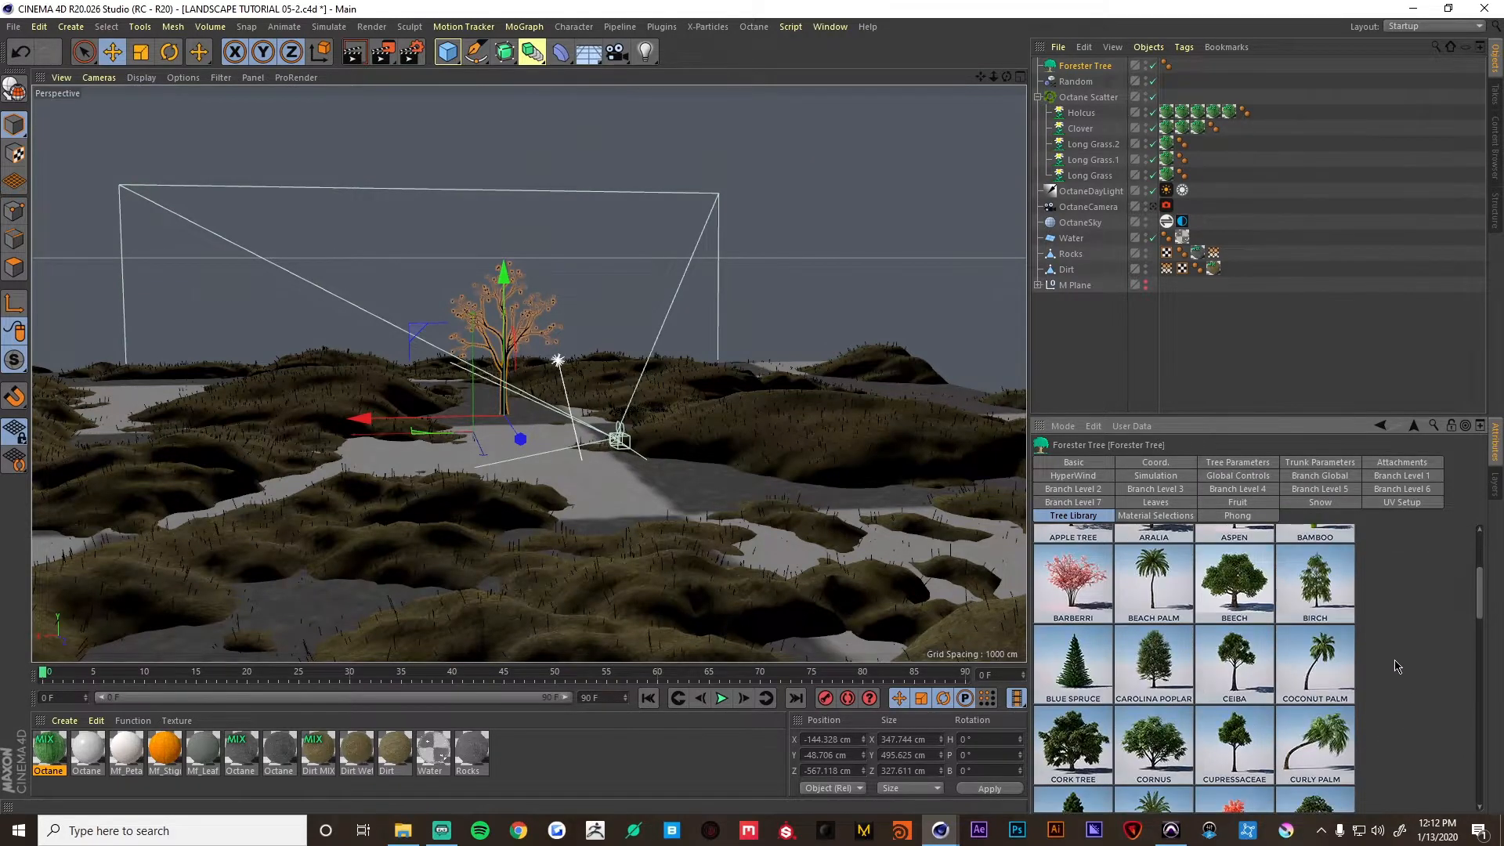
pyautogui.scroll(-3, 1398, 666)
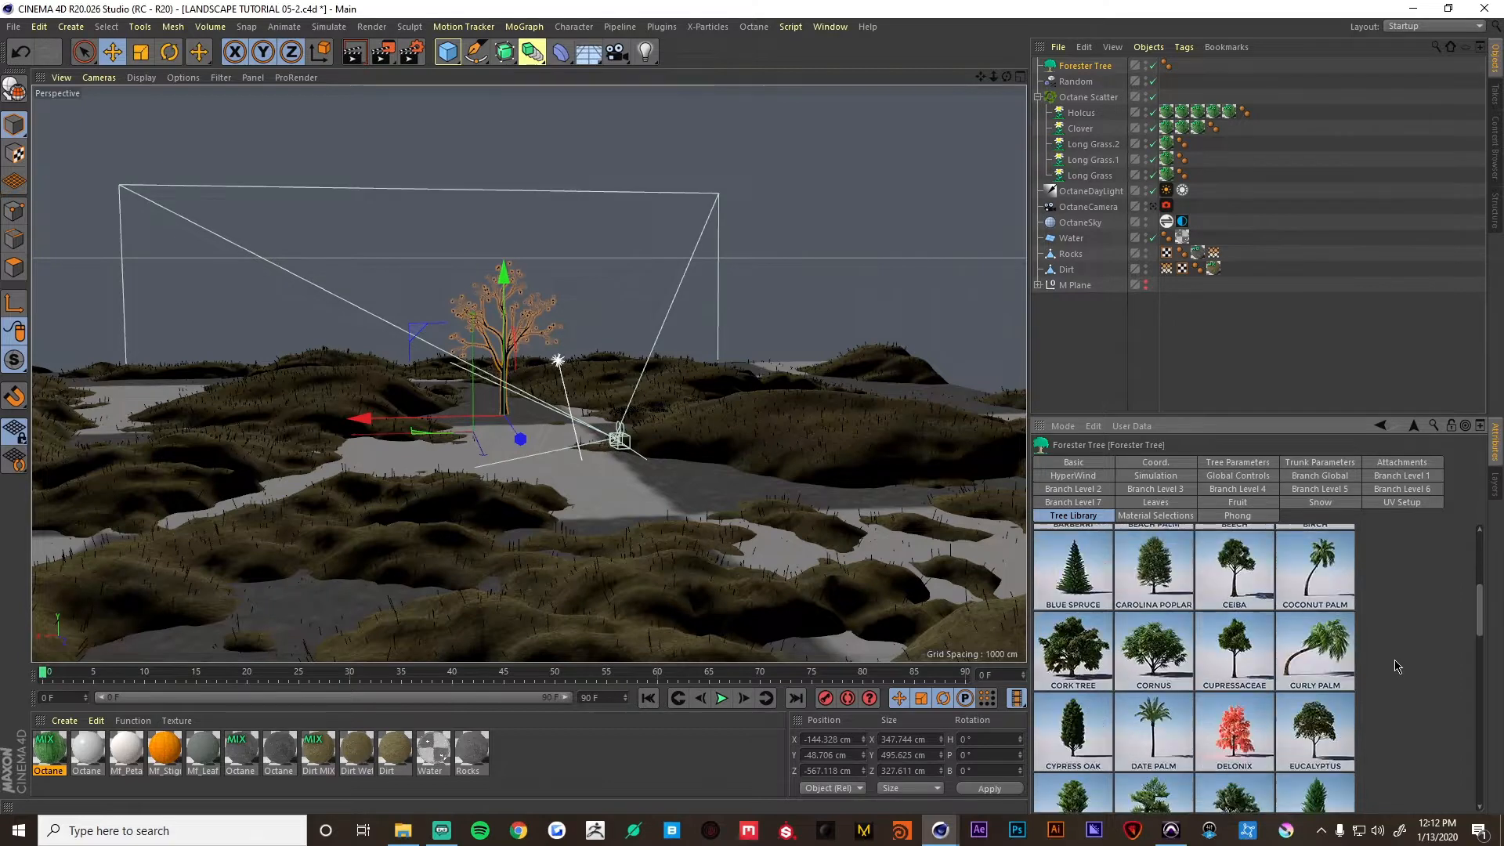
pyautogui.scroll(-1, 1397, 665)
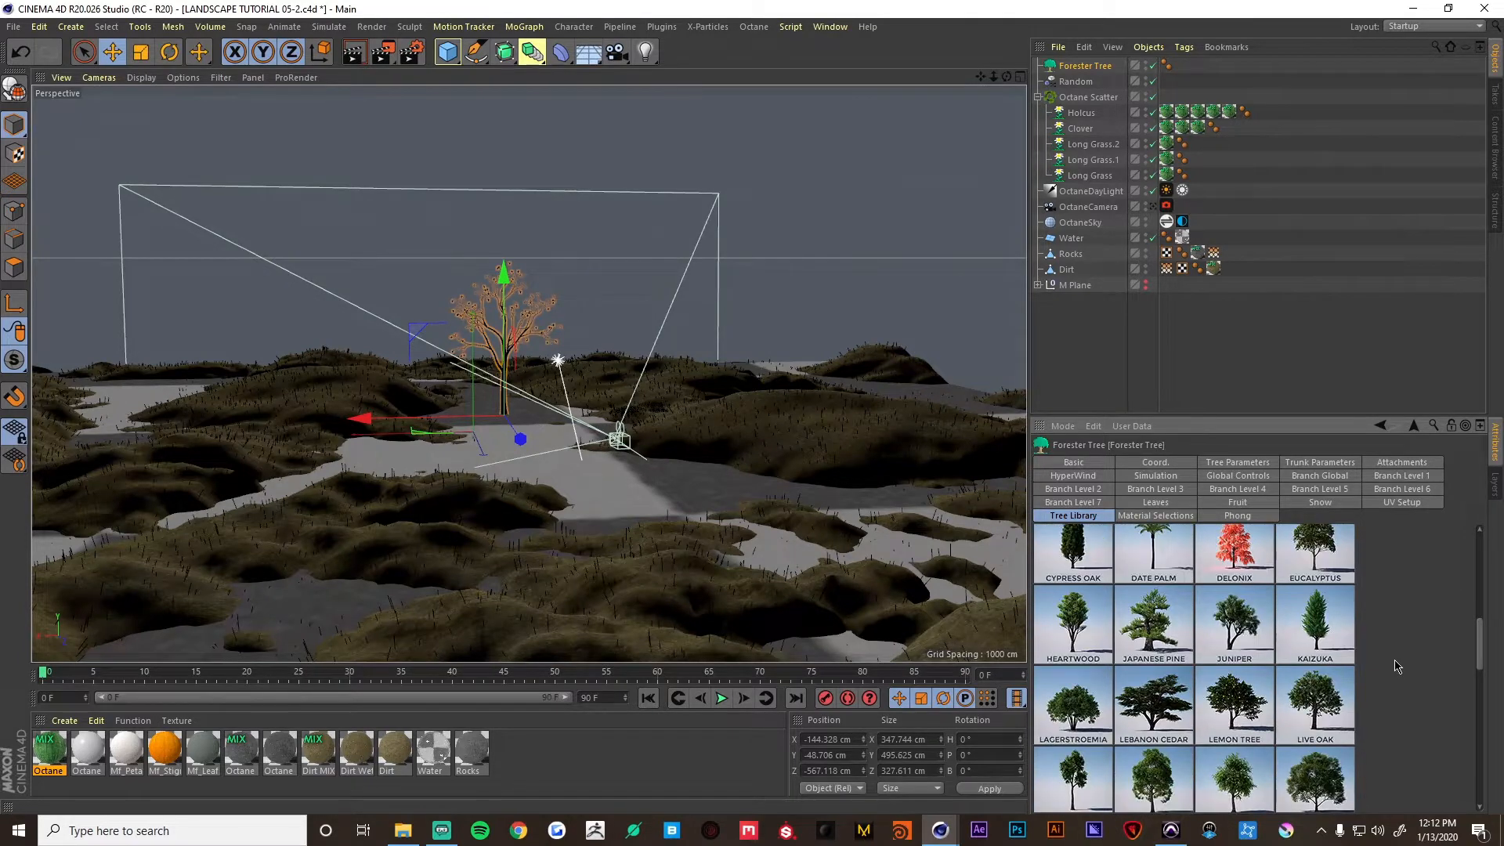
pyautogui.scroll(-1, 1398, 666)
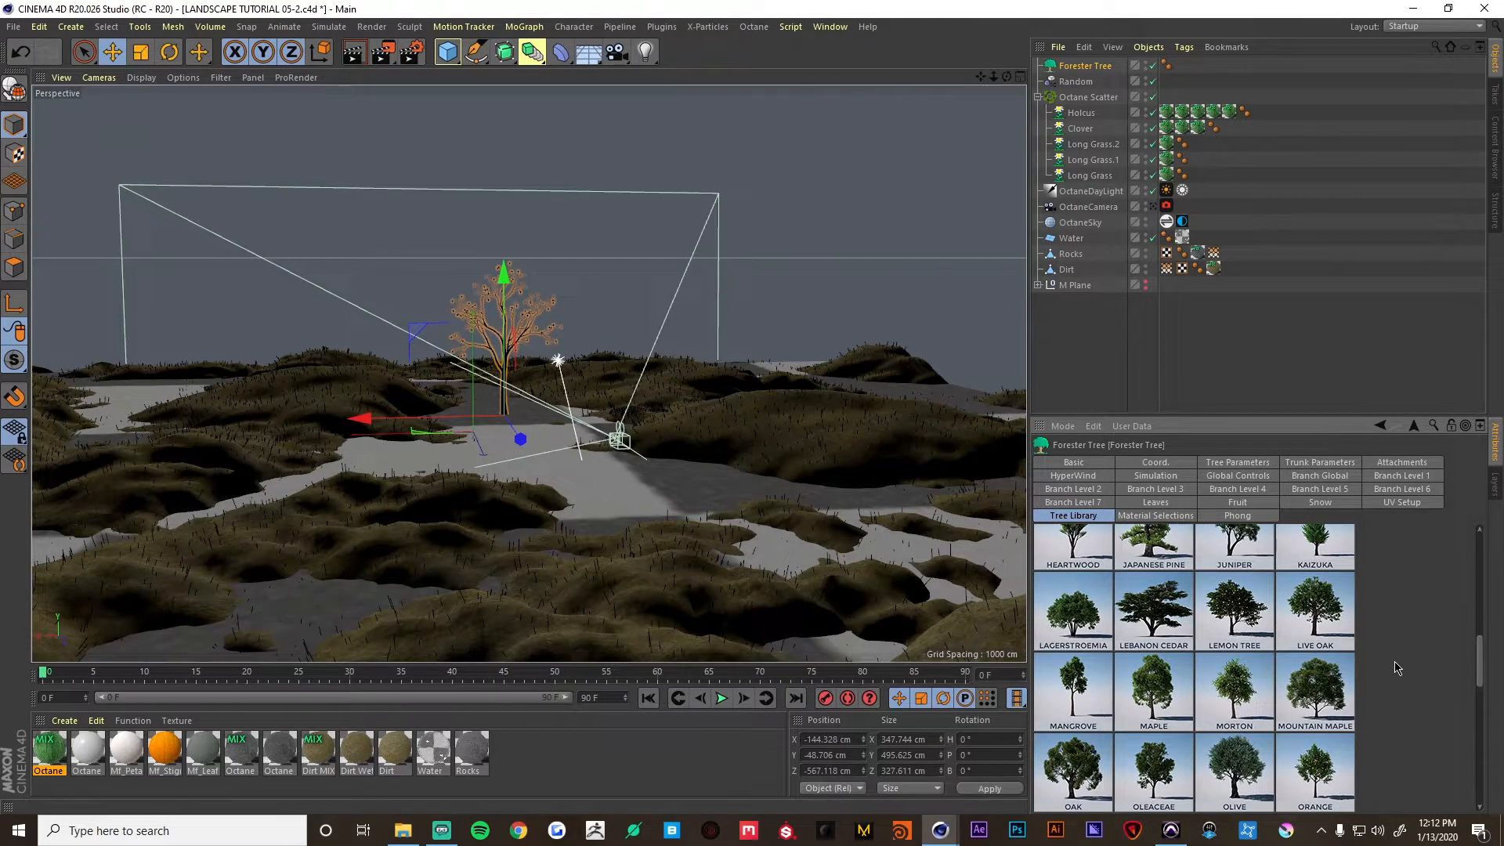
pyautogui.scroll(-2, 1398, 667)
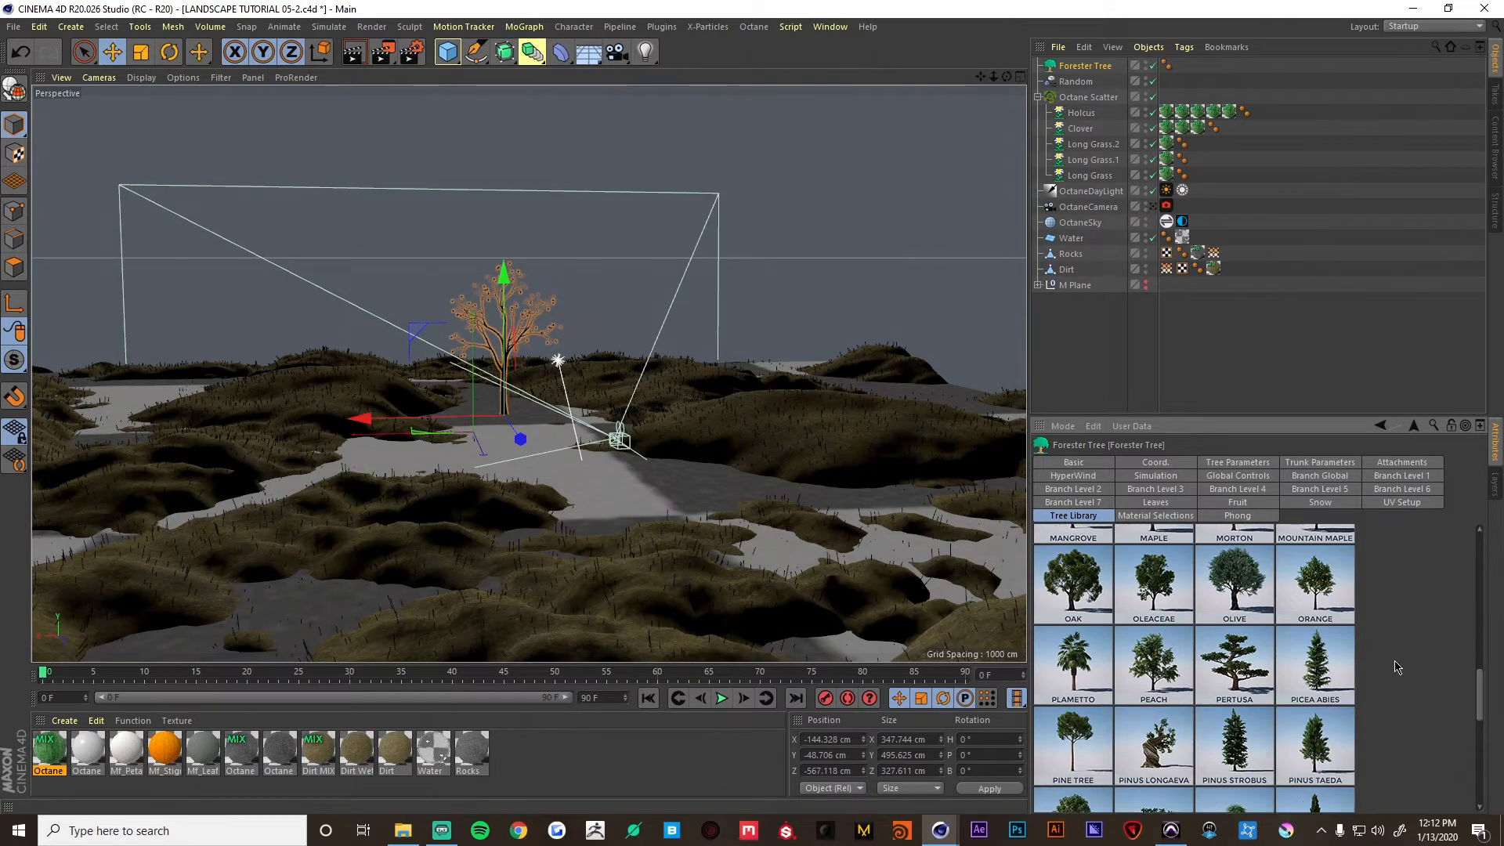
pyautogui.click(1329, 662)
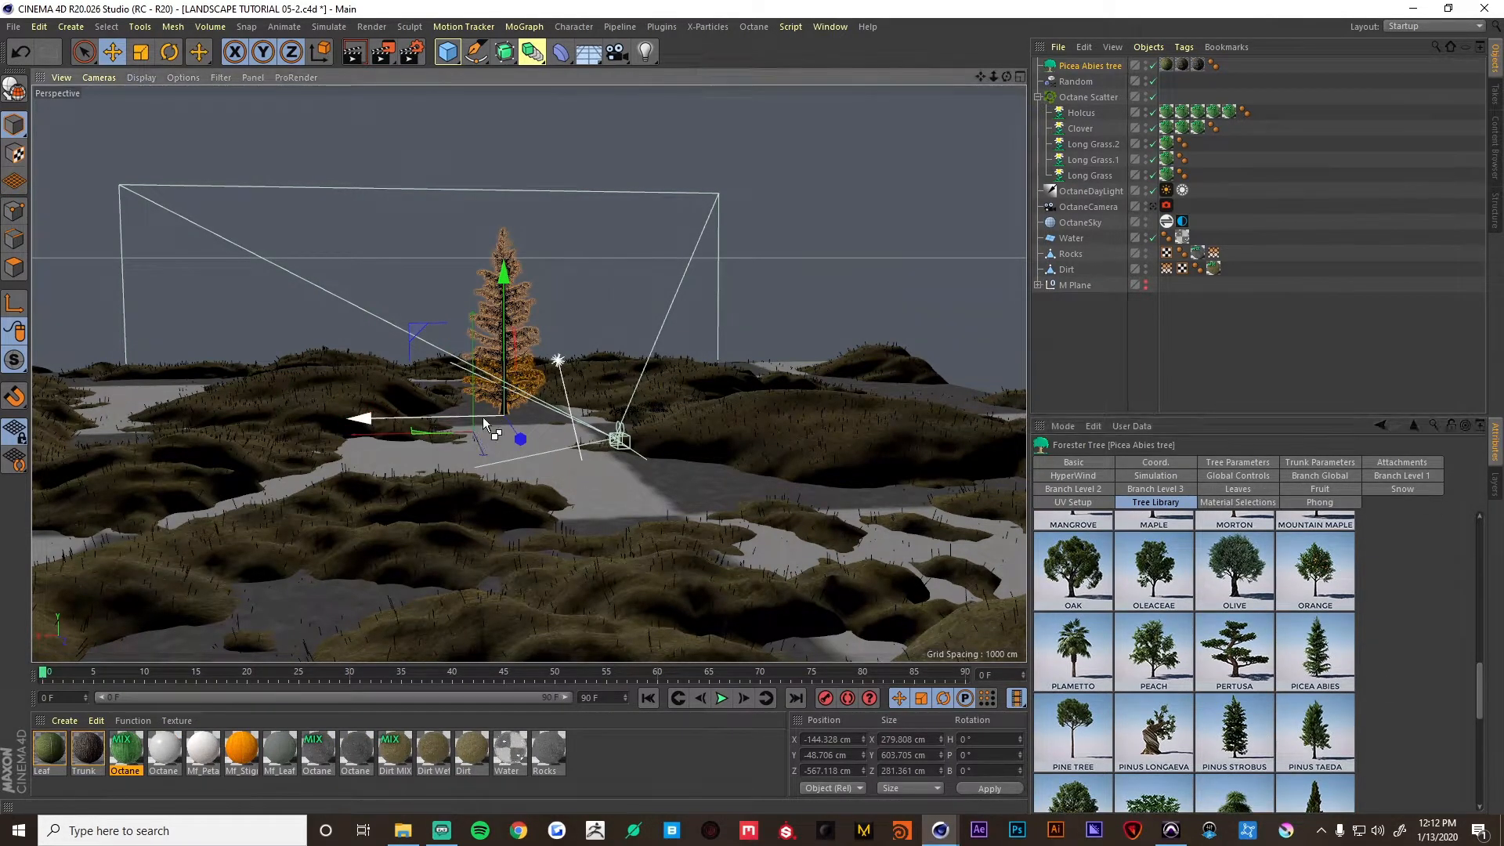
# Duplicate the Picea Abies tree to X about -447 cm and change the copy to the Pinus Strobus preset.
pyautogui.keyDown('ctrl'); pyautogui.moveTo(432, 421); pyautogui.dragTo(525, 412); pyautogui.keyUp('ctrl')
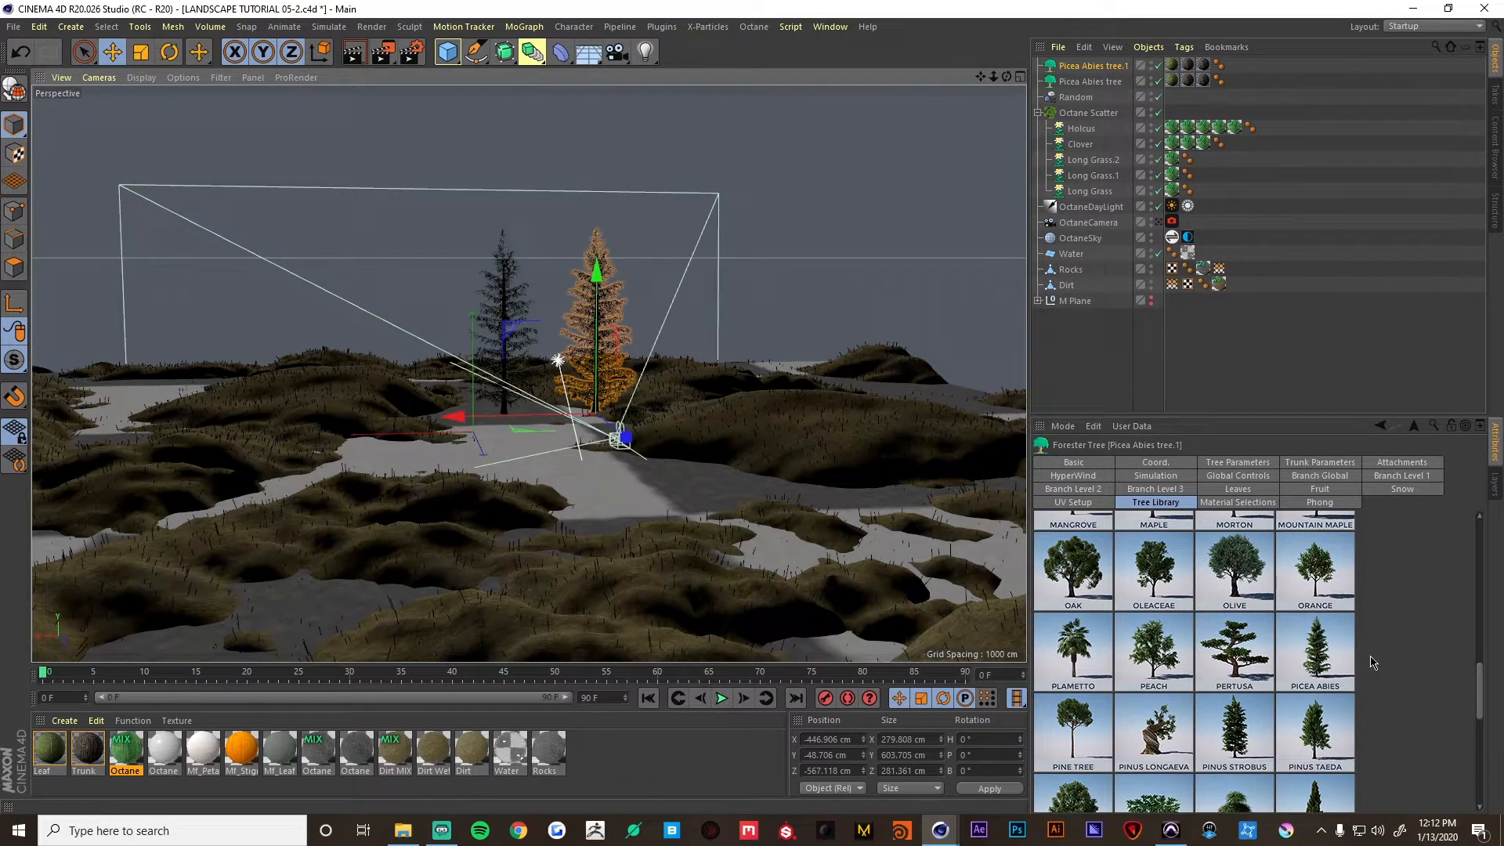
pyautogui.click(1238, 740)
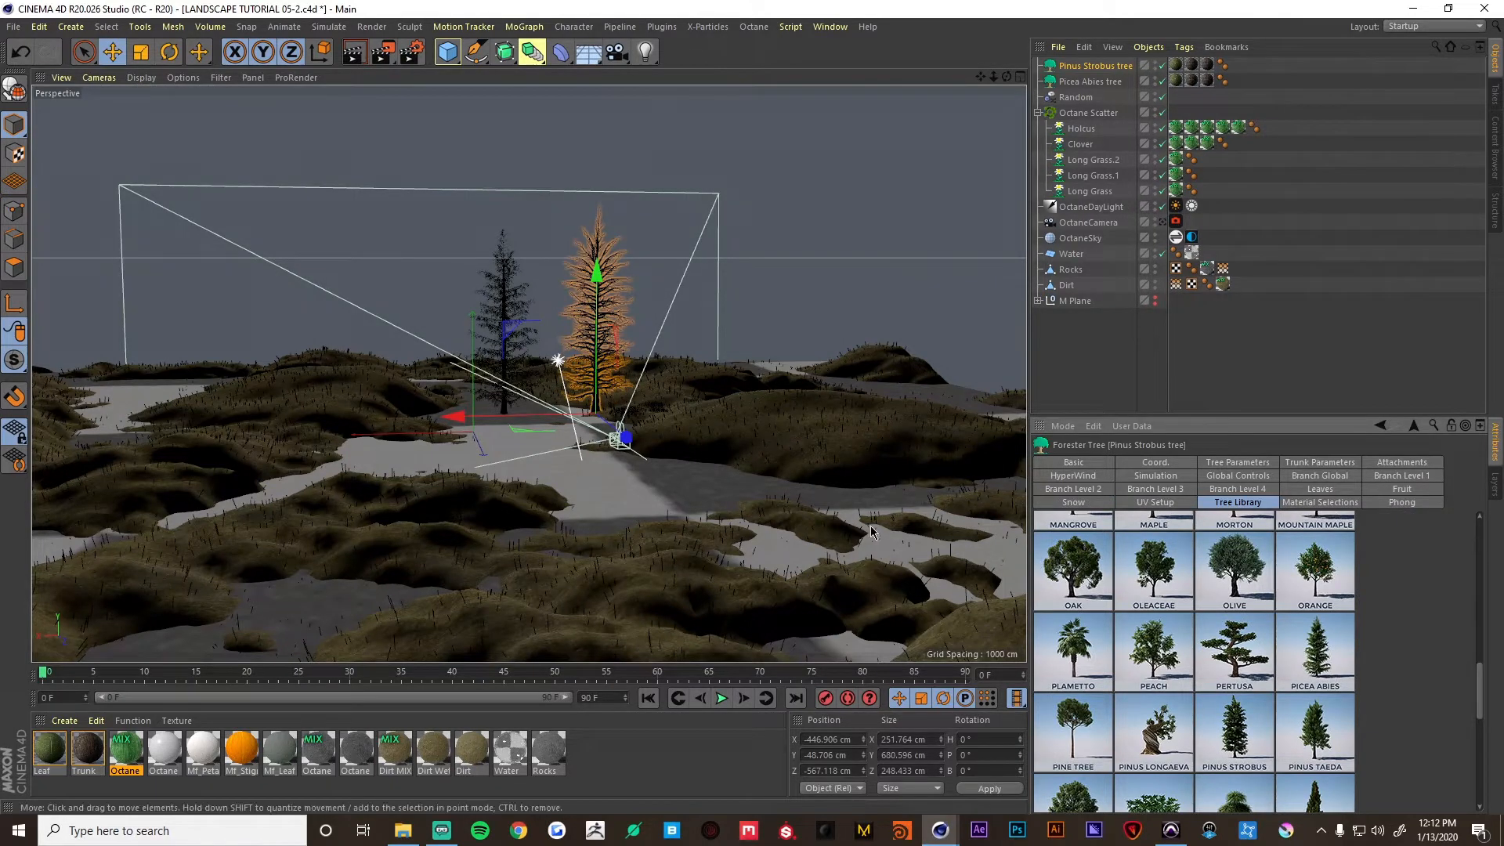
# Duplicate the Pinus Strobus tree to X about 151 cm and change the copy to the Abies Fraseri preset.
pyautogui.keyDown('ctrl'); pyautogui.moveTo(504, 416); pyautogui.dragTo(316, 419); pyautogui.keyUp('ctrl')
pyautogui.scroll(-4, 1367, 654)
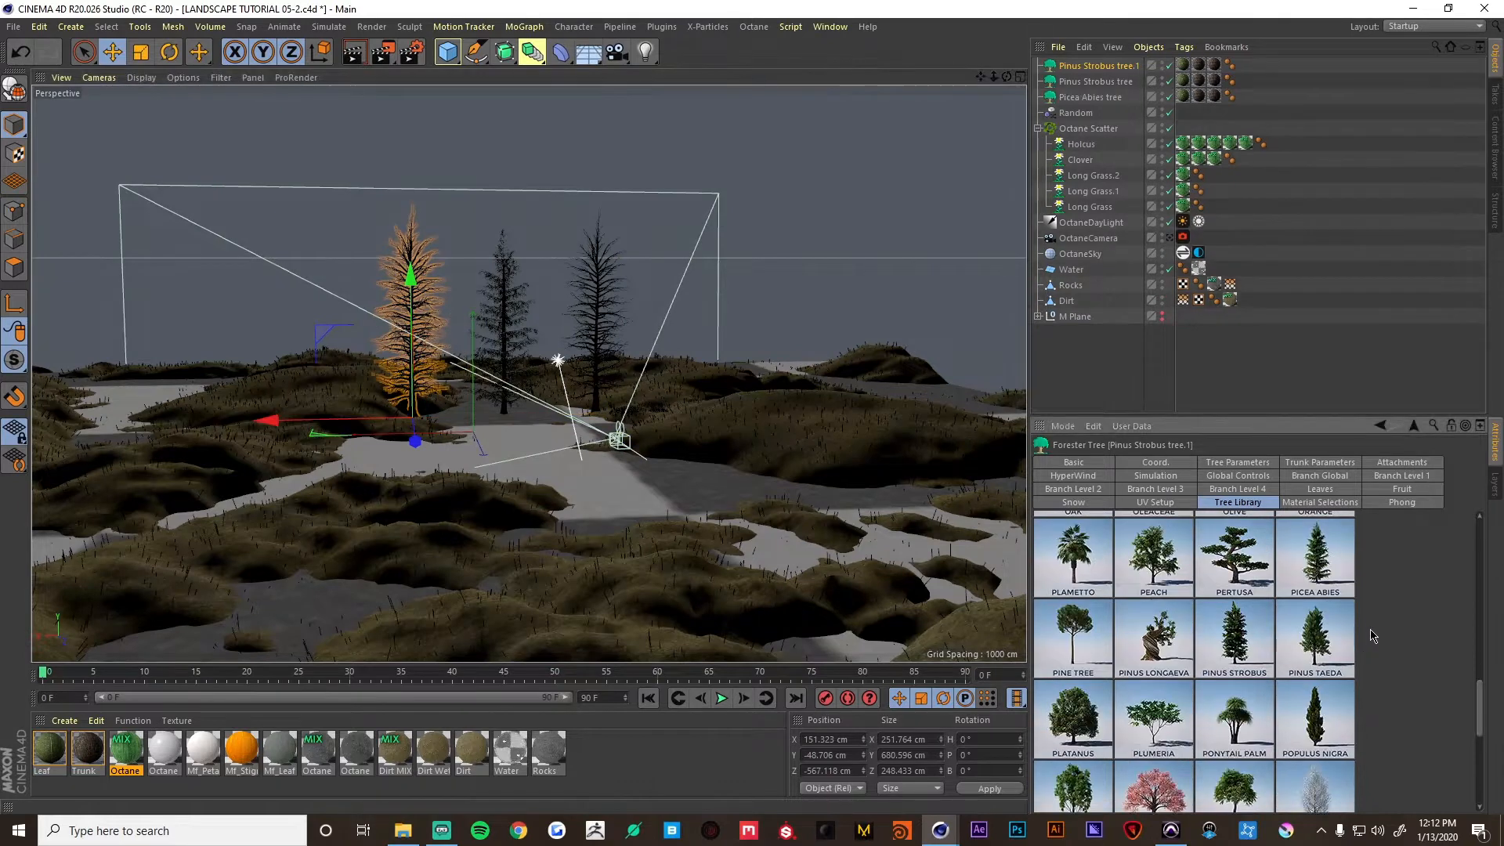
pyautogui.scroll(-5, 1372, 635)
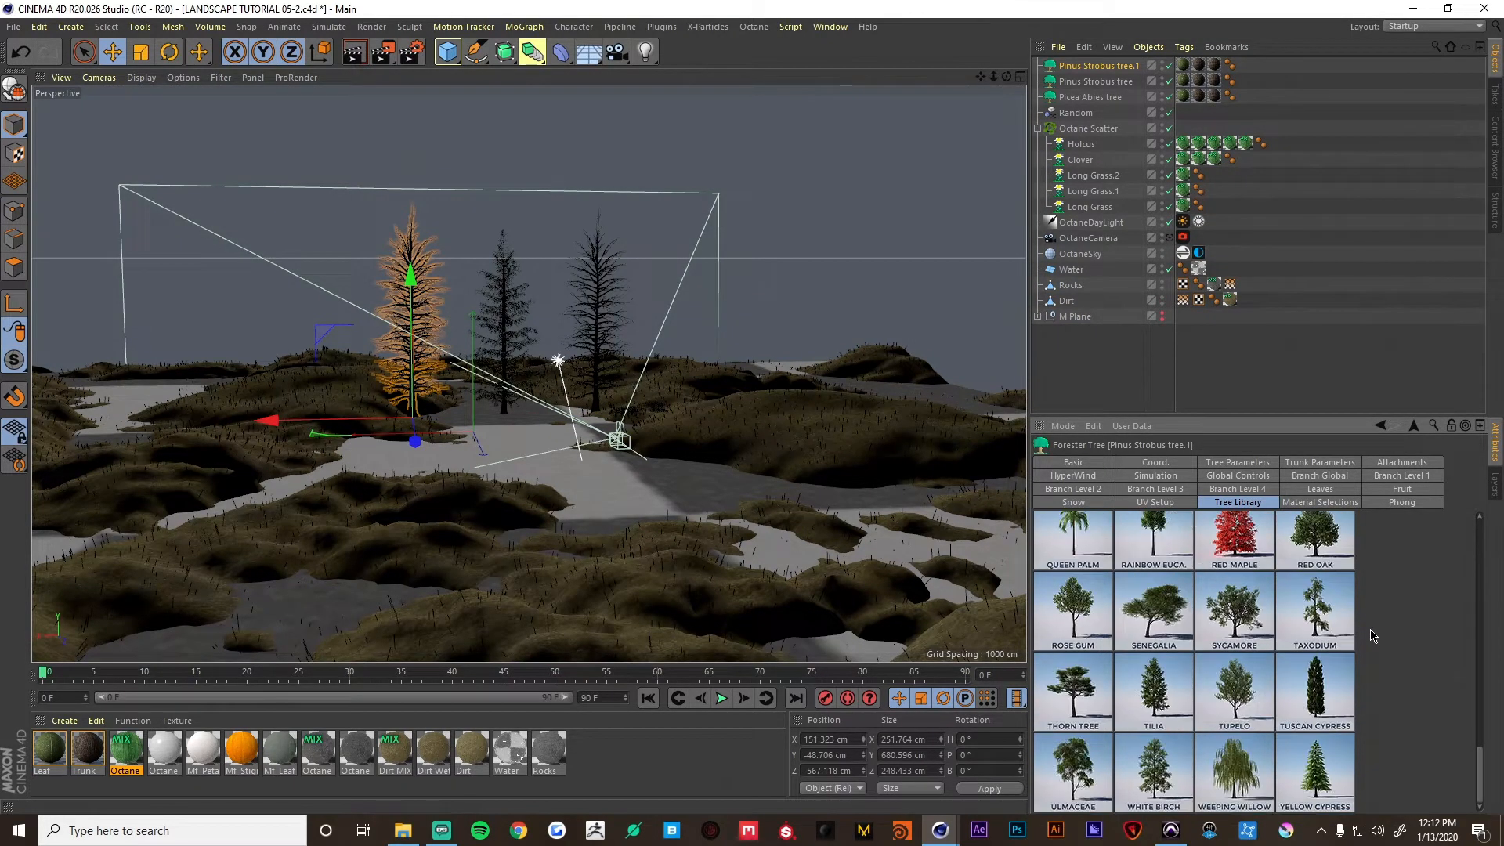
pyautogui.scroll(10, 1371, 636)
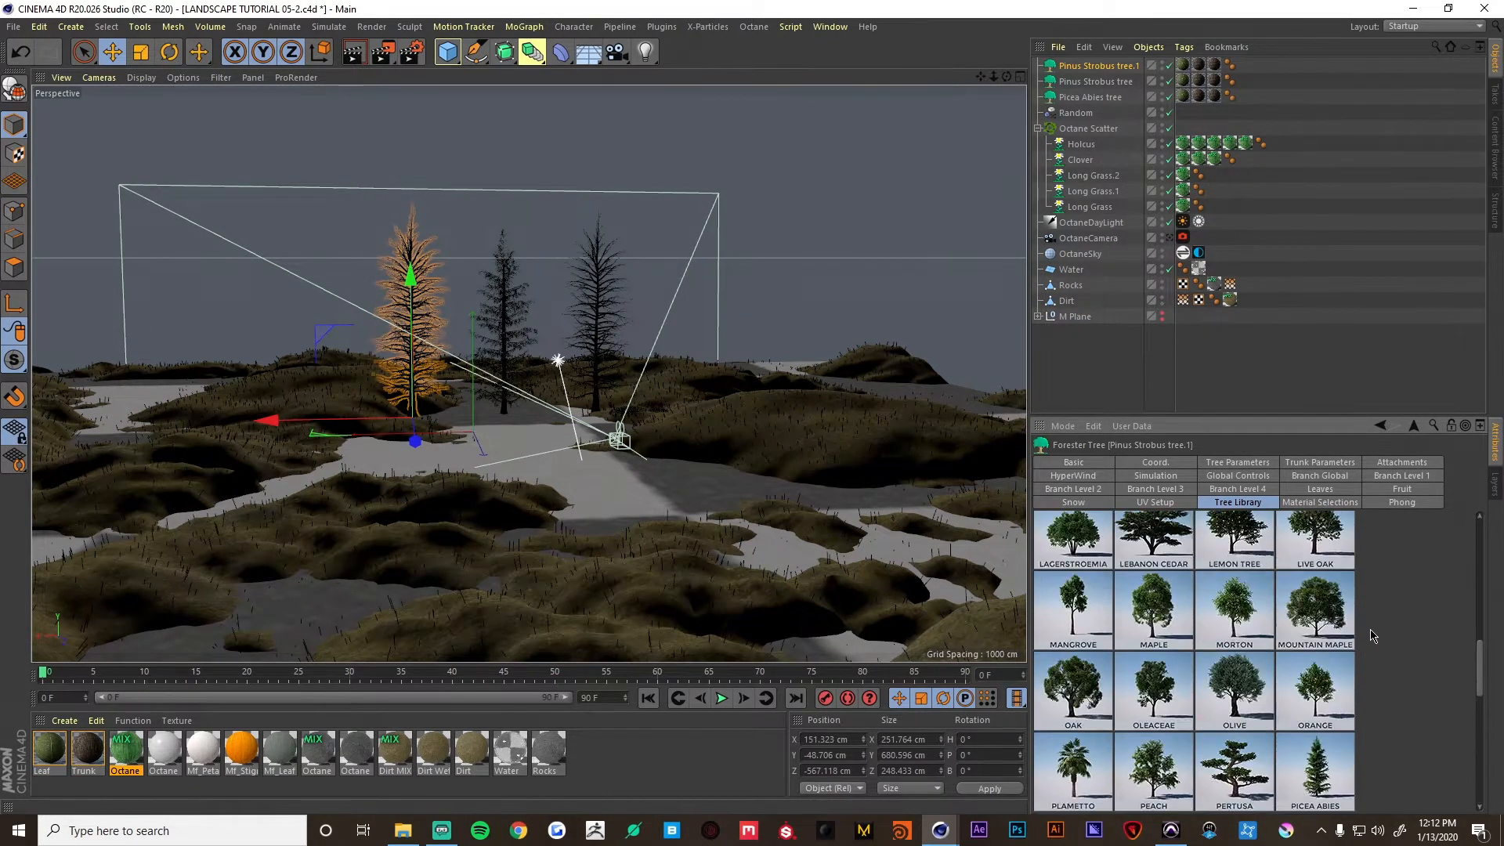
pyautogui.scroll(8, 1371, 635)
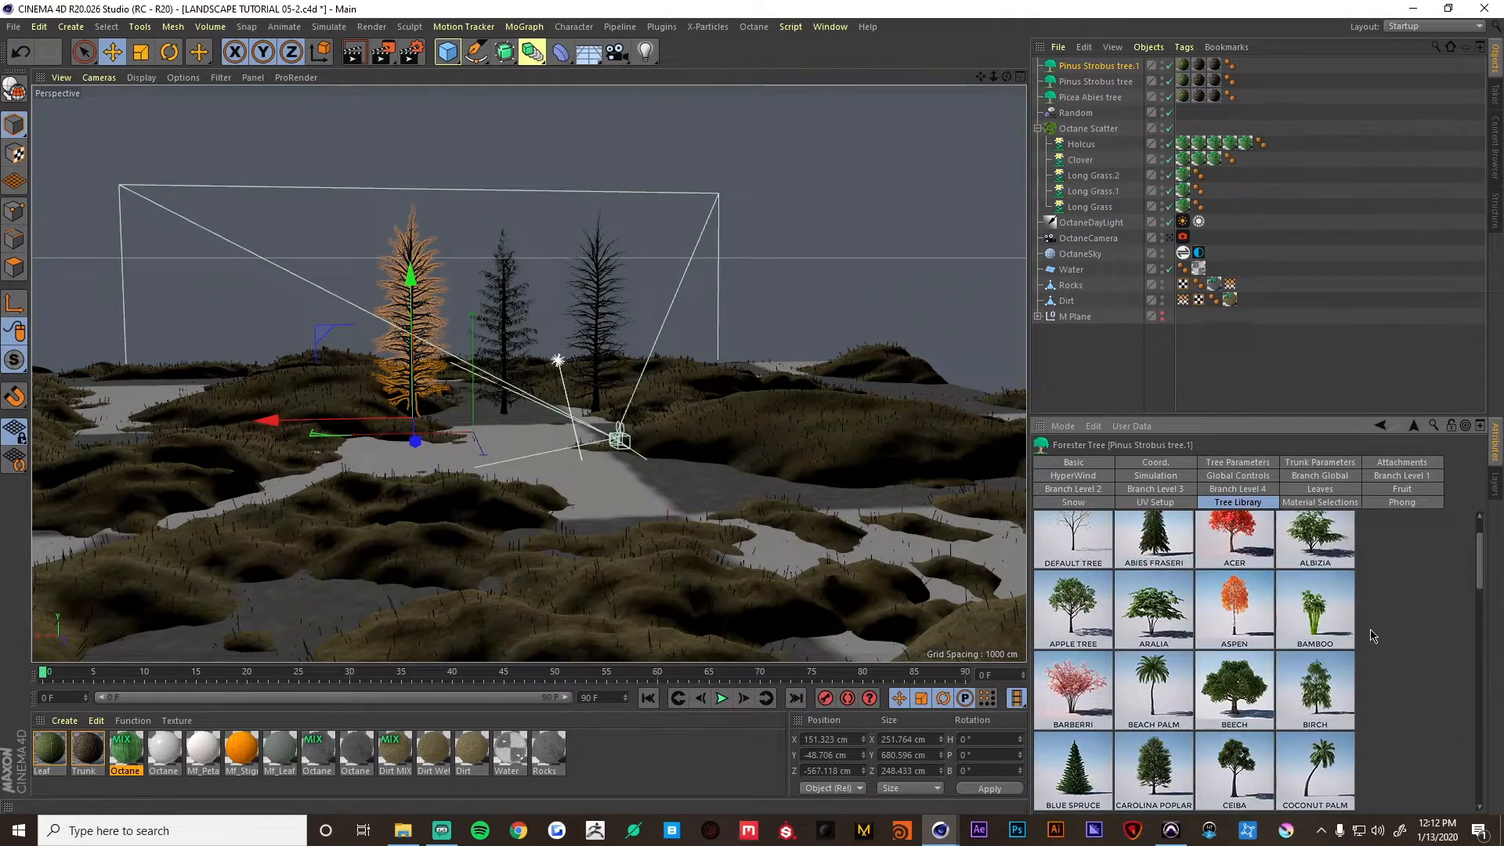
pyautogui.click(1147, 595)
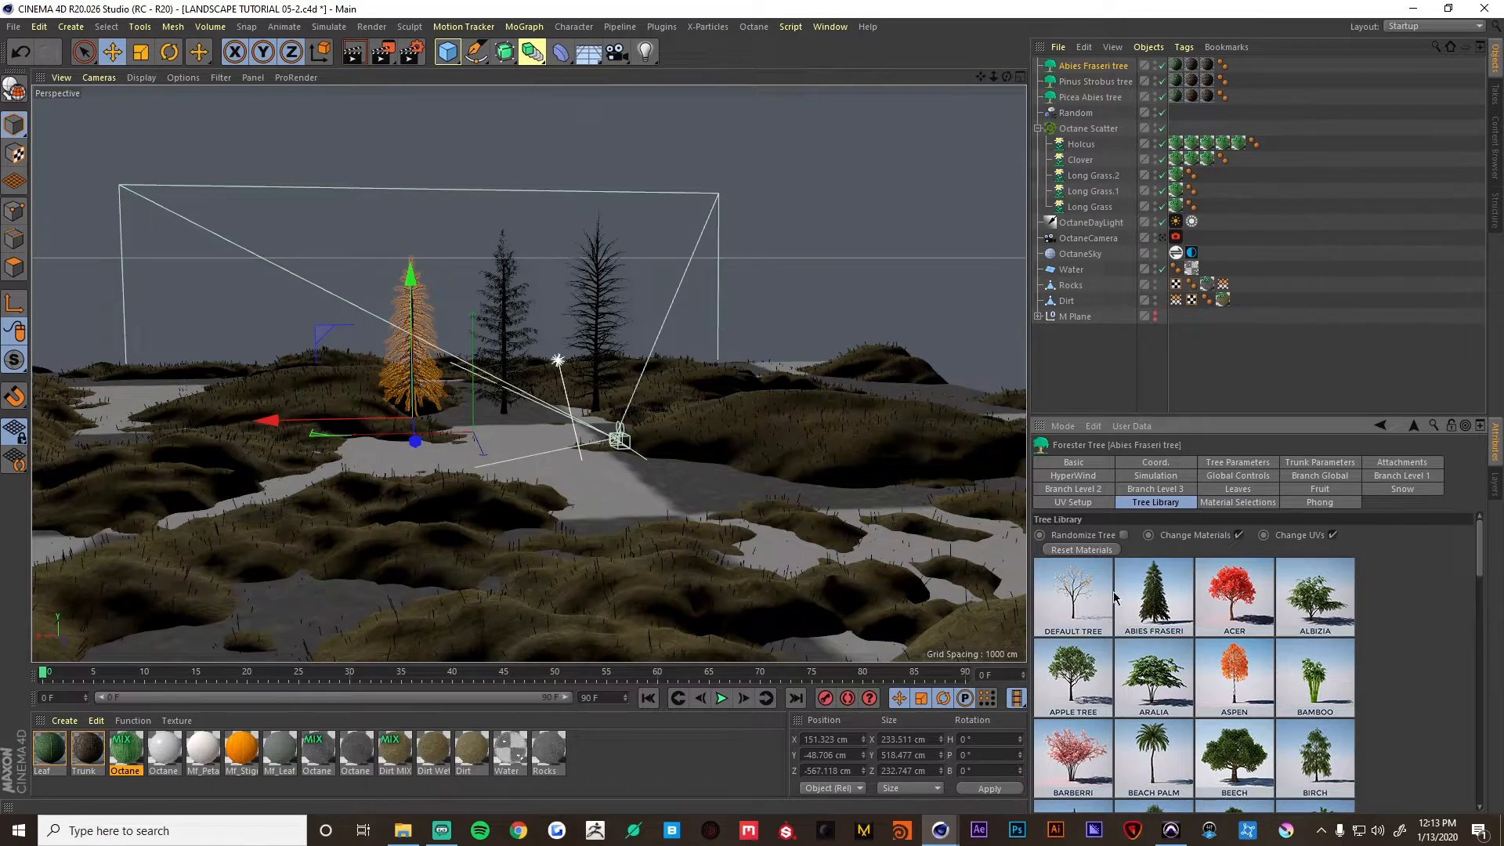
# Duplicate the Abies Fraseri tree to X about 62 cm, Z about -258 cm and change the copy to the Morton preset.
pyautogui.keyDown('alt'); pyautogui.moveTo(367, 419); pyautogui.dragTo(415, 419); pyautogui.keyUp('alt')
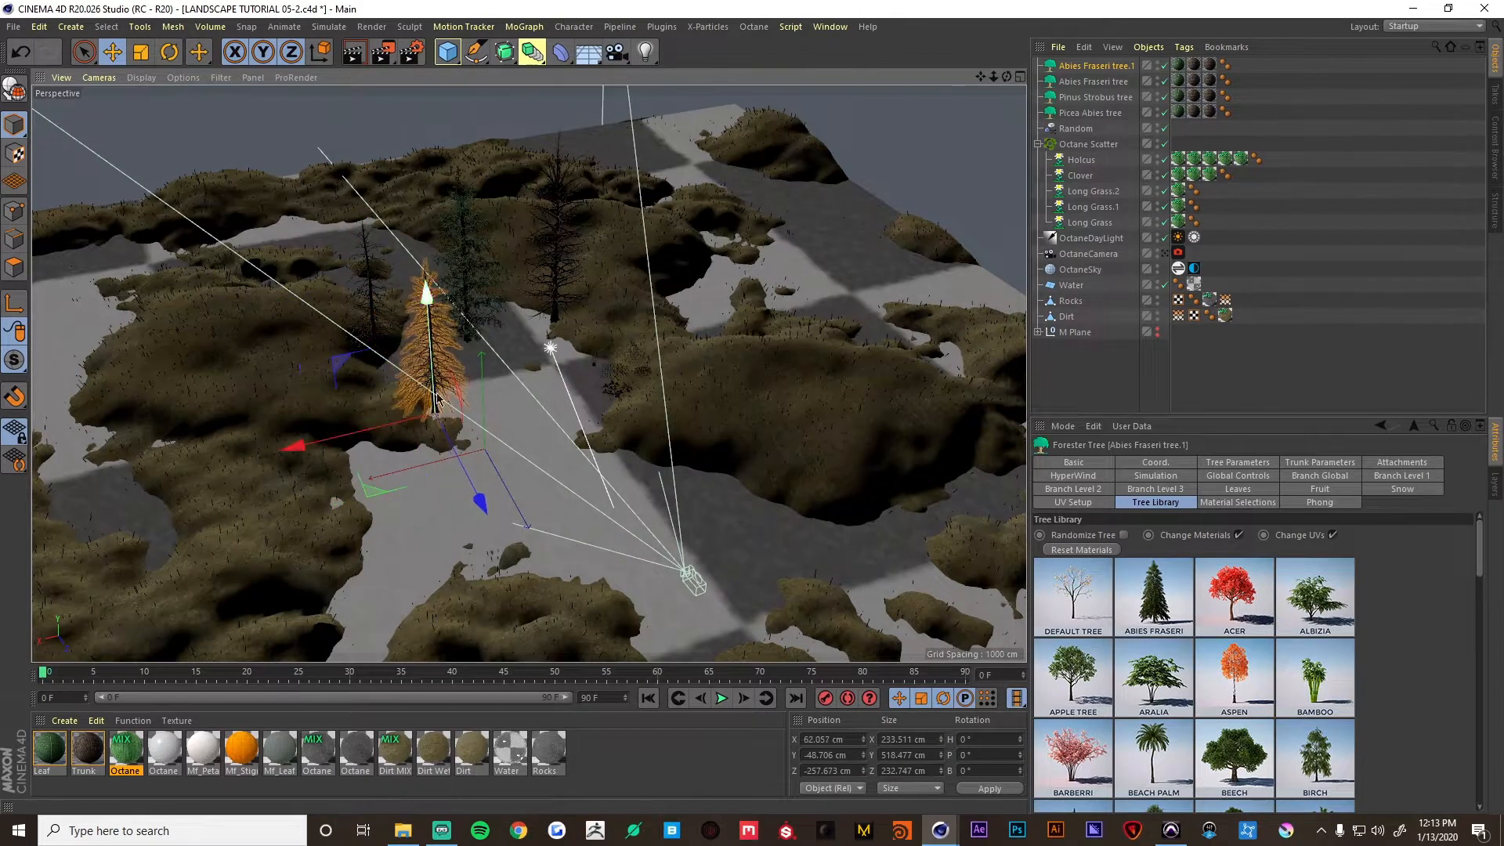
pyautogui.scroll(-4, 1376, 621)
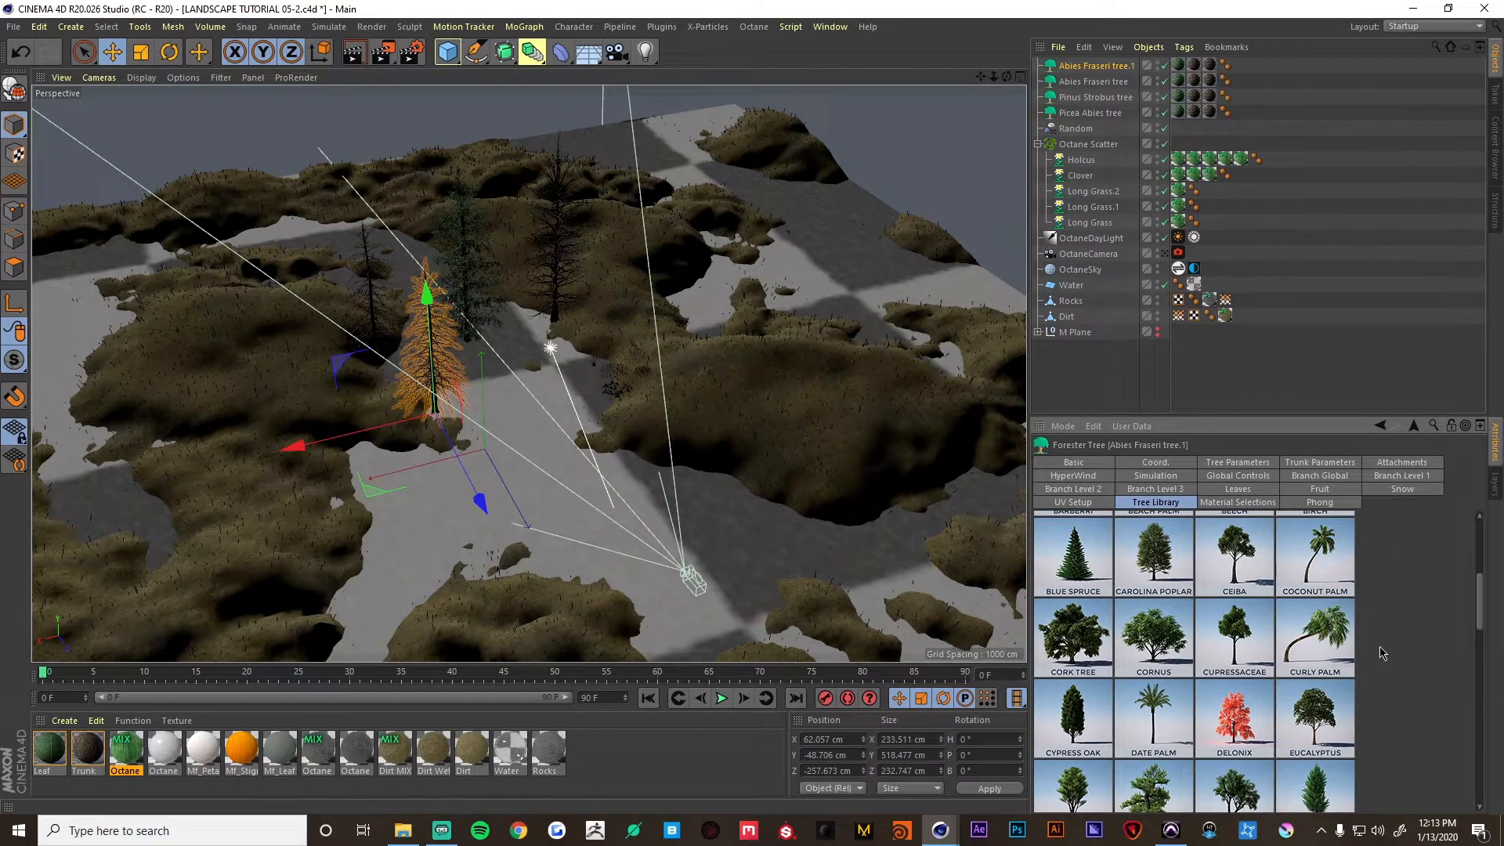
pyautogui.scroll(-1, 1383, 652)
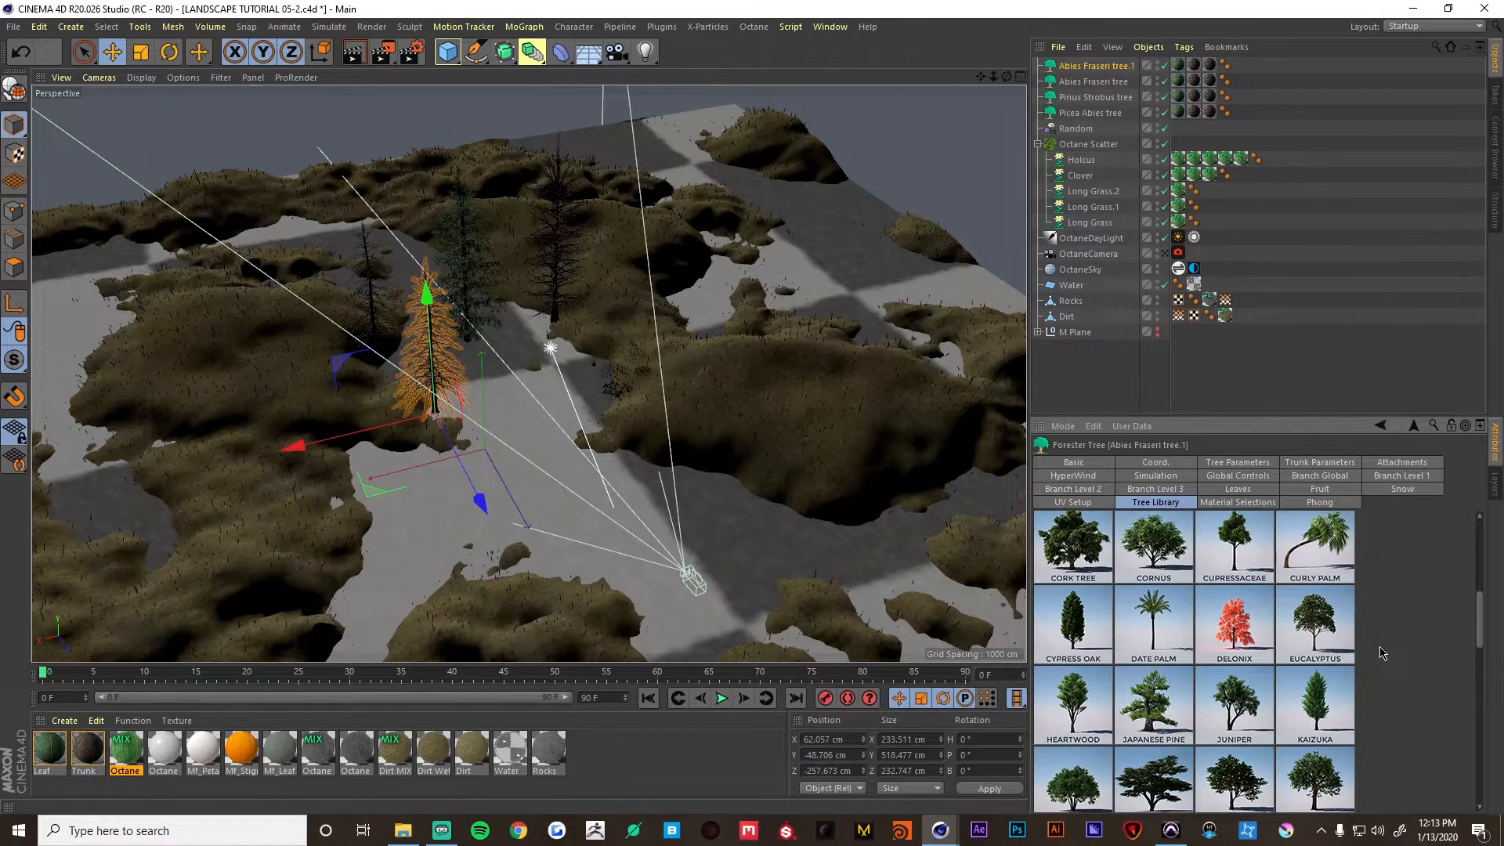
pyautogui.scroll(-1, 1382, 653)
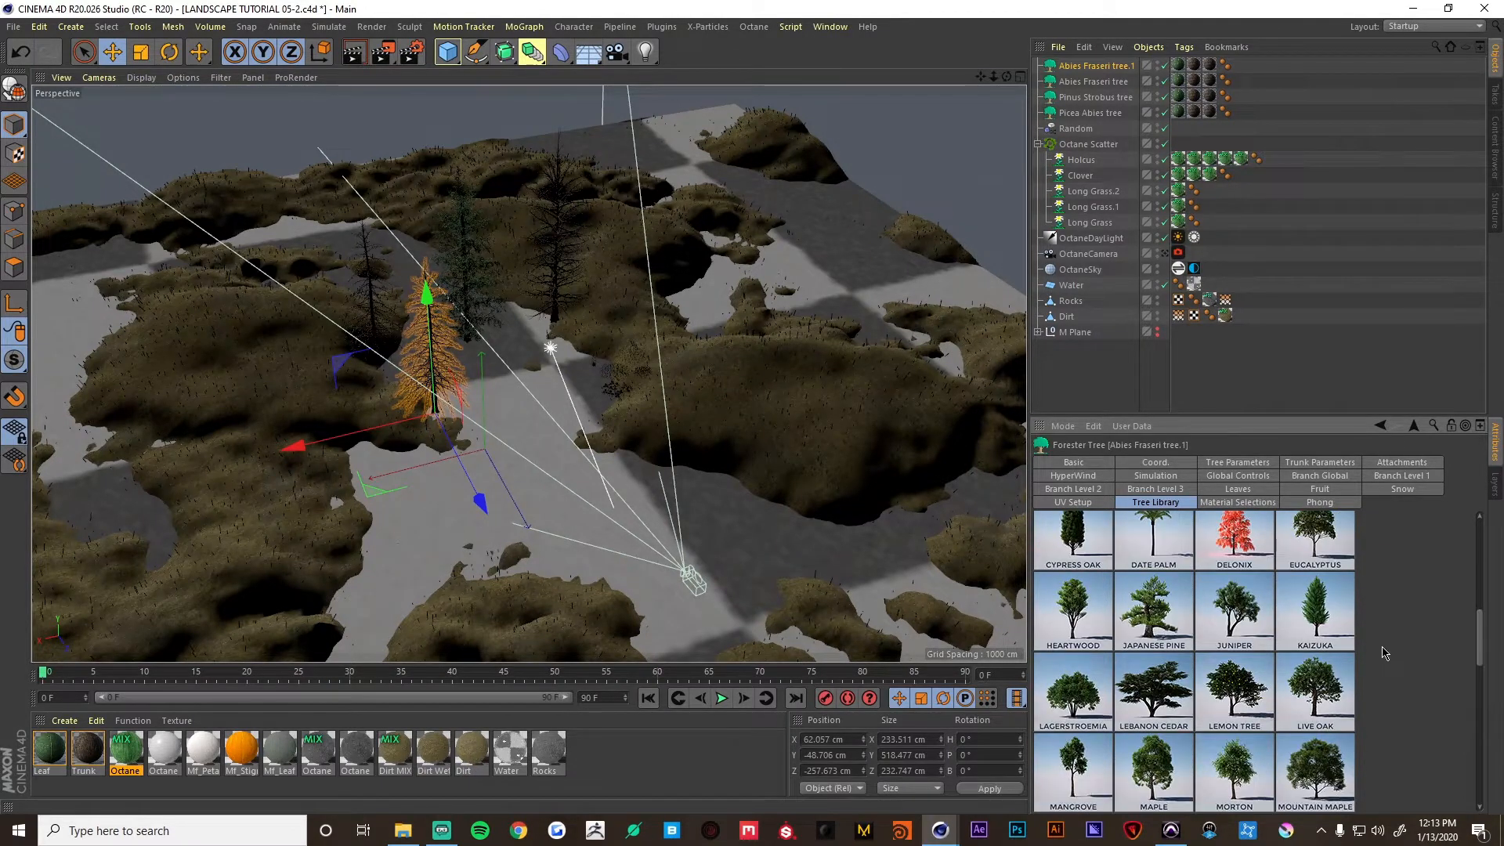
pyautogui.scroll(-1, 1382, 652)
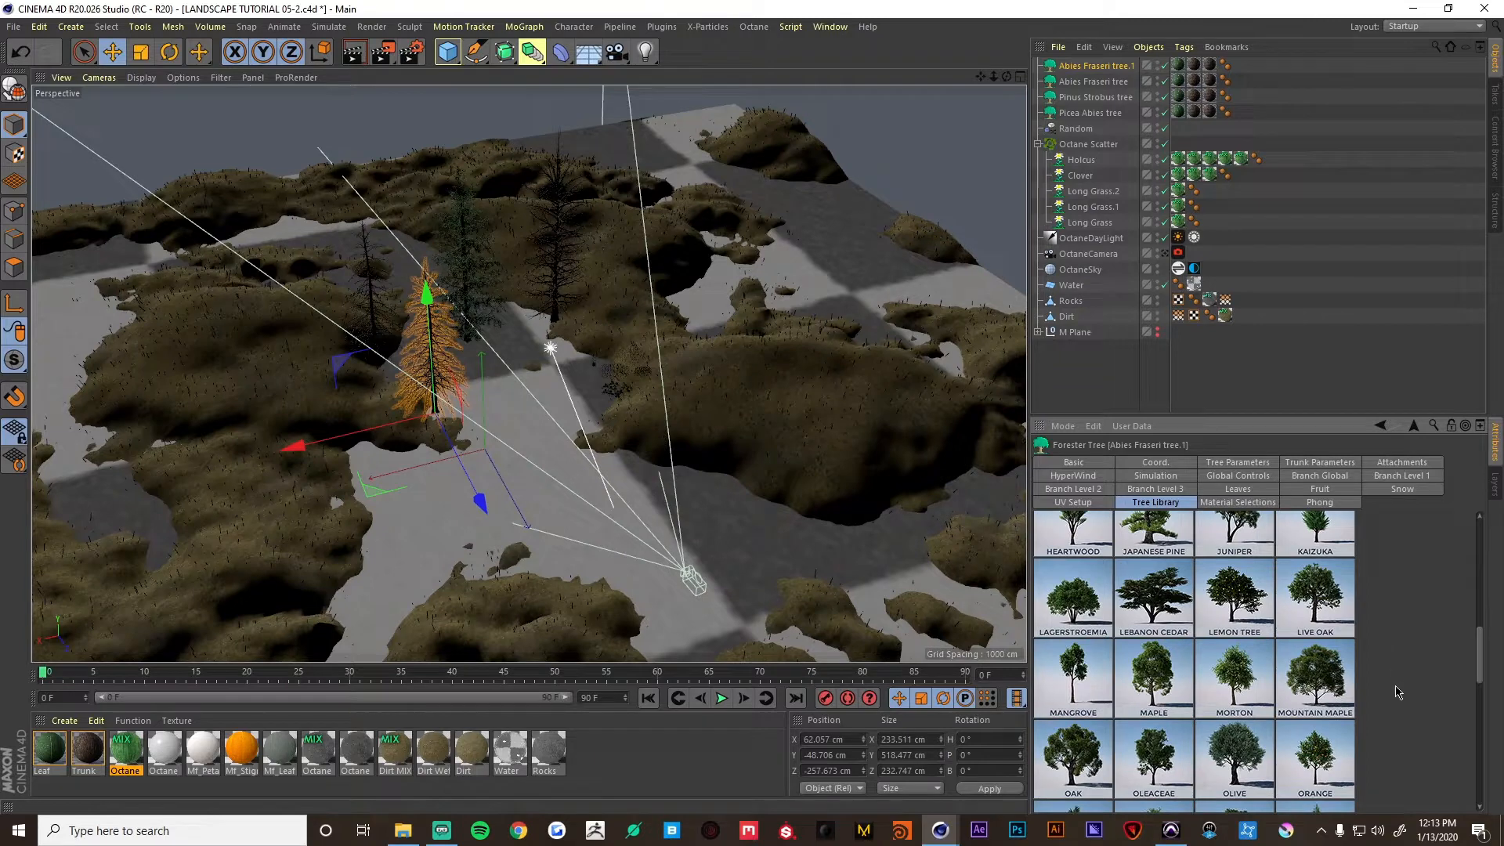
pyautogui.scroll(-1, 1239, 678)
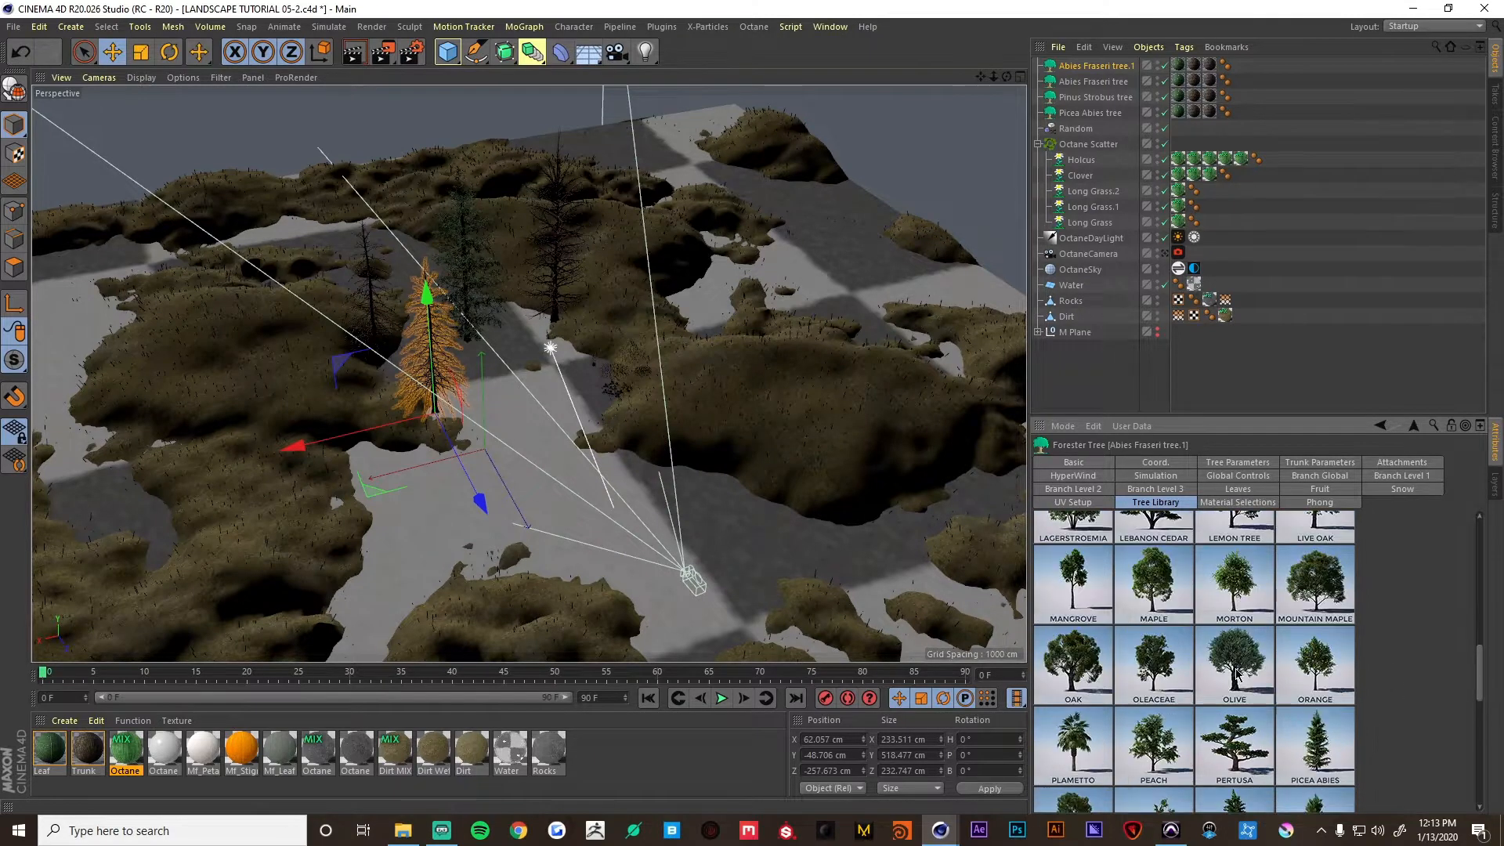
pyautogui.click(1248, 591)
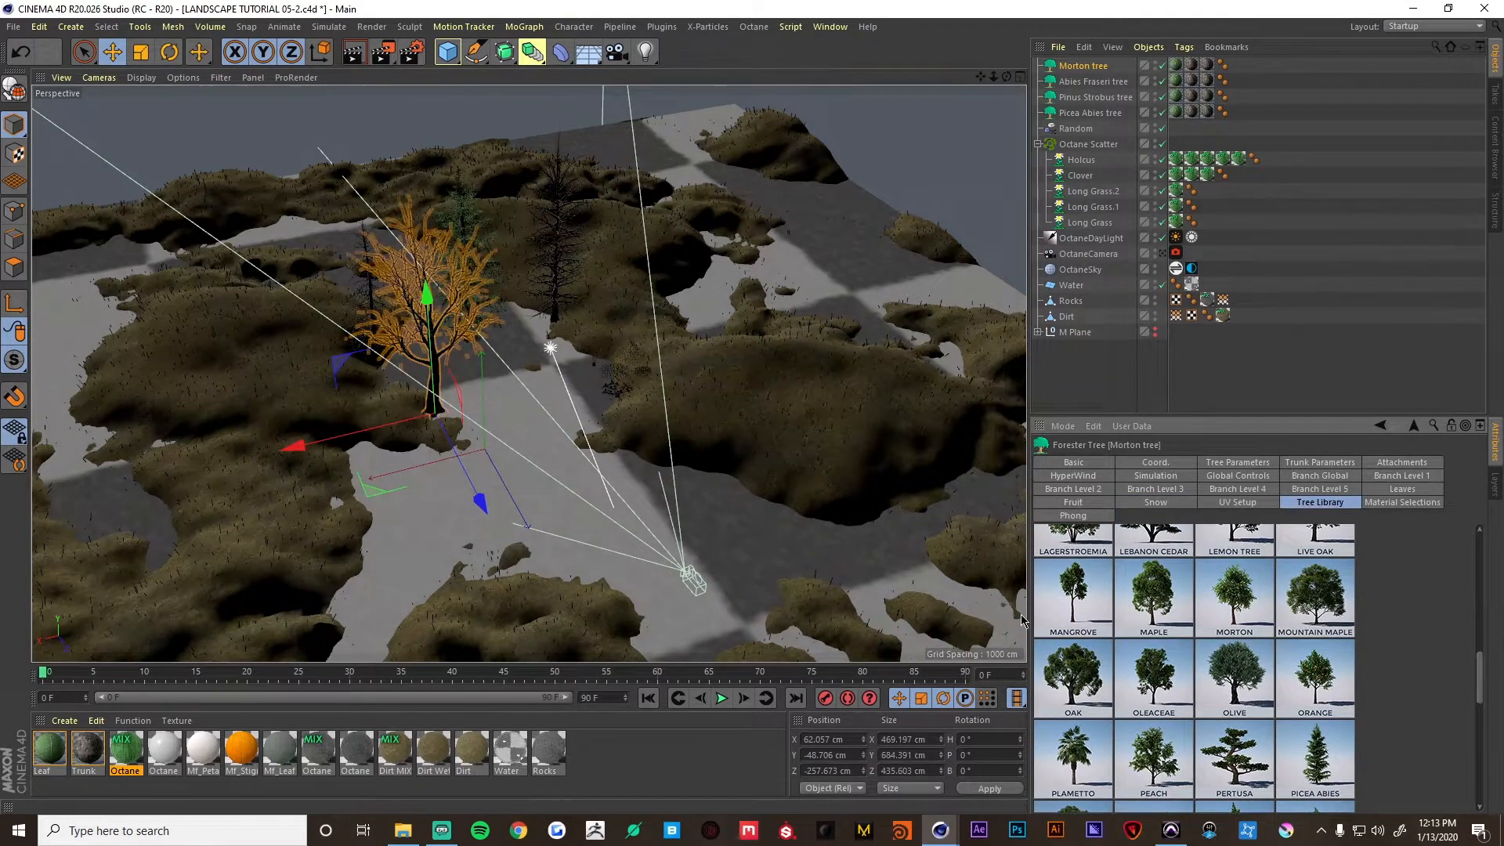
# Move the Morton tree to X about -24 cm and reduce its Tree Size to 0.32.
pyautogui.moveTo(296, 445); pyautogui.dragTo(326, 439)
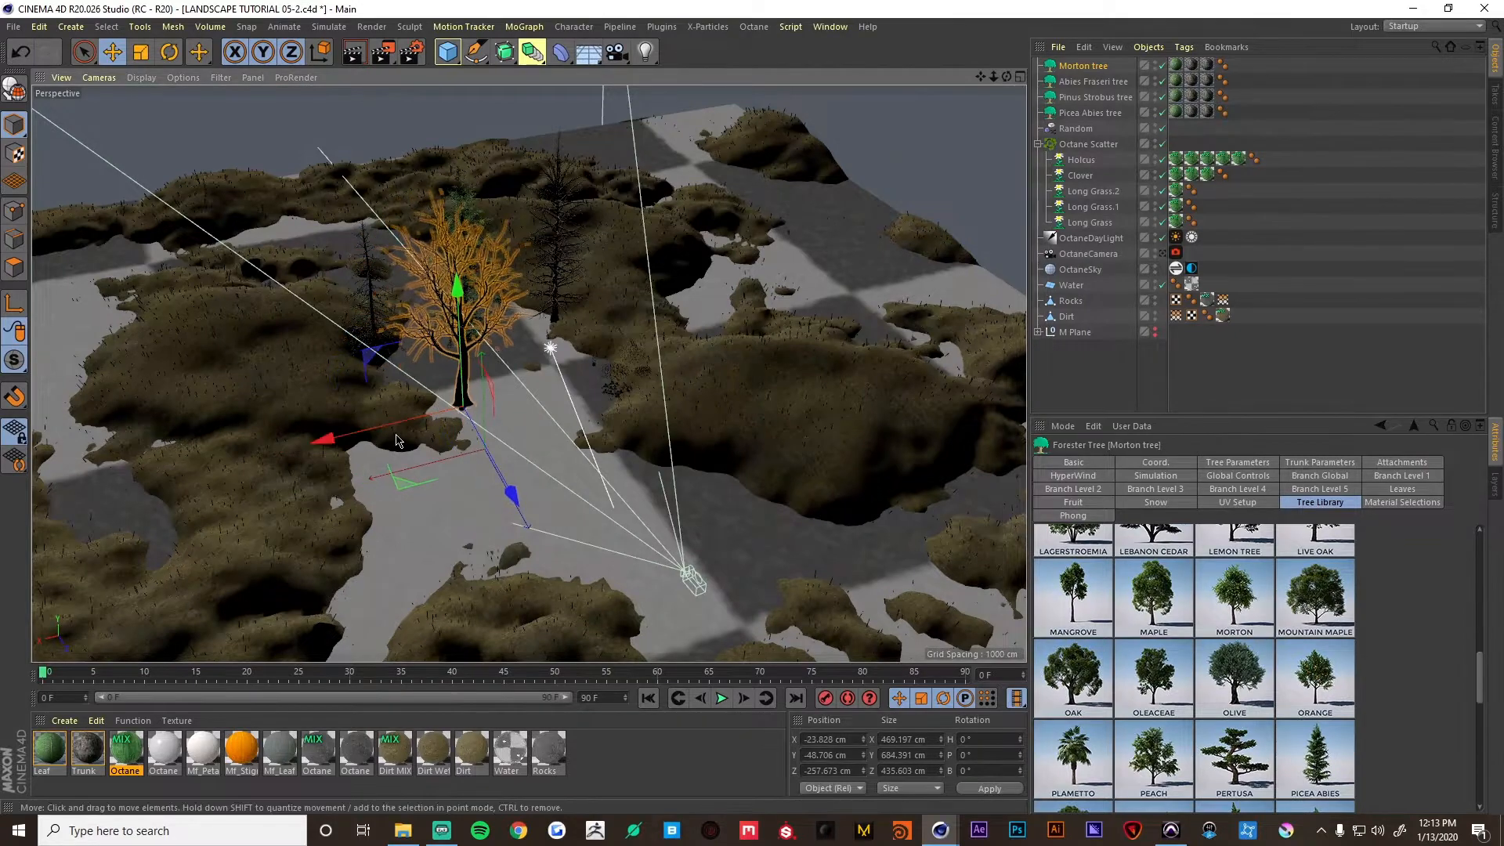
pyautogui.scroll(4, 437, 309)
pyautogui.keyDown('alt'); pyautogui.moveTo(466, 376); pyautogui.dragTo(517, 421); pyautogui.keyUp('alt')
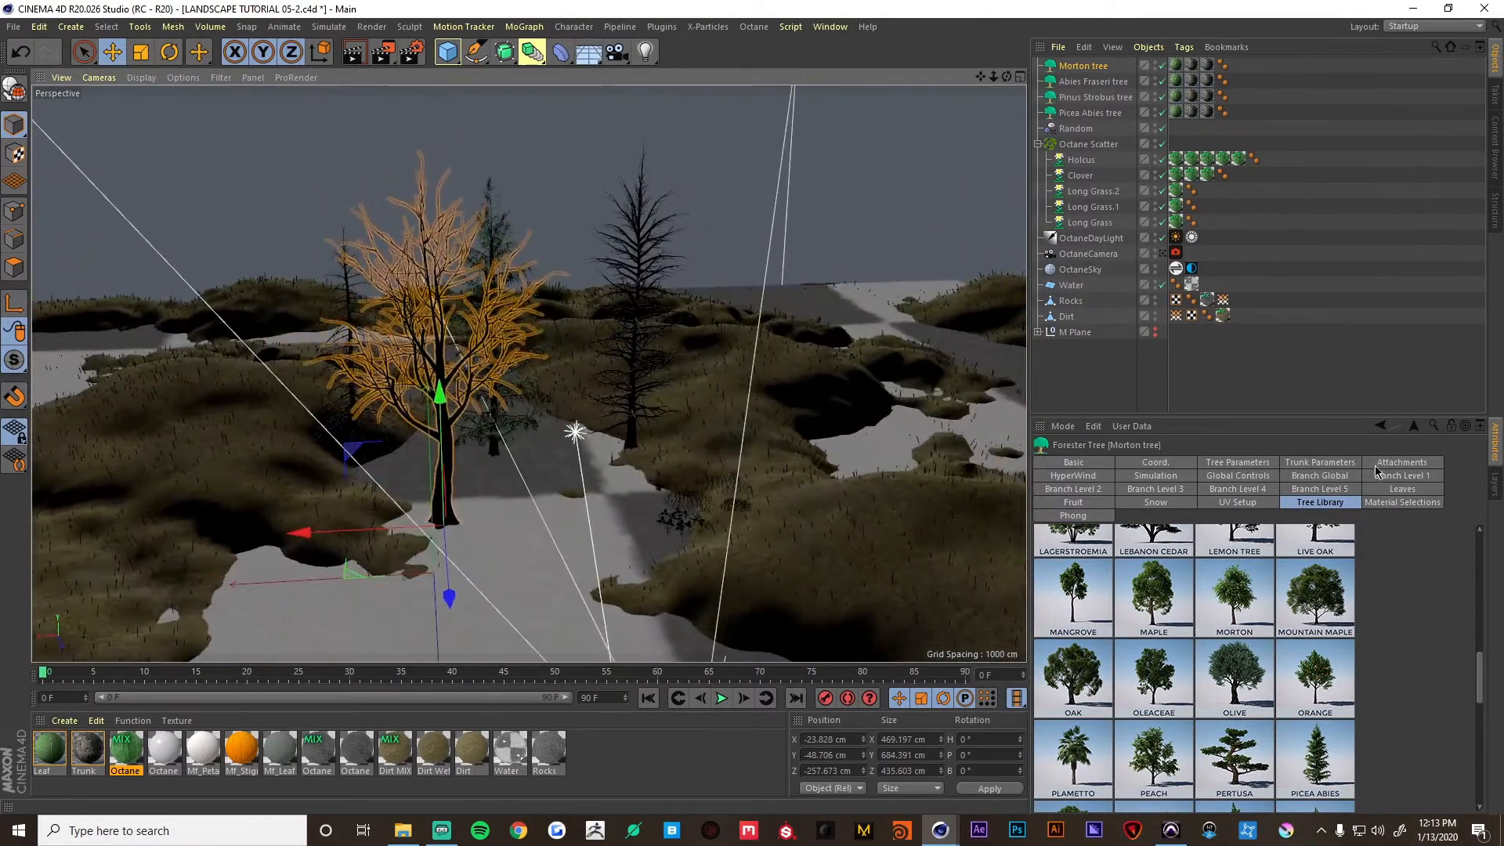
pyautogui.click(1224, 465)
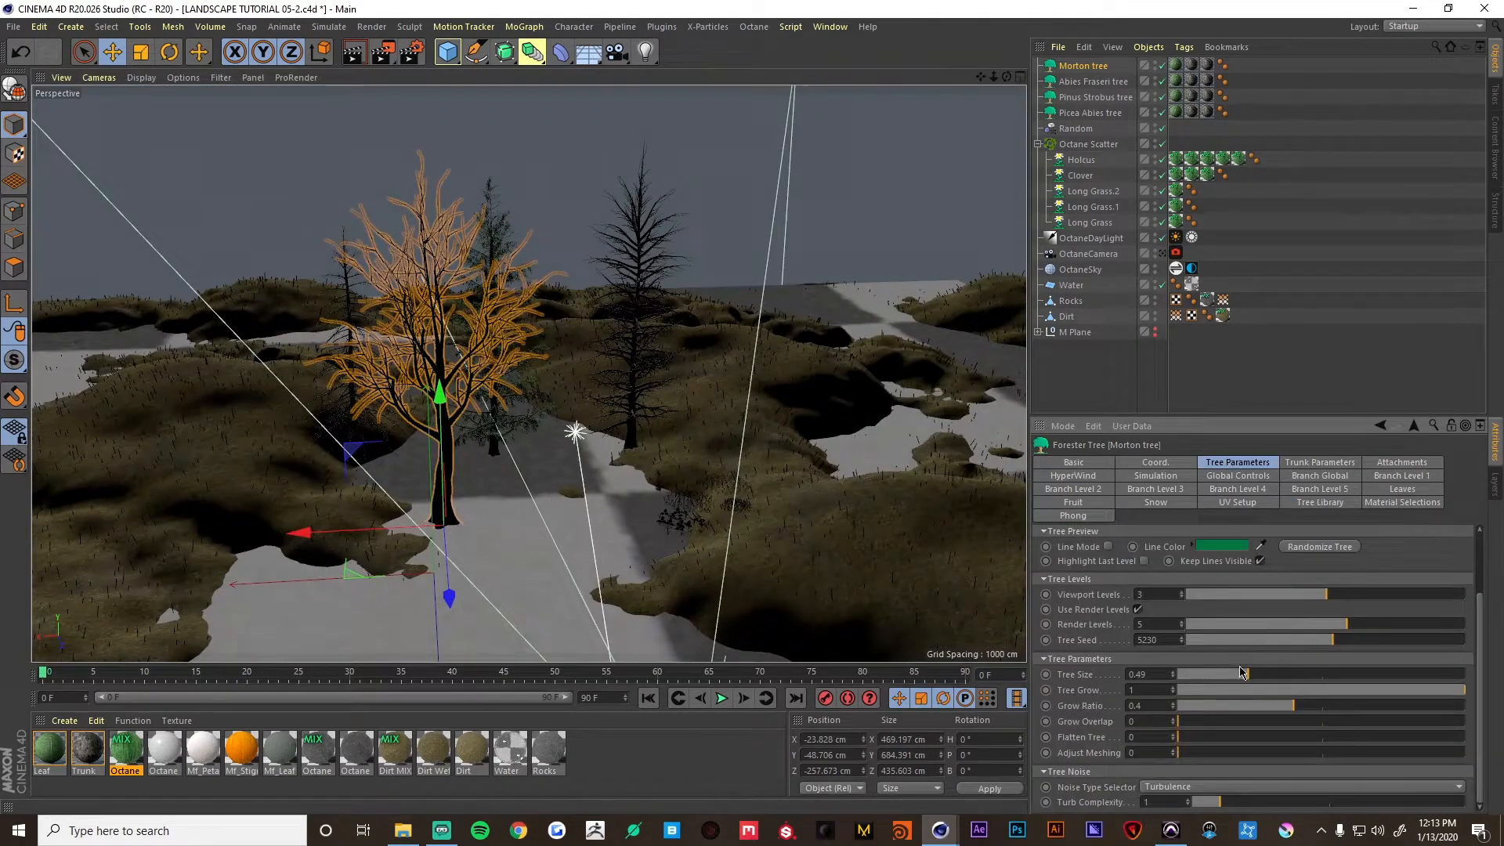
pyautogui.moveTo(1241, 671); pyautogui.dragTo(1224, 674)
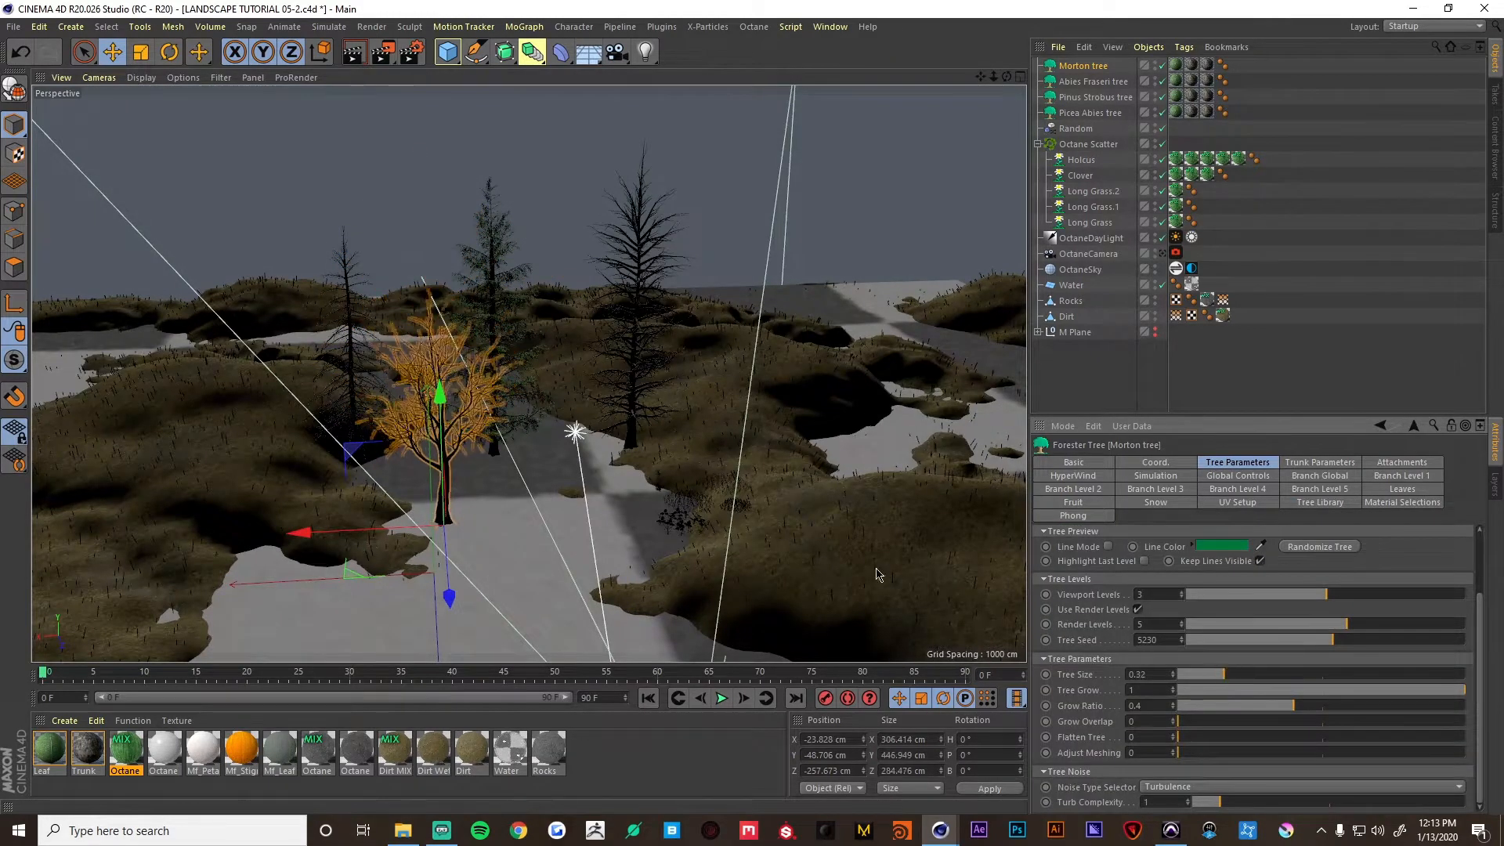
pyautogui.keyDown('alt'); pyautogui.moveTo(875, 574); pyautogui.dragTo(480, 486); pyautogui.keyUp('alt')
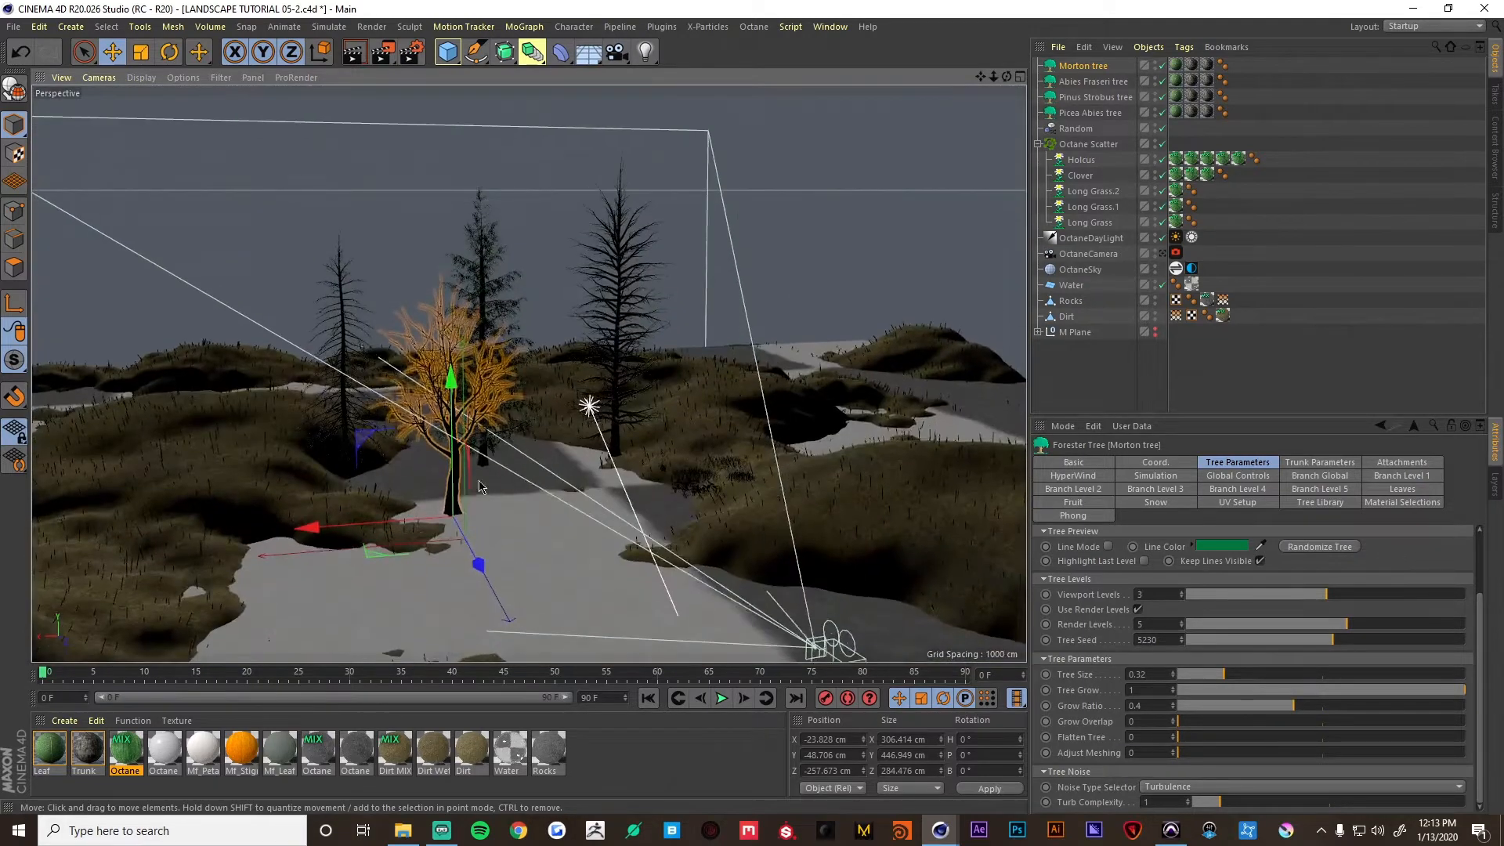
# Replace the leaf material on the Pinus Strobus, Abies Fraseri and Morton trees with the green Octane mix material.
pyautogui.click(1071, 117)
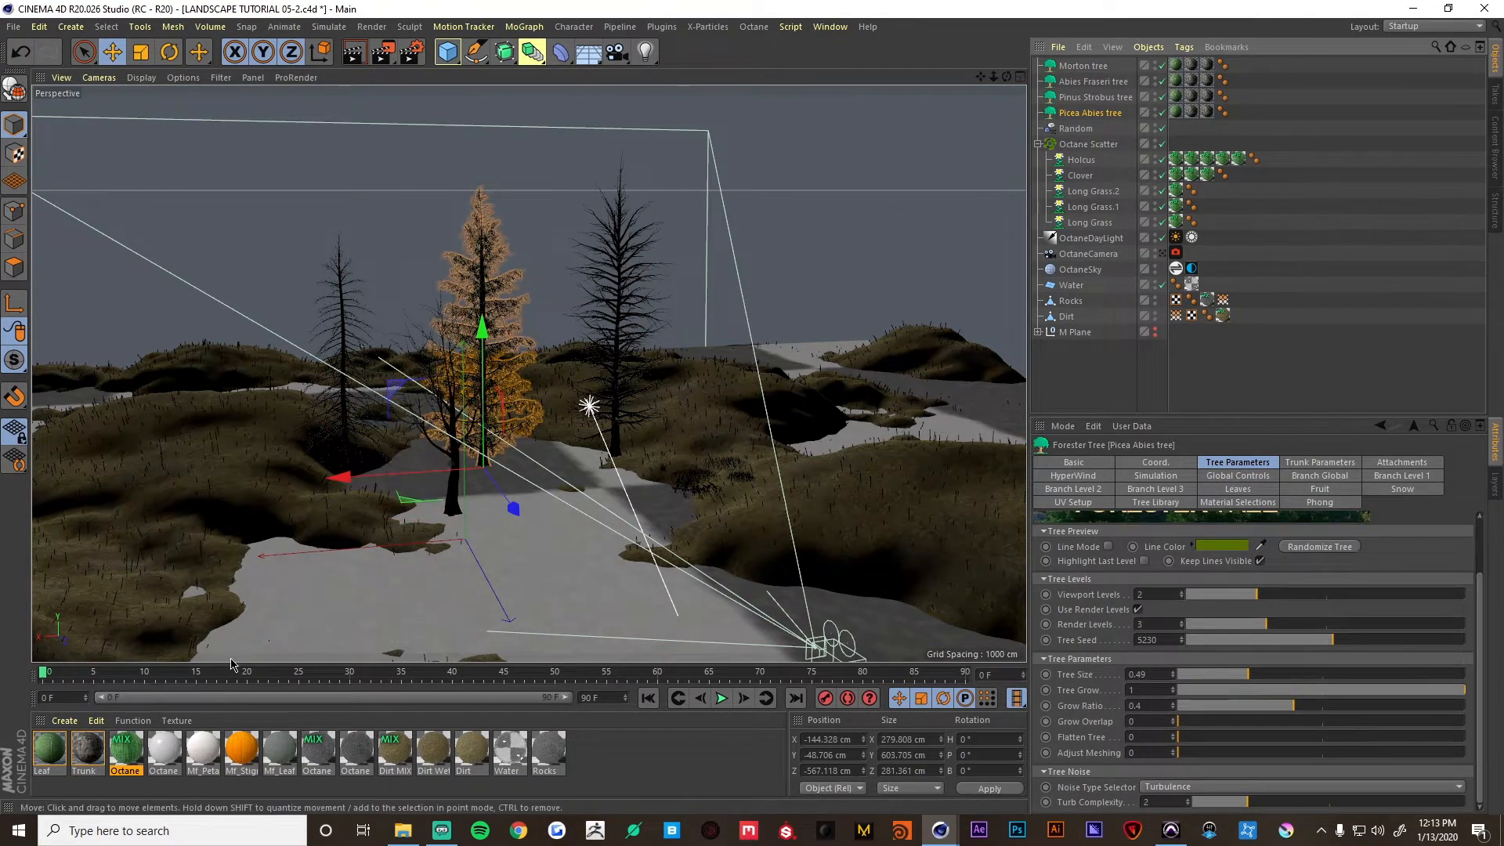
pyautogui.moveTo(132, 750); pyautogui.dragTo(1177, 97)
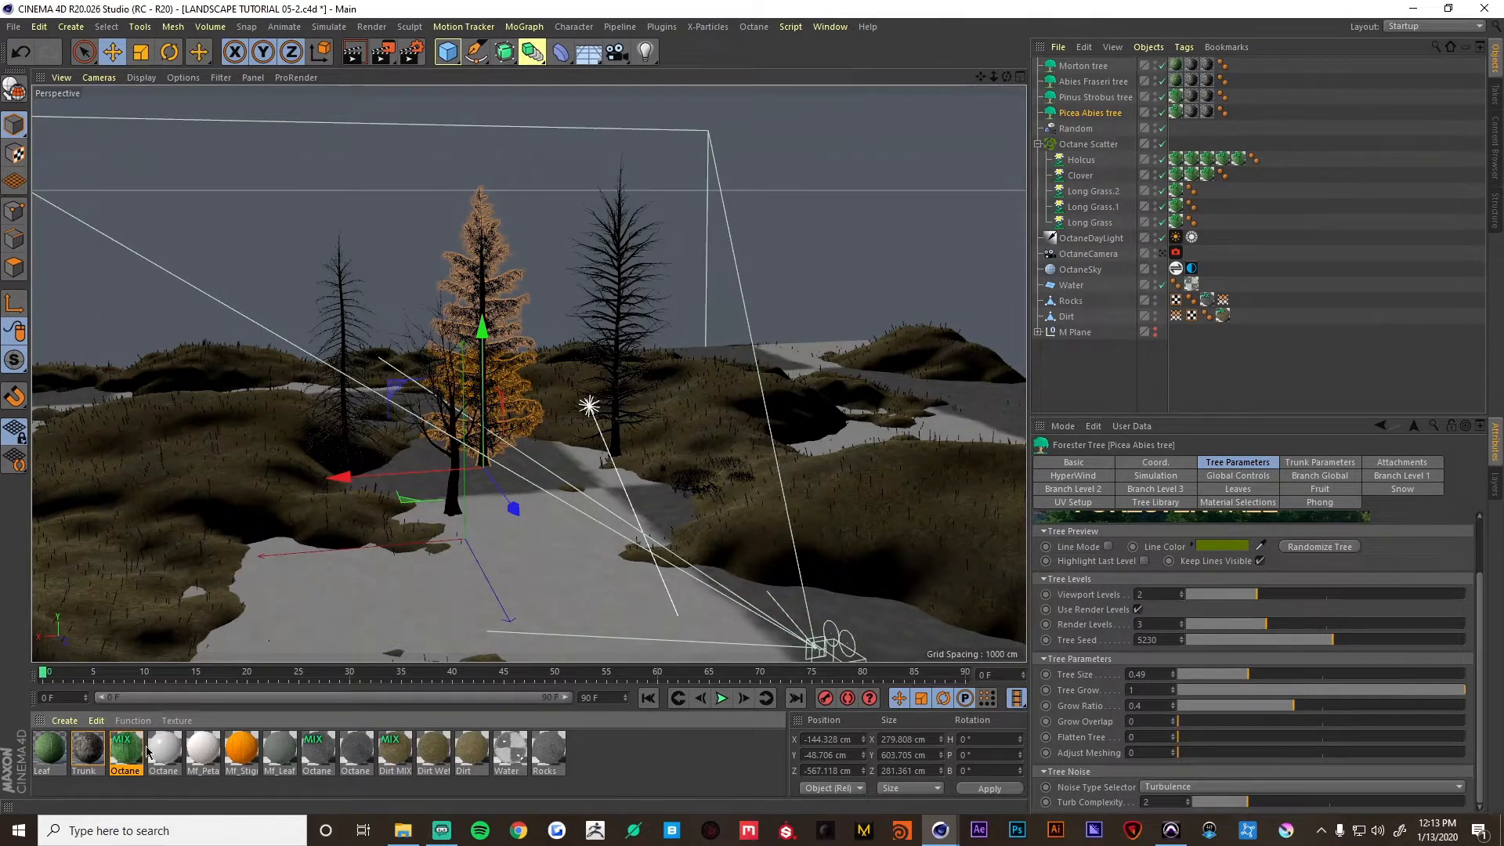
pyautogui.moveTo(130, 751); pyautogui.dragTo(1177, 81)
pyautogui.moveTo(132, 751); pyautogui.dragTo(1175, 66)
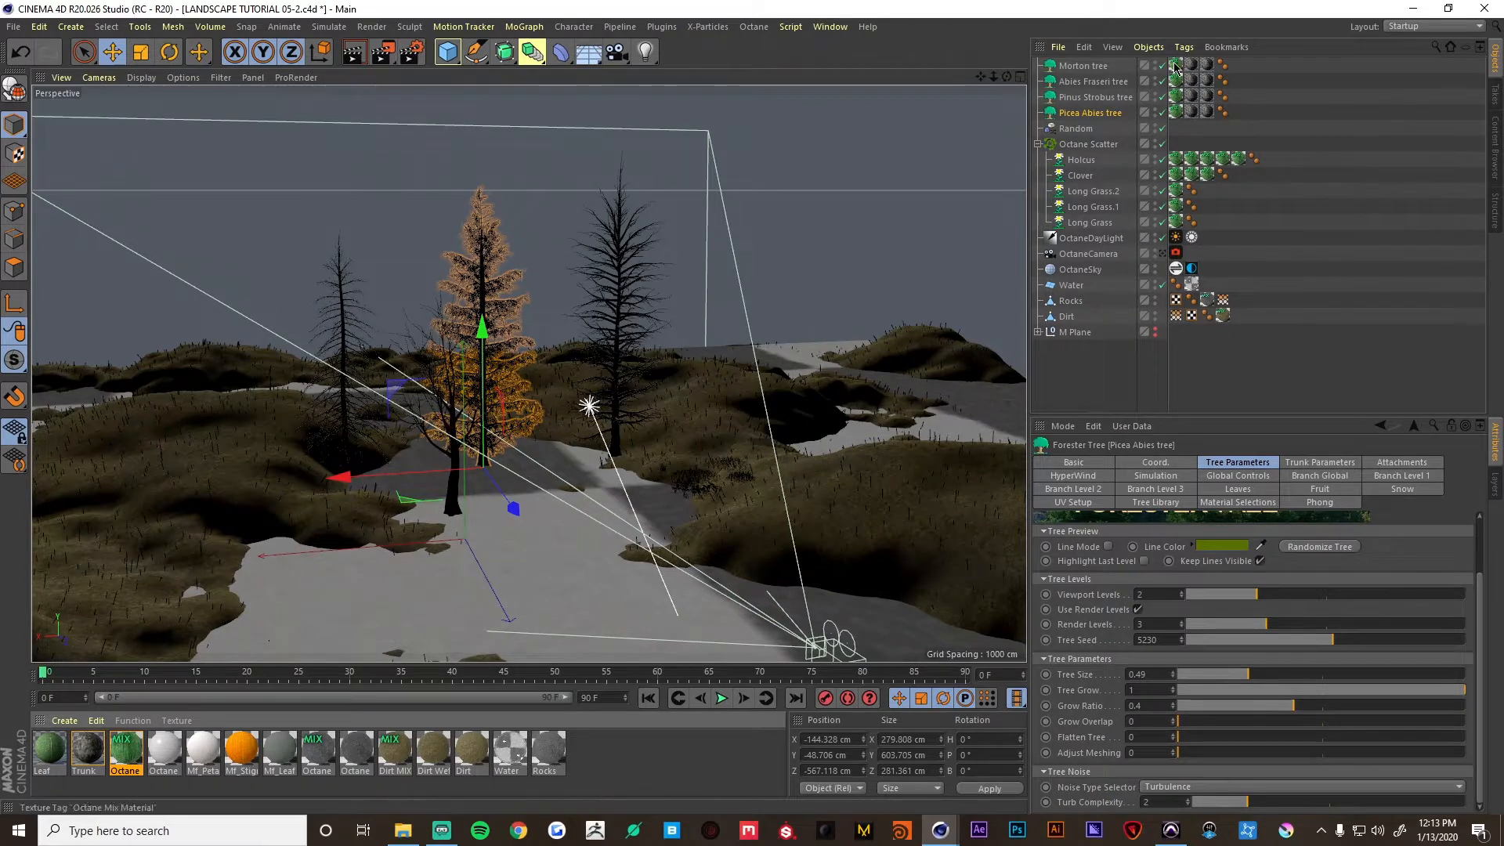
# Convert the Leaf and Trunk materials to Octane materials and remove the unused materials from the scene.
pyautogui.moveTo(93, 797); pyautogui.dragTo(43, 753)
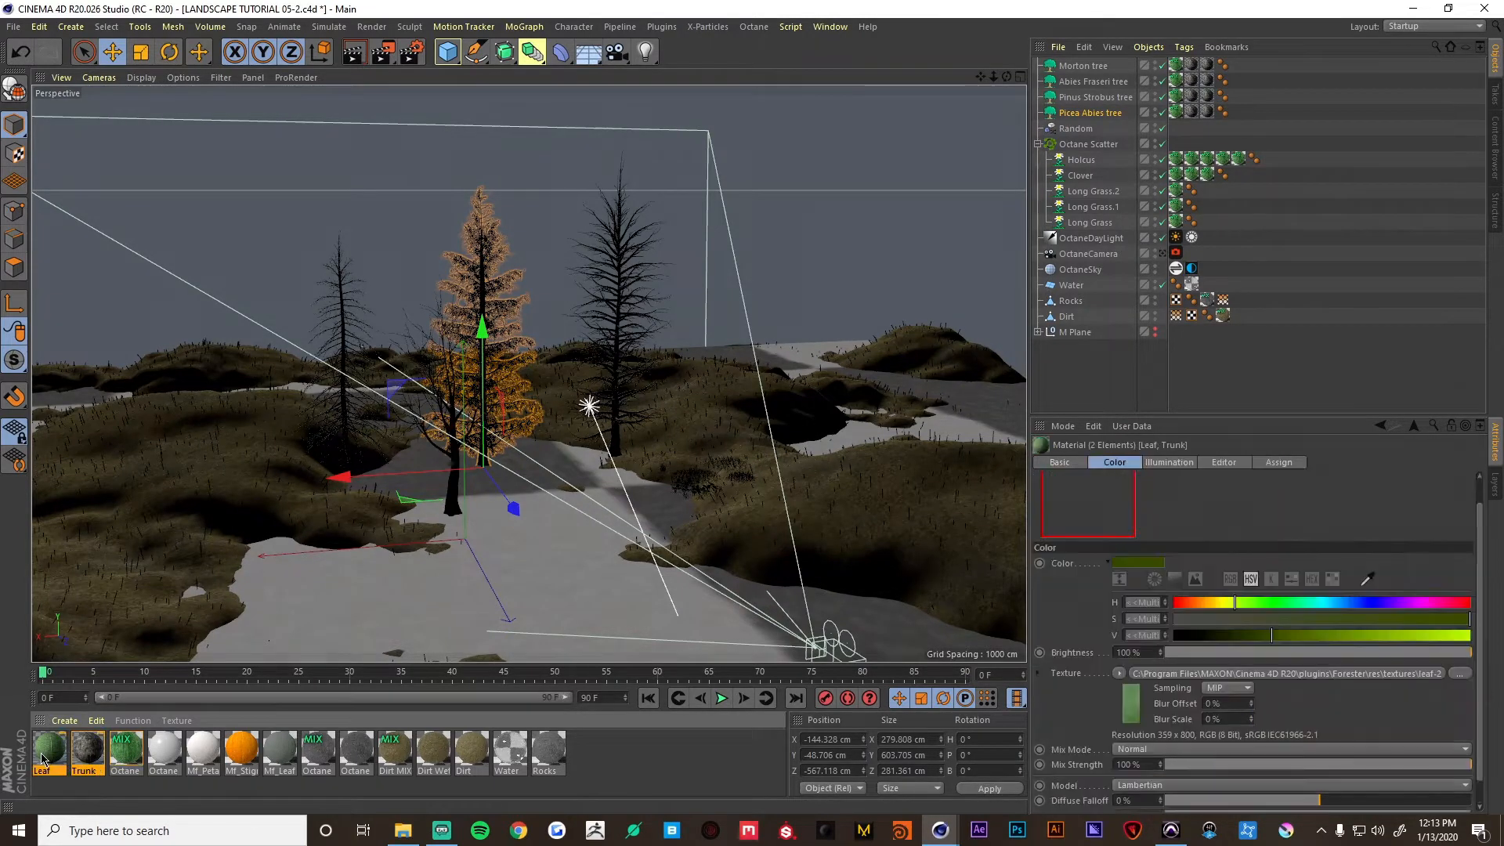
pyautogui.moveTo(926, 831)
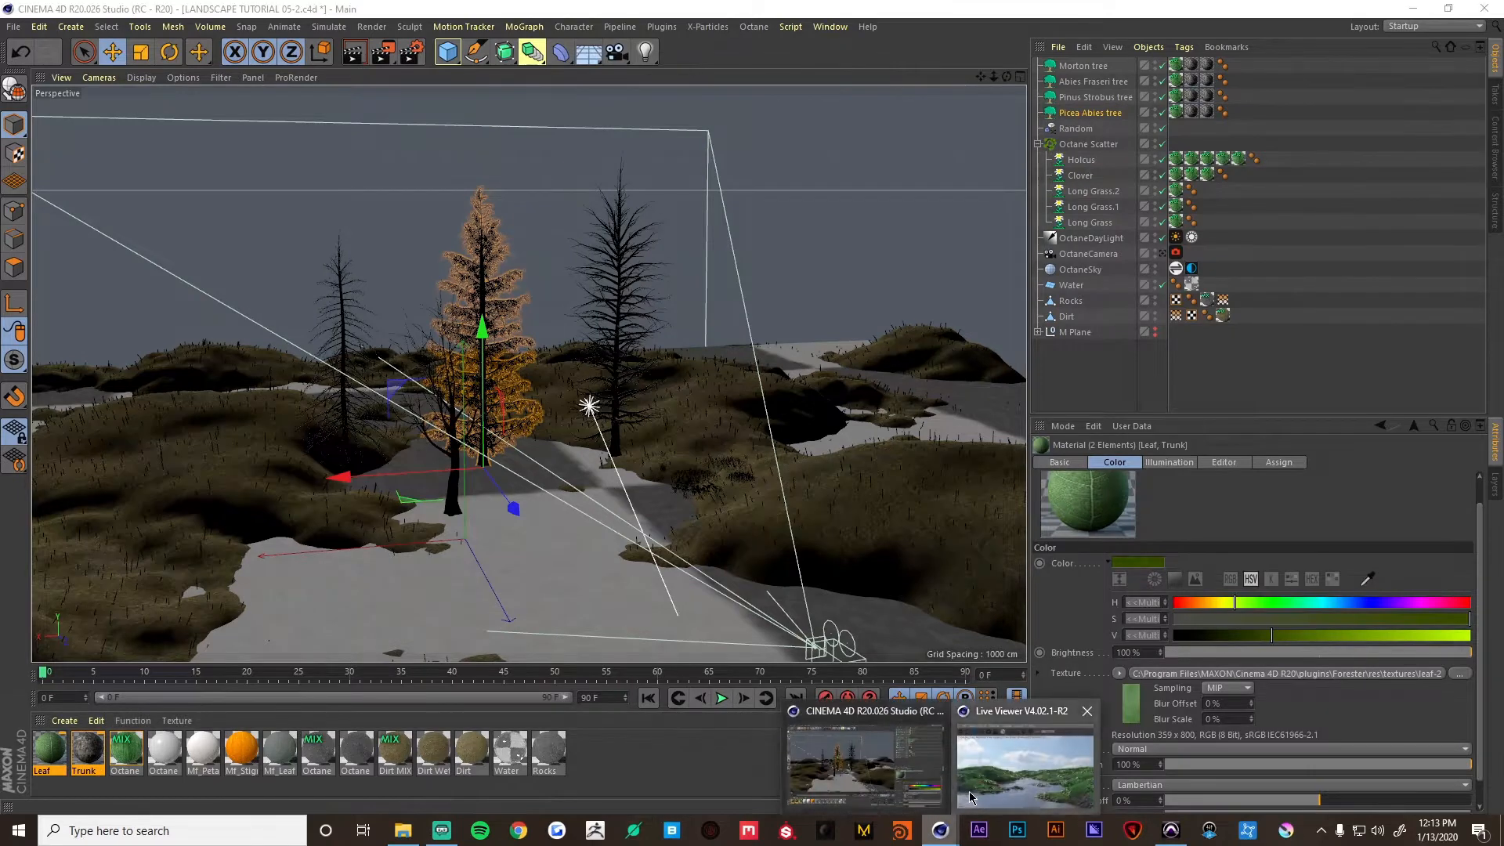
pyautogui.click(1019, 756)
pyautogui.click(193, 96)
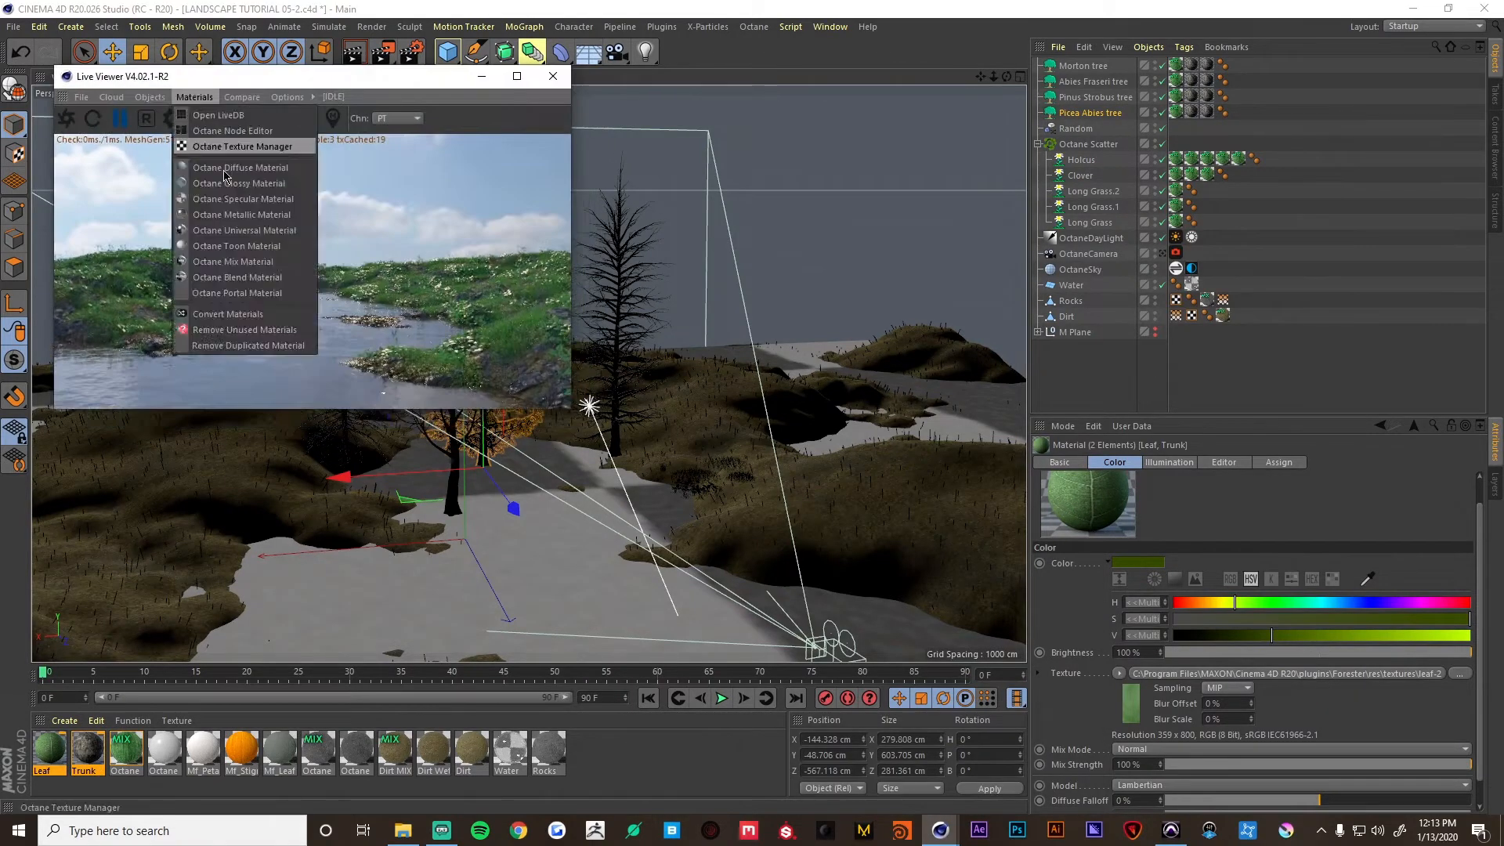
pyautogui.click(228, 314)
pyautogui.click(193, 96)
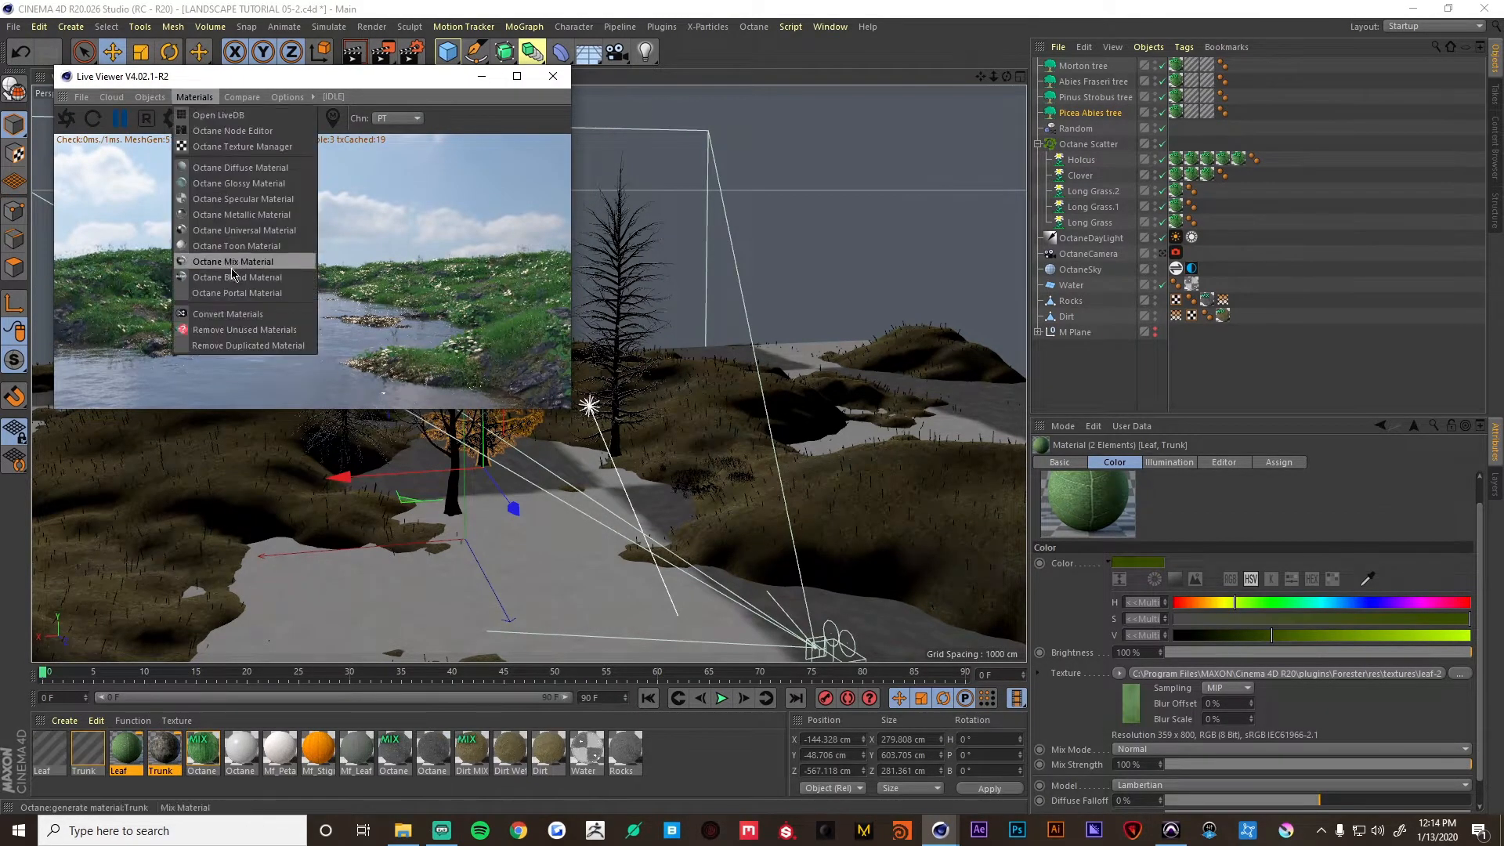
pyautogui.click(233, 330)
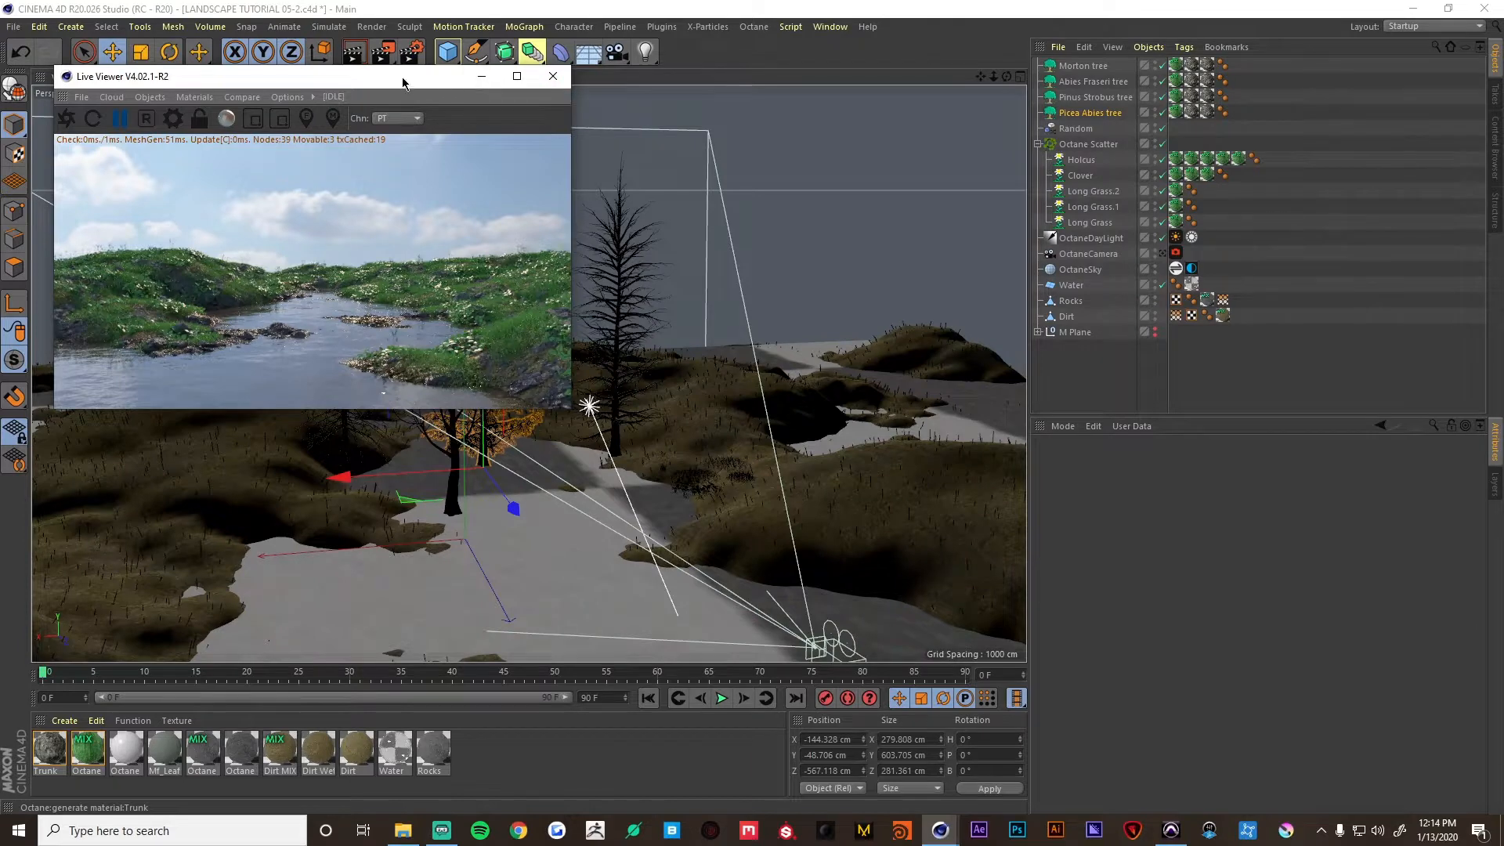
pyautogui.moveTo(450, 85); pyautogui.dragTo(476, 112)
pyautogui.click(507, 104)
pyautogui.click(1349, 161)
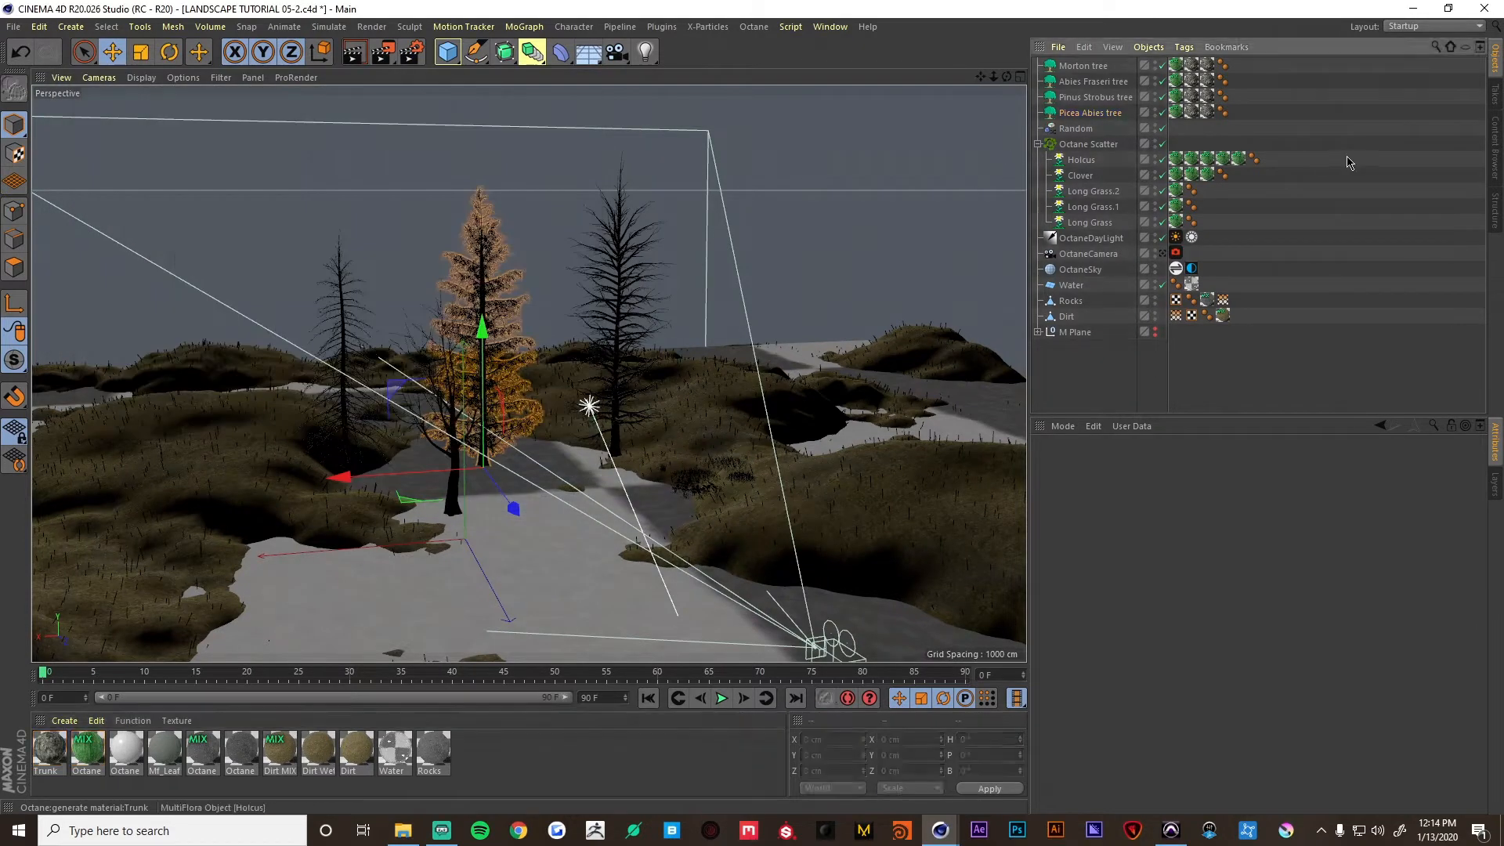
# Set the Picea Abies tree's Viewport Levels to 3 and hide all four Forester trees.
pyautogui.click(1111, 114)
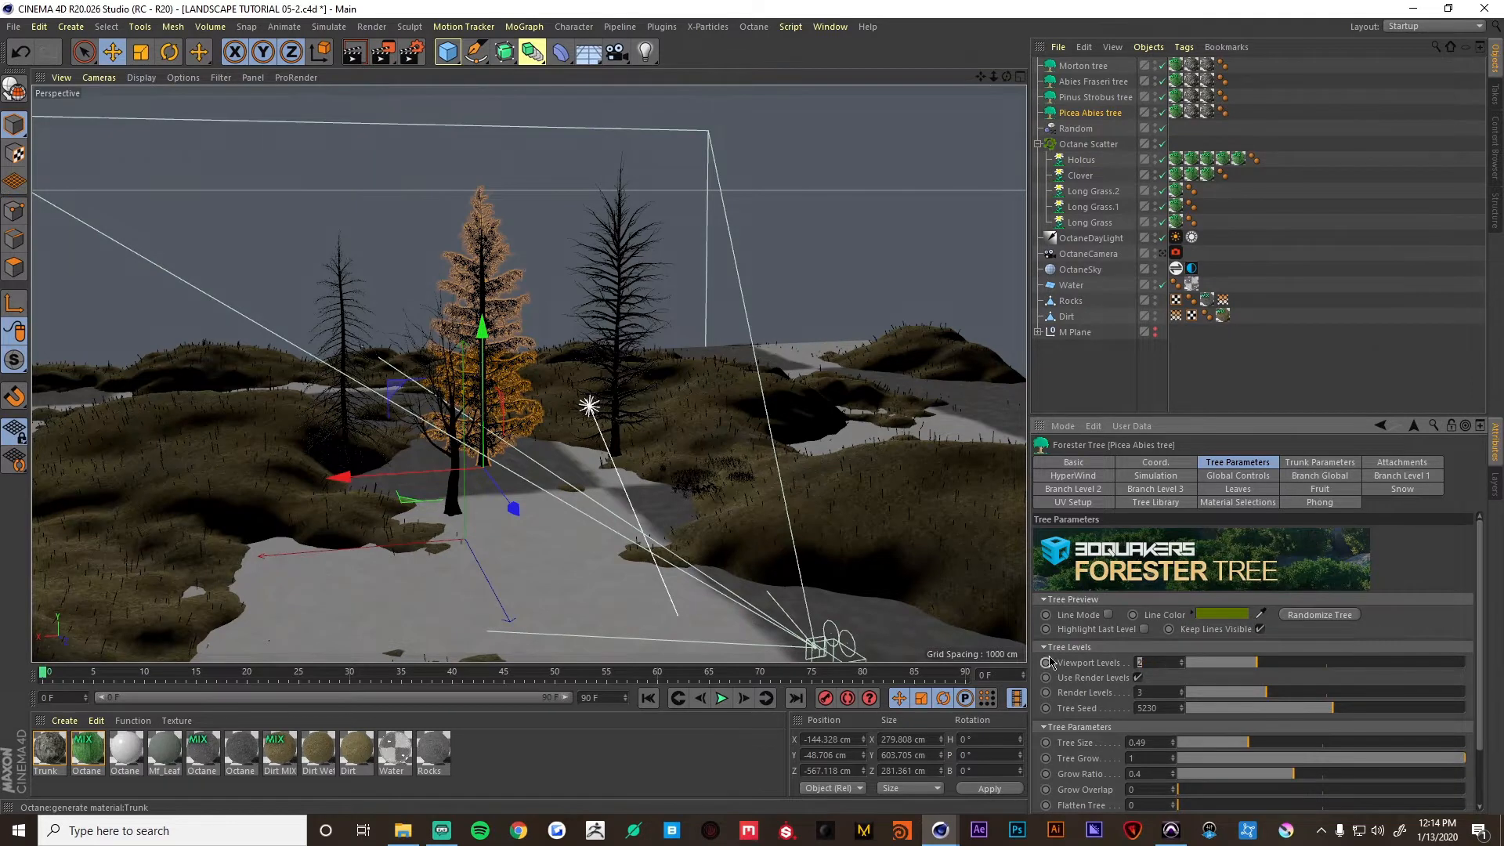
pyautogui.write('3')
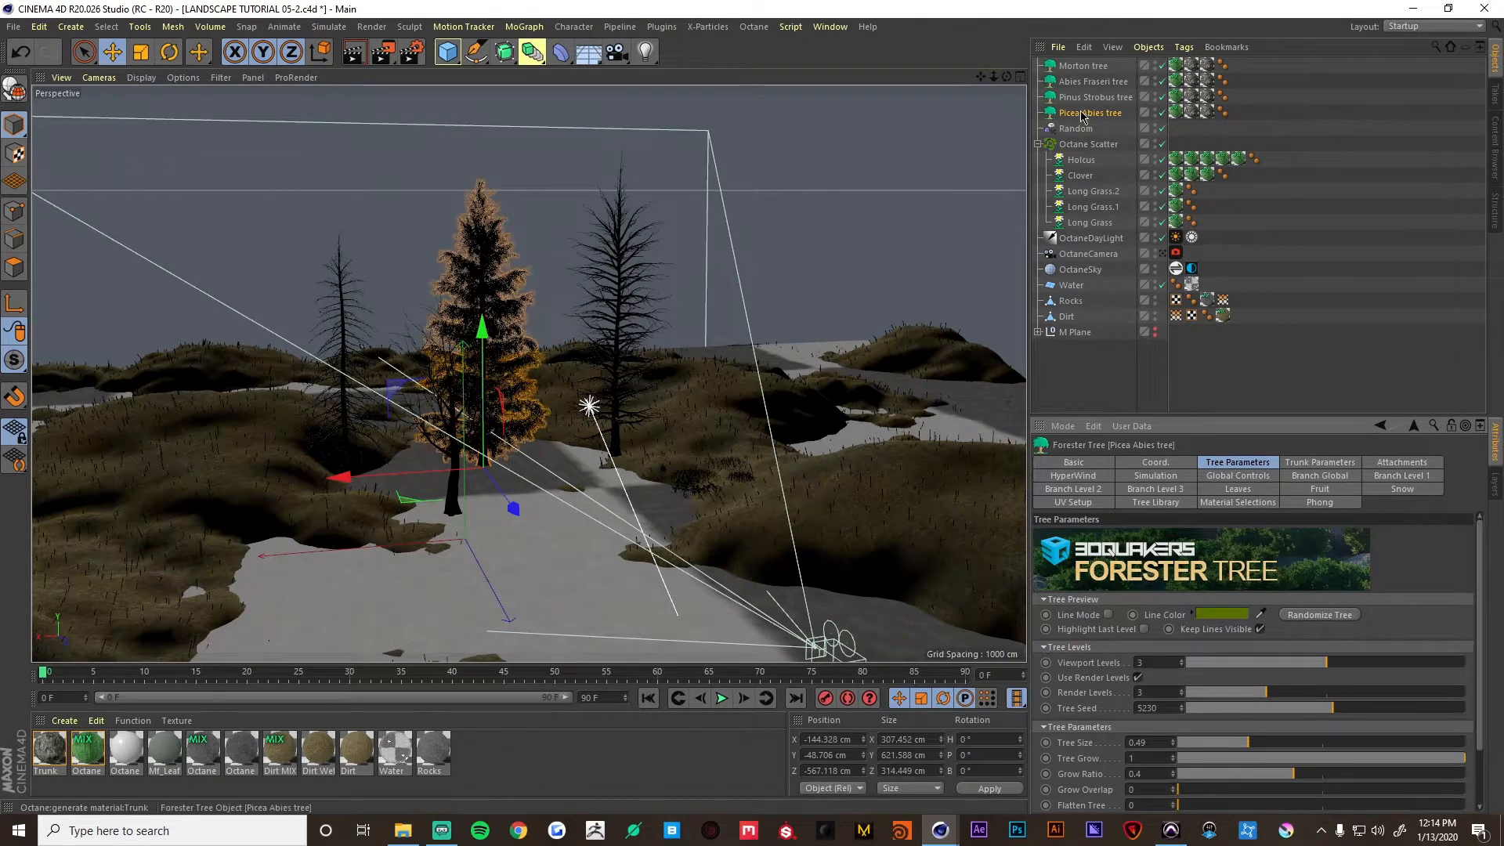
pyautogui.click(1155, 117)
pyautogui.click(1155, 110)
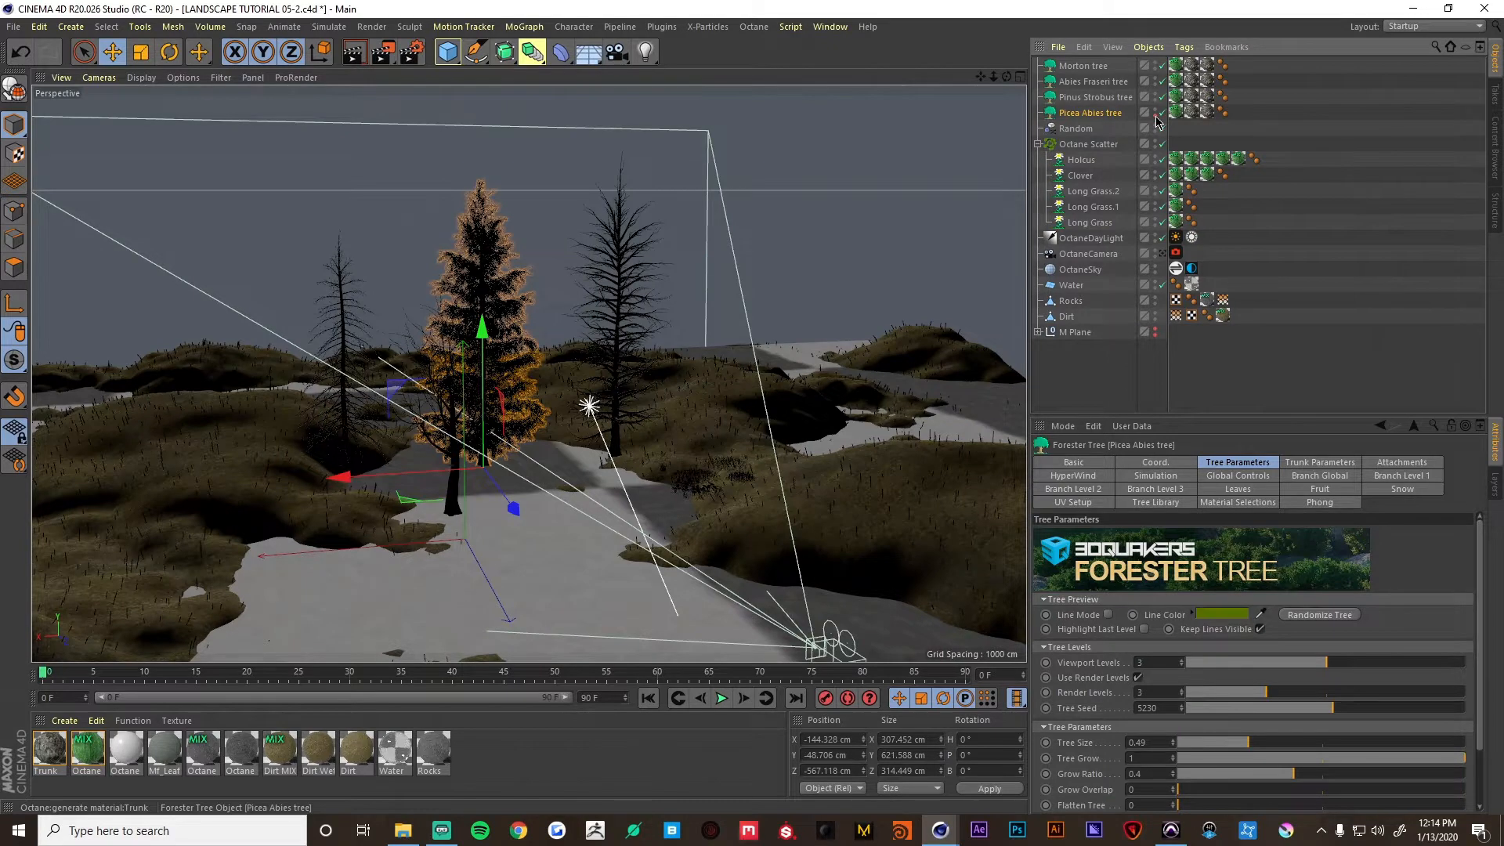
pyautogui.click(1156, 110)
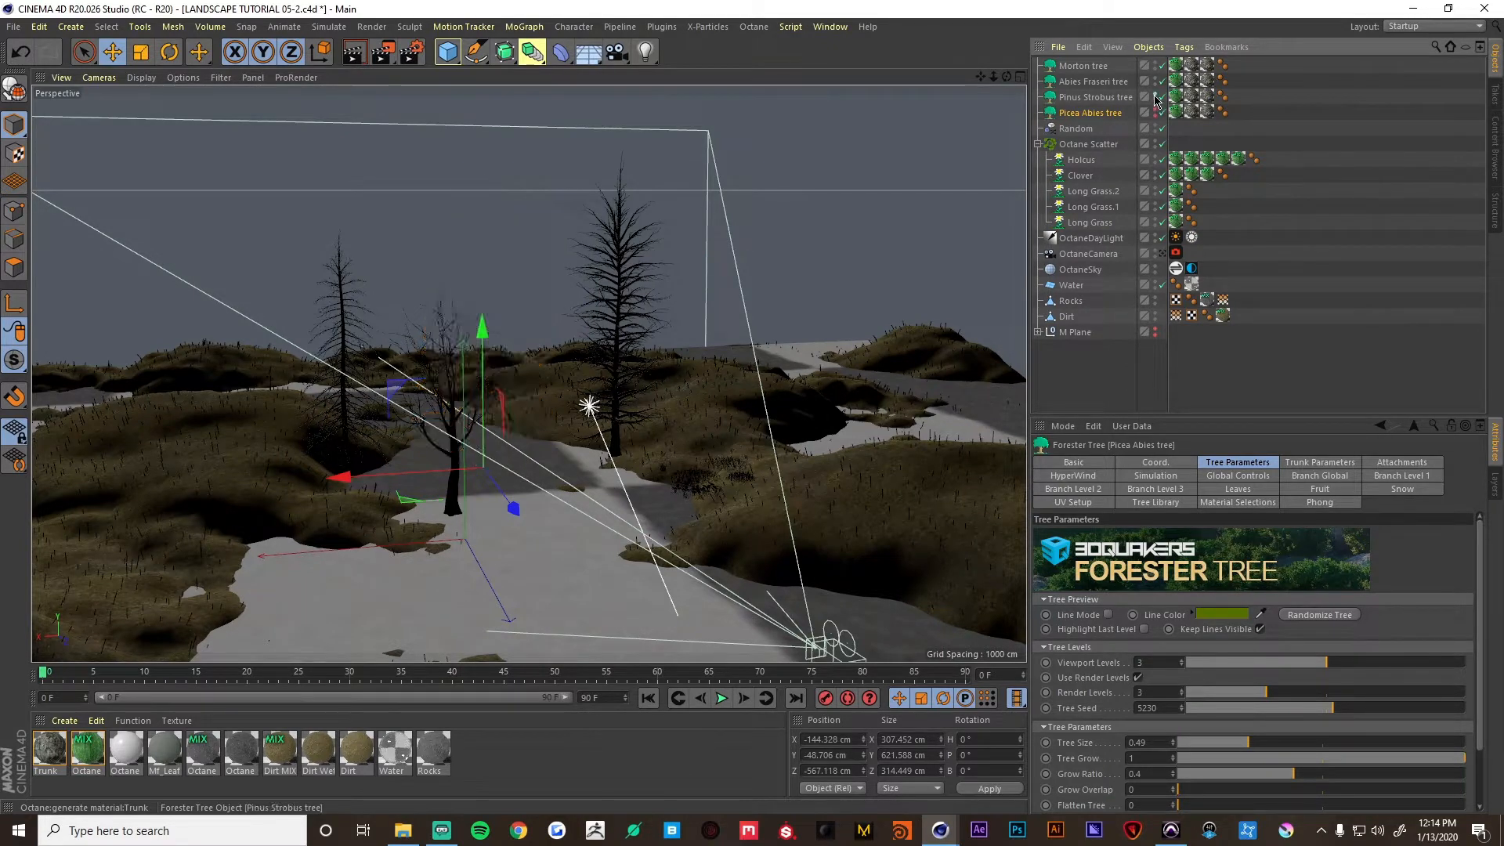
pyautogui.click(1156, 94)
pyautogui.click(1156, 79)
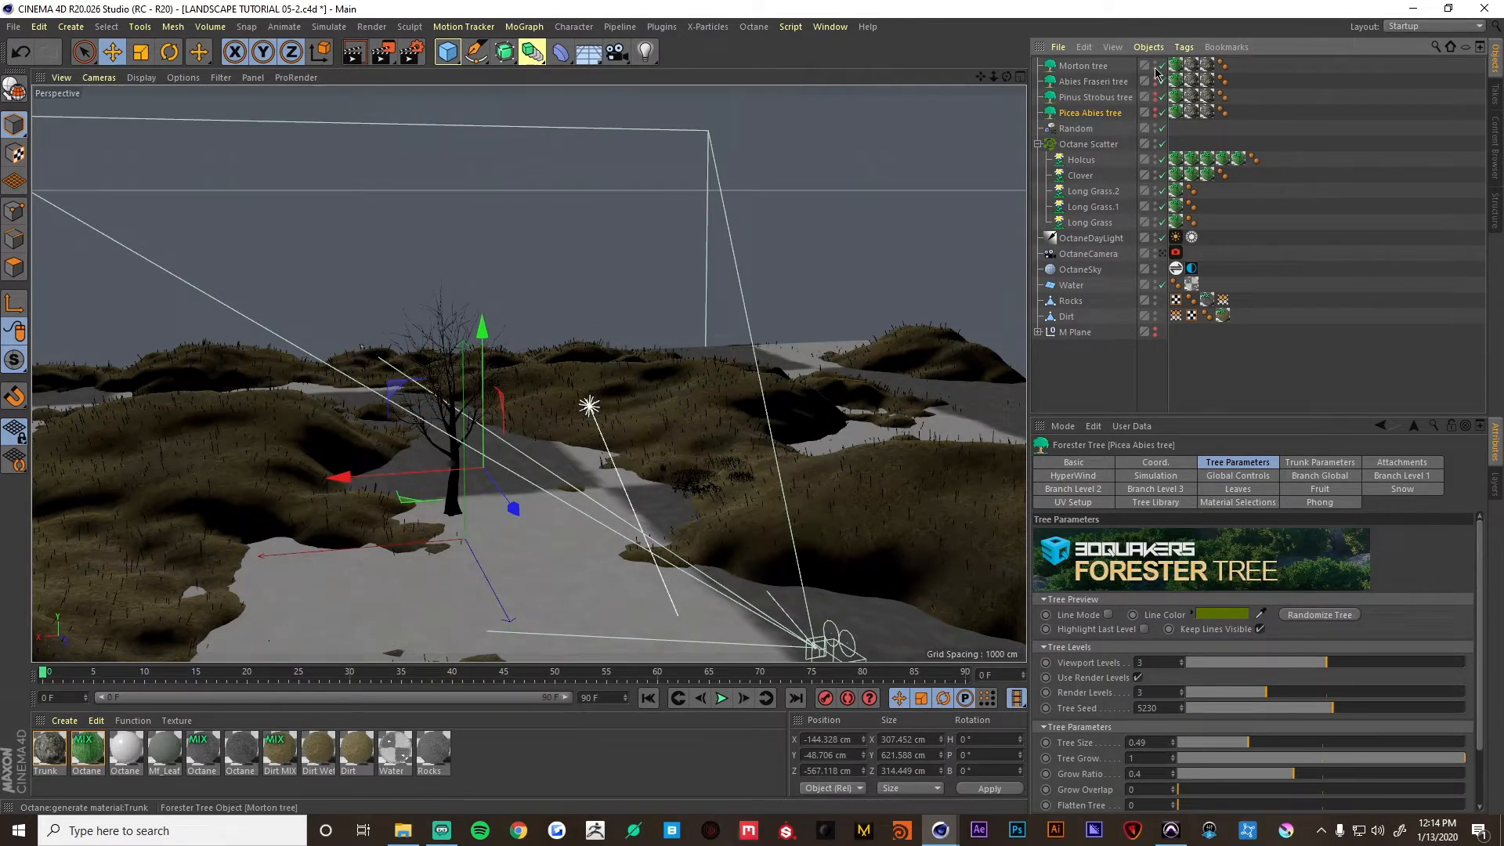
pyautogui.click(1156, 64)
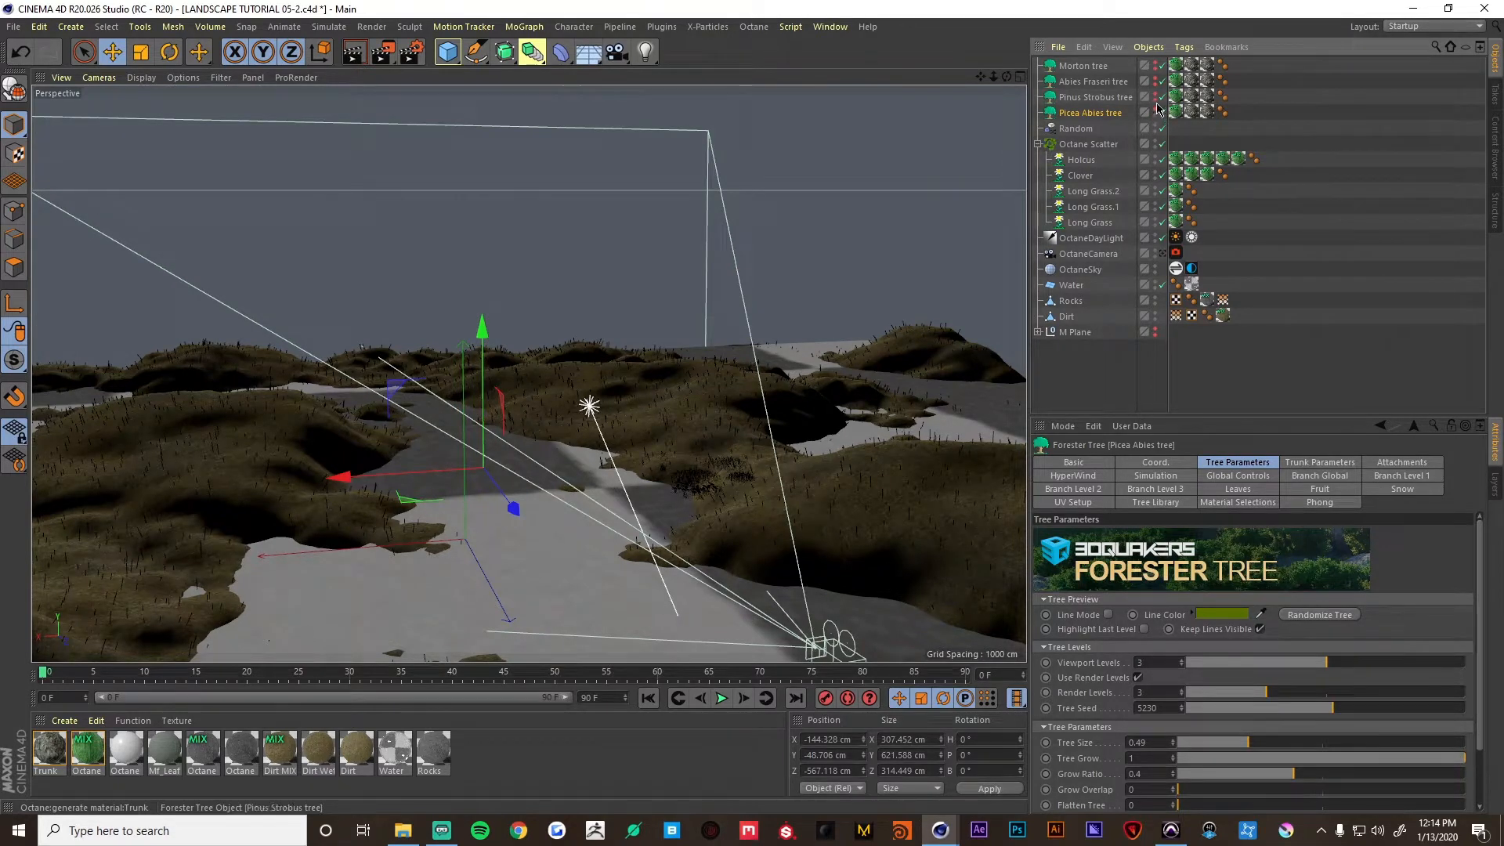
# Set the Pinus Strobus tree's Viewport Levels to 4.
pyautogui.click(1334, 131)
pyautogui.click(1097, 99)
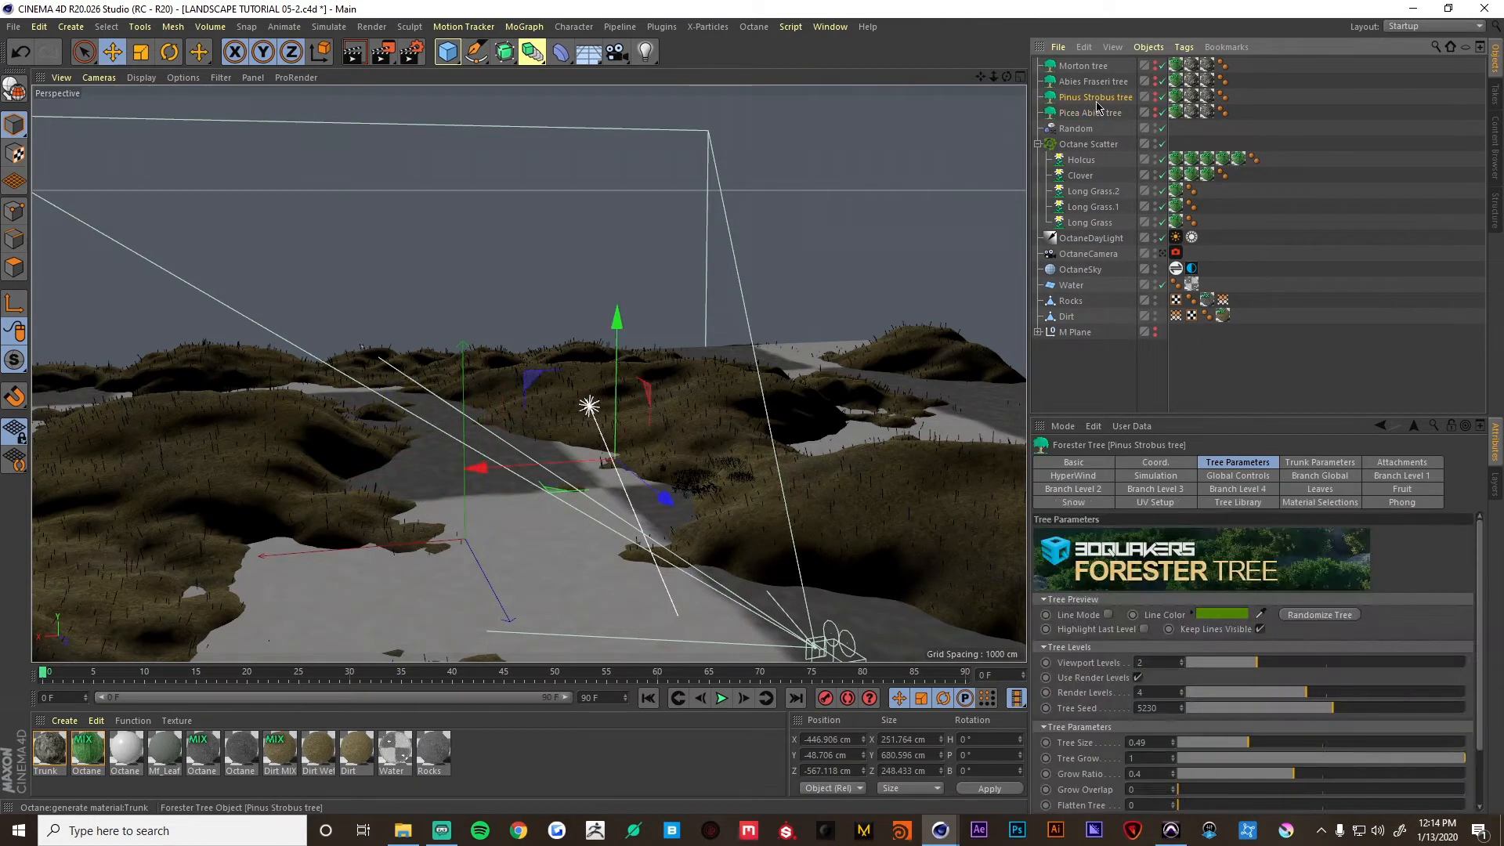
pyautogui.click(1152, 663)
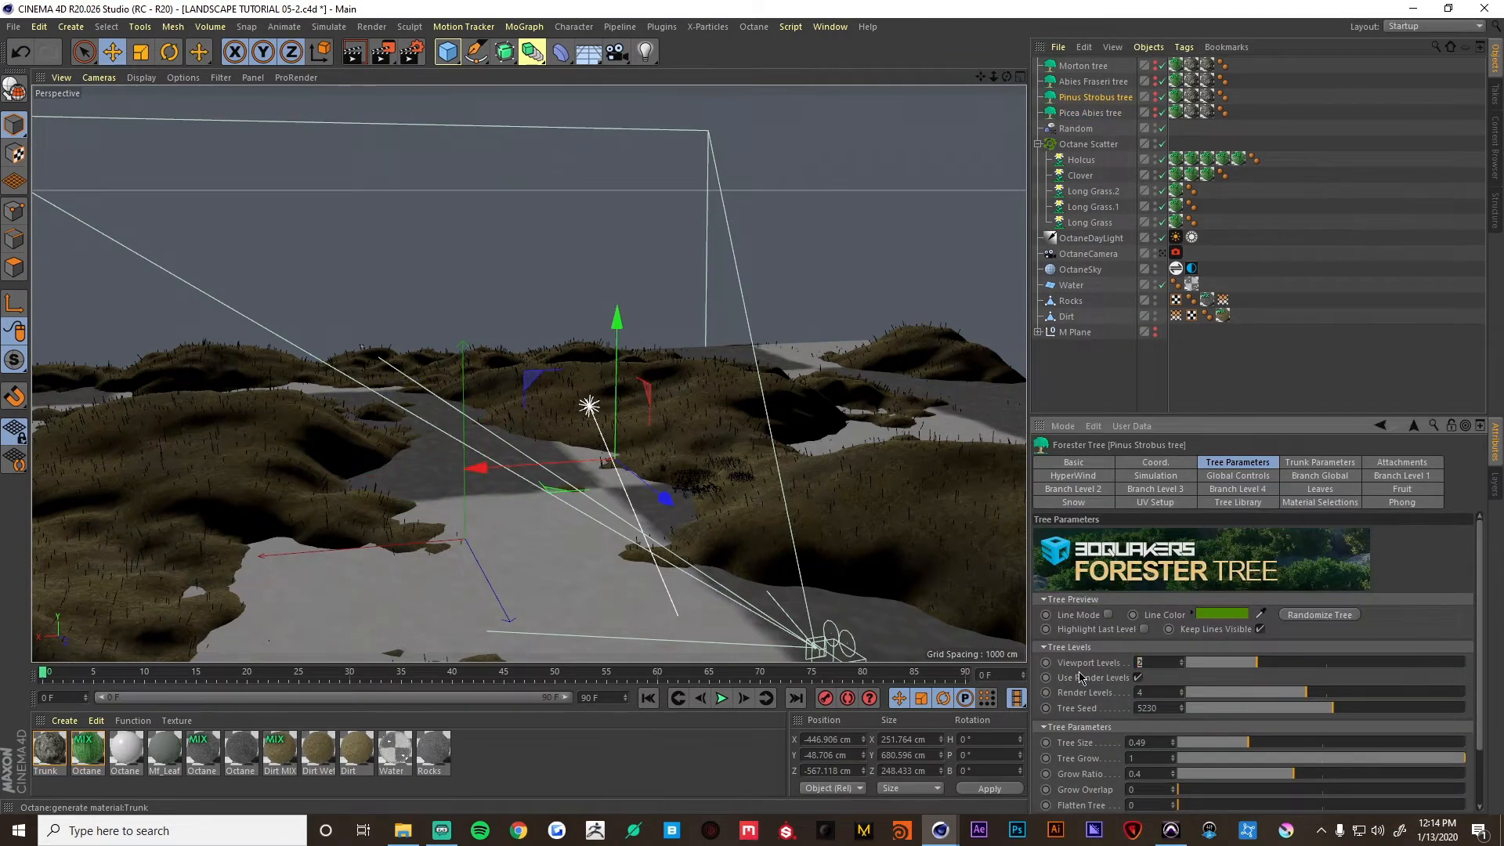
pyautogui.click(1292, 398)
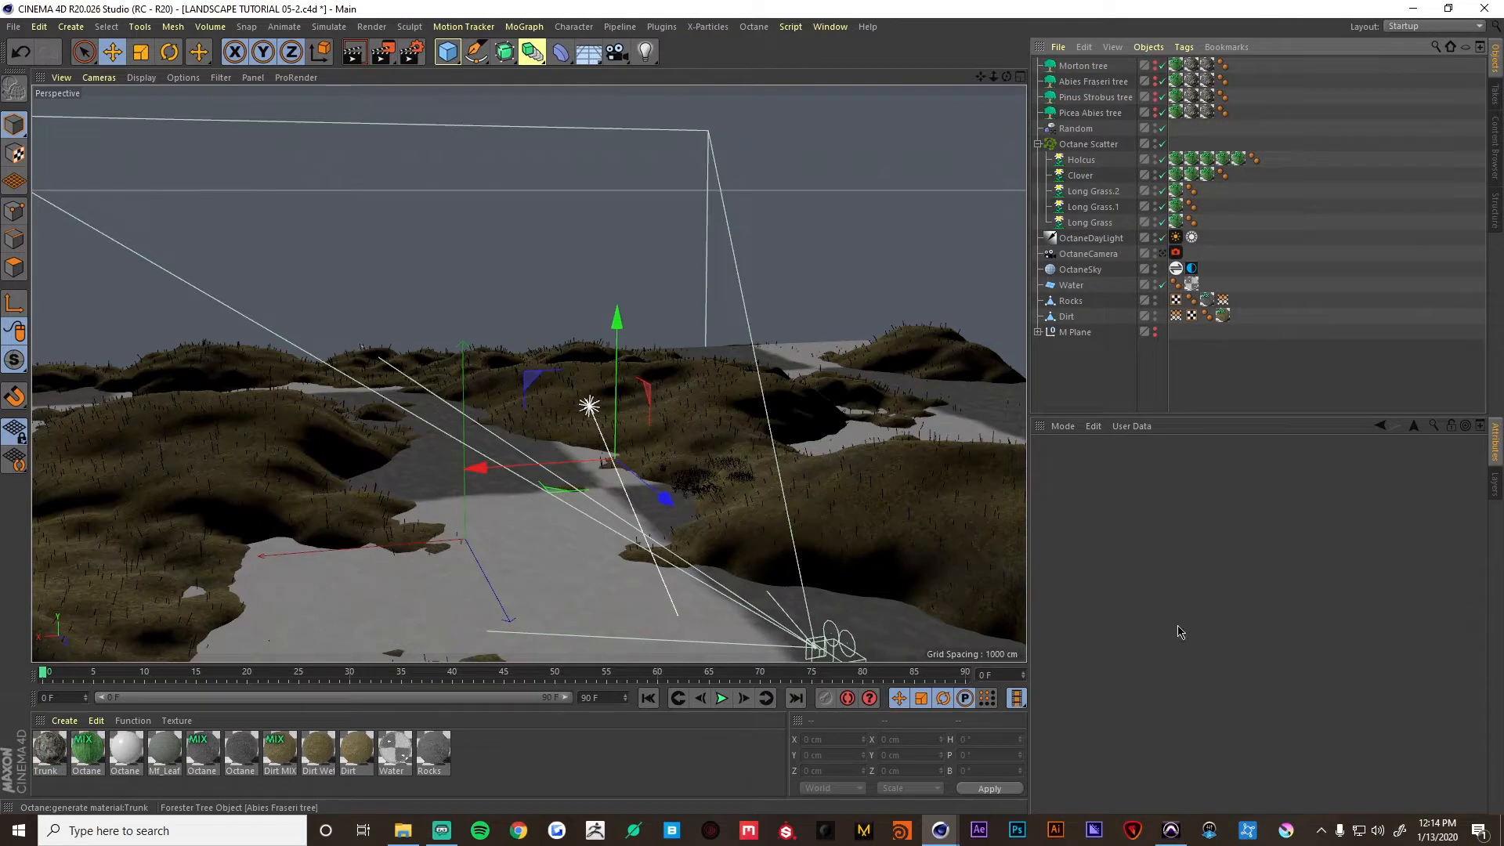
pyautogui.click(1105, 83)
pyautogui.click(1104, 97)
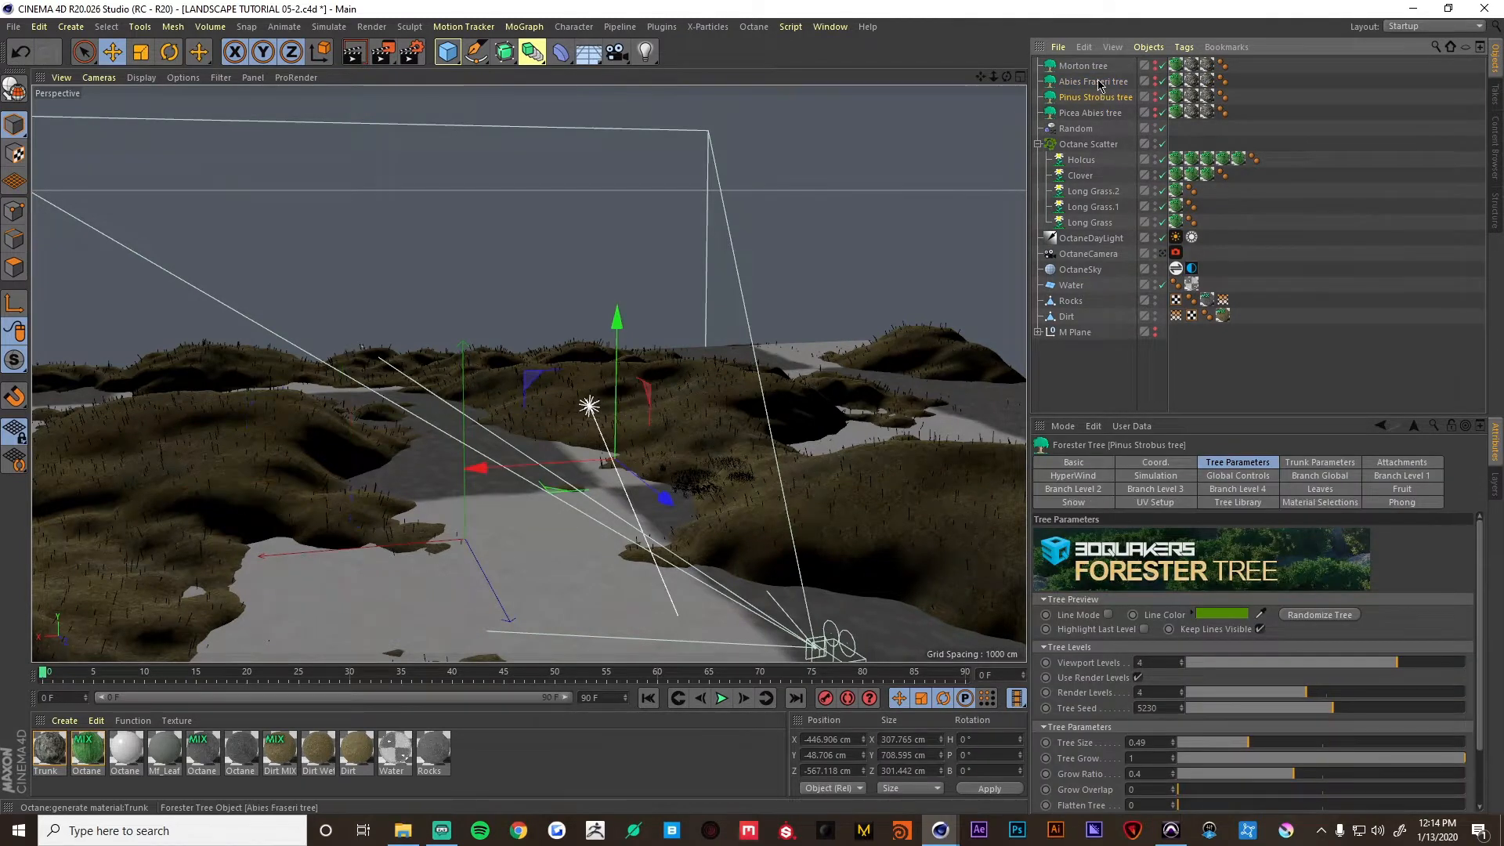
# Set Viewport Levels to 3 for the Abies Fraseri tree and to 5 for the Morton tree.
pyautogui.click(1104, 83)
pyautogui.moveTo(1149, 662); pyautogui.dragTo(1103, 662)
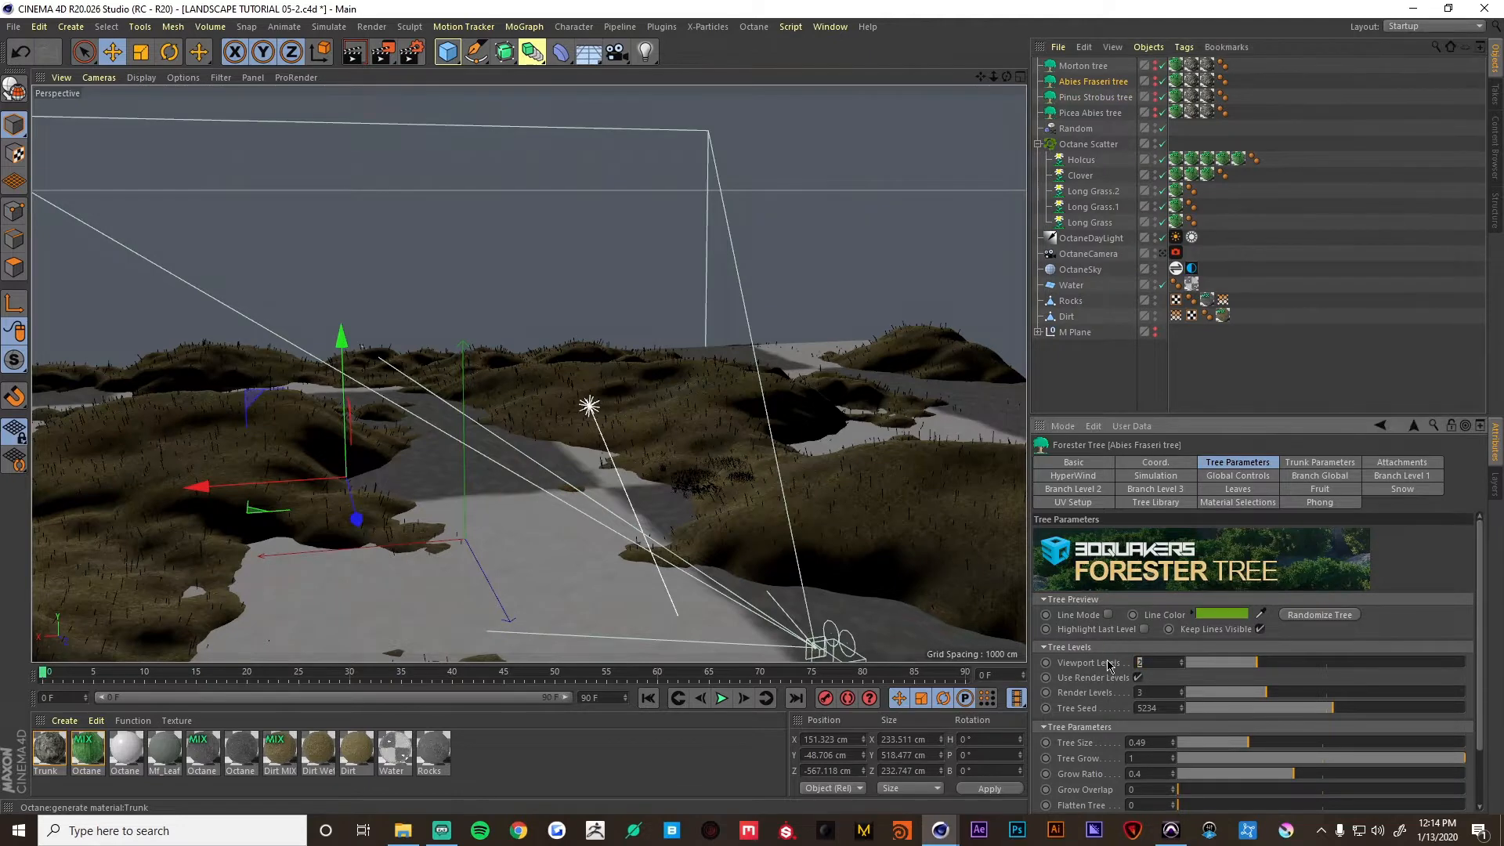
pyautogui.write('3')
pyautogui.press('Return')
pyautogui.click(1088, 67)
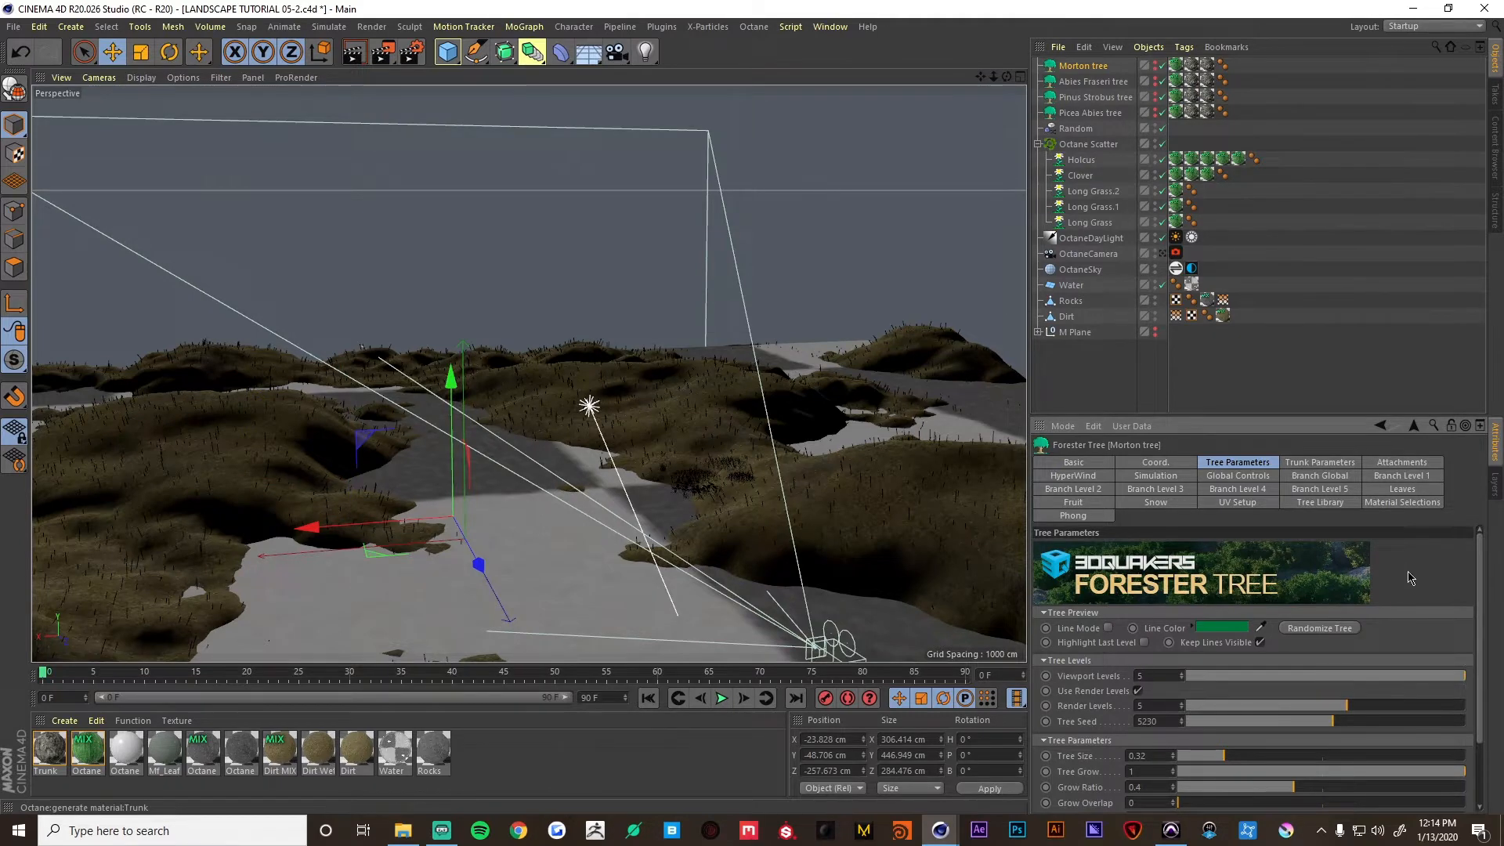
pyautogui.click(883, 99)
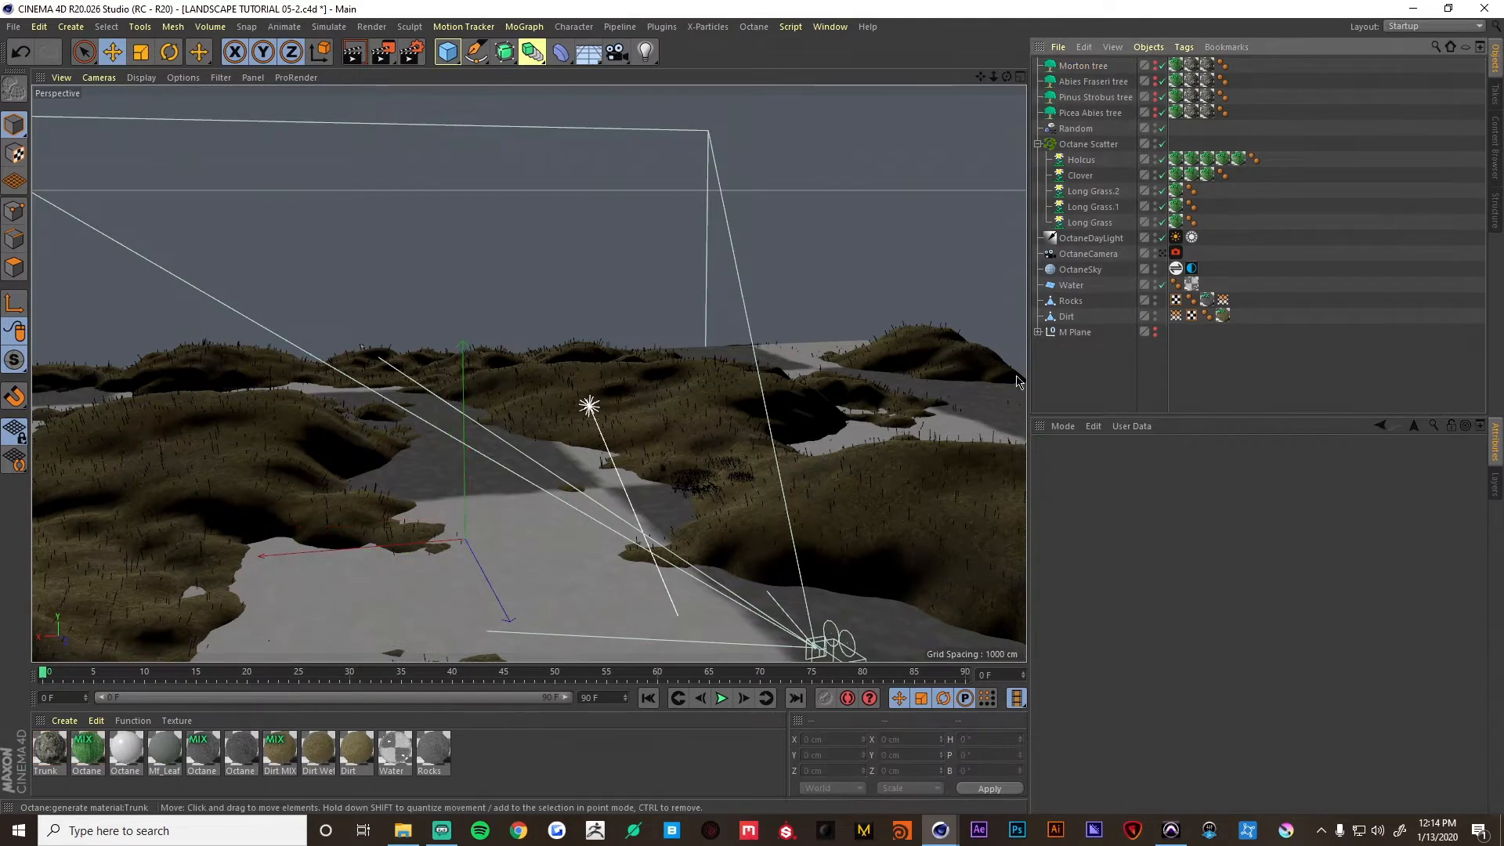
# Duplicate the Octane Scatter object above the trees and delete the copy's five MultiFlora plants.
pyautogui.click(1090, 147)
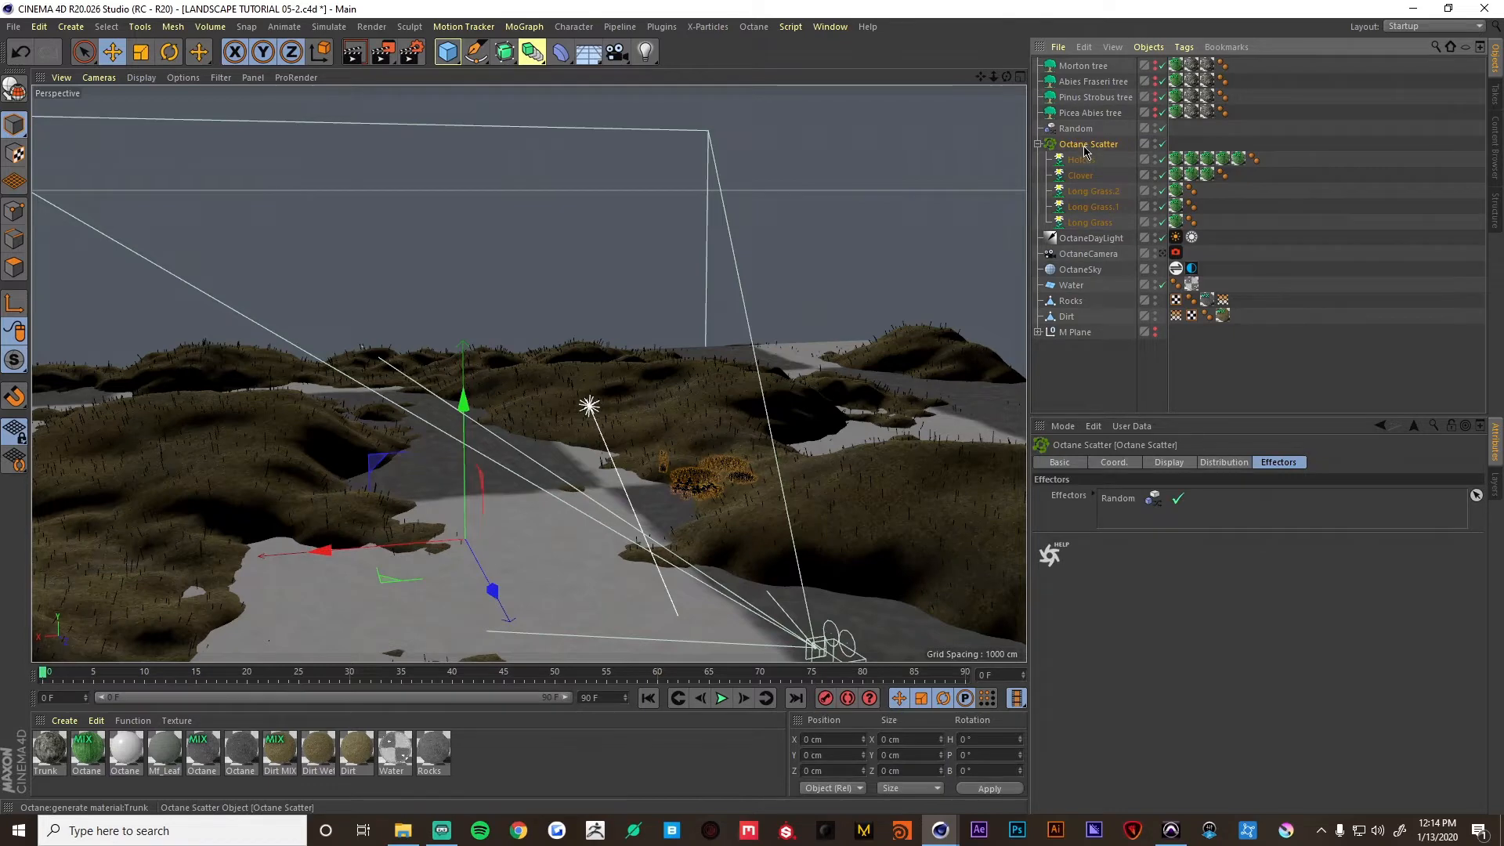
pyautogui.keyDown('ctrl'); pyautogui.moveTo(1084, 149); pyautogui.dragTo(1106, 68); pyautogui.keyUp('ctrl')
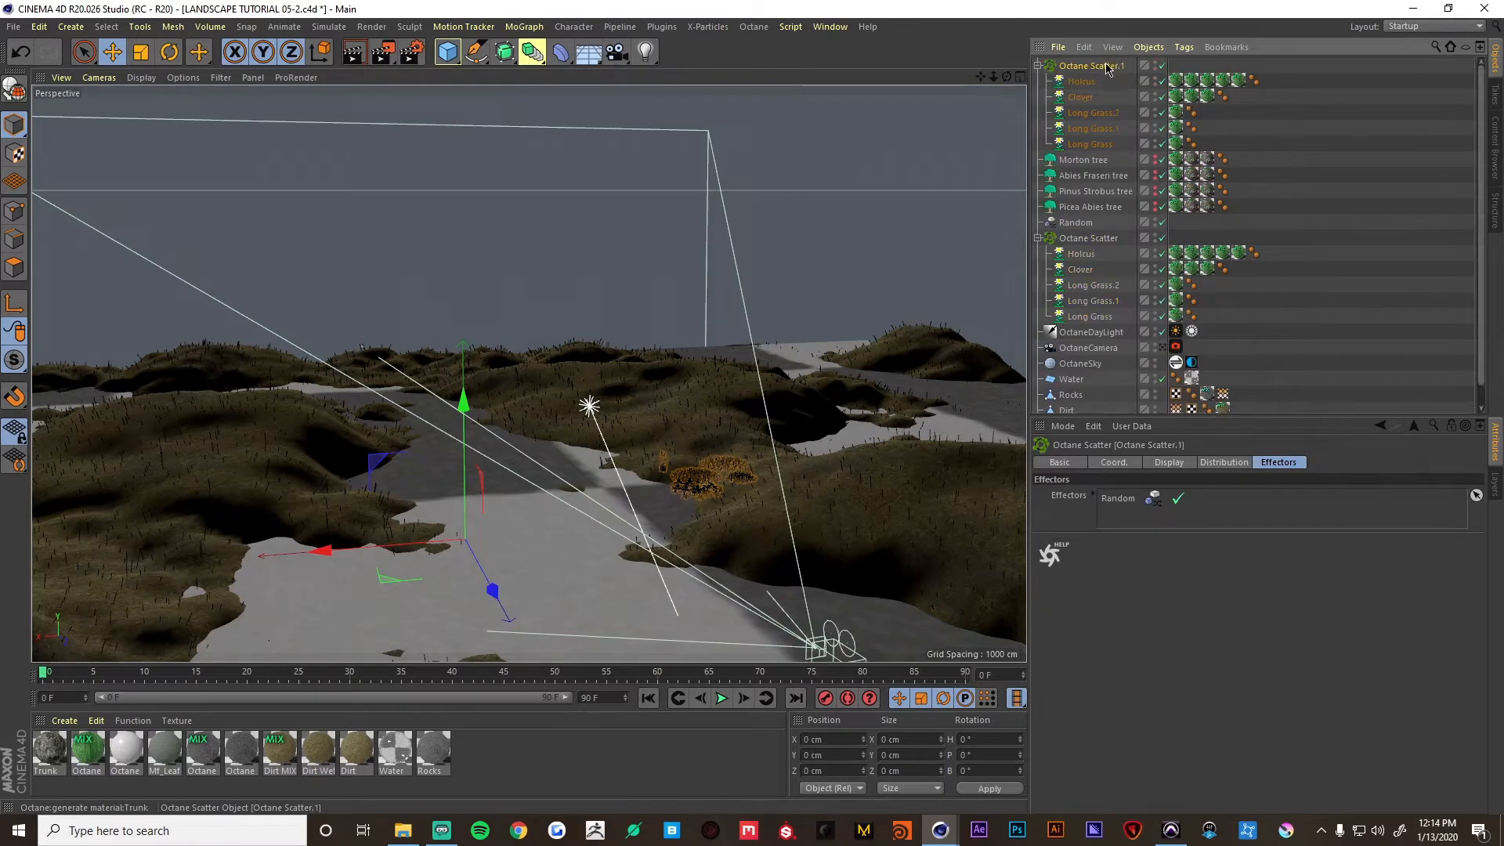
pyautogui.click(1332, 161)
pyautogui.click(1098, 147)
pyautogui.keyDown('shift'); pyautogui.click(1086, 84); pyautogui.keyUp('shift')
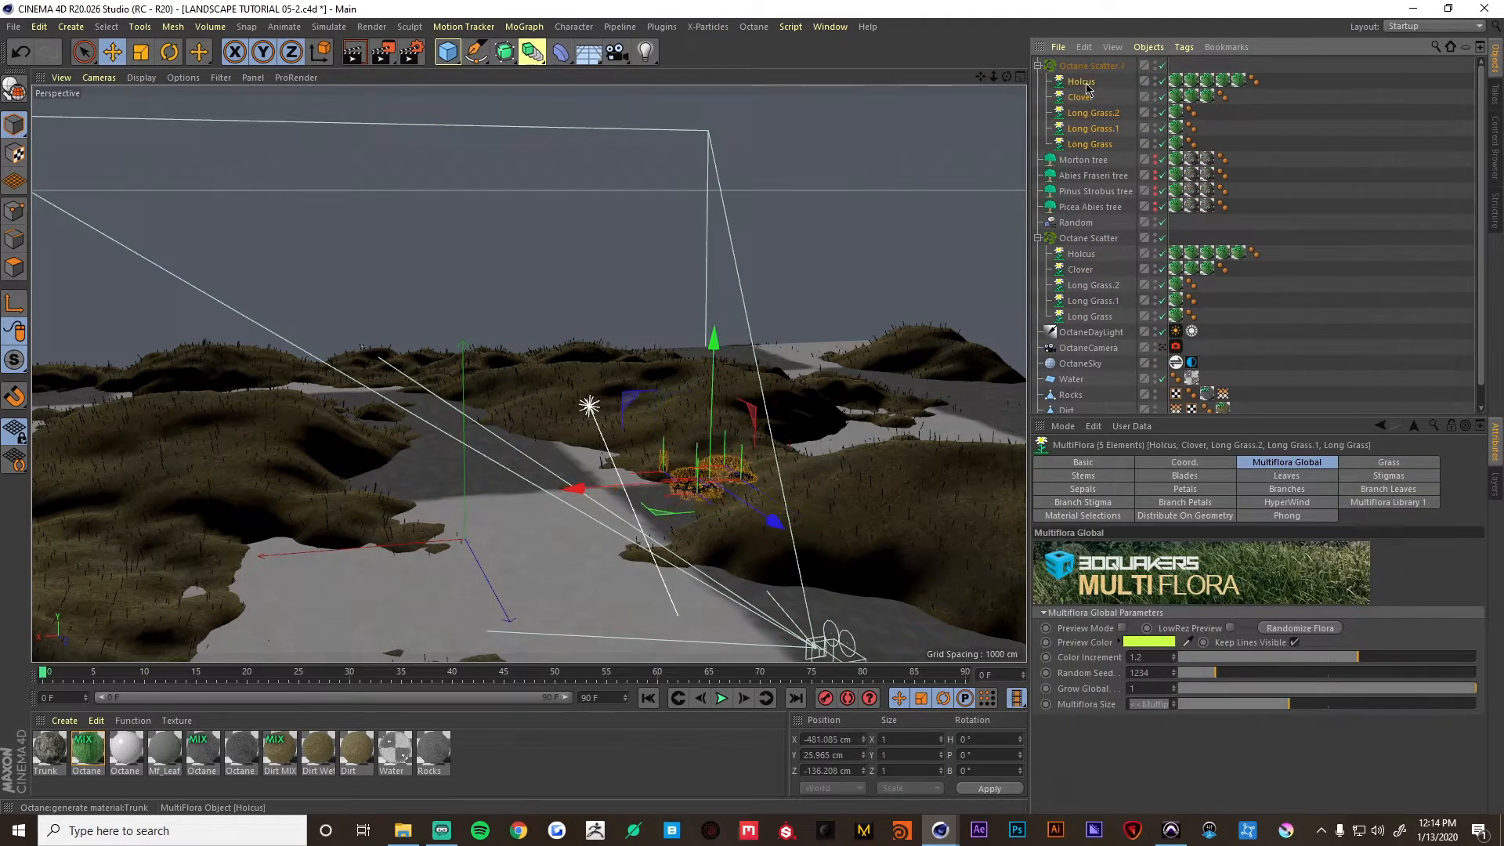
pyautogui.press('Delete')
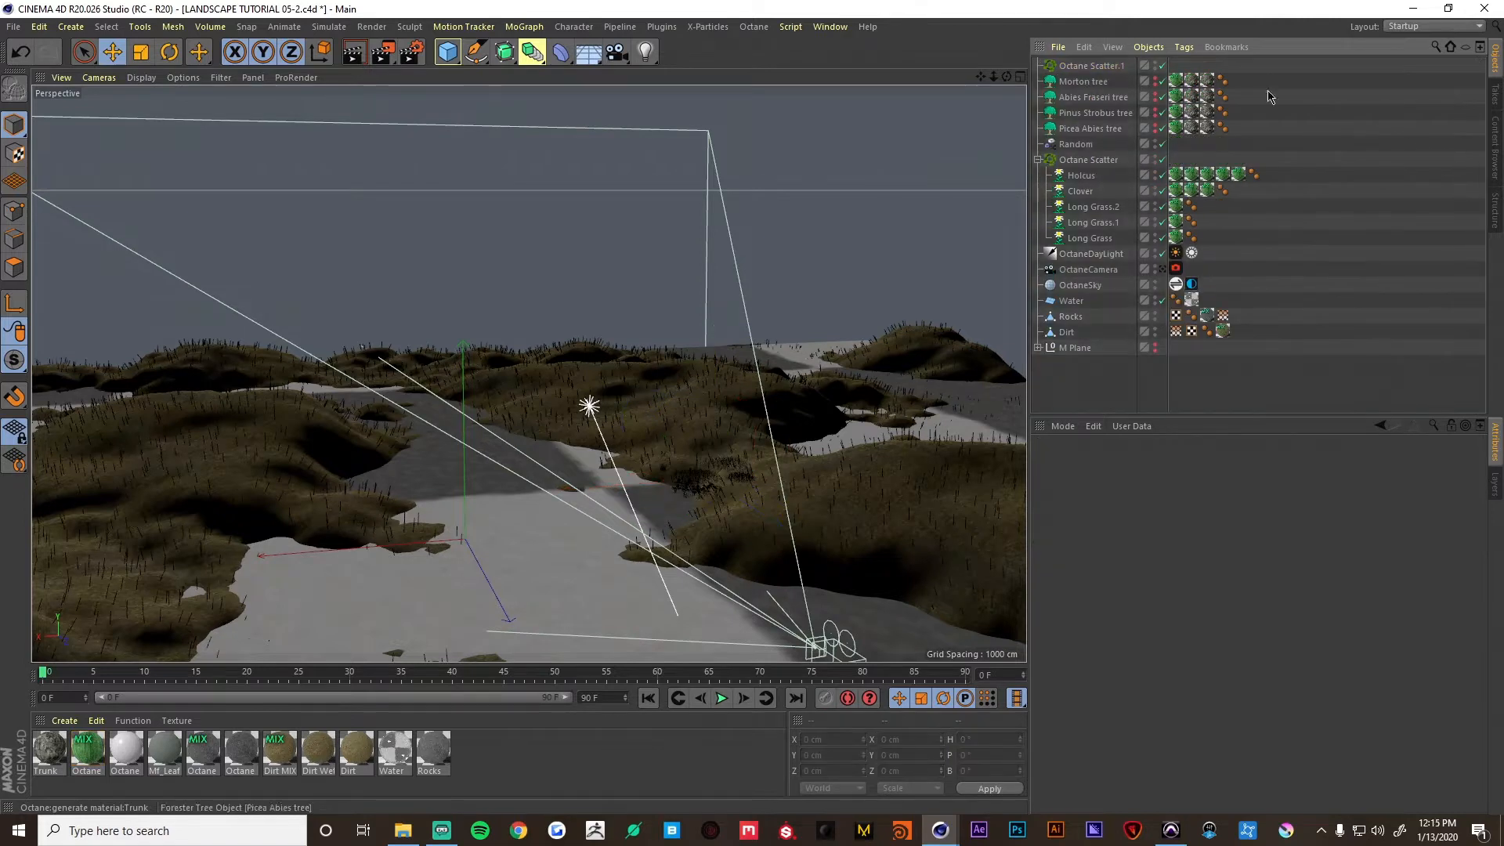
# Make the Morton, Abies Fraseri, Pinus Strobus and Picea Abies trees children of the duplicated Octane Scatter.
pyautogui.click(1085, 81)
pyautogui.keyDown('shift'); pyautogui.click(1076, 132); pyautogui.keyUp('shift')
pyautogui.moveTo(1076, 132); pyautogui.dragTo(1094, 68)
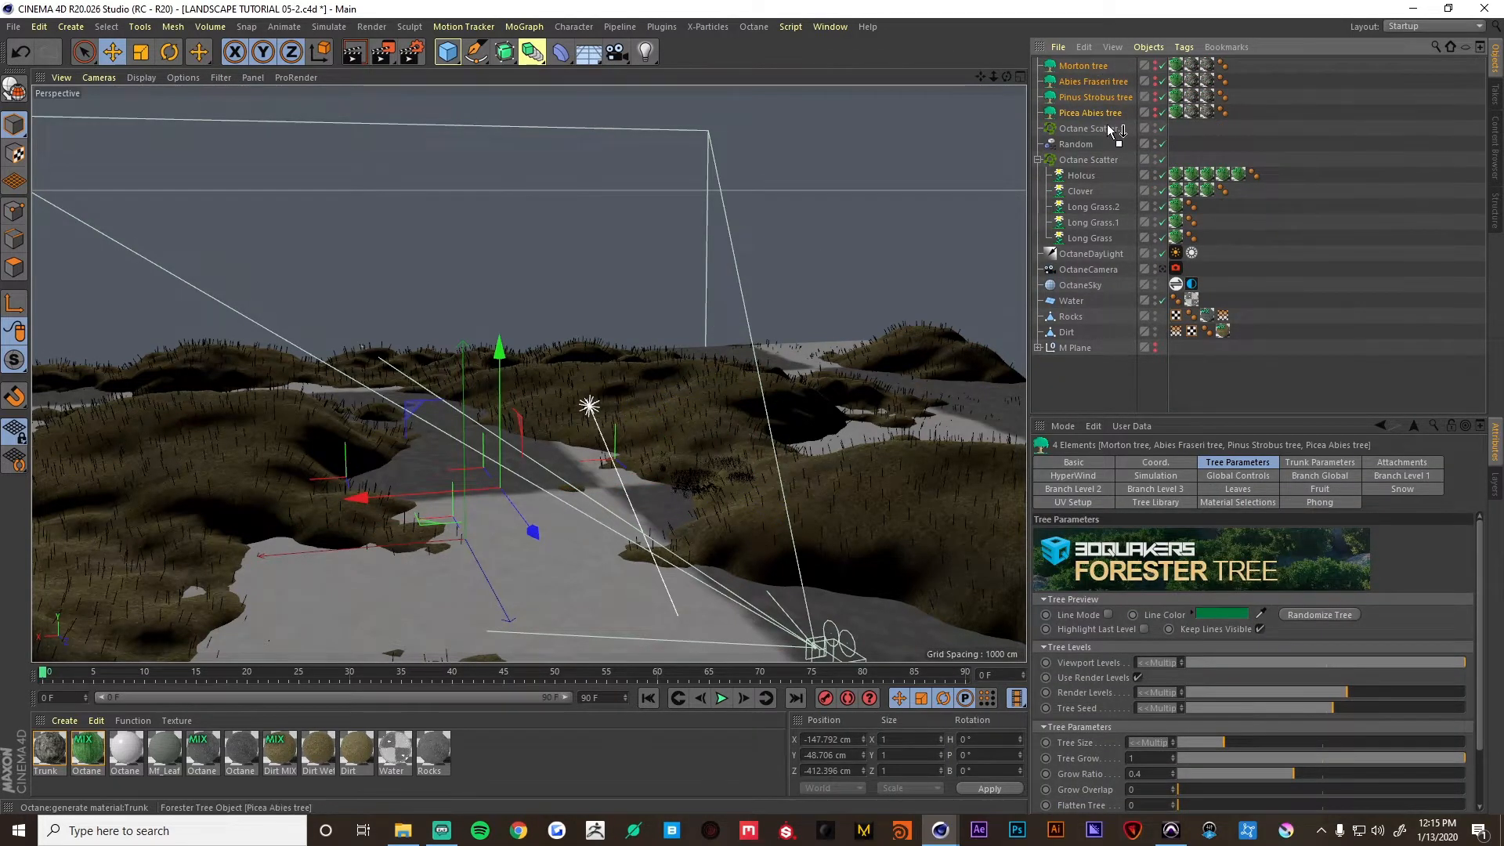
pyautogui.moveTo(1110, 131); pyautogui.dragTo(1112, 130)
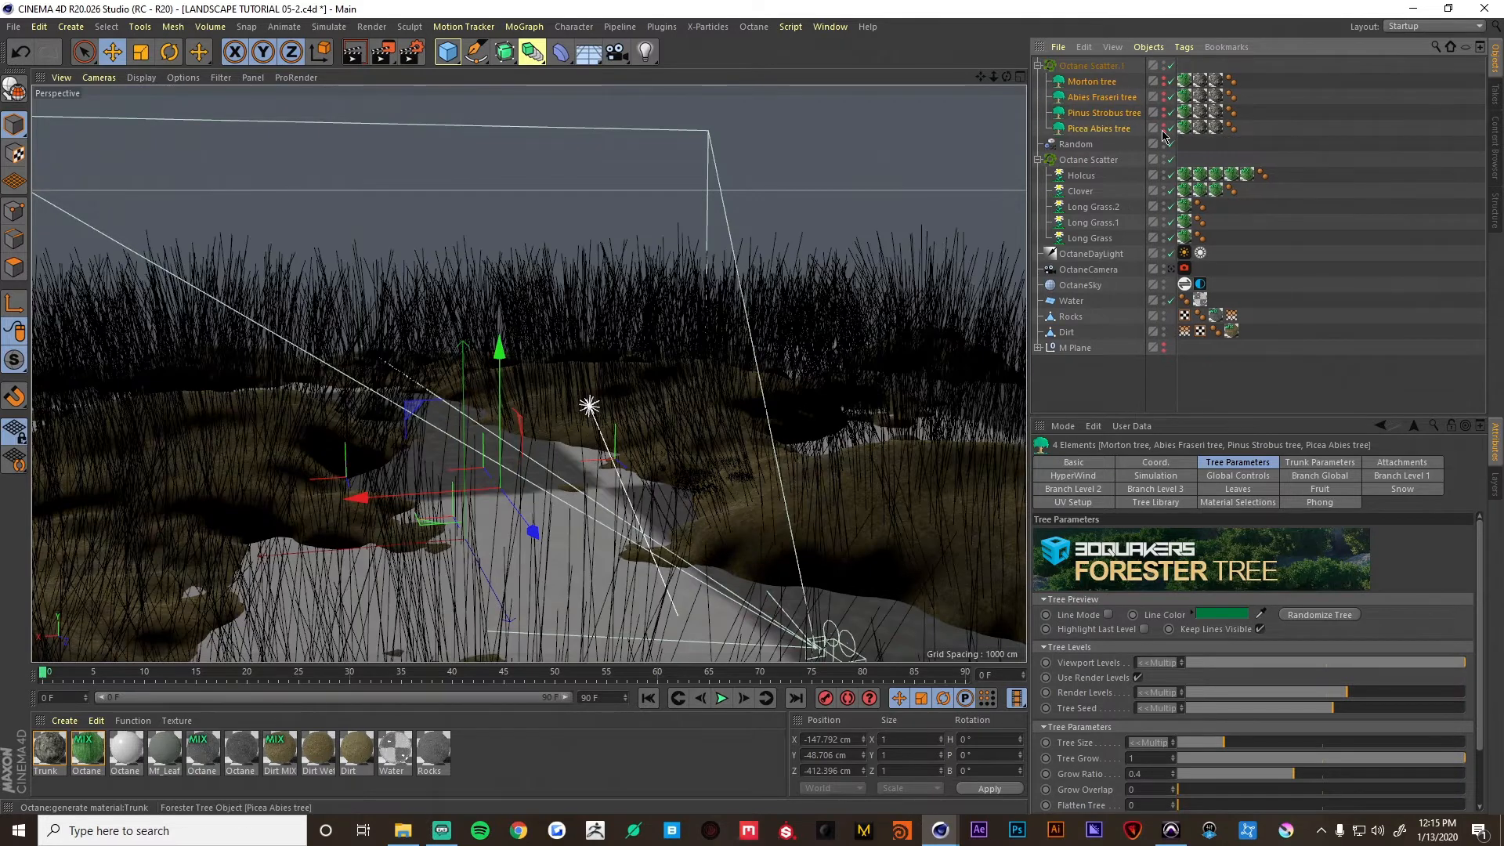
# Set the tree scatter's distribution Count to 100.
pyautogui.click(1091, 66)
pyautogui.click(1167, 462)
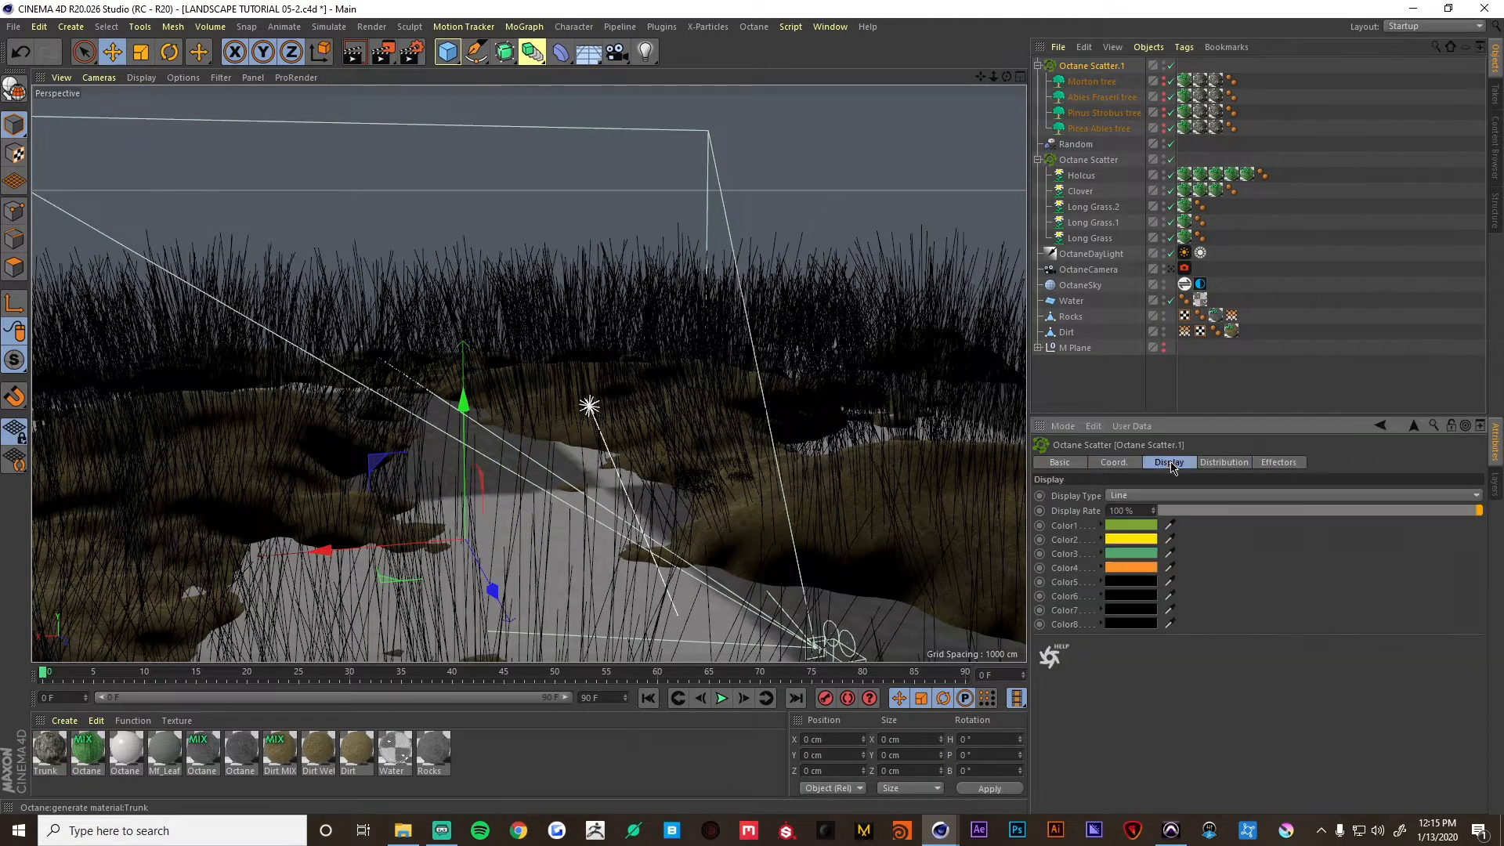
pyautogui.click(1222, 463)
pyautogui.doubleClick(1135, 541)
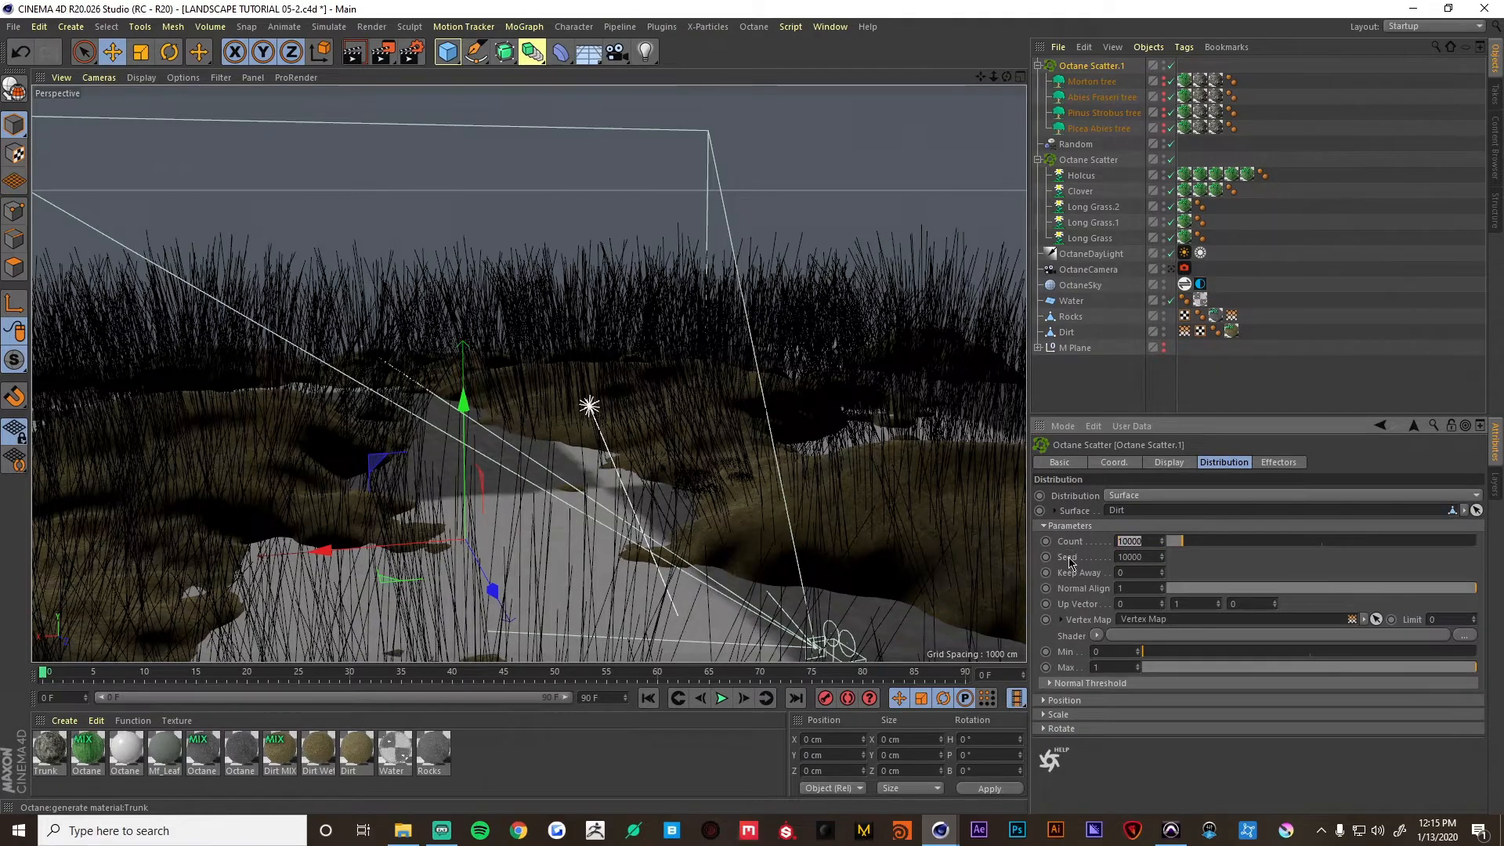
pyautogui.write('100')
pyautogui.press('Return')
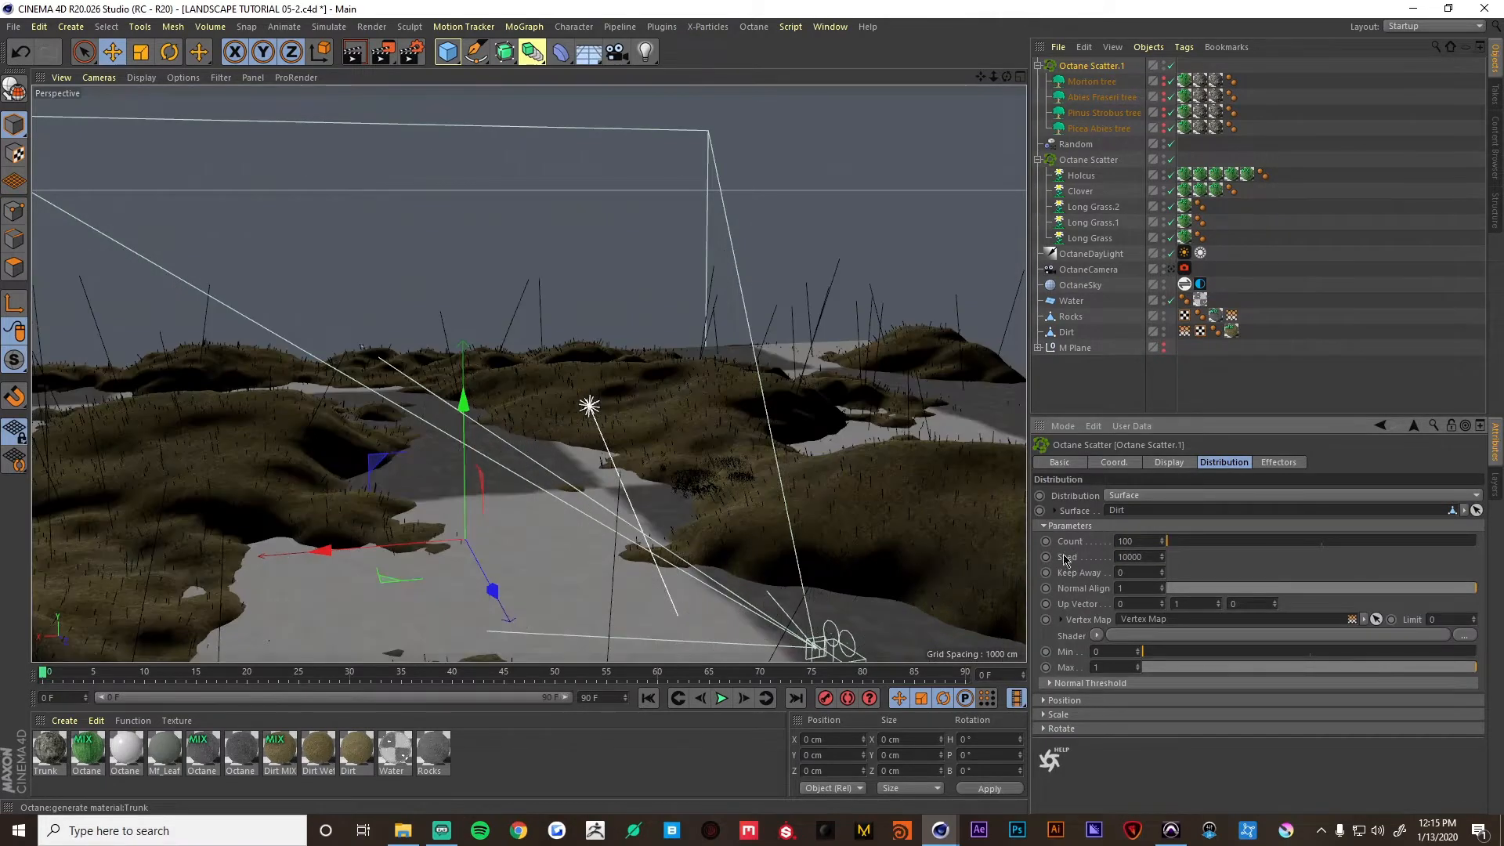
# Reduce the tree scatter's Normal Align to 0.08 so the trees stand nearly upright.
pyautogui.moveTo(730, 412)
pyautogui.keyDown('alt'); pyautogui.mouseDown()
pyautogui.moveTo(617, 379)
pyautogui.moveTo(754, 420)
pyautogui.moveTo(746, 435)
pyautogui.mouseUp(); pyautogui.keyUp('alt')
pyautogui.keyDown('alt'); pyautogui.moveTo(578, 367); pyautogui.dragTo(473, 337); pyautogui.keyUp('alt')
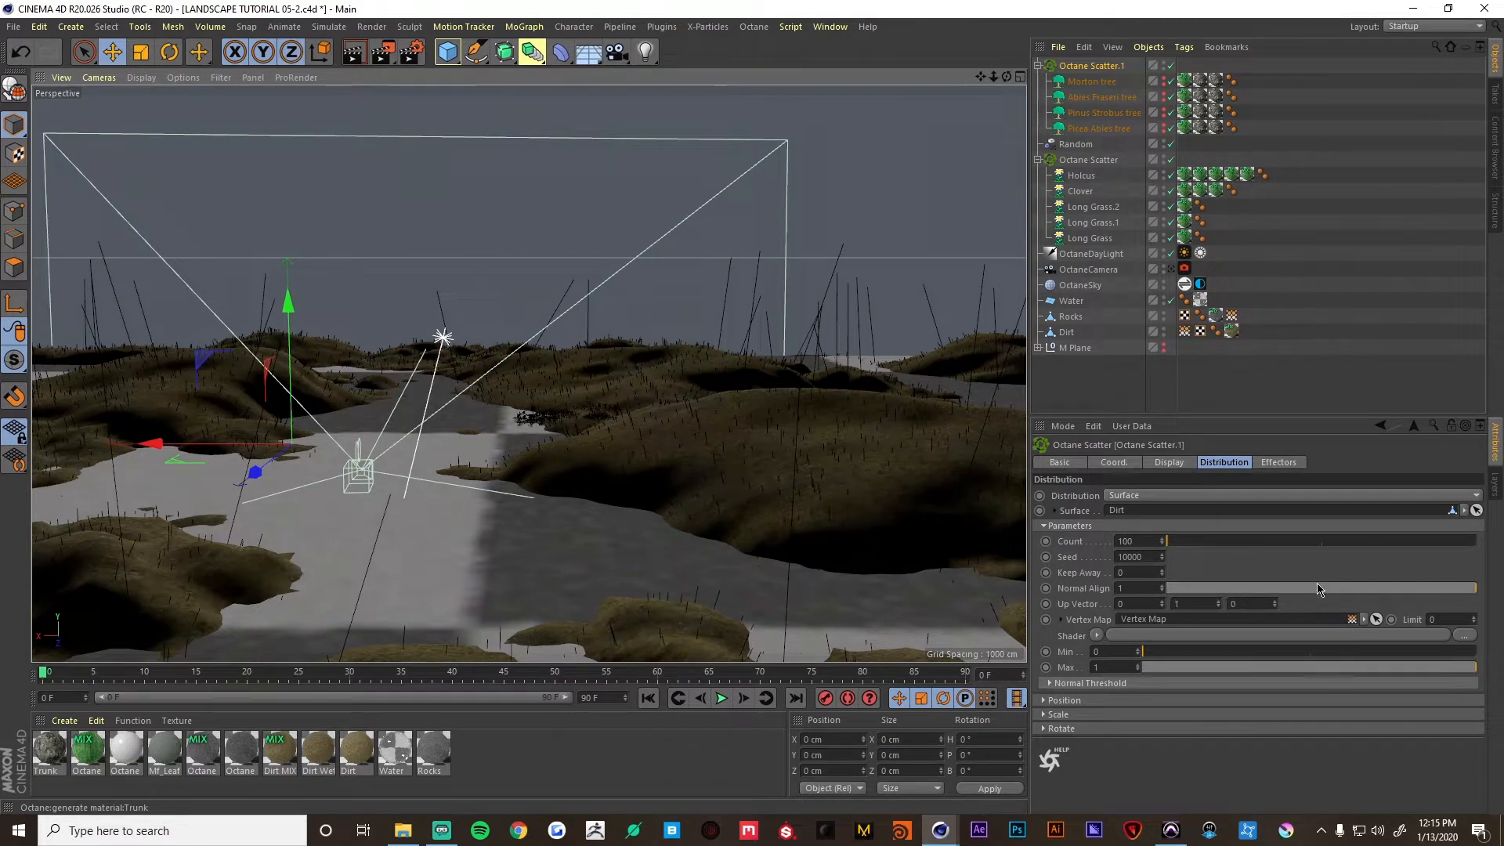
pyautogui.moveTo(1317, 587); pyautogui.dragTo(1195, 604)
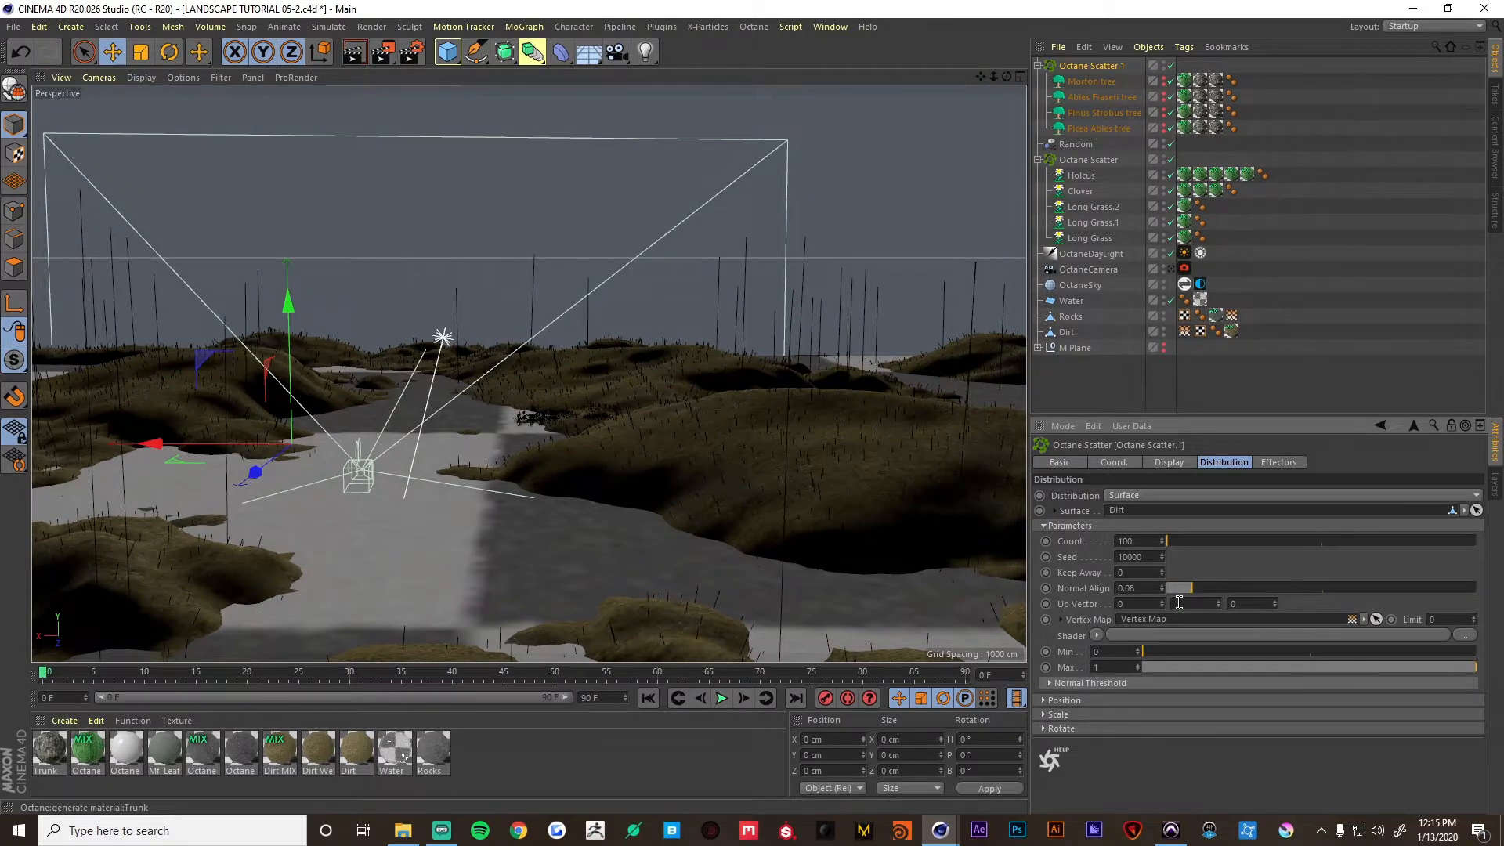
# Bring up the Live Viewer, resume its render and unhide the scattered Forester trees.
pyautogui.click(754, 26)
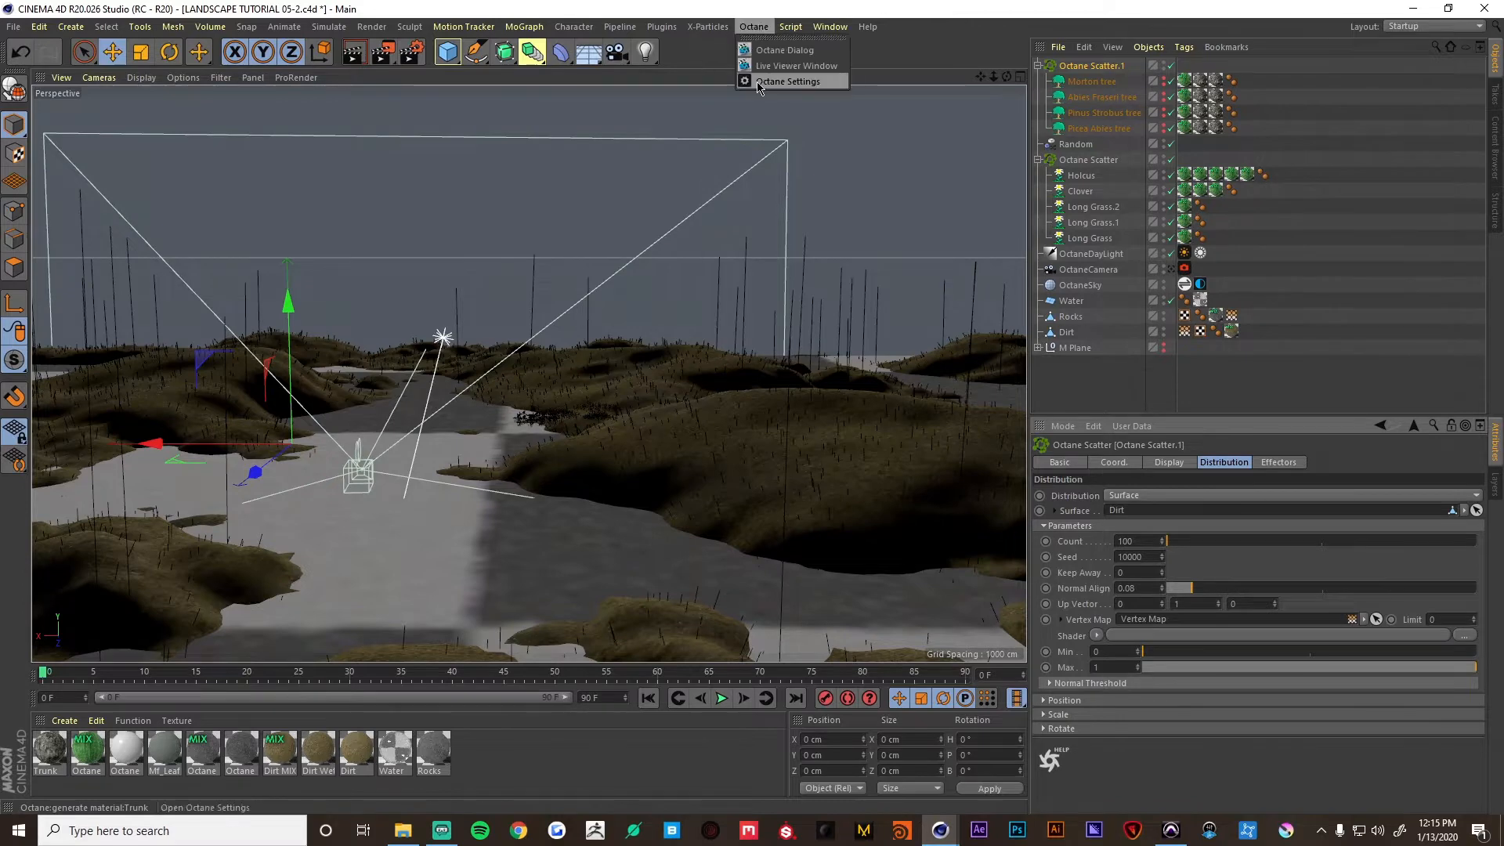
pyautogui.click(954, 822)
pyautogui.click(1006, 774)
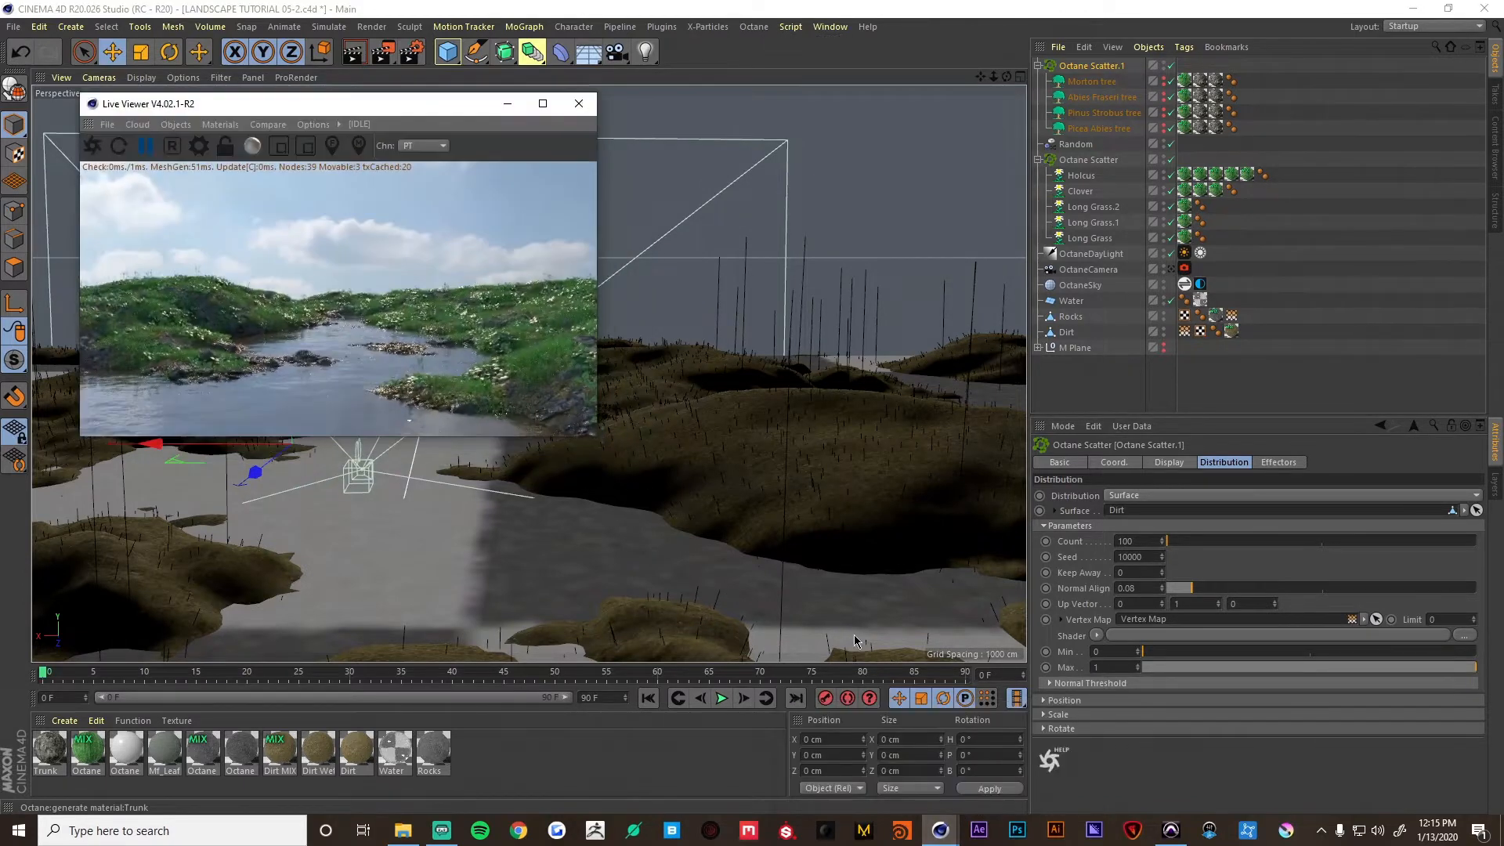
pyautogui.moveTo(266, 105); pyautogui.dragTo(275, 115)
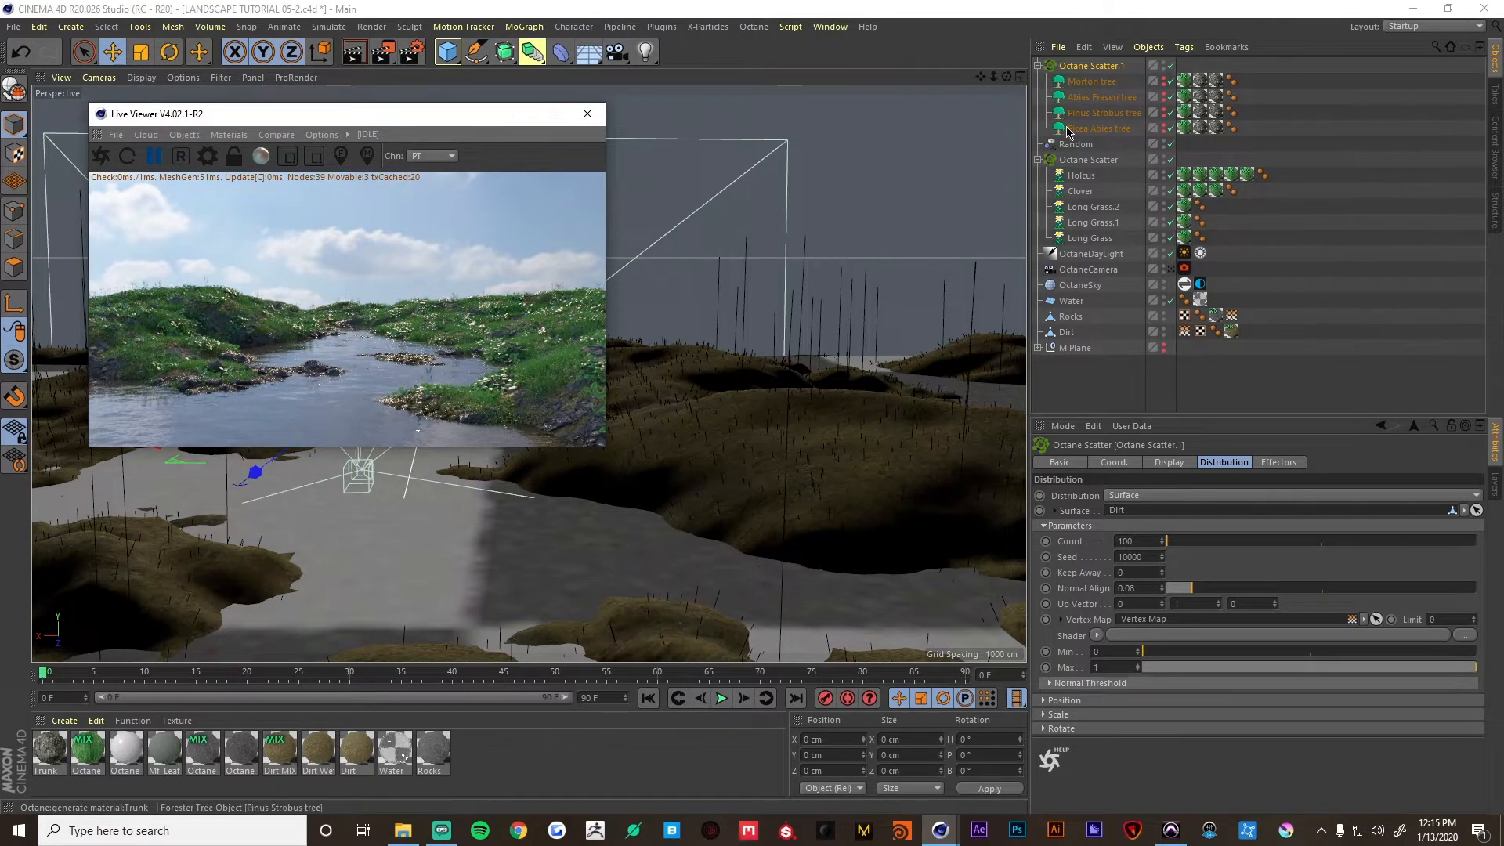
pyautogui.click(157, 158)
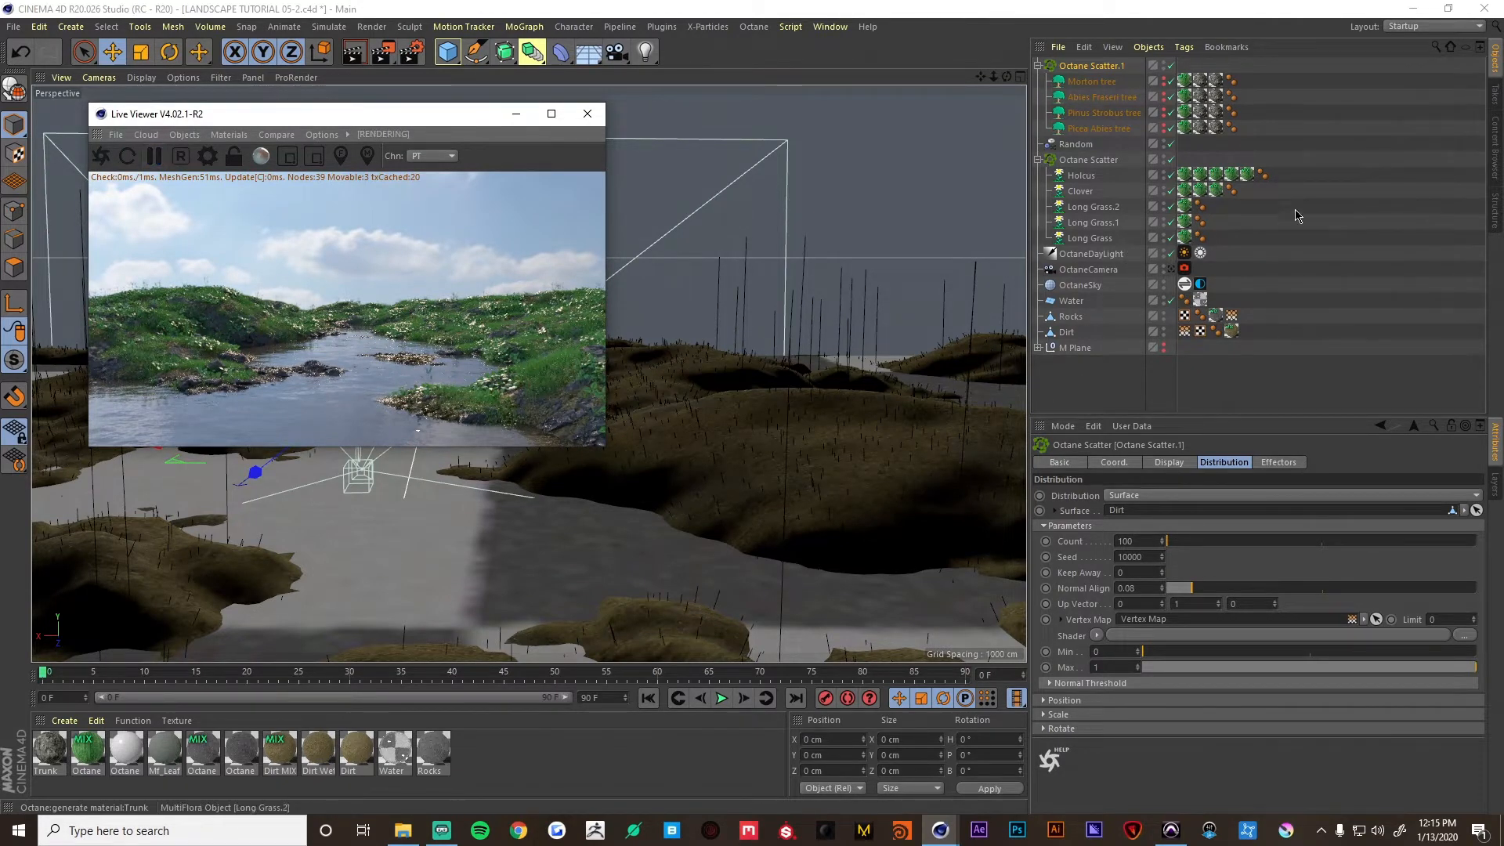
pyautogui.click(1164, 128)
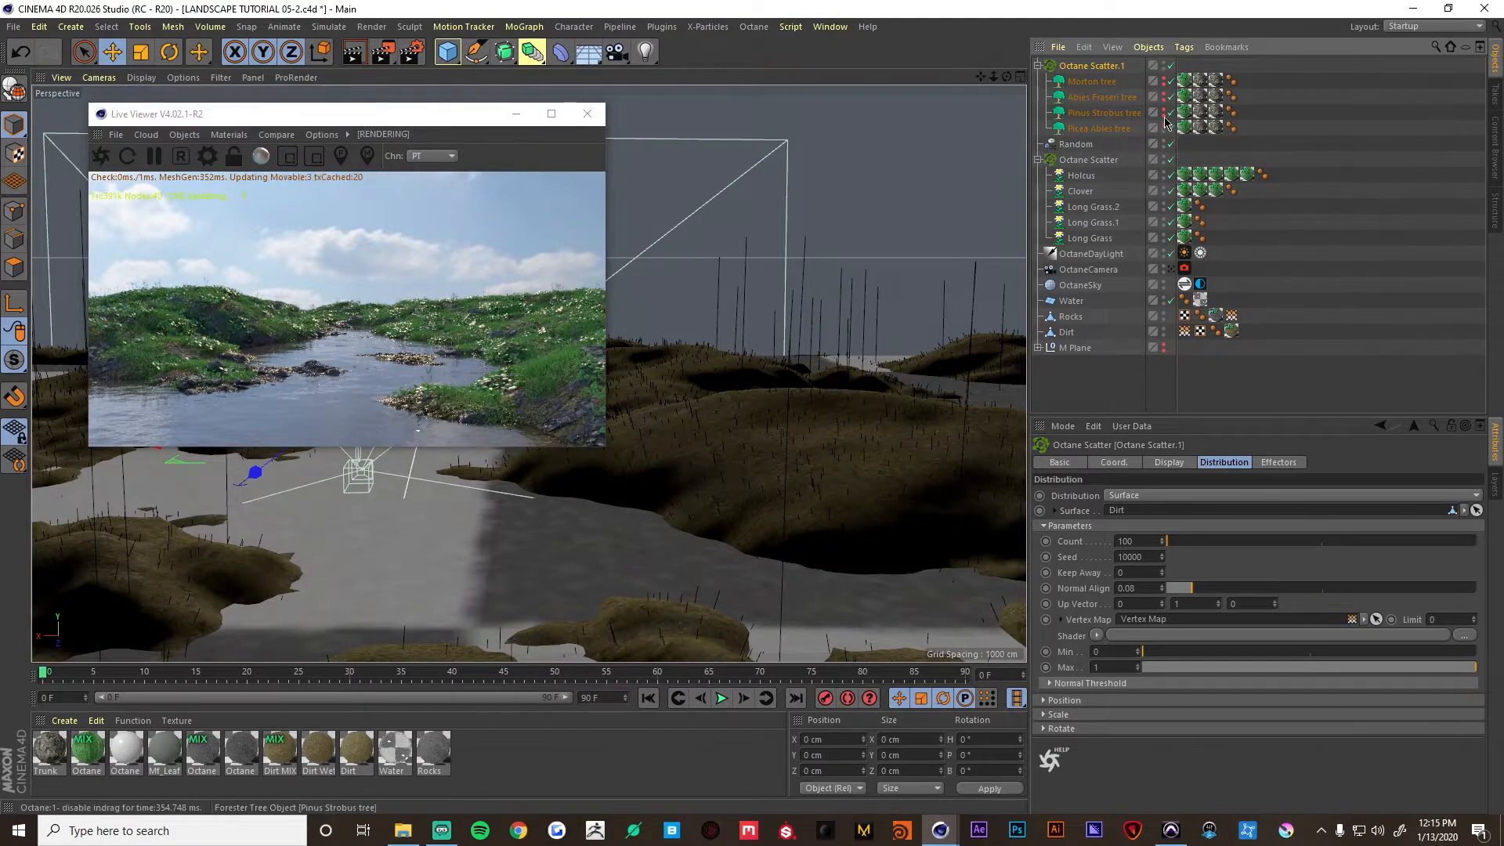
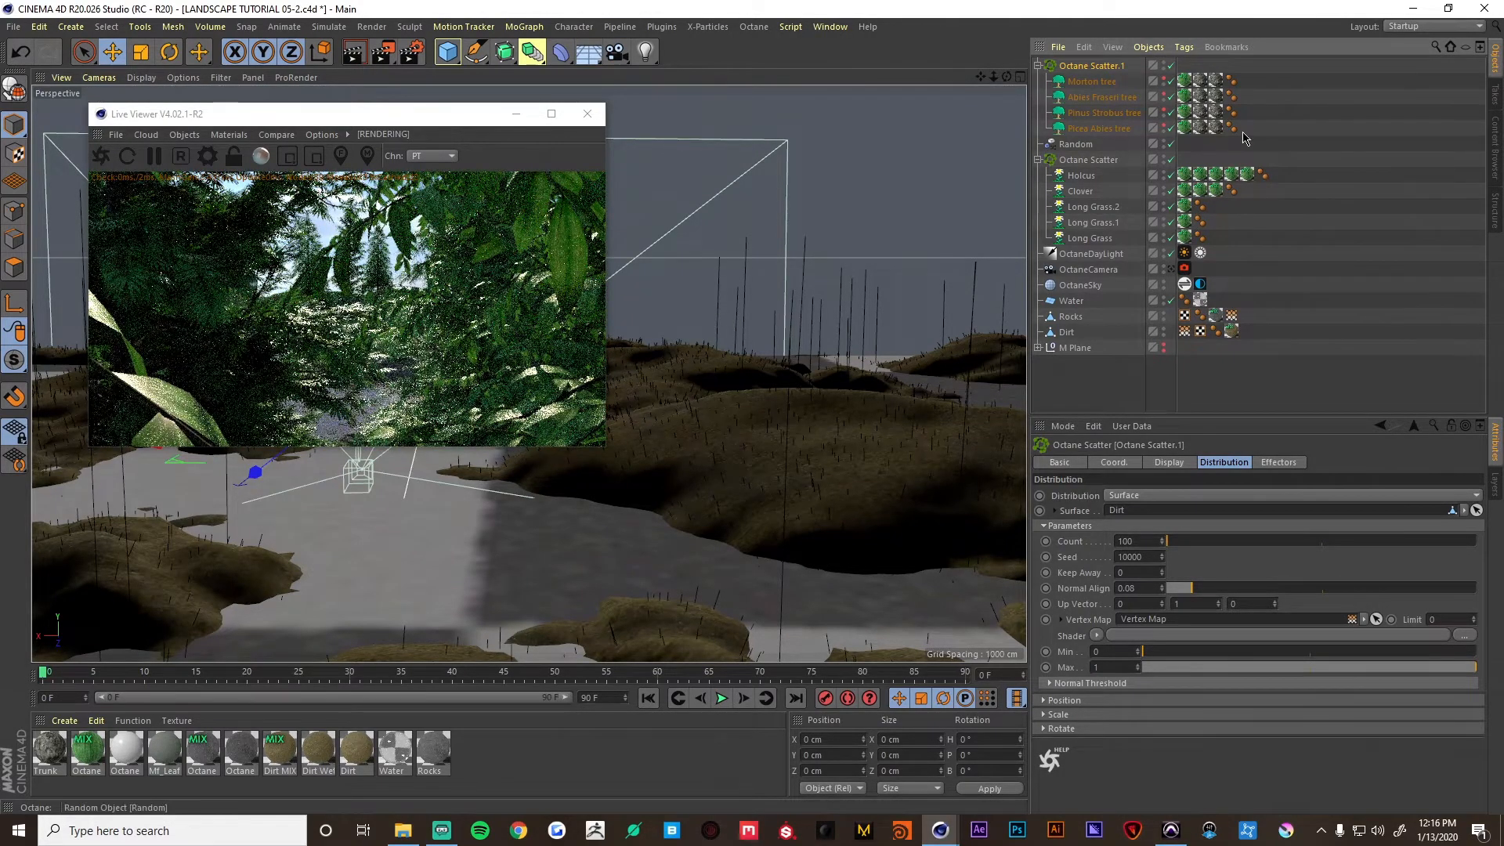
# Lower the tree scatter's distribution Seed to 9997.
pyautogui.click(1325, 135)
pyautogui.click(1101, 67)
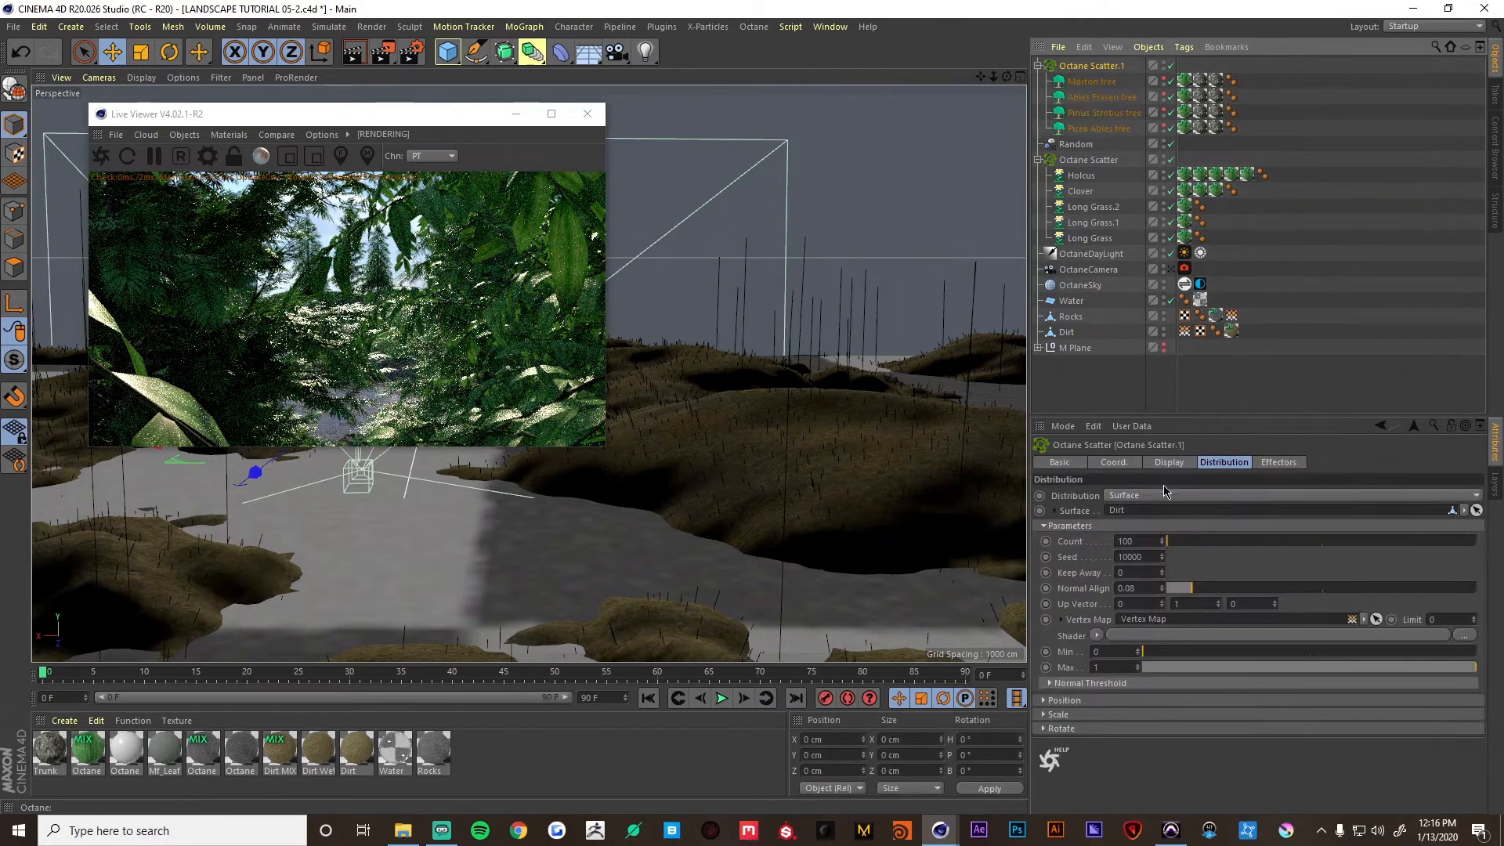
pyautogui.click(1162, 561)
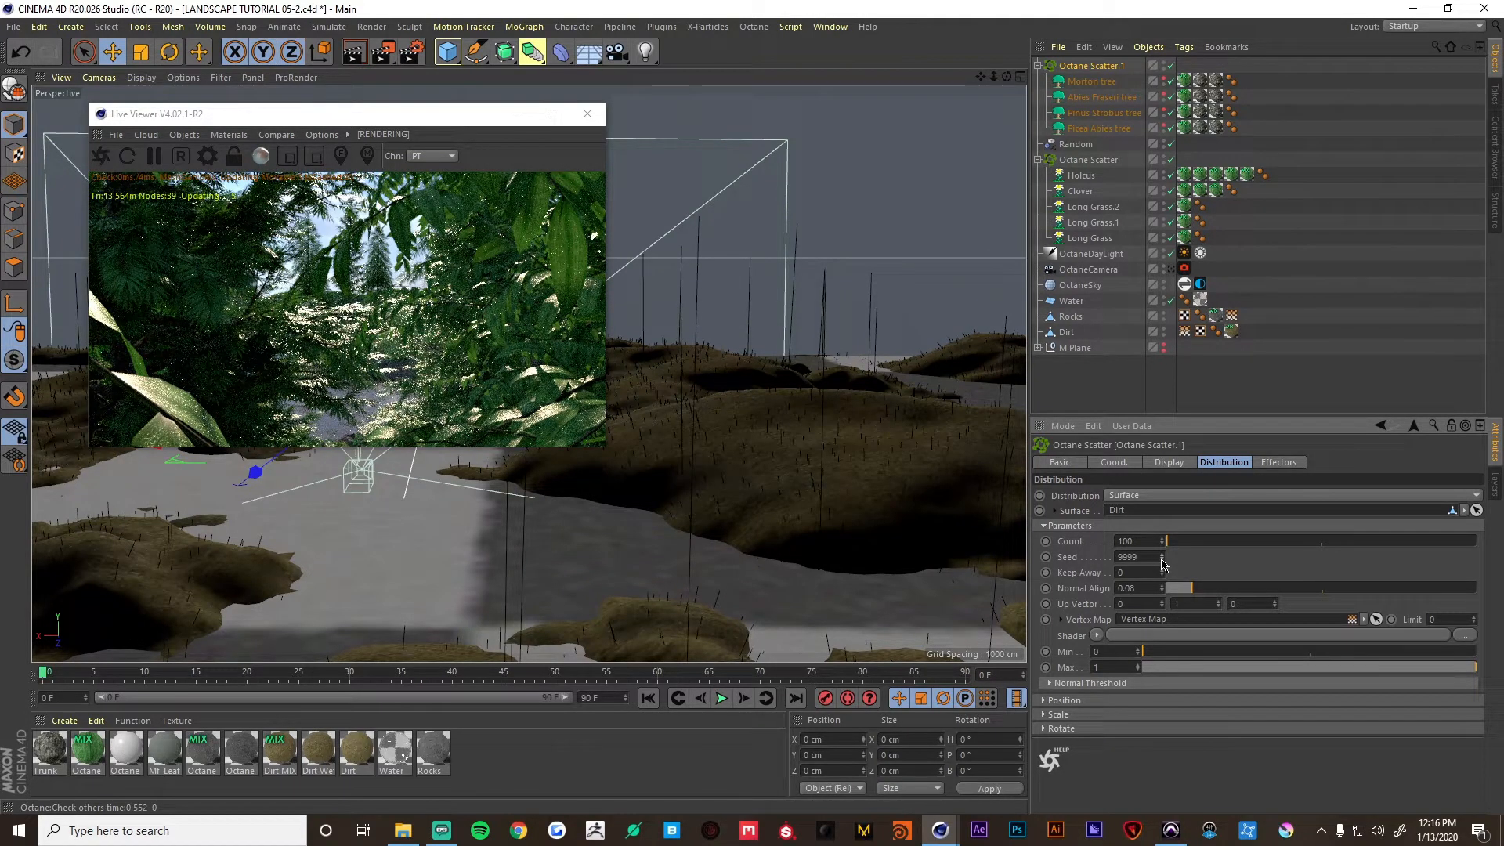
pyautogui.click(1162, 561)
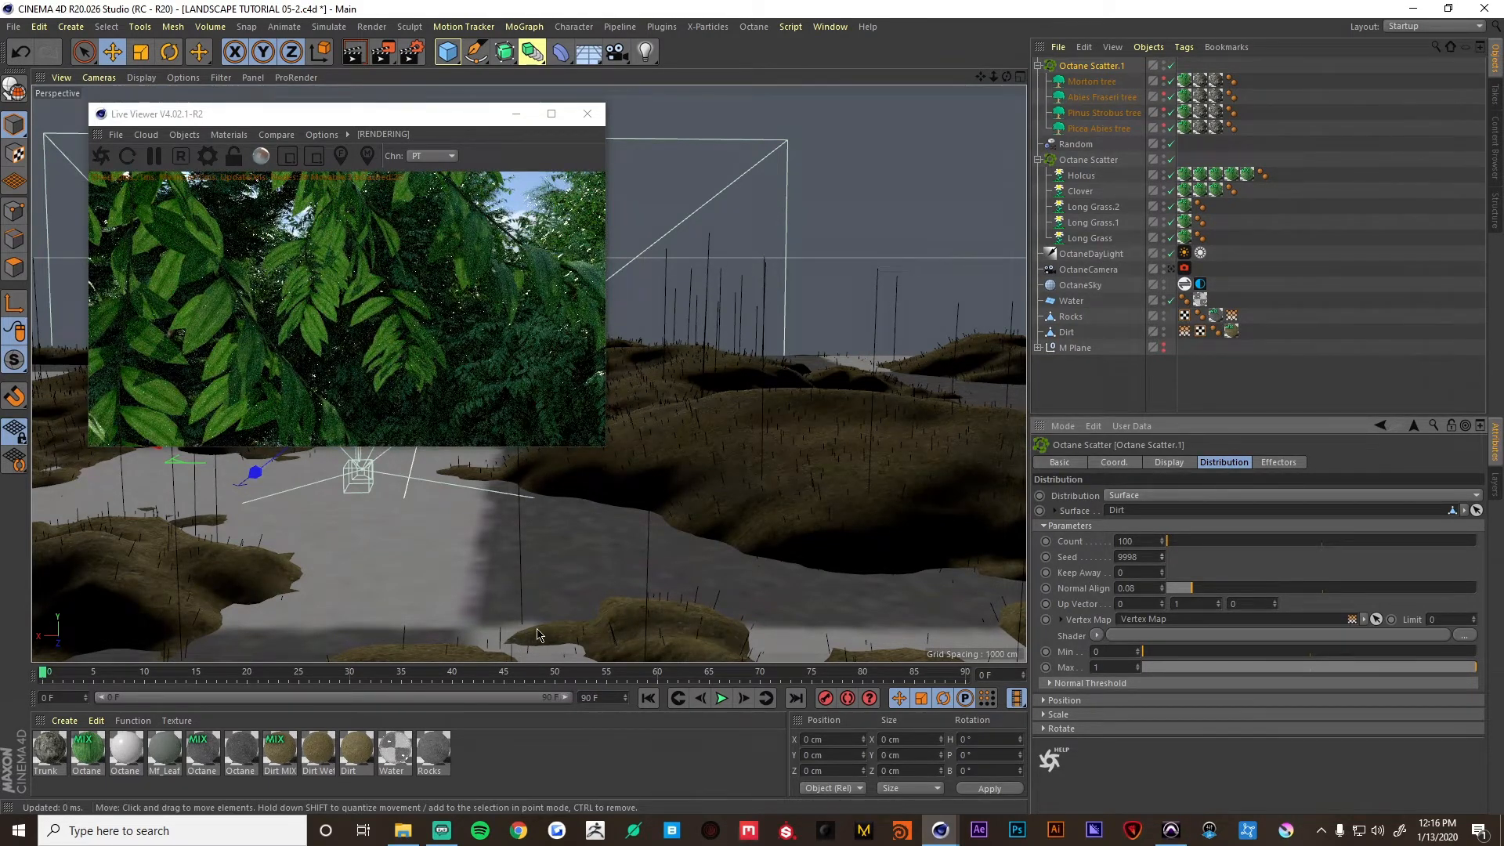
pyautogui.click(1163, 560)
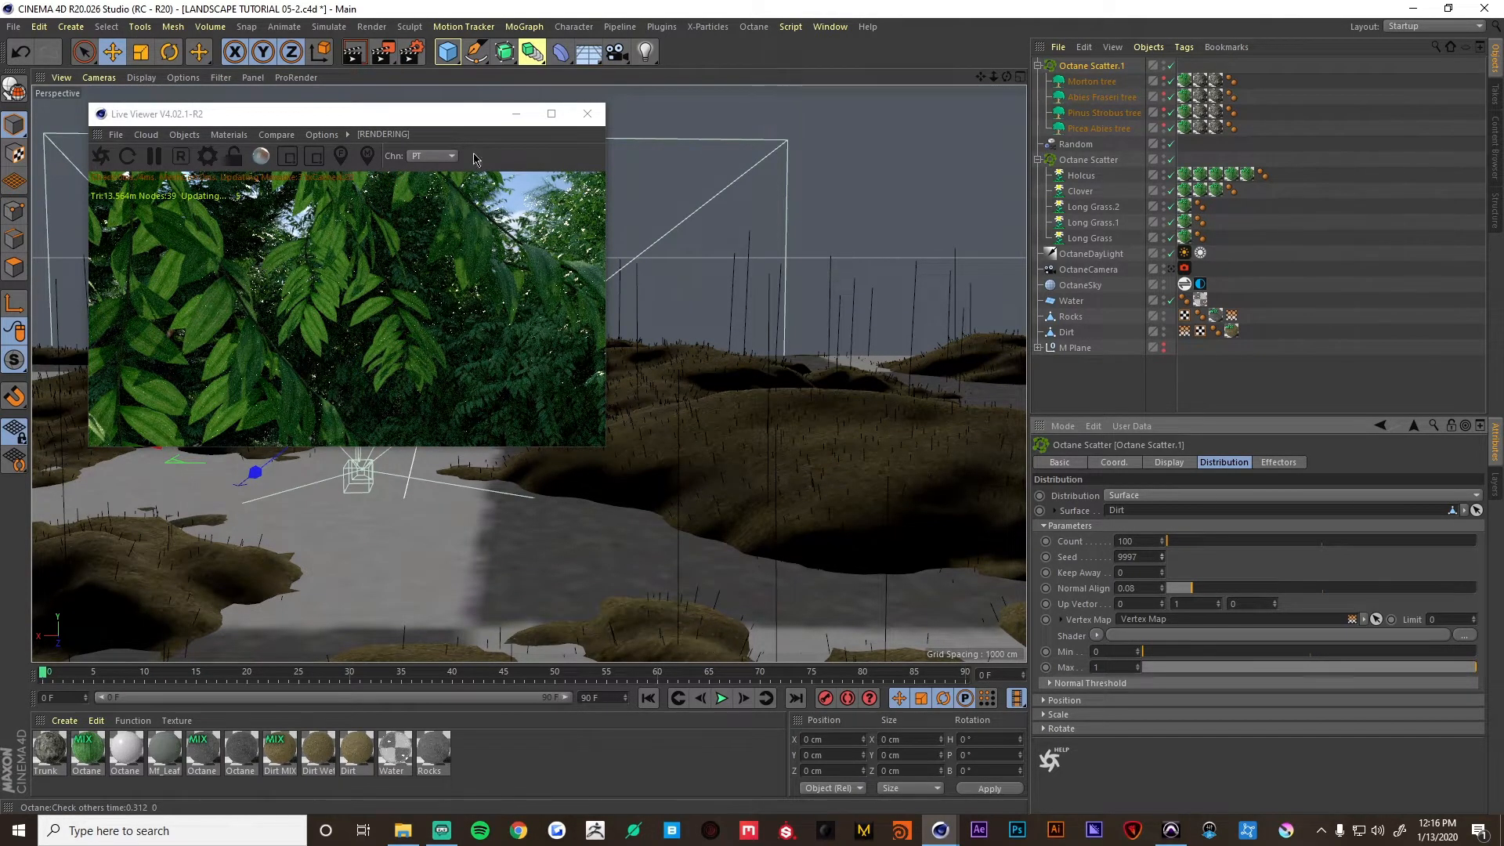
# Look through the OctaneCamera and reposition the Live Viewer window over the viewport.
pyautogui.moveTo(424, 112); pyautogui.dragTo(725, 151)
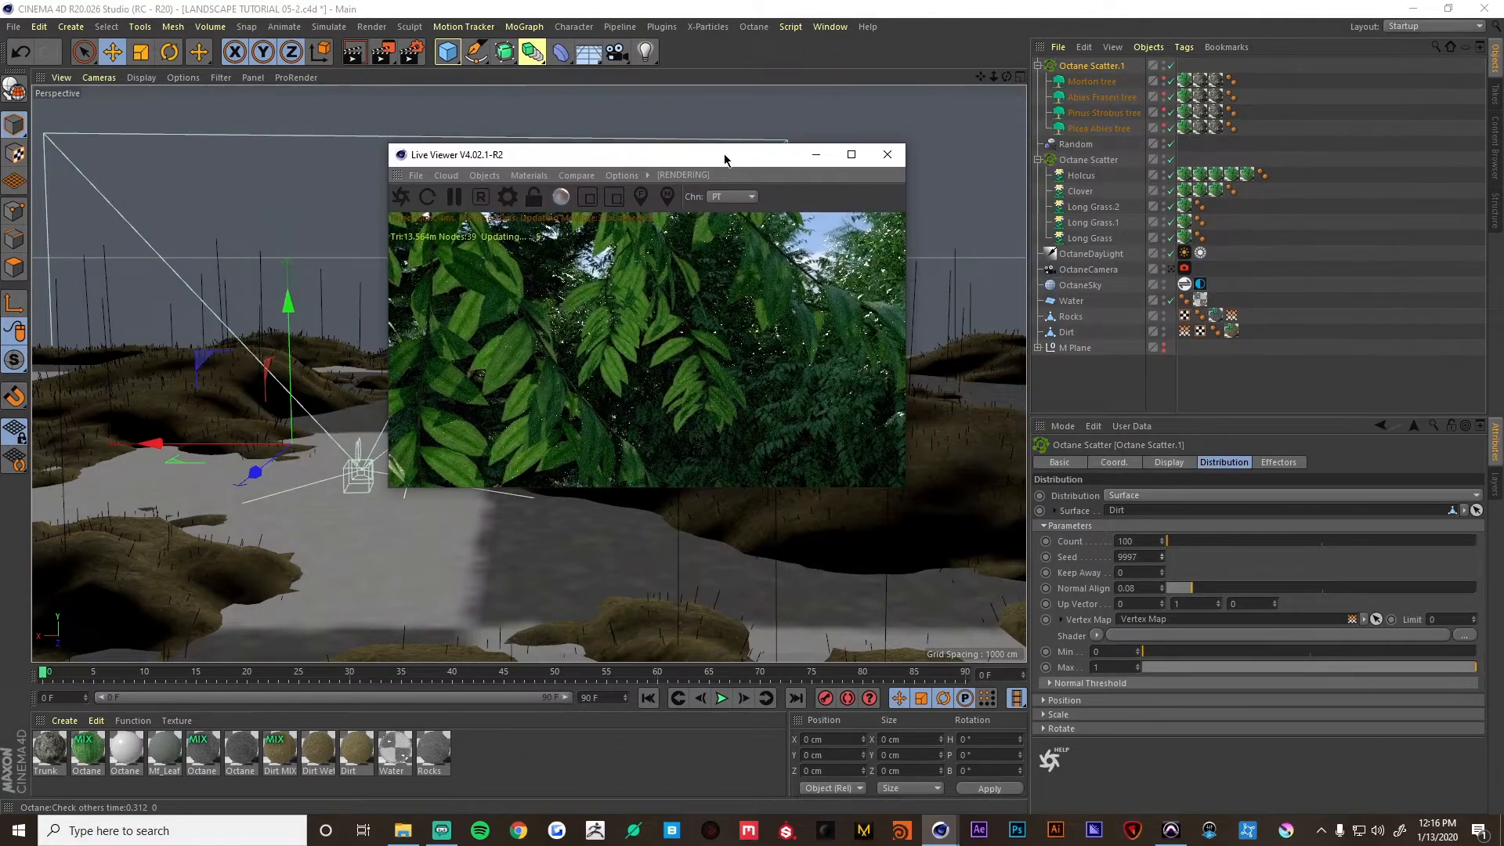
pyautogui.click(1170, 269)
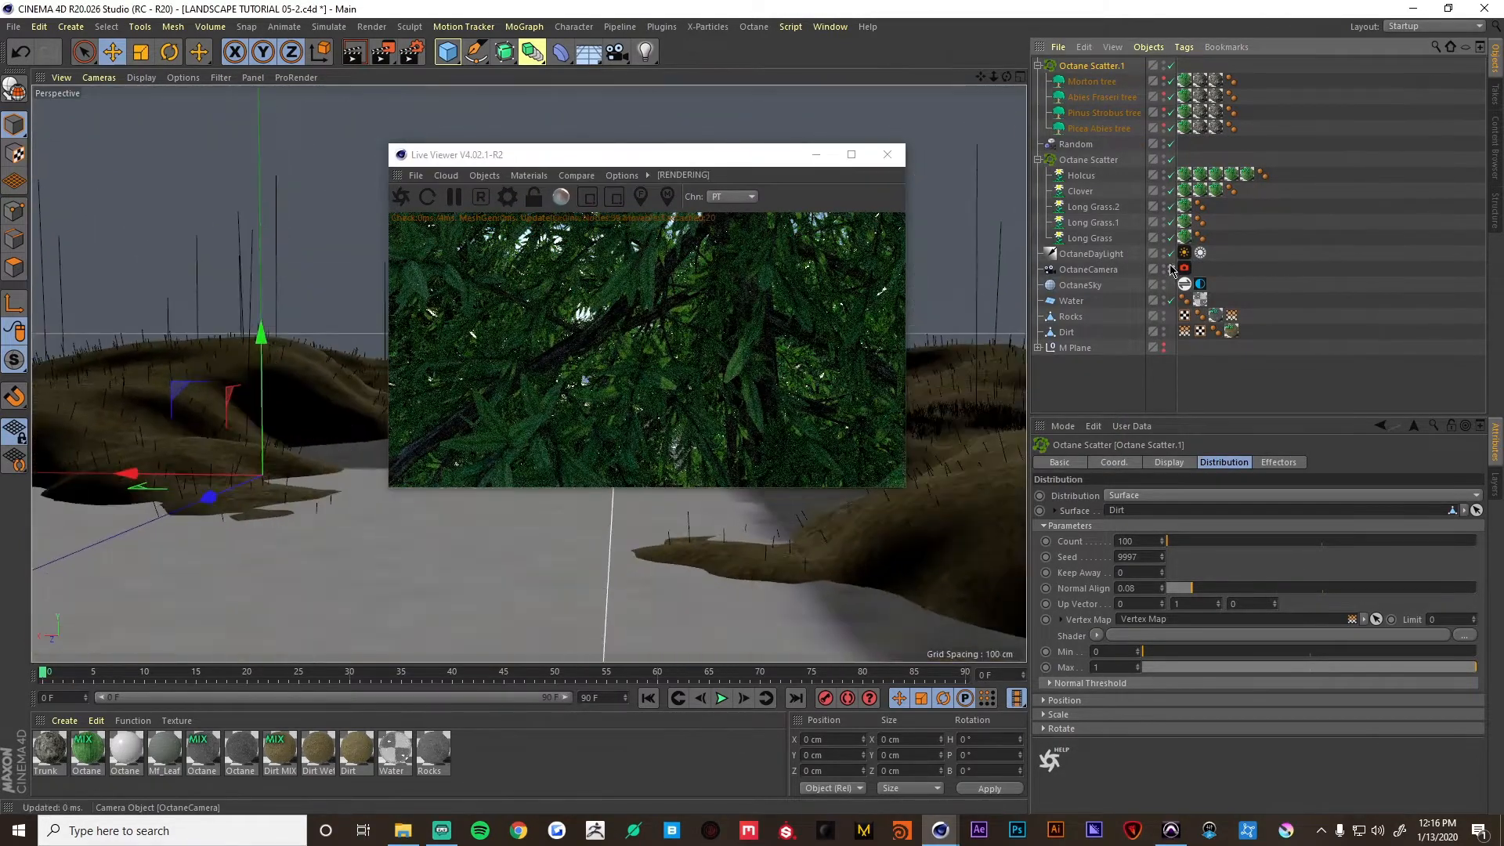
pyautogui.moveTo(642, 159); pyautogui.dragTo(374, 181)
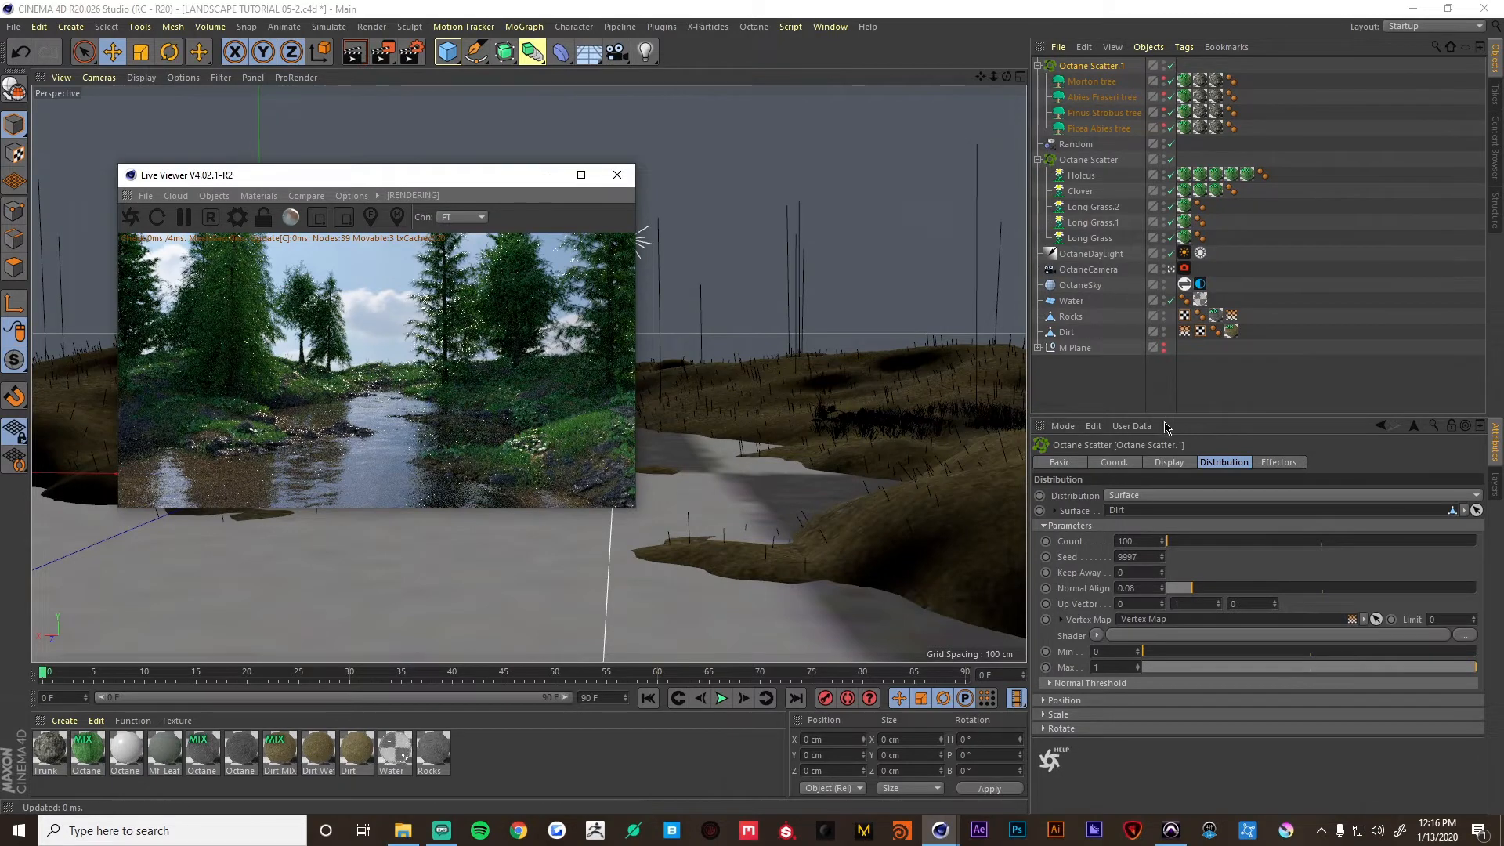
# Increase the tree scatter's Count to 200.
pyautogui.click(1147, 541)
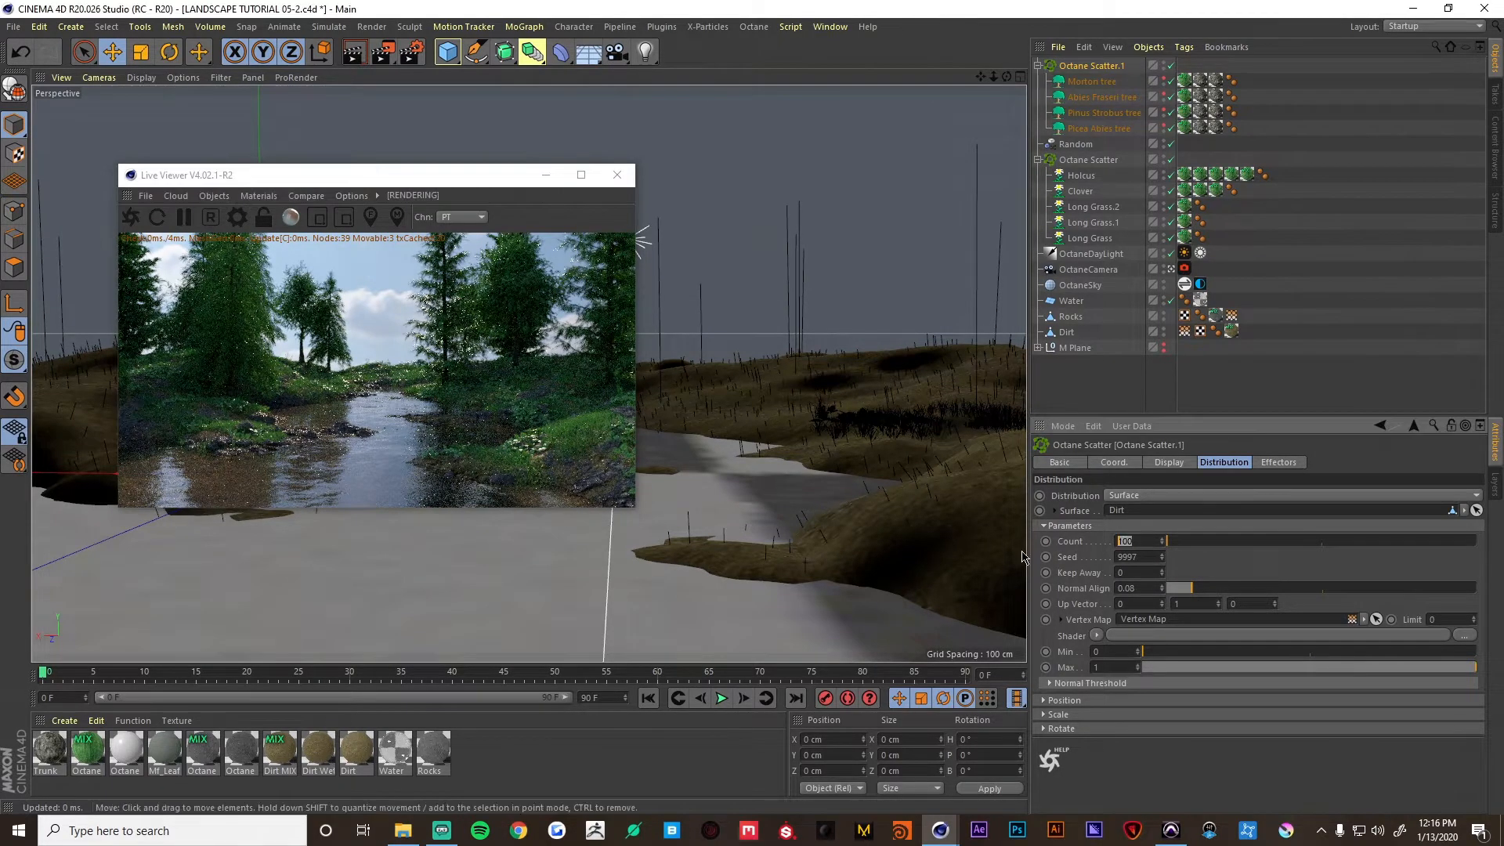
pyautogui.write('200')
pyautogui.press('Return')
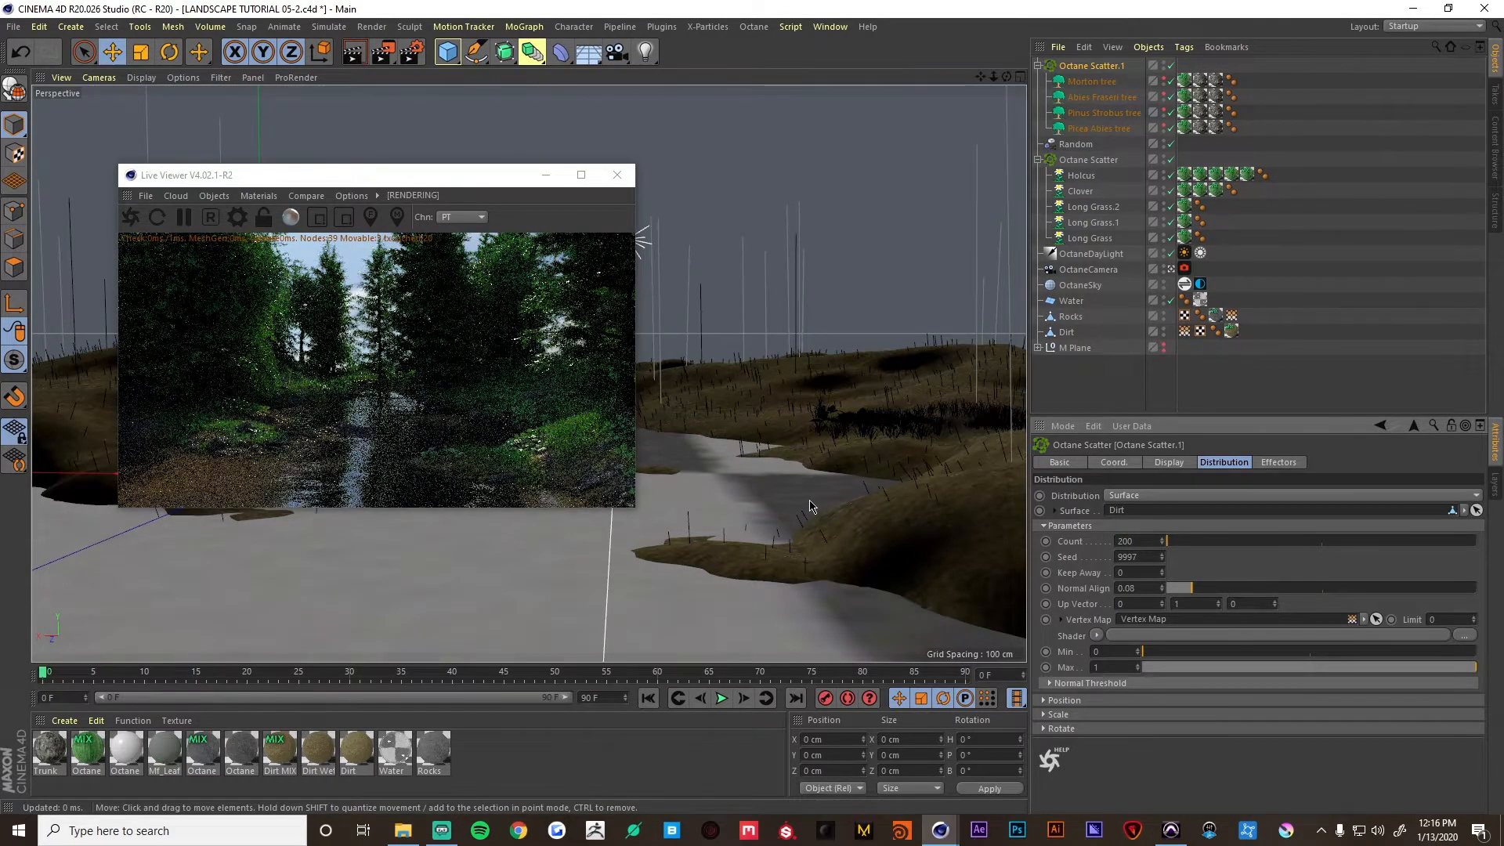
# Step the tree scatter's Seed down to 9966, comparing the tree layouts in the Live Viewer.
pyautogui.click(1162, 560)
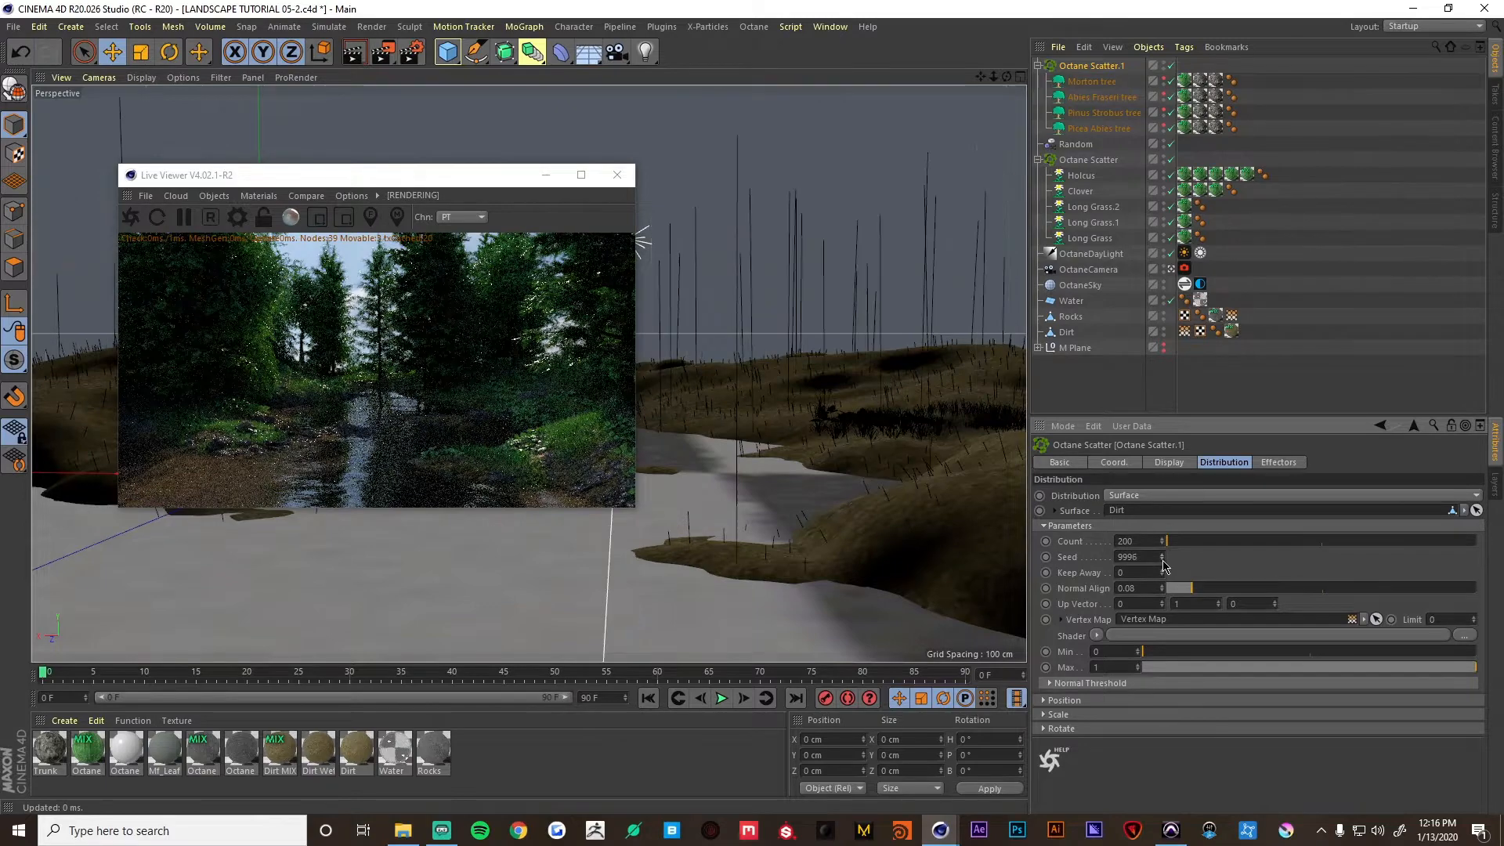
pyautogui.click(1162, 560)
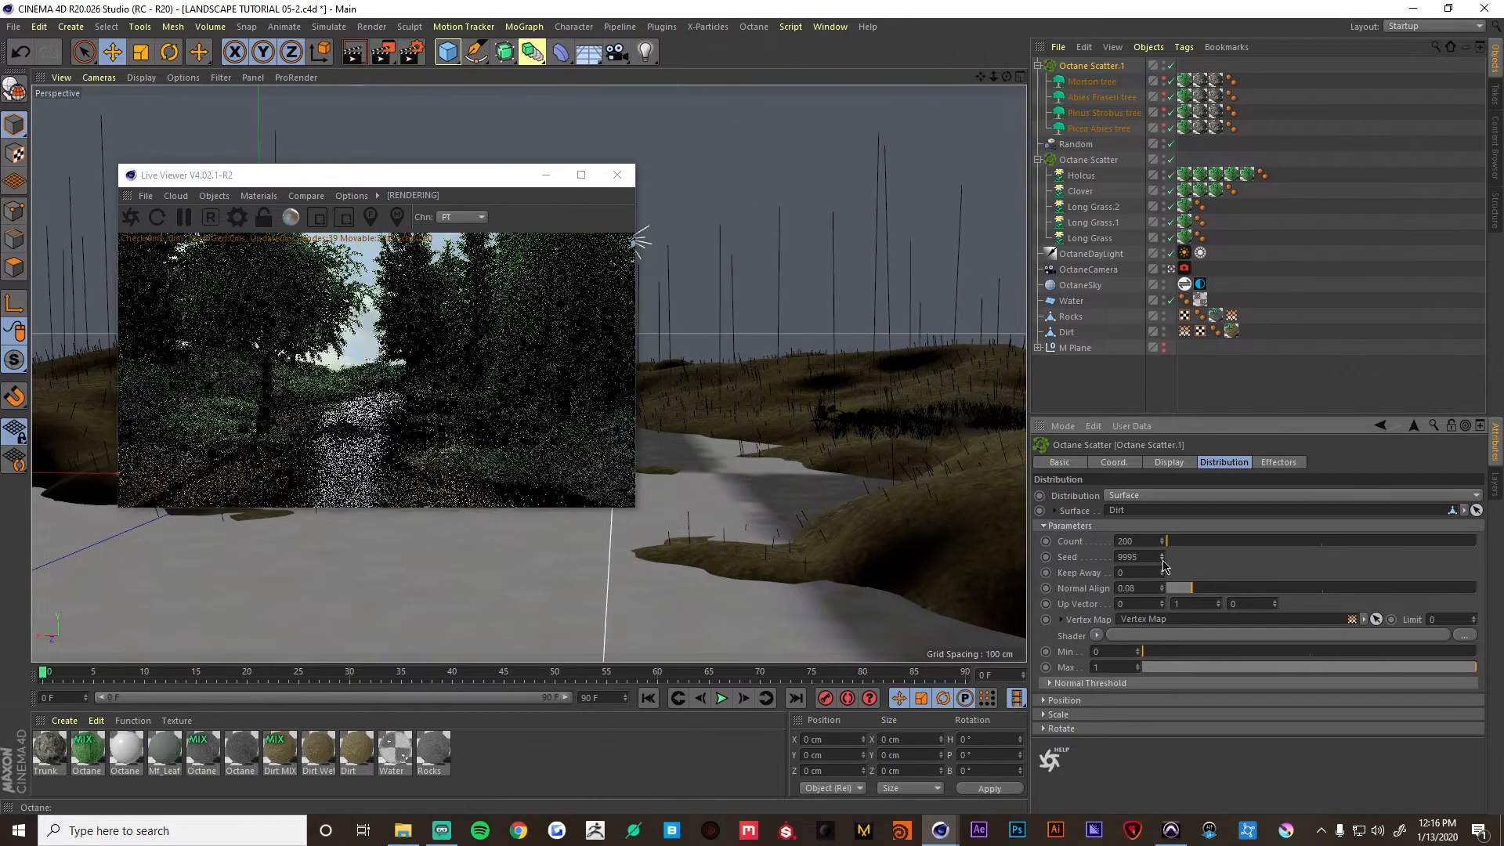
pyautogui.click(1163, 561)
pyautogui.click(1163, 561)
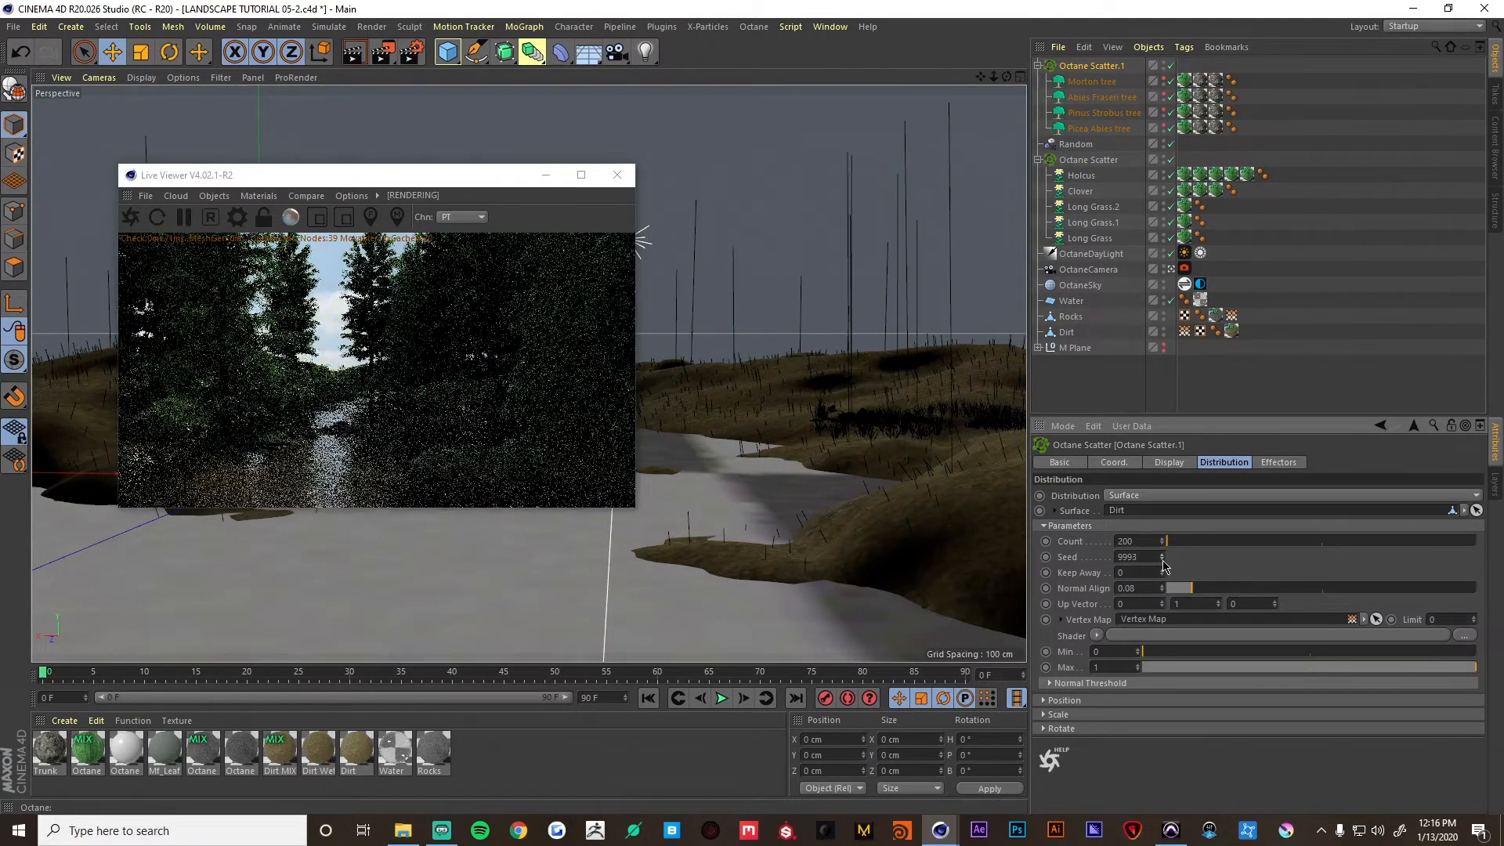
pyautogui.click(1163, 561)
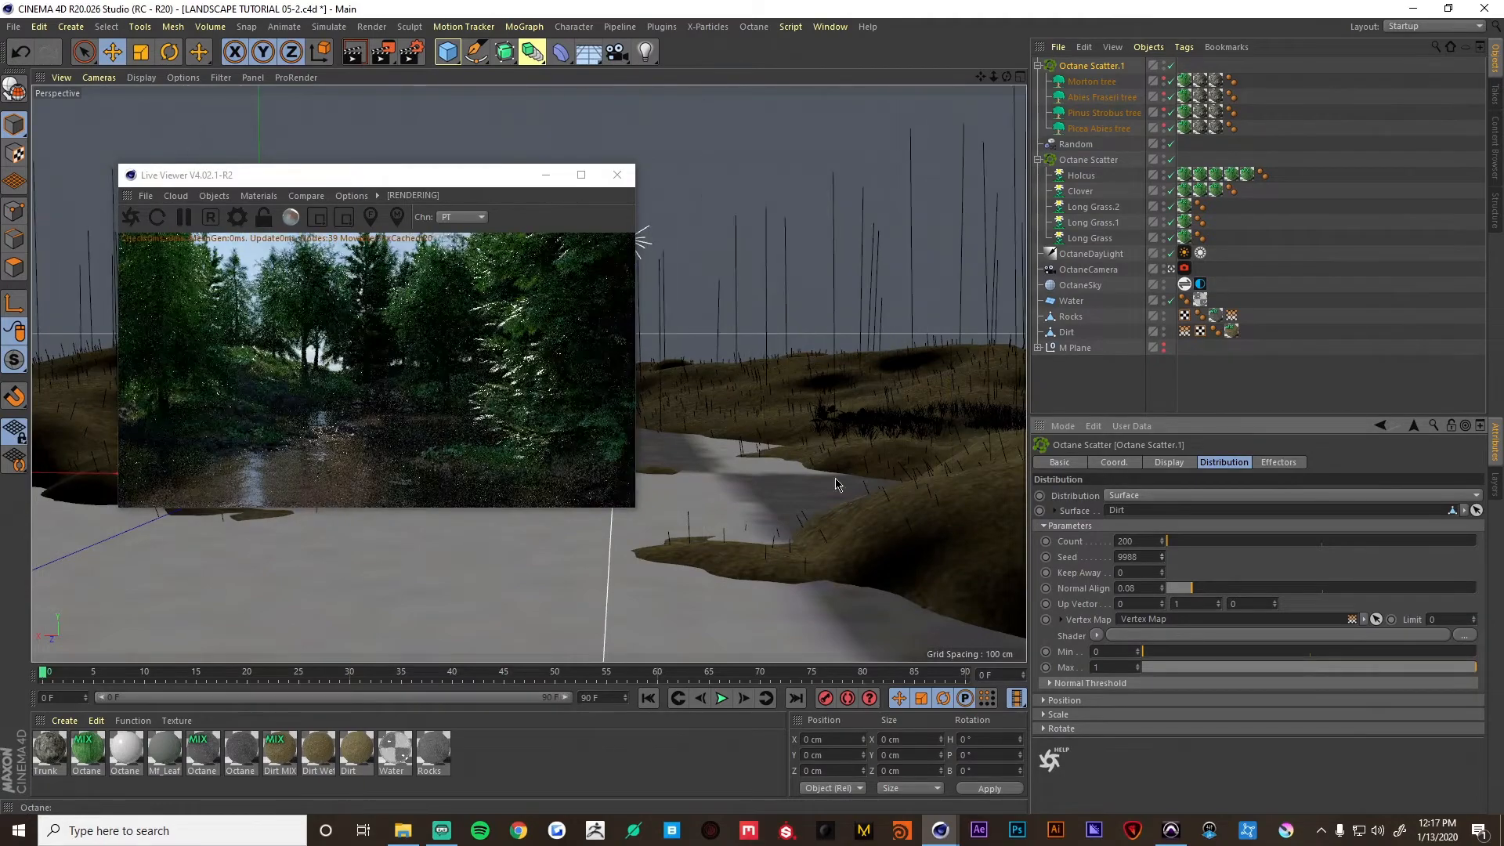
pyautogui.click(1163, 561)
pyautogui.click(1163, 561)
pyautogui.click(1162, 561)
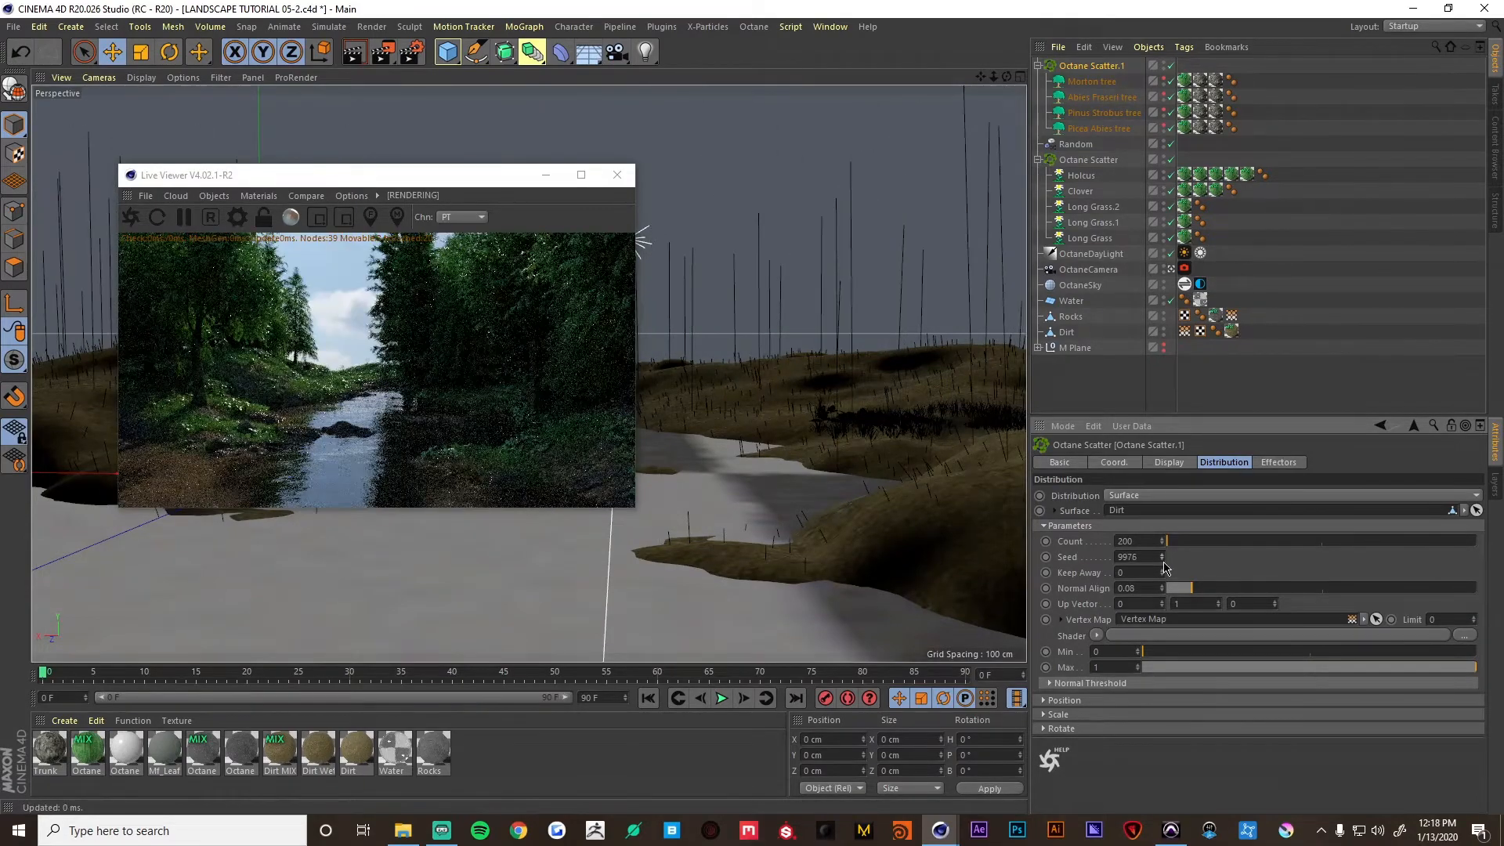
pyautogui.click(1163, 561)
pyautogui.click(1162, 560)
pyautogui.click(1163, 561)
pyautogui.click(1163, 561)
pyautogui.click(1163, 561)
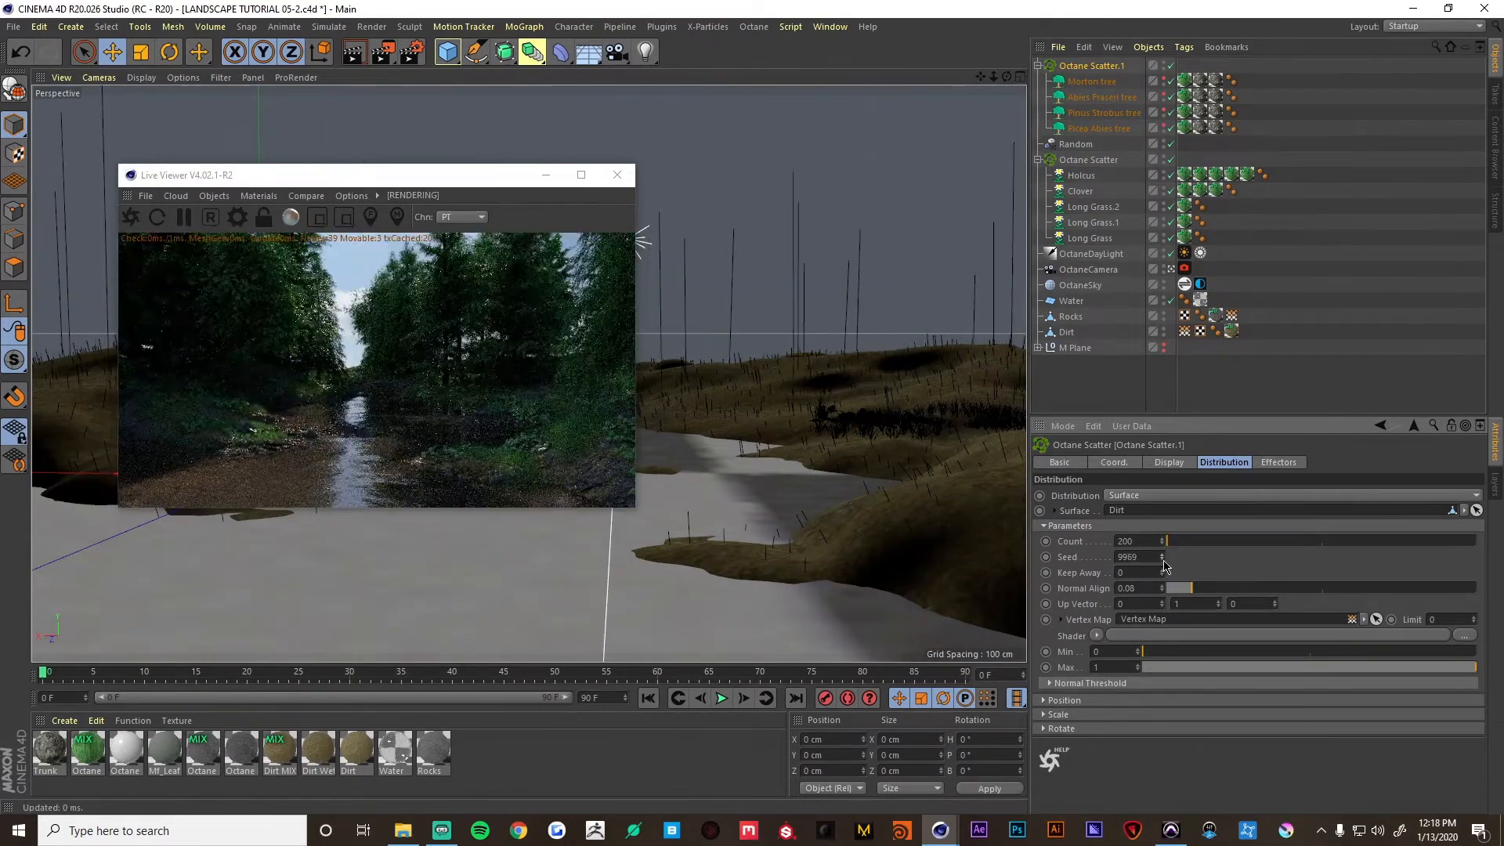
pyautogui.click(1163, 561)
pyautogui.click(1163, 561)
pyautogui.click(1164, 562)
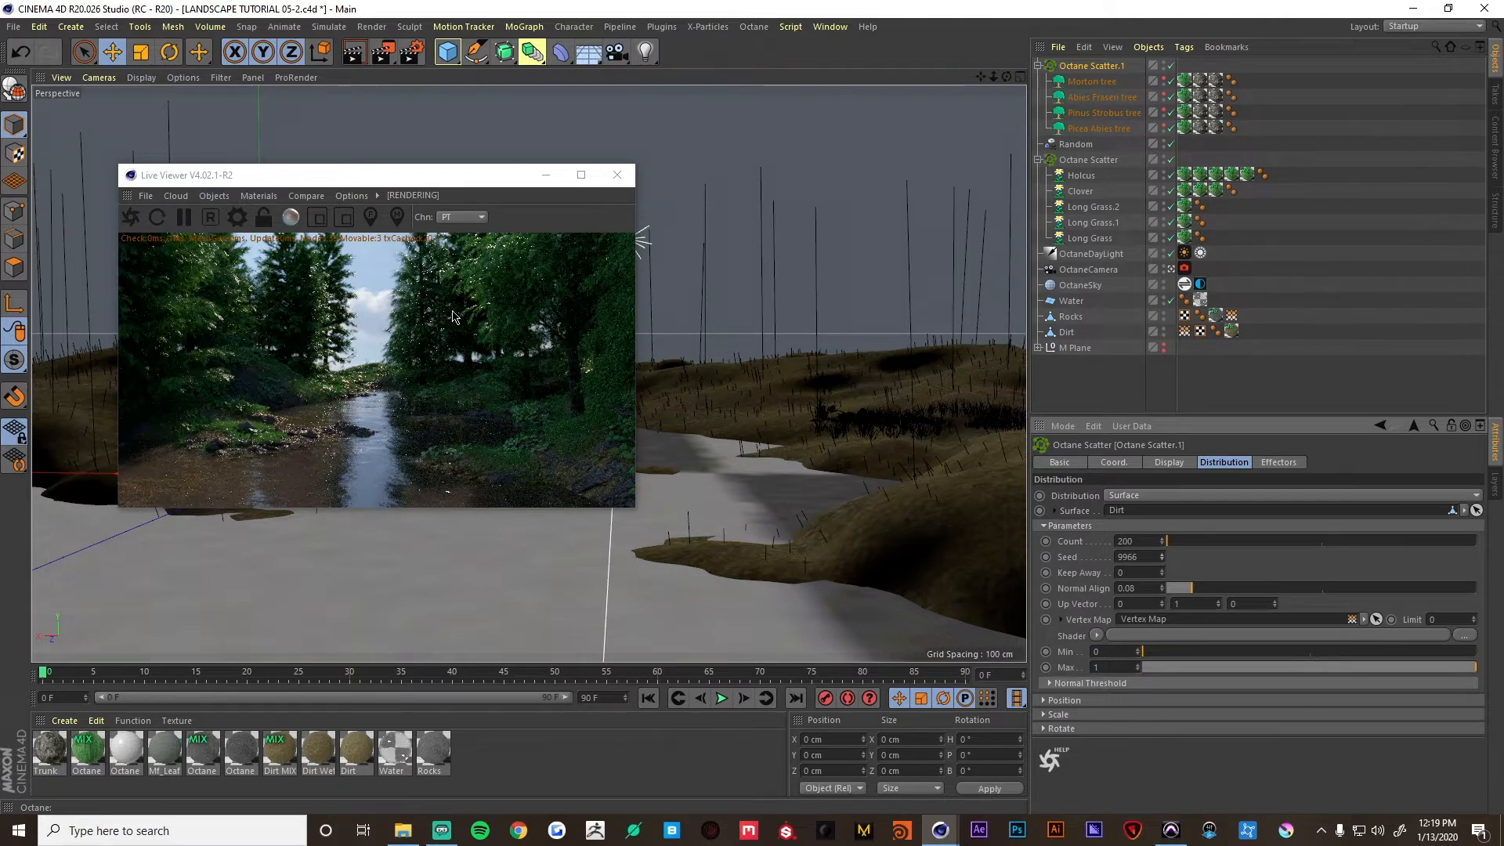
# Move the Live Viewer window aside and leave the OctaneCamera view for the free perspective view.
pyautogui.moveTo(447, 180); pyautogui.dragTo(510, 173)
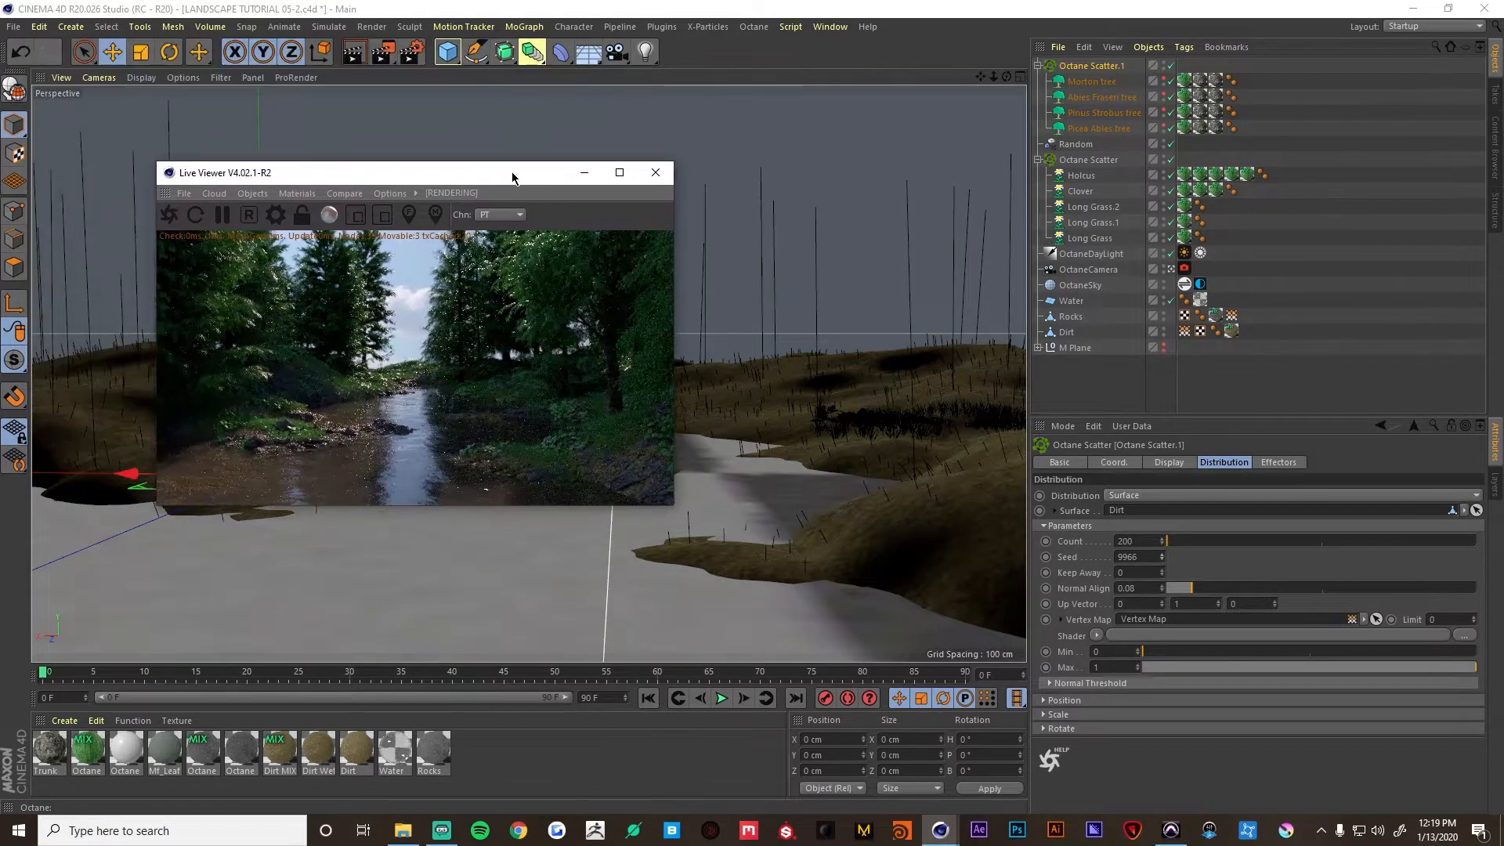
pyautogui.click(1172, 271)
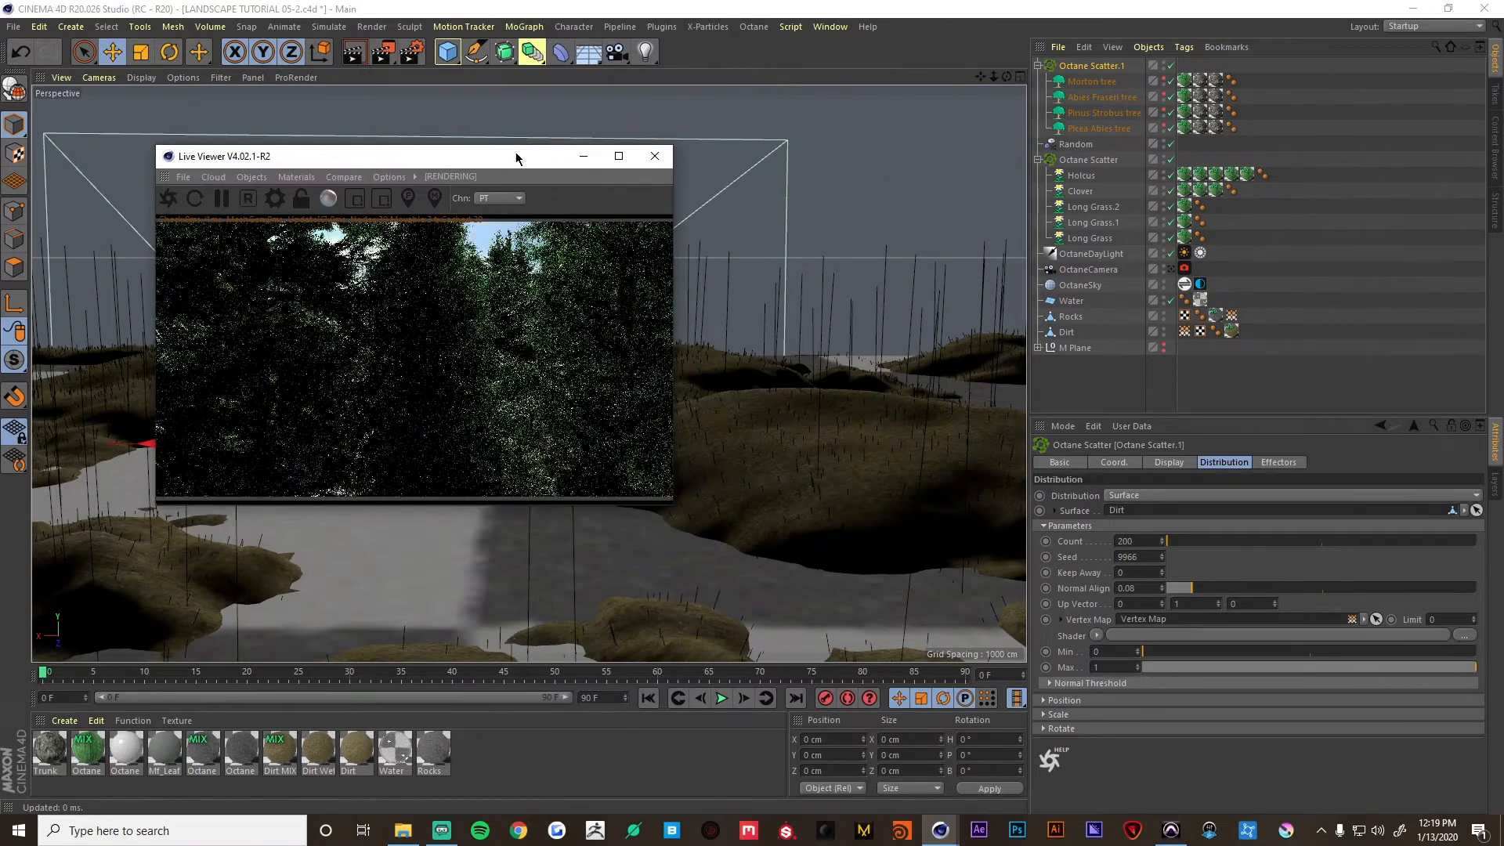
# Move the Live Viewer window clear of the viewport and survey the forested terrain around the camera from above.
pyautogui.moveTo(494, 159); pyautogui.dragTo(1375, 289)
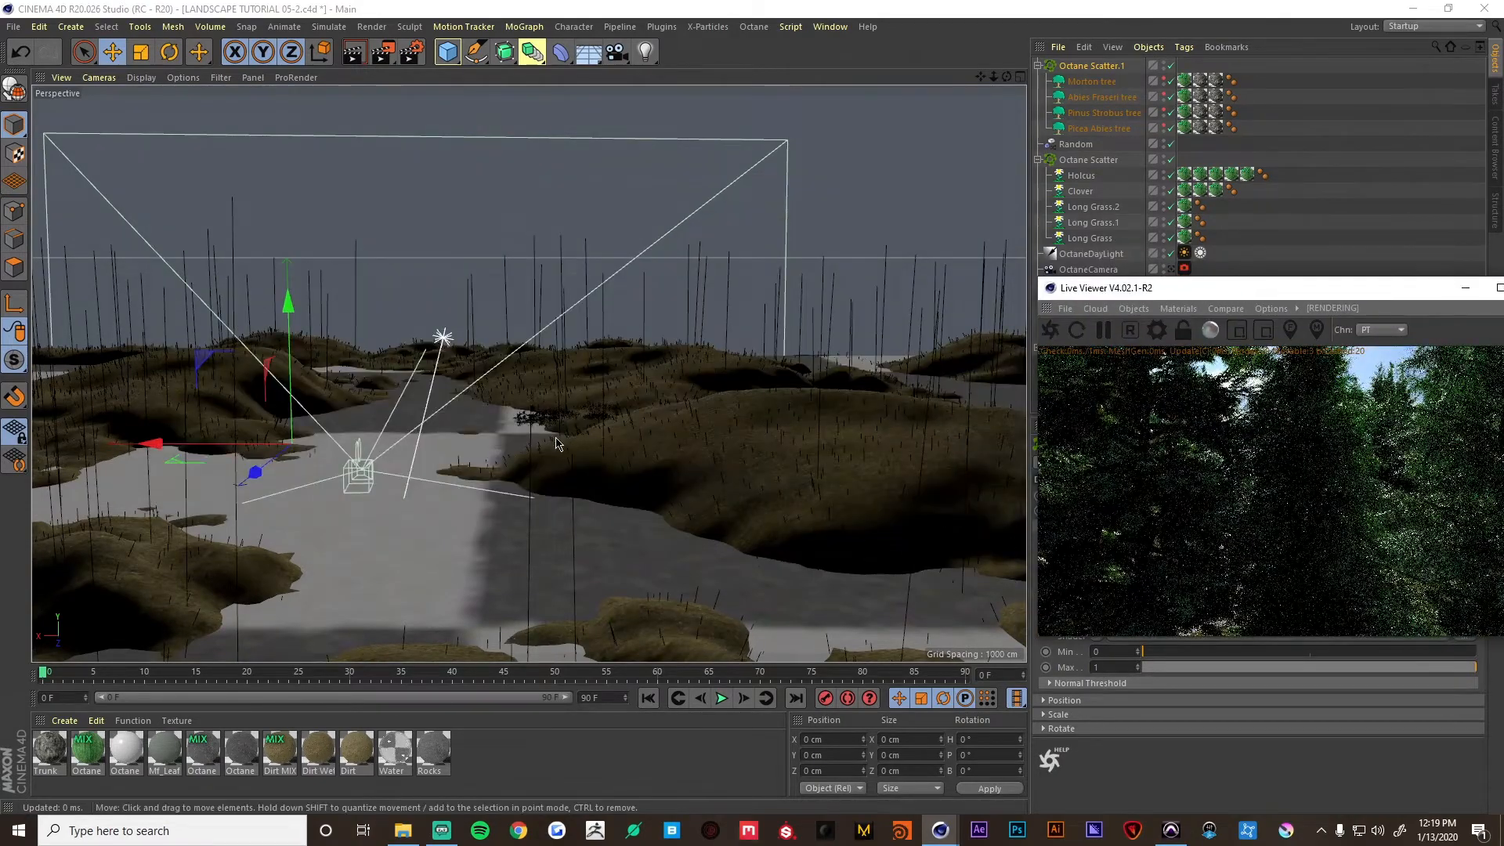
pyautogui.keyDown('alt'); pyautogui.moveTo(555, 444); pyautogui.dragTo(561, 460); pyautogui.keyUp('alt')
pyautogui.keyDown('alt'); pyautogui.moveTo(561, 460); pyautogui.dragTo(546, 477, button='right'); pyautogui.keyUp('alt')
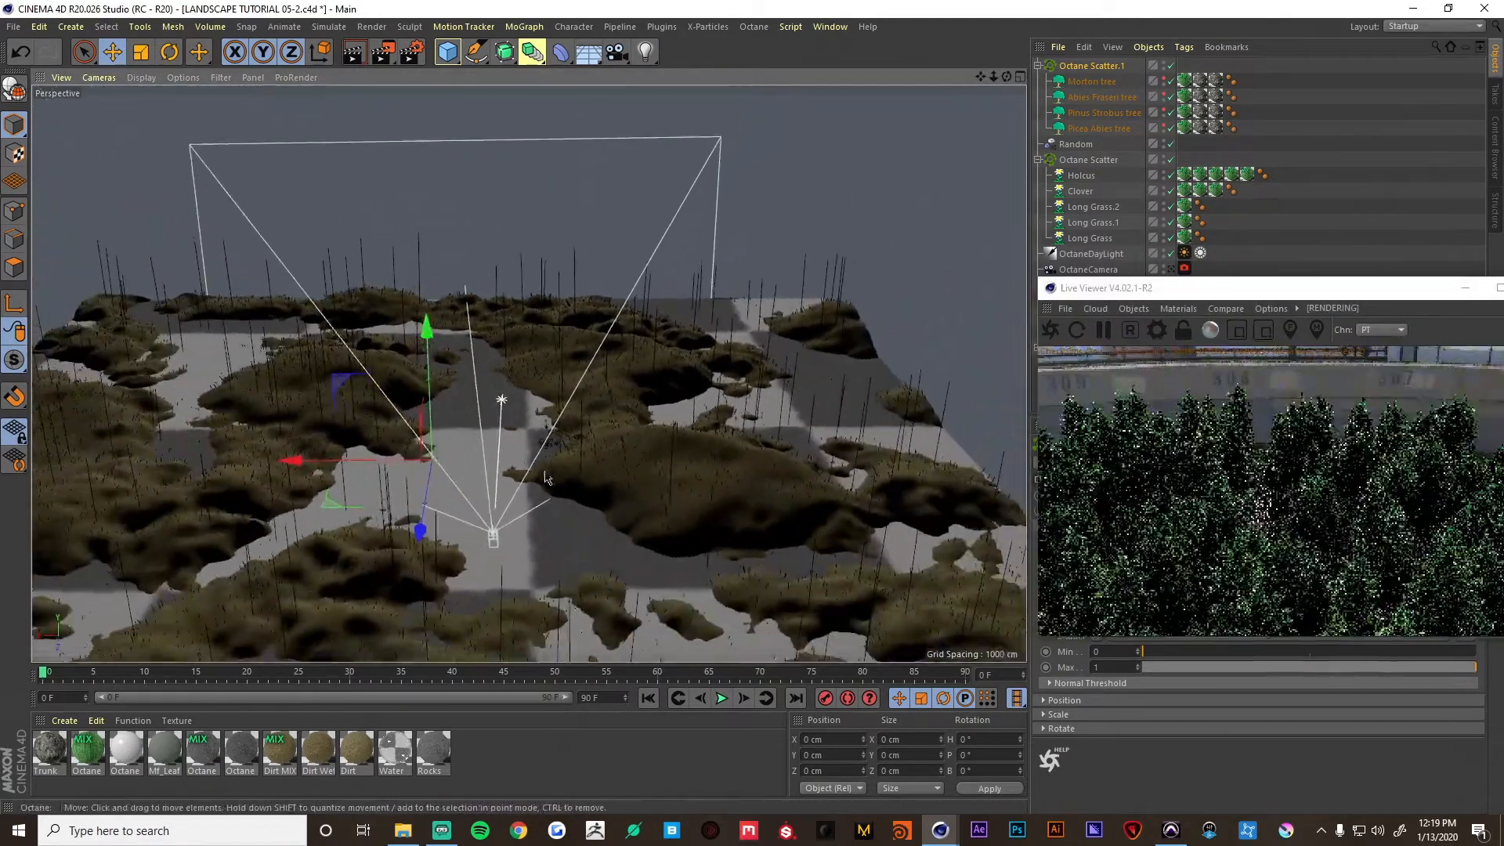
pyautogui.keyDown('alt'); pyautogui.moveTo(545, 472); pyautogui.dragTo(527, 480); pyautogui.keyUp('alt')
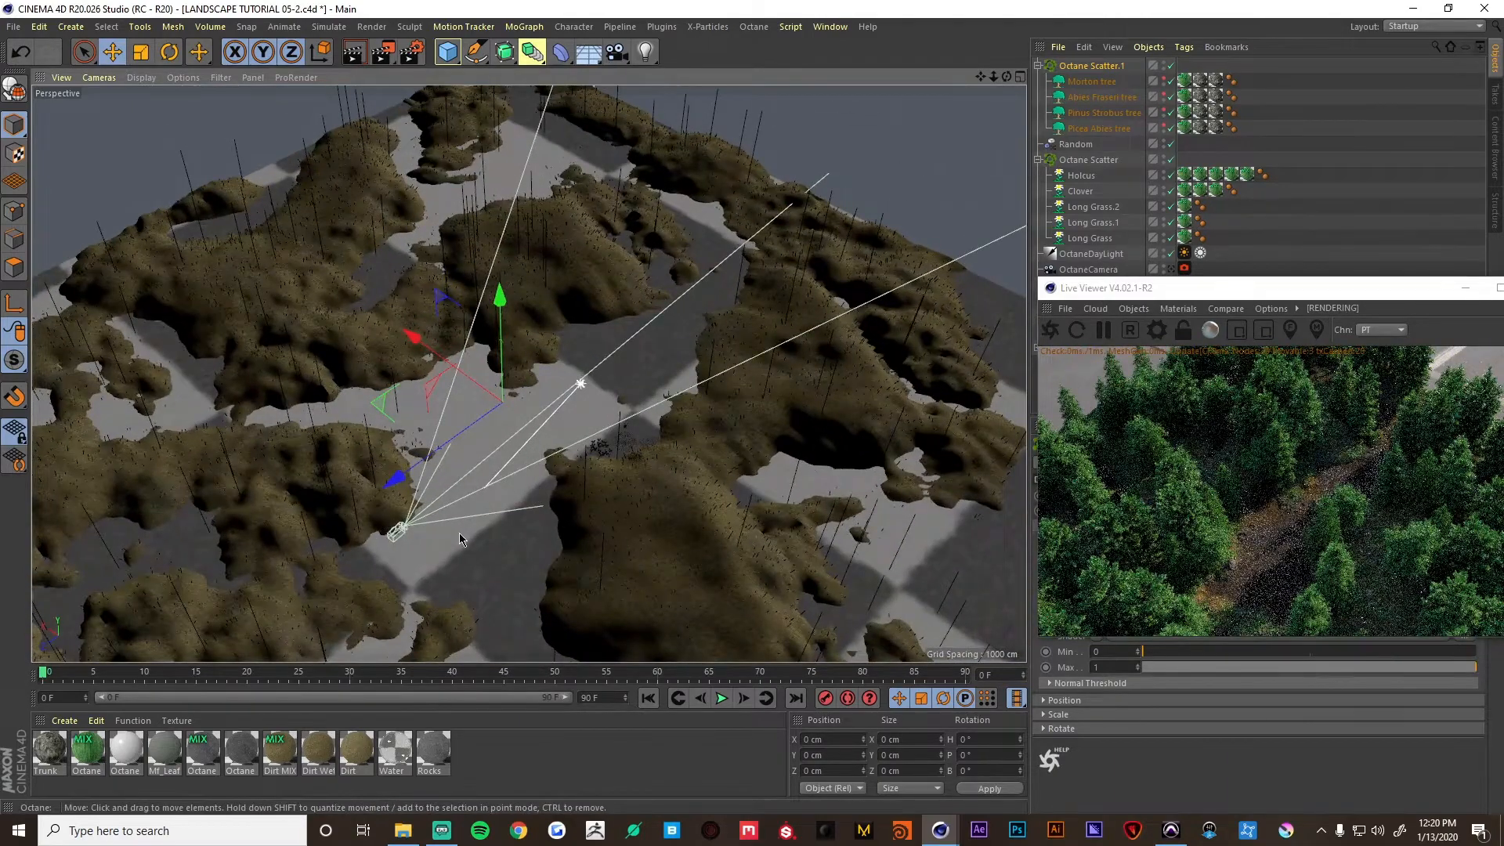
pyautogui.keyDown('alt'); pyautogui.moveTo(533, 511); pyautogui.dragTo(682, 448, button='right'); pyautogui.keyUp('alt')
pyautogui.keyDown('alt'); pyautogui.moveTo(490, 479); pyautogui.dragTo(571, 462, button='right'); pyautogui.keyUp('alt')
pyautogui.keyDown('alt'); pyautogui.moveTo(470, 453); pyautogui.dragTo(678, 300); pyautogui.keyUp('alt')
pyautogui.keyDown('alt'); pyautogui.moveTo(707, 489); pyautogui.dragTo(637, 511); pyautogui.keyUp('alt')
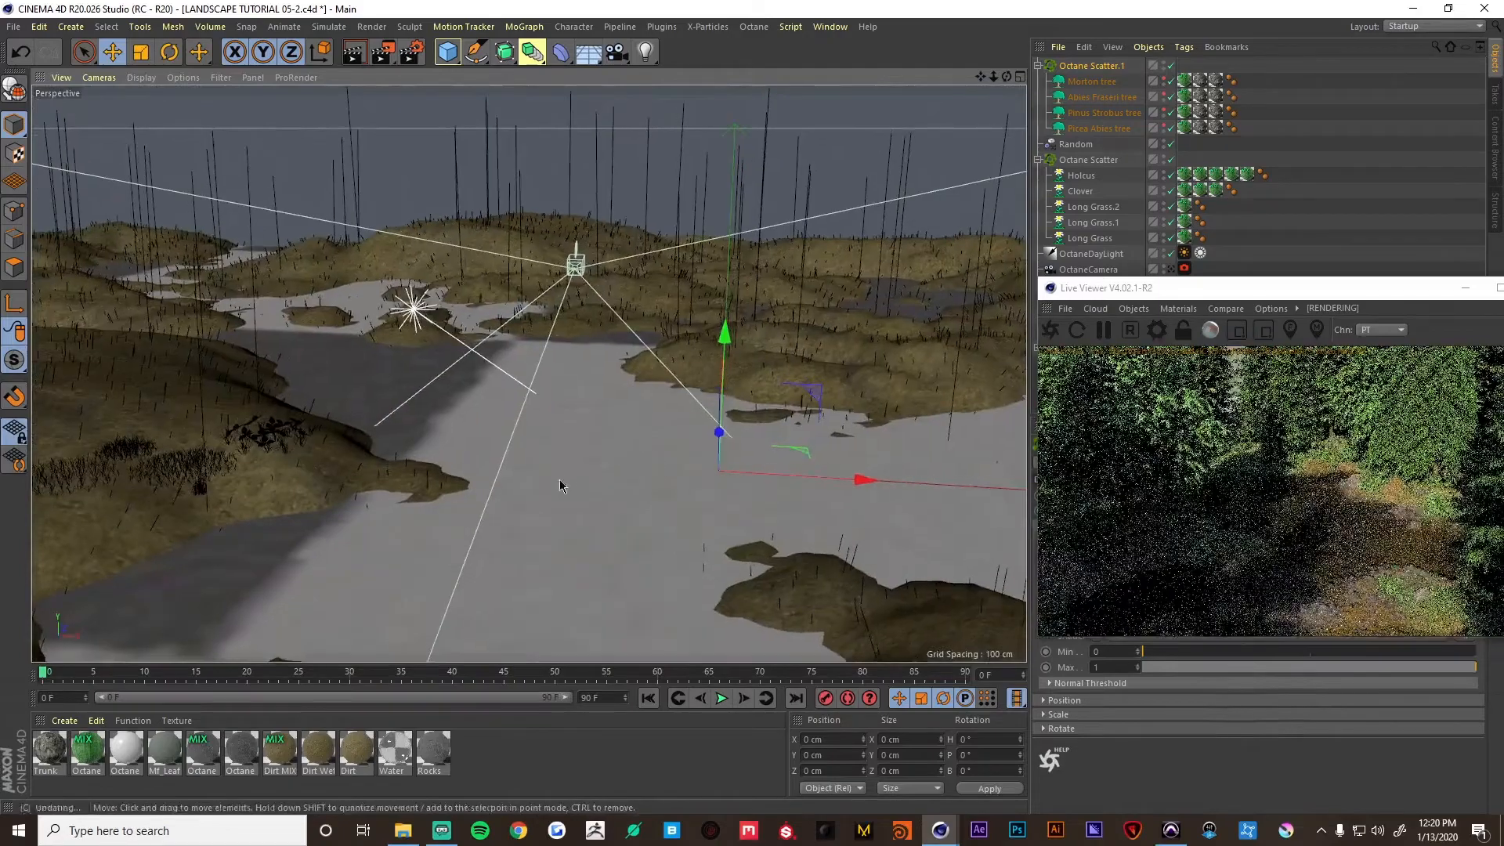
pyautogui.keyDown('alt'); pyautogui.moveTo(559, 479); pyautogui.dragTo(791, 360); pyautogui.keyUp('alt')
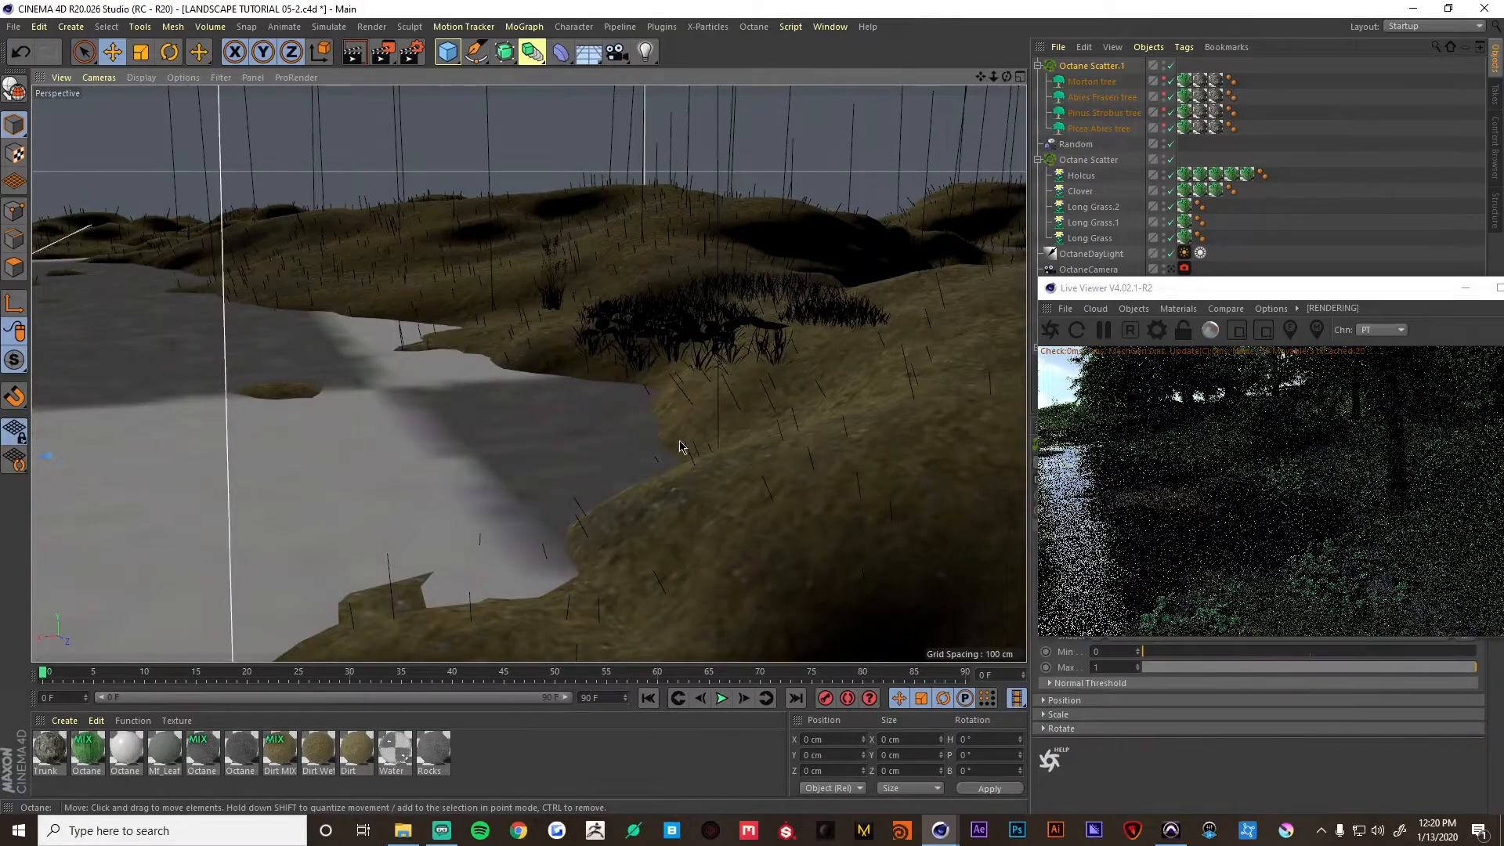
# Examine the banks and water inlets behind the camera from low and raised angles in the Live Viewer.
pyautogui.keyDown('alt'); pyautogui.moveTo(694, 468); pyautogui.dragTo(659, 452); pyautogui.keyUp('alt')
pyautogui.keyDown('alt'); pyautogui.moveTo(705, 520); pyautogui.dragTo(681, 470); pyautogui.keyUp('alt')
pyautogui.keyDown('alt'); pyautogui.moveTo(728, 470); pyautogui.dragTo(509, 514, button='right'); pyautogui.keyUp('alt')
pyautogui.keyDown('alt'); pyautogui.moveTo(258, 541); pyautogui.dragTo(516, 430, button='middle'); pyautogui.keyUp('alt')
pyautogui.keyDown('alt'); pyautogui.moveTo(415, 449); pyautogui.dragTo(603, 459, button='middle'); pyautogui.keyUp('alt')
pyautogui.keyDown('alt'); pyautogui.moveTo(604, 460); pyautogui.dragTo(811, 381); pyautogui.keyUp('alt')
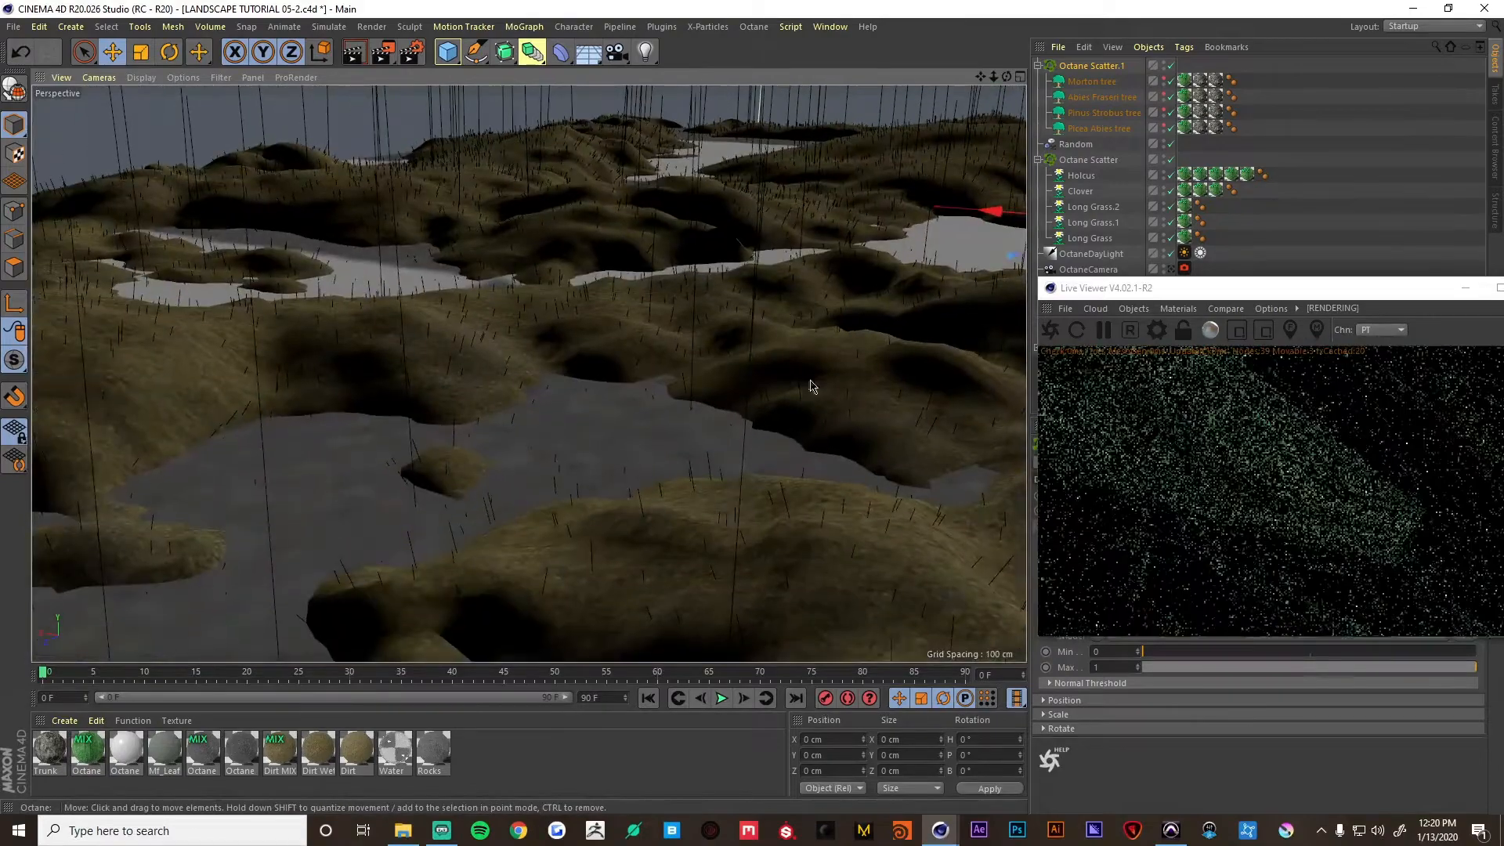
pyautogui.keyDown('alt'); pyautogui.moveTo(658, 442); pyautogui.dragTo(814, 447); pyautogui.keyUp('alt')
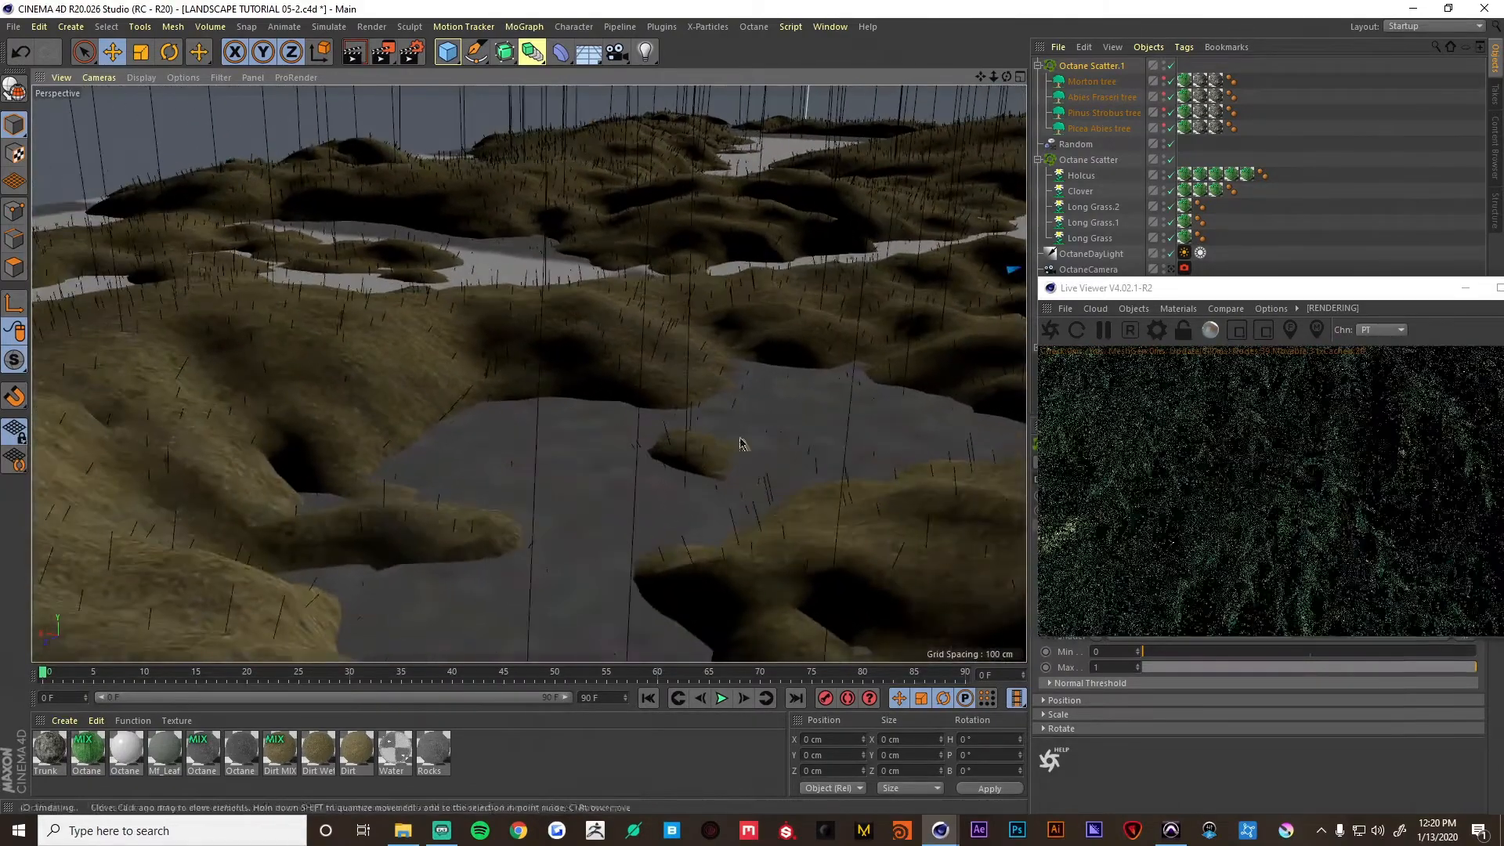
pyautogui.keyDown('alt'); pyautogui.moveTo(681, 451); pyautogui.dragTo(738, 437, button='right'); pyautogui.keyUp('alt')
pyautogui.keyDown('alt'); pyautogui.moveTo(656, 472); pyautogui.dragTo(771, 447); pyautogui.keyUp('alt')
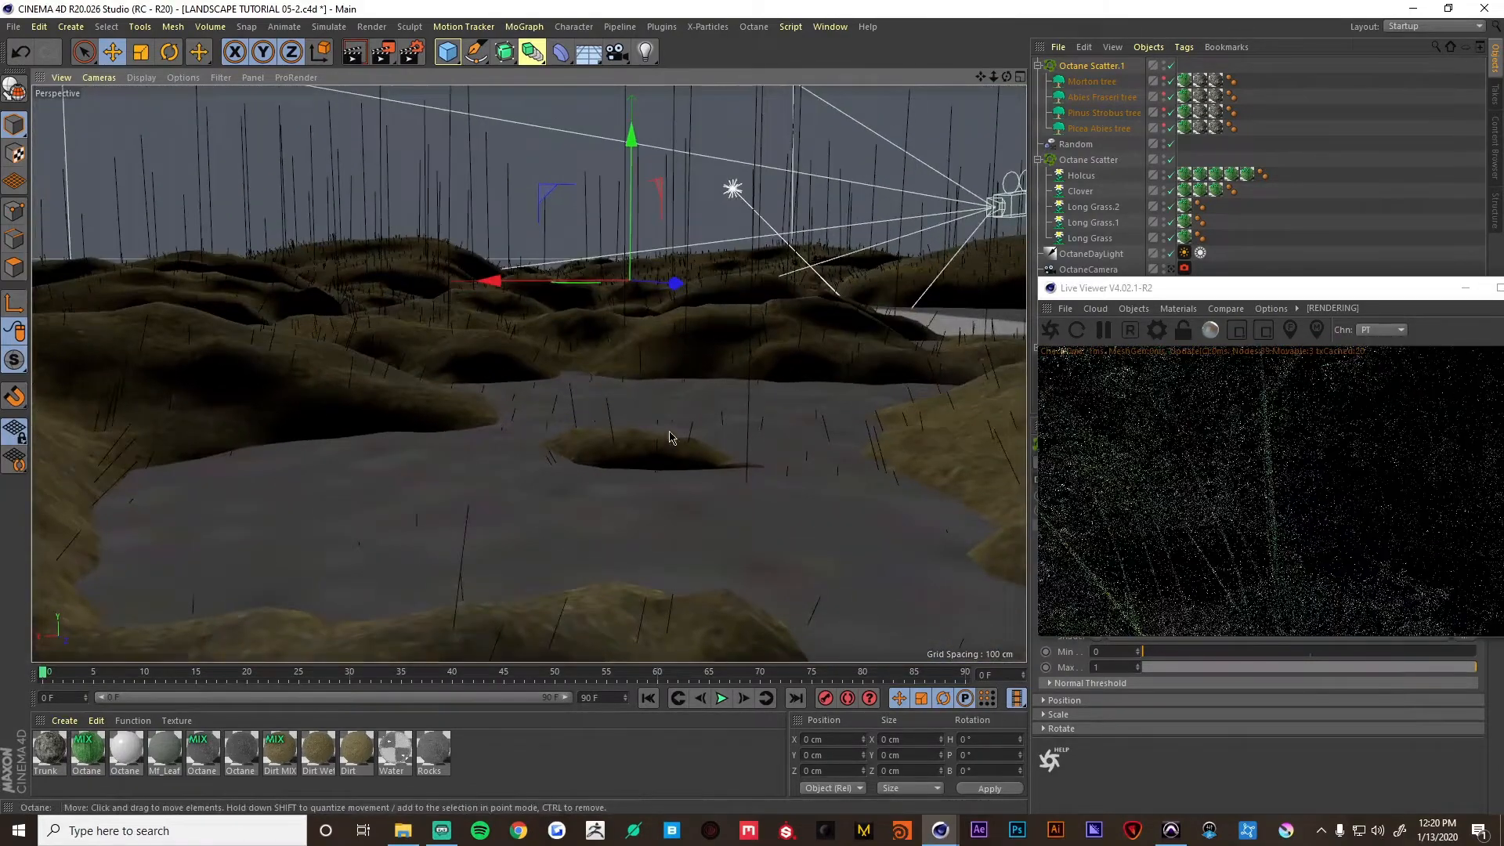
pyautogui.keyDown('alt'); pyautogui.moveTo(669, 437); pyautogui.dragTo(765, 376, button='right'); pyautogui.keyUp('alt')
pyautogui.keyDown('alt'); pyautogui.moveTo(702, 416); pyautogui.dragTo(473, 462, button='right'); pyautogui.keyUp('alt')
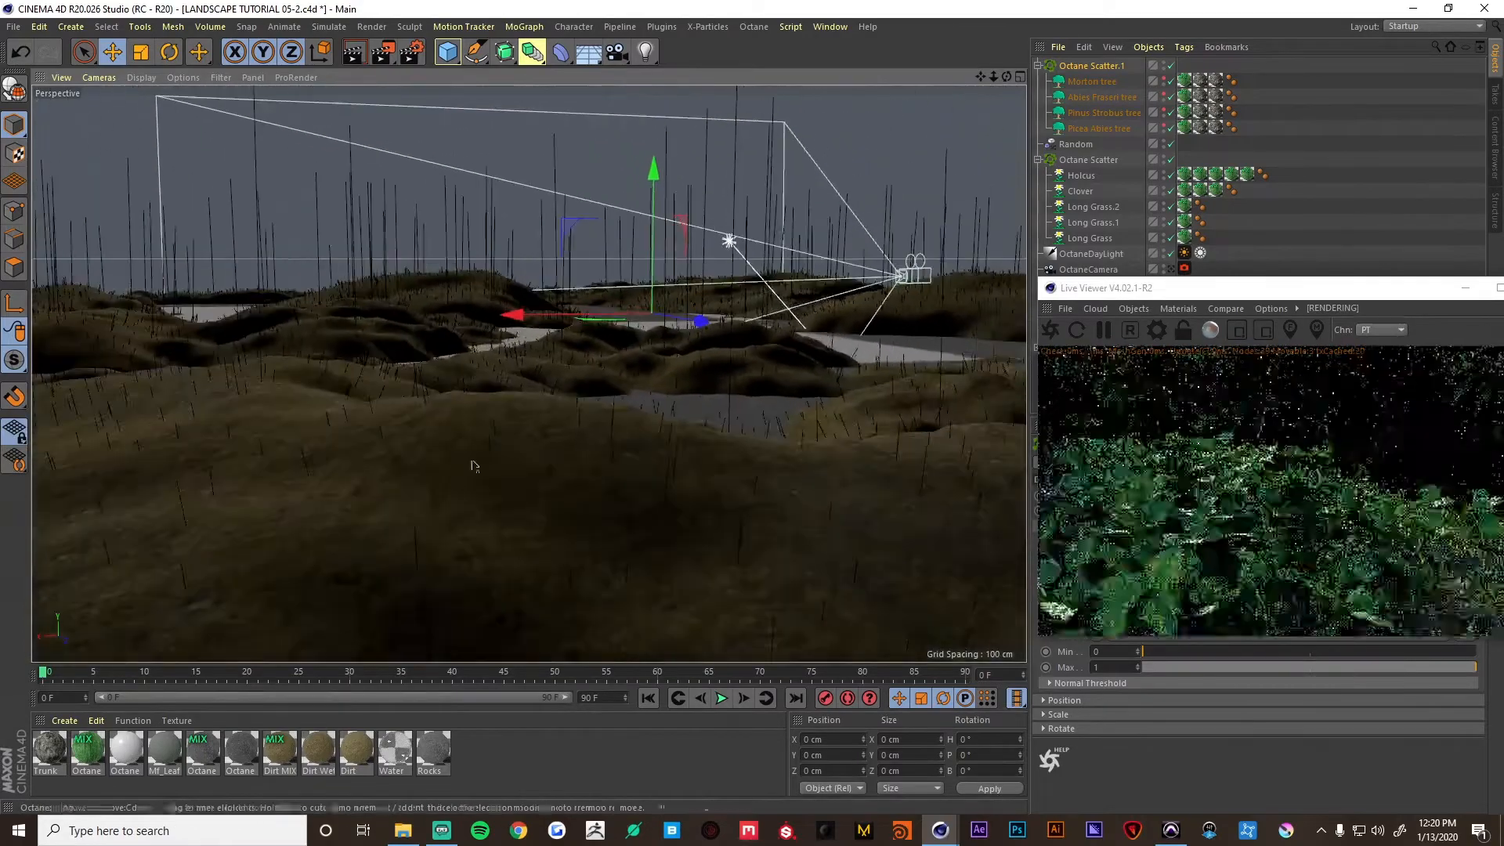
pyautogui.keyDown('alt'); pyautogui.moveTo(739, 388); pyautogui.dragTo(589, 369); pyautogui.keyUp('alt')
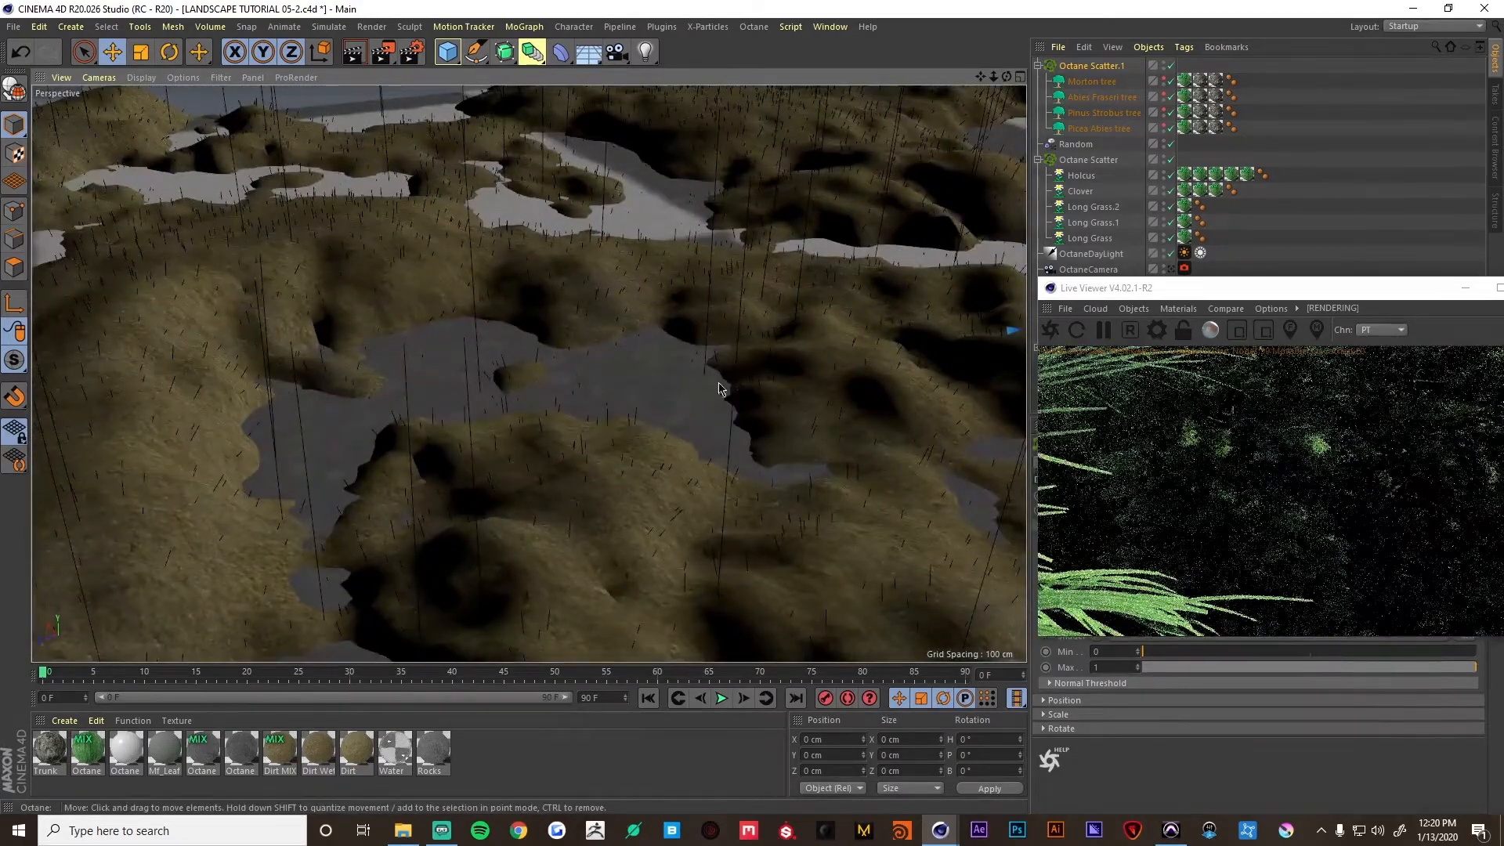
# Inspect the water channel in front of the camera out to the terrain's far edge.
pyautogui.keyDown('alt'); pyautogui.moveTo(662, 308); pyautogui.dragTo(352, 274, button='middle'); pyautogui.keyUp('alt')
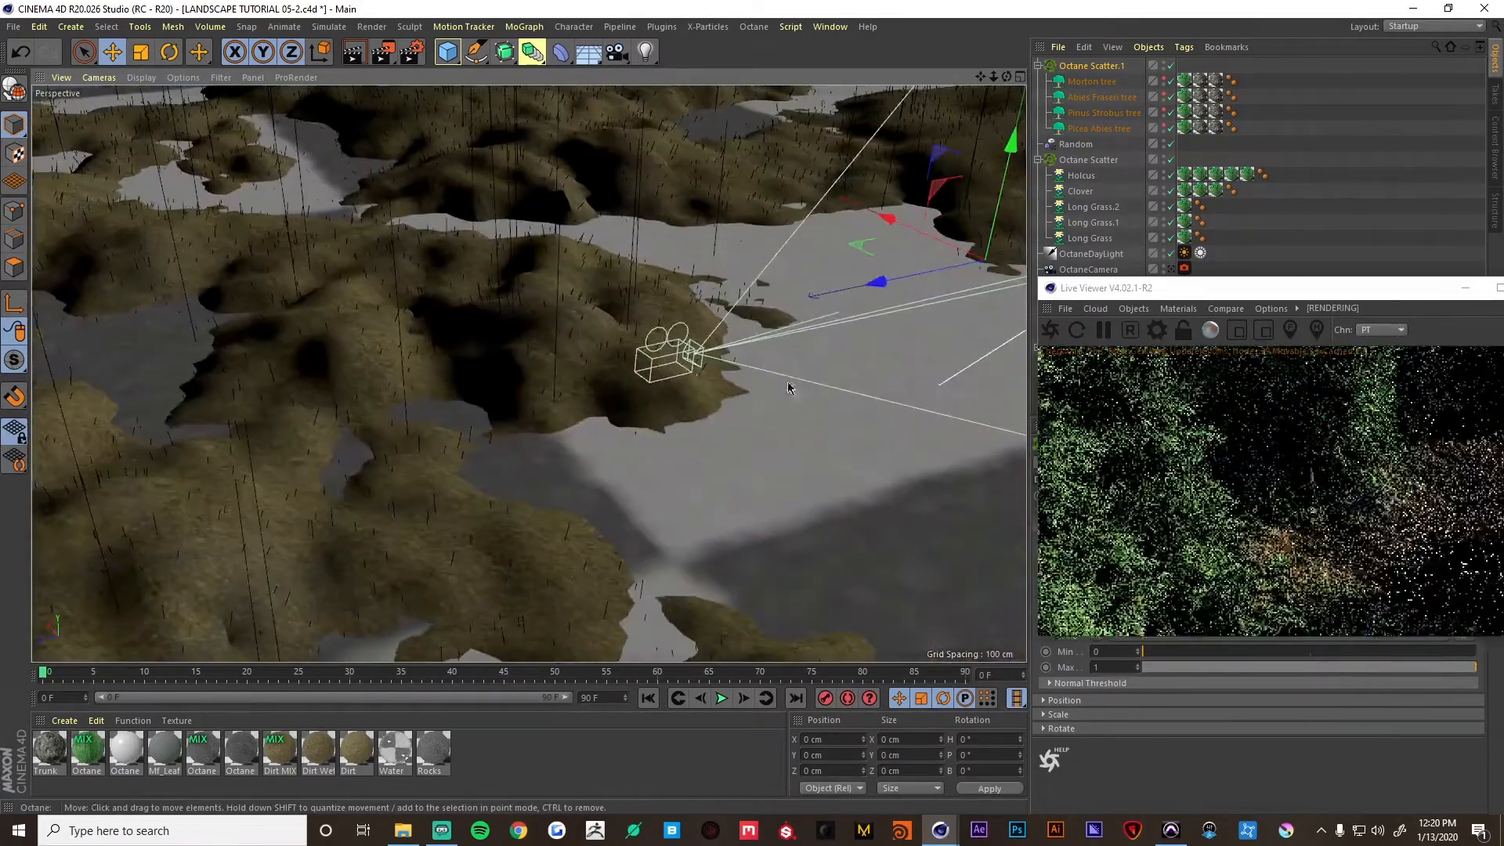
pyautogui.keyDown('alt'); pyautogui.moveTo(790, 384); pyautogui.dragTo(386, 369, button='middle'); pyautogui.keyUp('alt')
pyautogui.keyDown('alt'); pyautogui.moveTo(648, 359); pyautogui.dragTo(747, 364); pyautogui.keyUp('alt')
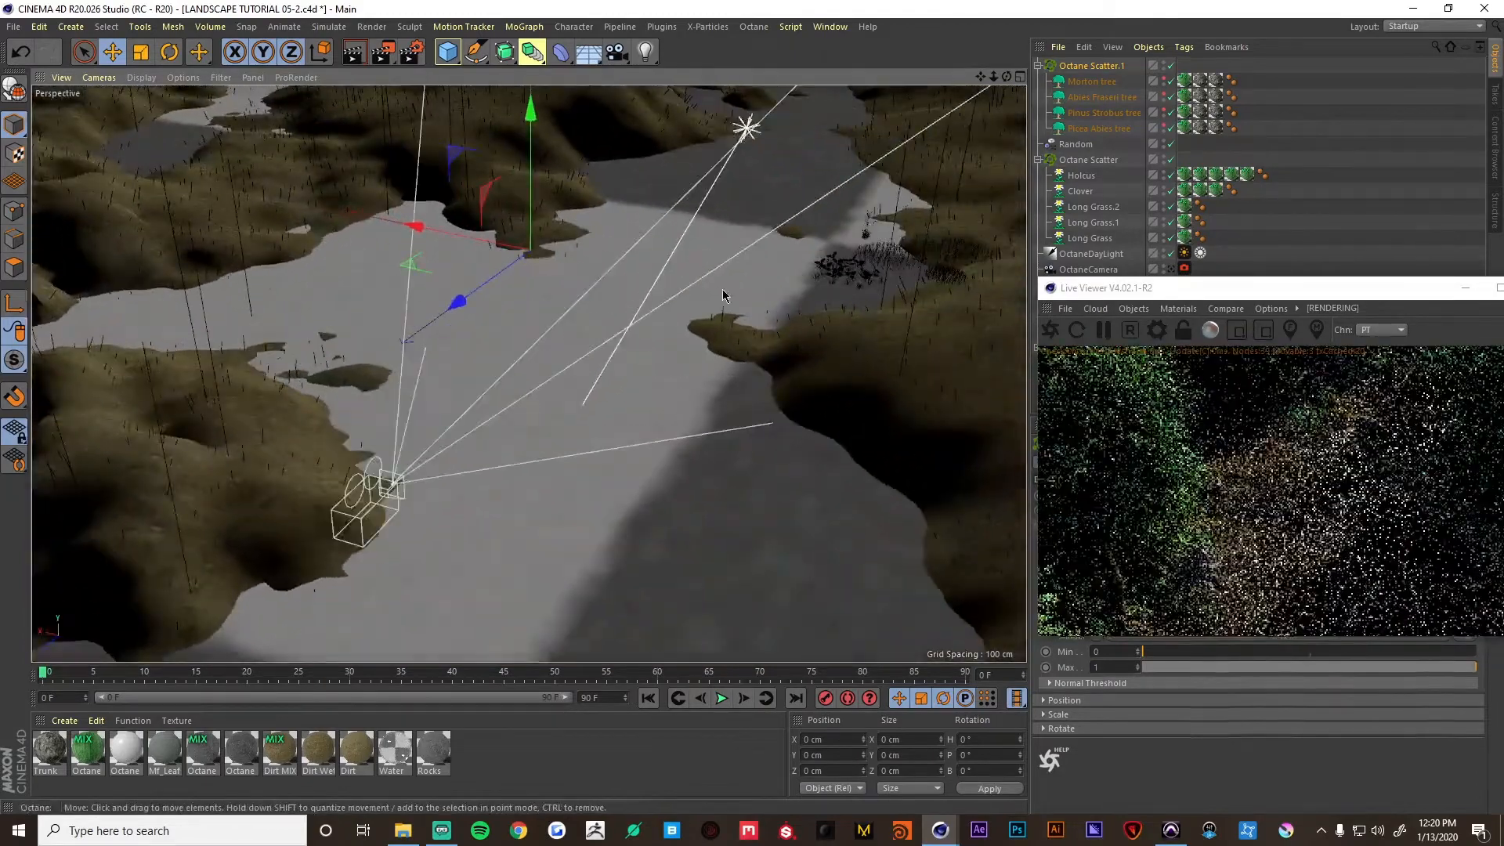
pyautogui.keyDown('alt'); pyautogui.moveTo(722, 295); pyautogui.dragTo(755, 301, button='right'); pyautogui.keyUp('alt')
pyautogui.moveTo(714, 325)
pyautogui.keyDown('alt'); pyautogui.mouseDown()
pyautogui.moveTo(716, 288)
pyautogui.moveTo(722, 333)
pyautogui.mouseUp(); pyautogui.keyUp('alt')
pyautogui.keyDown('alt'); pyautogui.moveTo(705, 263); pyautogui.dragTo(698, 333, button='middle'); pyautogui.keyUp('alt')
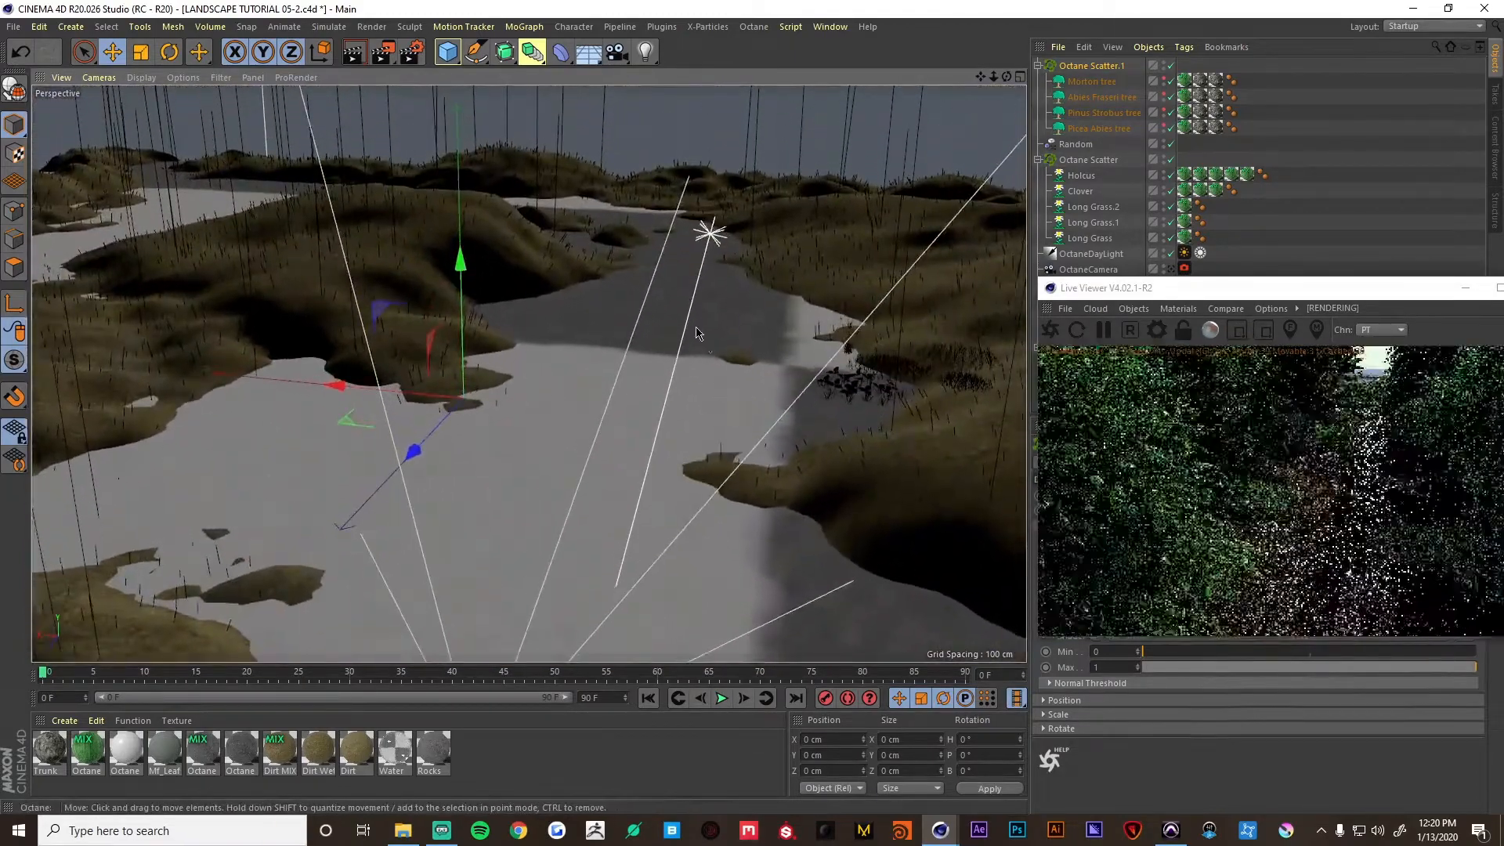
pyautogui.keyDown('alt'); pyautogui.moveTo(701, 321); pyautogui.dragTo(700, 412); pyautogui.keyUp('alt')
pyautogui.keyDown('alt'); pyautogui.moveTo(684, 365); pyautogui.dragTo(708, 407); pyautogui.keyUp('alt')
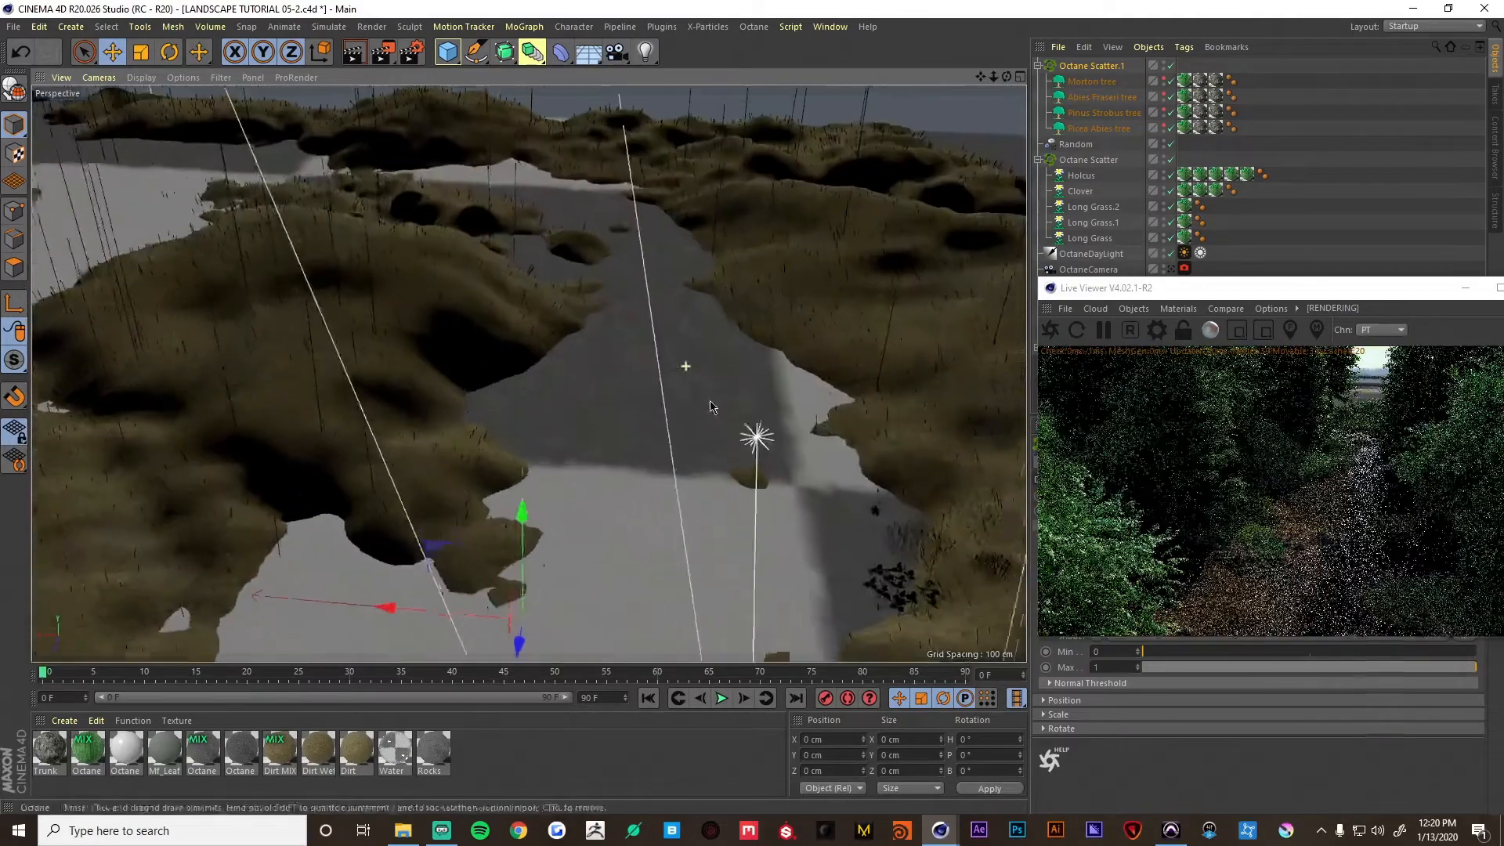
pyautogui.keyDown('alt'); pyautogui.moveTo(705, 339); pyautogui.dragTo(646, 389, button='right'); pyautogui.keyUp('alt')
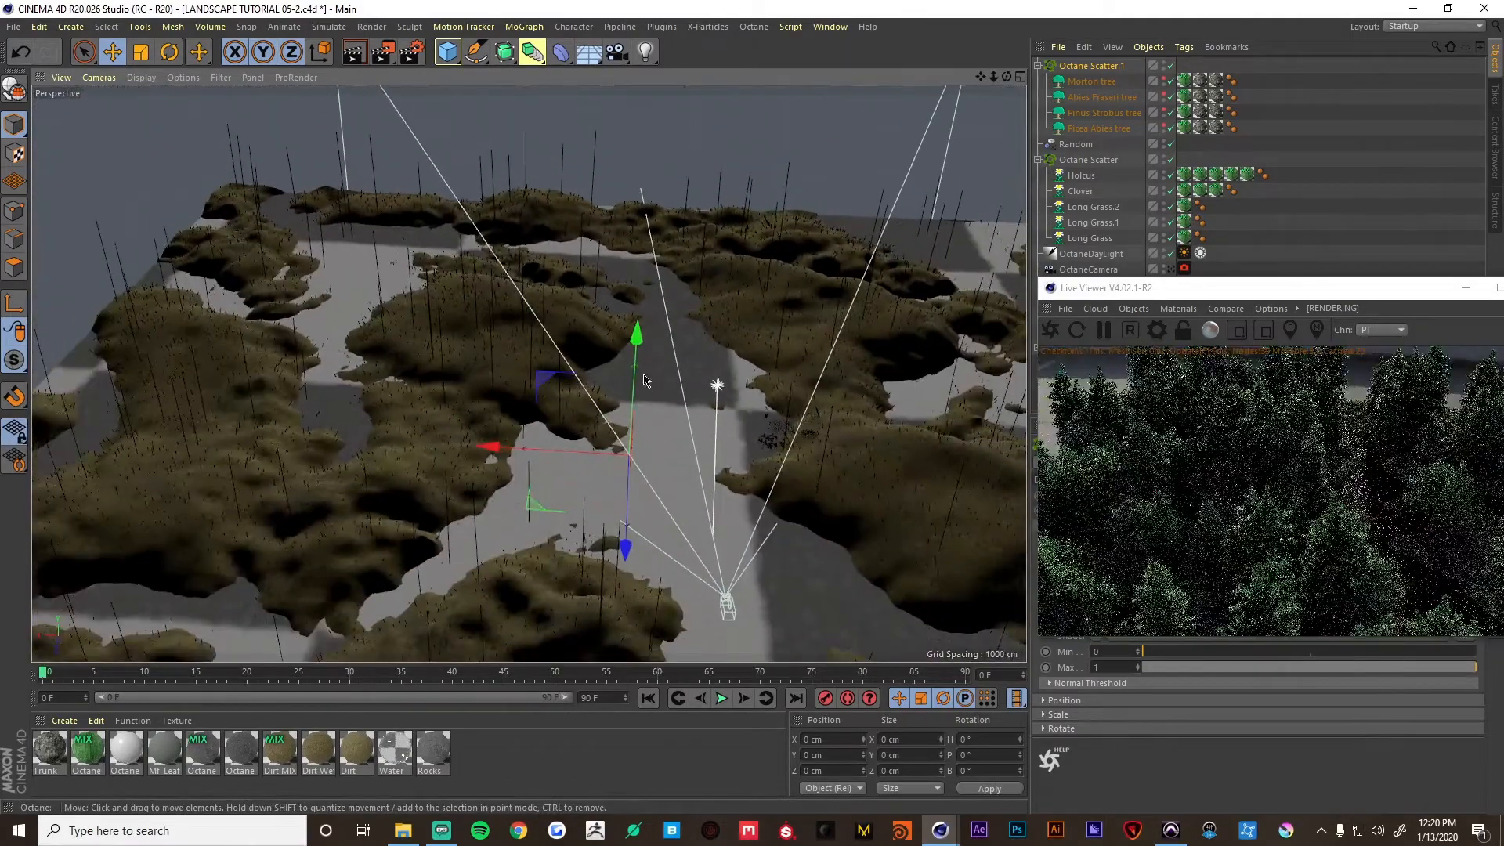
# Return one view to the OctaneCamera and set up a separate free perspective view overlooking the whole terrain.
pyautogui.click(1170, 270)
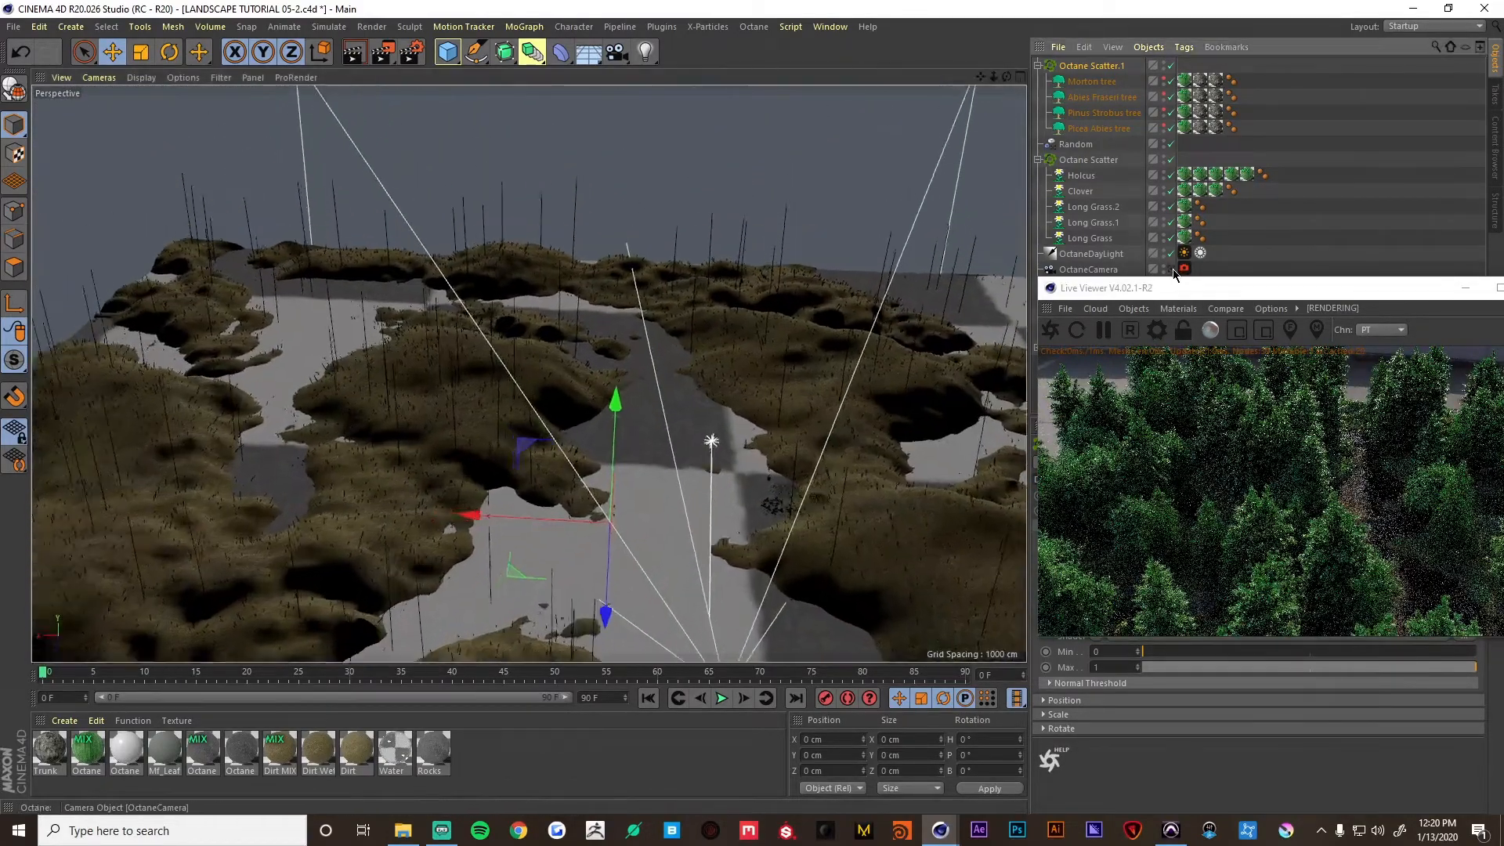
pyautogui.middleClick(563, 316)
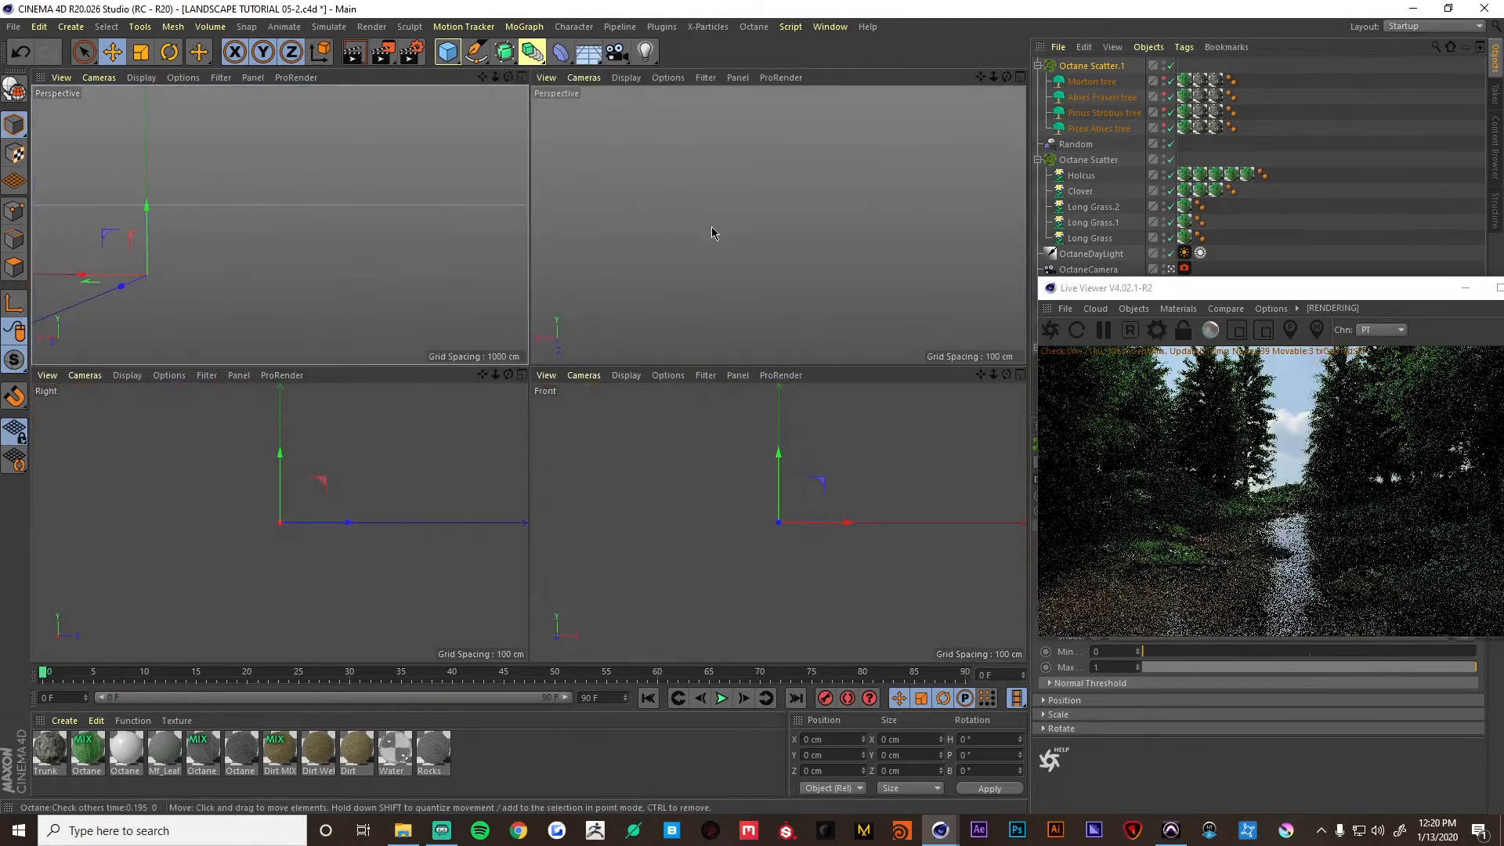
pyautogui.middleClick(708, 228)
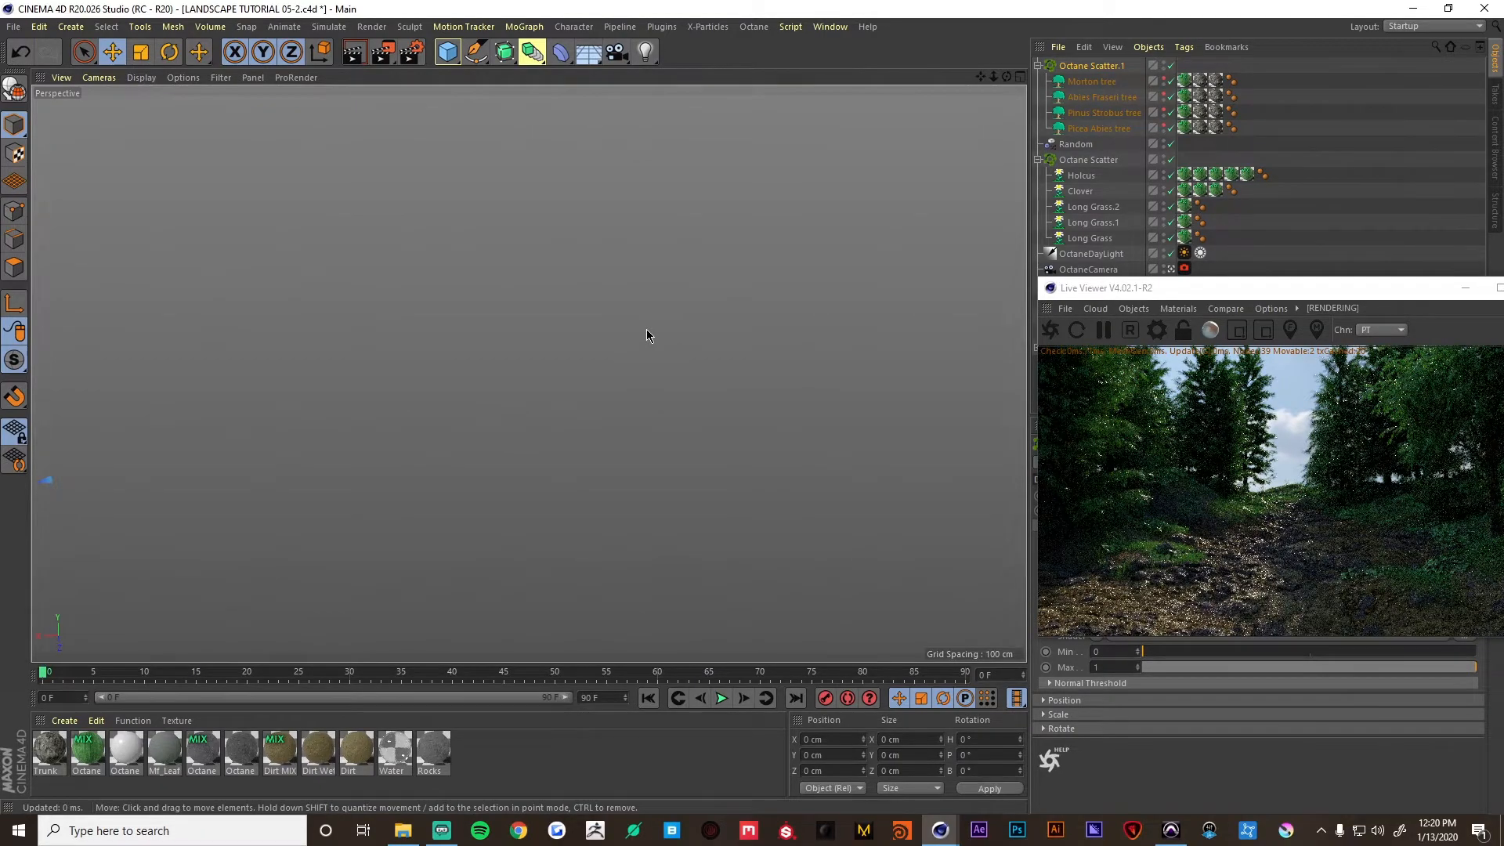
pyautogui.hotkey('ctrl', 'shift', 'z')
pyautogui.keyDown('alt'); pyautogui.moveTo(670, 327); pyautogui.dragTo(562, 358, button='right'); pyautogui.keyUp('alt')
pyautogui.keyDown('alt'); pyautogui.moveTo(561, 363); pyautogui.dragTo(501, 225); pyautogui.keyUp('alt')
# Add a Landscape object beyond the terrain's far edge, about 3107 cm wide and 2355 cm deep, at about Z -3294 cm.
pyautogui.moveTo(447, 52); pyautogui.dragTo(752, 163)
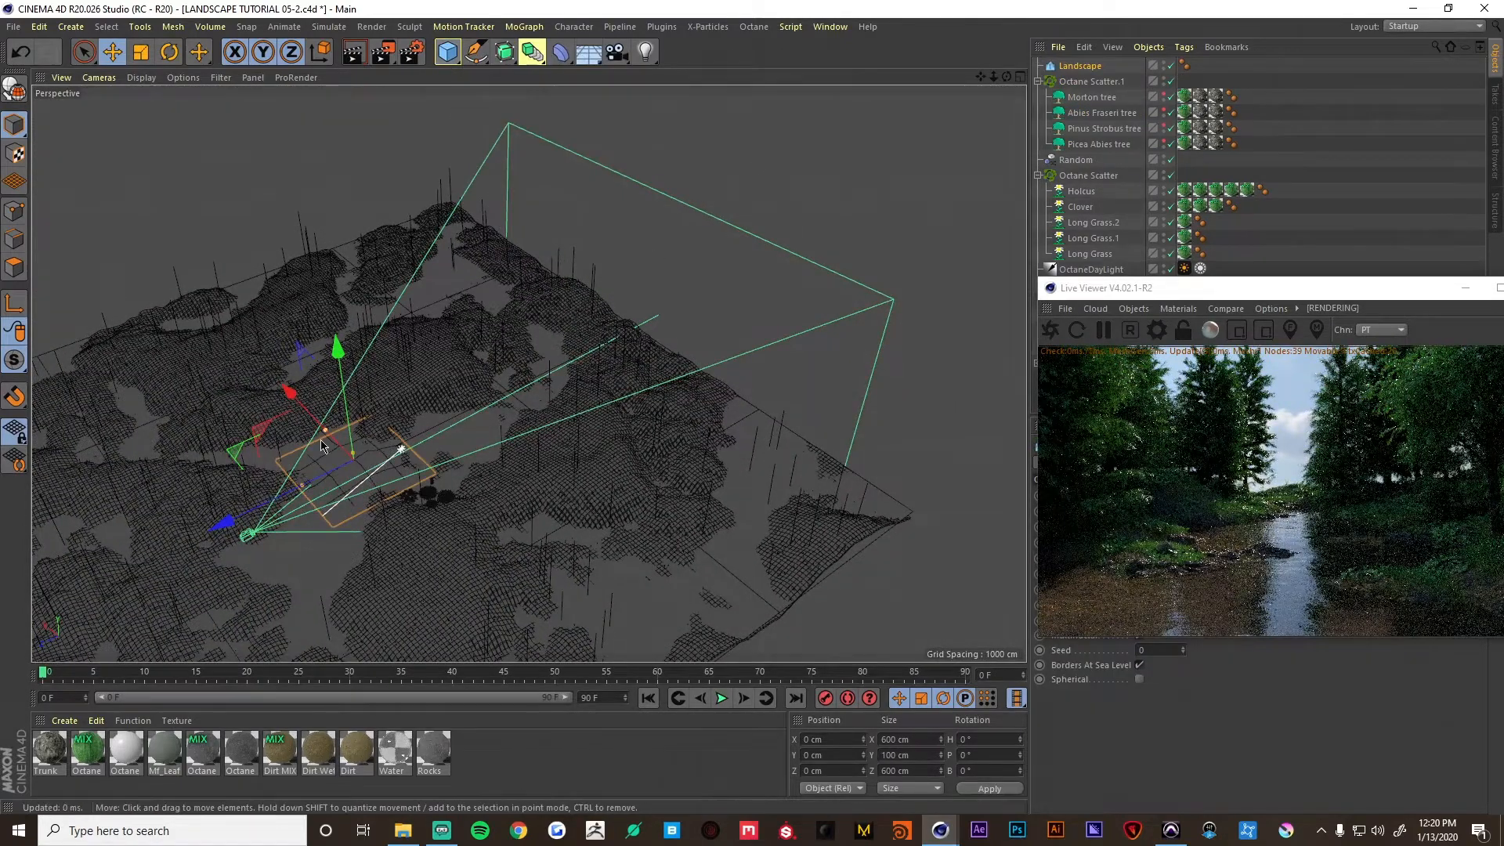
pyautogui.moveTo(228, 523); pyautogui.dragTo(652, 385)
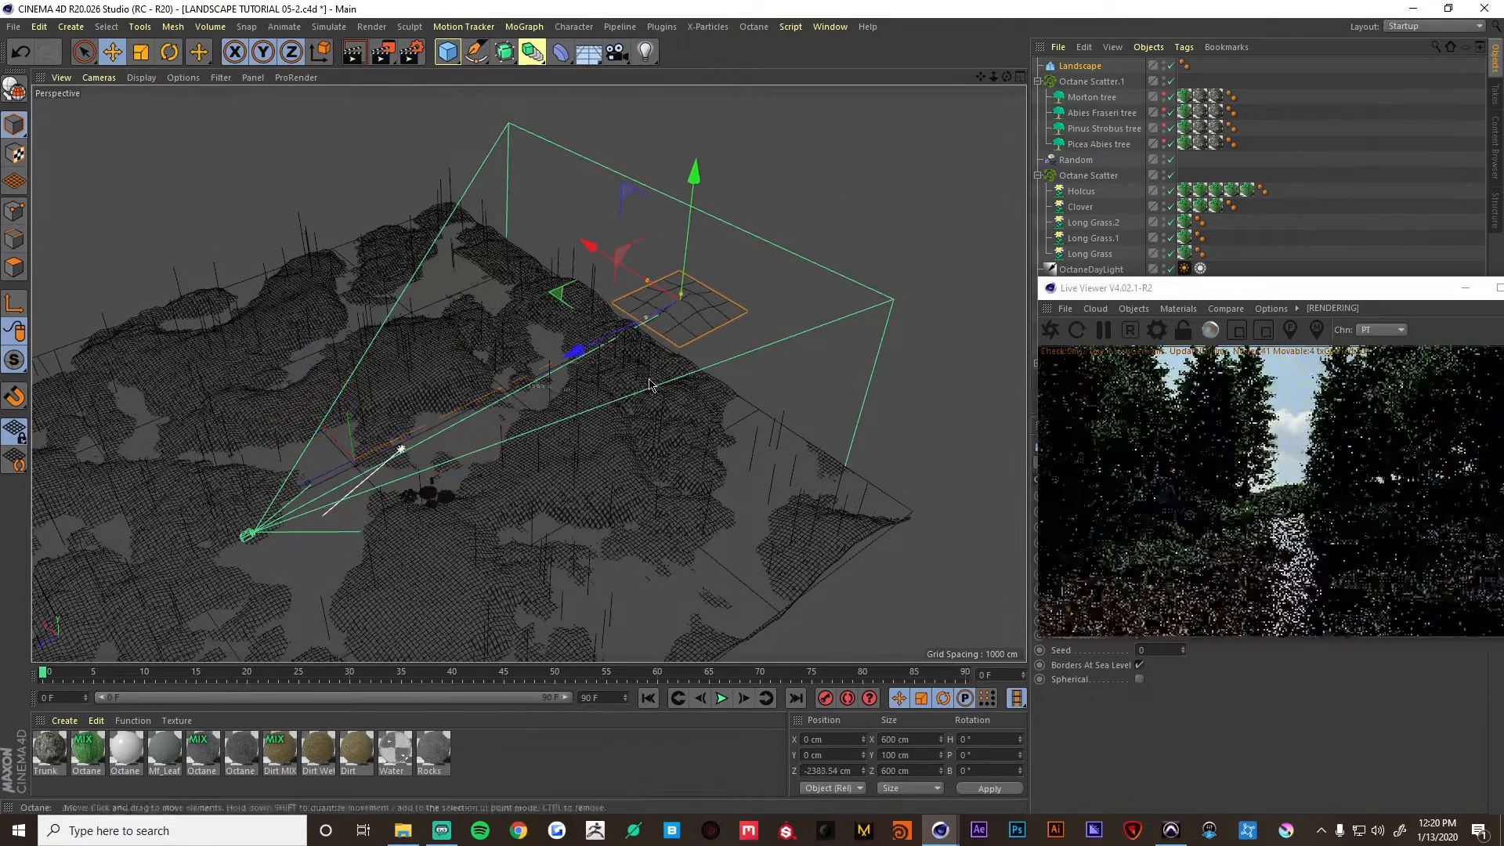
pyautogui.moveTo(647, 280); pyautogui.dragTo(528, 216)
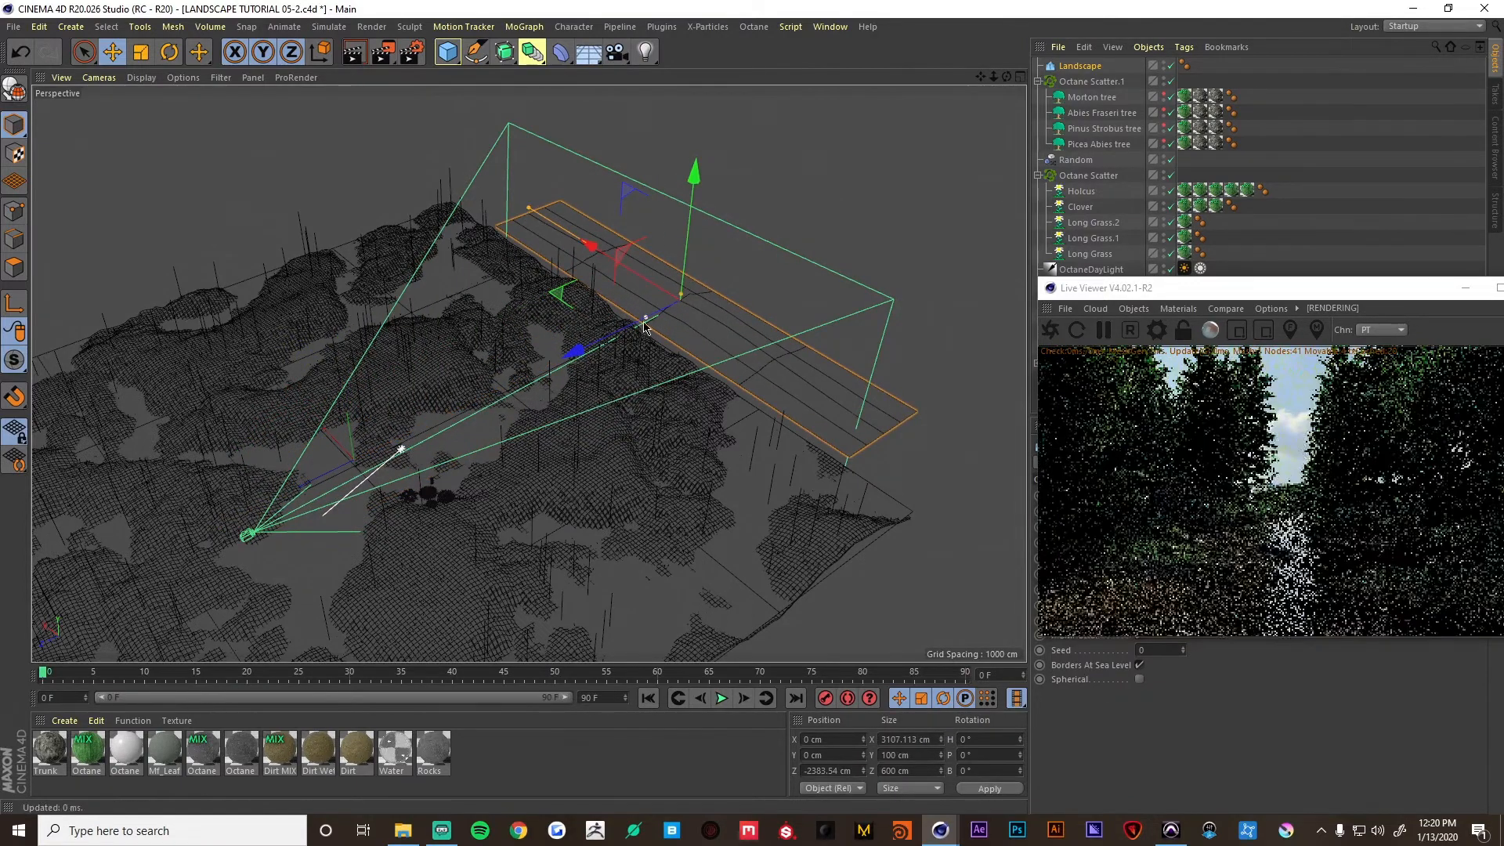
pyautogui.moveTo(645, 317); pyautogui.dragTo(538, 365)
pyautogui.moveTo(615, 330); pyautogui.dragTo(714, 285)
# Enlarge the Landscape to about 3883 cm wide, 2471 cm deep and 835 cm high, positioned at about Y 364 cm.
pyautogui.keyDown('alt'); pyautogui.moveTo(654, 336); pyautogui.dragTo(675, 247); pyautogui.keyUp('alt')
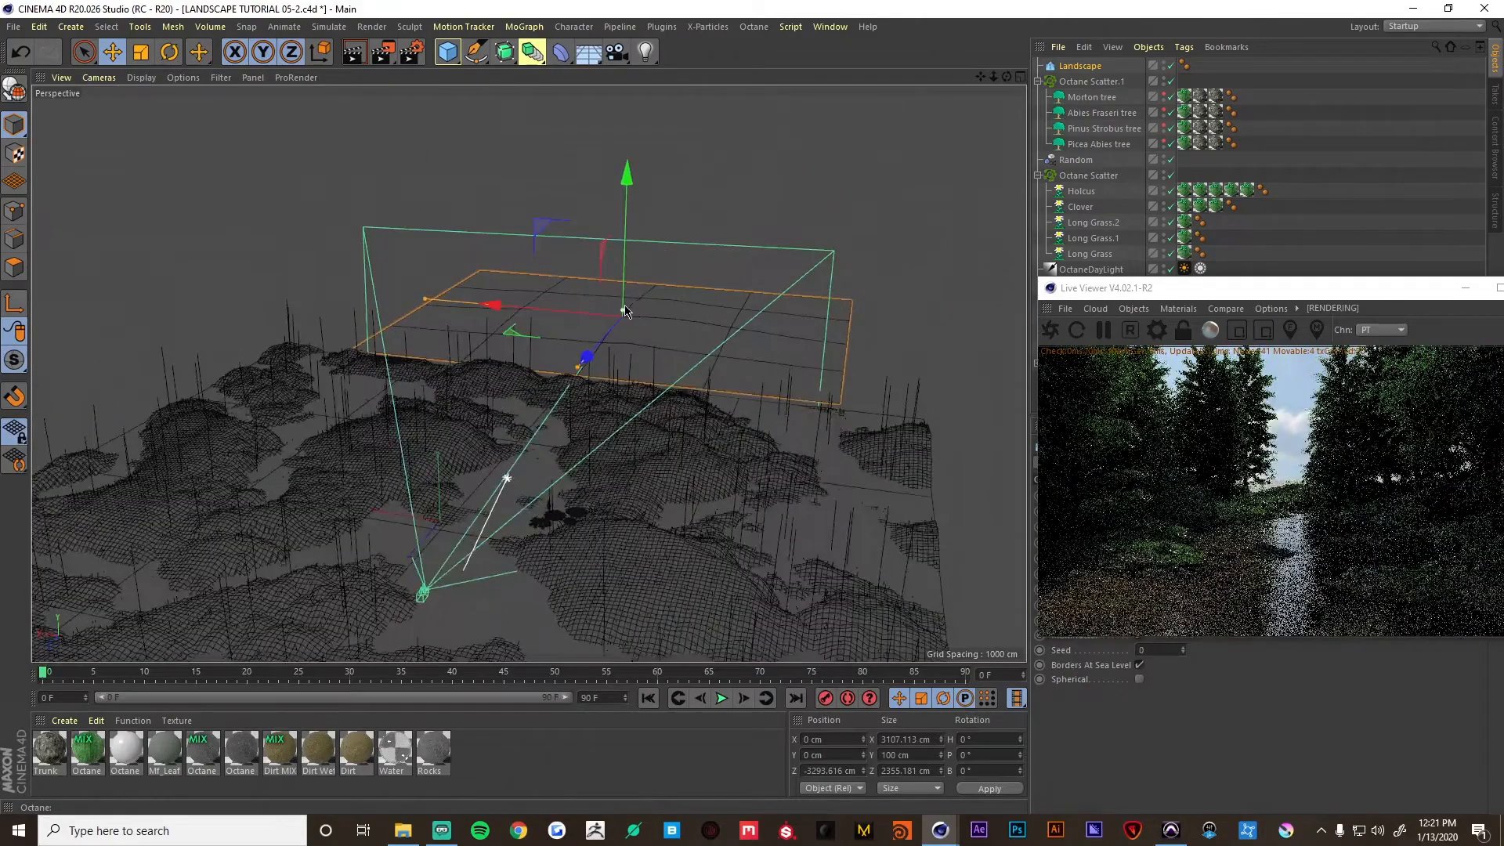
pyautogui.moveTo(623, 310); pyautogui.dragTo(644, 207)
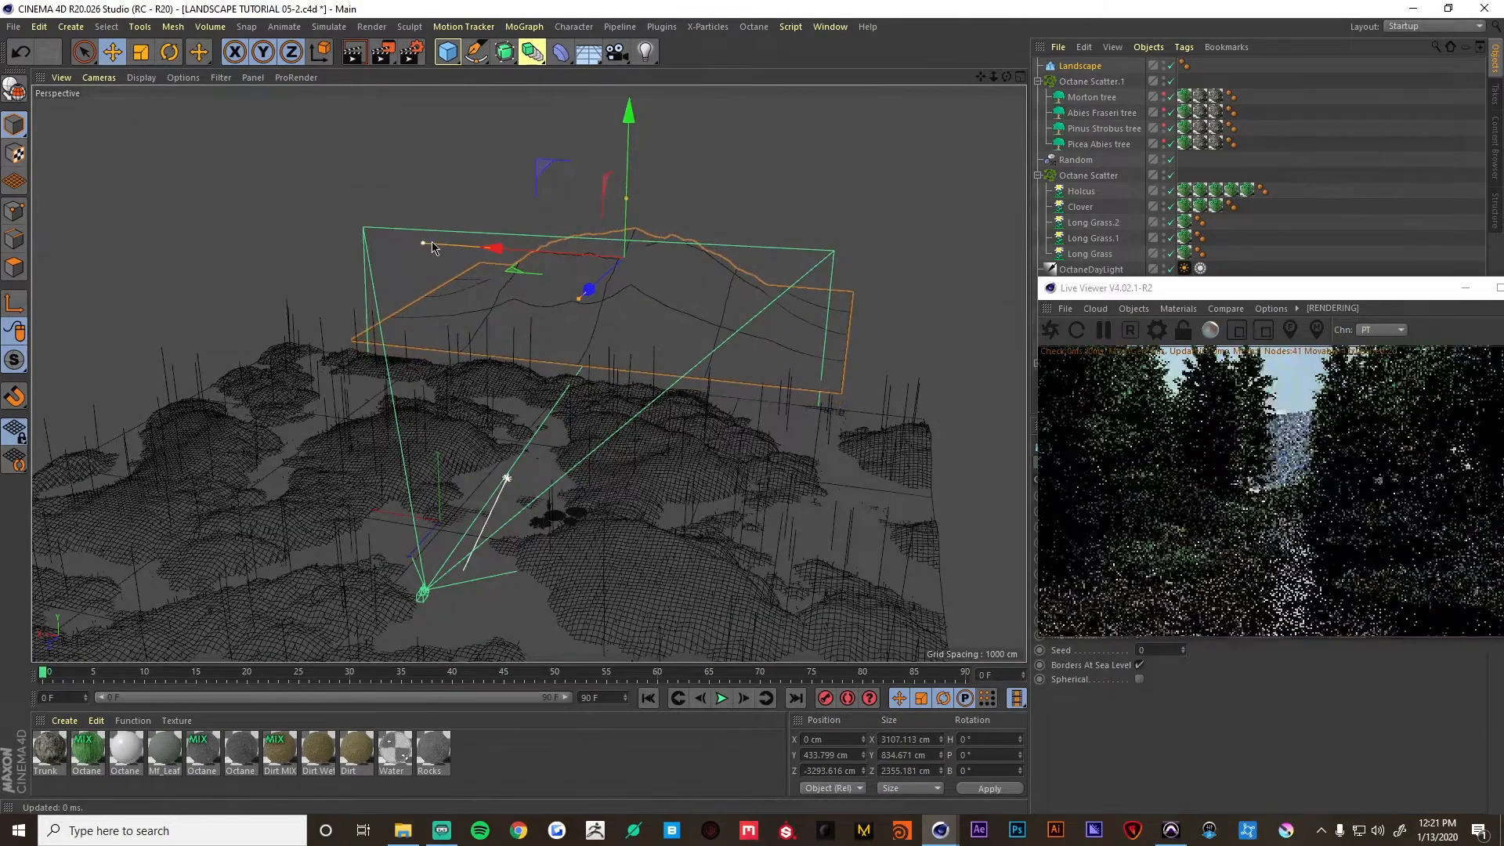
pyautogui.moveTo(426, 242); pyautogui.dragTo(376, 238)
pyautogui.keyDown('alt'); pyautogui.moveTo(603, 368); pyautogui.dragTo(501, 344); pyautogui.keyUp('alt')
pyautogui.keyDown('alt'); pyautogui.moveTo(537, 425); pyautogui.dragTo(652, 325); pyautogui.keyUp('alt')
pyautogui.moveTo(262, 205); pyautogui.dragTo(265, 219)
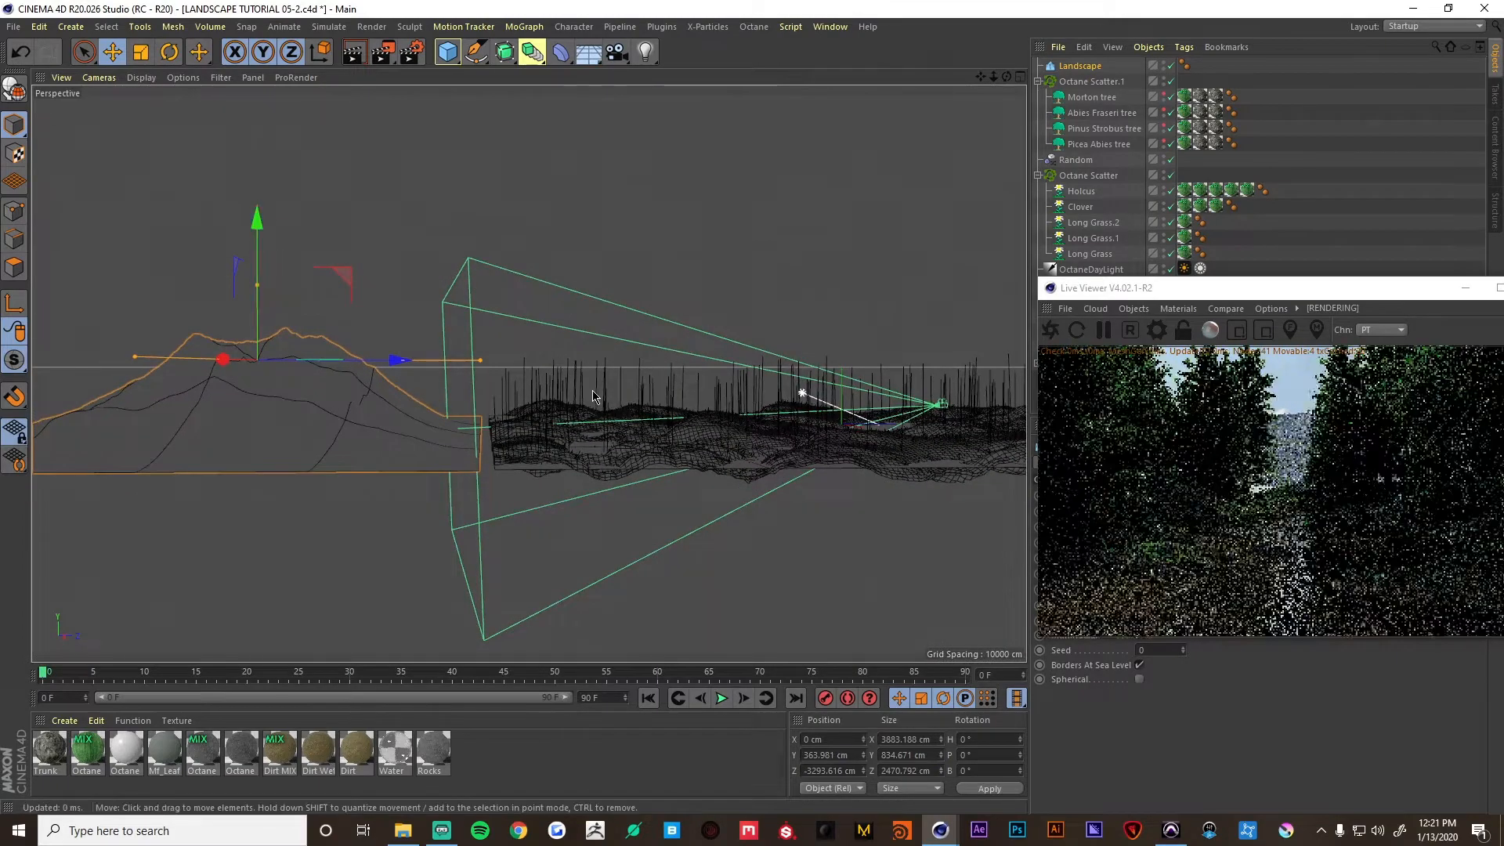
# Flatten the Landscape to about 417 cm high and reposition it at about Y 177 cm and Z -3240 cm.
pyautogui.keyDown('alt'); pyautogui.moveTo(411, 433); pyautogui.dragTo(313, 470); pyautogui.keyUp('alt')
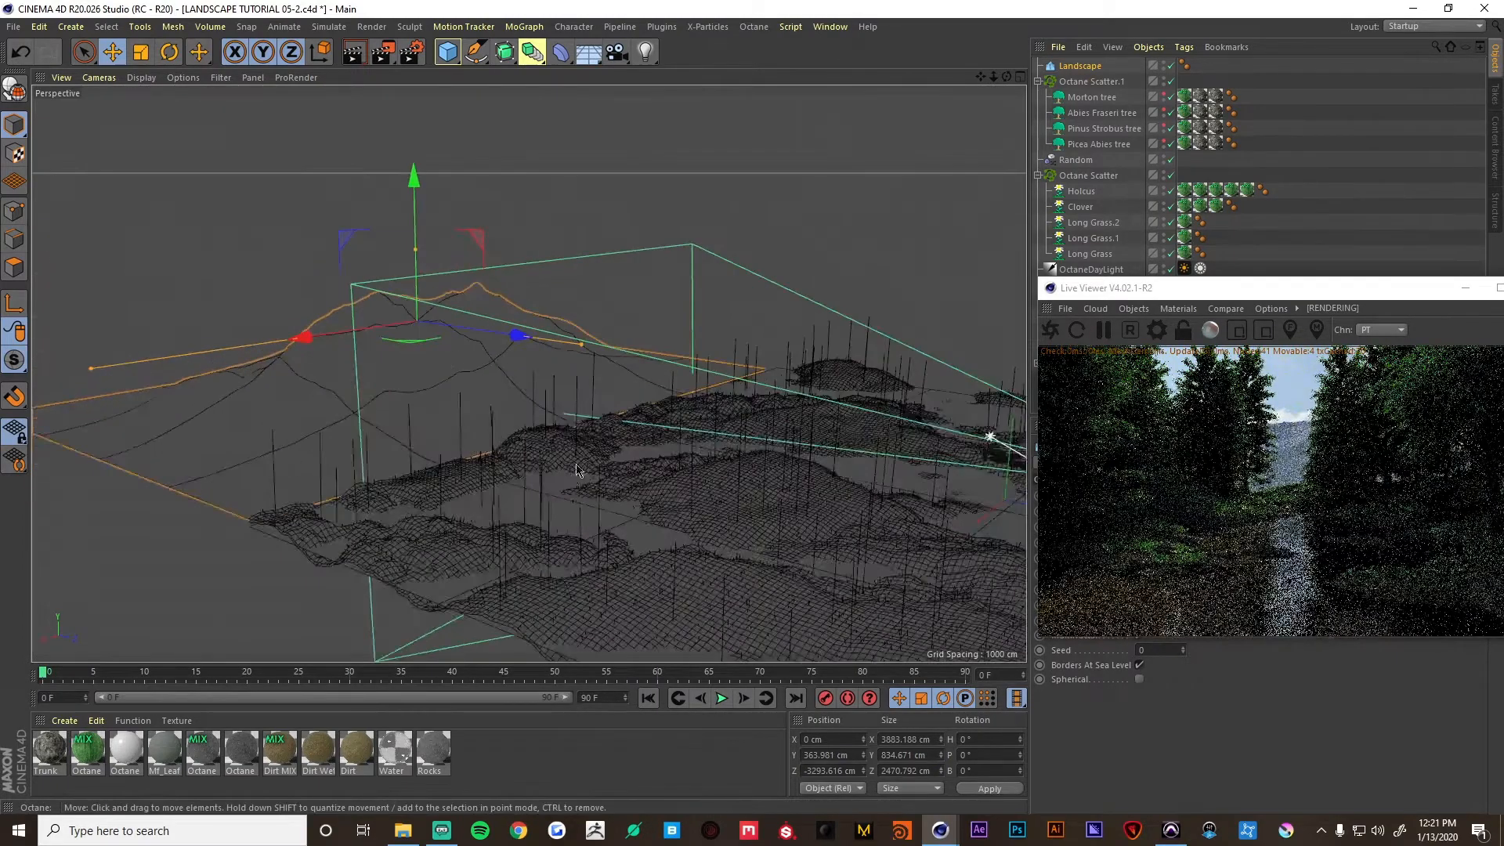
pyautogui.keyDown('alt'); pyautogui.moveTo(458, 313); pyautogui.dragTo(462, 299); pyautogui.keyUp('alt')
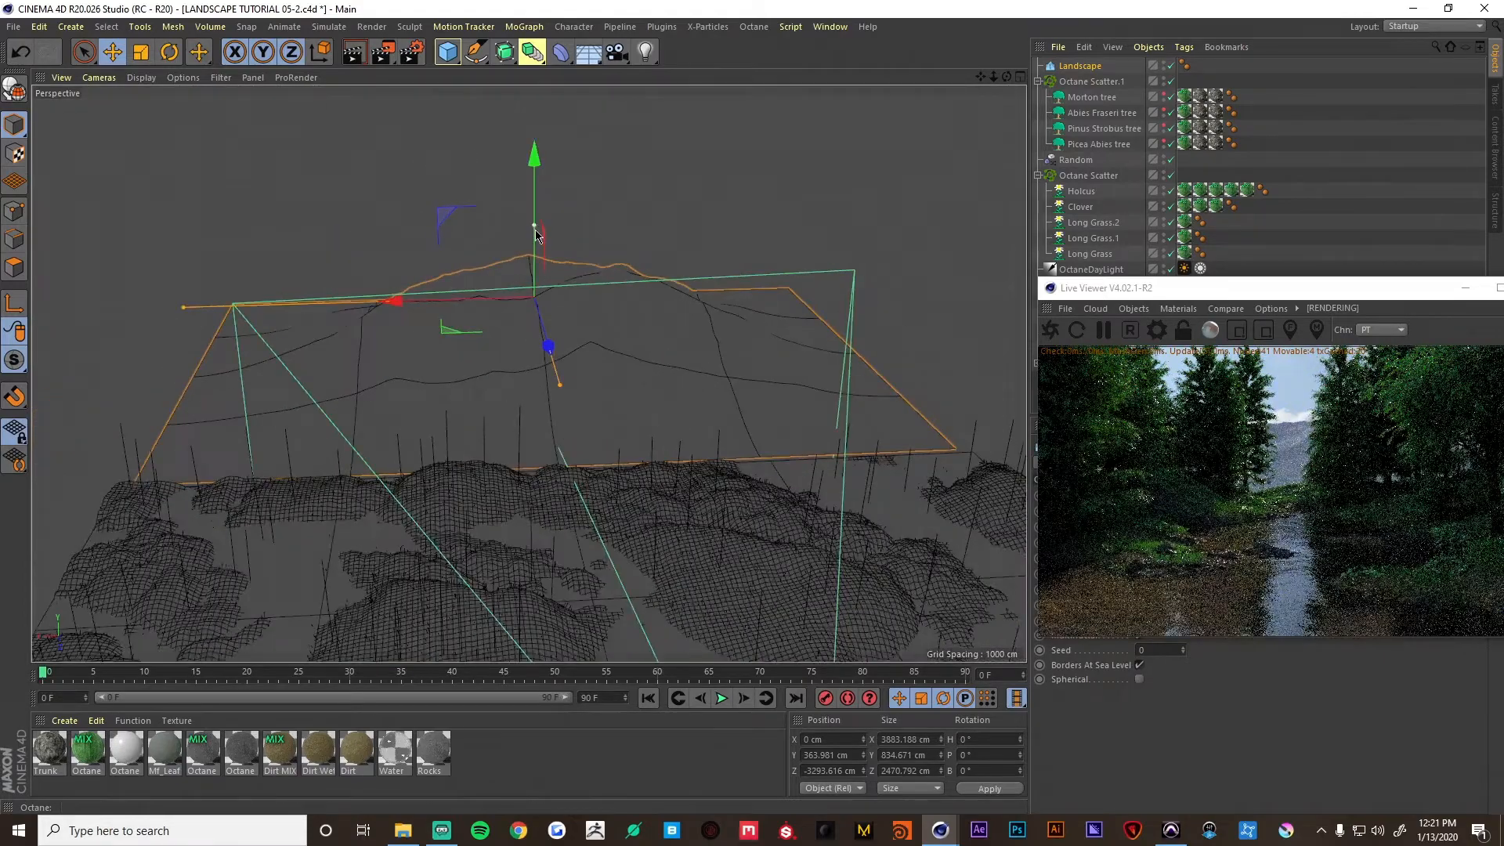
pyautogui.moveTo(534, 227)
pyautogui.mouseDown()
pyautogui.moveTo(548, 252)
pyautogui.moveTo(523, 353)
pyautogui.moveTo(544, 245)
pyautogui.mouseUp()
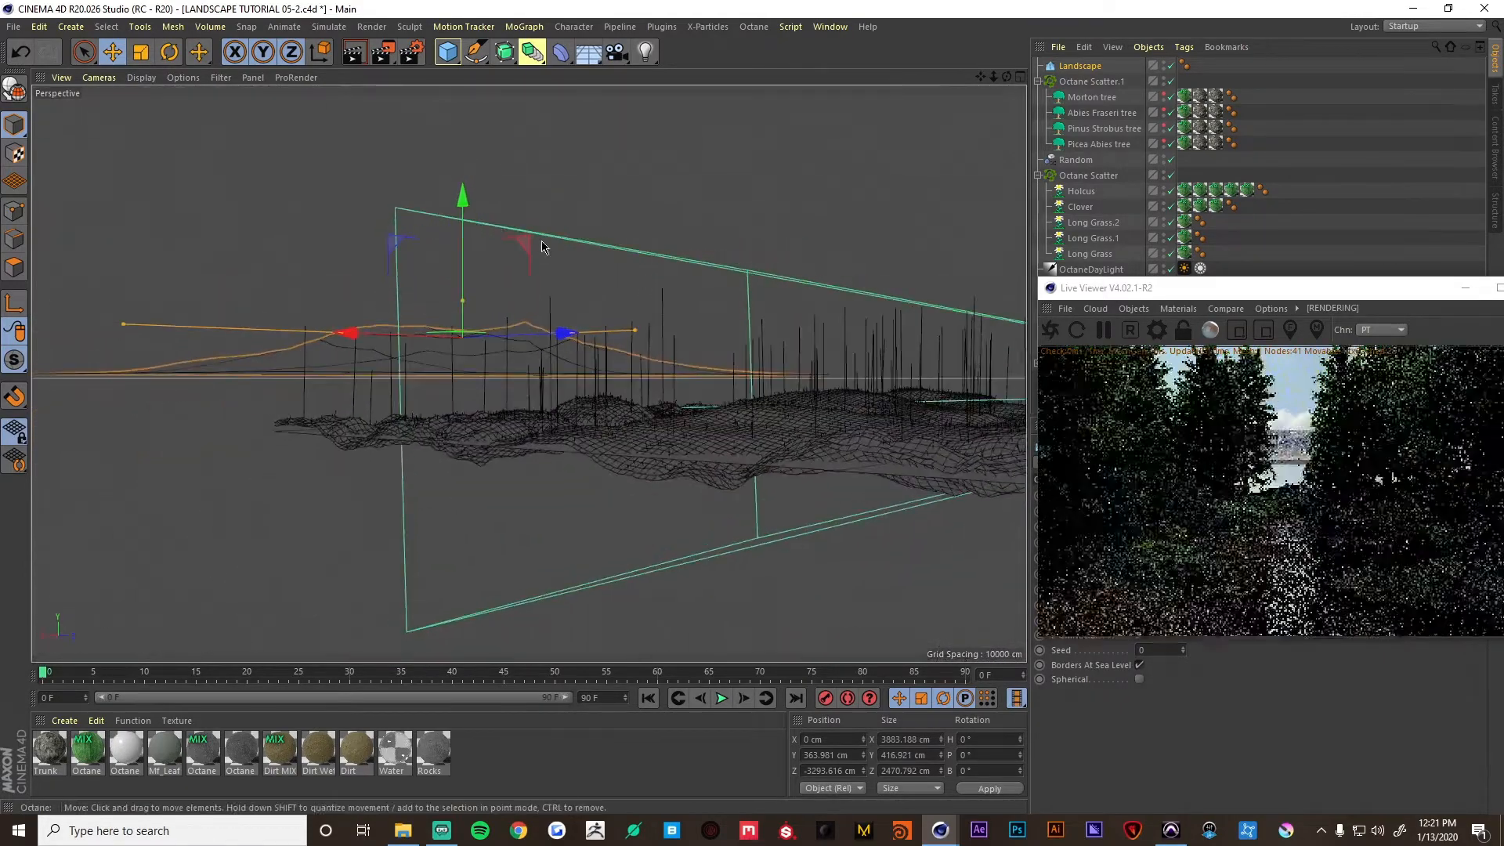
pyautogui.moveTo(467, 203); pyautogui.dragTo(481, 233)
pyautogui.keyDown('alt'); pyautogui.moveTo(564, 389); pyautogui.dragTo(602, 470); pyautogui.keyUp('alt')
pyautogui.moveTo(555, 379); pyautogui.dragTo(565, 379)
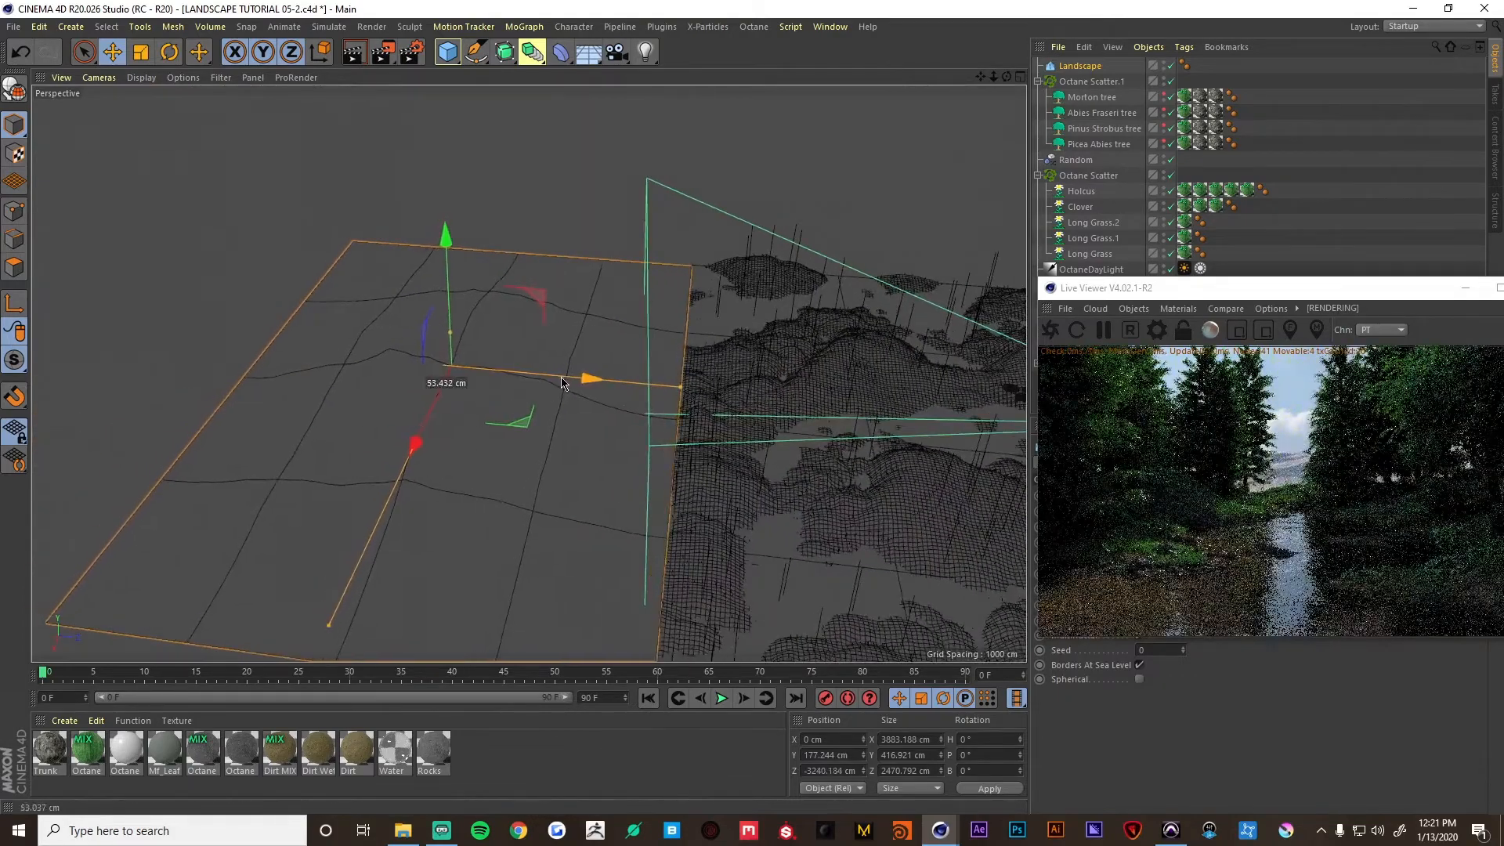
pyautogui.keyDown('alt'); pyautogui.moveTo(631, 463); pyautogui.dragTo(485, 470); pyautogui.keyUp('alt')
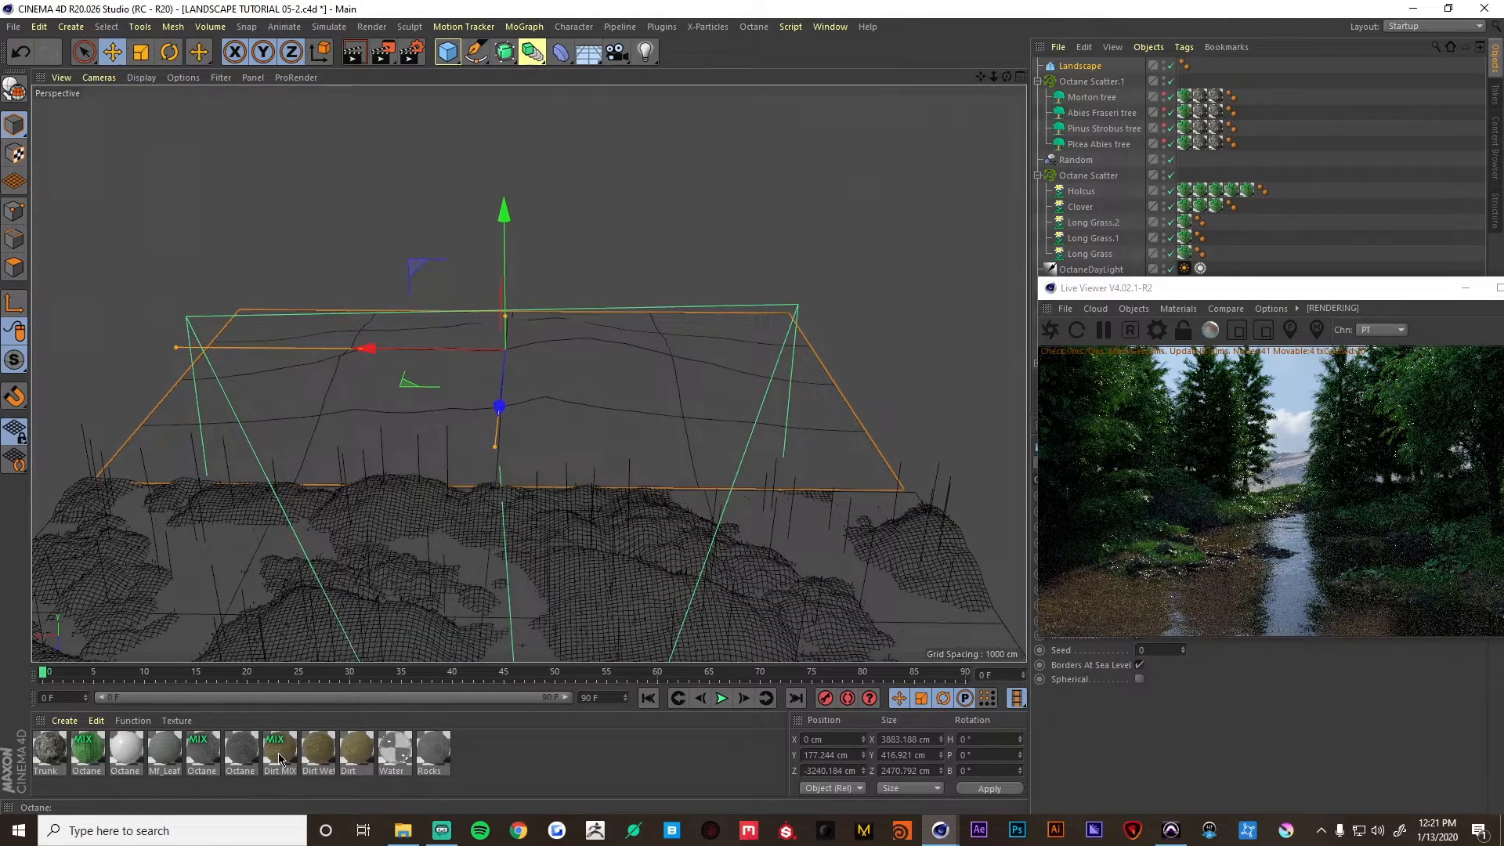
# Apply the Dirt MIX material to the Landscape and set its texture repetitions to 10 in U and V.
pyautogui.moveTo(280, 758); pyautogui.dragTo(1076, 67)
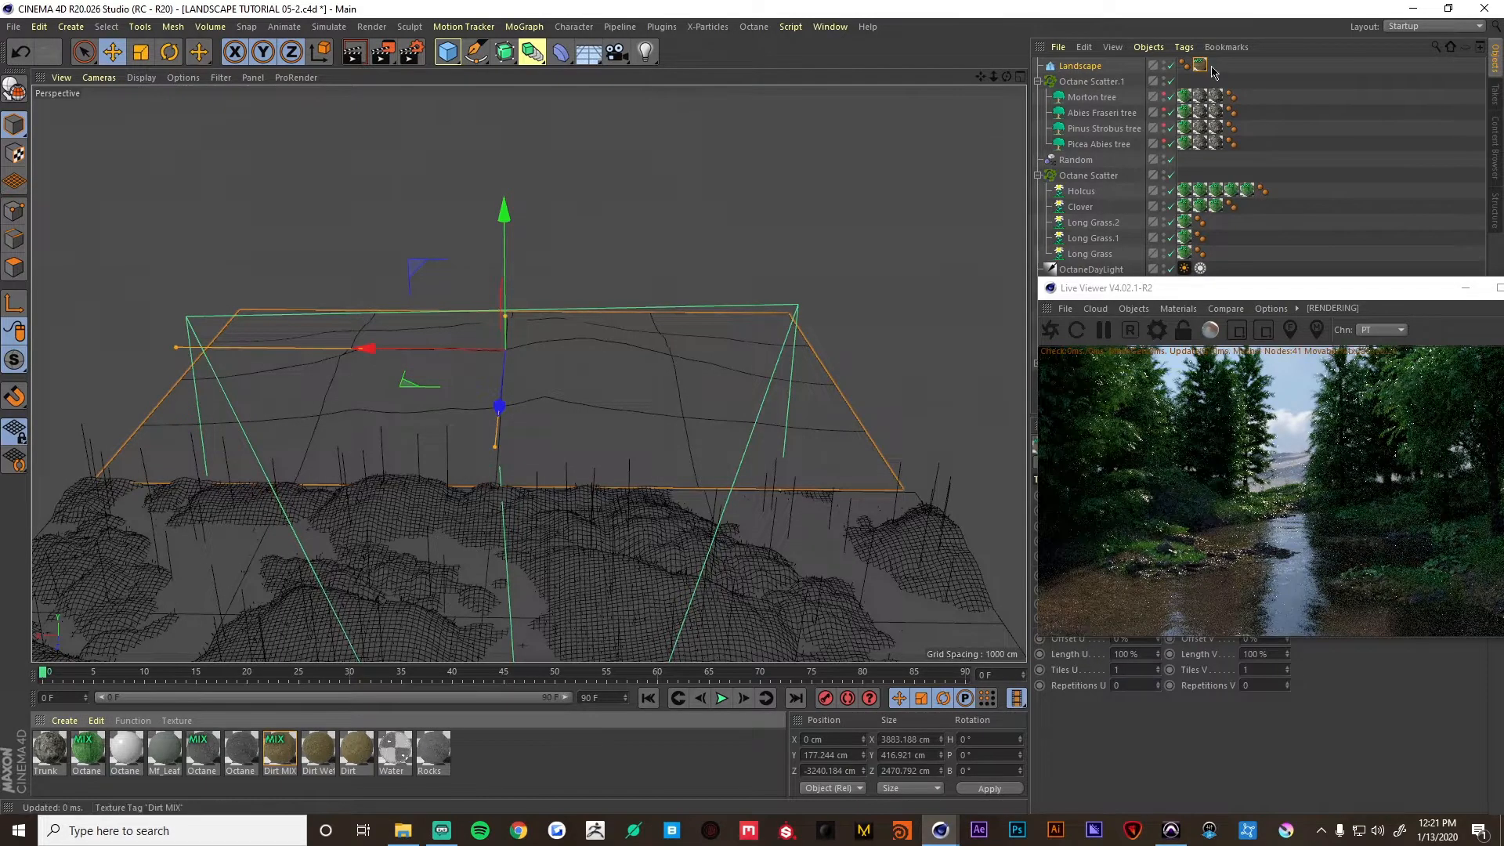
pyautogui.doubleClick(1128, 685)
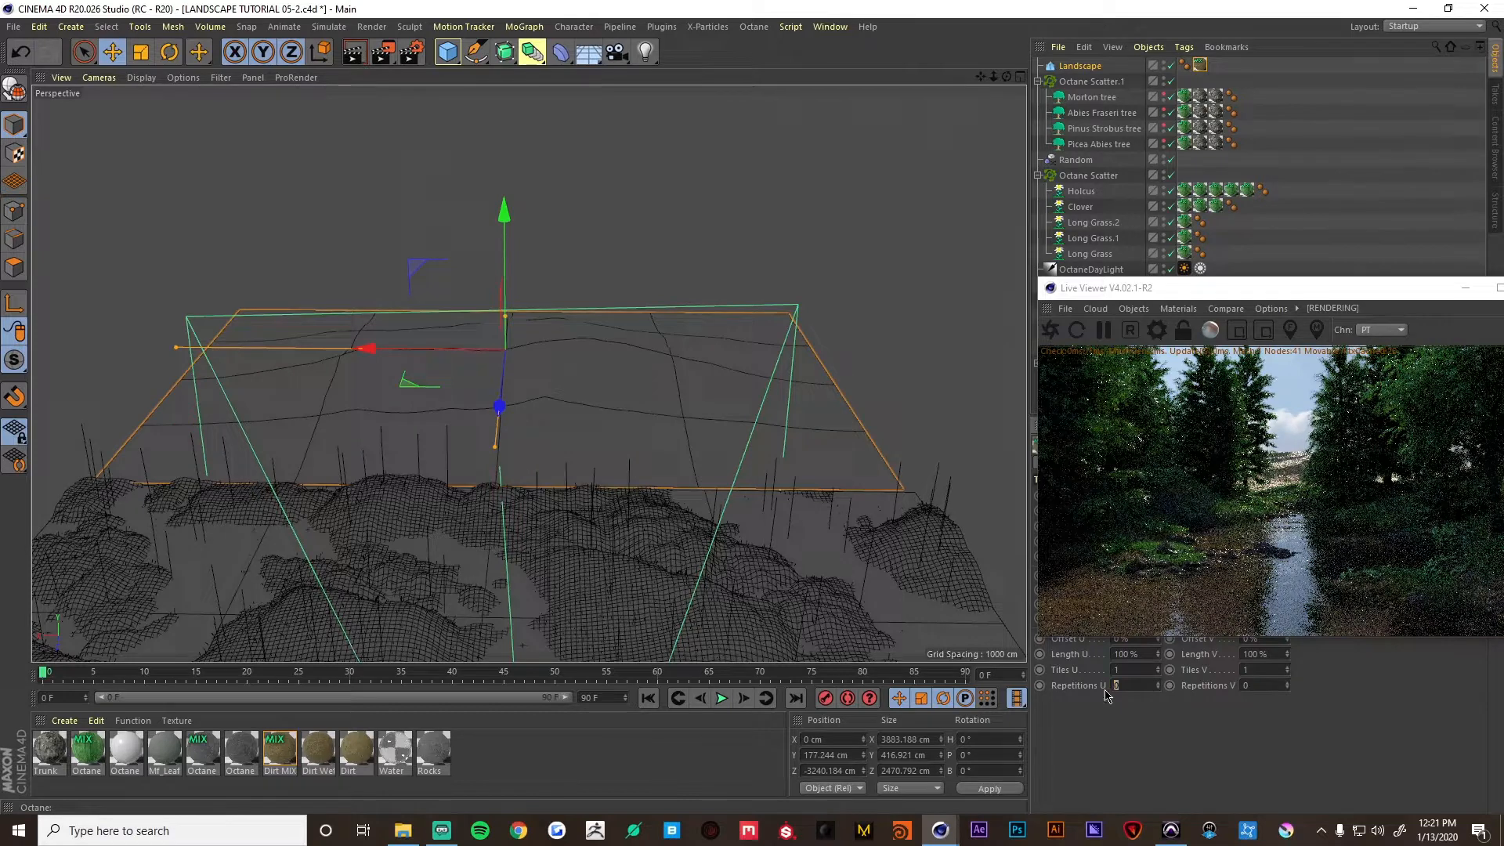
pyautogui.write('10')
pyautogui.press('Tab')
pyautogui.write('10')
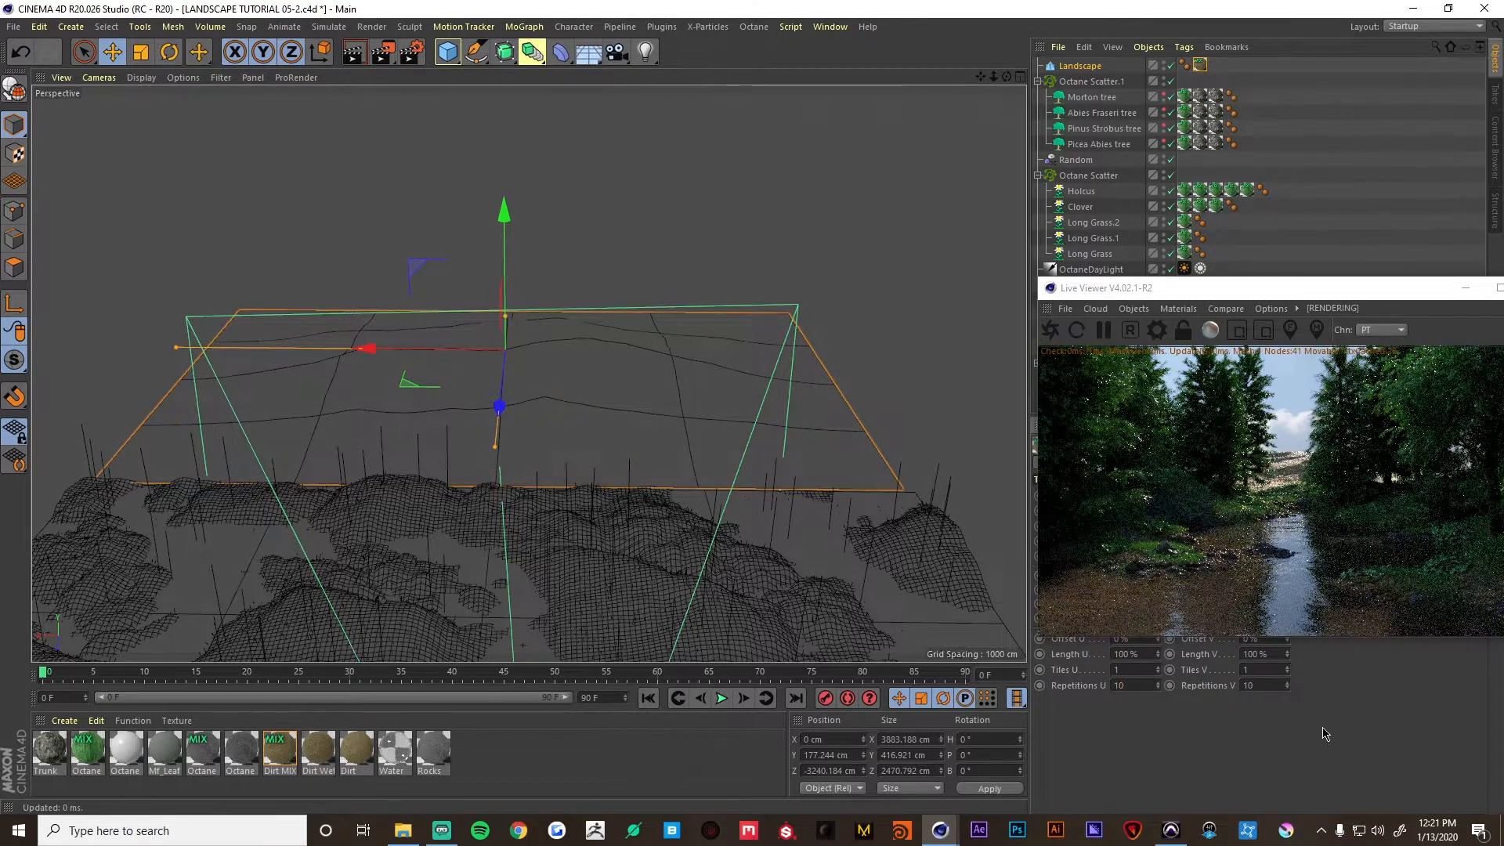
pyautogui.press('Return')
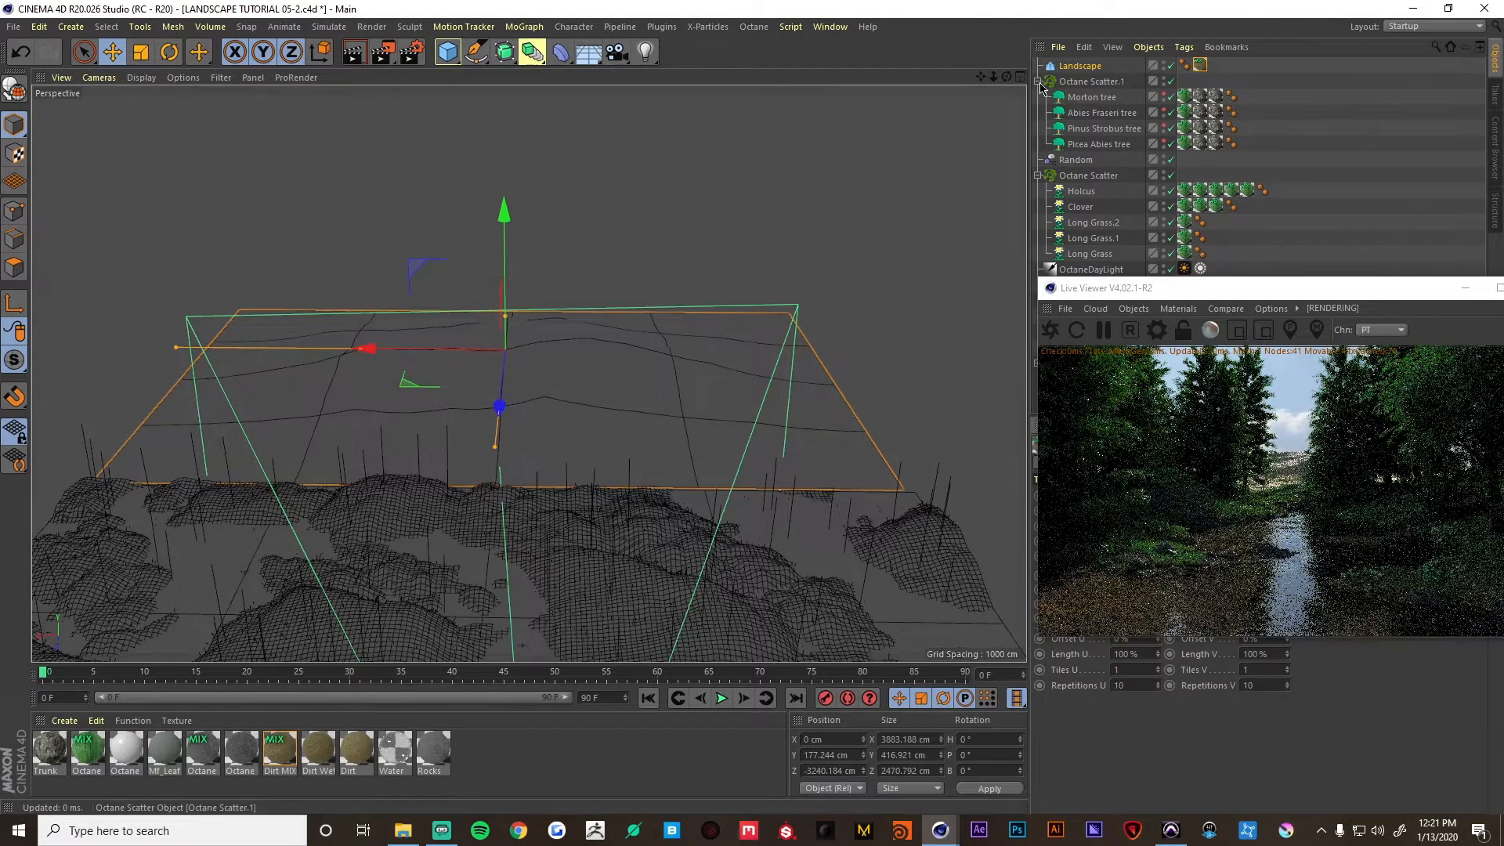
# Rename the plant scatter object to Grass FG and the tree scatter object to Trees FG.
pyautogui.click(1039, 82)
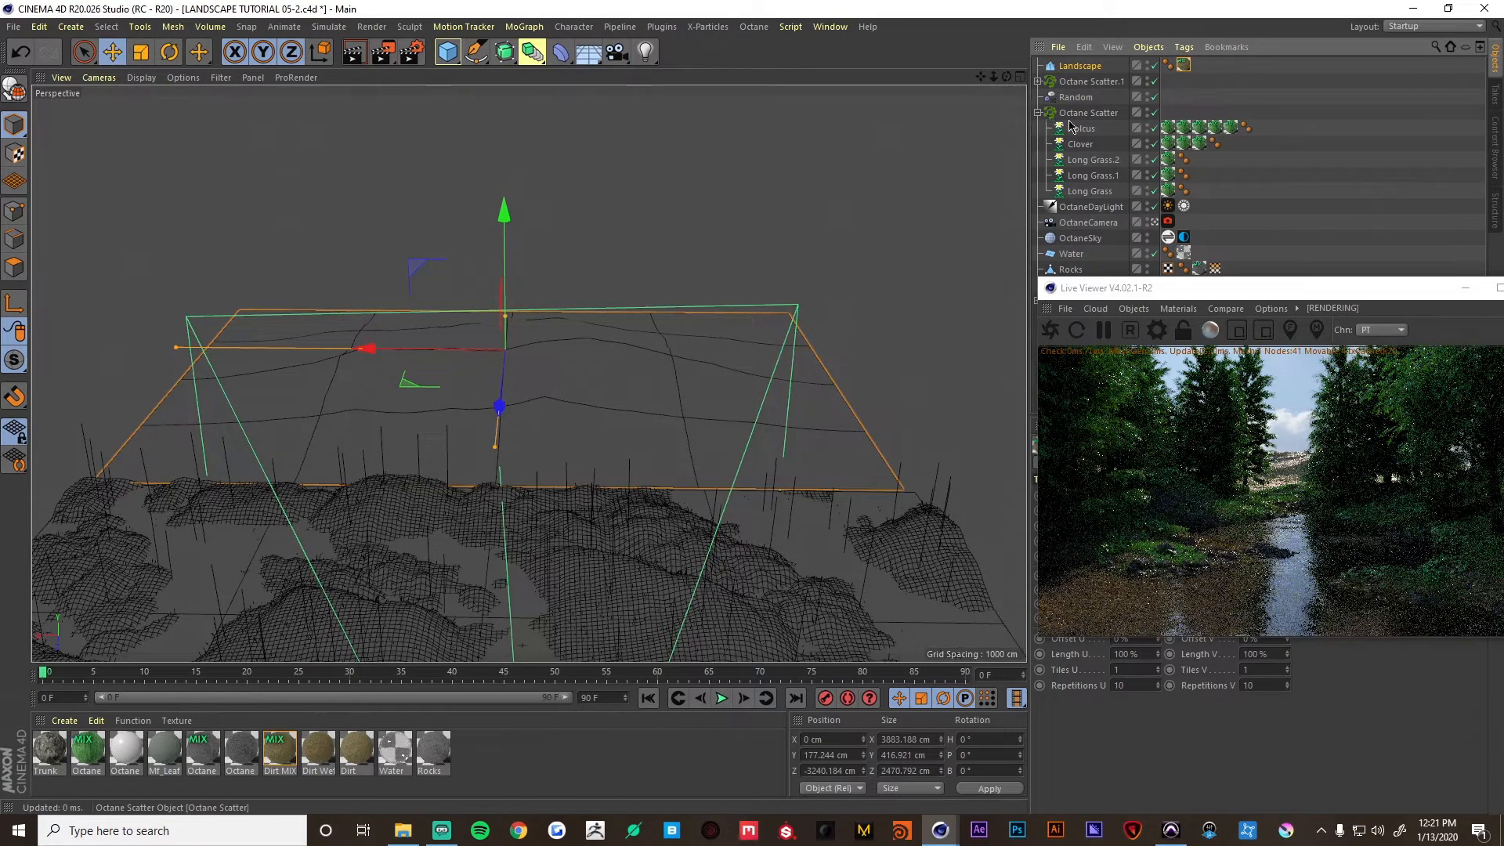
pyautogui.doubleClick(1081, 113)
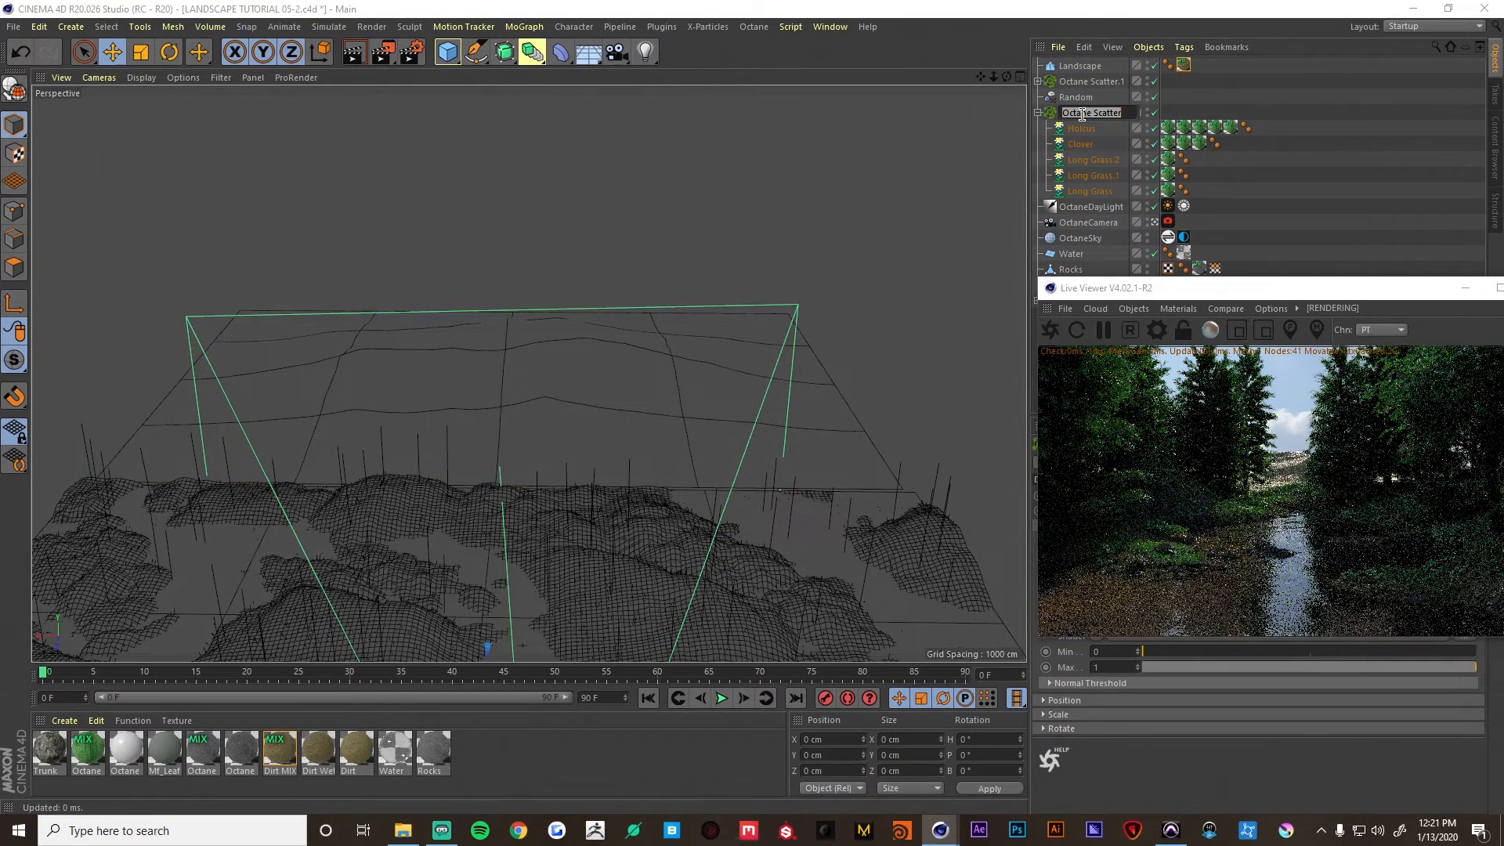
pyautogui.write('Grass F')
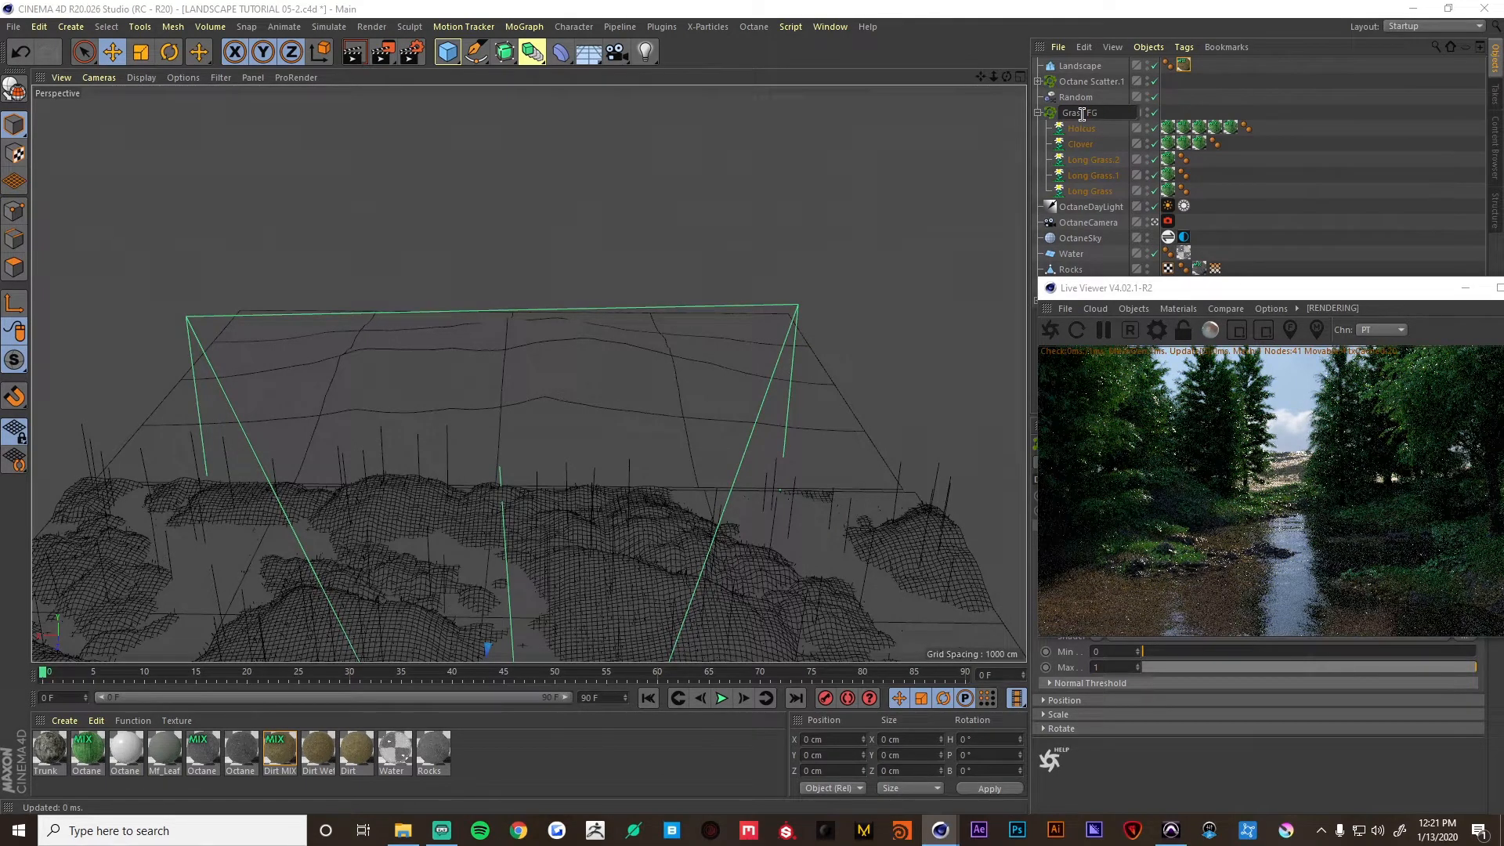
pyautogui.write('G')
pyautogui.press('Return')
pyautogui.doubleClick(1085, 82)
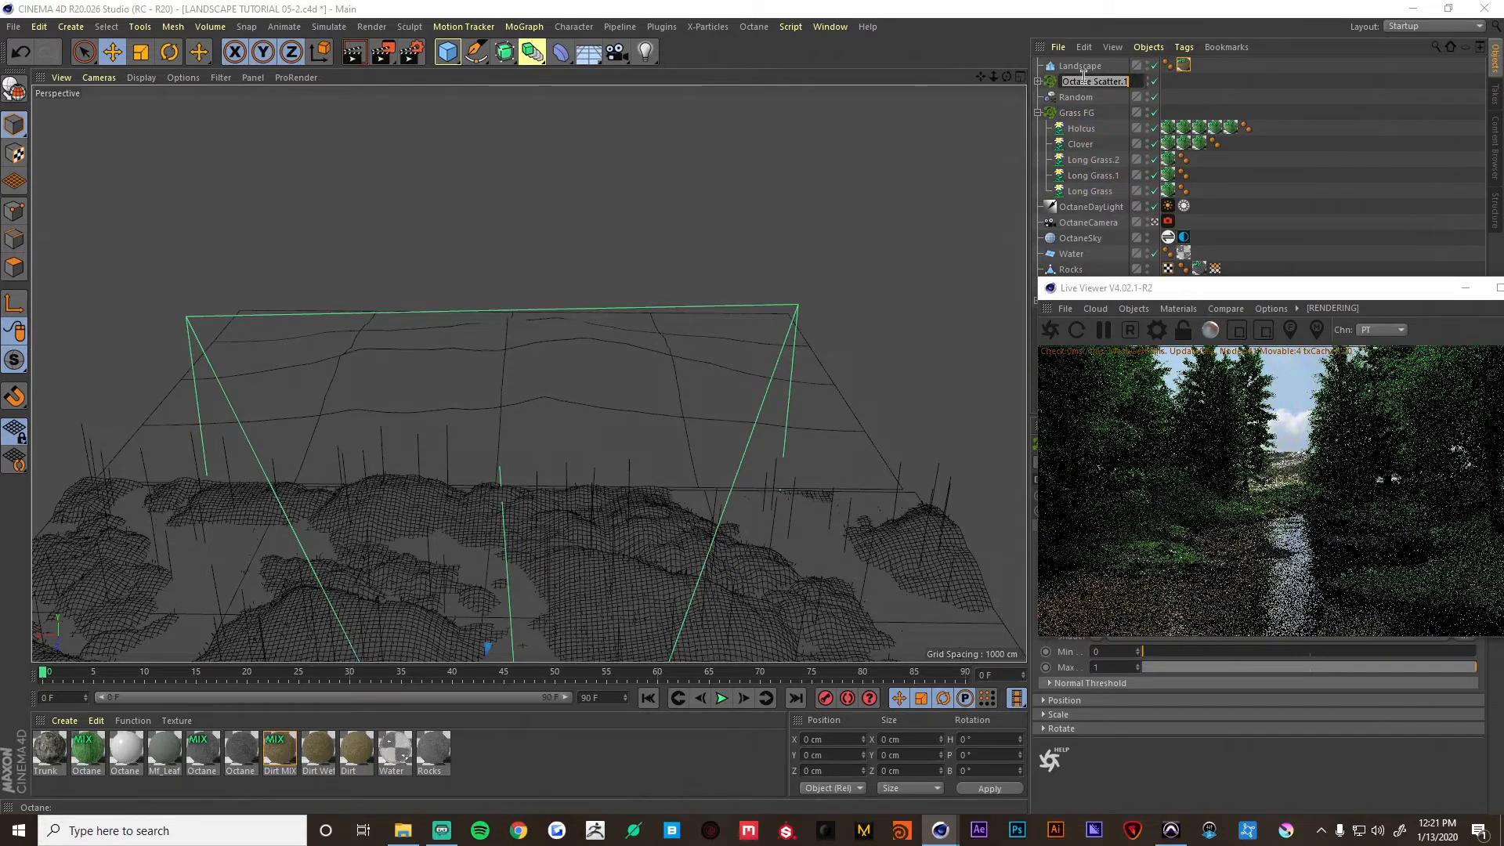
pyautogui.write('Tre')
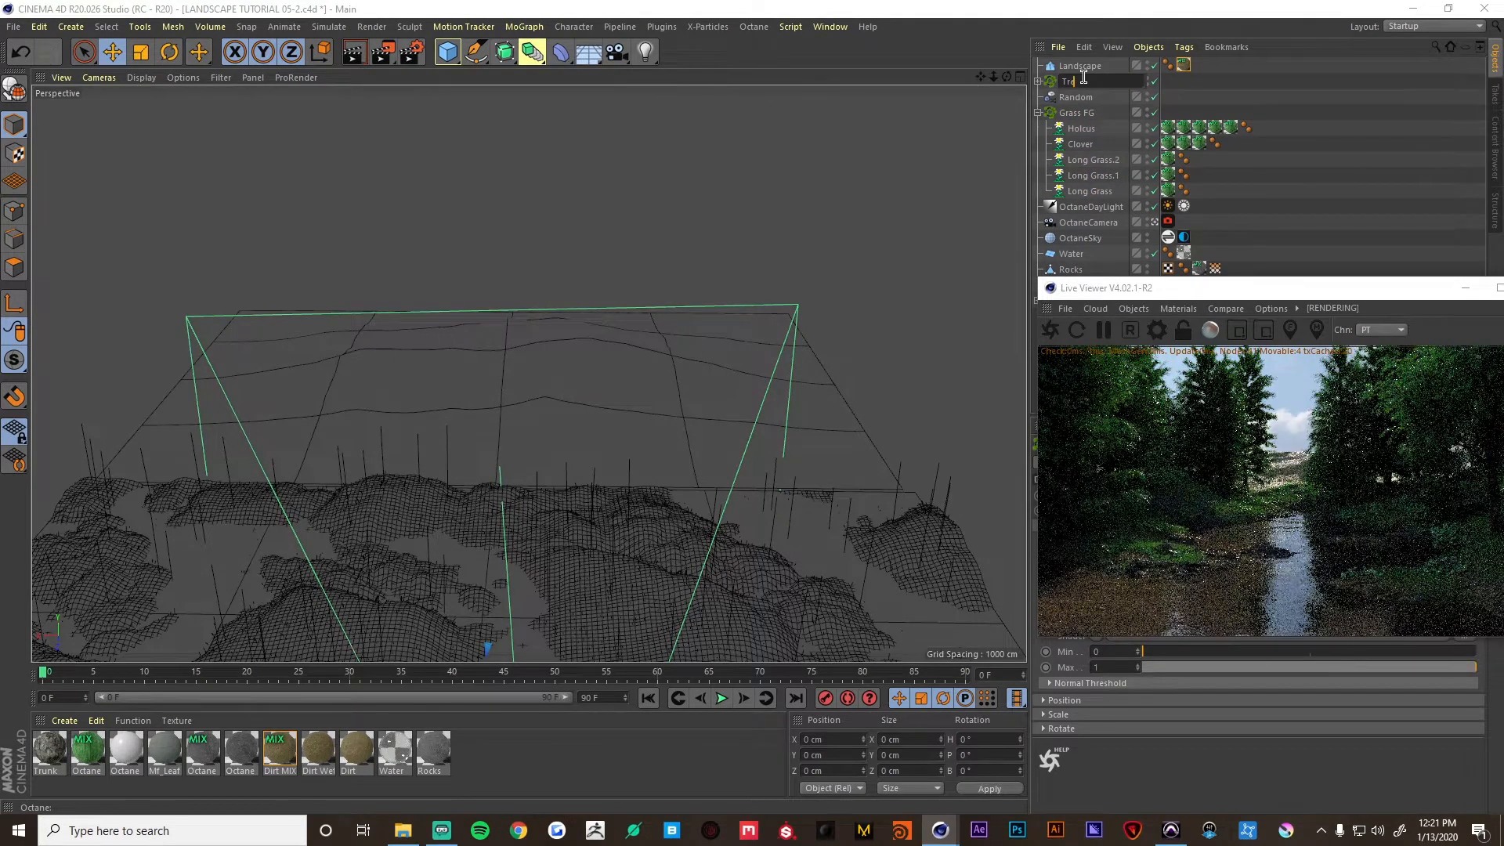
pyautogui.write('es FG')
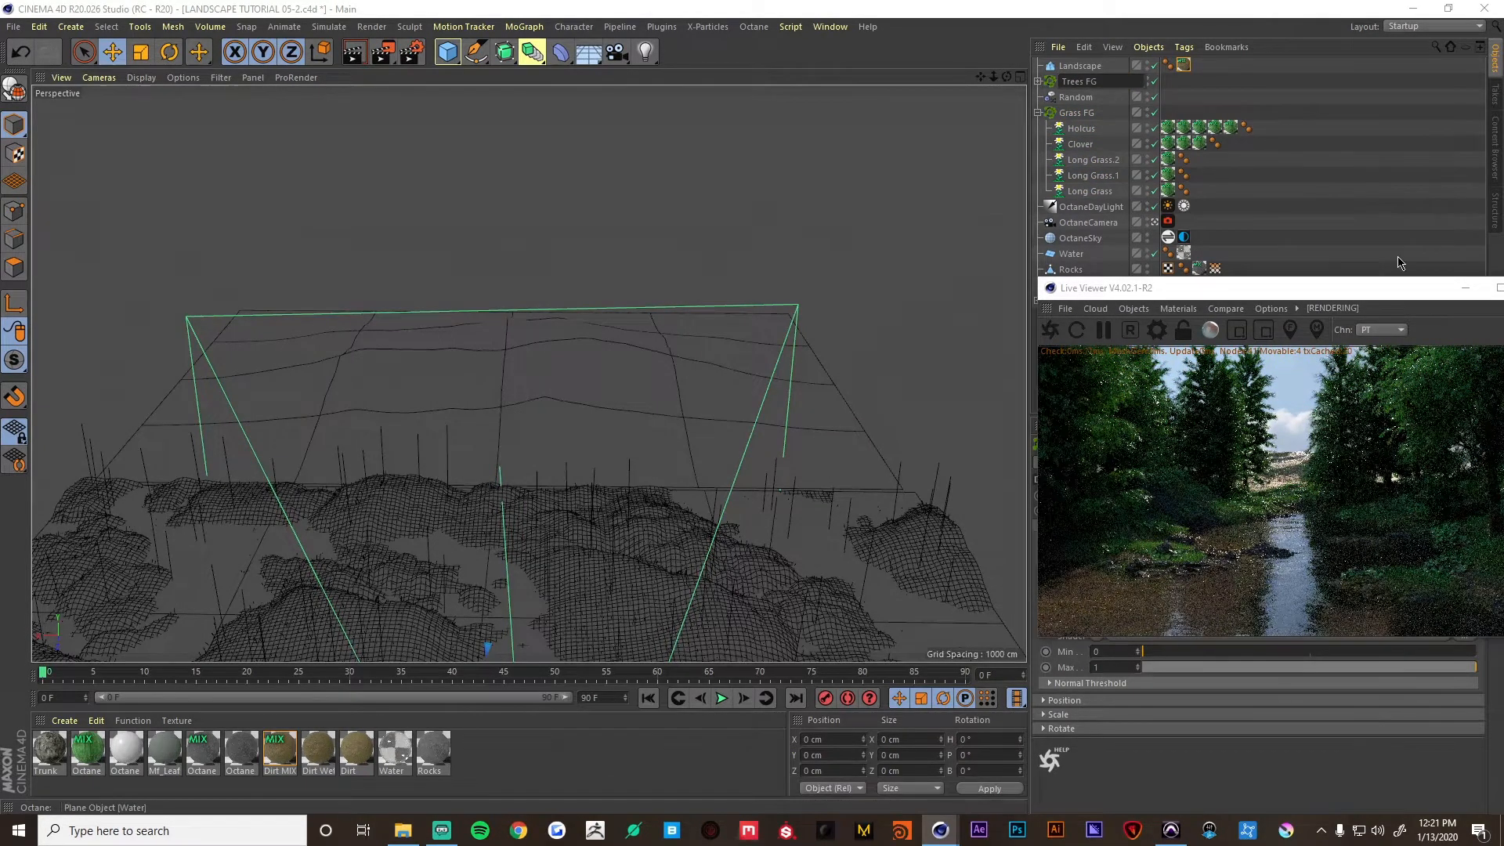
pyautogui.press('Return')
# Place Trees FG directly above Grass FG in the object hierarchy and disable both scatters.
pyautogui.click(1038, 112)
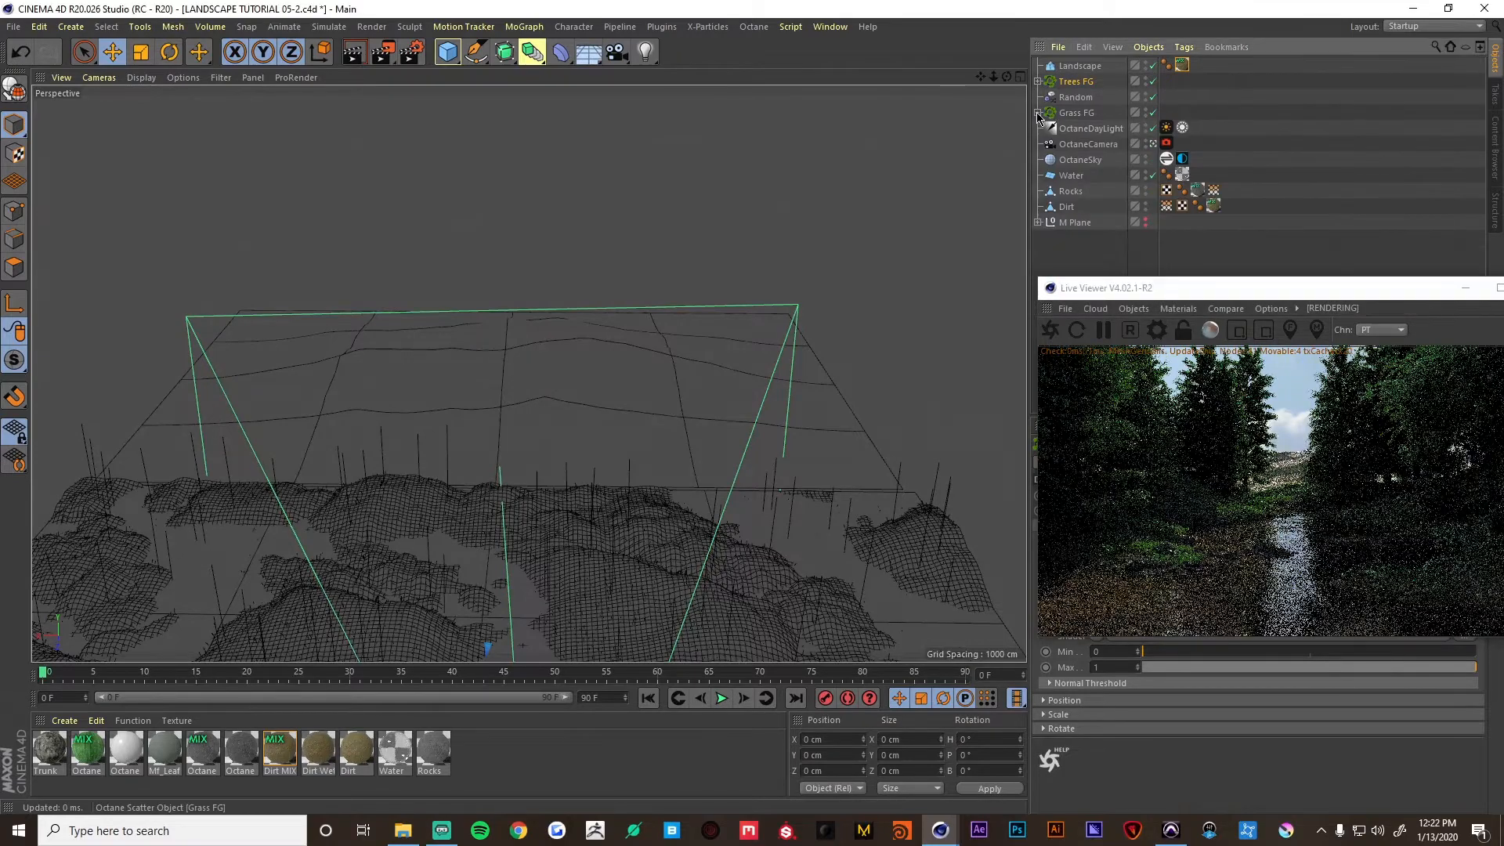
pyautogui.moveTo(1073, 106); pyautogui.dragTo(1075, 107)
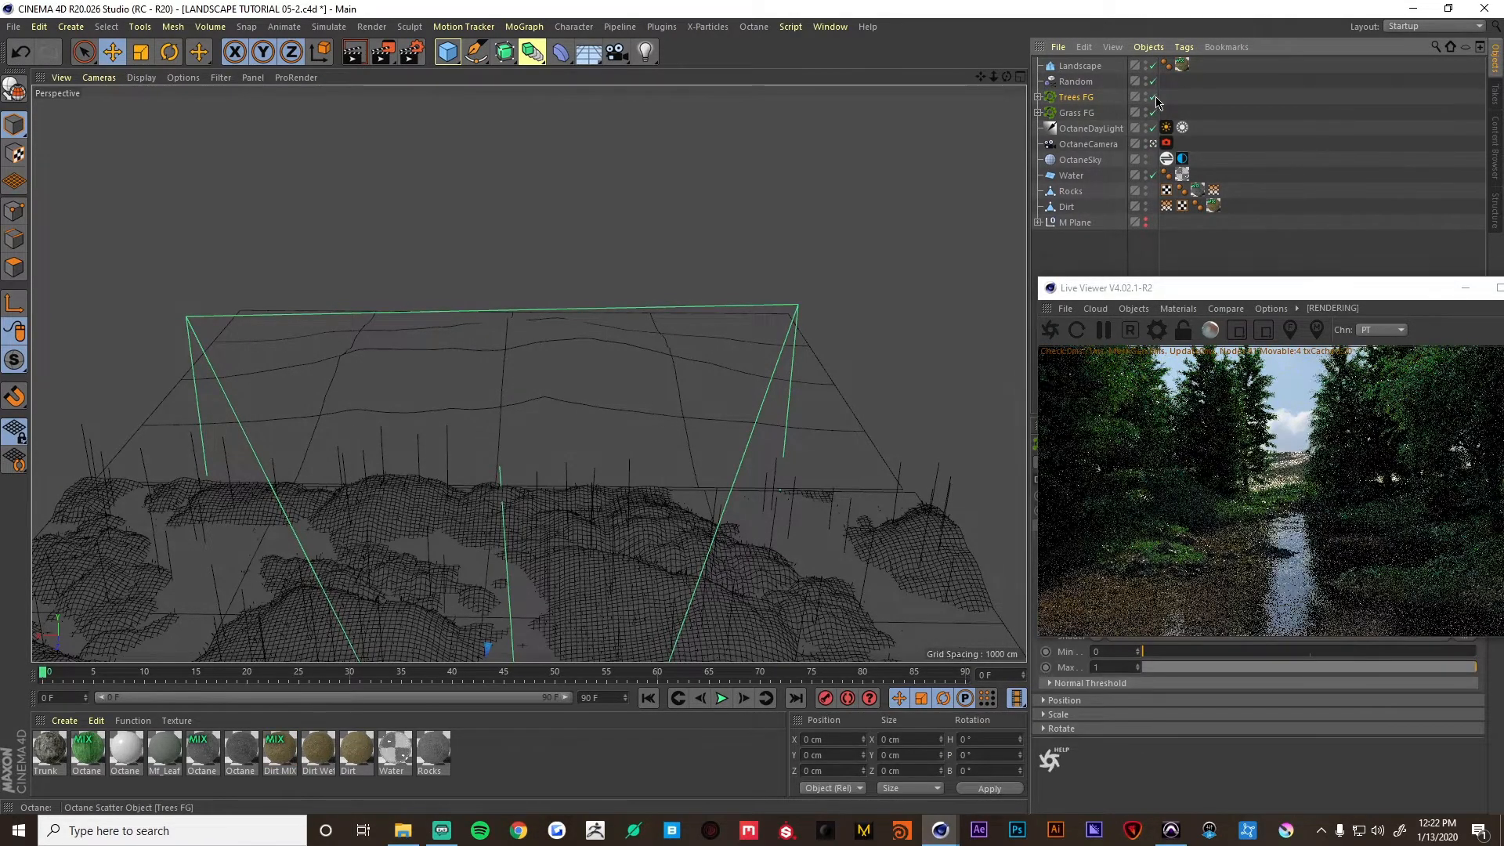
pyautogui.click(1152, 112)
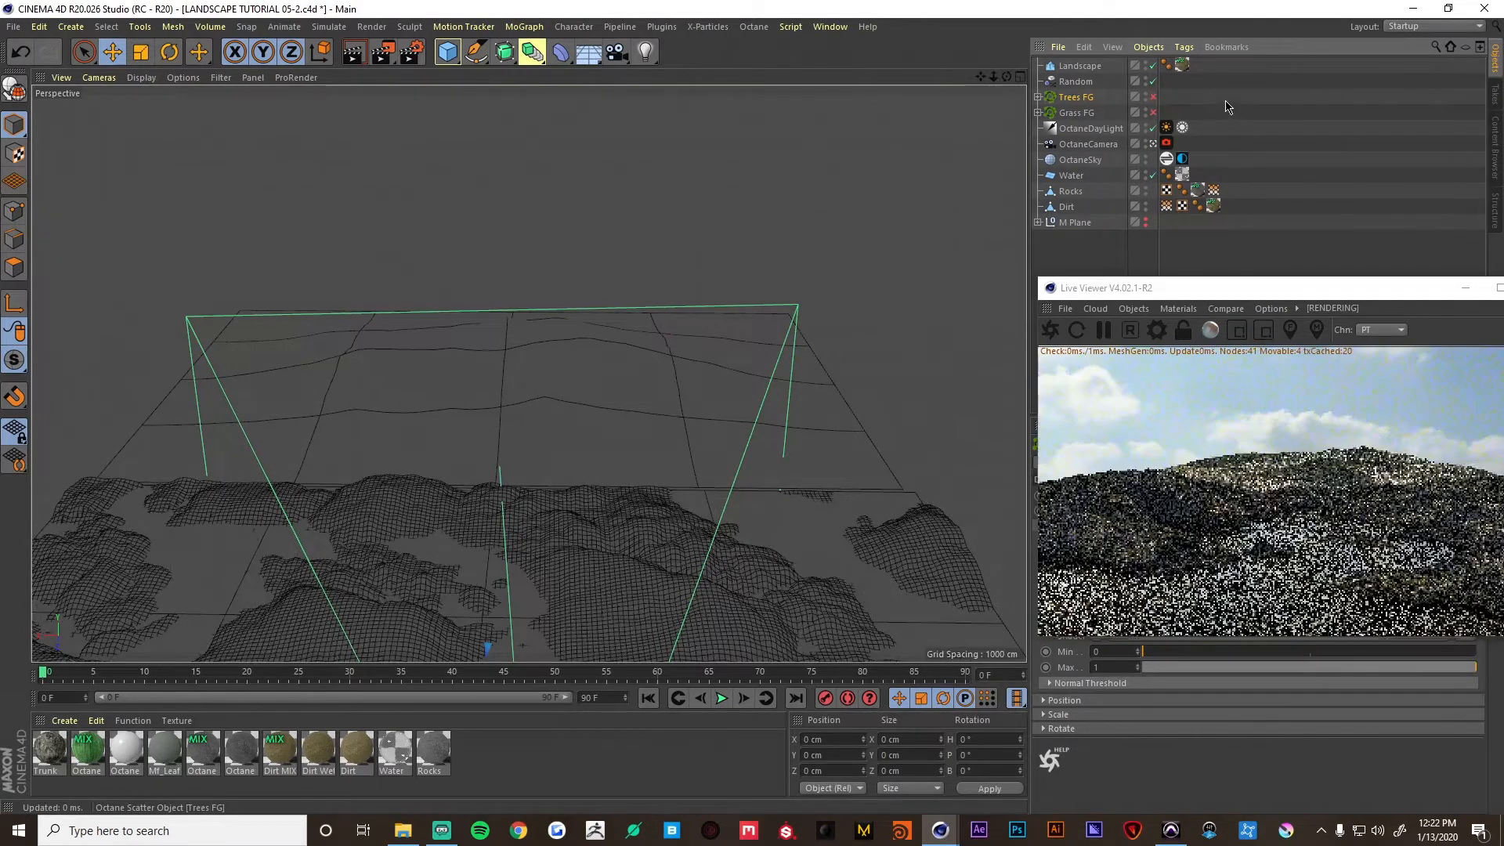
# Duplicate the Trees FG and Grass FG scatters and place the copies above the Landscape object.
pyautogui.click(1088, 99)
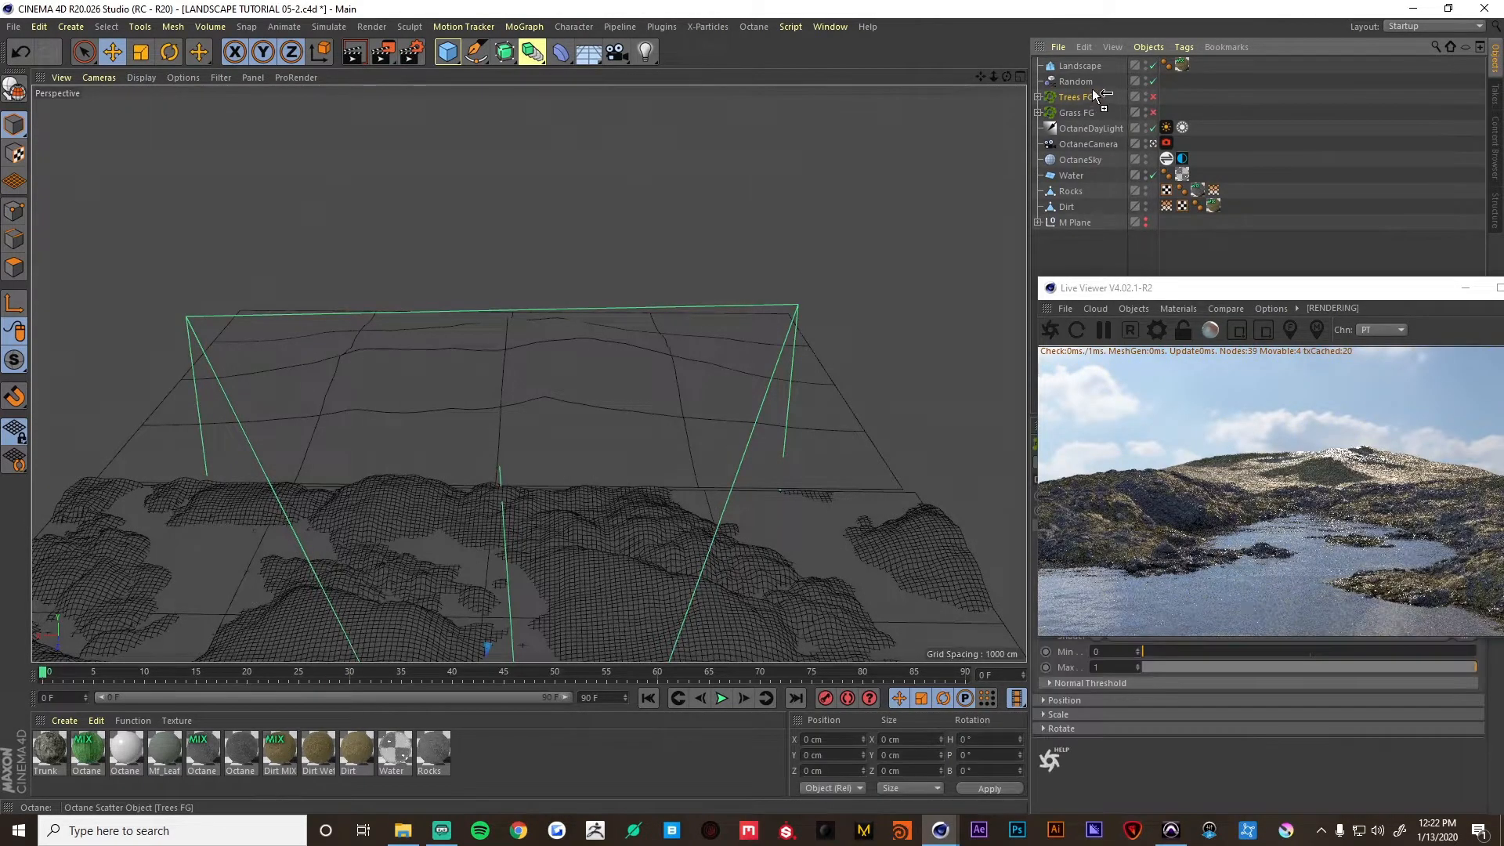
pyautogui.keyDown('ctrl'); pyautogui.moveTo(1078, 115); pyautogui.dragTo(1086, 60); pyautogui.keyUp('ctrl')
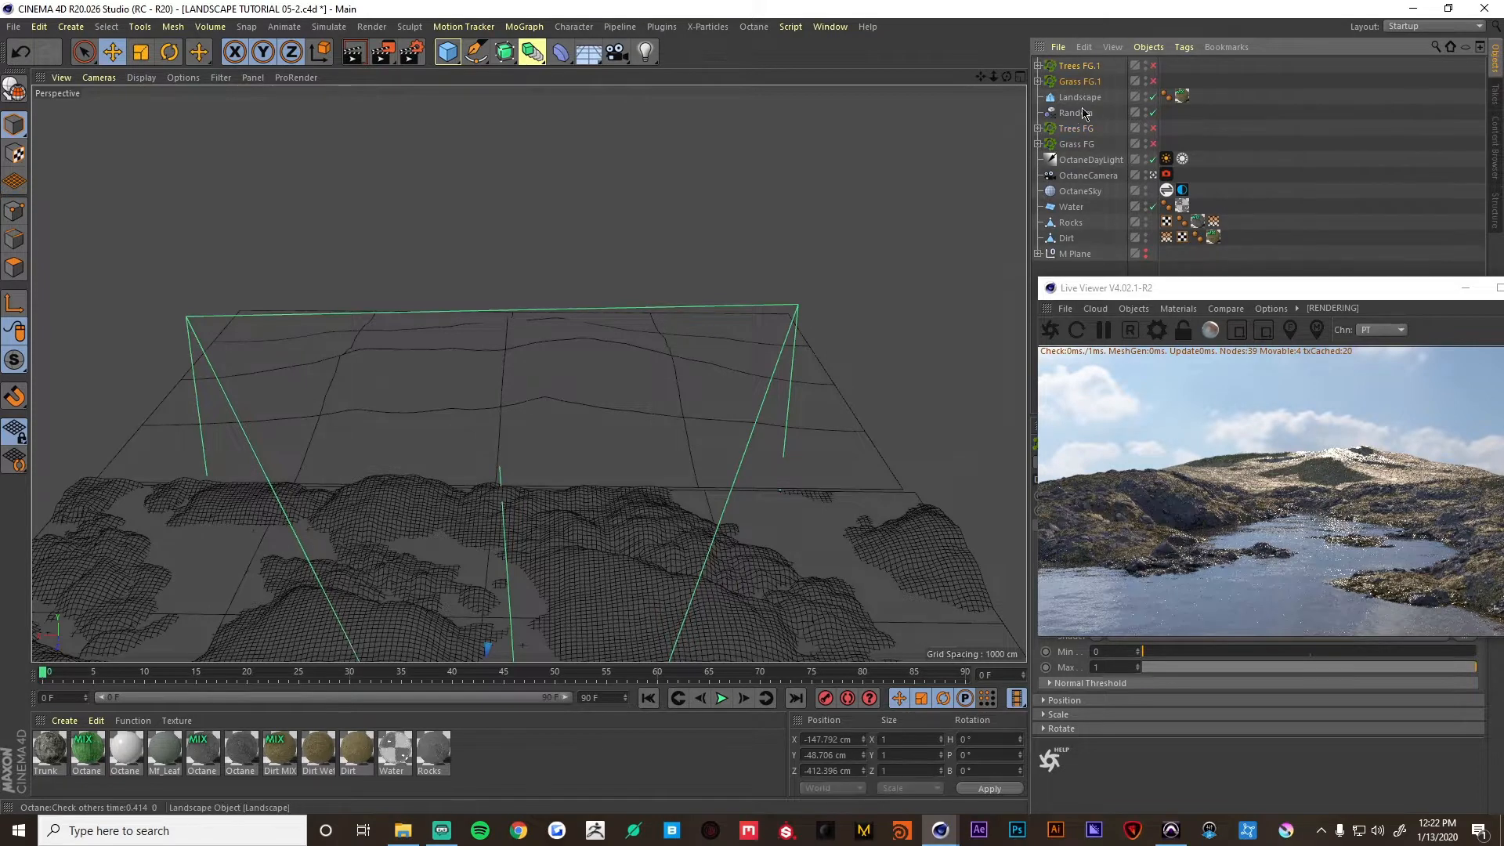
pyautogui.click(1181, 124)
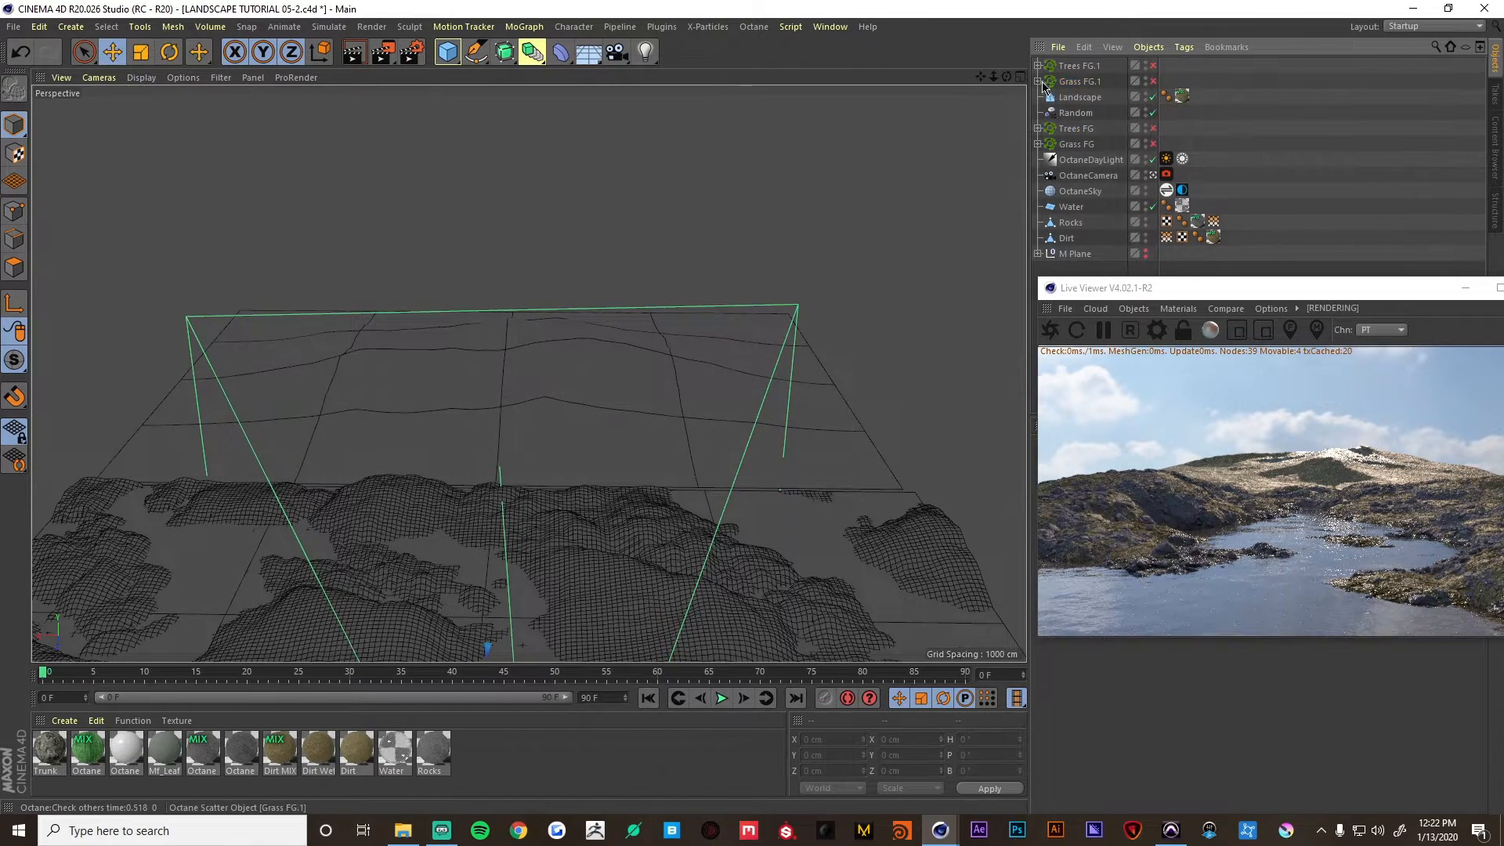
# Rename the two duplicated scatters to Grass BG and Trees BG.
pyautogui.doubleClick(1088, 82)
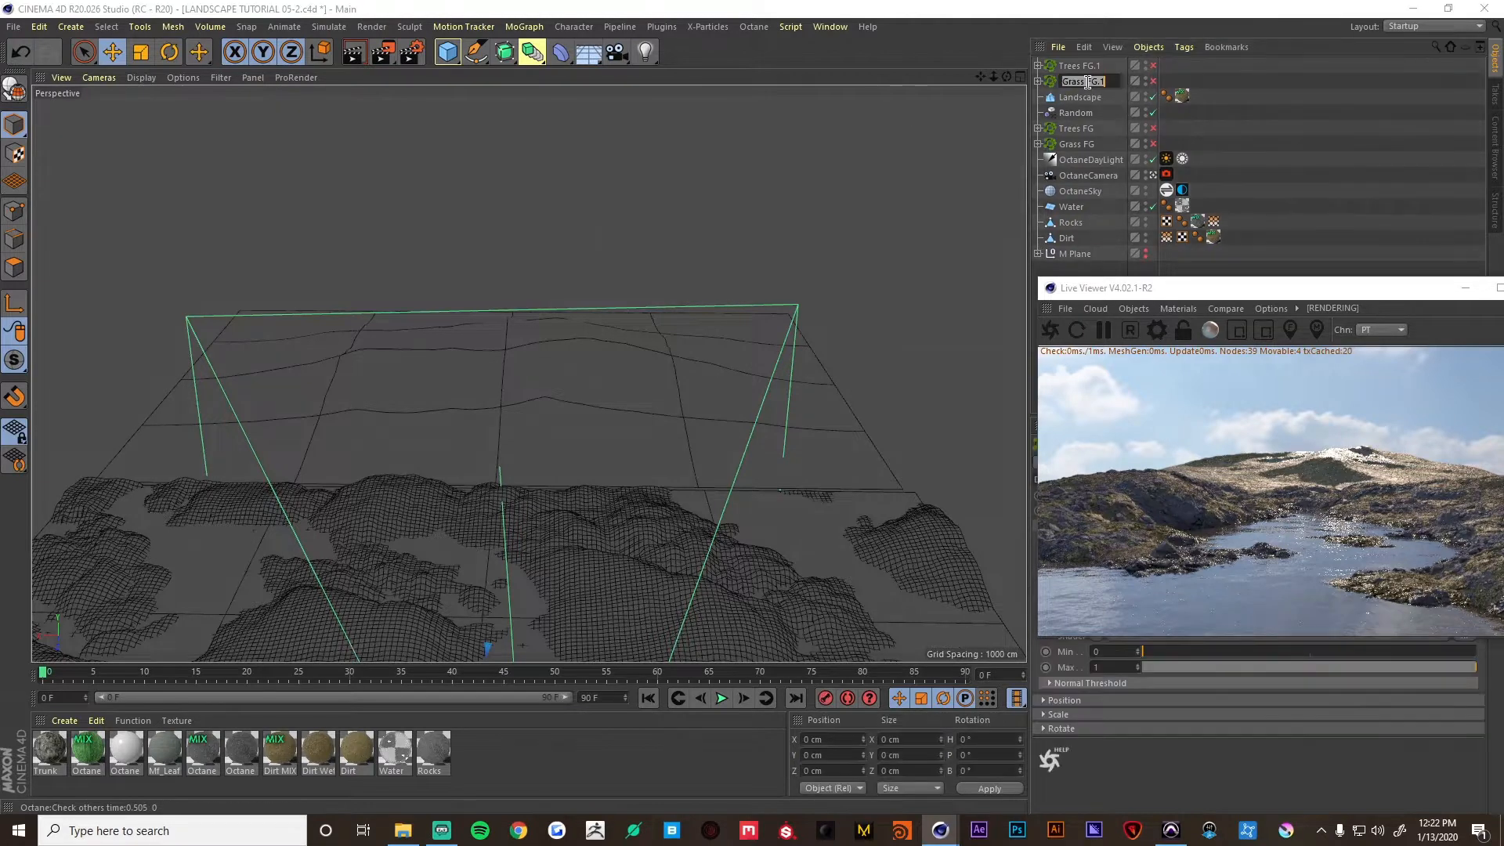
pyautogui.click(1088, 81)
pyautogui.write('BG')
pyautogui.press('Return')
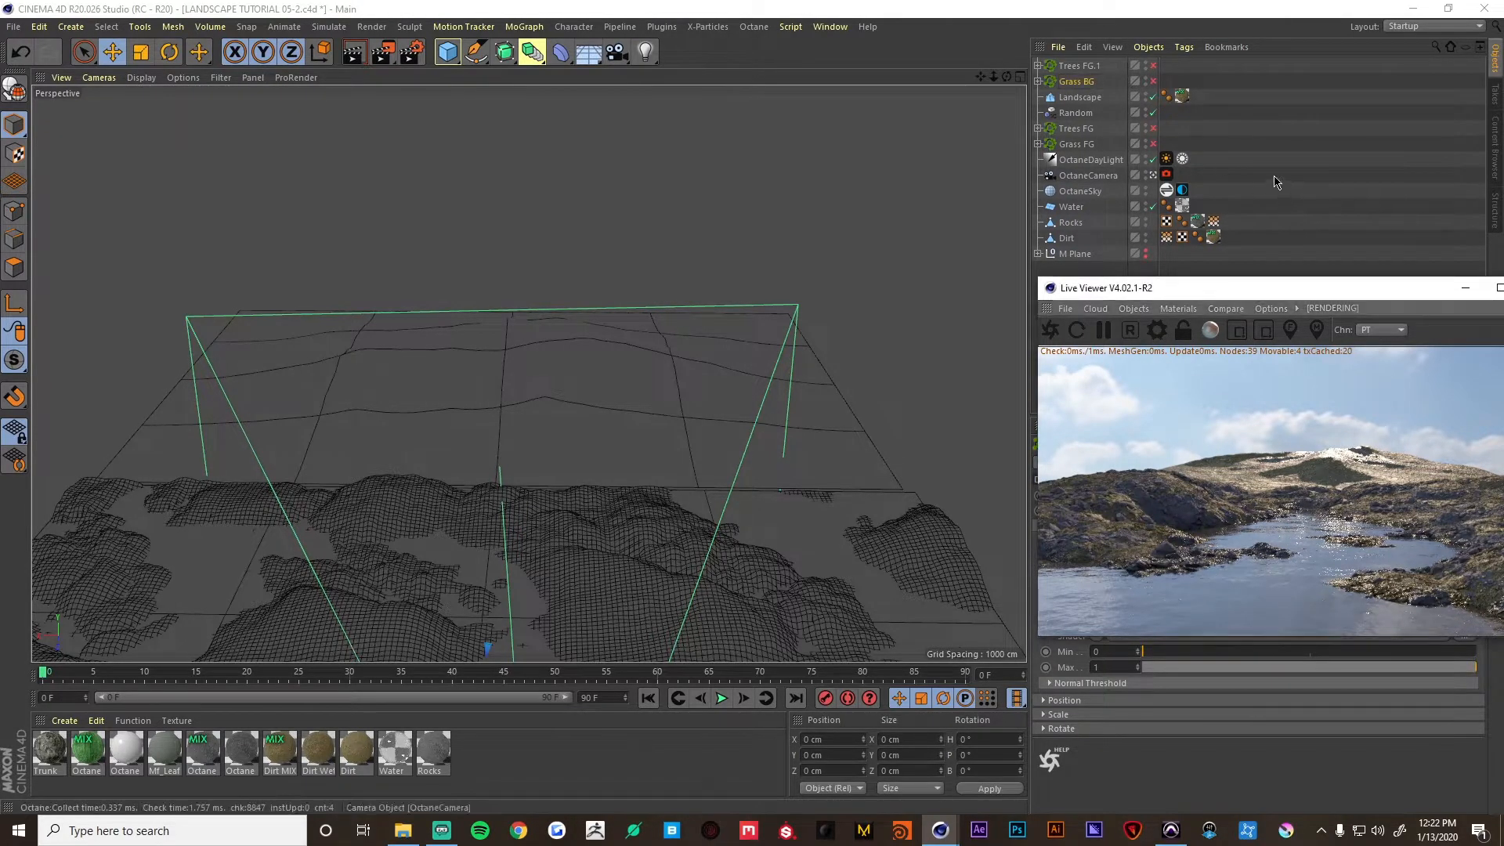
pyautogui.doubleClick(1083, 67)
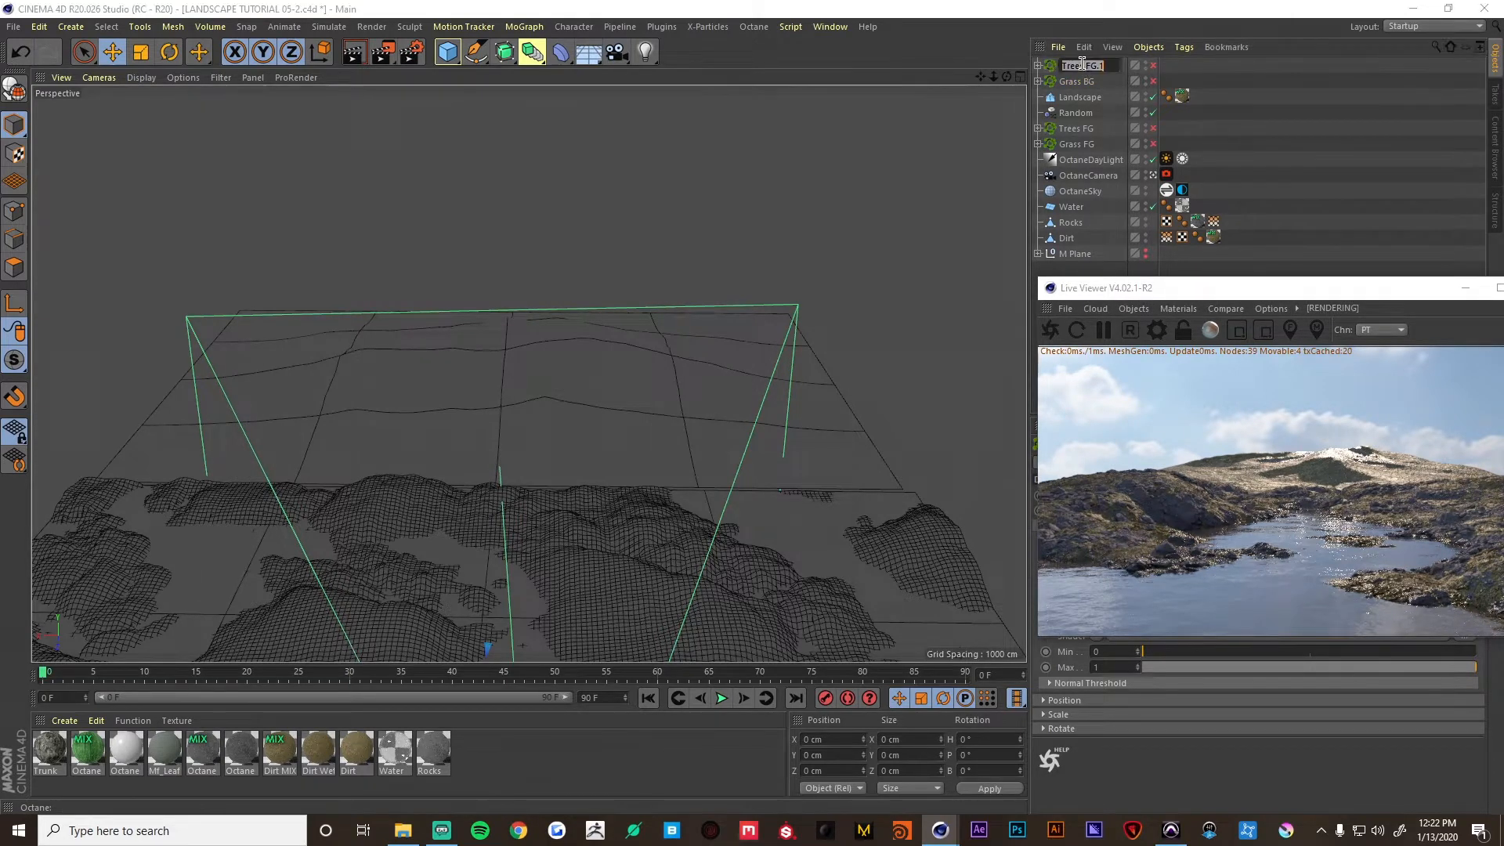
pyautogui.moveTo(1083, 66); pyautogui.dragTo(1104, 68)
pyautogui.write('BG')
pyautogui.press('Return')
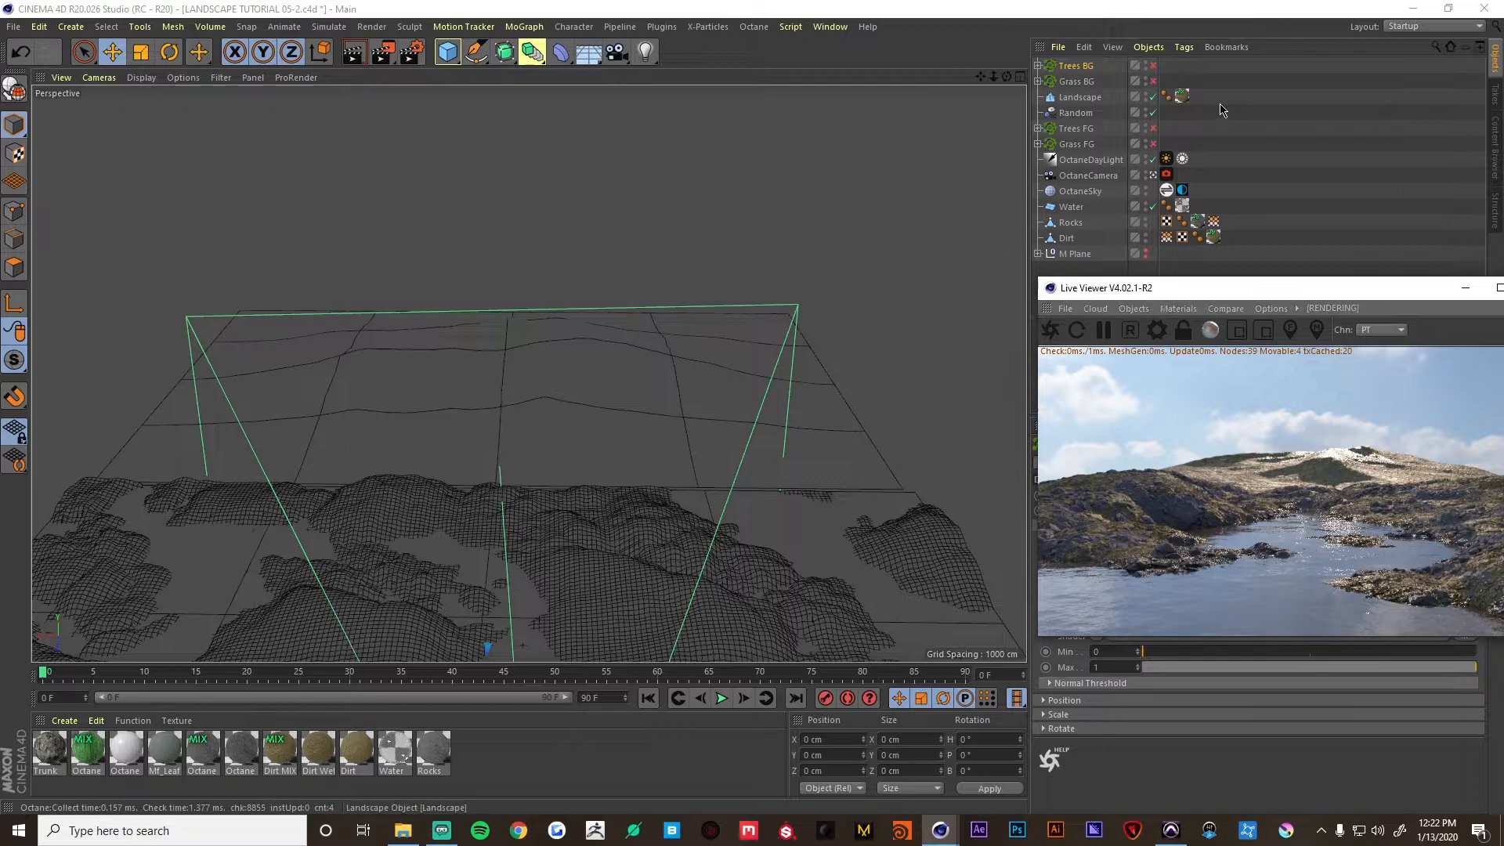
# Set the Grass BG scatter's count to 2000 and enable the object.
pyautogui.click(1075, 80)
pyautogui.moveTo(1243, 289); pyautogui.dragTo(250, 61)
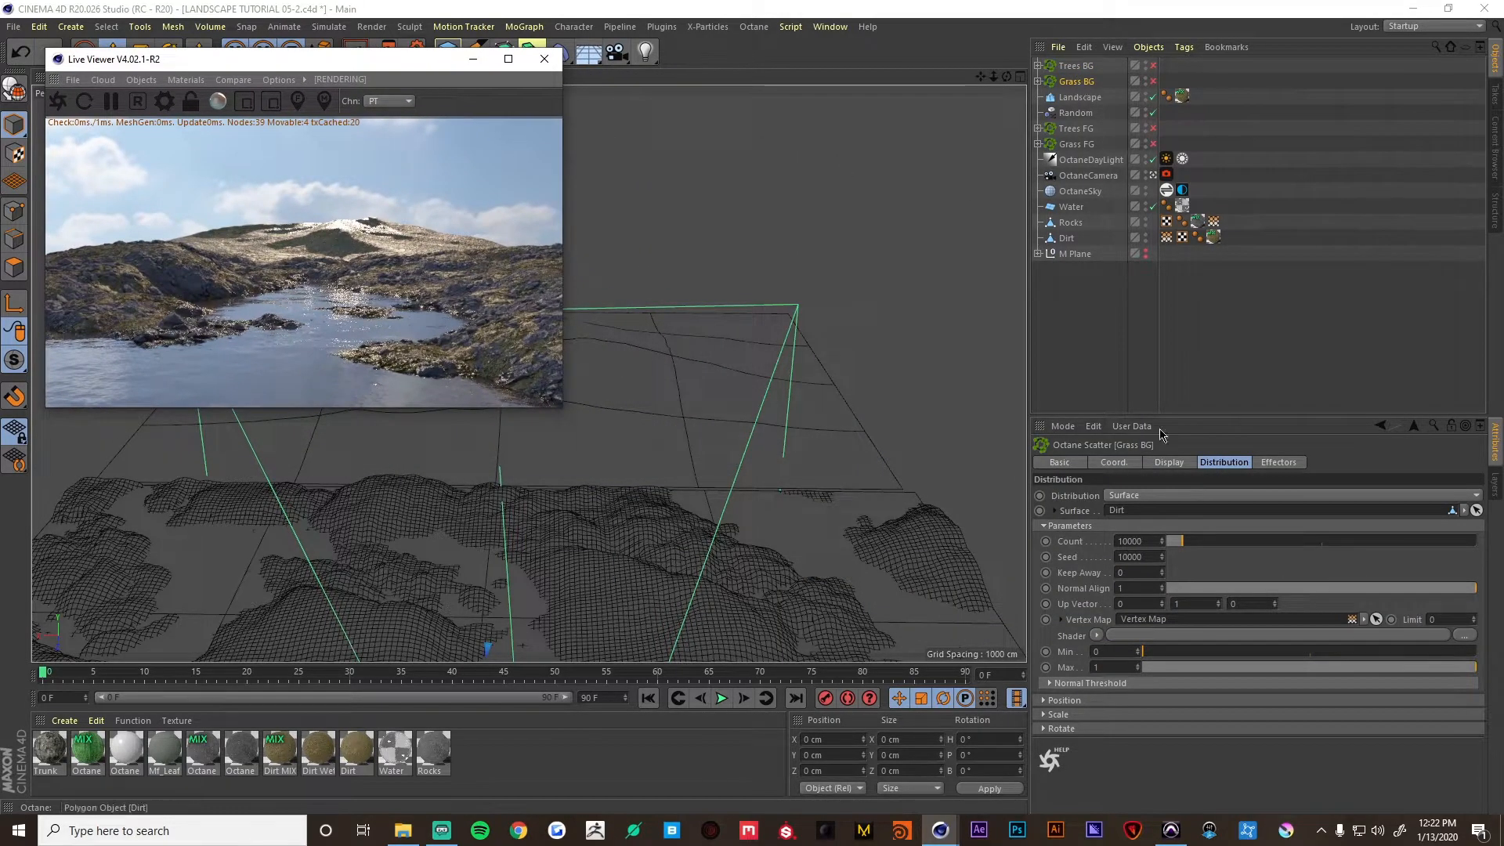
pyautogui.click(1143, 540)
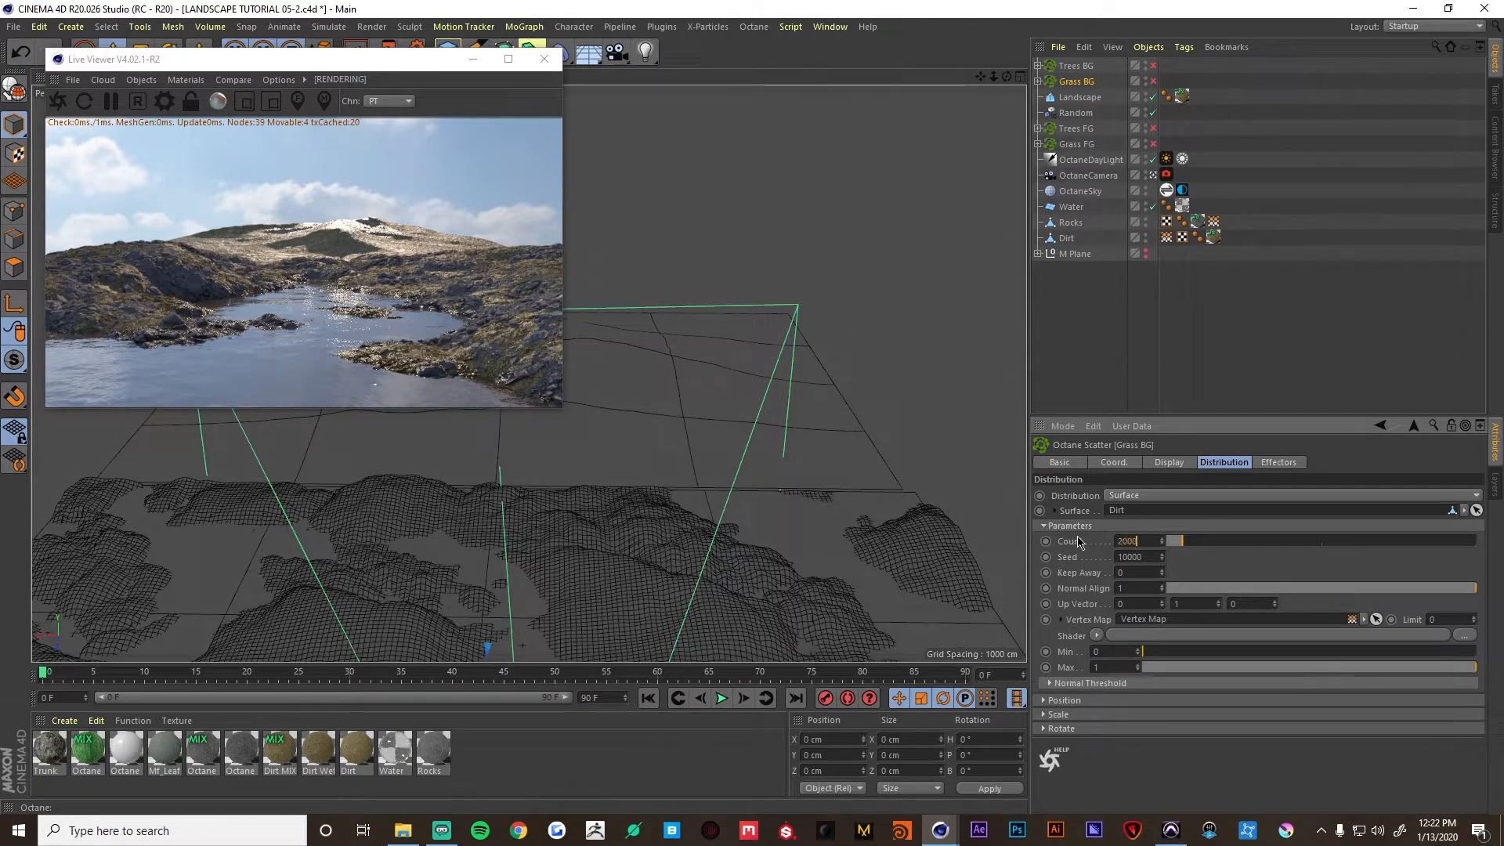
pyautogui.press('Return')
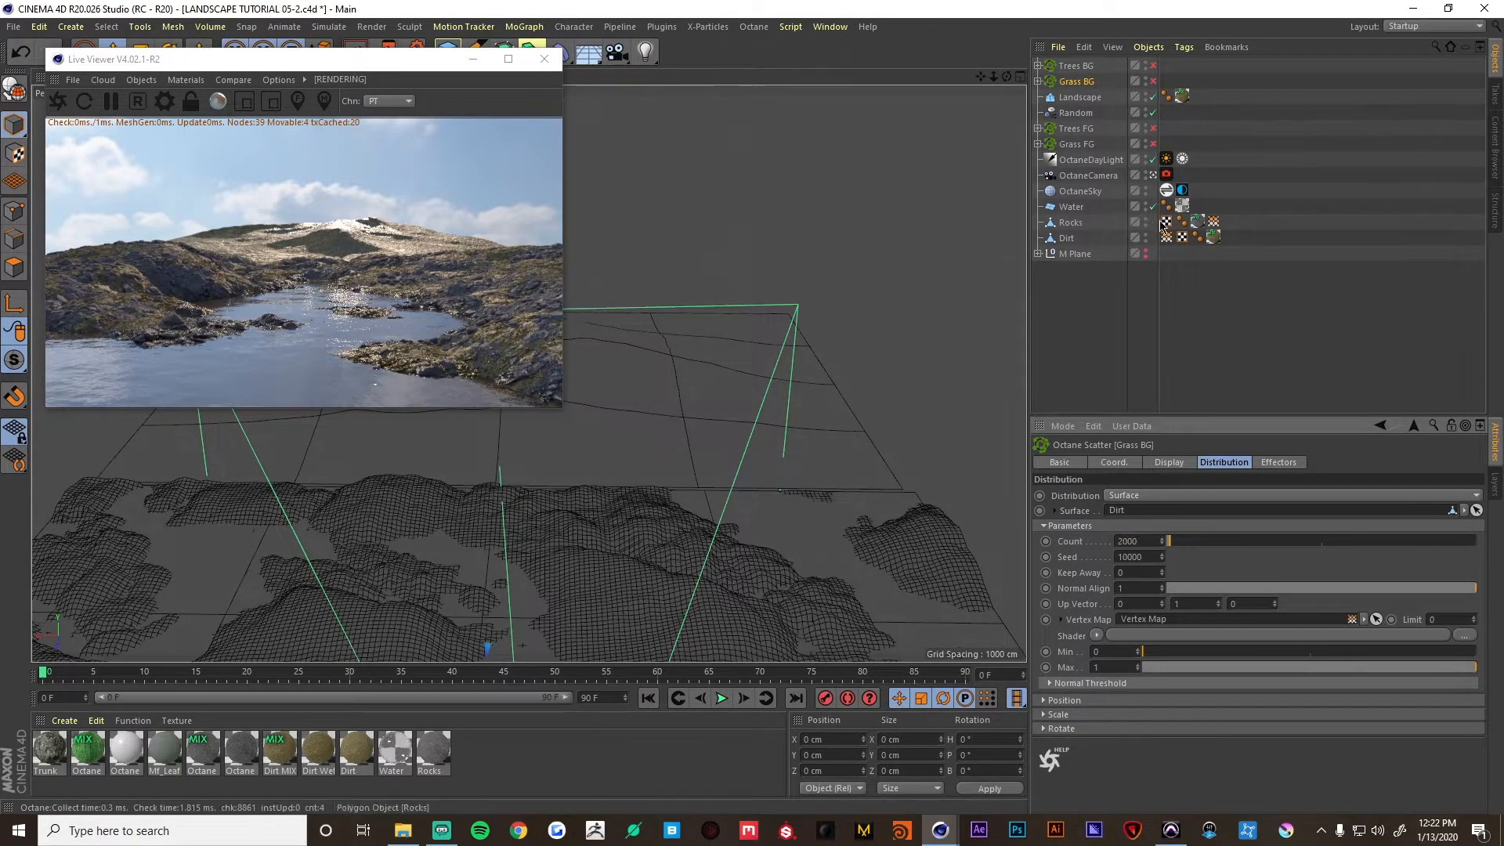
pyautogui.click(1152, 81)
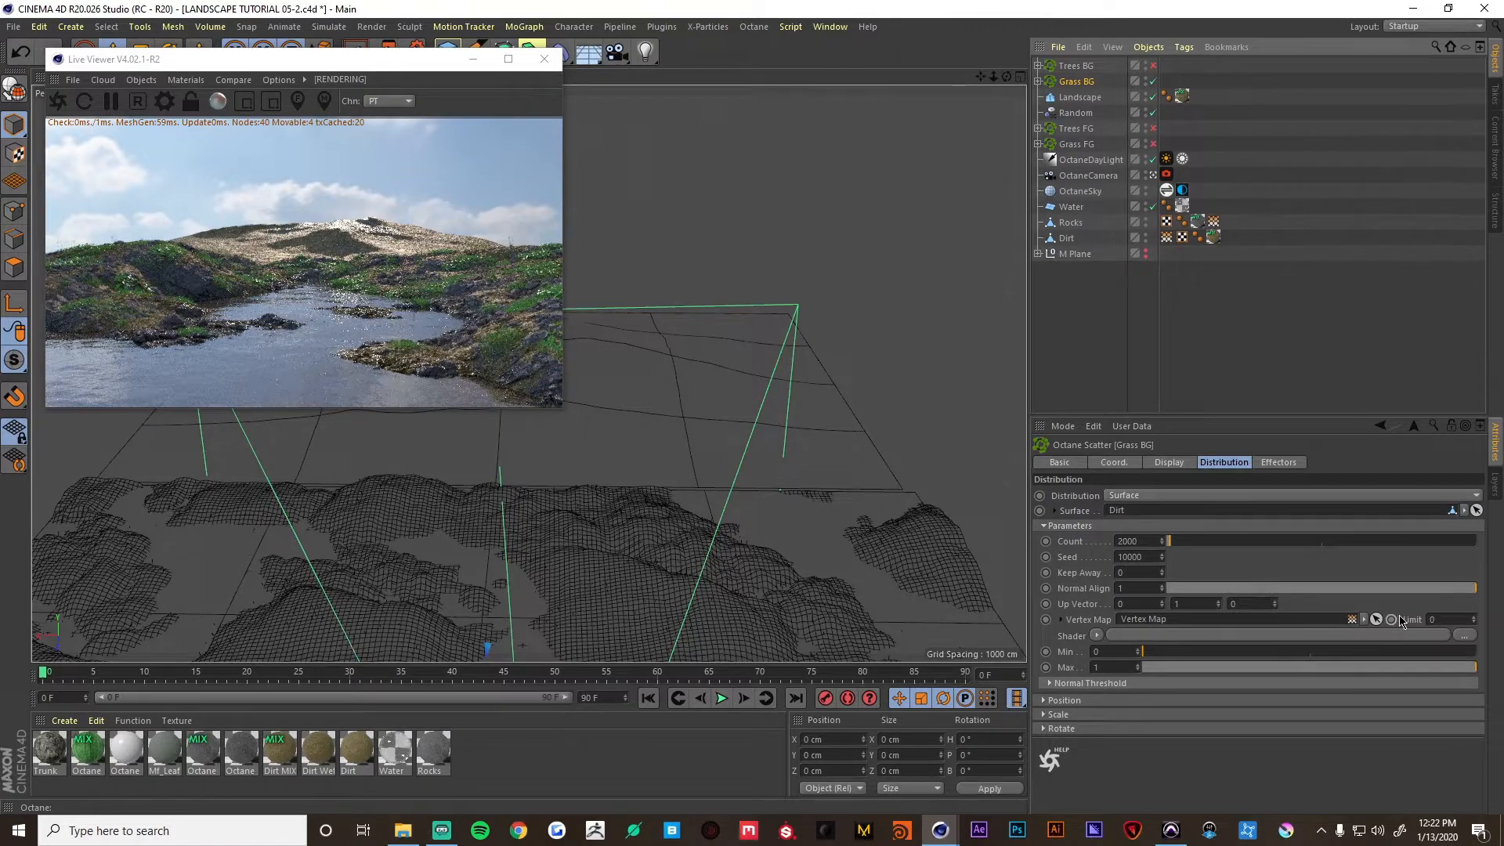
# Distribute Grass BG over the Landscape surface without a vertex map, with a count of 5000.
pyautogui.click(1375, 619)
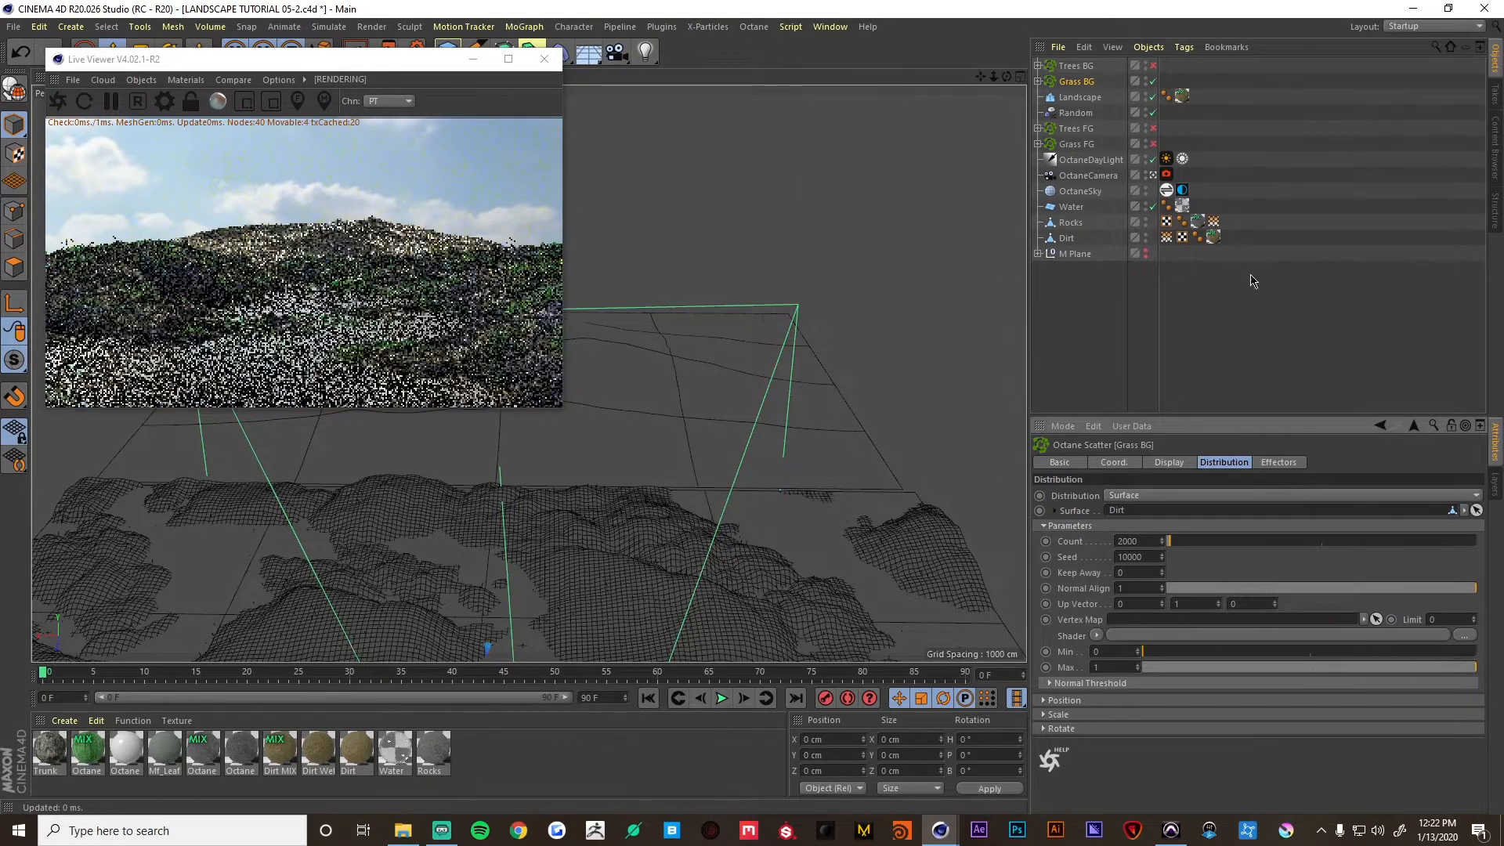
pyautogui.moveTo(1086, 98); pyautogui.dragTo(1134, 518)
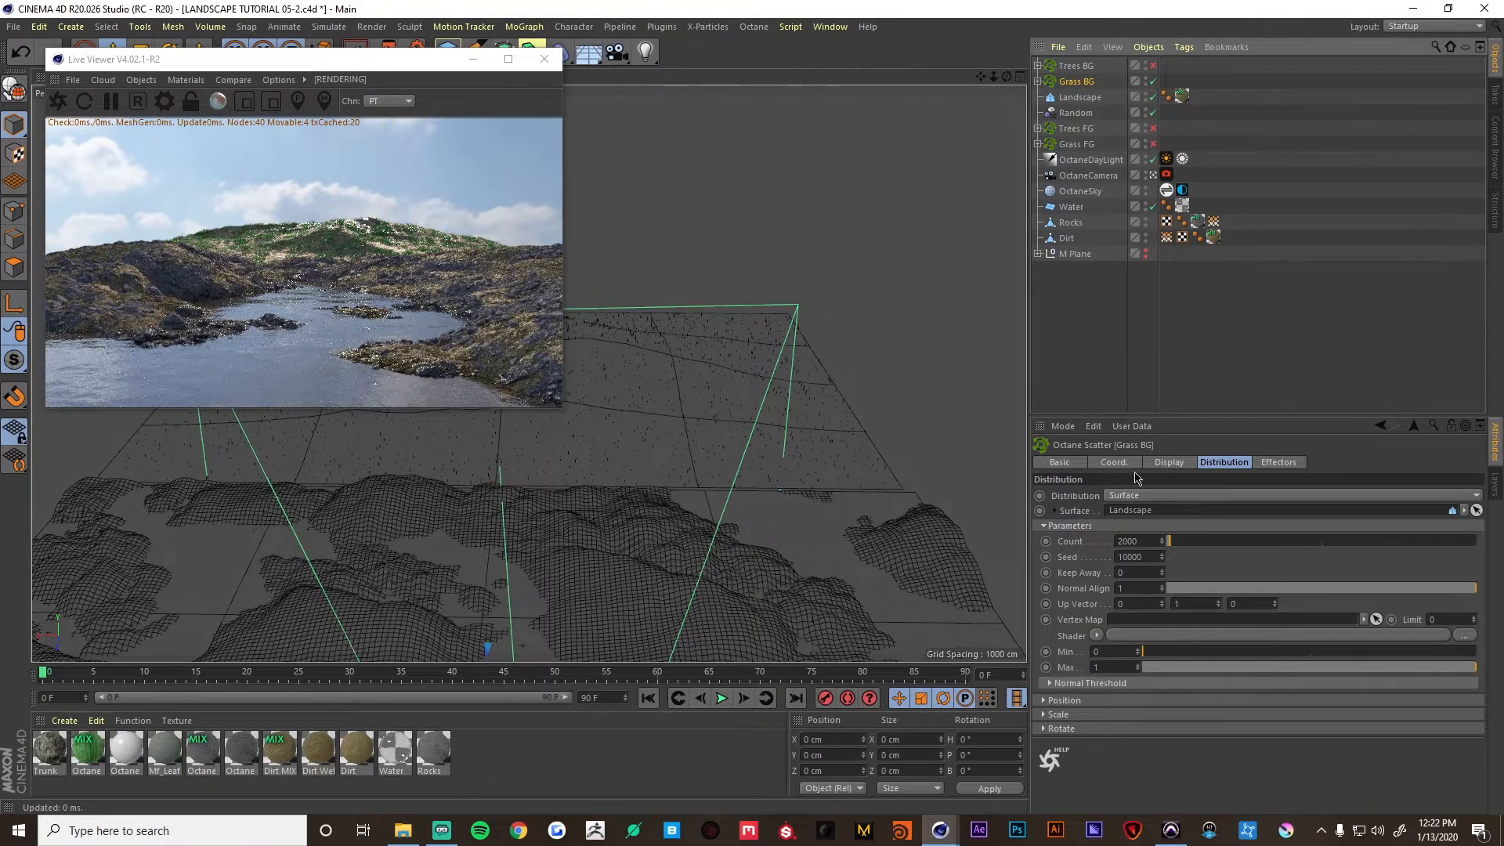
pyautogui.click(1126, 541)
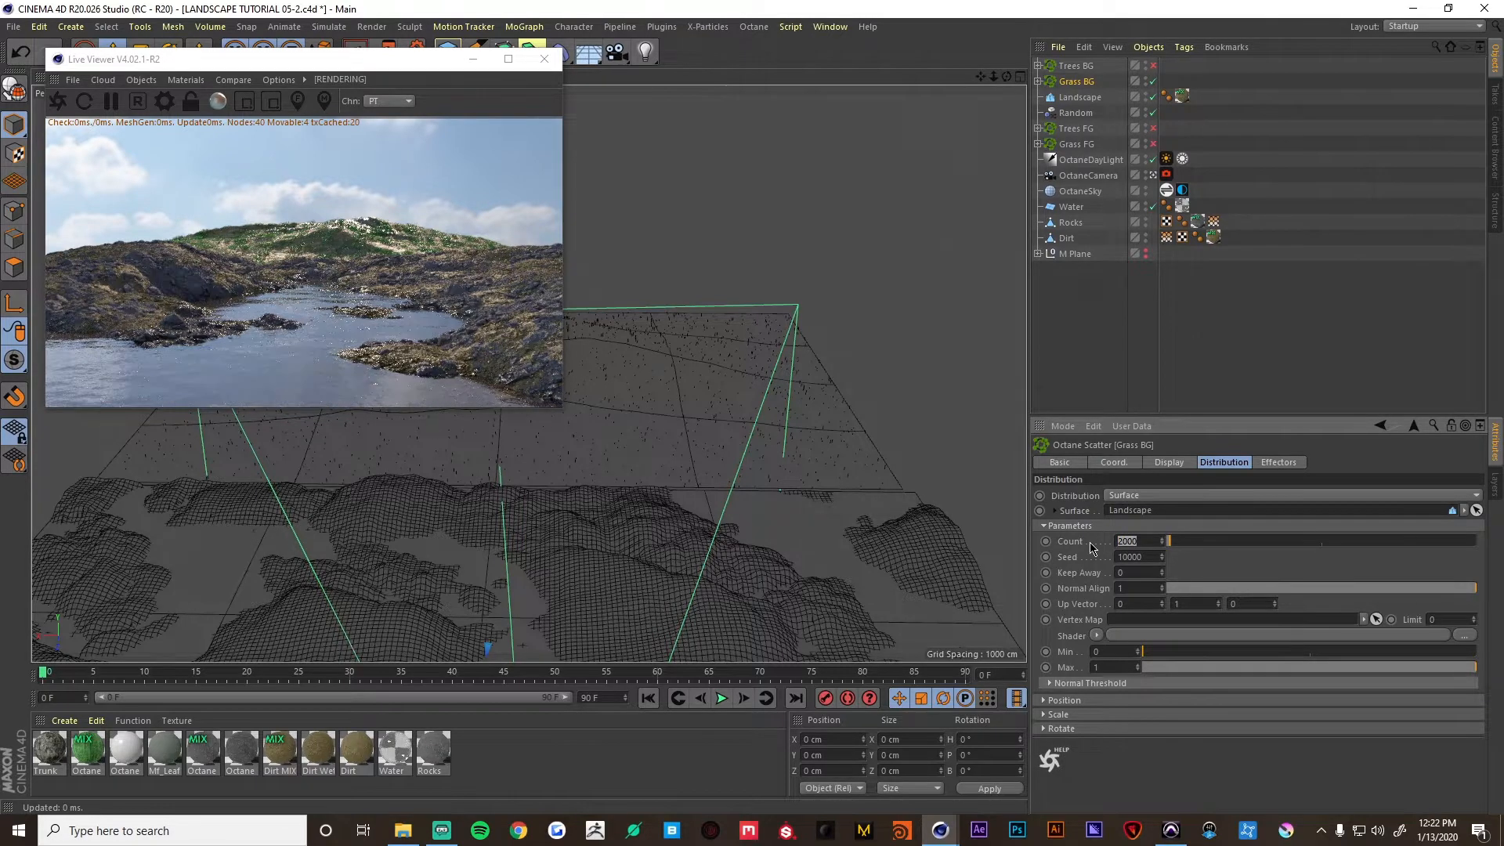
pyautogui.press('Return')
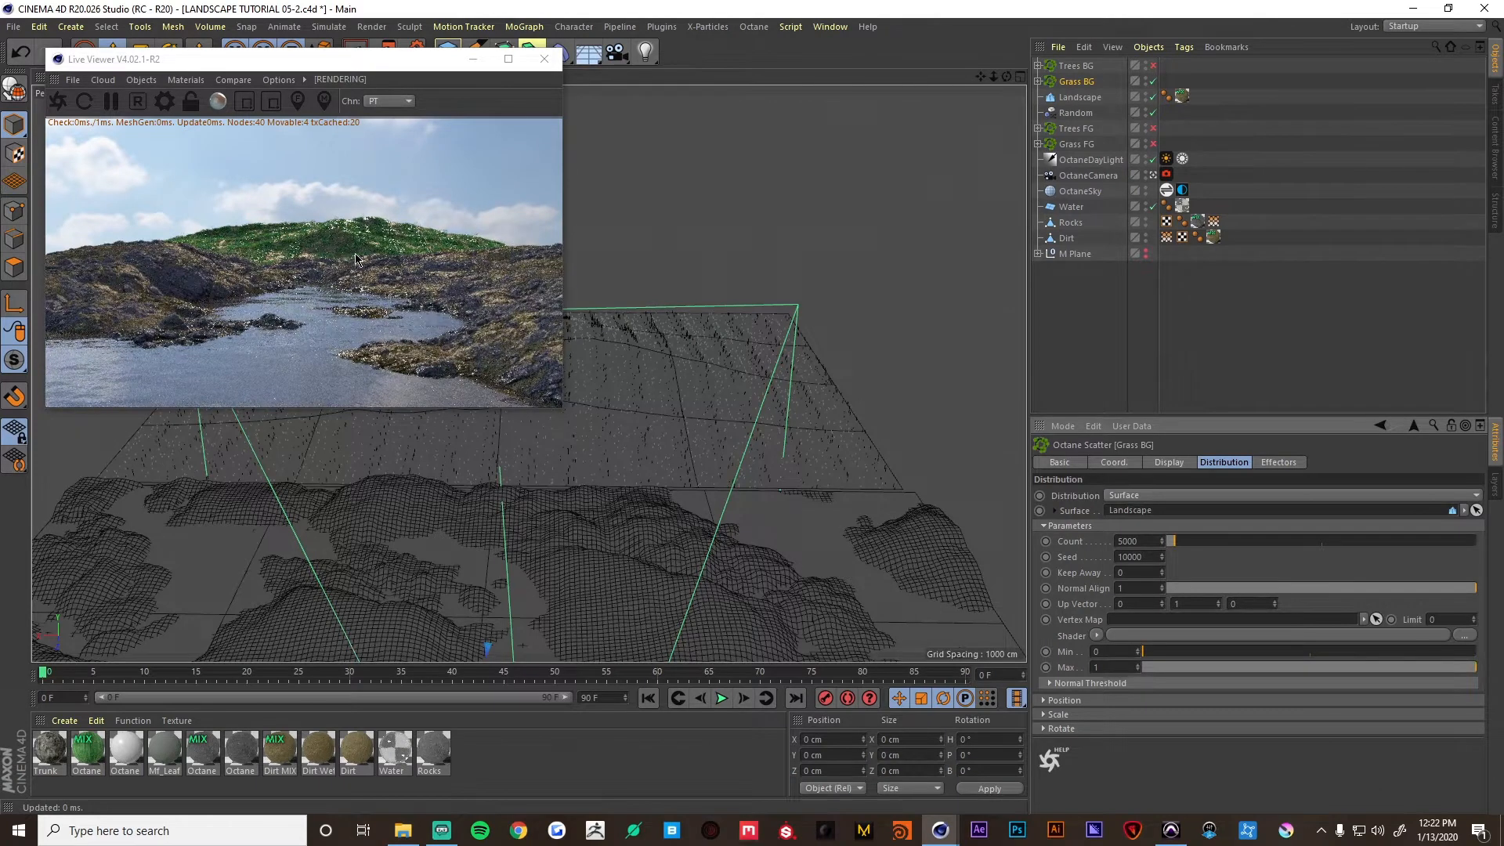
# Enable Trees BG and distribute it over the Landscape surface without a vertex map, with a count of 50.
pyautogui.click(1091, 67)
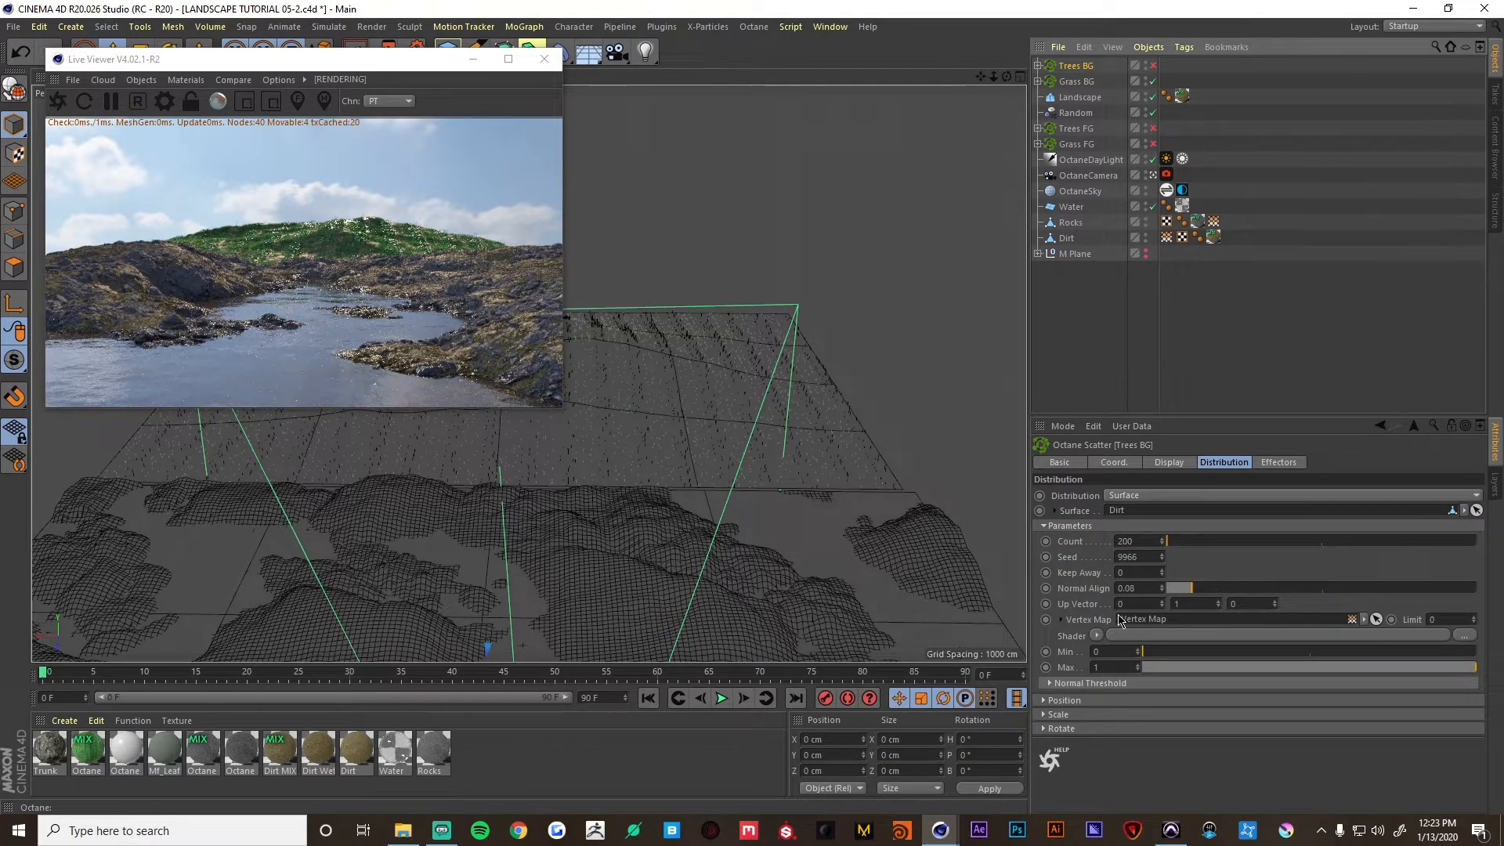
pyautogui.click(1363, 619)
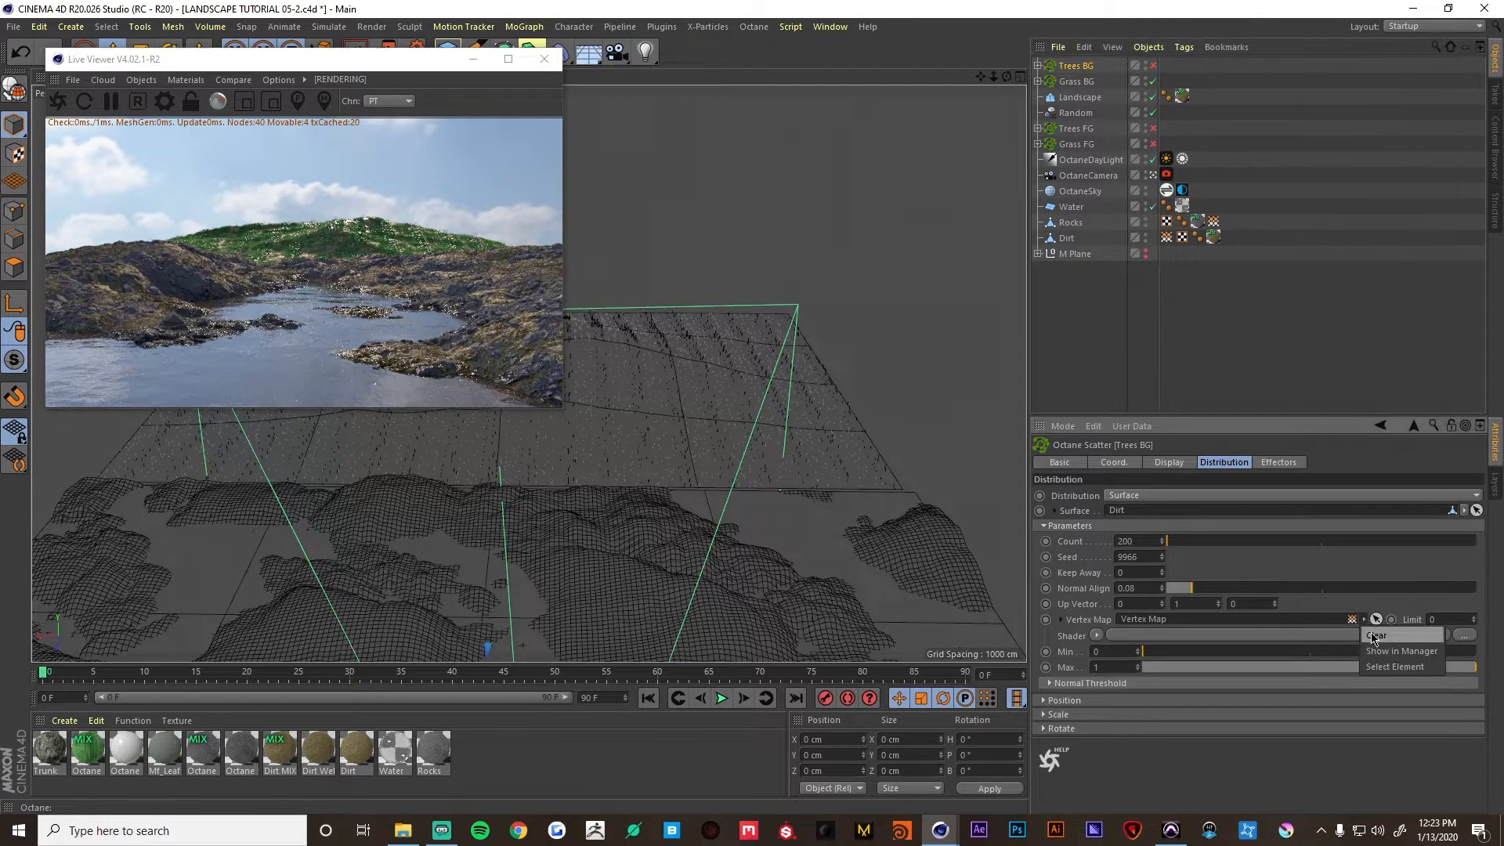
pyautogui.click(1371, 634)
pyautogui.doubleClick(1148, 542)
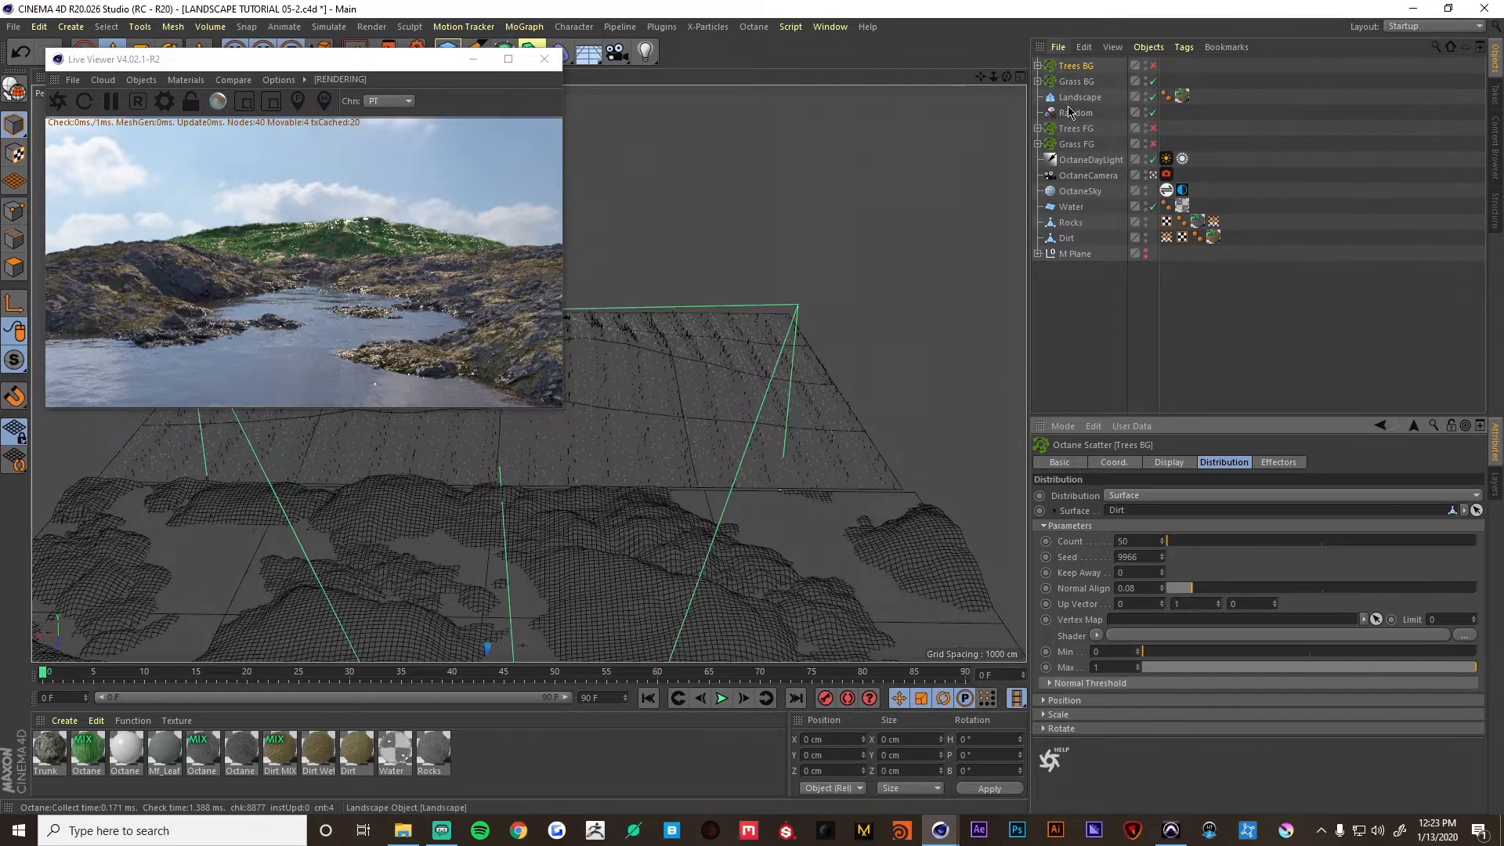
pyautogui.moveTo(1079, 98); pyautogui.dragTo(1170, 517)
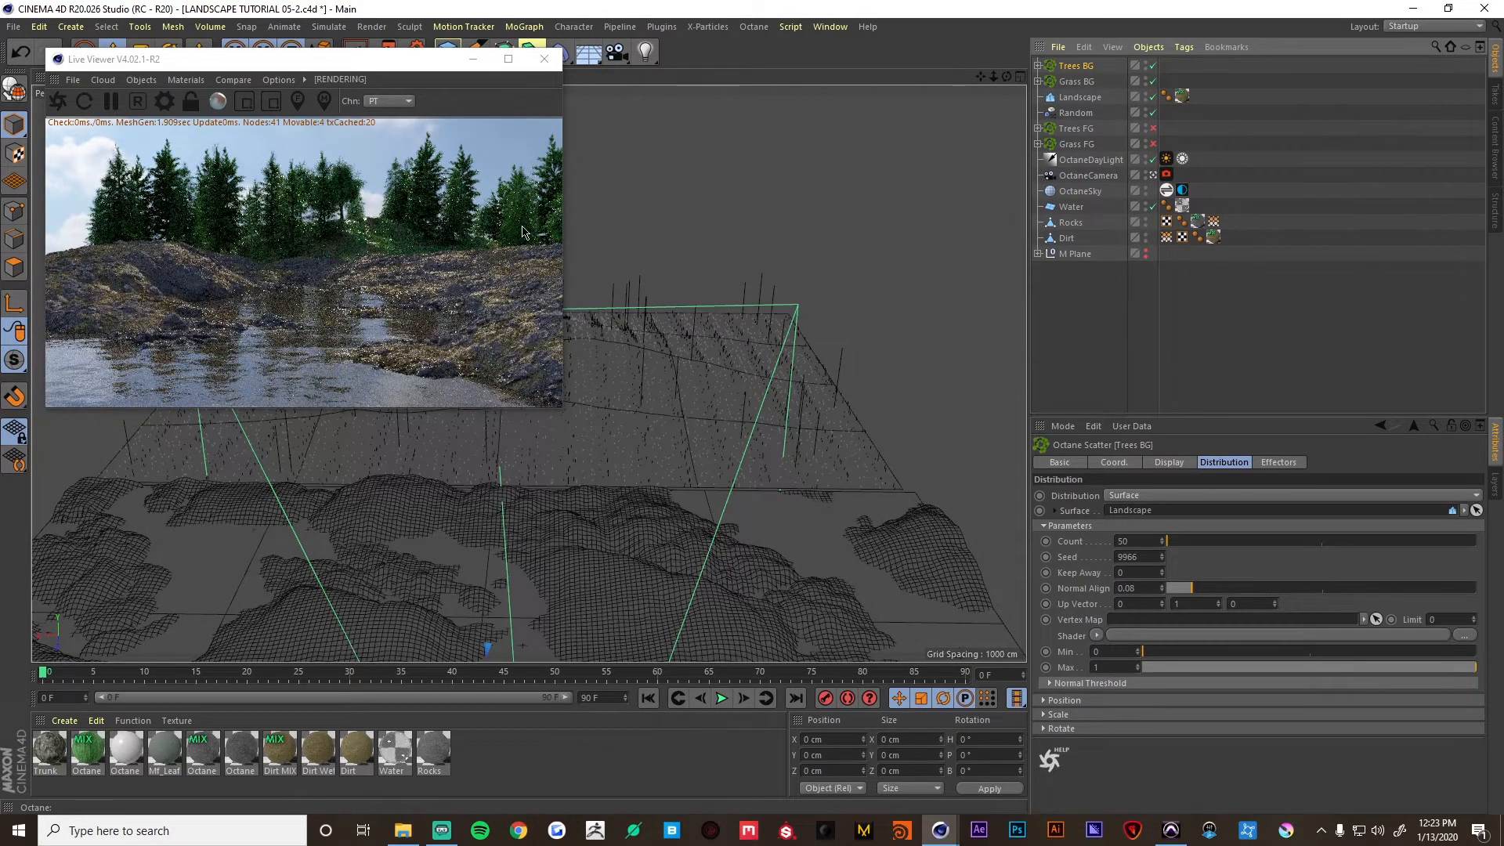
# Re-enable the Trees FG and Grass FG scatters.
pyautogui.click(1153, 128)
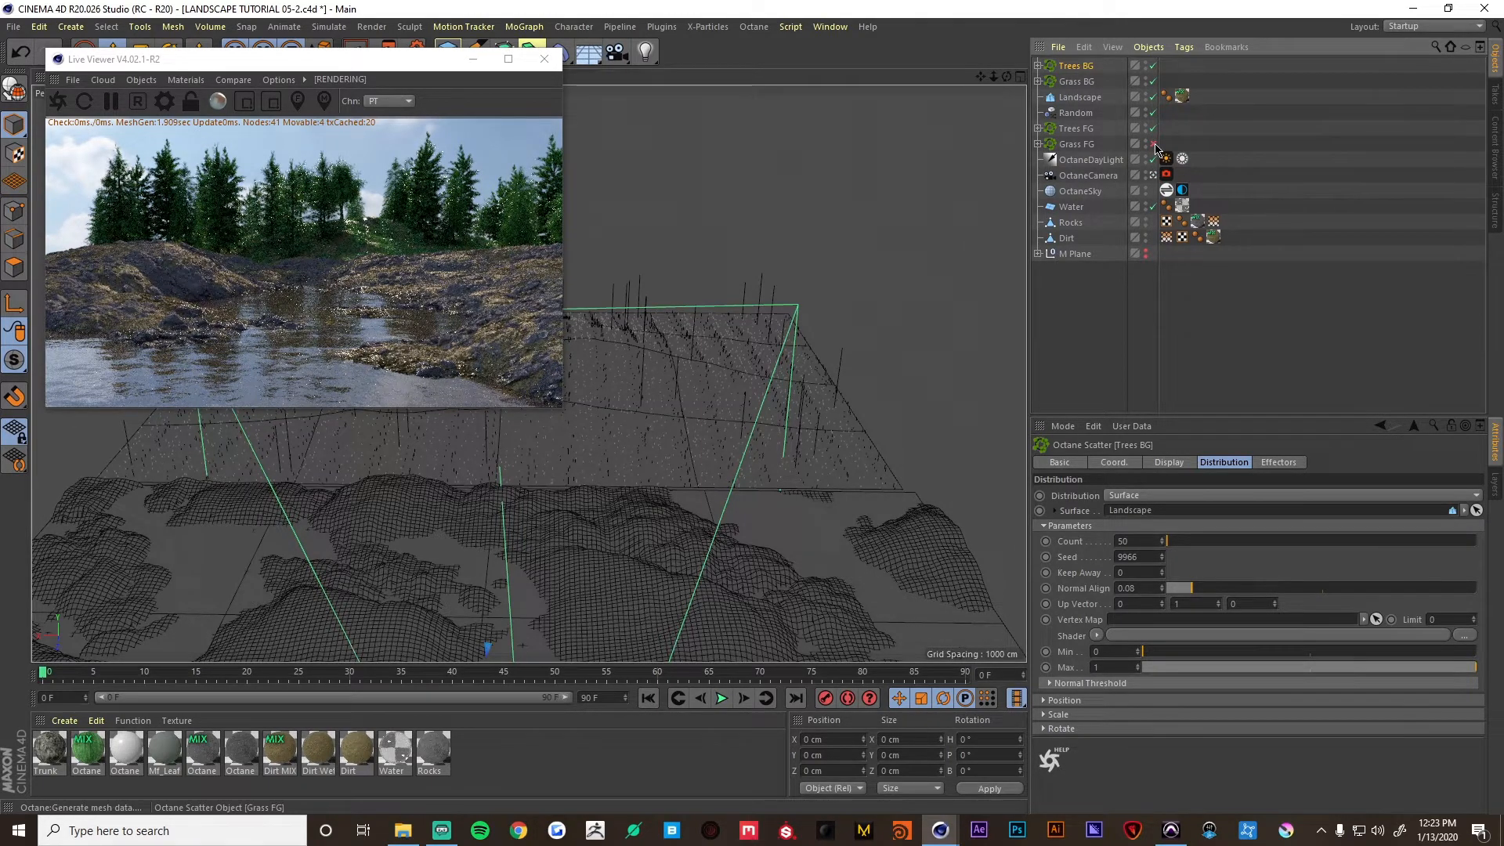
pyautogui.click(1153, 144)
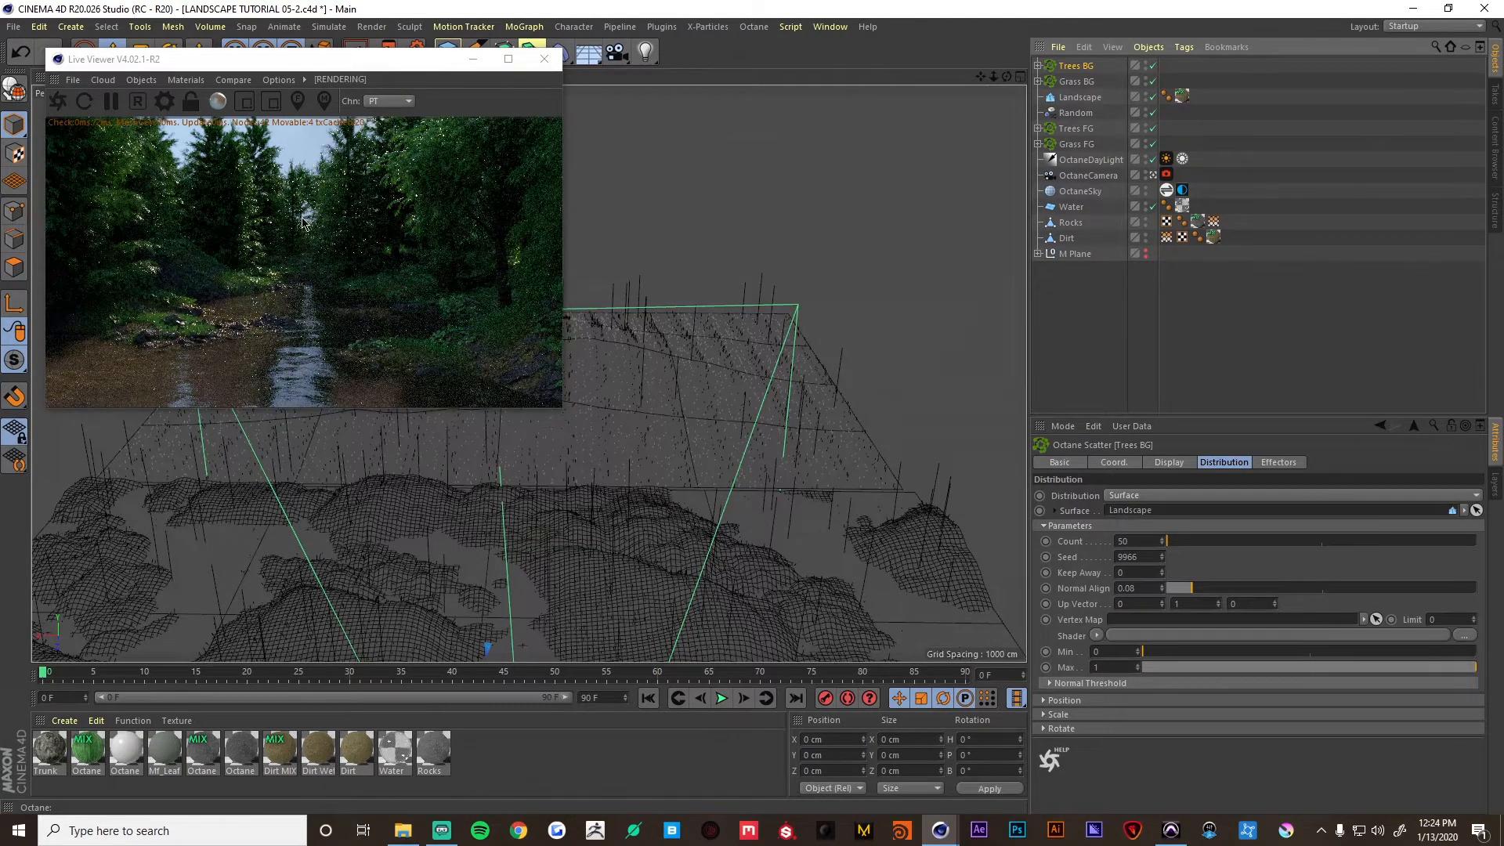
# Lower the Trees BG distribution seed to 9963 and move the Live Viewer window over the middle of the viewport.
pyautogui.click(1162, 561)
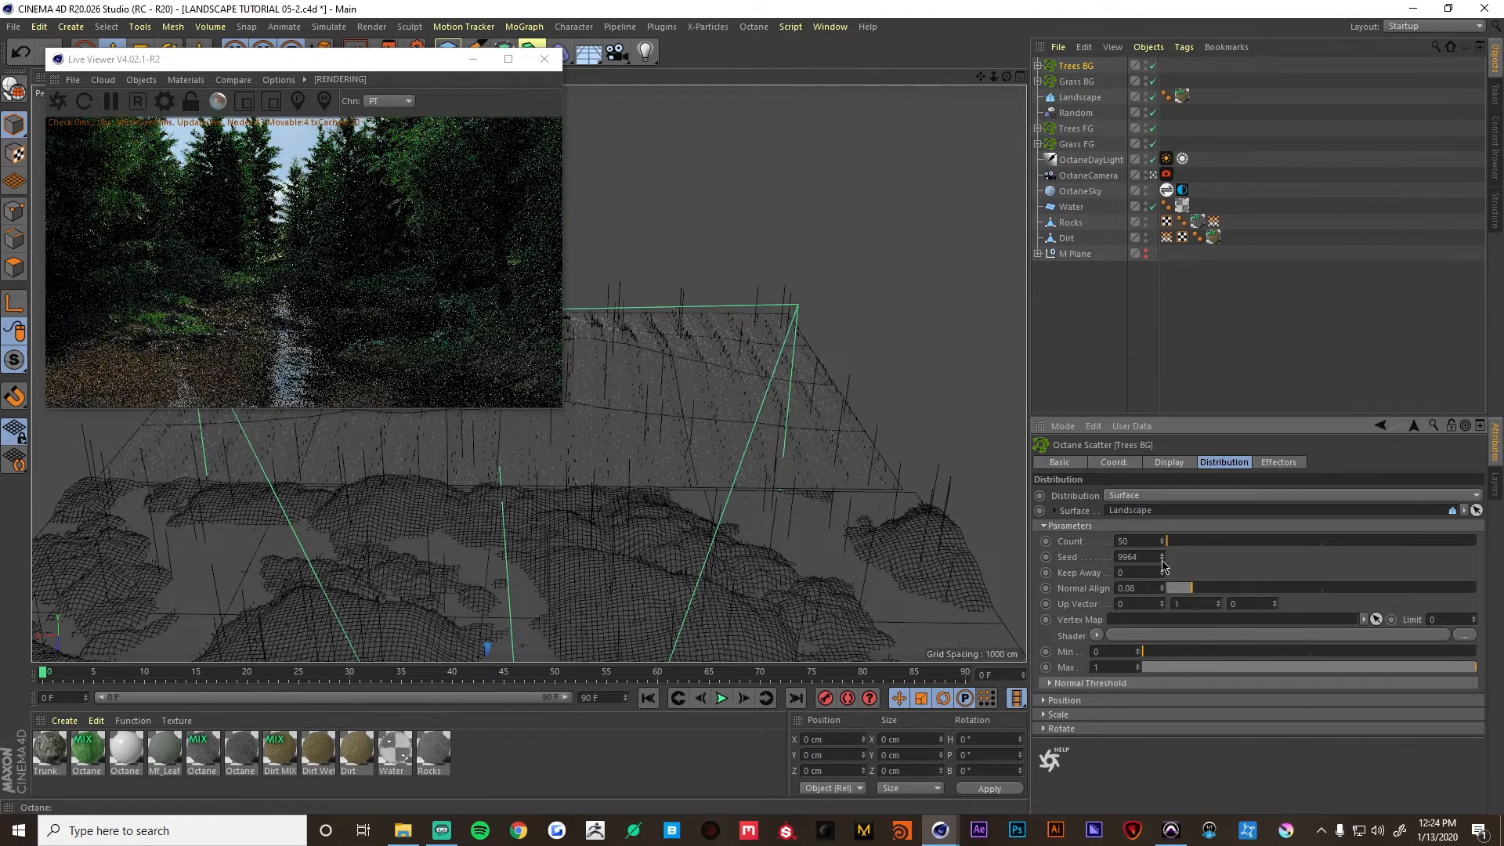
pyautogui.click(1162, 561)
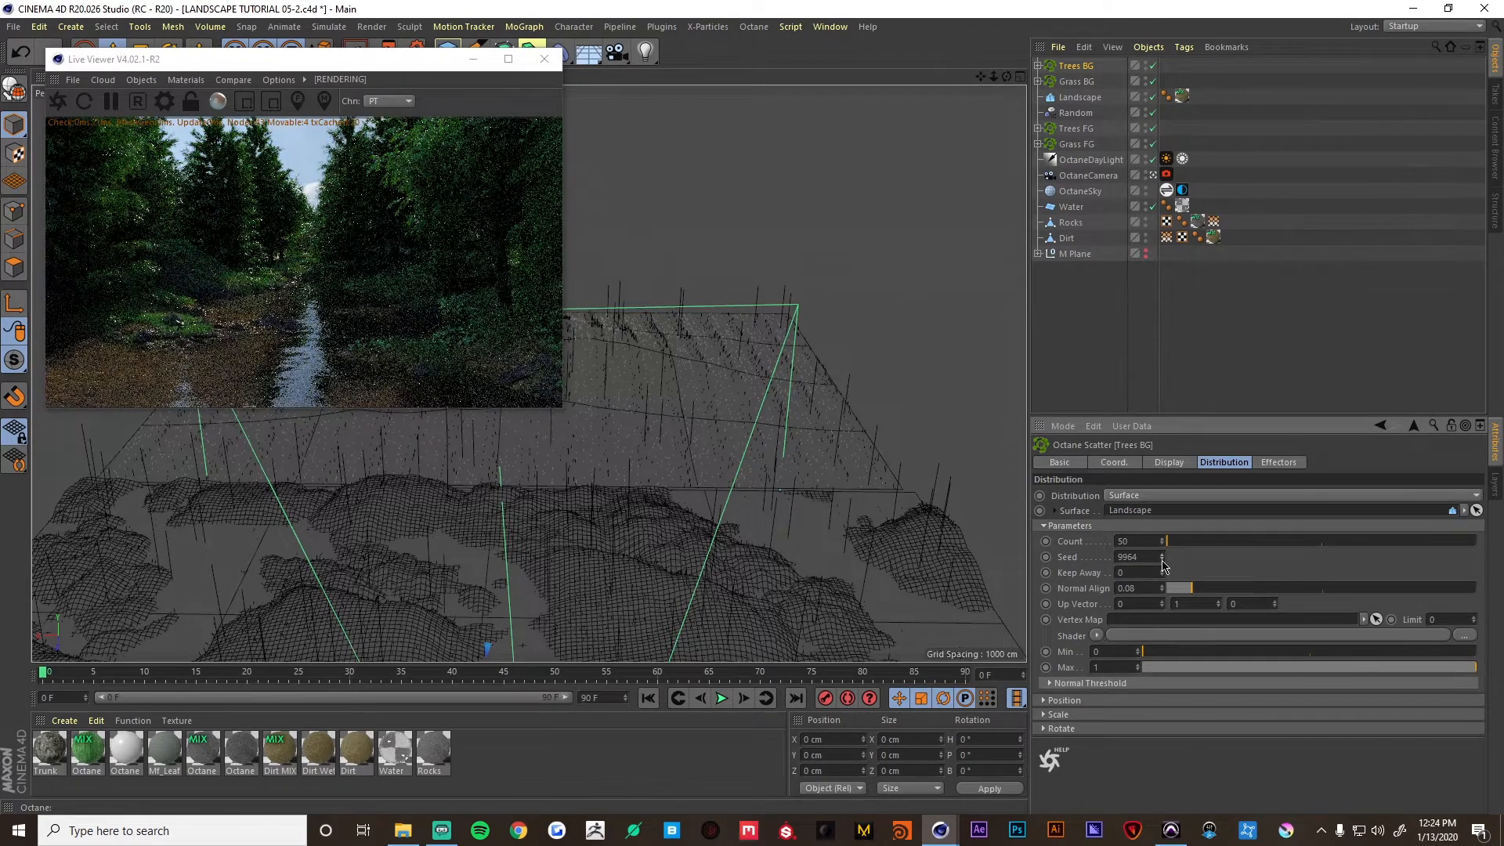
pyautogui.click(1163, 561)
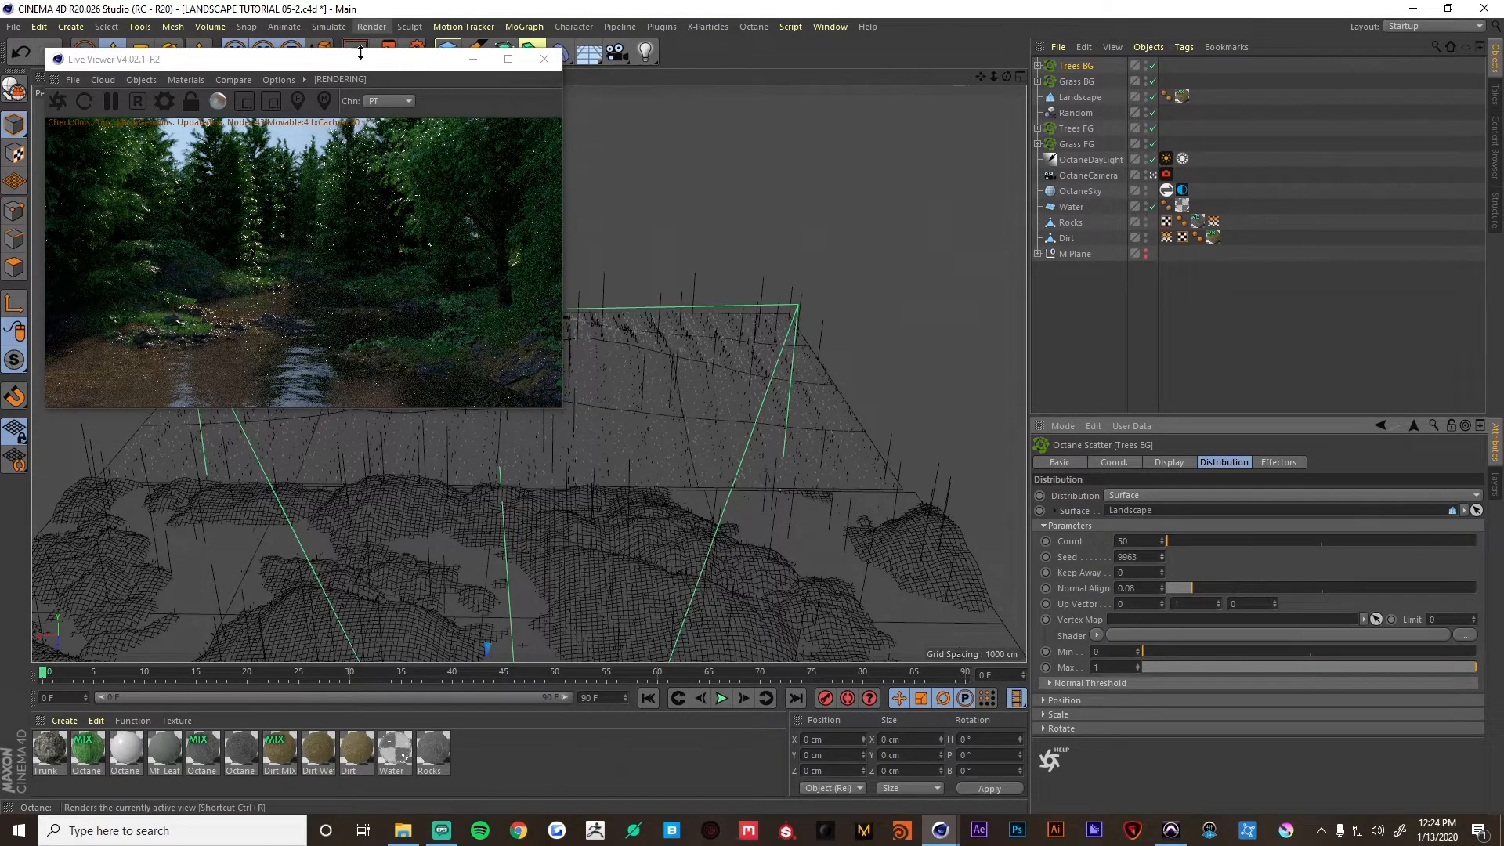
pyautogui.moveTo(365, 66); pyautogui.dragTo(655, 133)
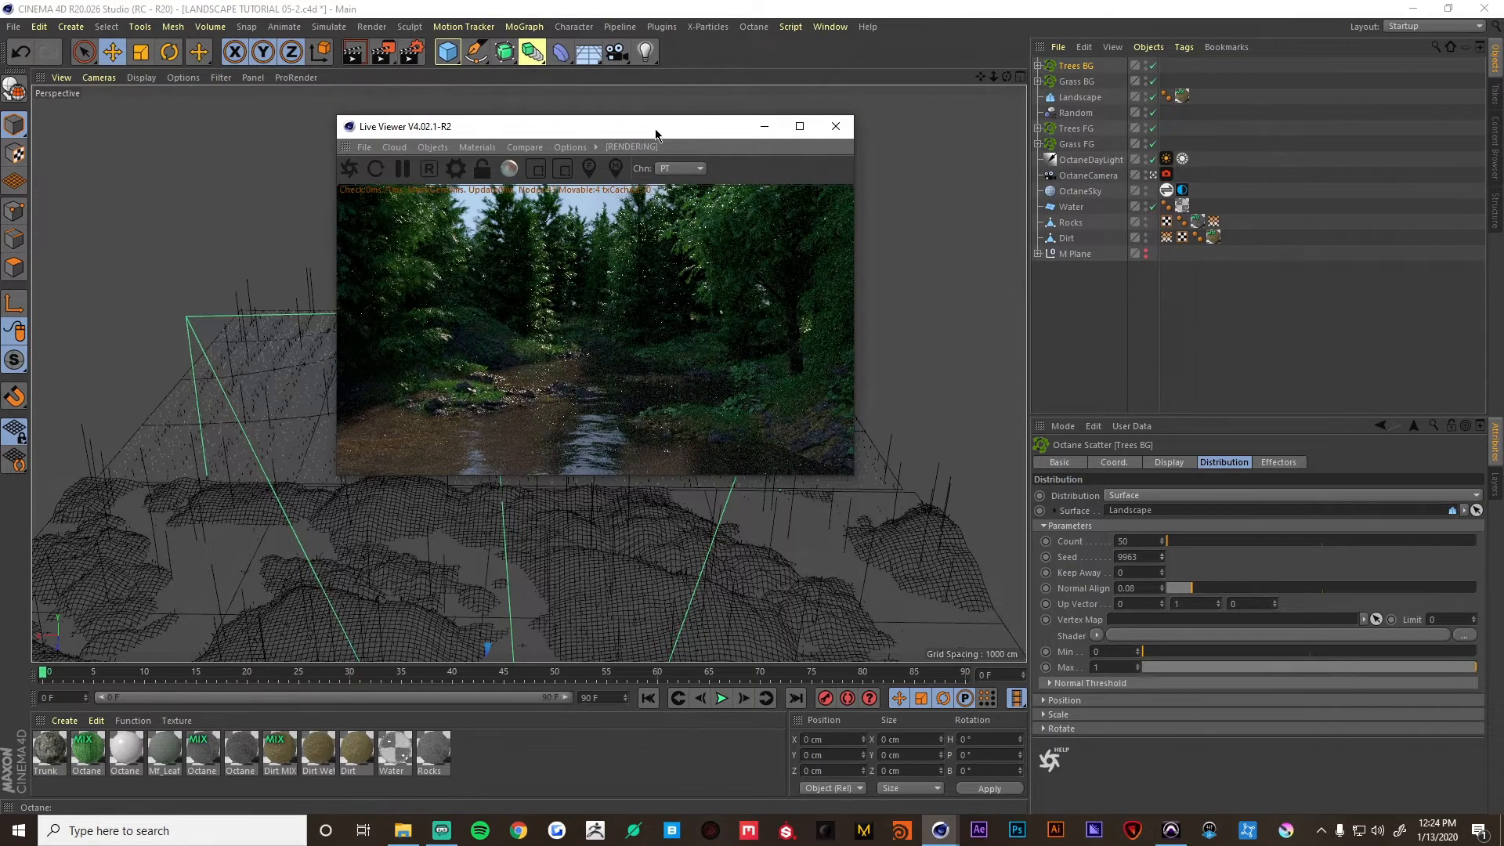